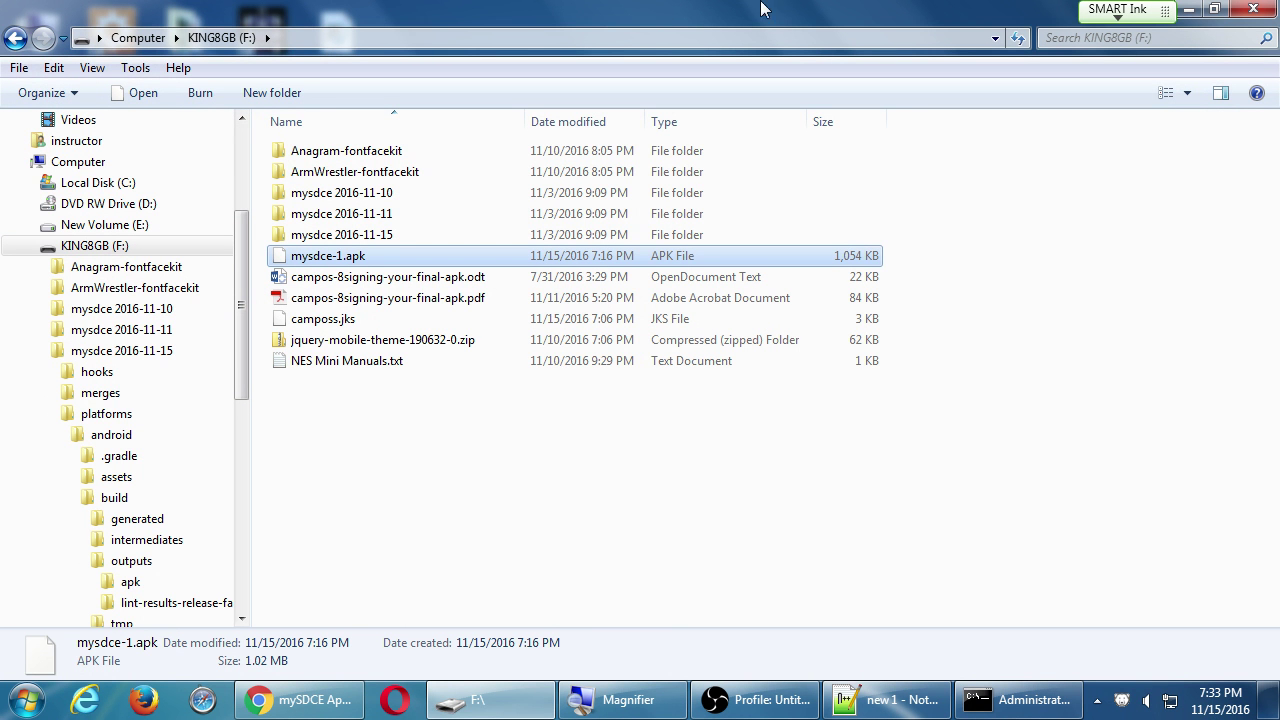
Minimize the KING8GB (F:) Explorer window so the desktop shows.
left_click(1196, 12)
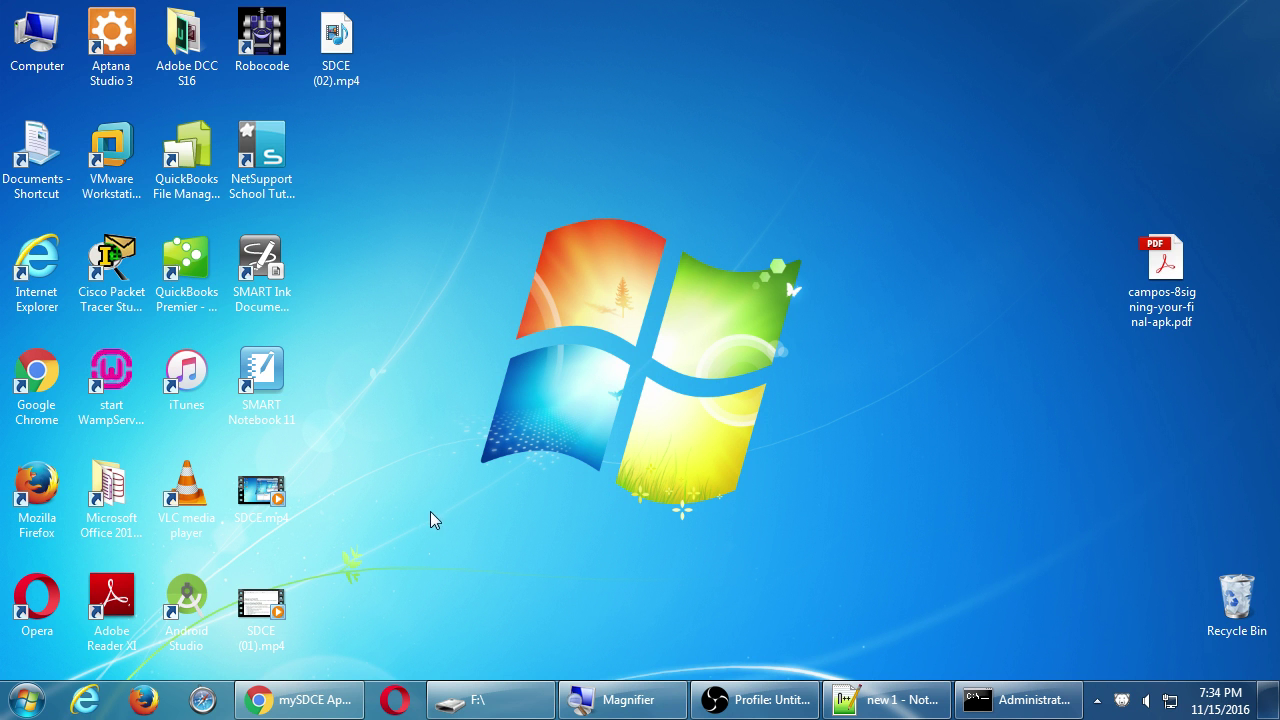
Restore Chrome, replace the mySDCE App tab with a new one, maximize it, and load play.google.com.
left_click(335, 696)
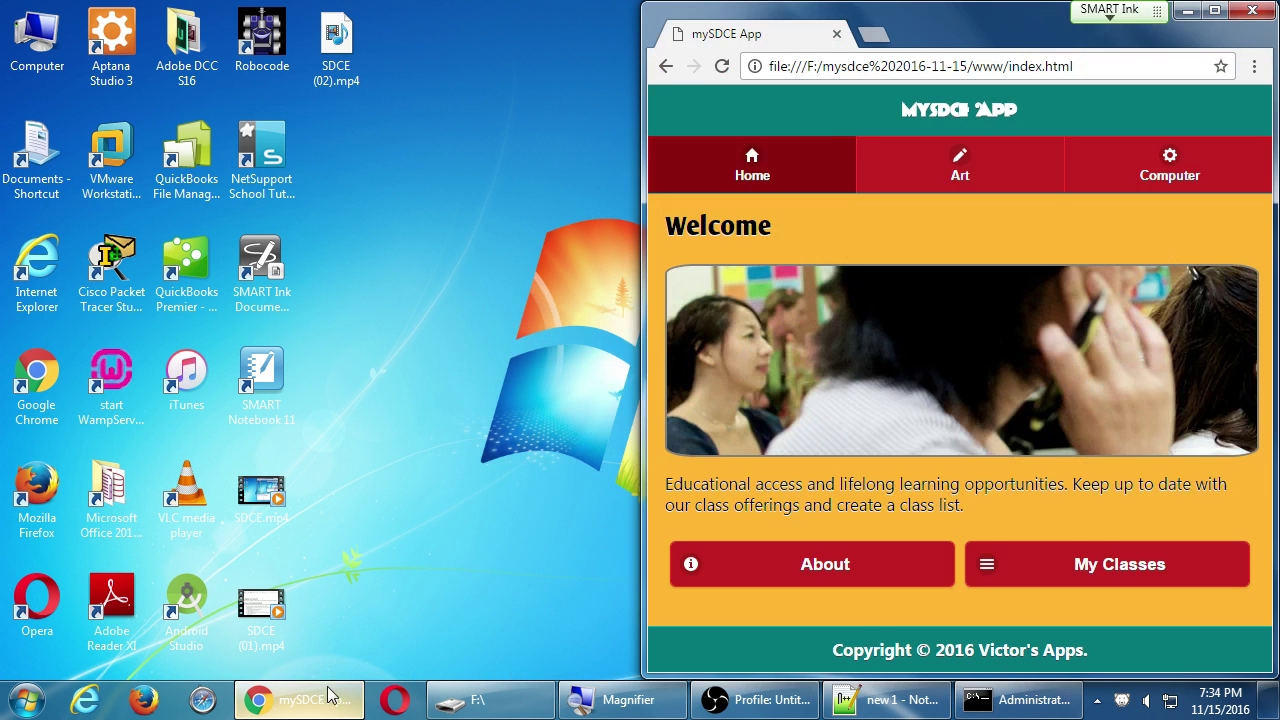
left_click(870, 36)
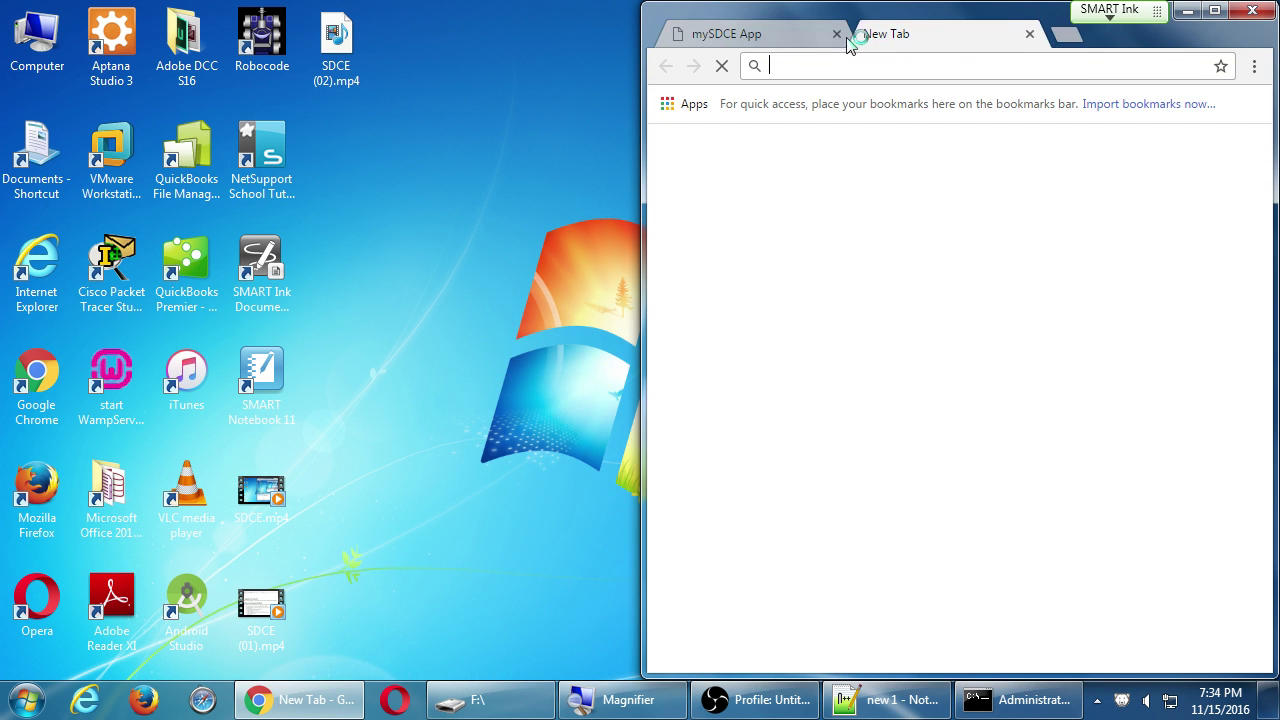
left_click(837, 34)
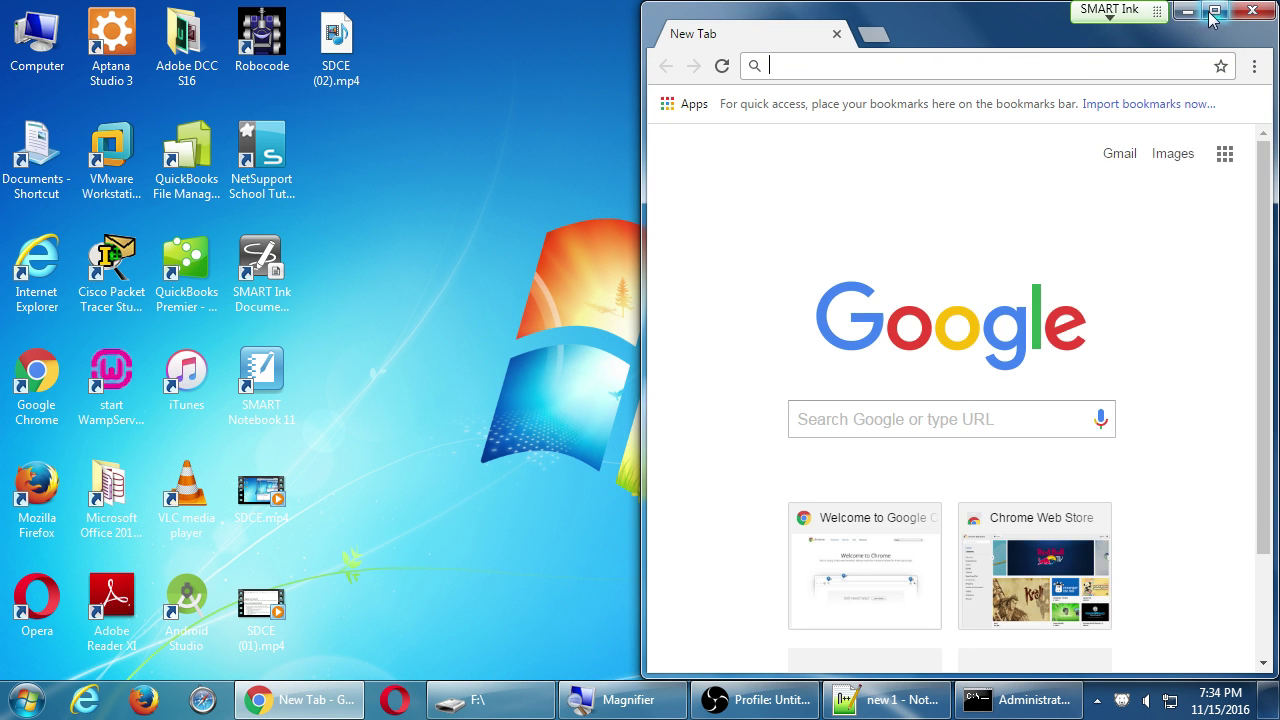
left_click(1212, 12)
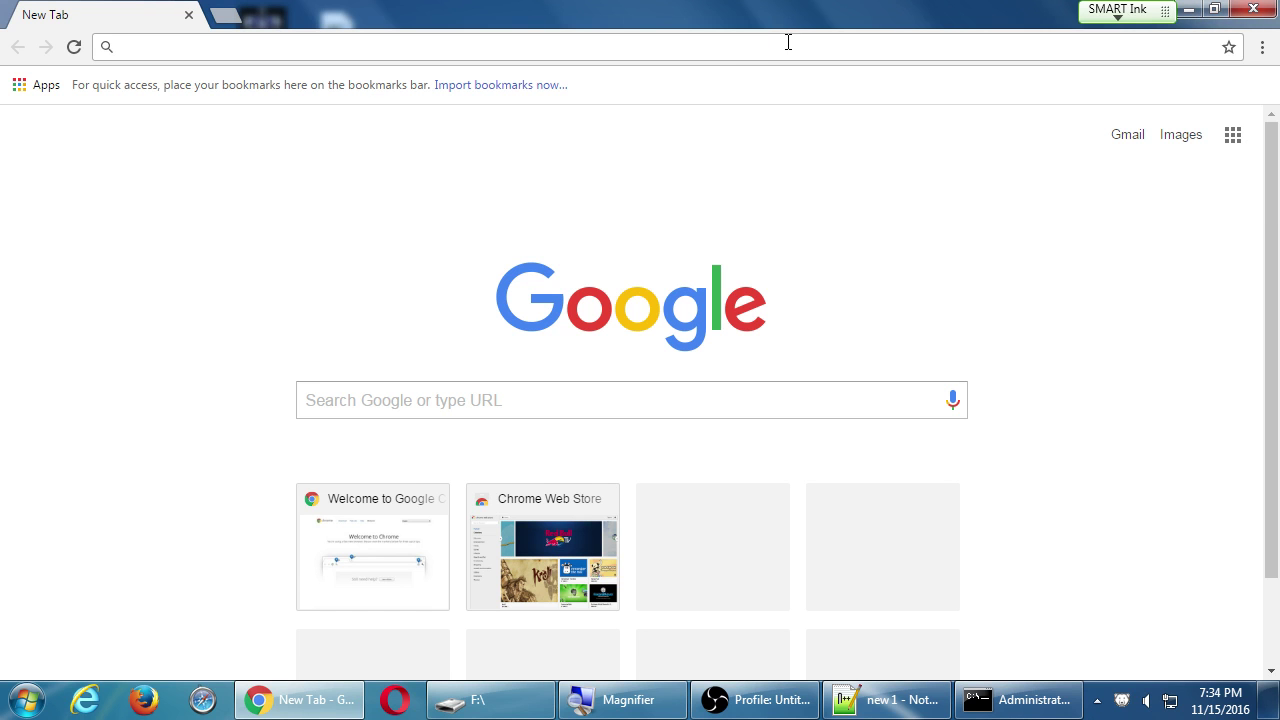
type("play")
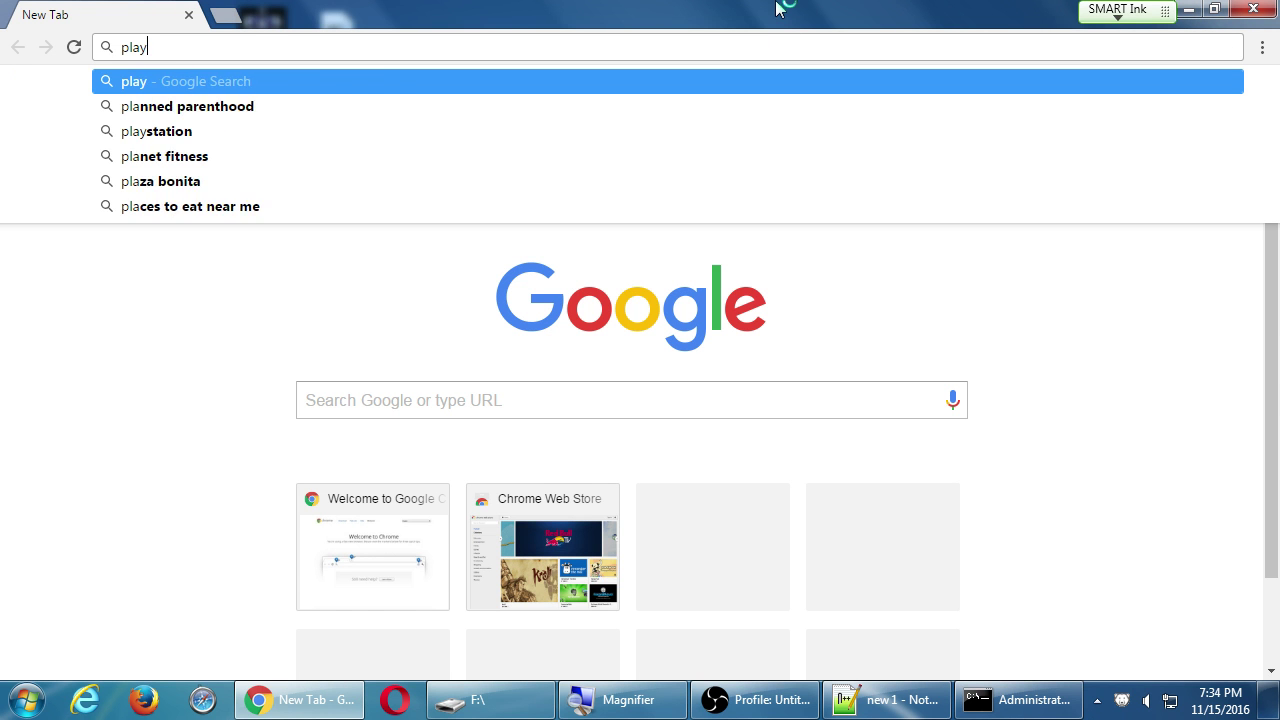
type(".google.com")
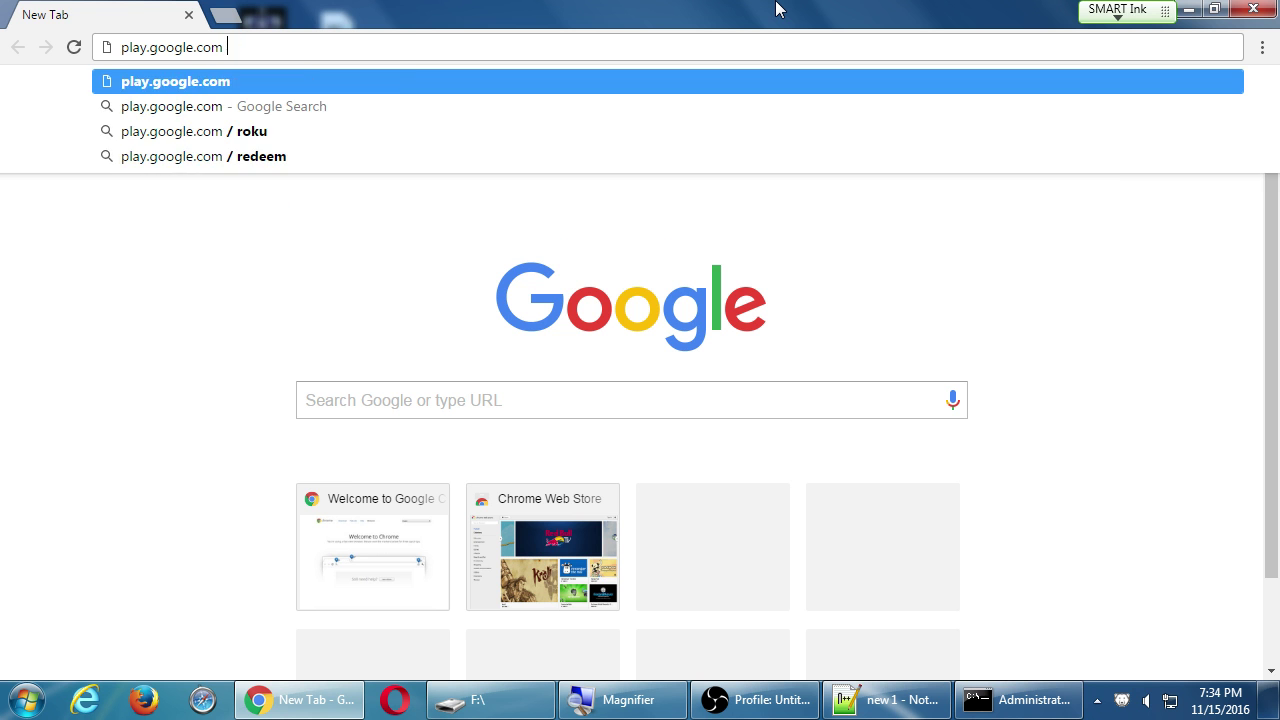
key("Return")
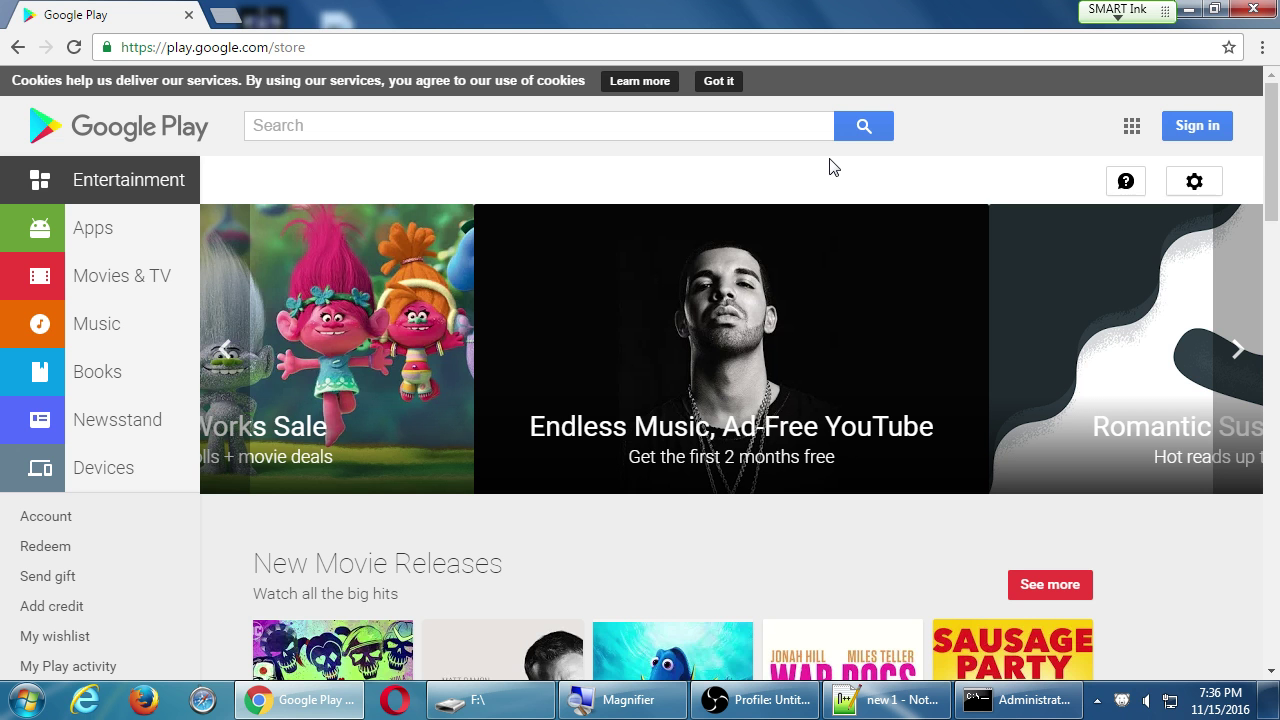
Load amazon.com in a new Chrome tab and look over its Departments menu.
key("ctrl+t")
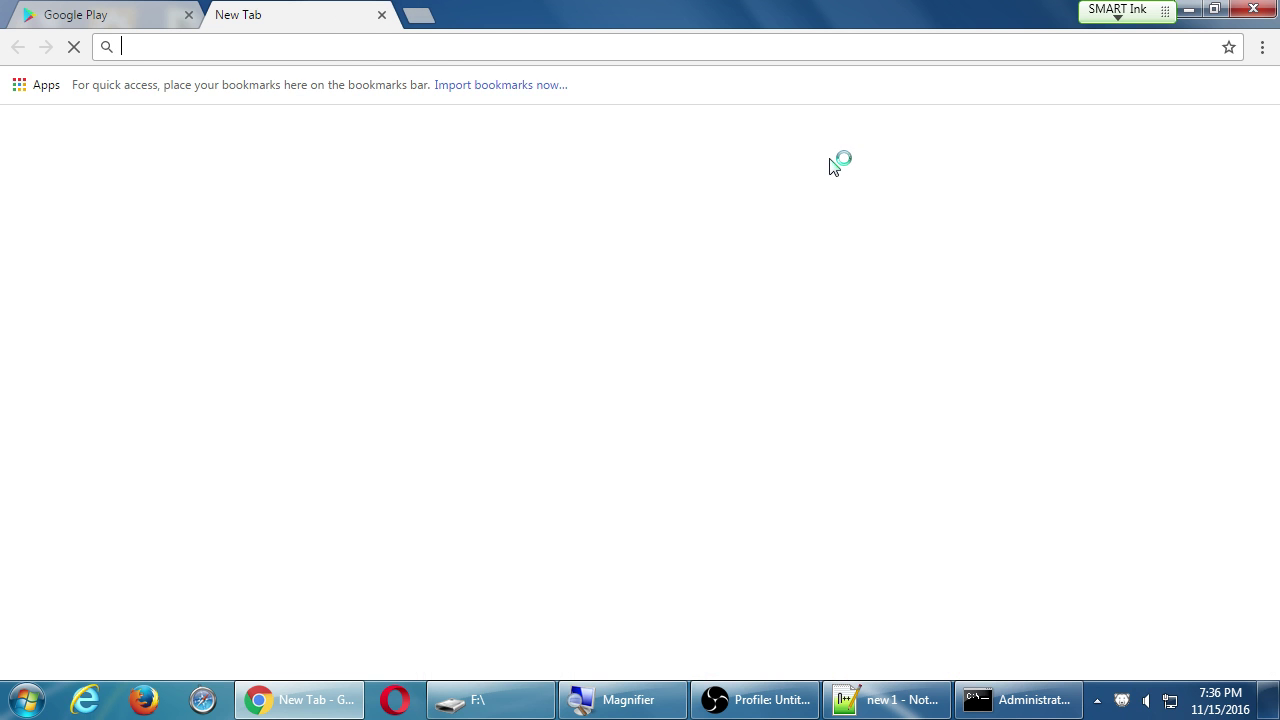
type("amazon.c")
key("Return")
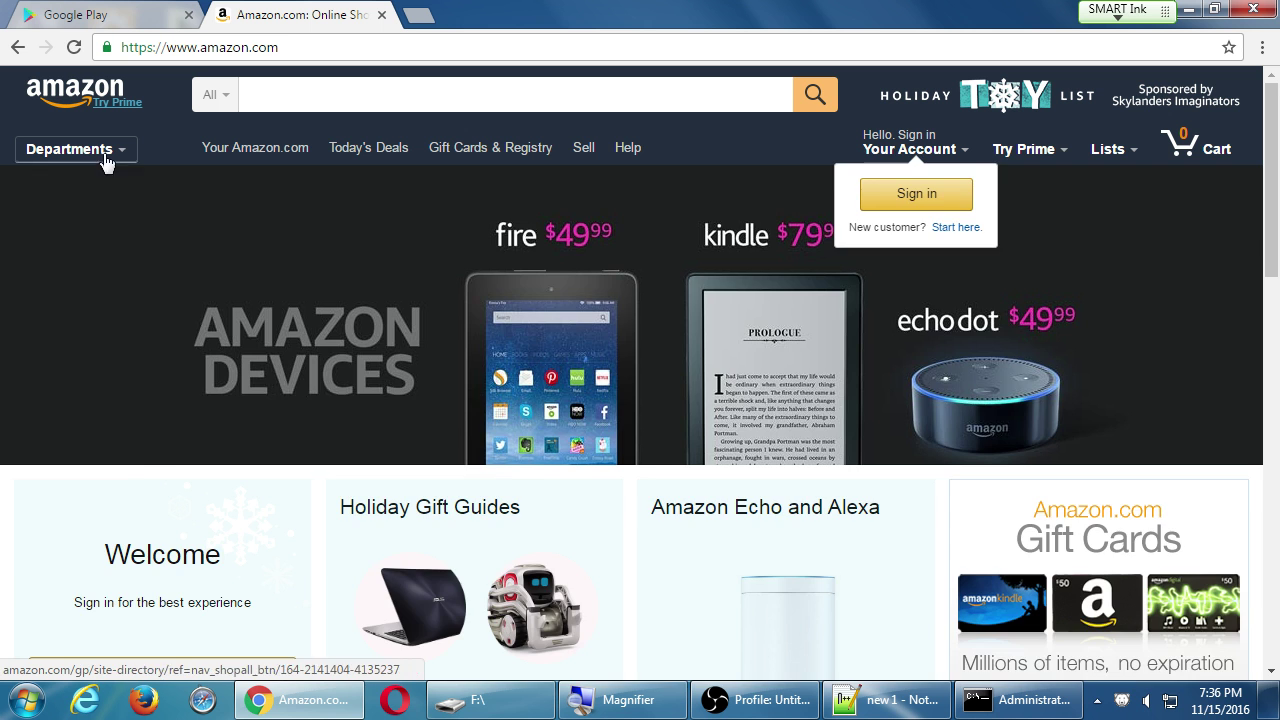
mouse_move(107, 162)
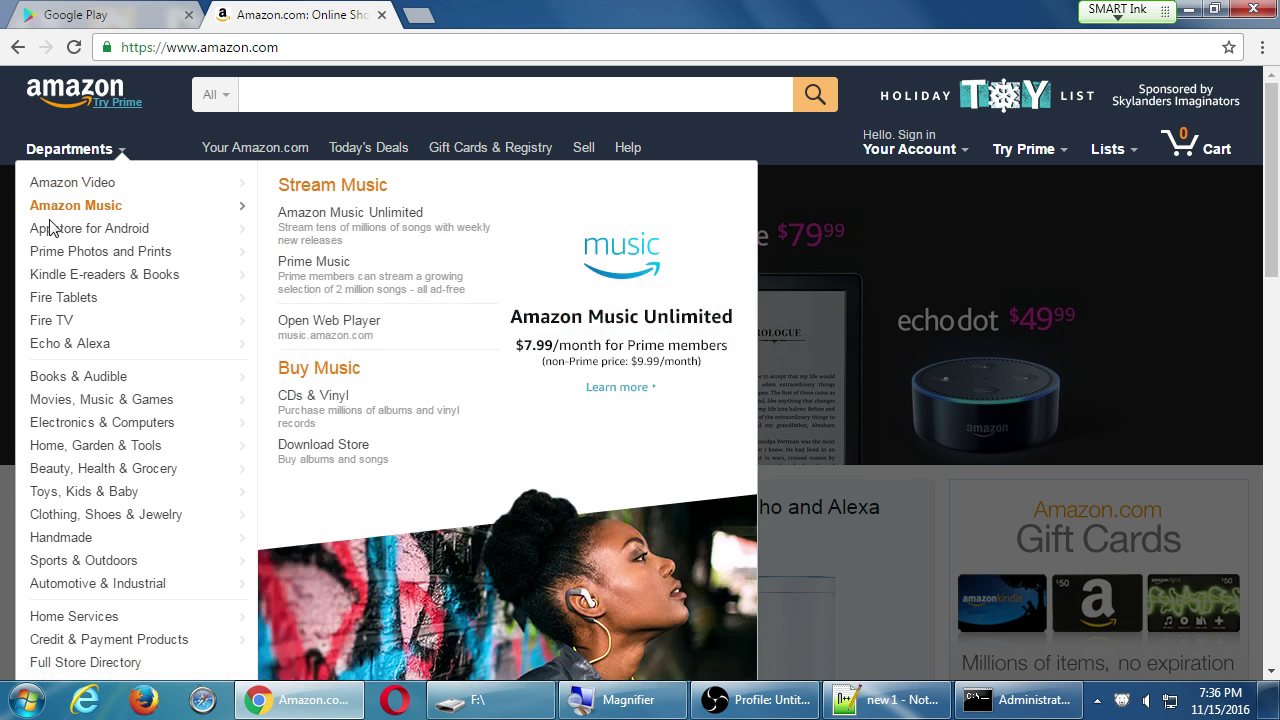
mouse_move(62, 232)
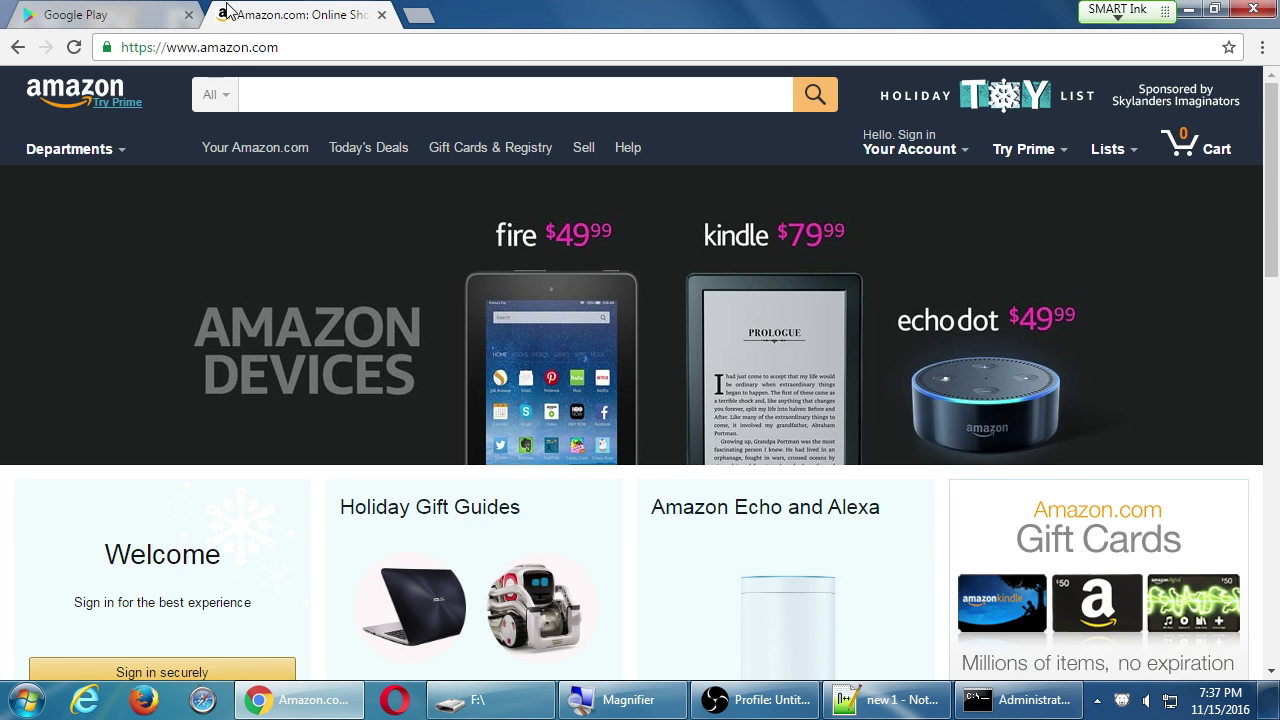
left_click(132, 14)
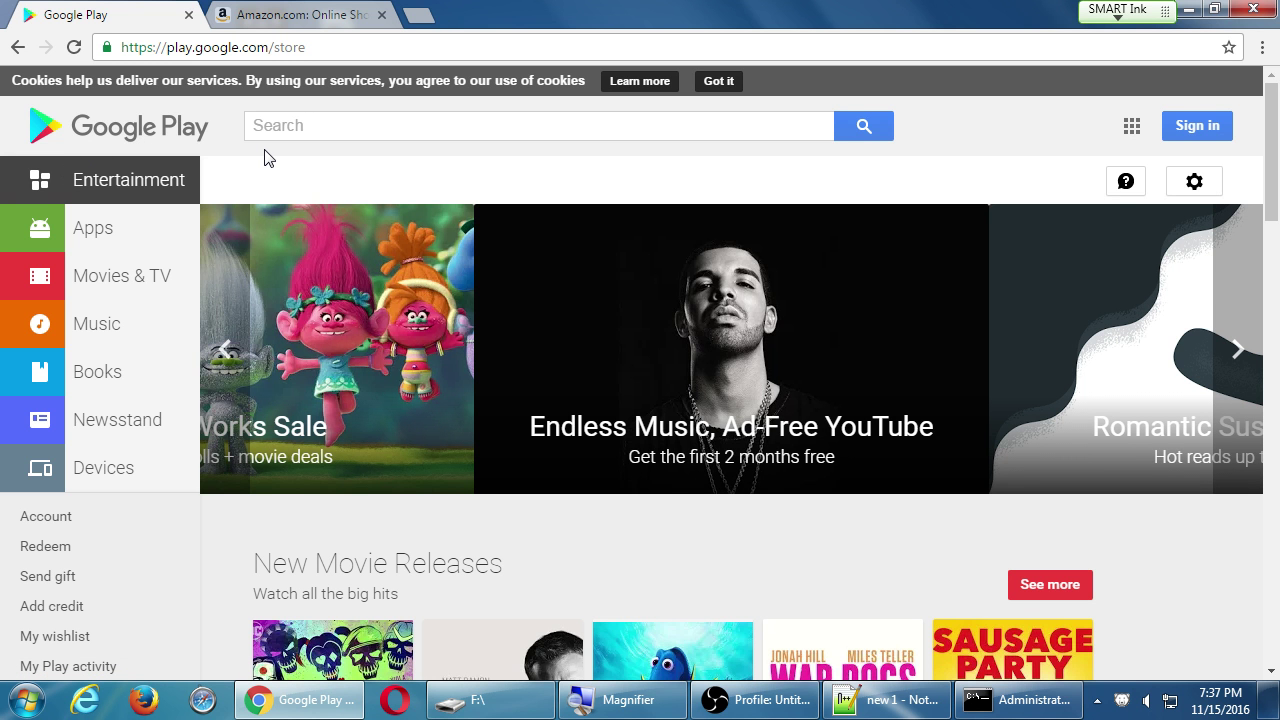
left_click(275, 18)
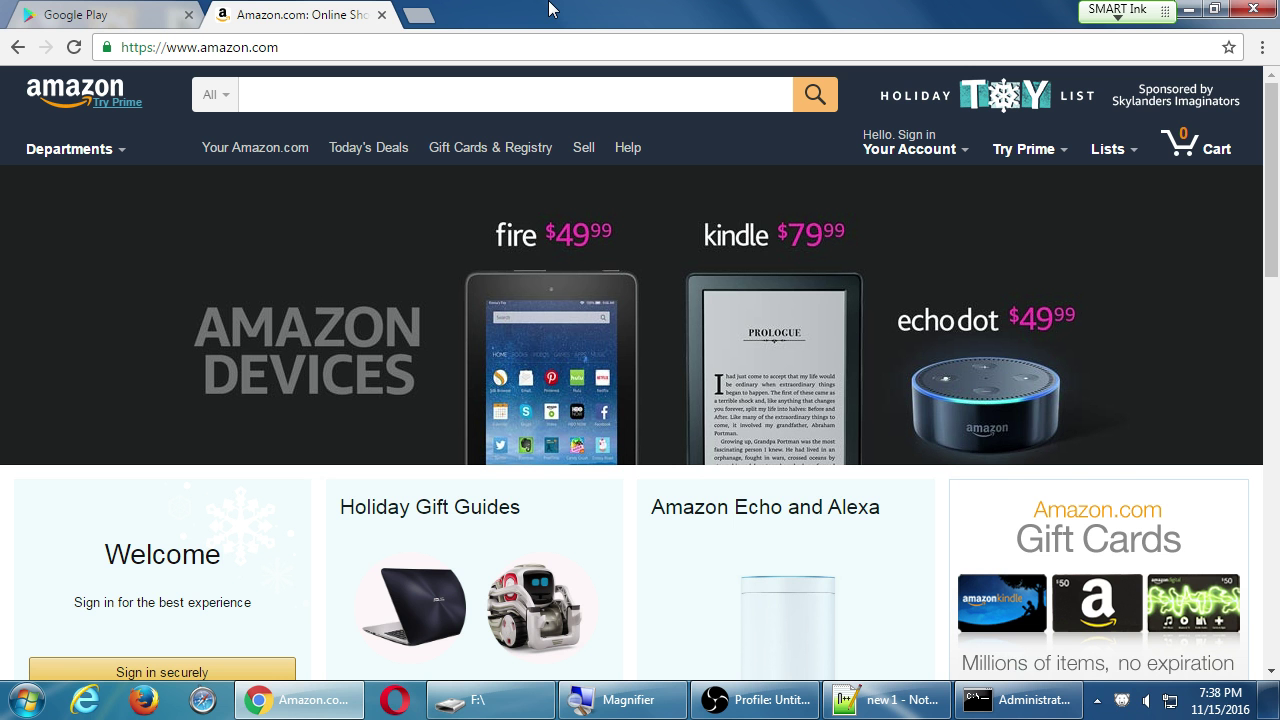
Close the Google Play tab, leaving Amazon.com as the first tab.
left_click(168, 12)
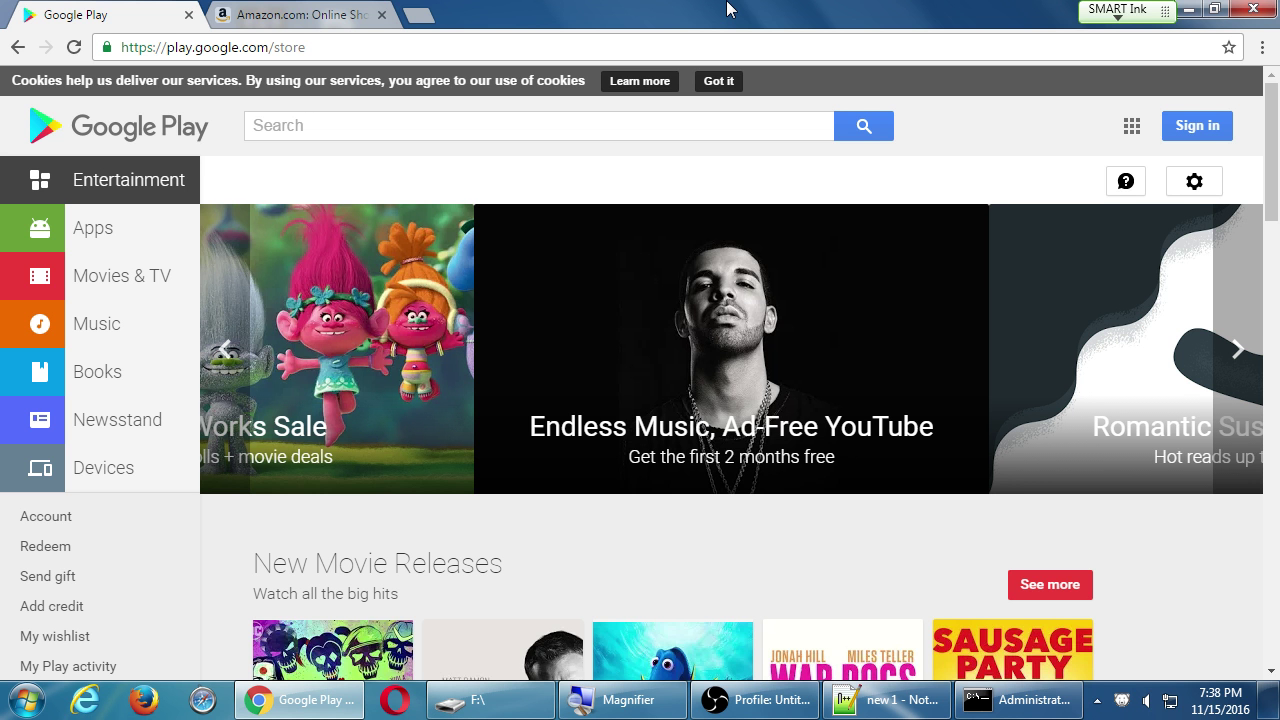
left_click(320, 20)
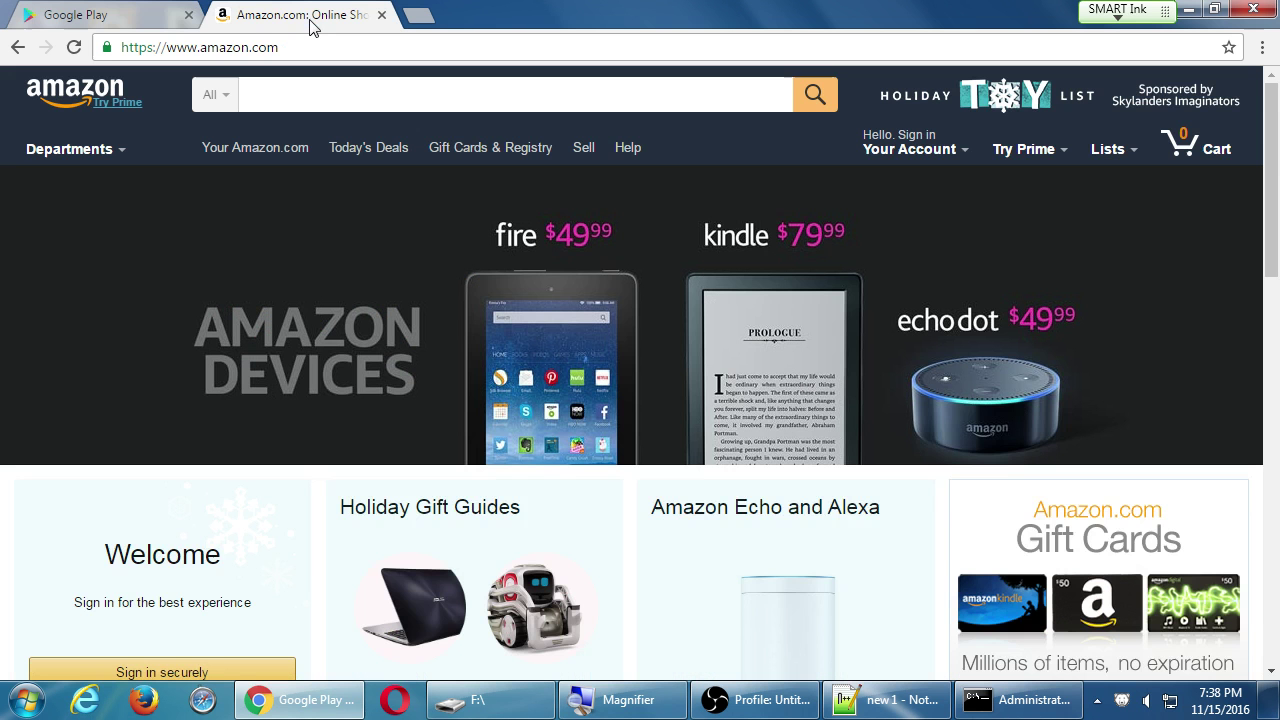
left_click(188, 15)
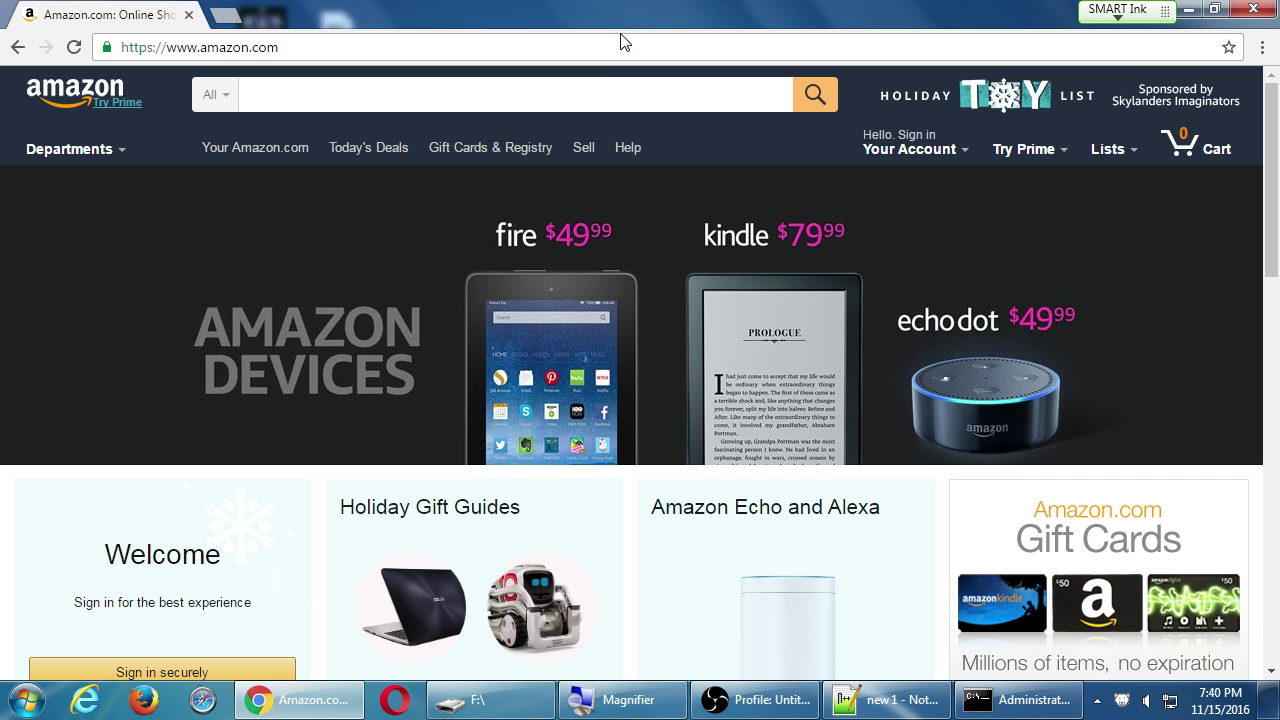
Replace the address with developer.amazon.com and load the Amazon Developer Portal.
left_click(598, 51)
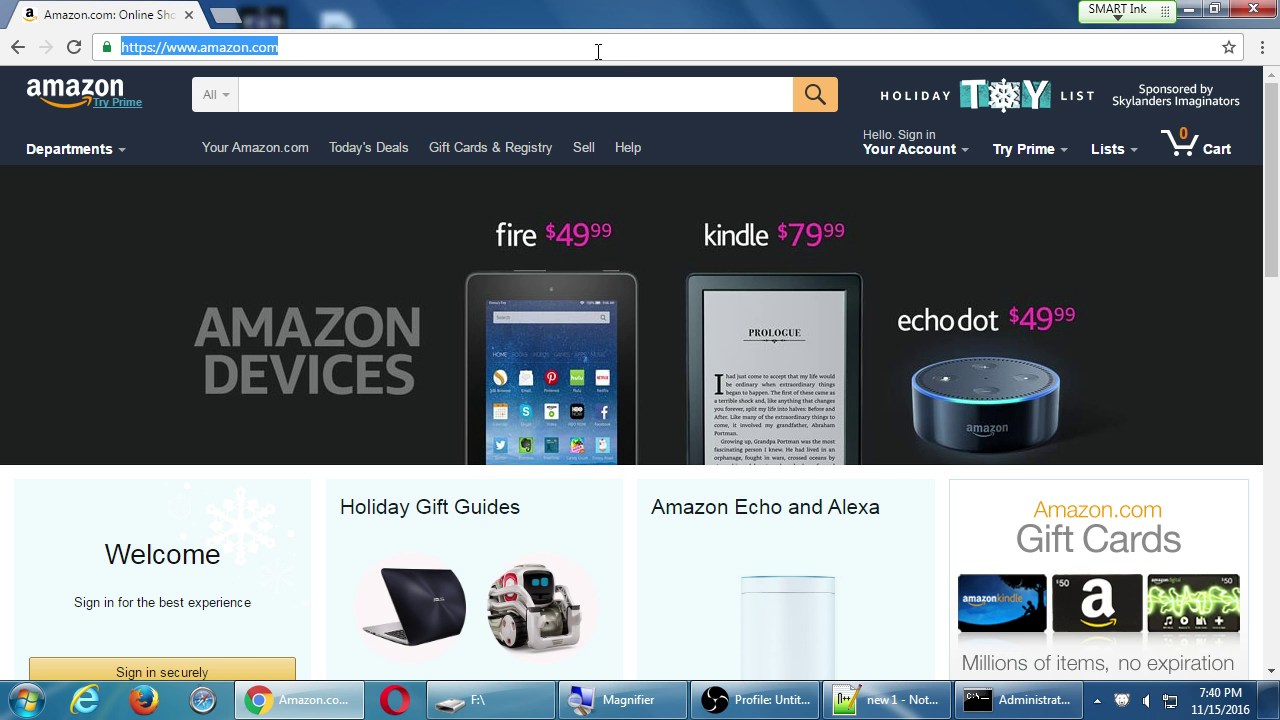
type("devel0op")
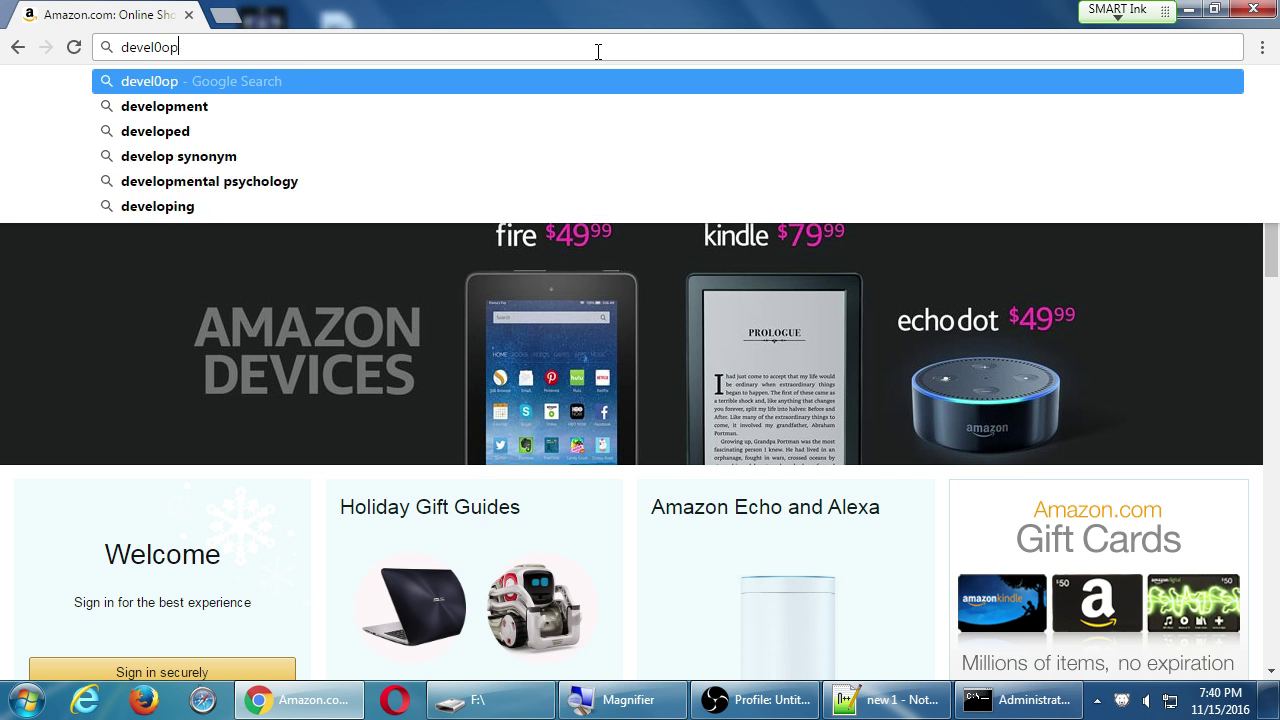
key("BackSpace")
key("BackSpace")
key("BackSpace")
type("operi")
key("BackSpace")
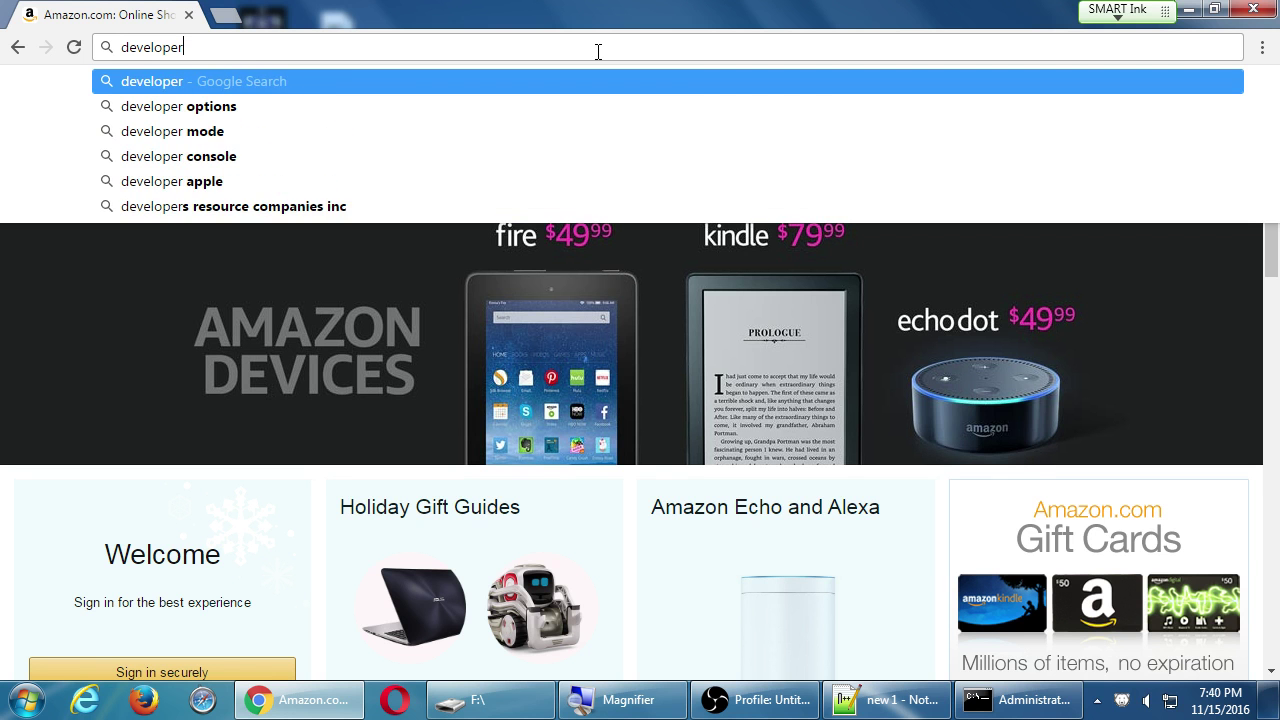
type(".amazon.com")
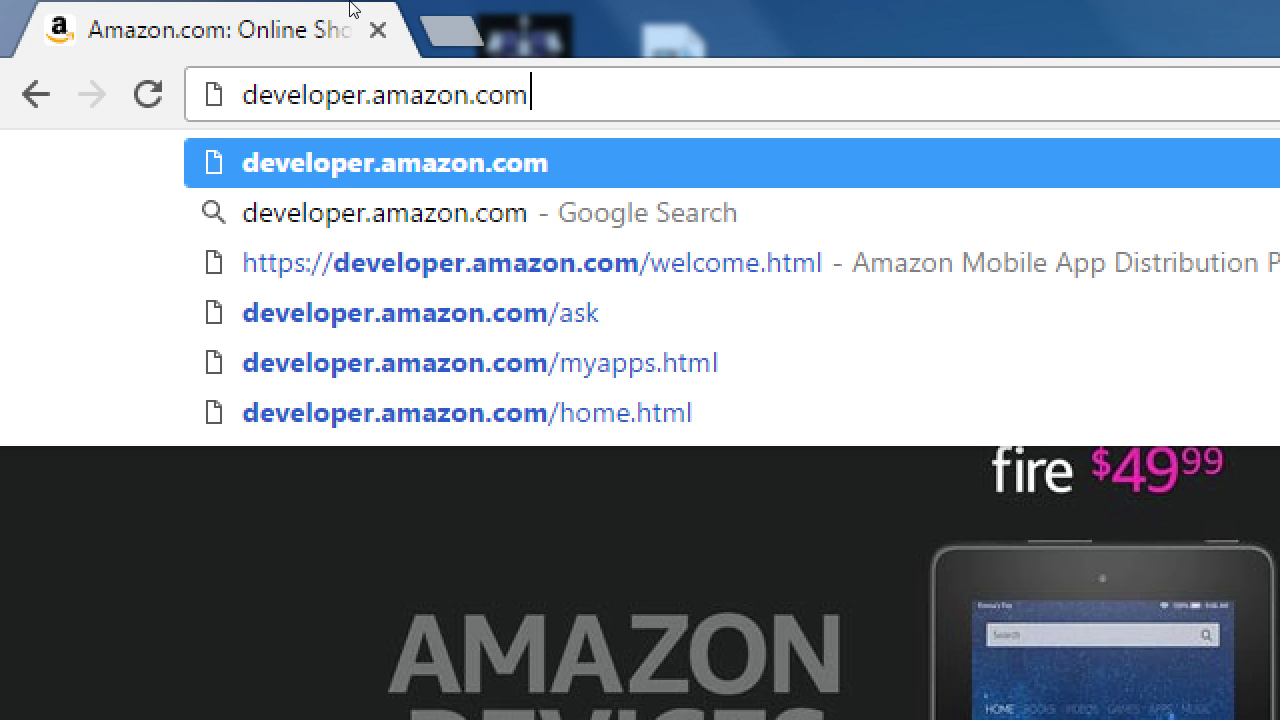
key("Return")
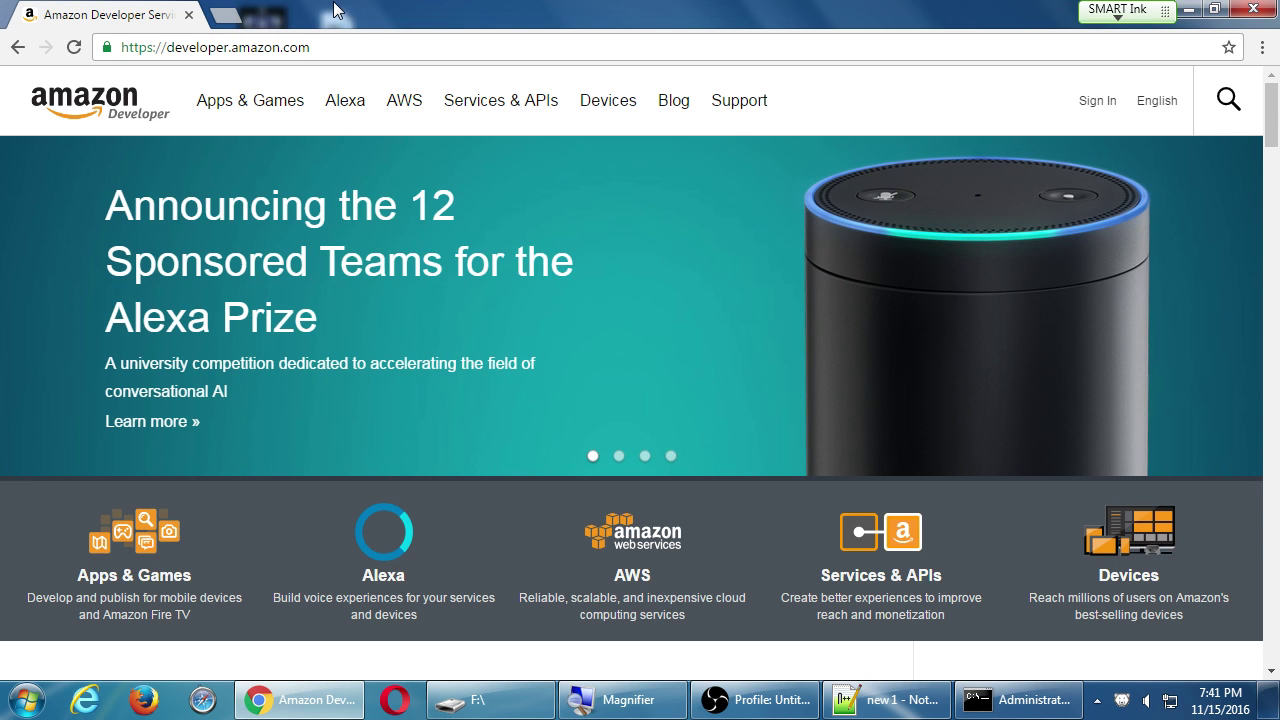
scroll(584, 378, "down", 8)
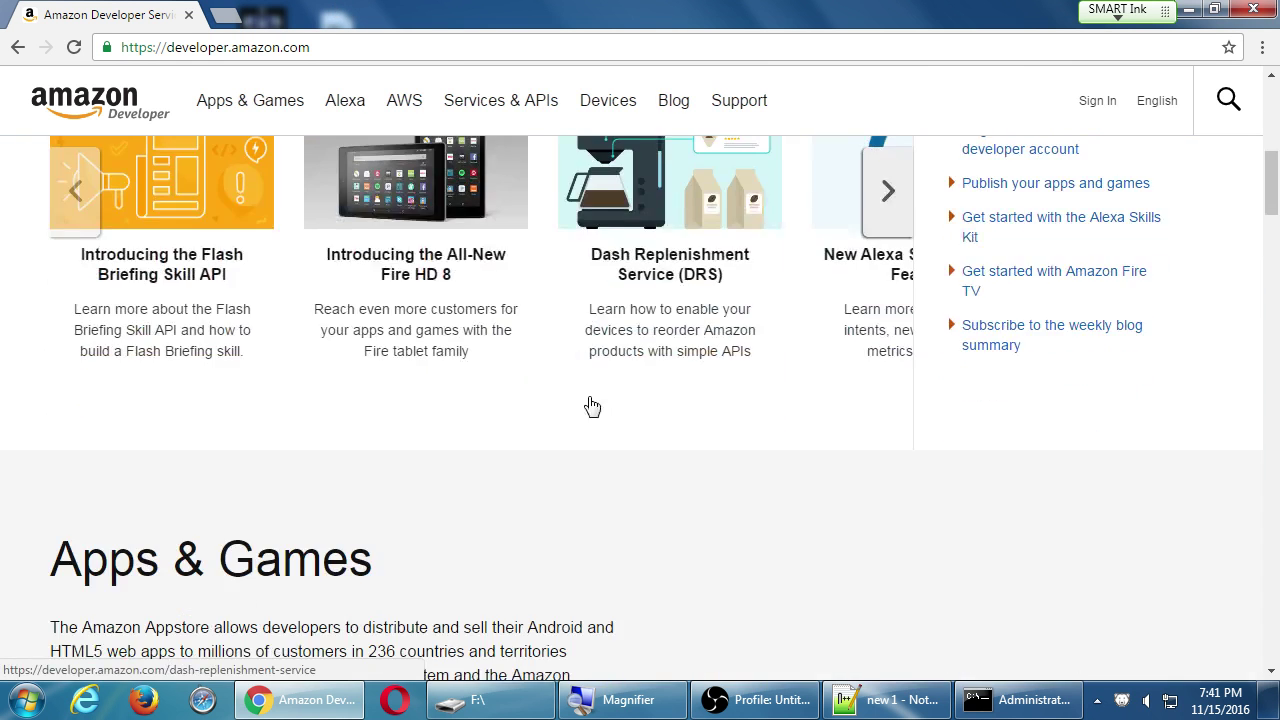
scroll(589, 406, "up", 8)
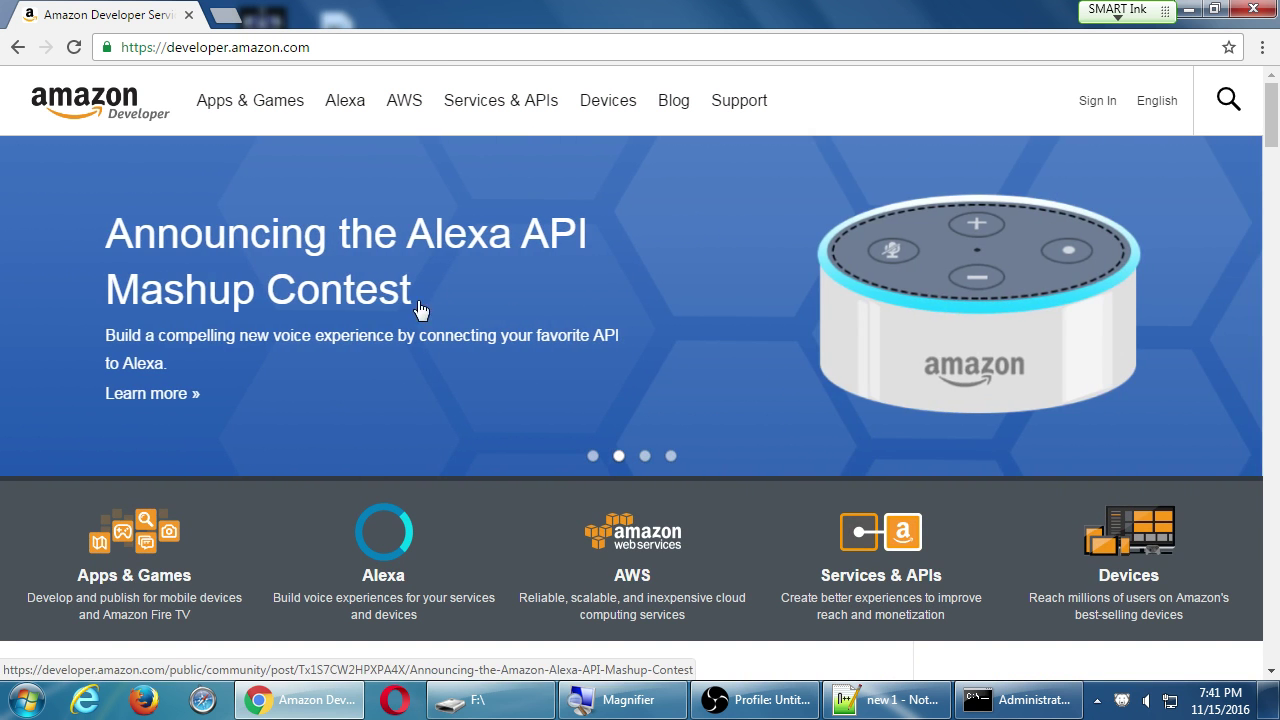
left_click(645, 456)
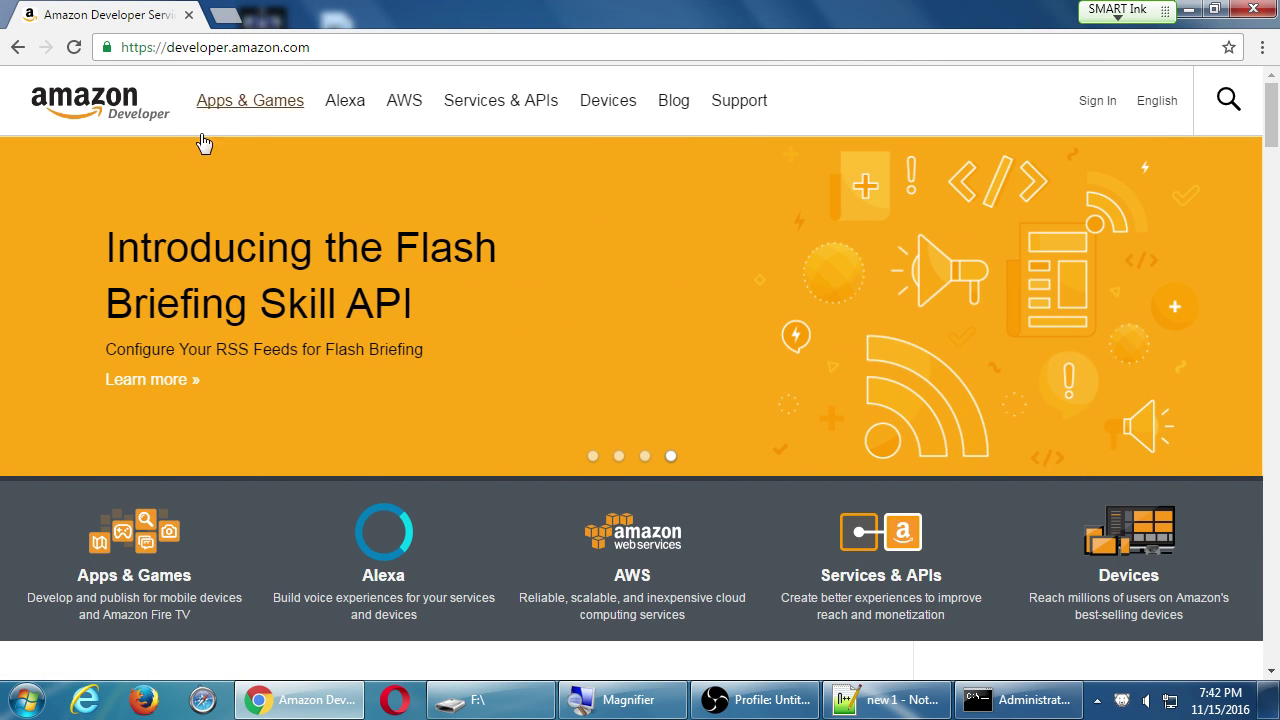
Use the portal's Sign In link to reach the Amazon sign-in page.
left_click(1084, 113)
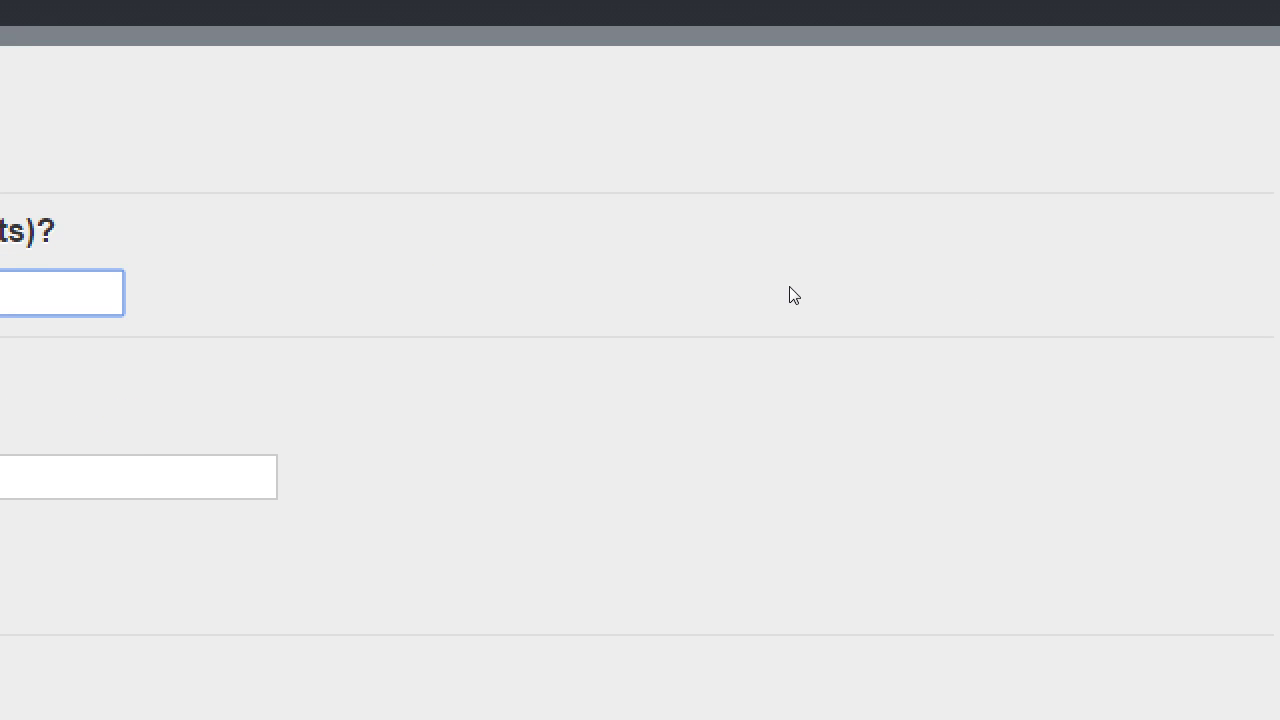
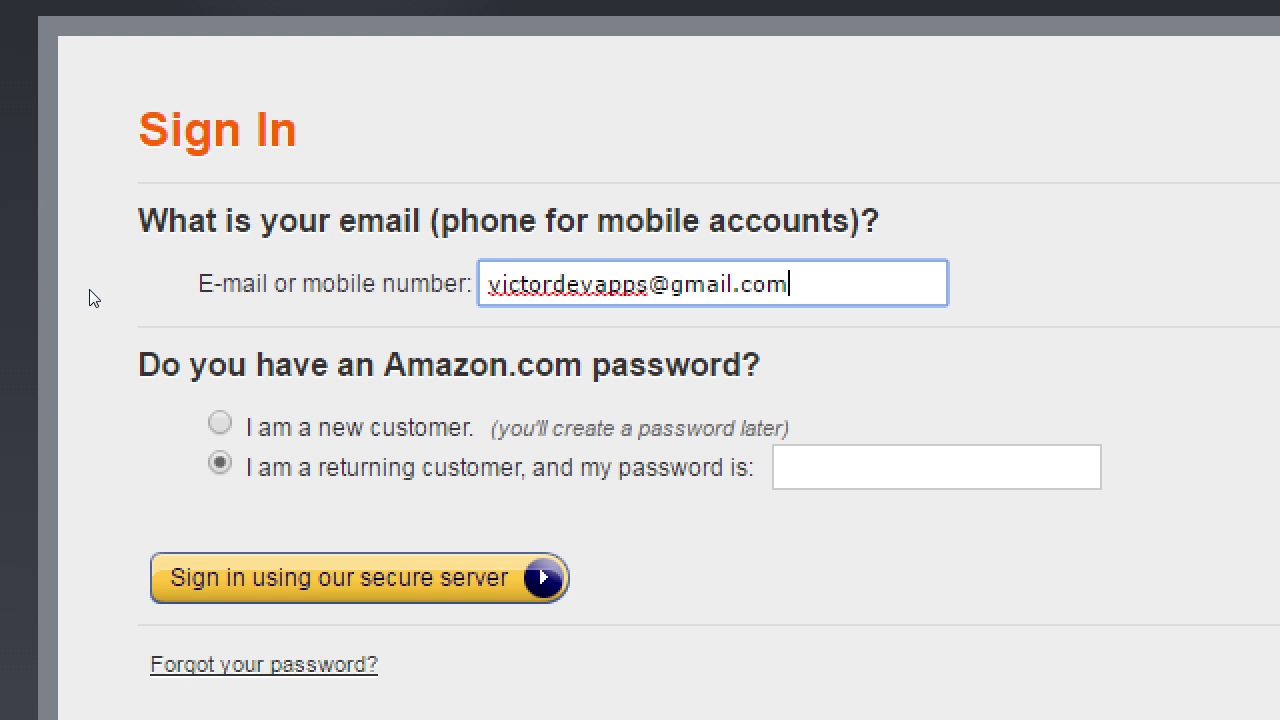
Enter the account's e-mail address and choose 'I am a new customer'.
key("ctrl+a")
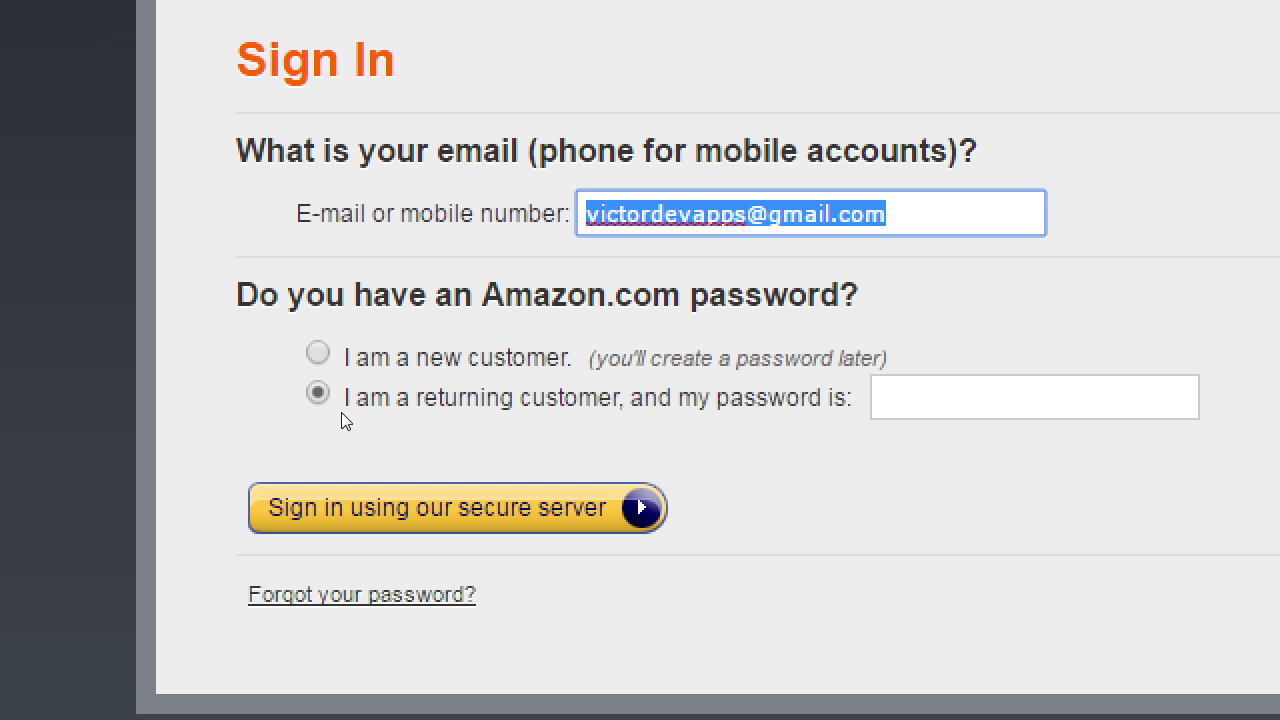
key("Tab")
key("Up")
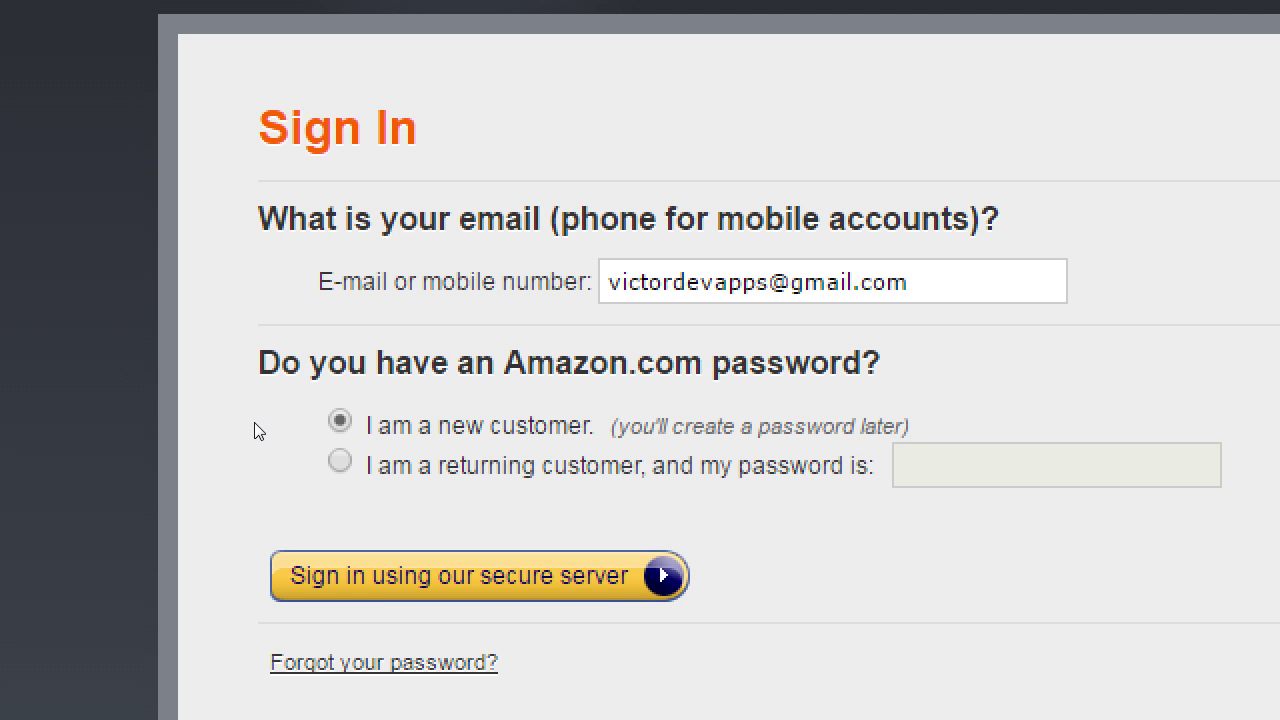
Continue to registration and enter the full name and confirmation e-mail address.
key("Return")
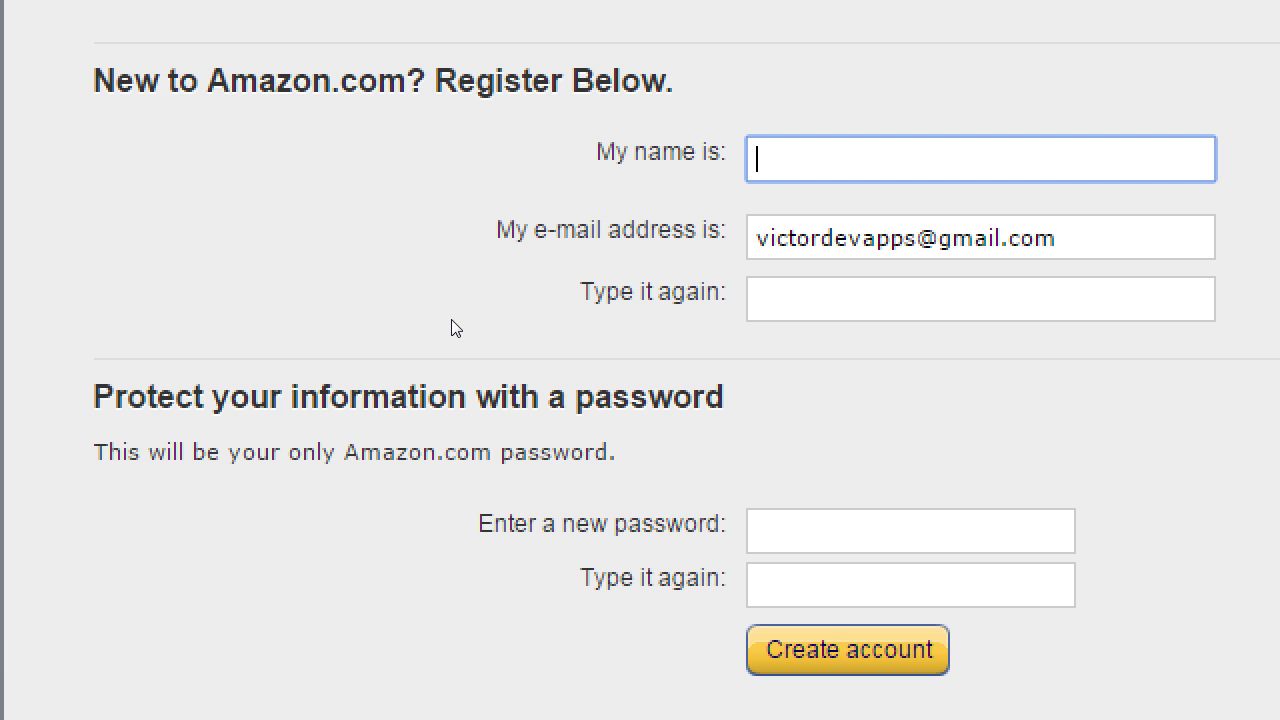
key("Tab")
key("Tab")
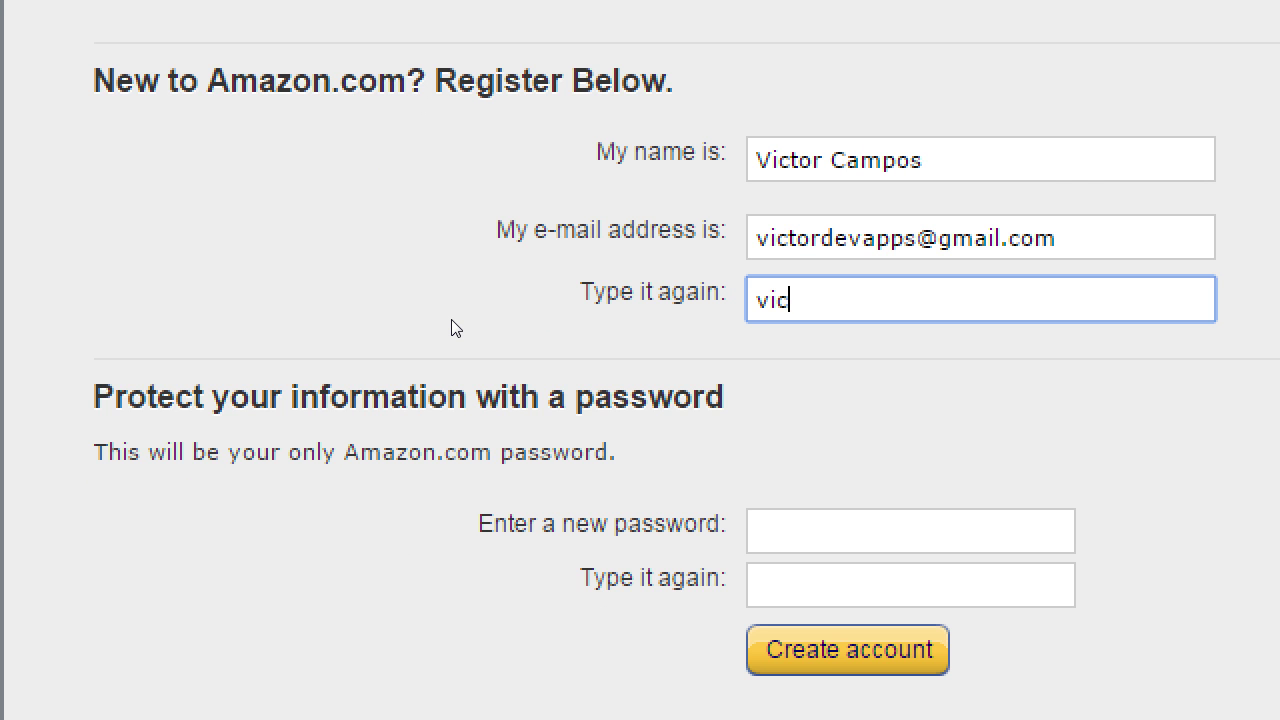
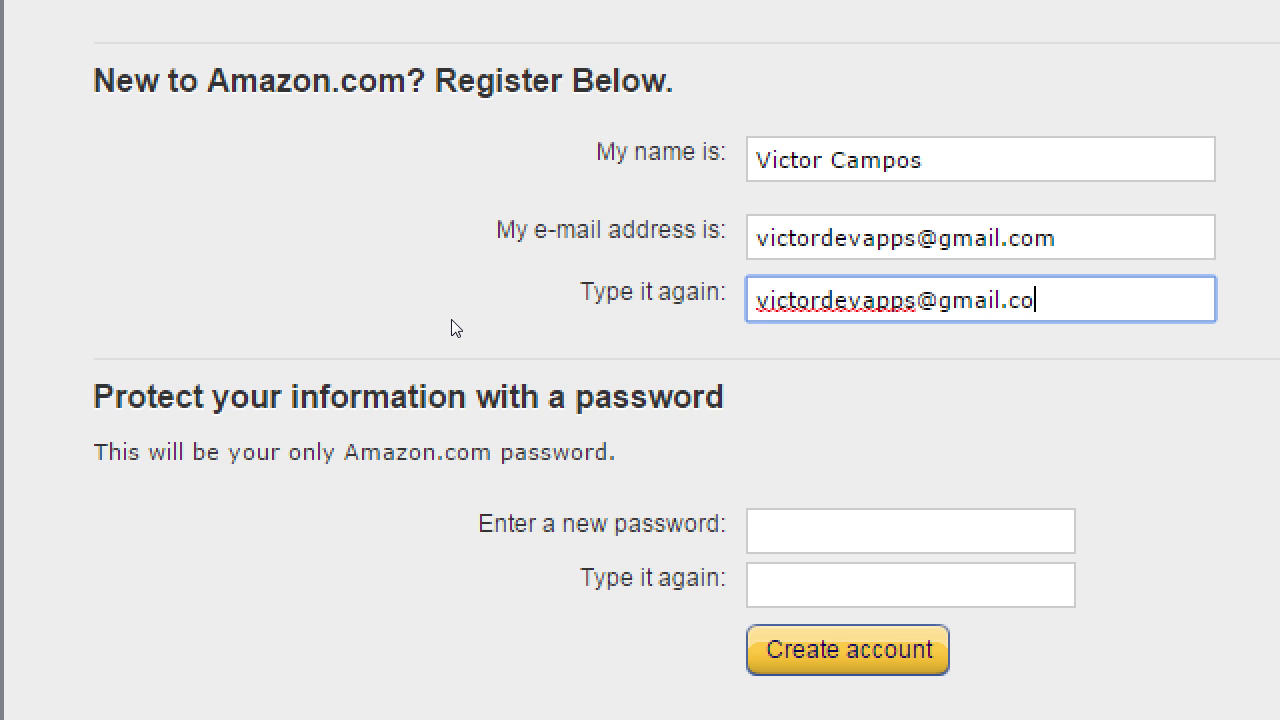
Type the new account password and move to its confirmation field.
key("Tab")
type("•")
key("BackSpace")
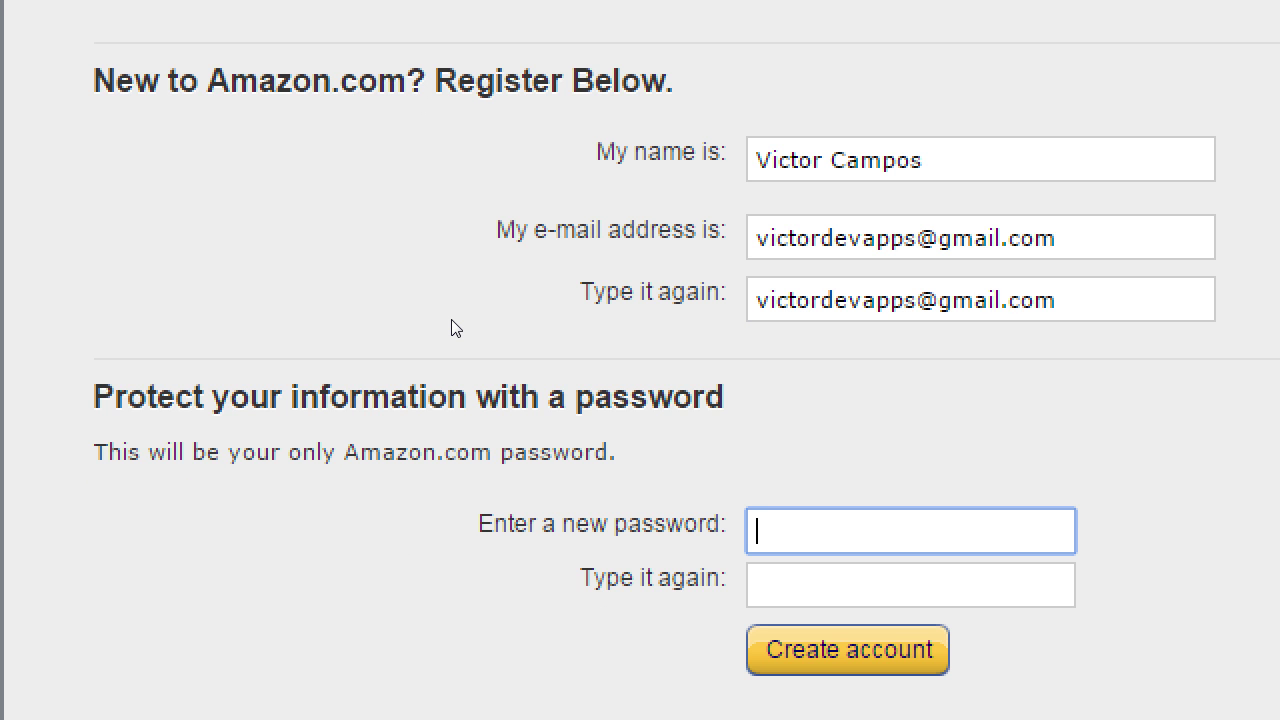
type("••••••••")
key("Tab")
type("••••••••")
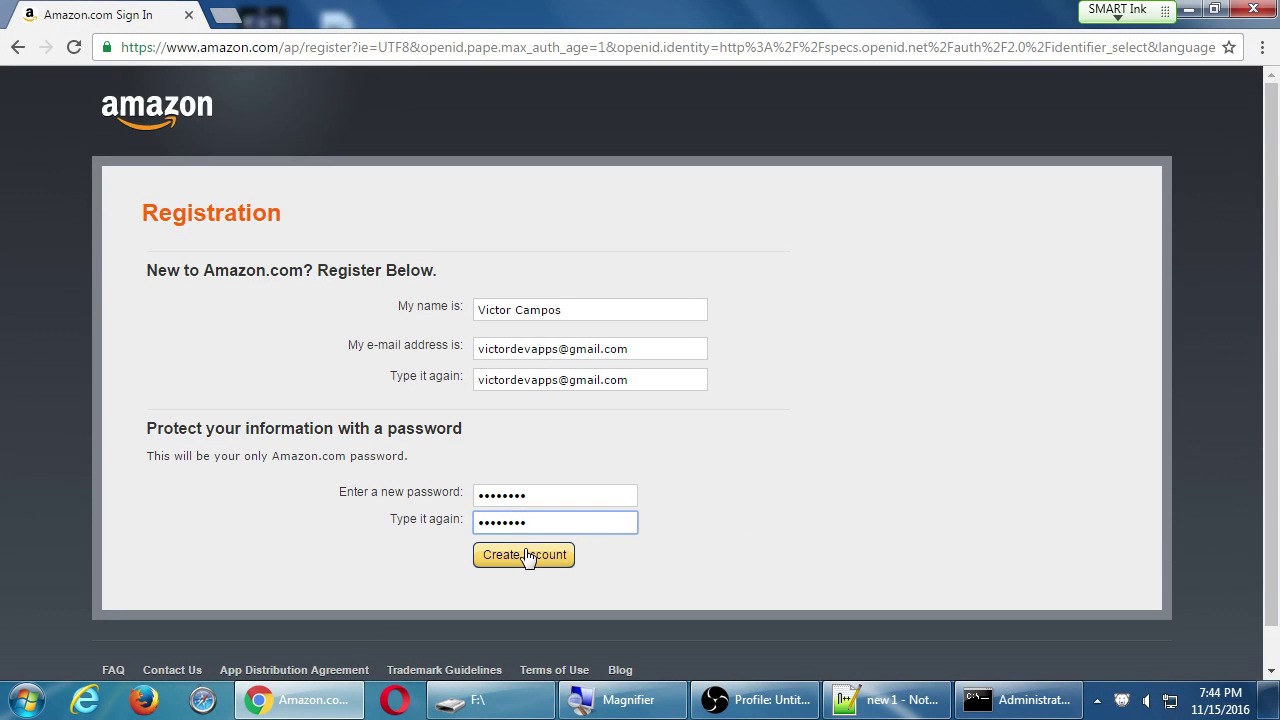
Create the Amazon account and scroll through the resulting Profile Information form.
left_click(528, 556)
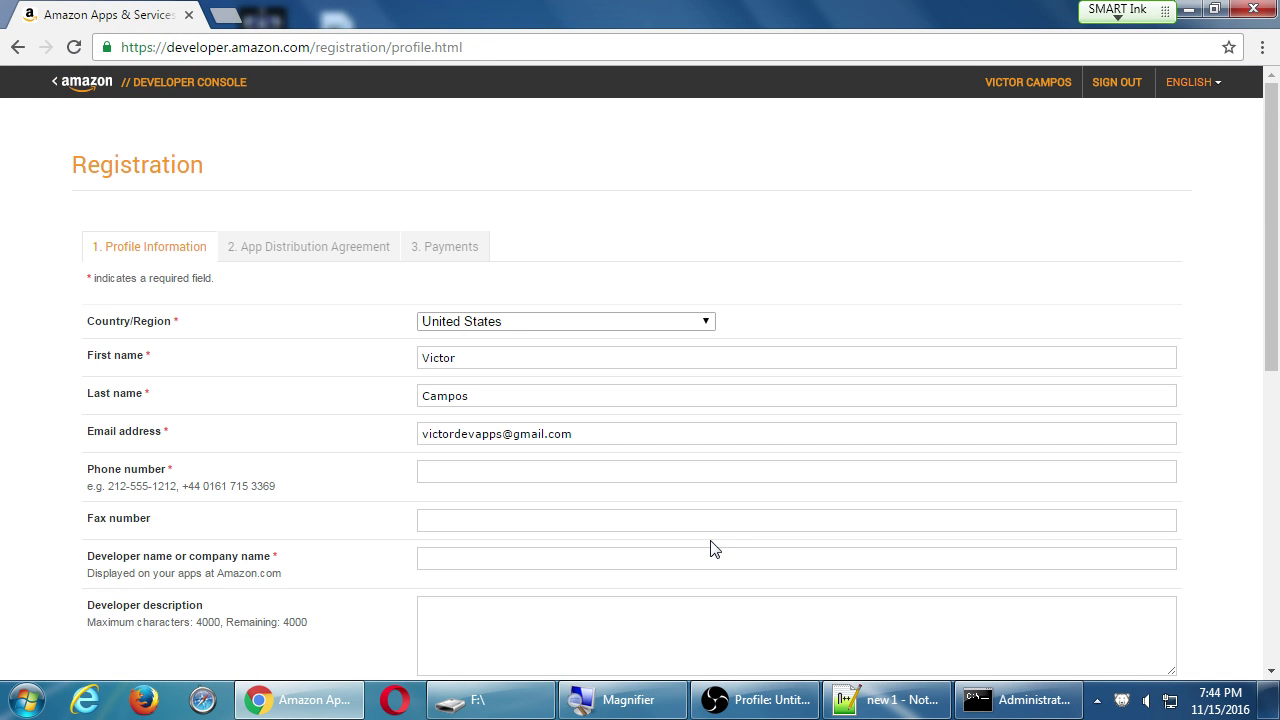
scroll(466, 437, "down", 6)
scroll(466, 437, "up", 6)
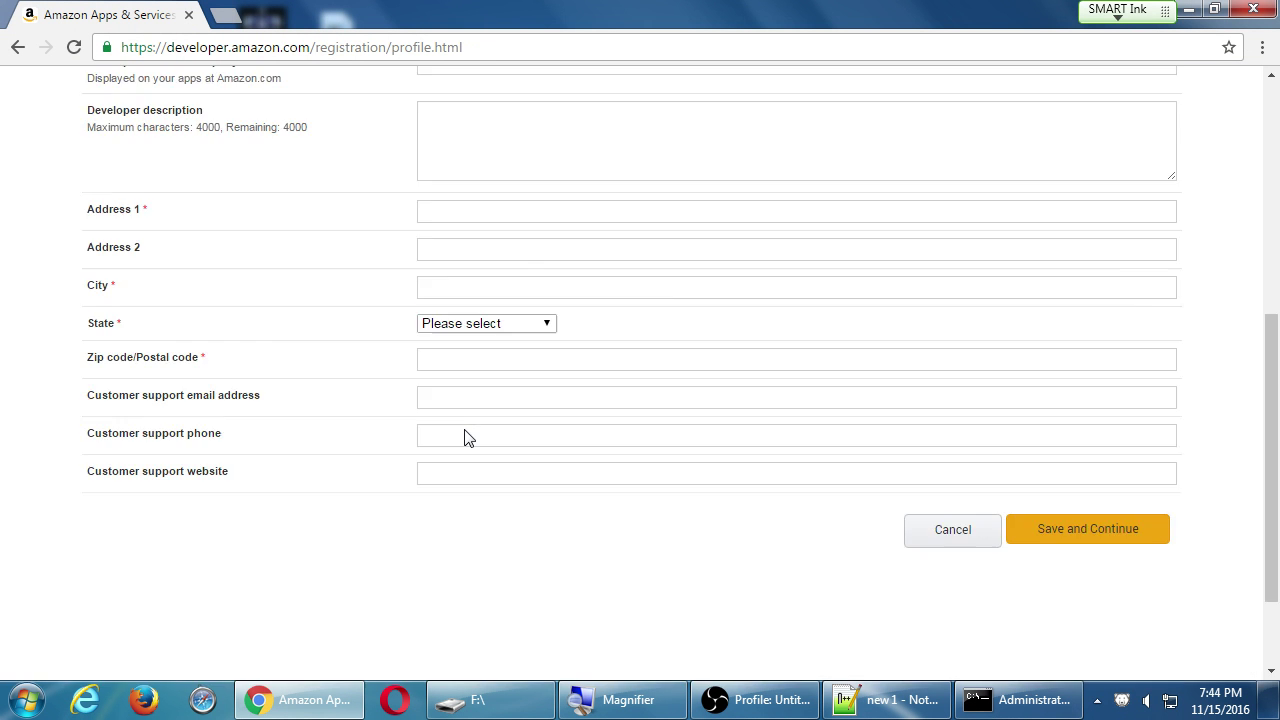
scroll(466, 429, "down", 2)
scroll(468, 430, "up", 2)
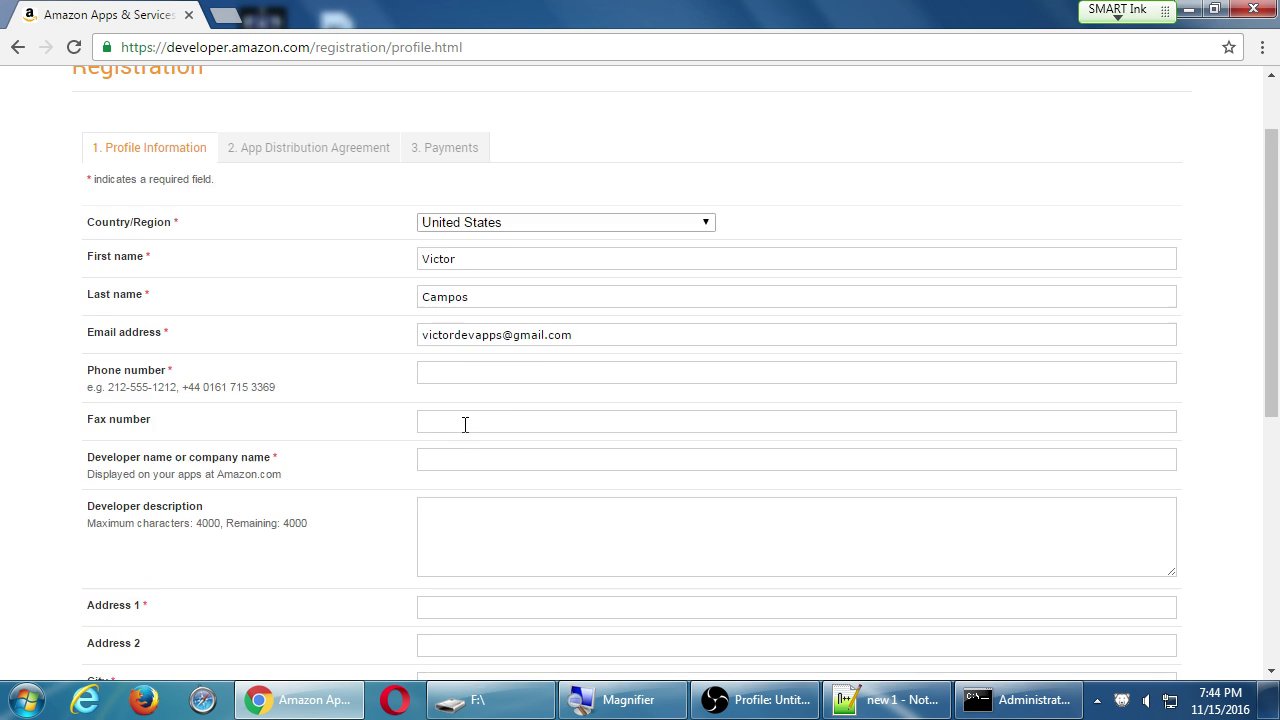
scroll(466, 431, "down", 4)
scroll(469, 420, "up", 5)
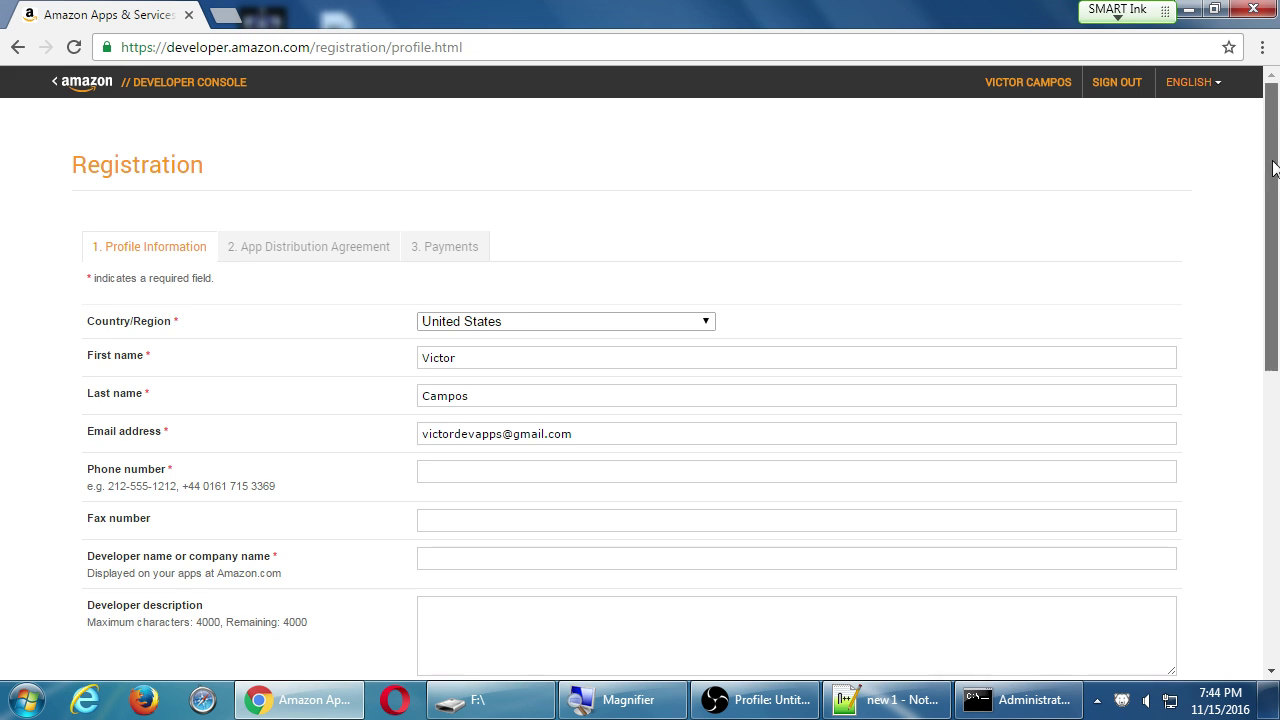
Scroll back up the profile form and place the cursor in the Phone number field.
left_click_drag(1267, 171, 1254, 234)
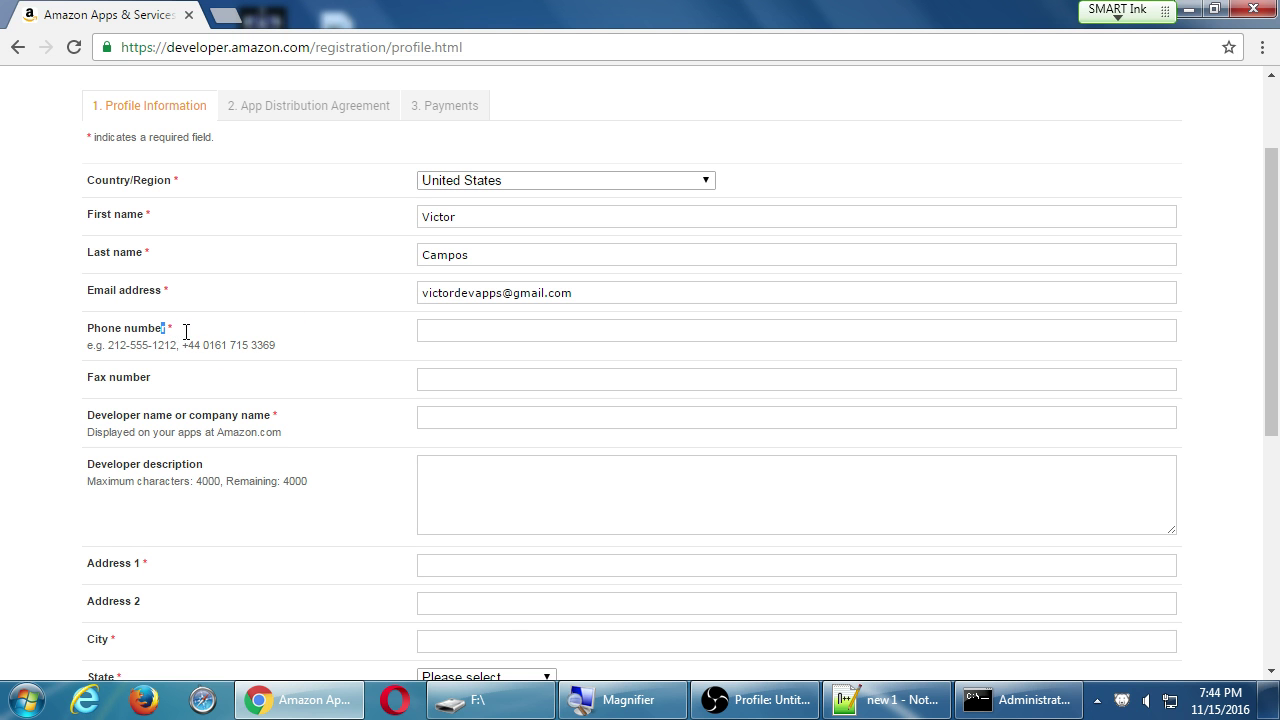
scroll(172, 342, "down", 1)
scroll(172, 342, "down", 5)
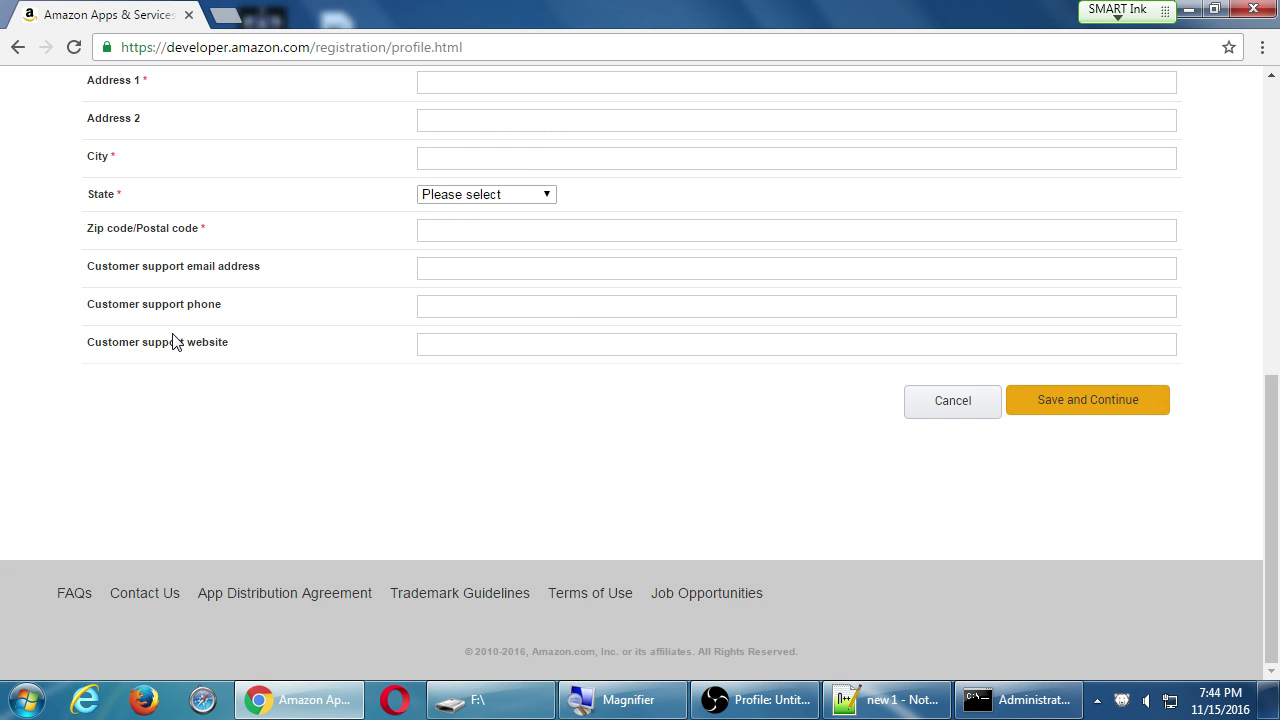
scroll(171, 340, "up", 4)
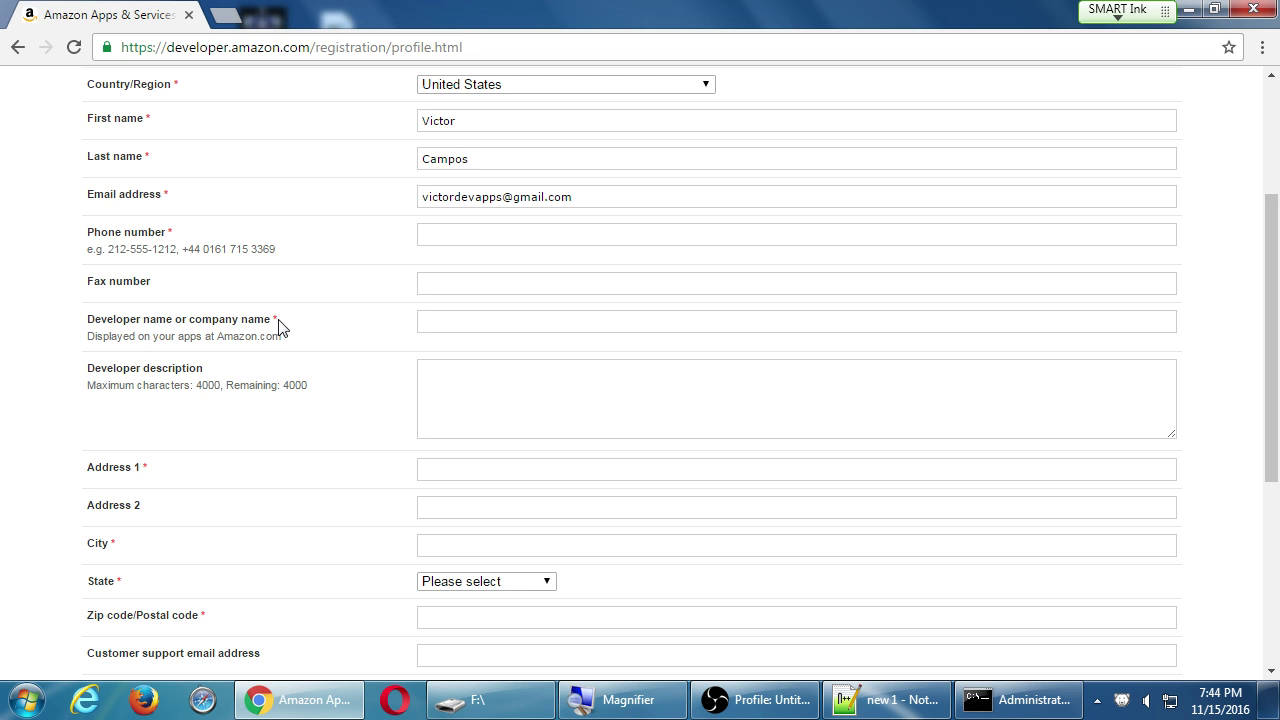
scroll(276, 328, "up", 1)
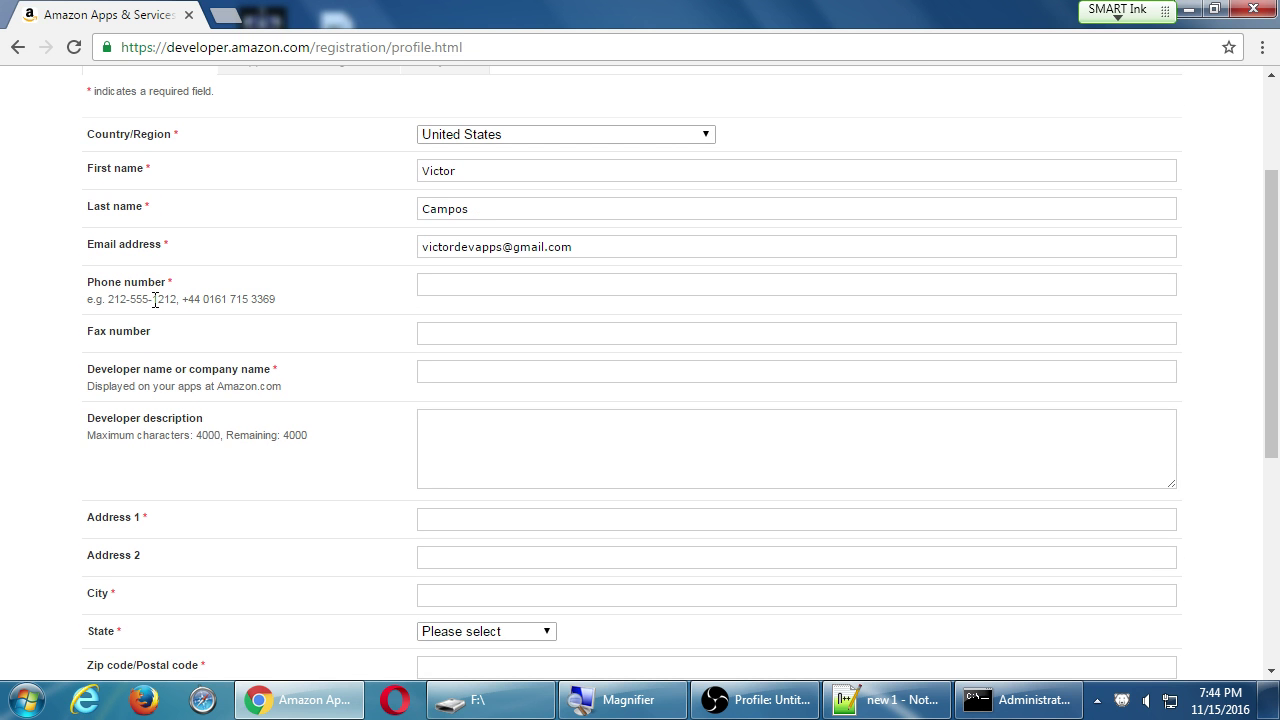
left_click(429, 286)
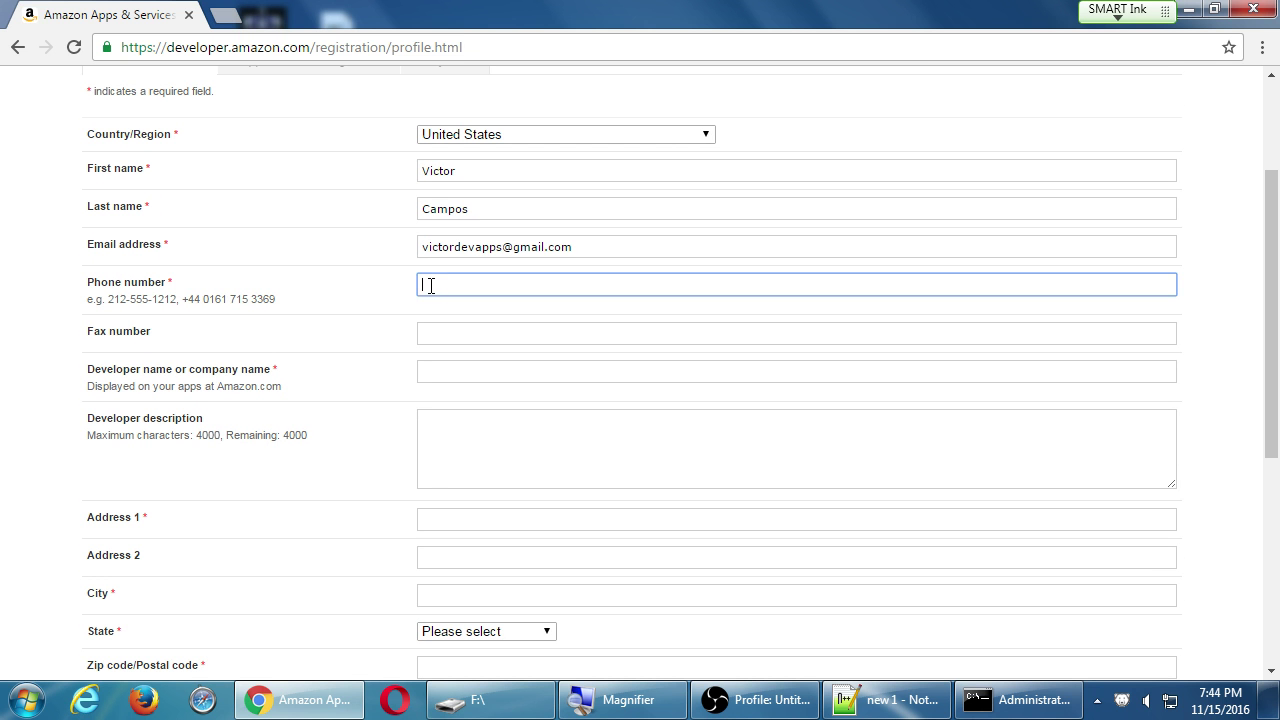
key("super+plus")
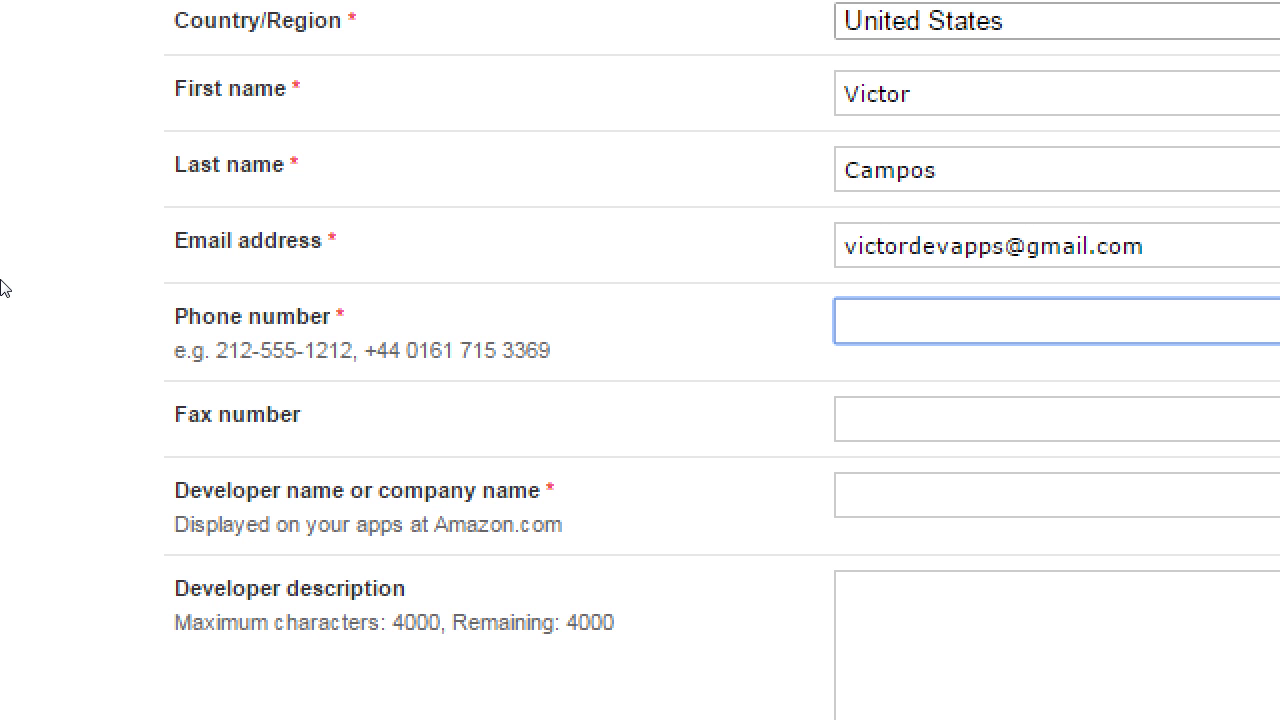
Enter voice.google.com in a new tab, then return to the Amazon Apps & Services tab.
key("ctrl+t")
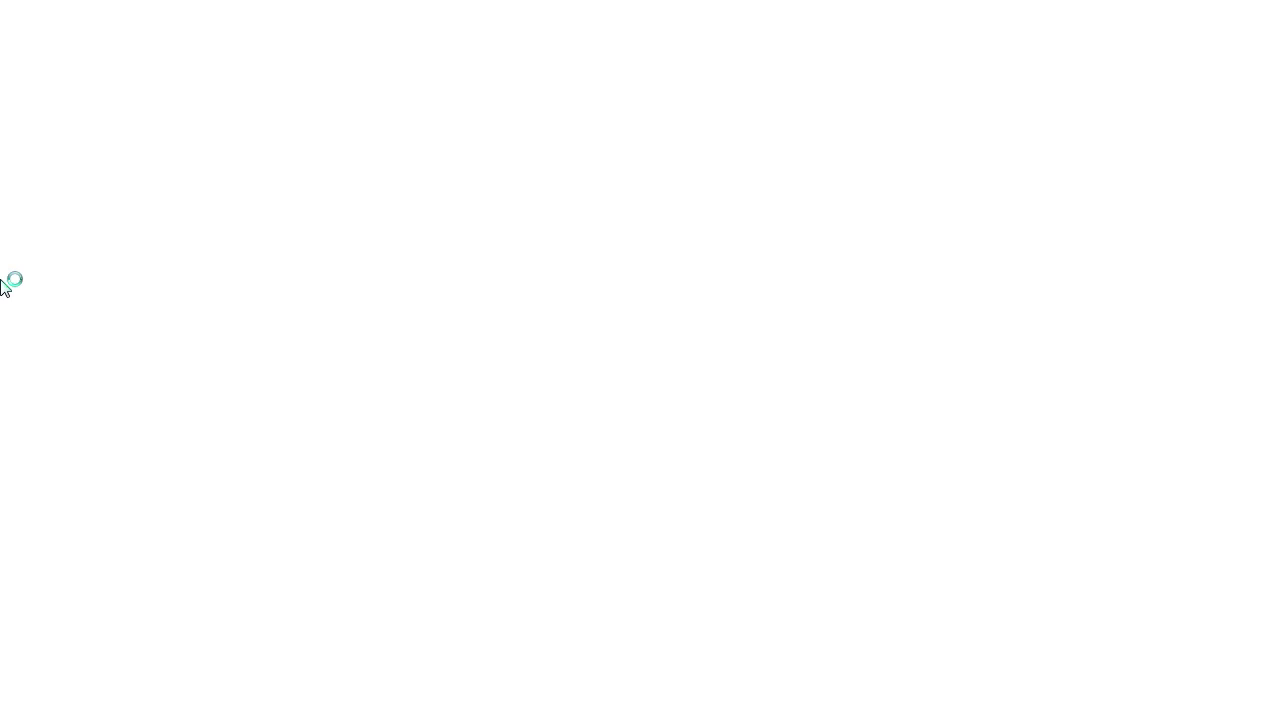
type("voice.")
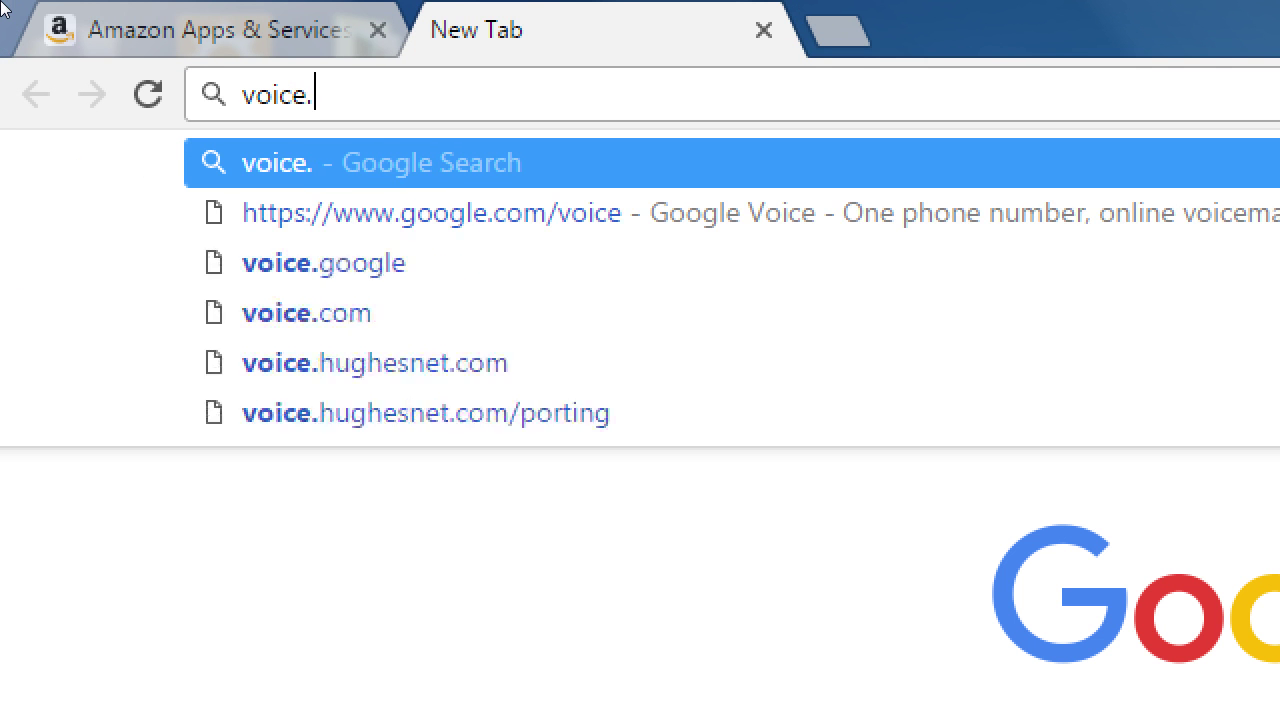
type("google.com")
key("ctrl+a")
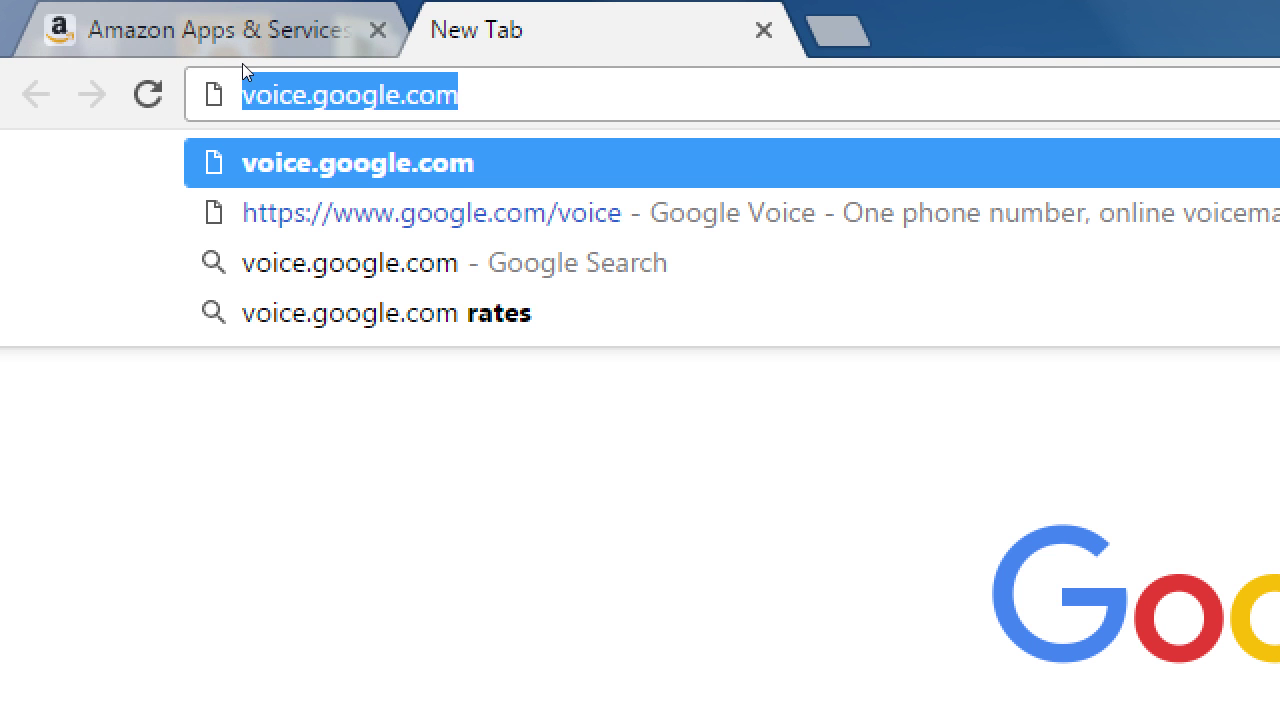
left_click(126, 26)
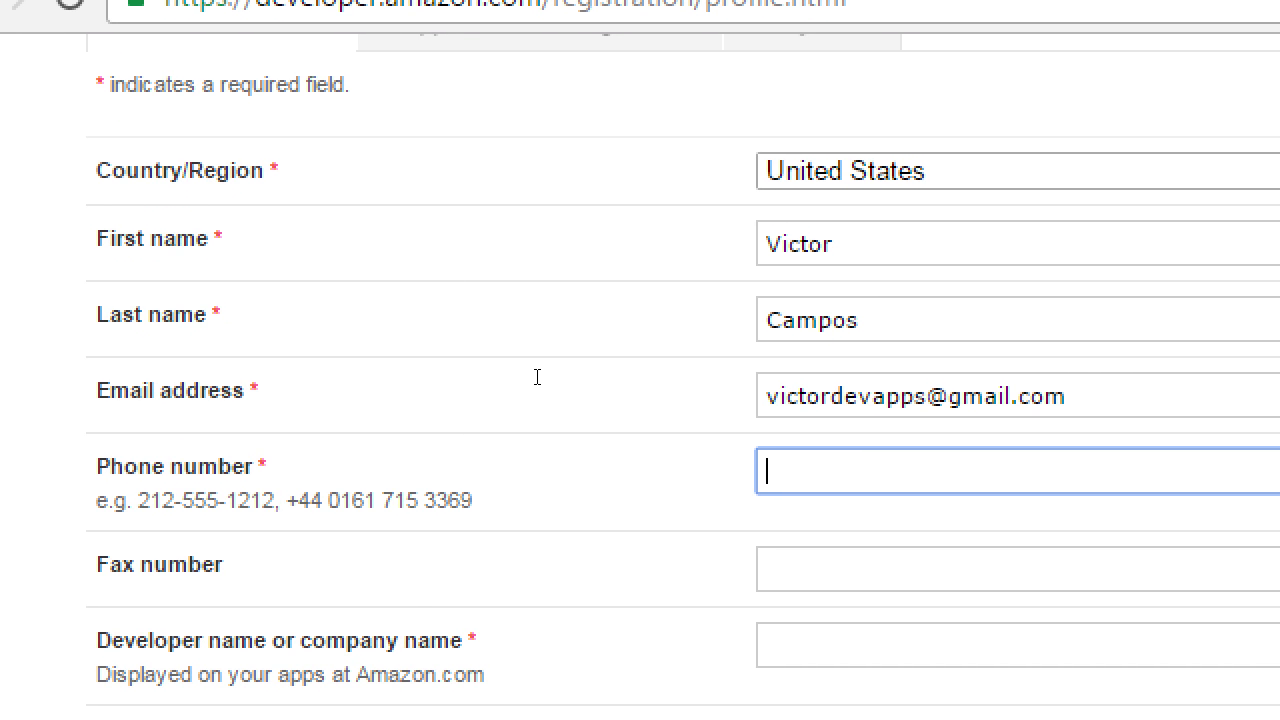
Enter the developer's phone number in the Phone number field.
type("555-123-87")
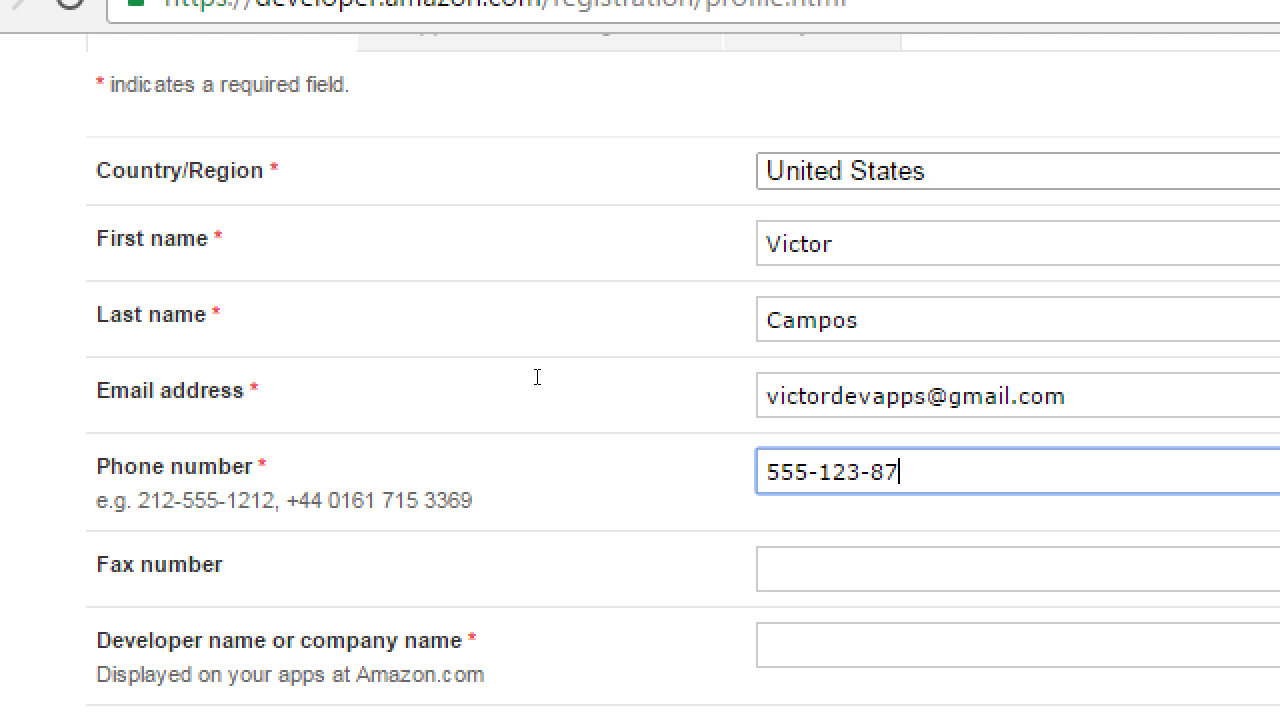
type("21")
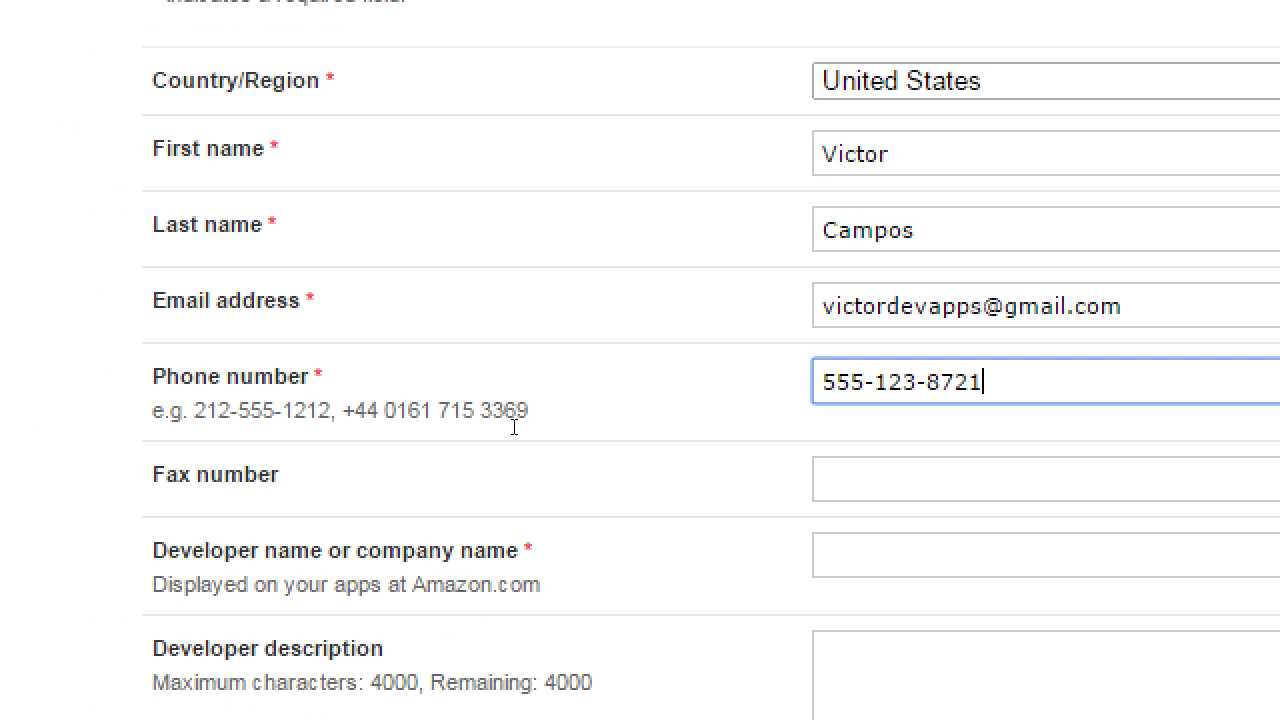
key("Tab")
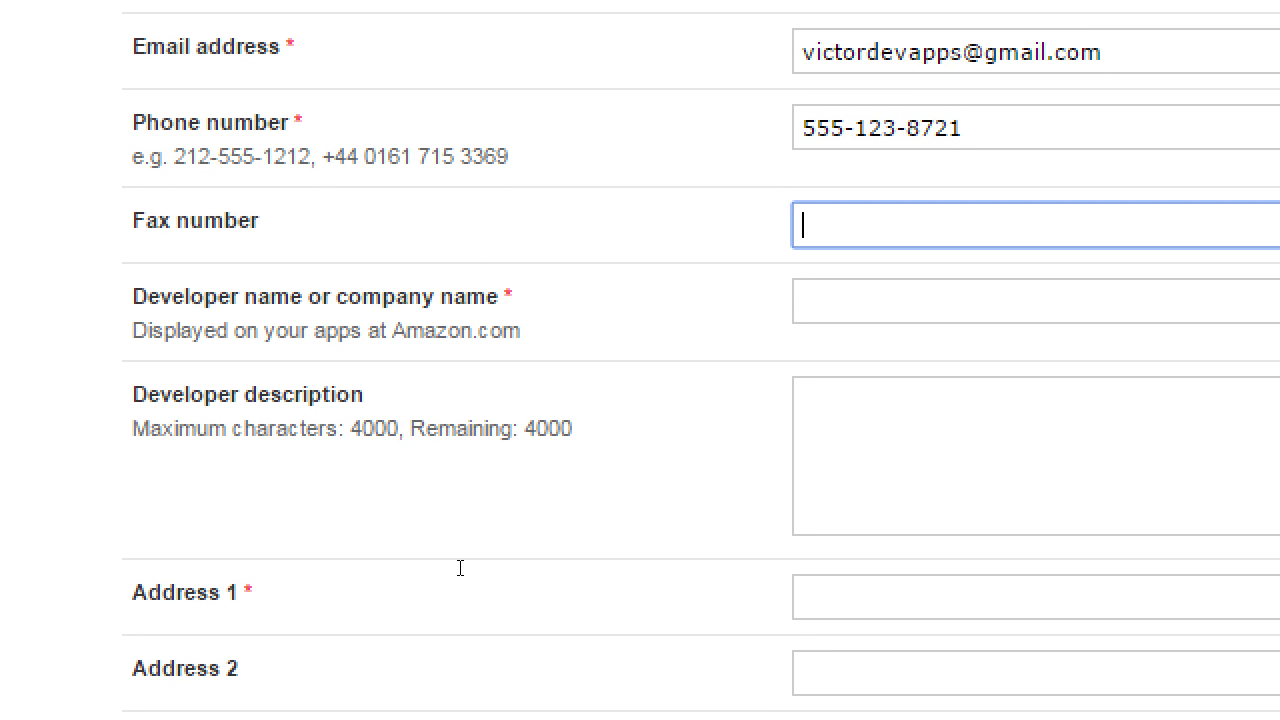
Enter the company name as the developer name, replacing an accidental gibberish entry.
key("Tab")
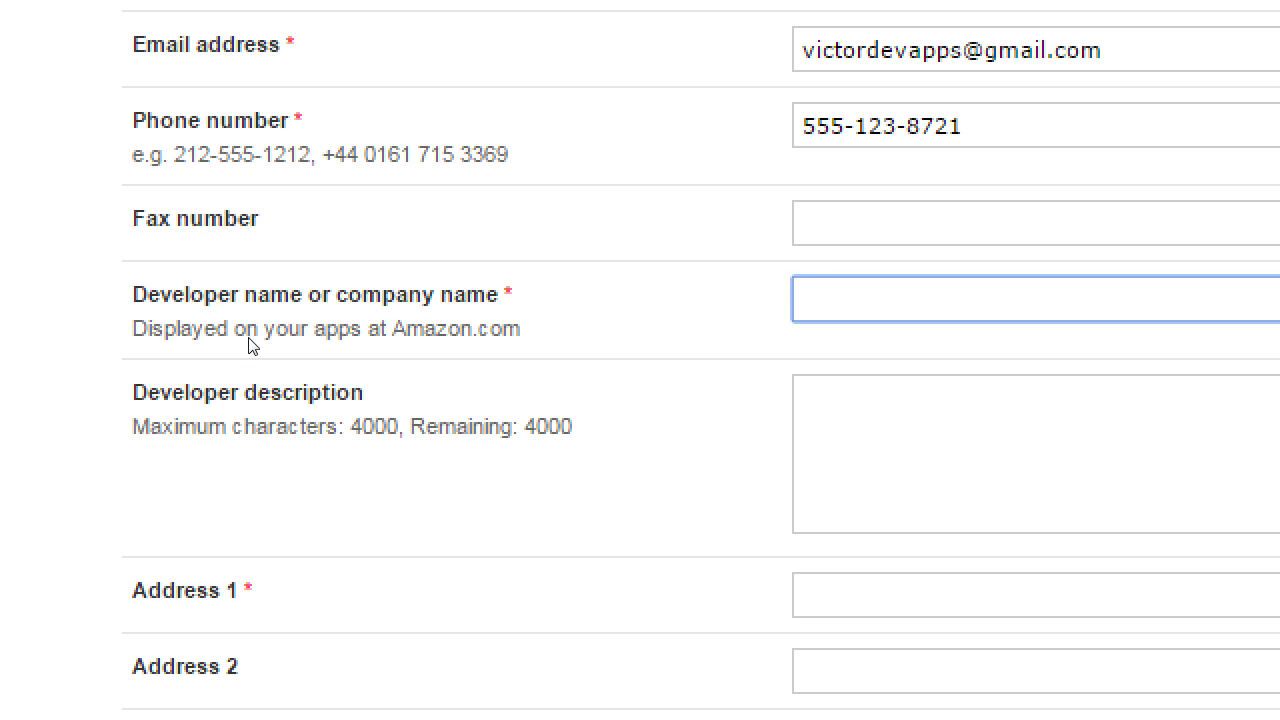
type("jkofajsklfdjklfds")
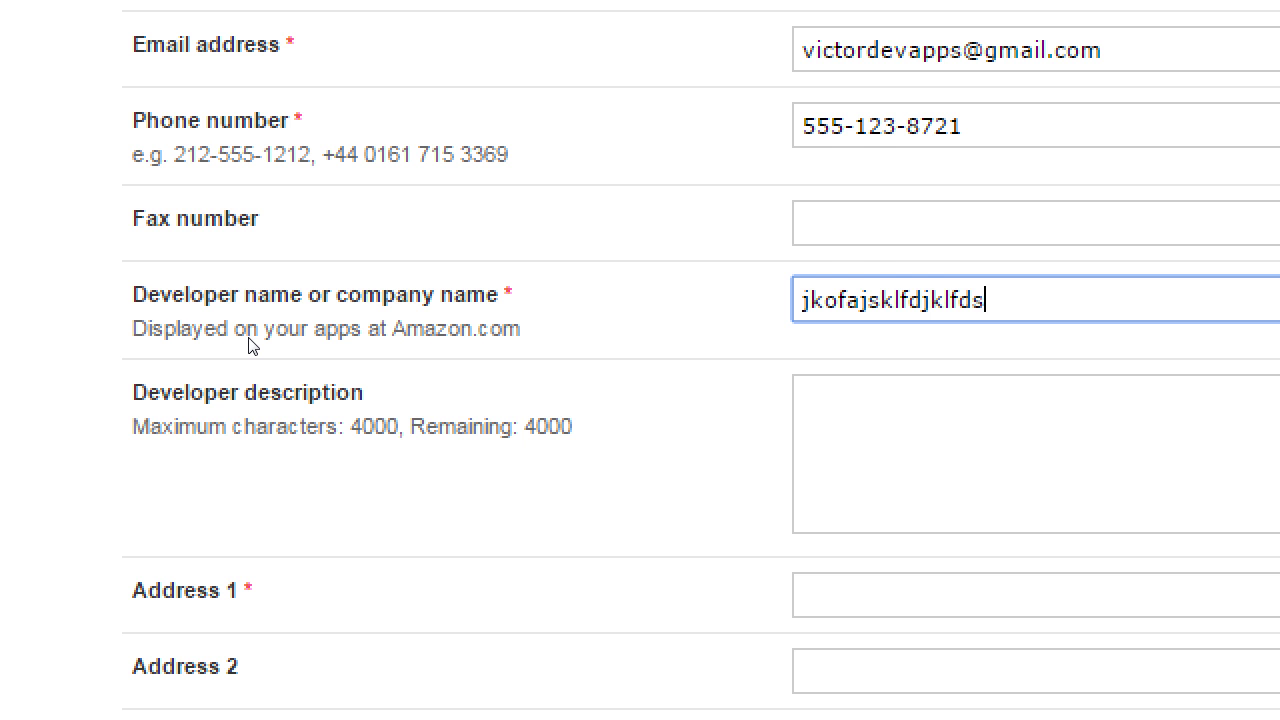
key("BackSpace")
key("BackSpace")
key("BackSpace")
key("BackSpace")
key("BackSpace")
key("BackSpace")
key("BackSpace")
key("BackSpace")
key("BackSpace")
key("BackSpace")
key("BackSpace")
key("BackSpace")
key("BackSpace")
key("BackSpace")
key("BackSpace")
key("BackSpace")
key("BackSpace")
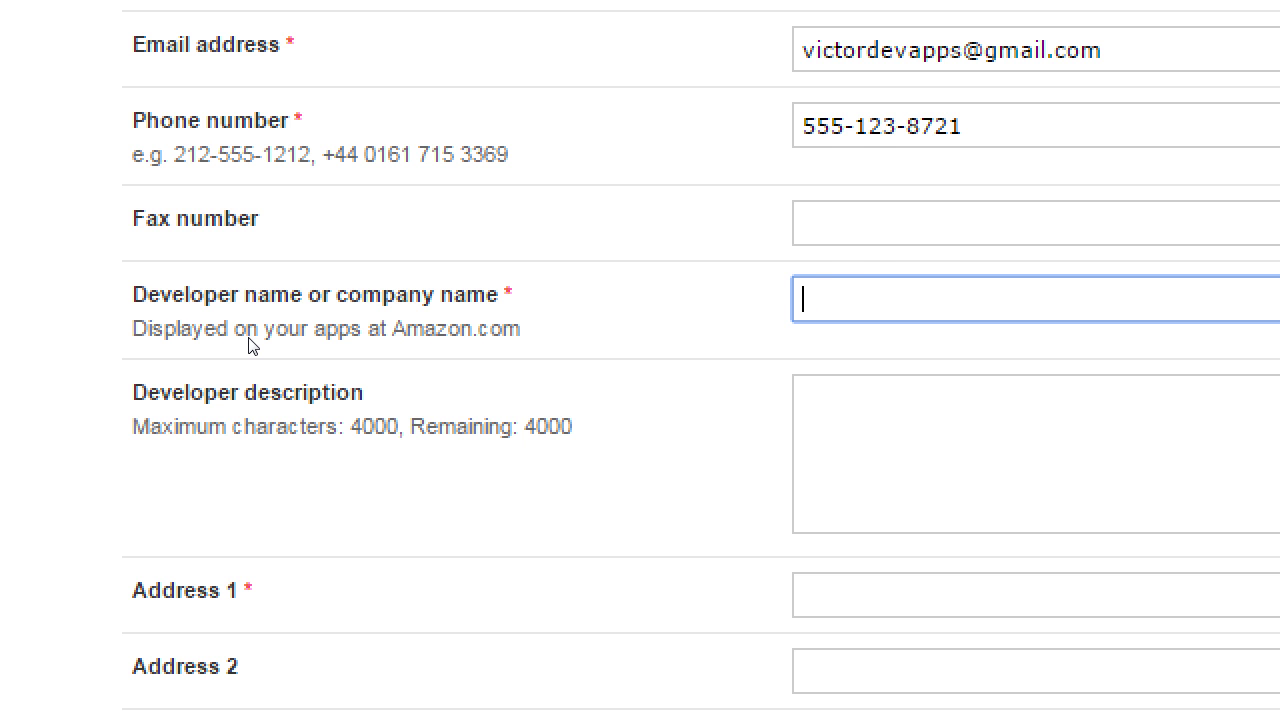
type("Victor's Apps.")
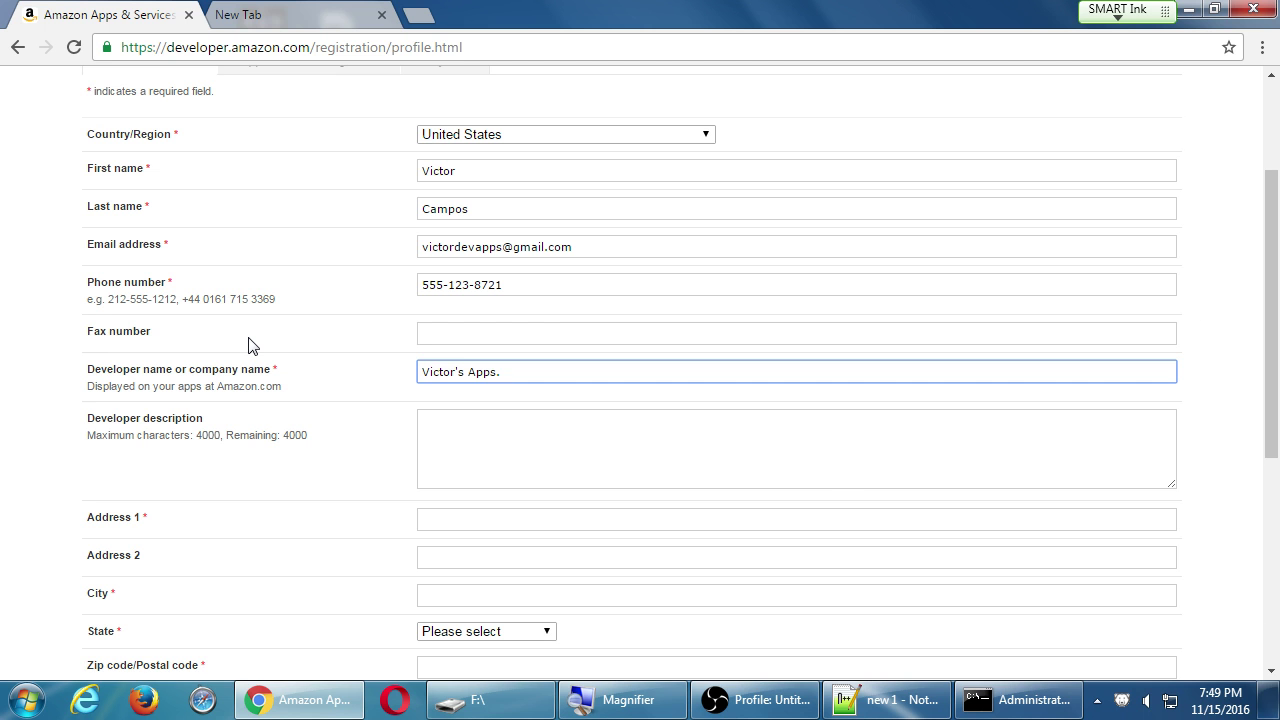
Type the description saying the company specializes in educational apps for all ages.
key("Tab")
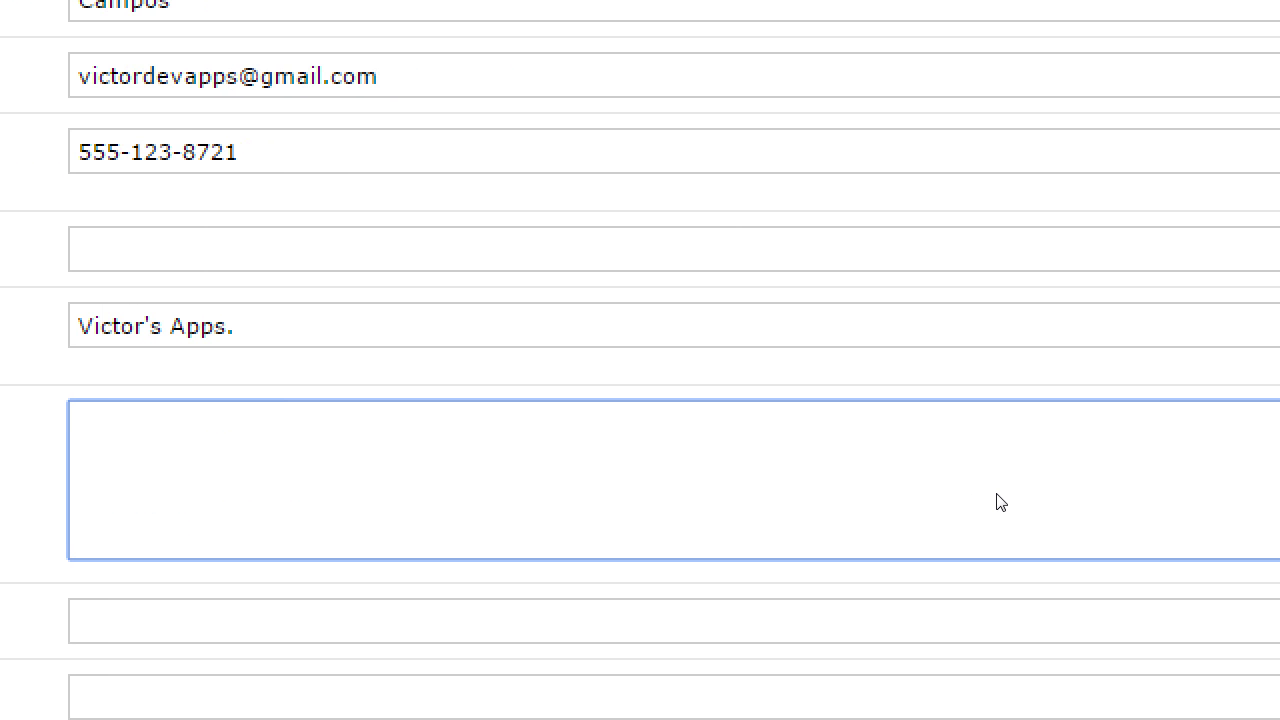
type("Victor's Apps. i")
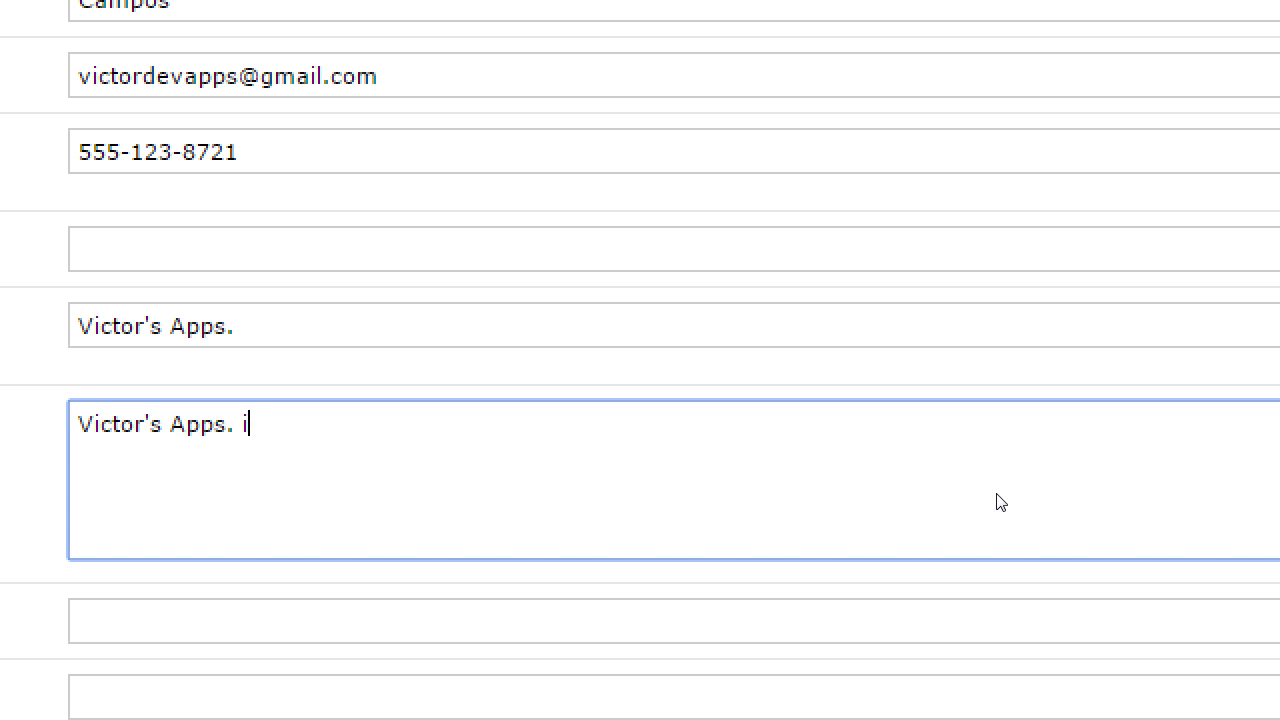
key("BackSpace")
type("specializes")
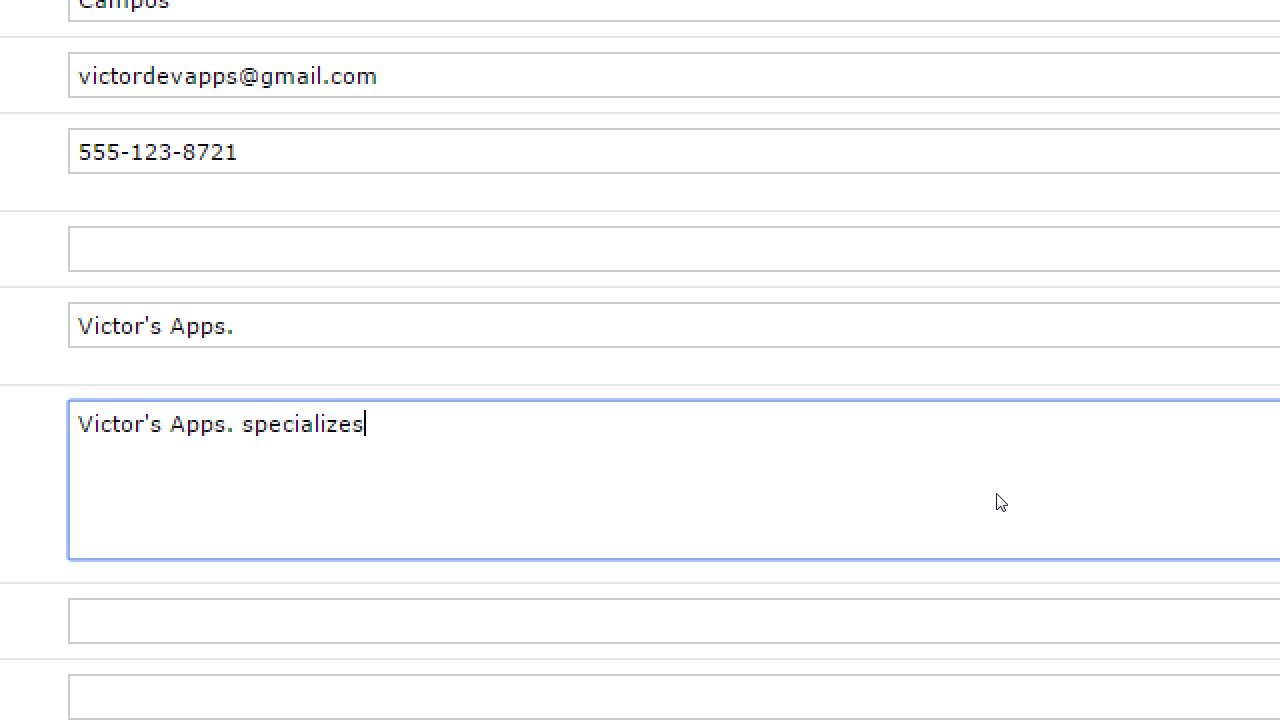
type(" in educationa")
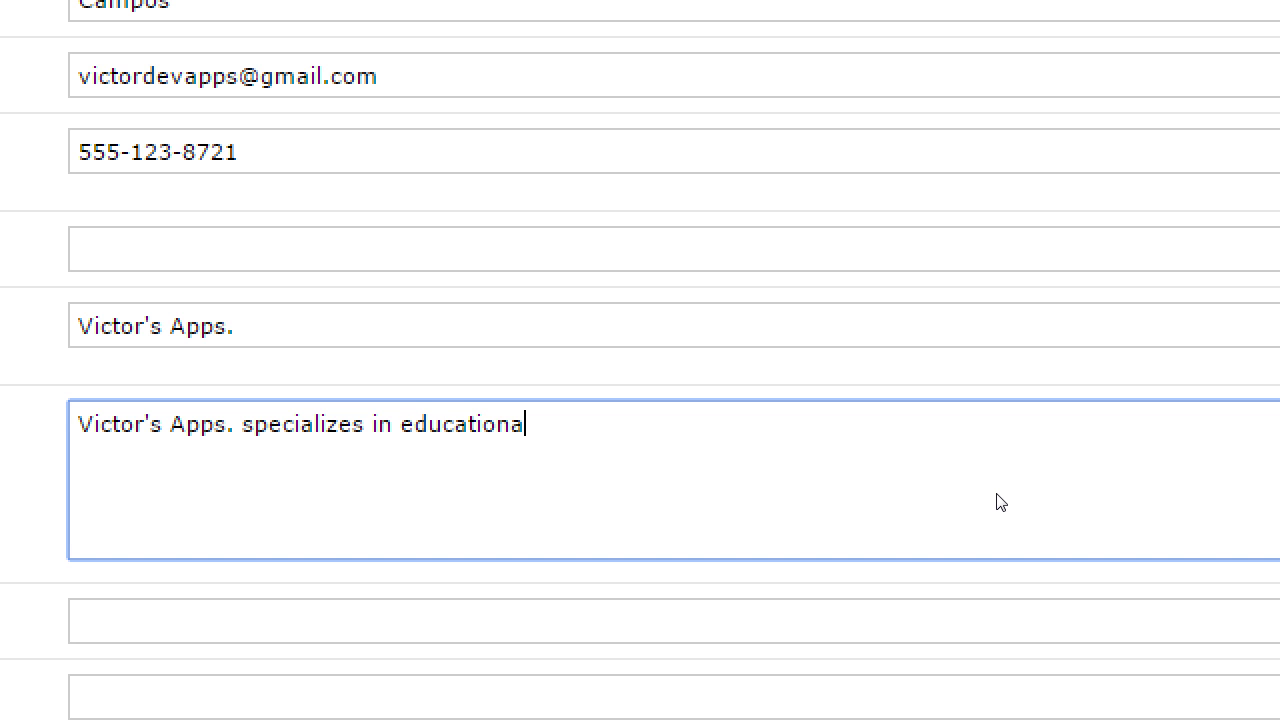
type("l apps for all ag")
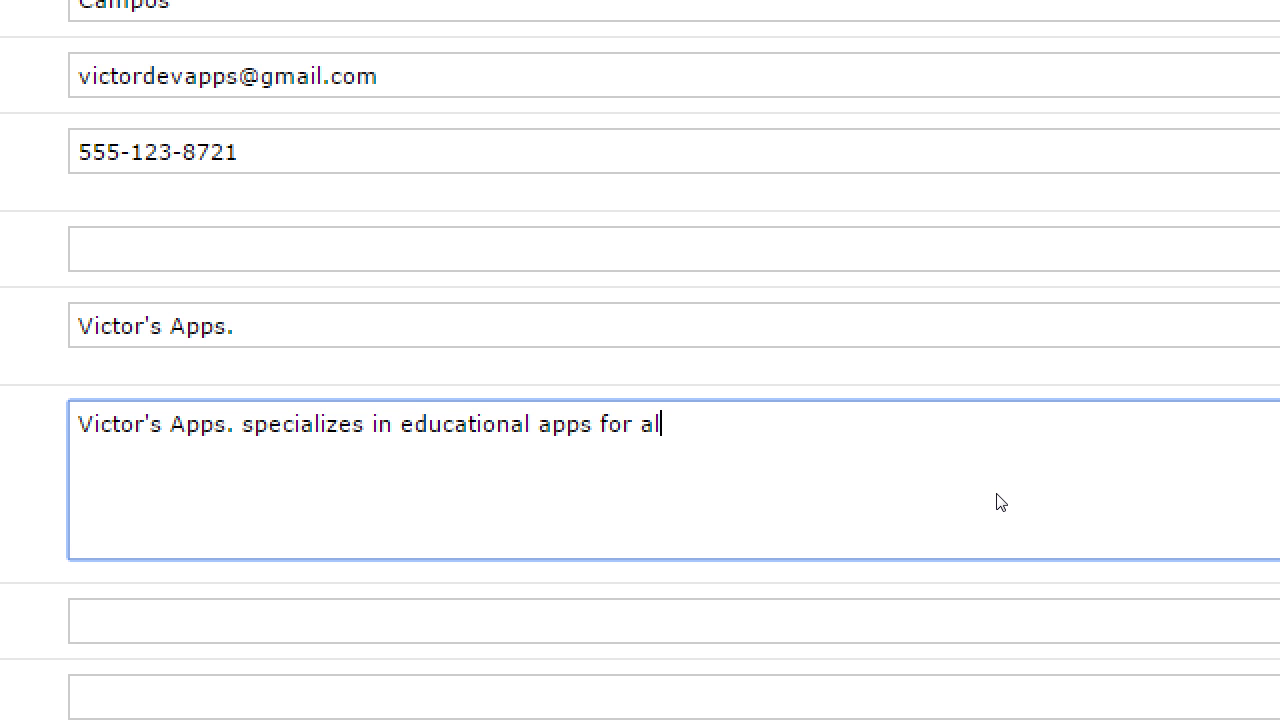
type("es.")
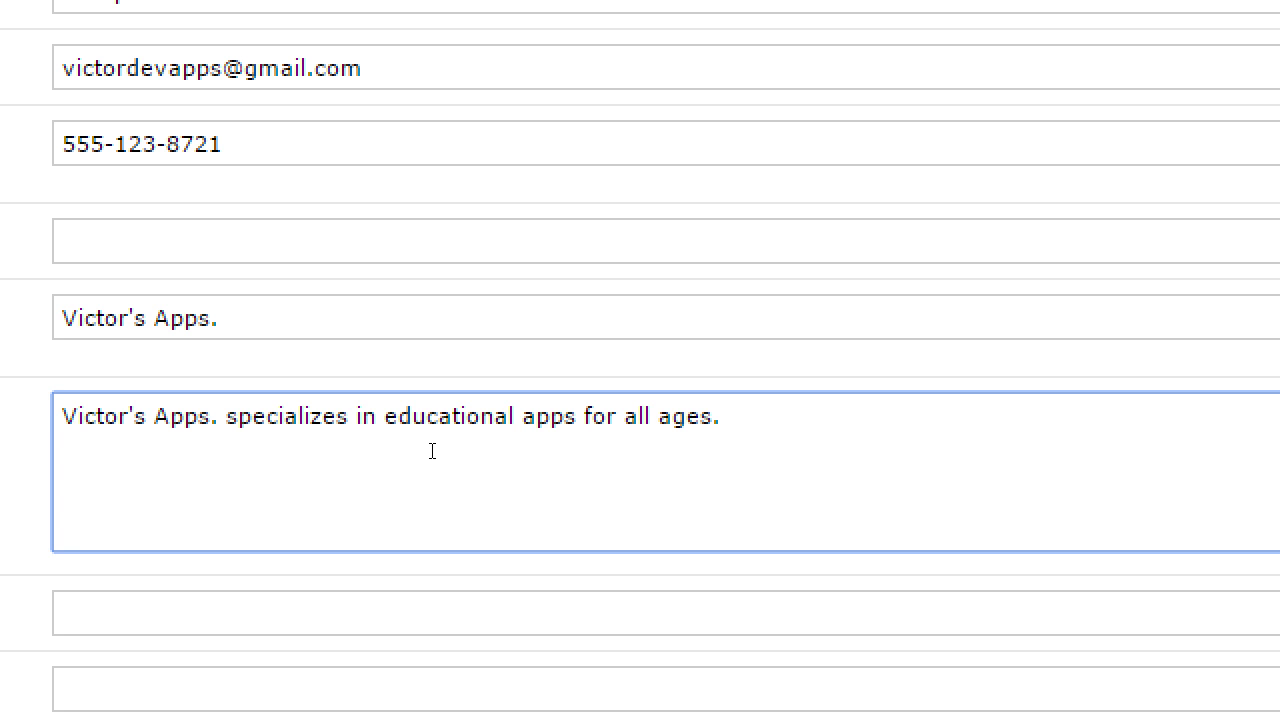
Append 'We offer many free apps for college students.' and select the words 'free apps'.
type("W")
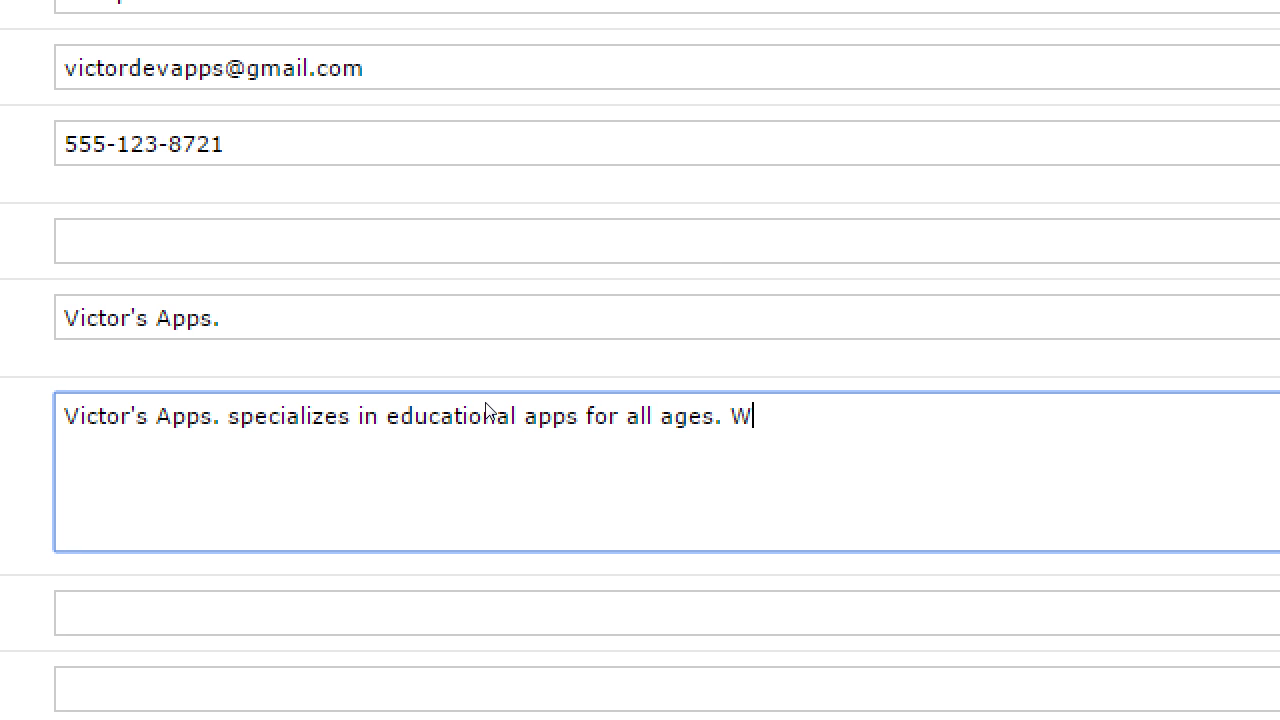
type("e offer many free apps")
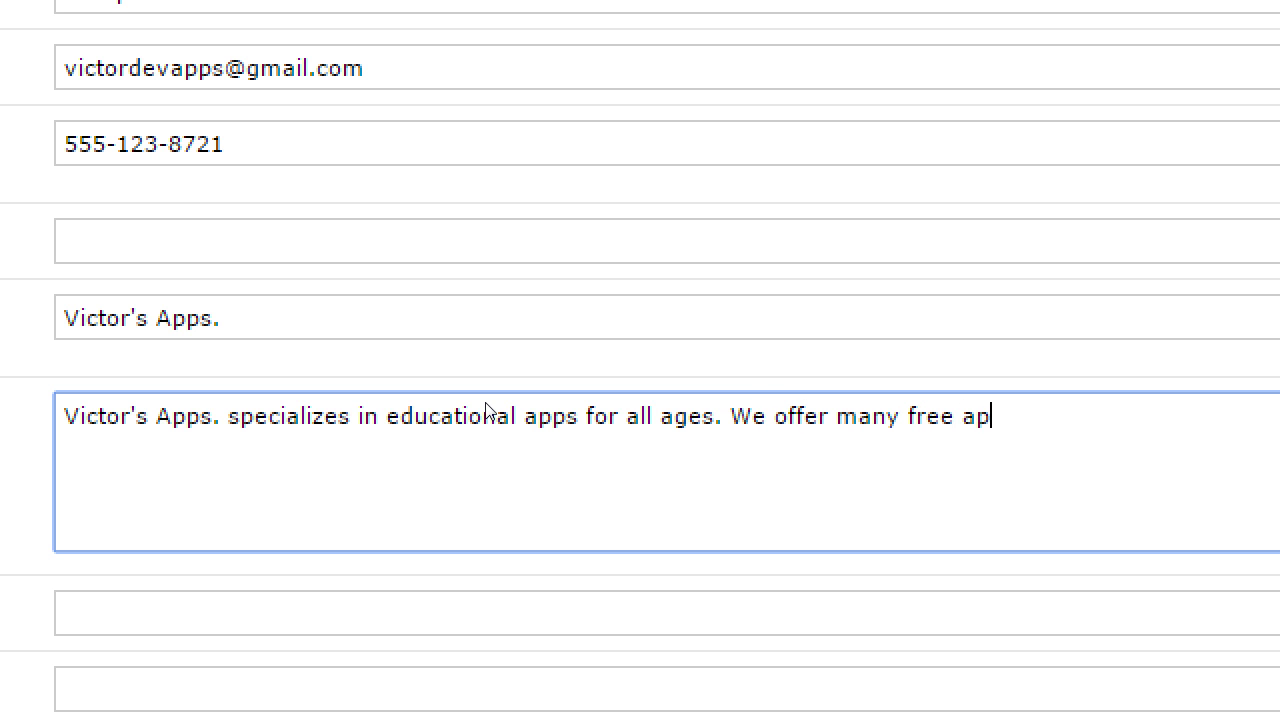
type(" for ")
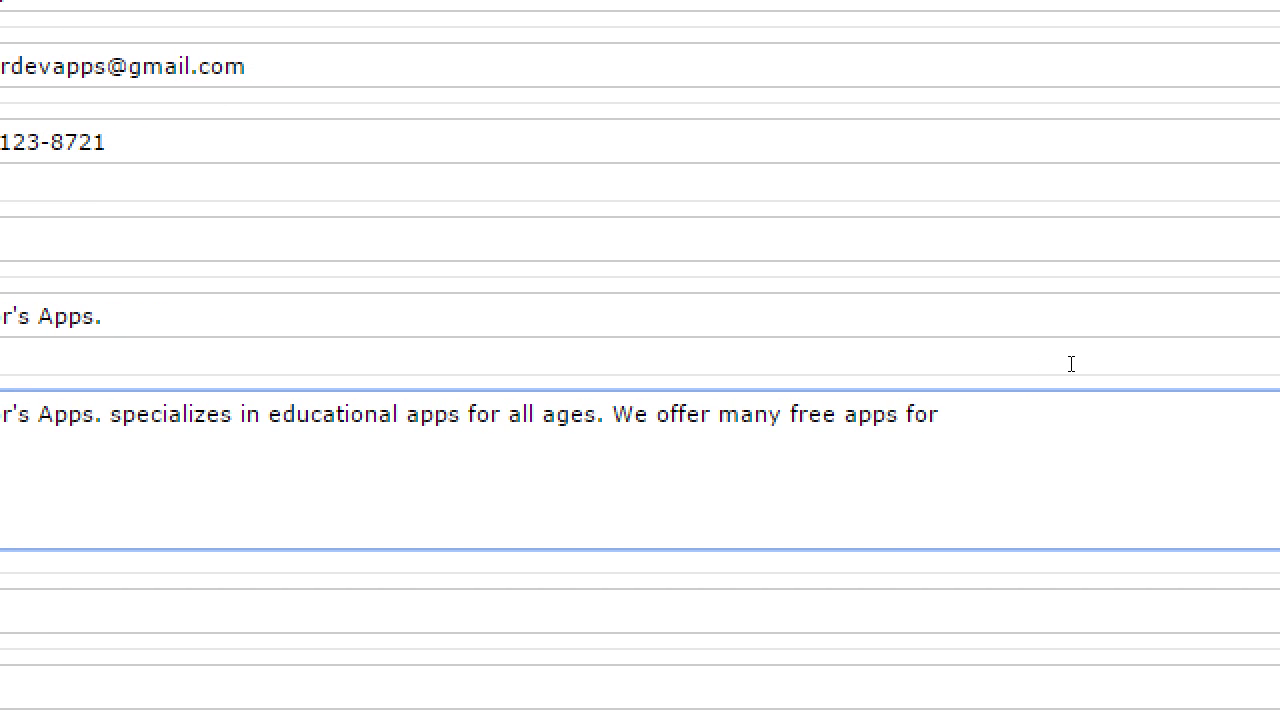
type("college students.")
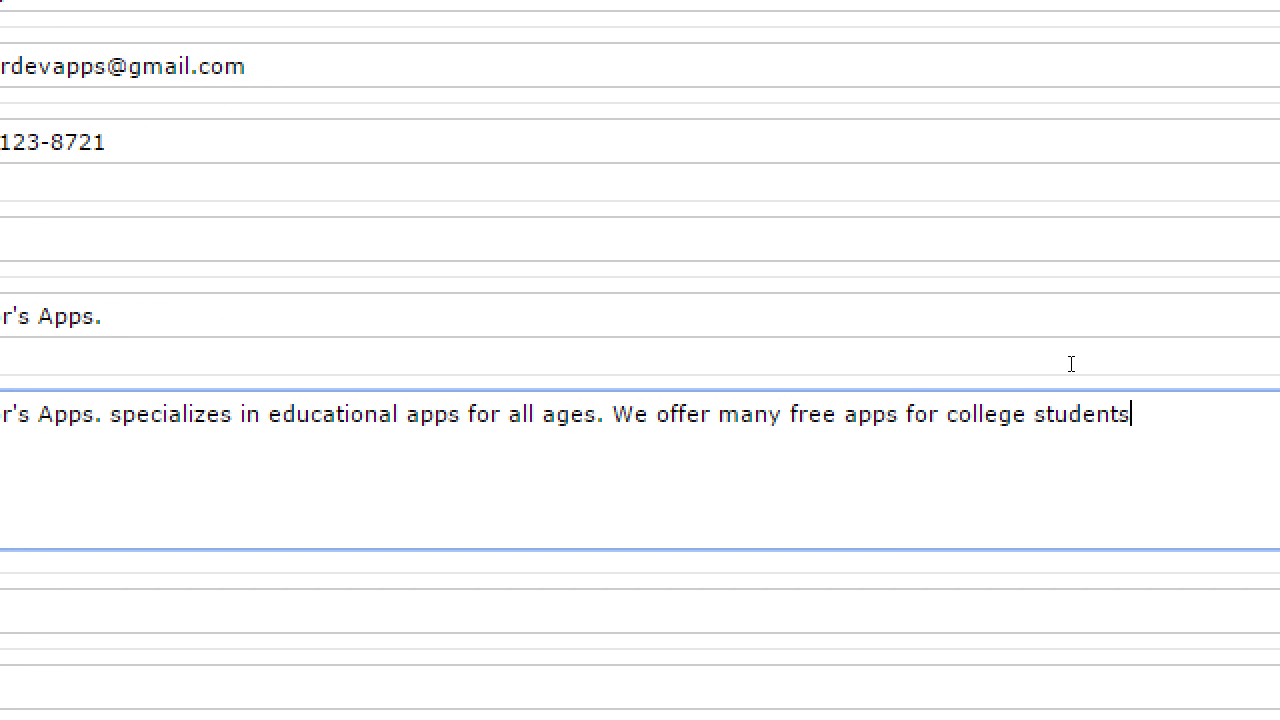
key("ctrl+shift+Left")
key("ctrl+shift+Left")
key("ctrl+shift+Left")
key("ctrl+shift+Left")
key("ctrl+shift+Left")
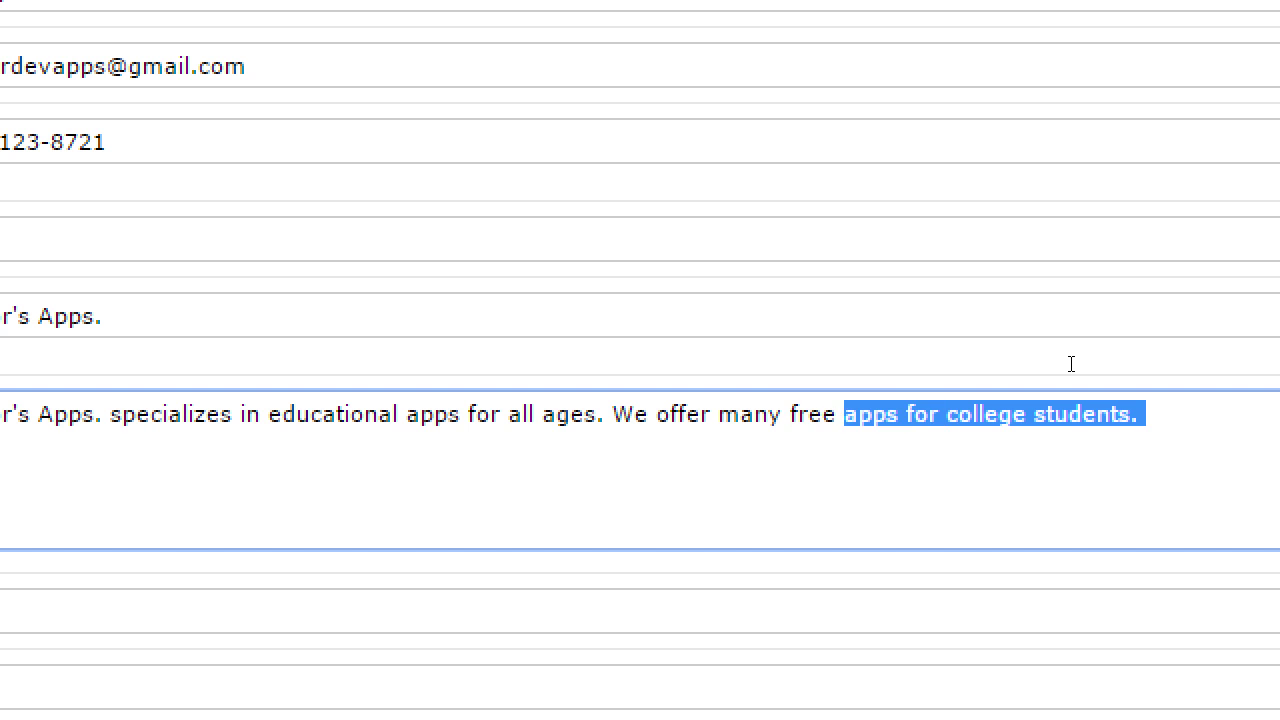
key("Right")
key("Left")
key("Left")
key("Left")
key("Left")
key("Left")
key("Left")
key("Left")
key("Left")
key("Left")
key("Left")
key("Left")
key("Left")
key("Left")
key("Left")
key("Left")
key("Left")
key("Left")
key("Left")
key("Left")
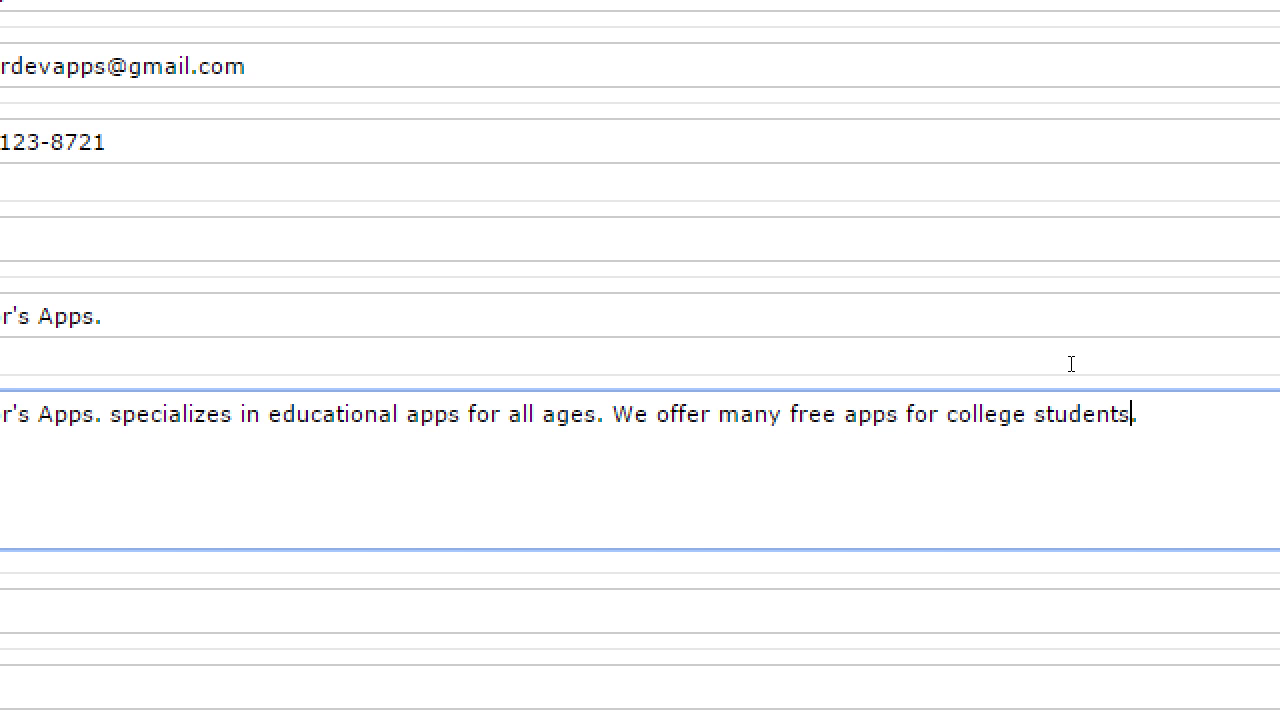
key("Left")
key("Left")
key("Left")
key("Left")
key("ctrl+shift+Left")
key("ctrl+shift+Left")
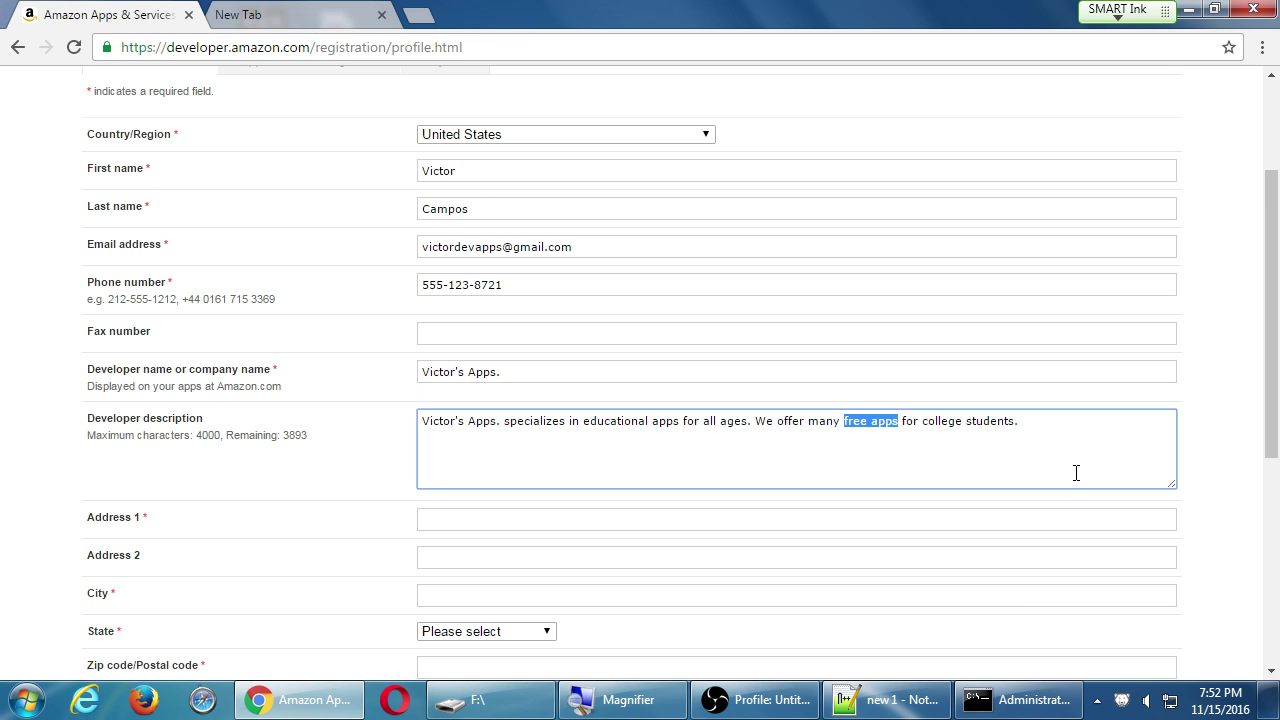
left_click(1276, 406)
Enter a first Address 1 line, then replace it with a PO Box address.
scroll(1060, 465, "down", 2)
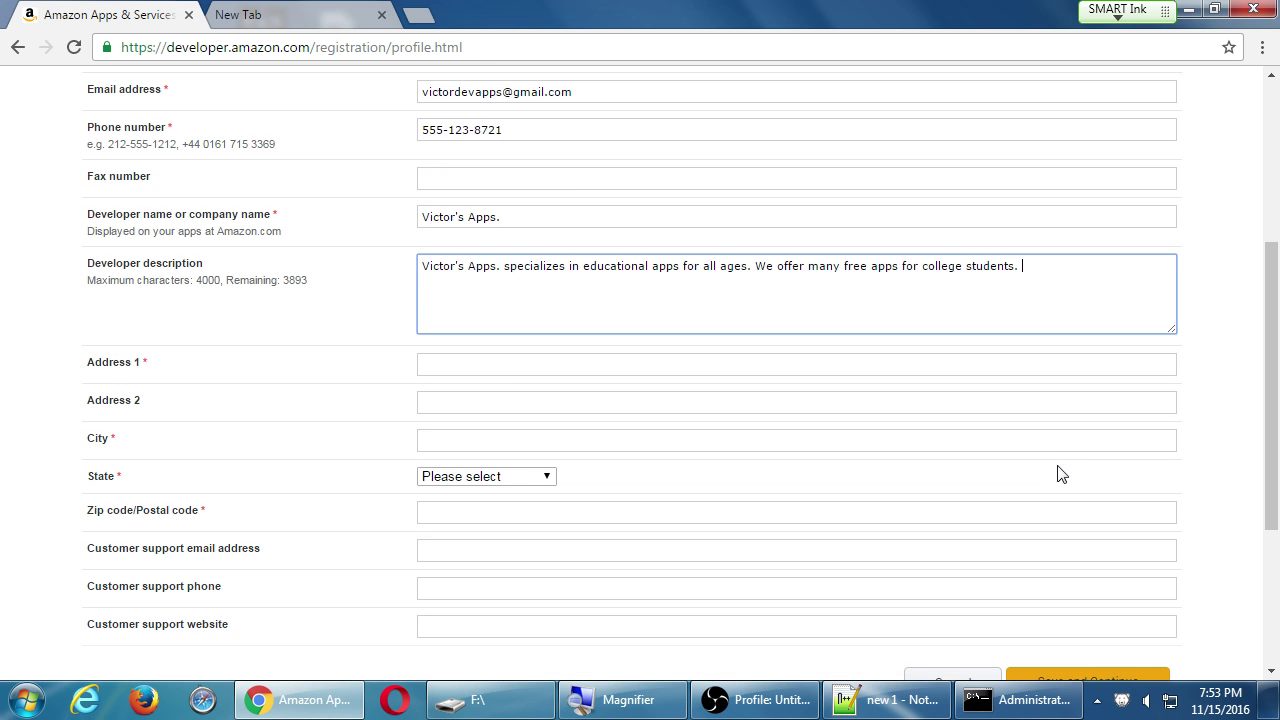
left_click(552, 370)
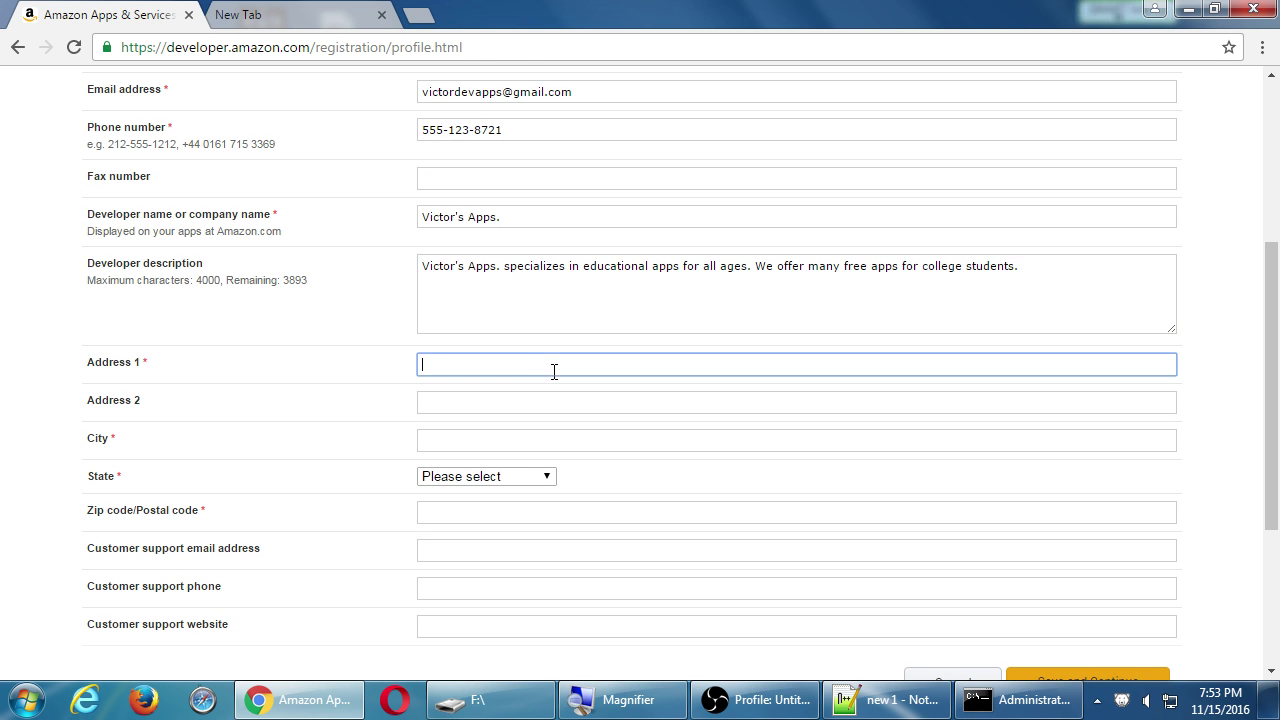
type("123 Fake St")
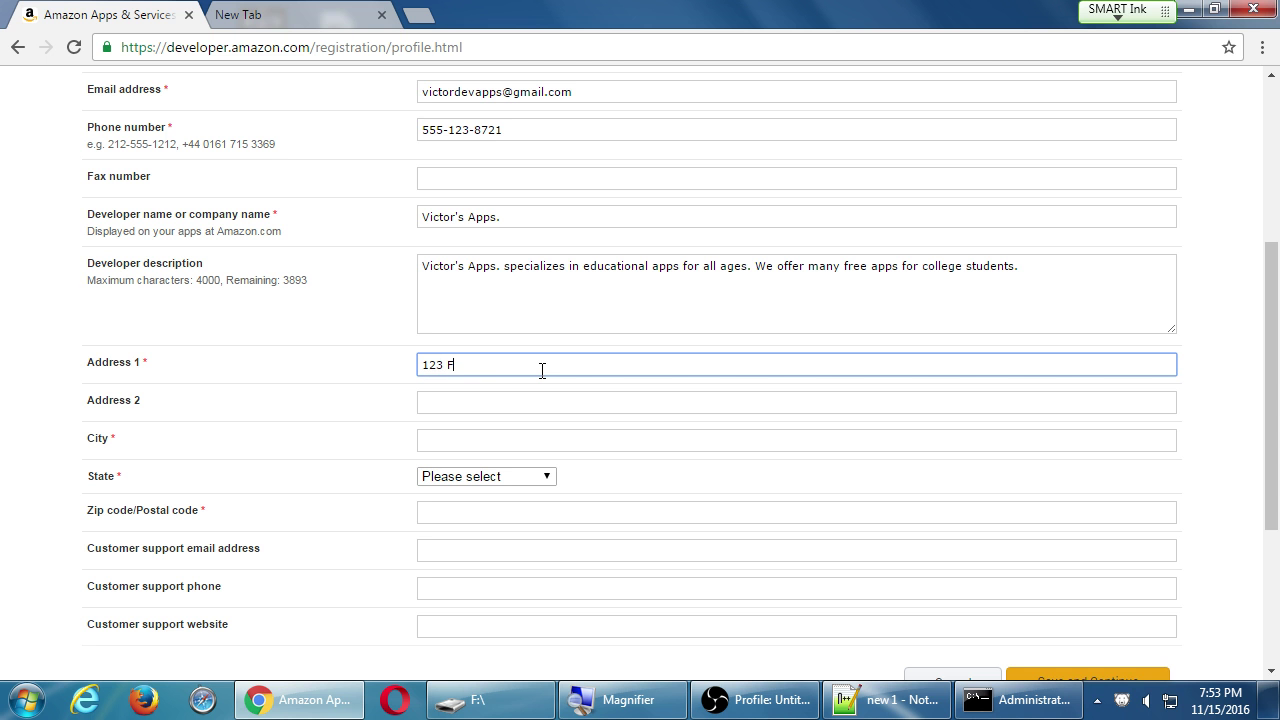
type("reet")
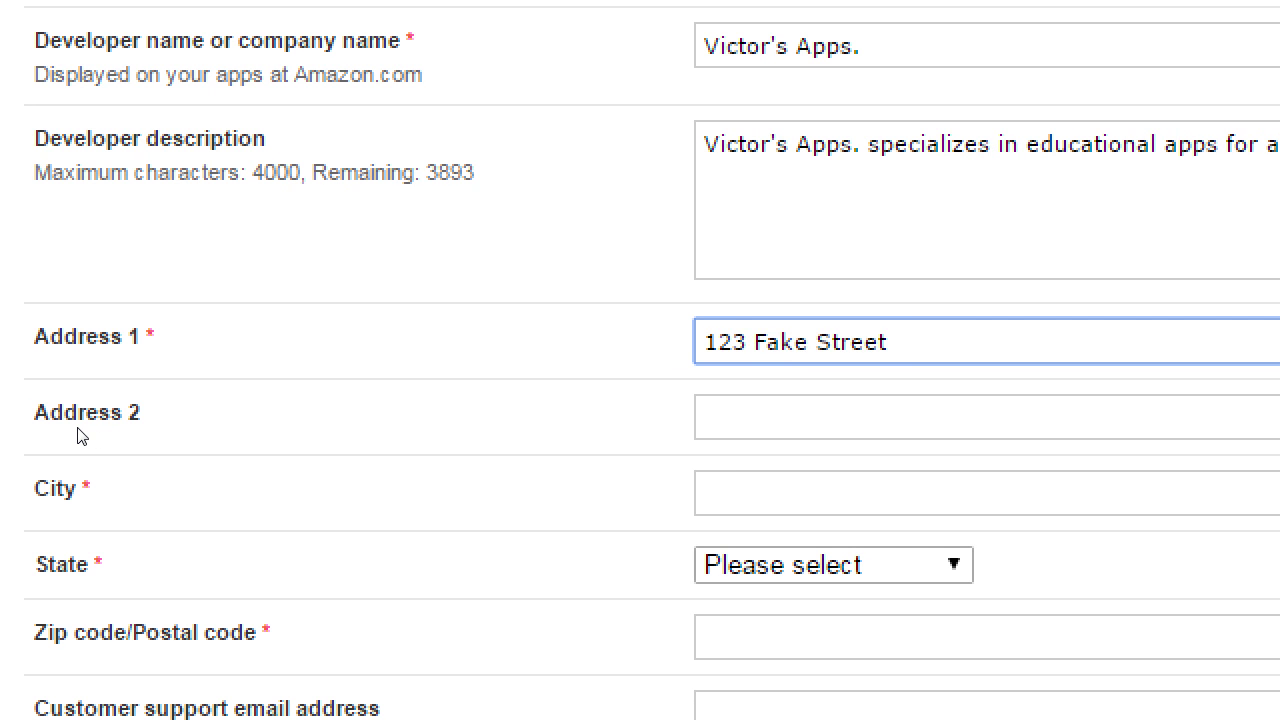
key("ctrl+a")
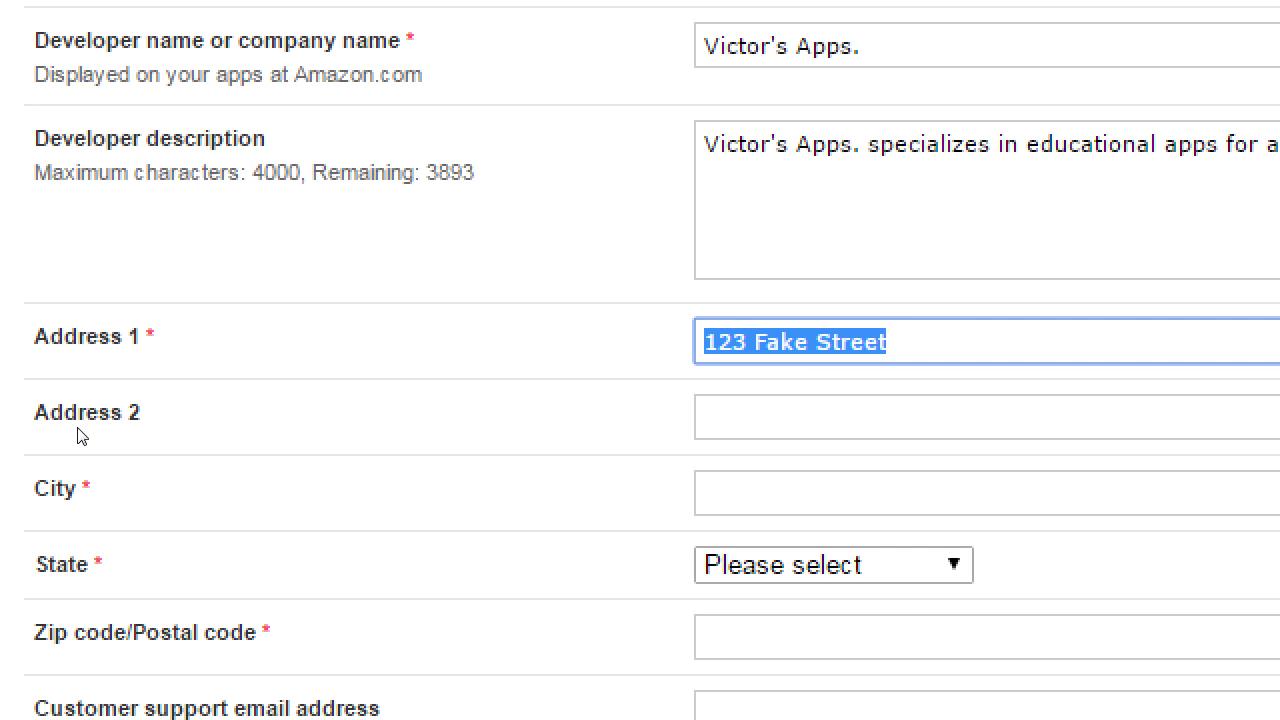
key("BackSpace")
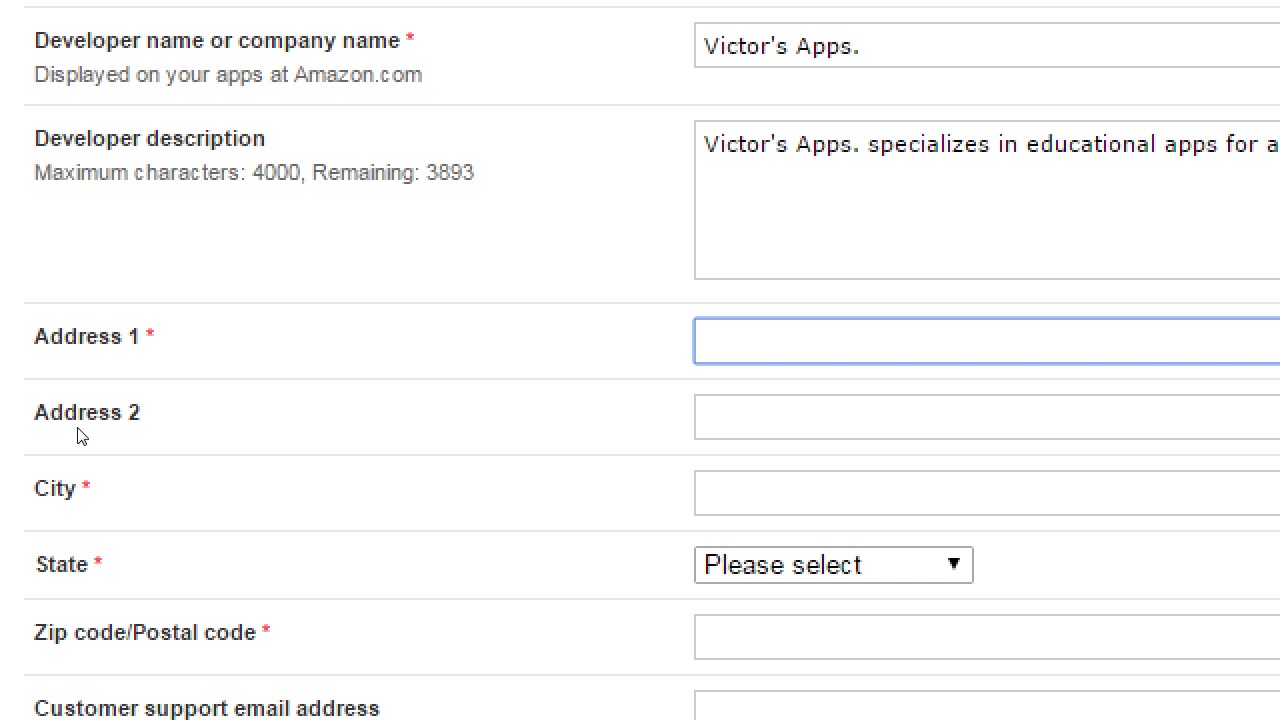
type("PO Box 1234")
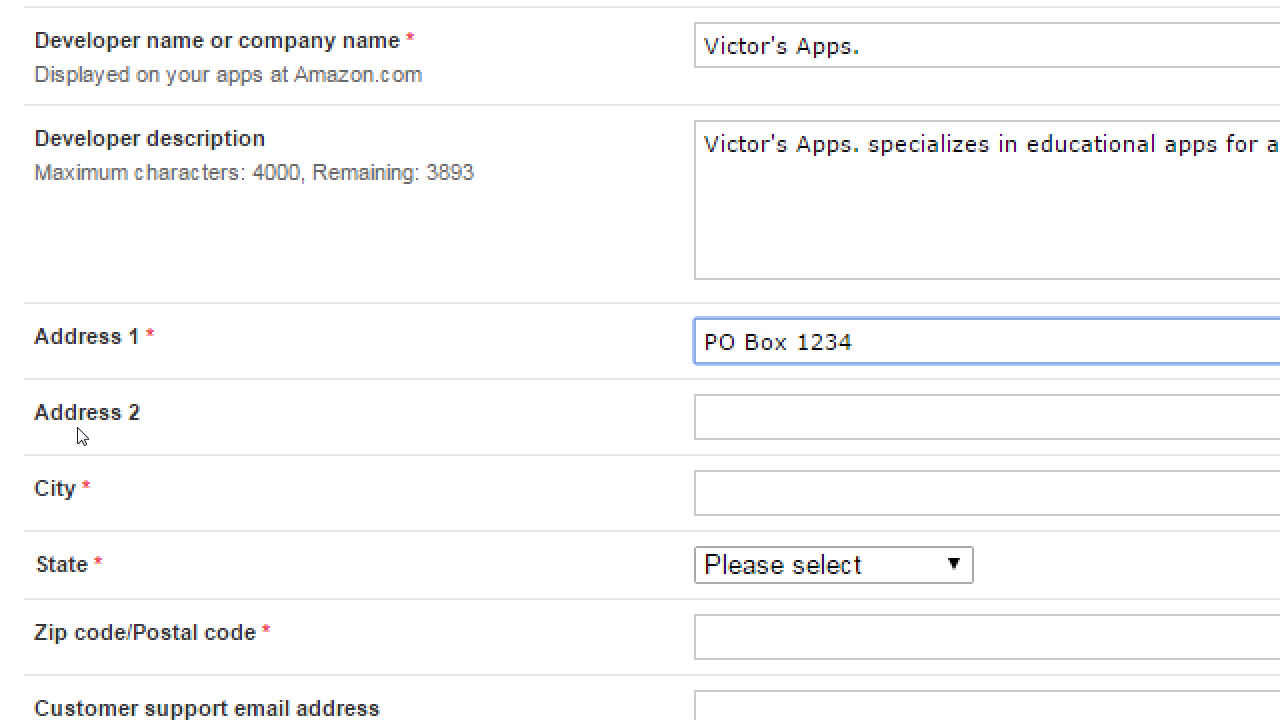
Replace the PO Box with the street address, changing its unit marker to 'Suite'.
key("Home")
key("ctrl+shift+Right")
key("ctrl+shift+Right")
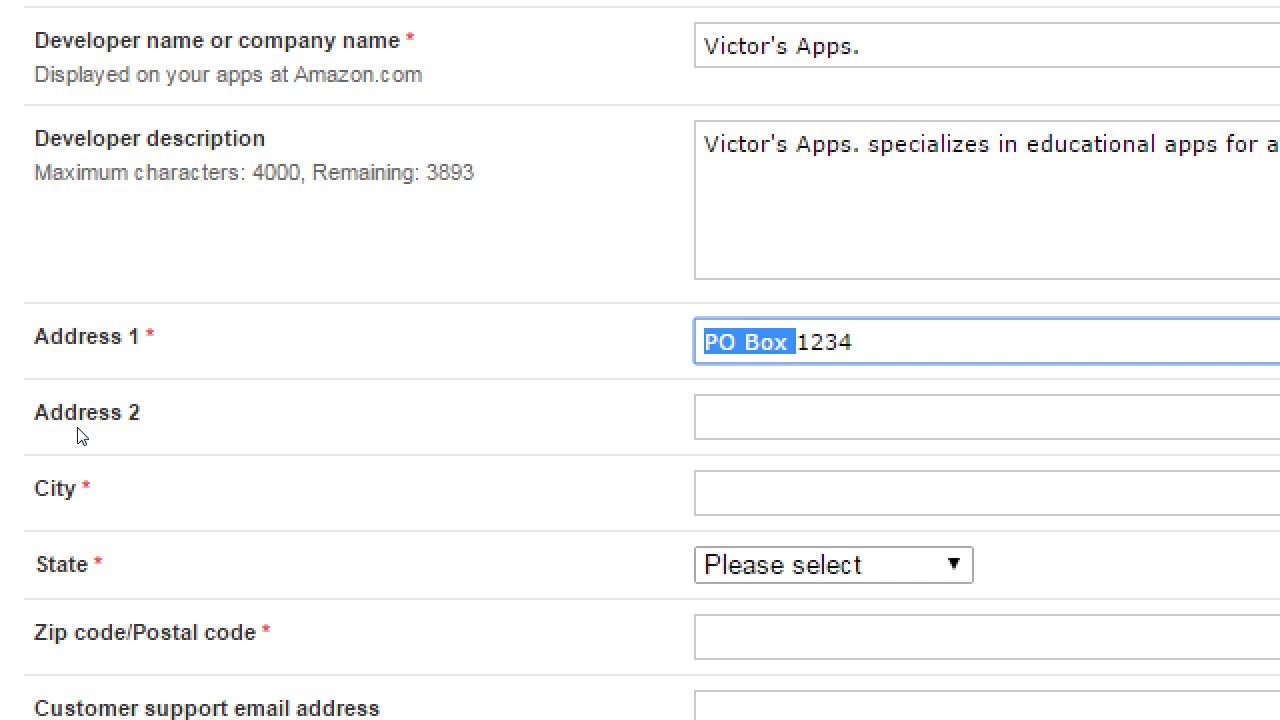
key("BackSpace")
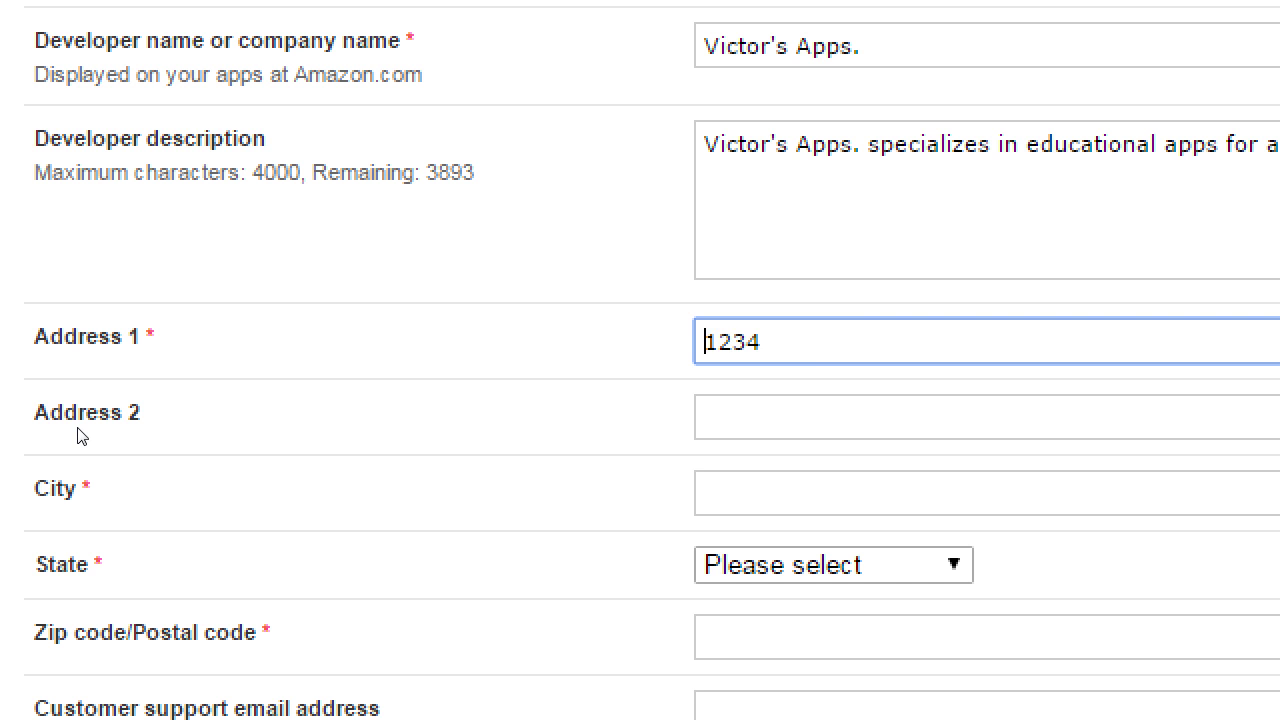
key("ctrl+a")
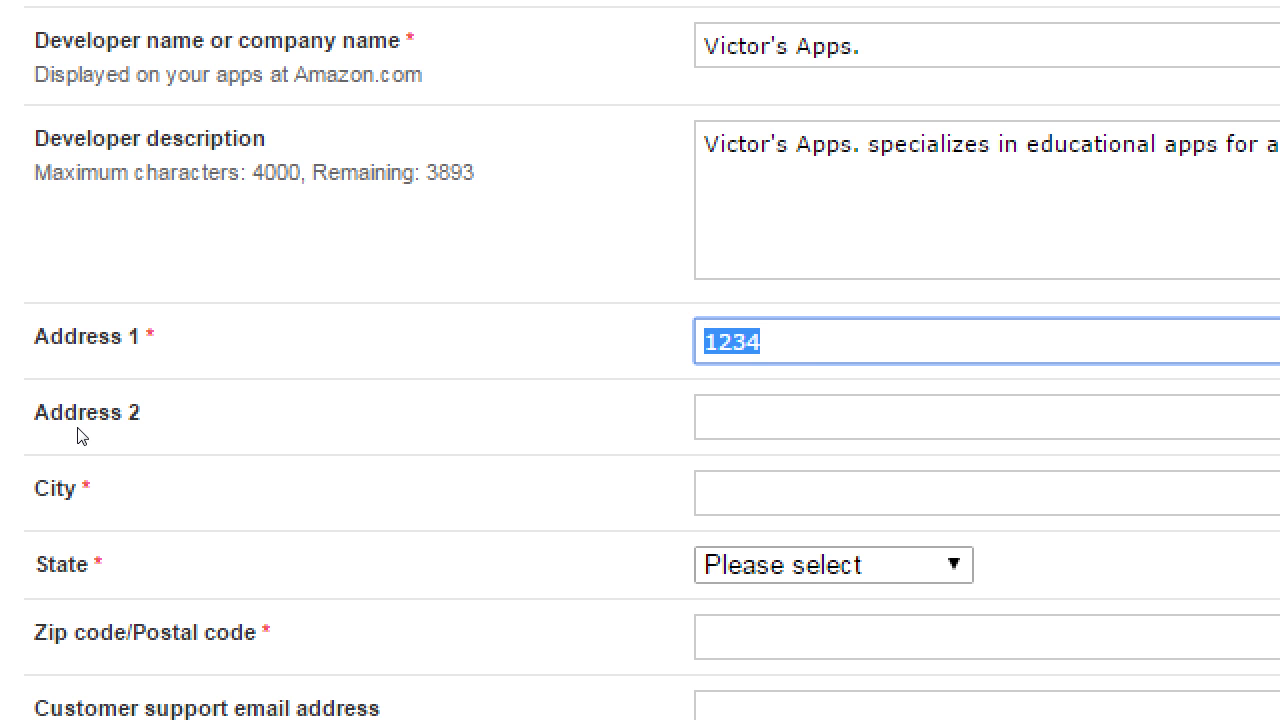
key("BackSpace")
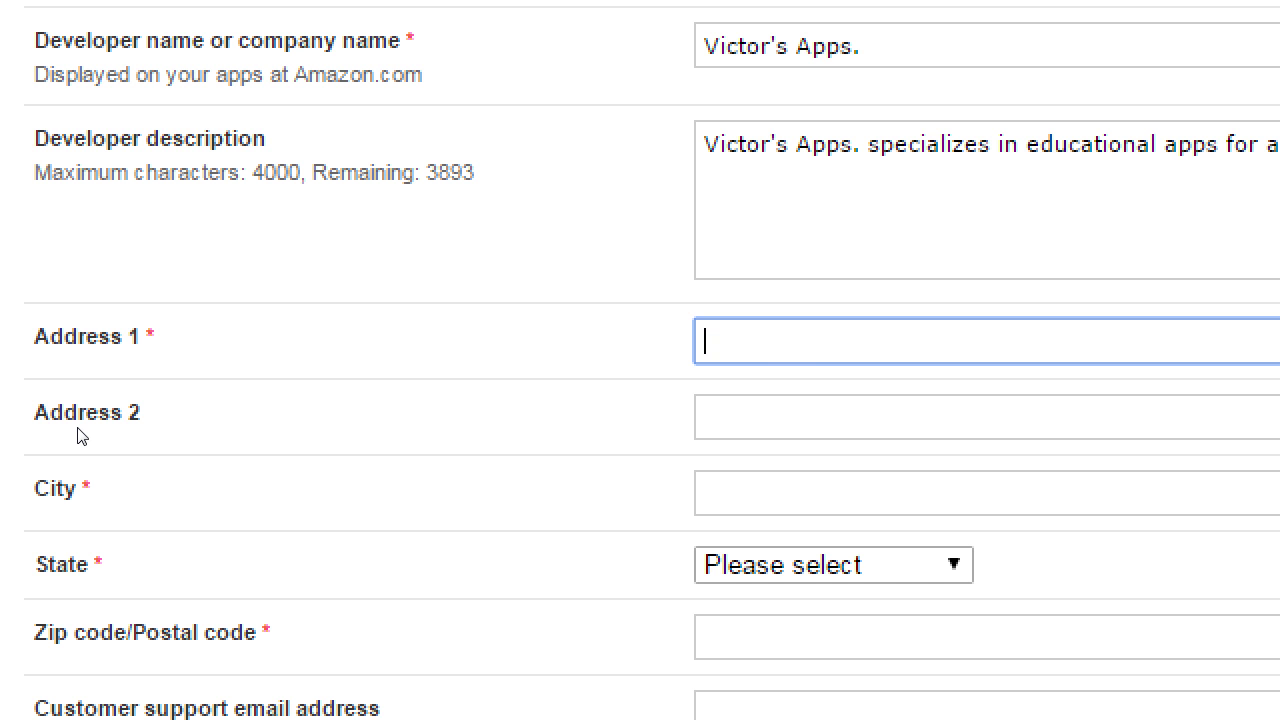
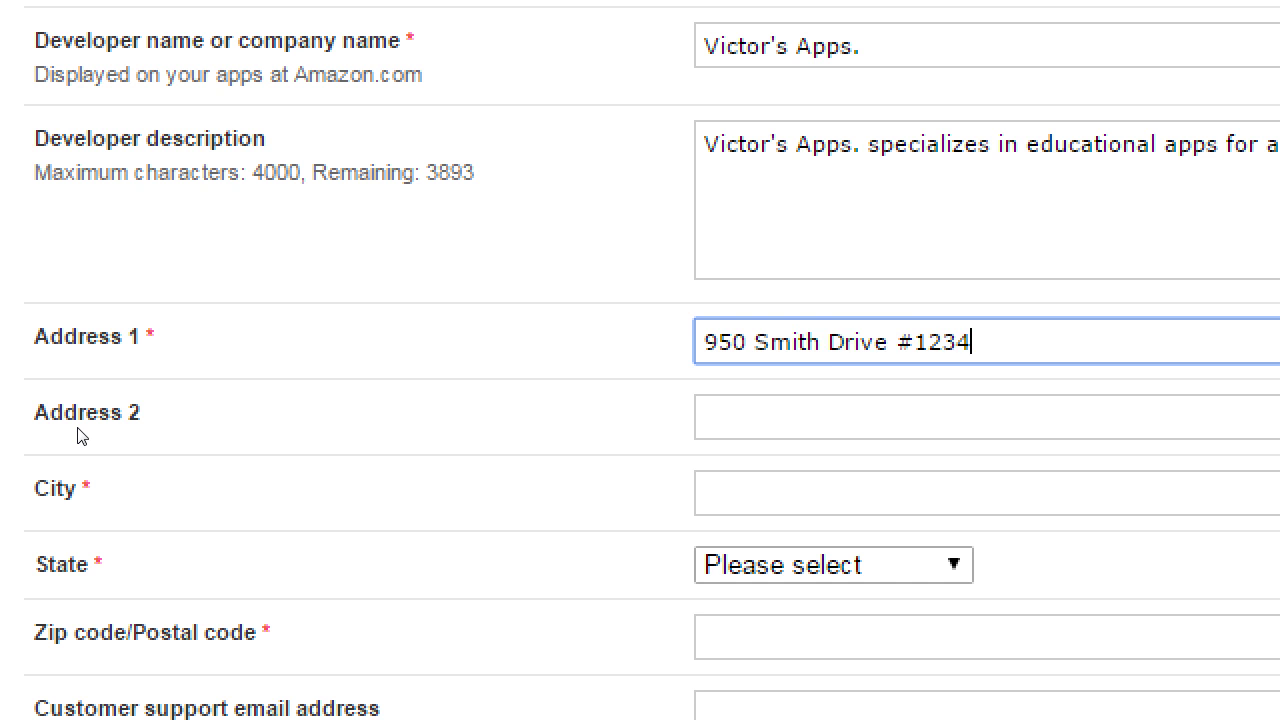
key("ctrl+shift+Left")
key("ctrl+shift+Left")
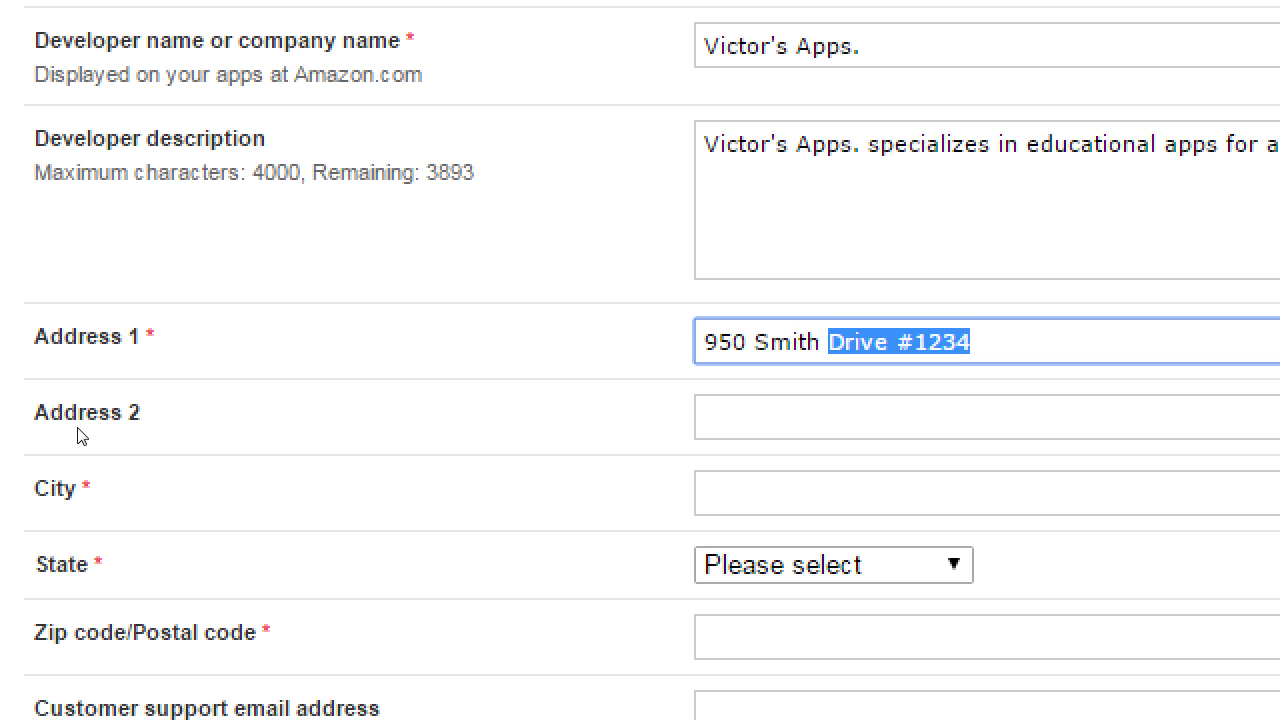
key("End")
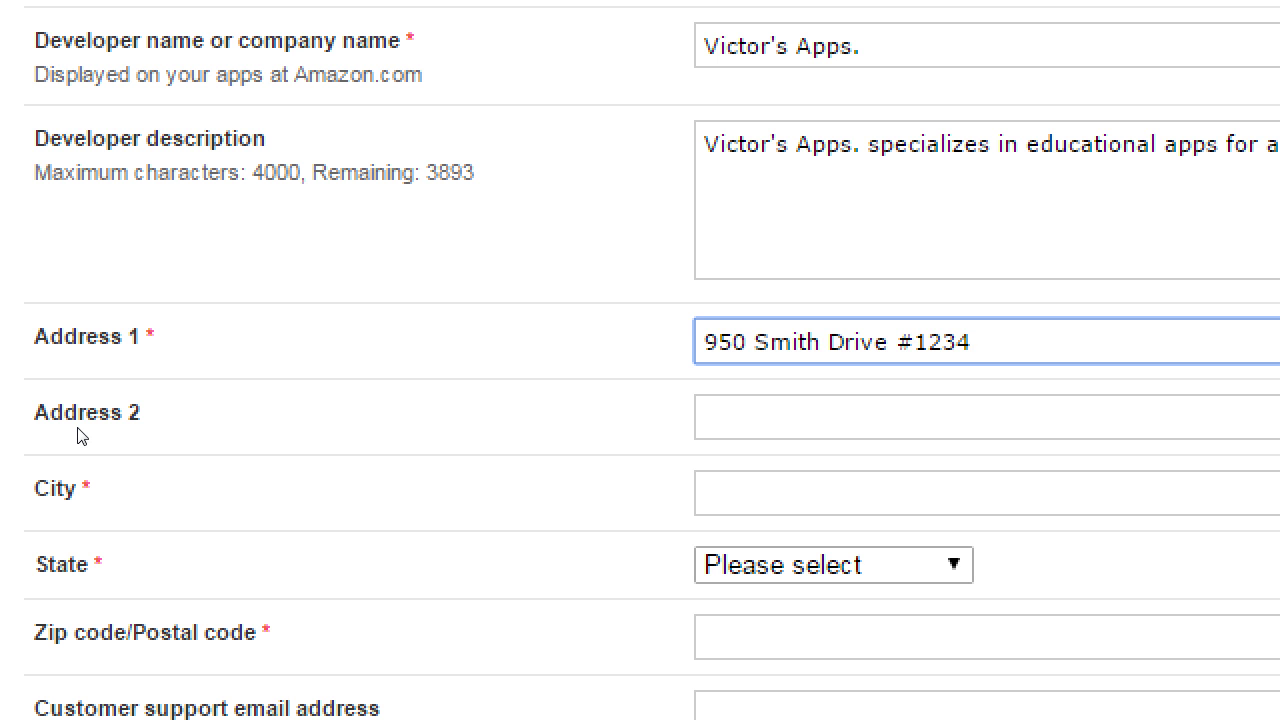
key("Left")
key("Left")
key("Left")
key("Left")
key("shift+Left")
type("Unit")
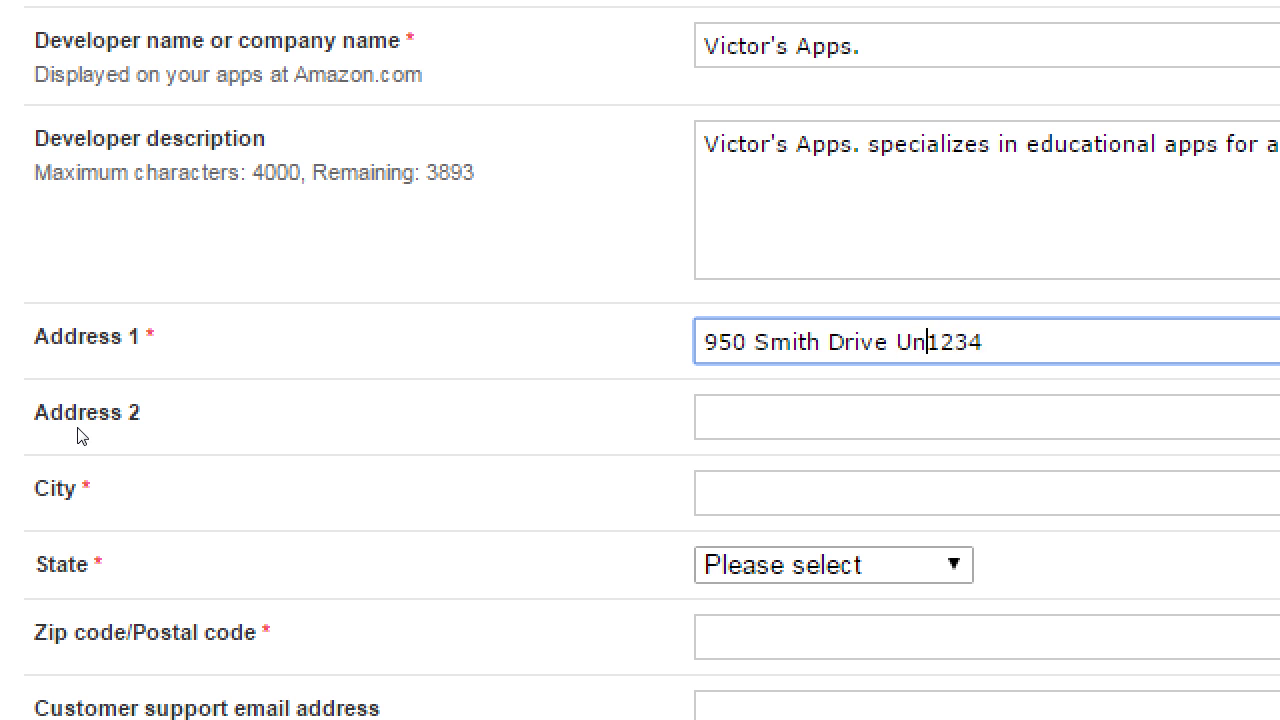
key("Left")
key("ctrl+shift+Left")
type("Suite")
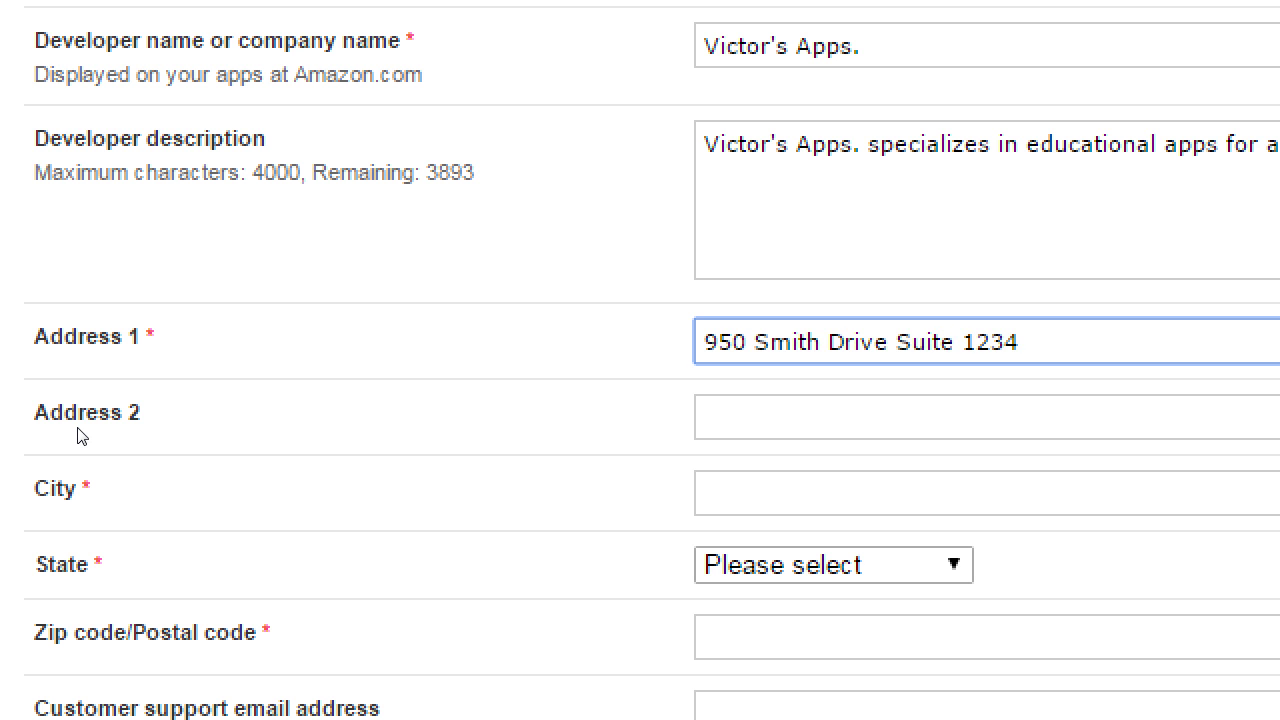
key("End")
key("shift+Home")
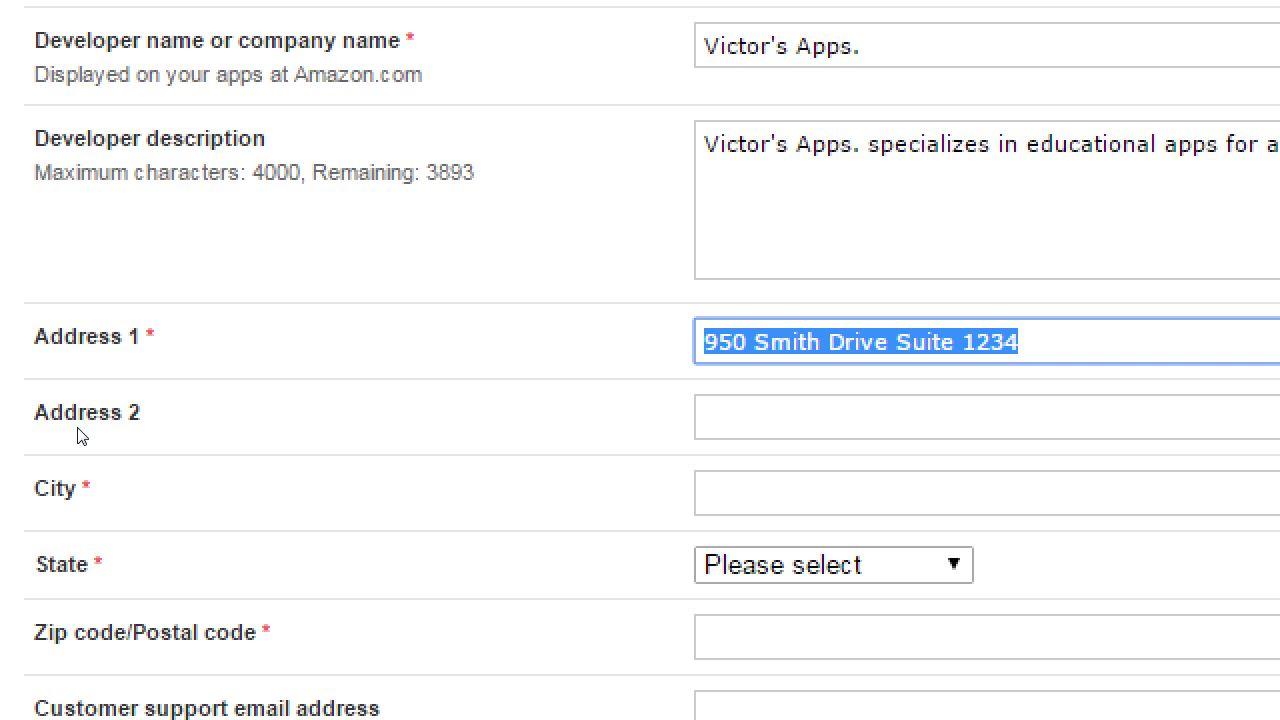
Fill in the city, choose California as the state, and enter the zip code.
key("Tab")
key("Tab")
type("San ")
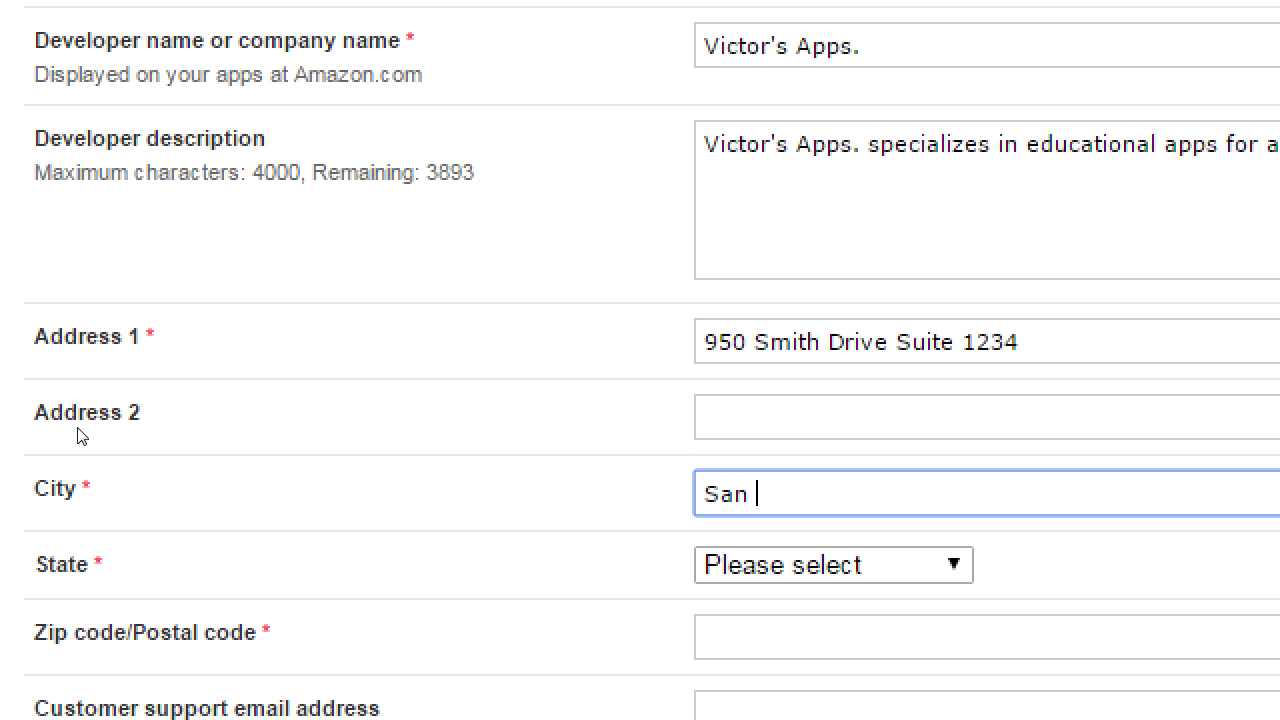
type("Diego")
key("Tab")
key("c")
key("Tab")
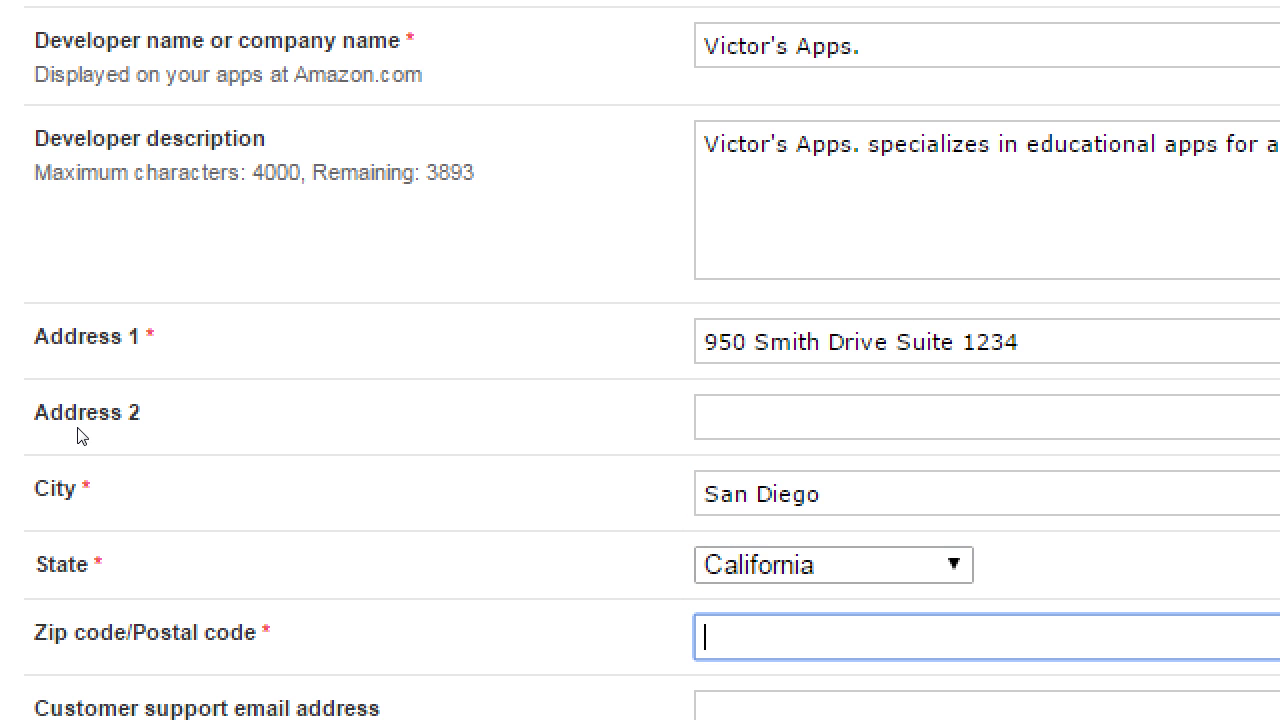
type("91914")
scroll(80, 435, "down", 3)
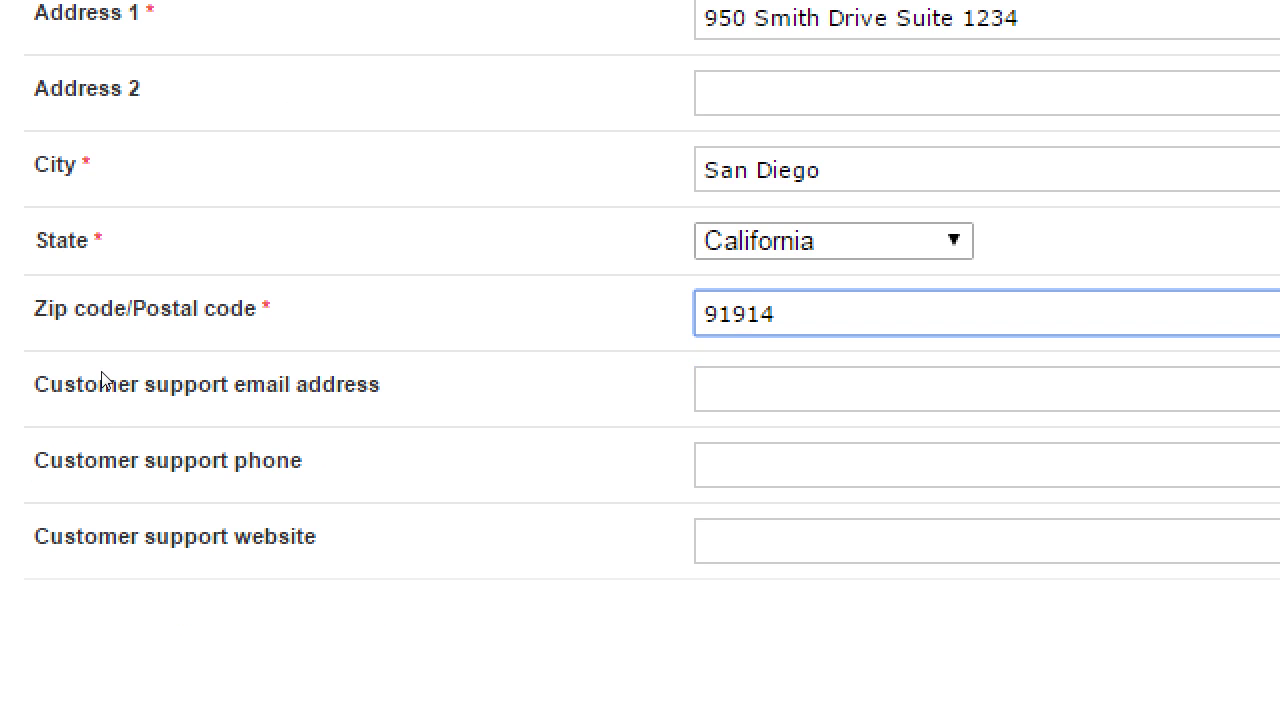
left_click_drag(99, 386, 173, 422)
left_click(138, 425)
left_click_drag(130, 537, 198, 537)
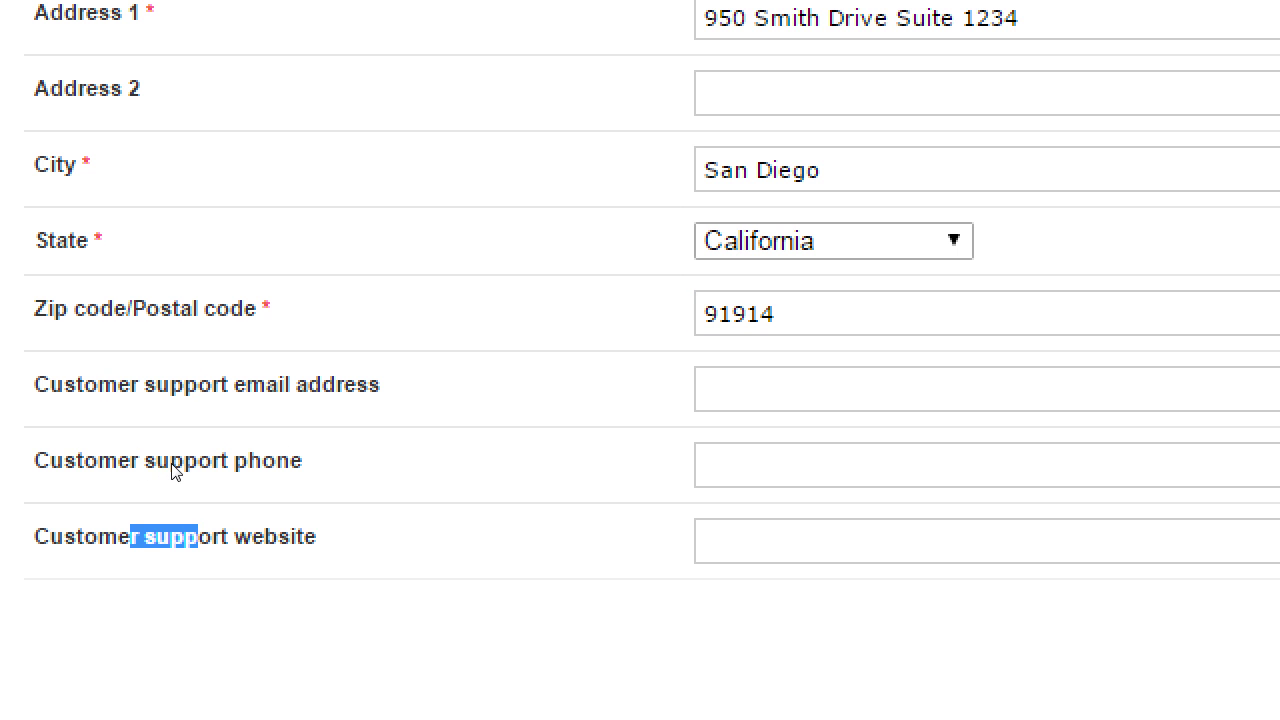
left_click(158, 397)
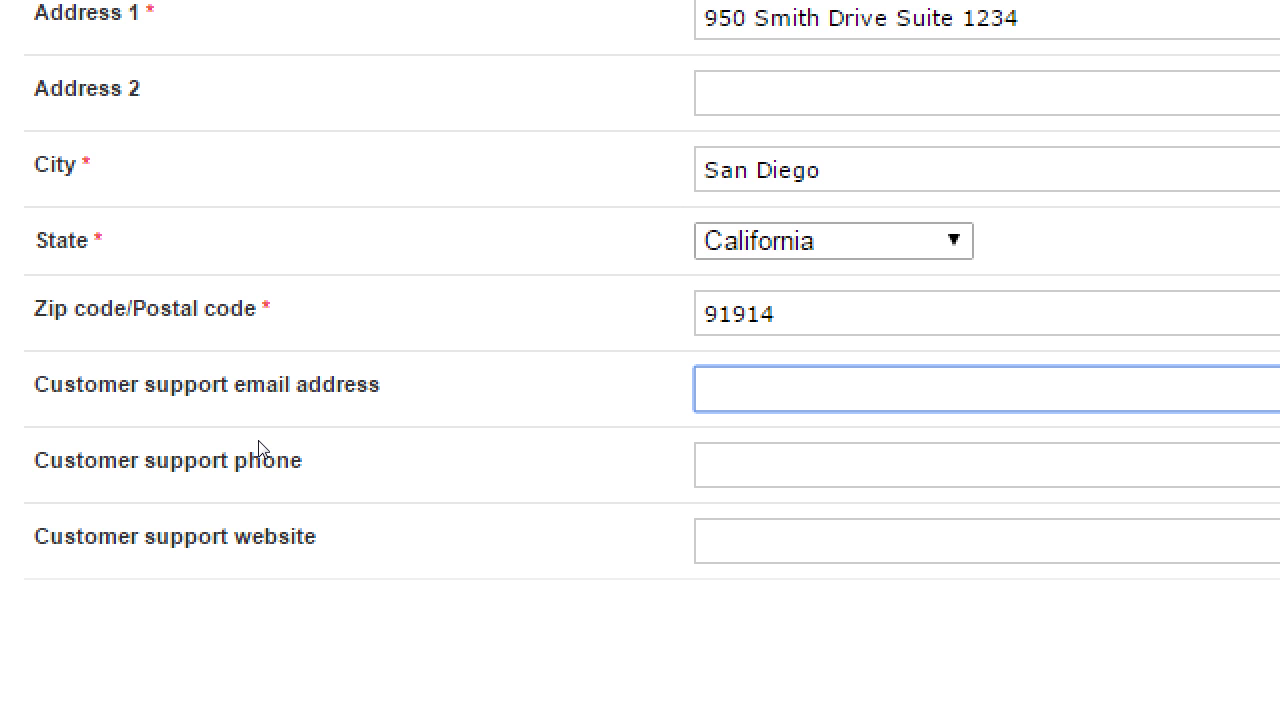
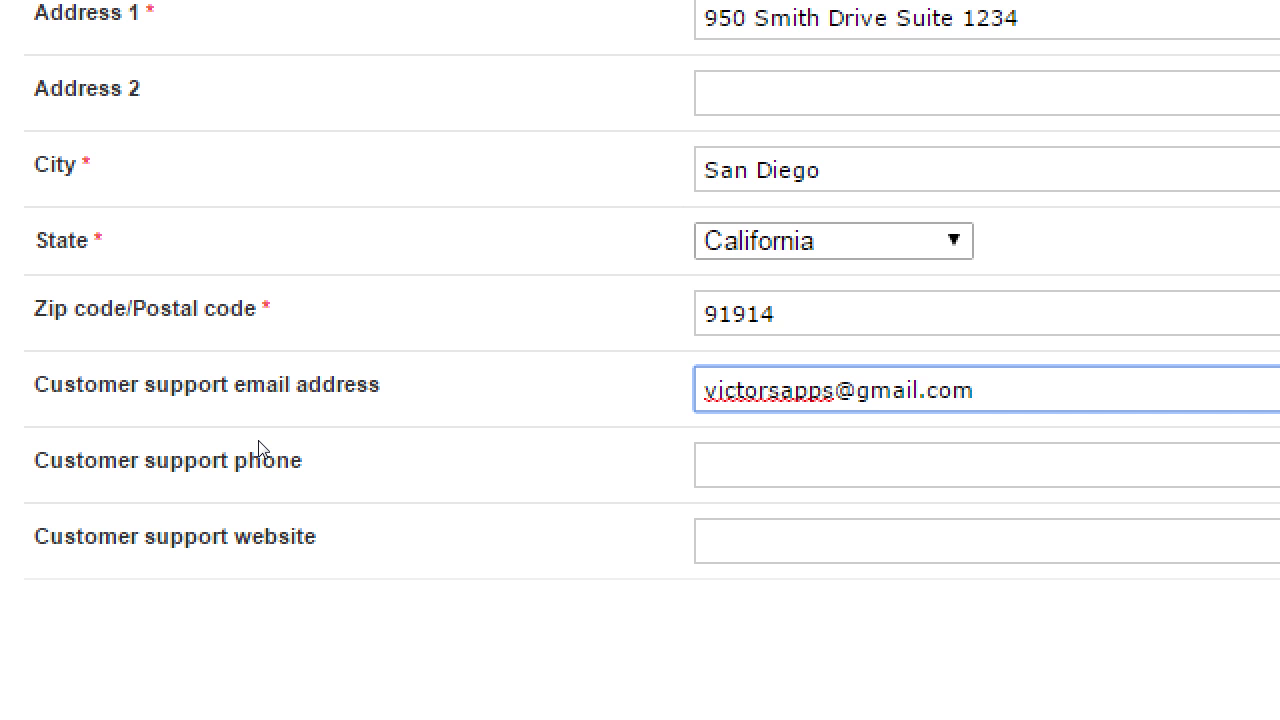
Replace the personal support e-mail with the company's help-desk address, then reach the support phone field.
key("ctrl+a")
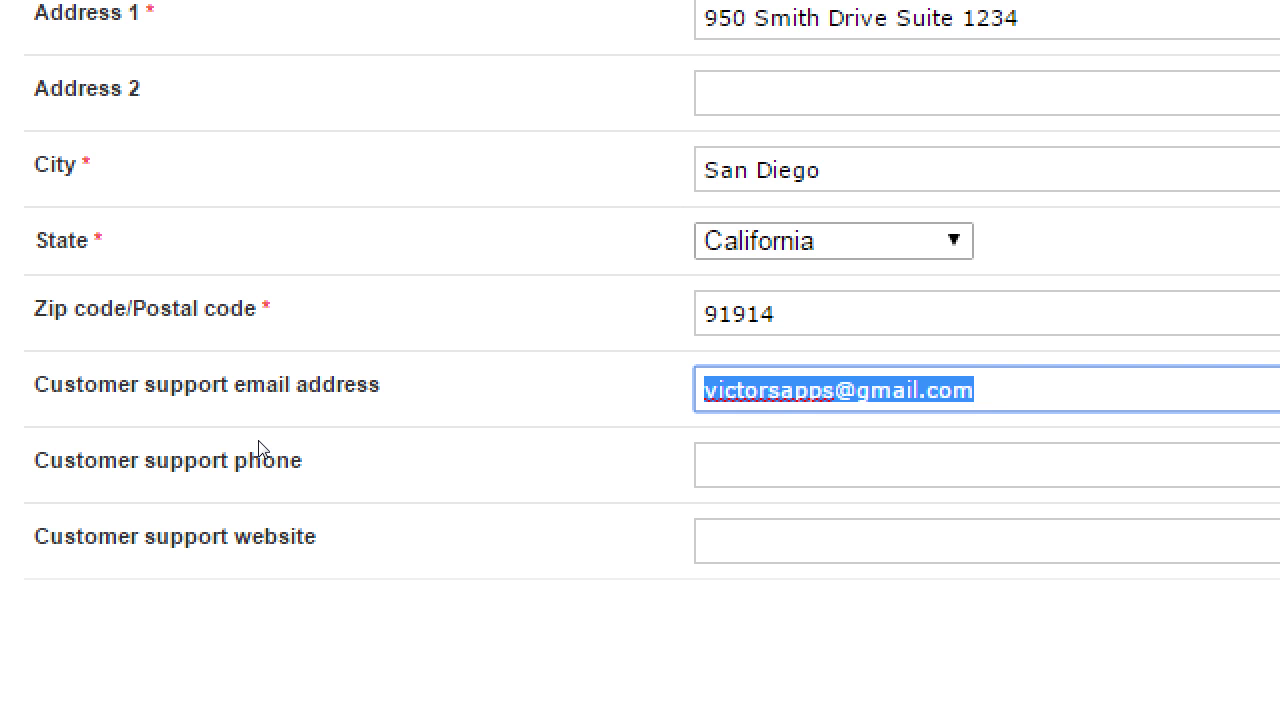
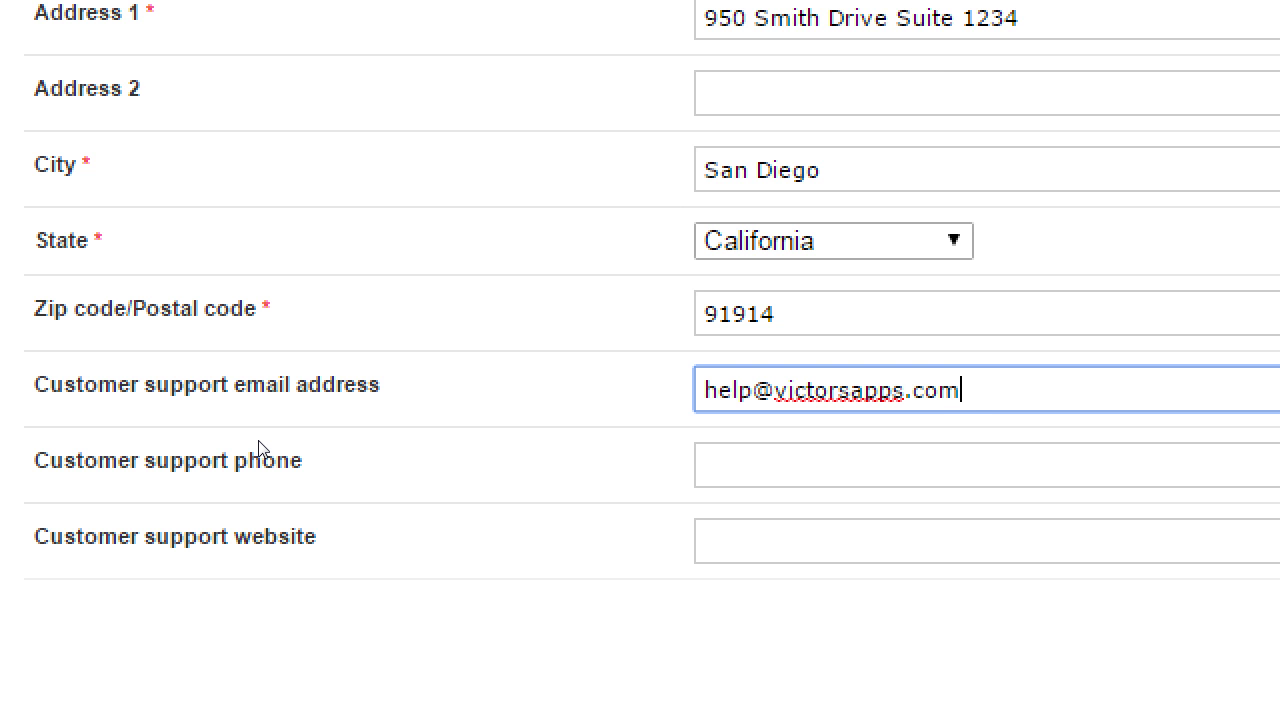
key("ctrl+a")
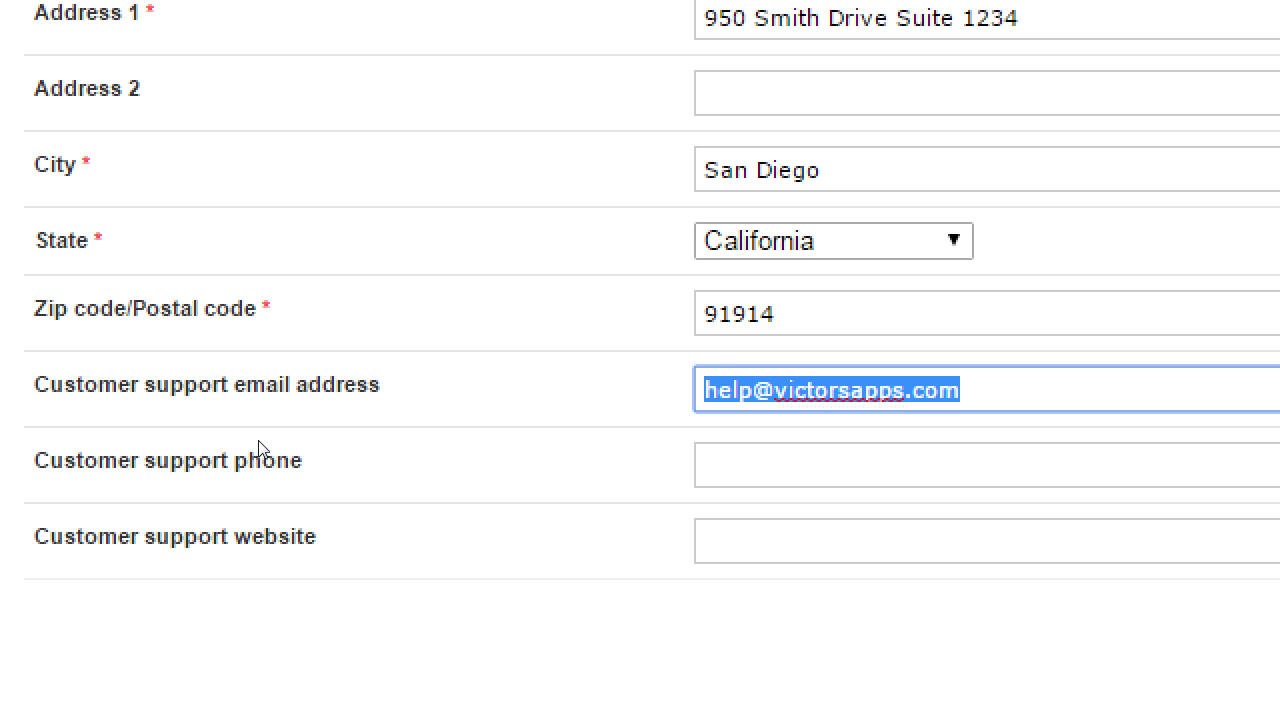
key("Tab")
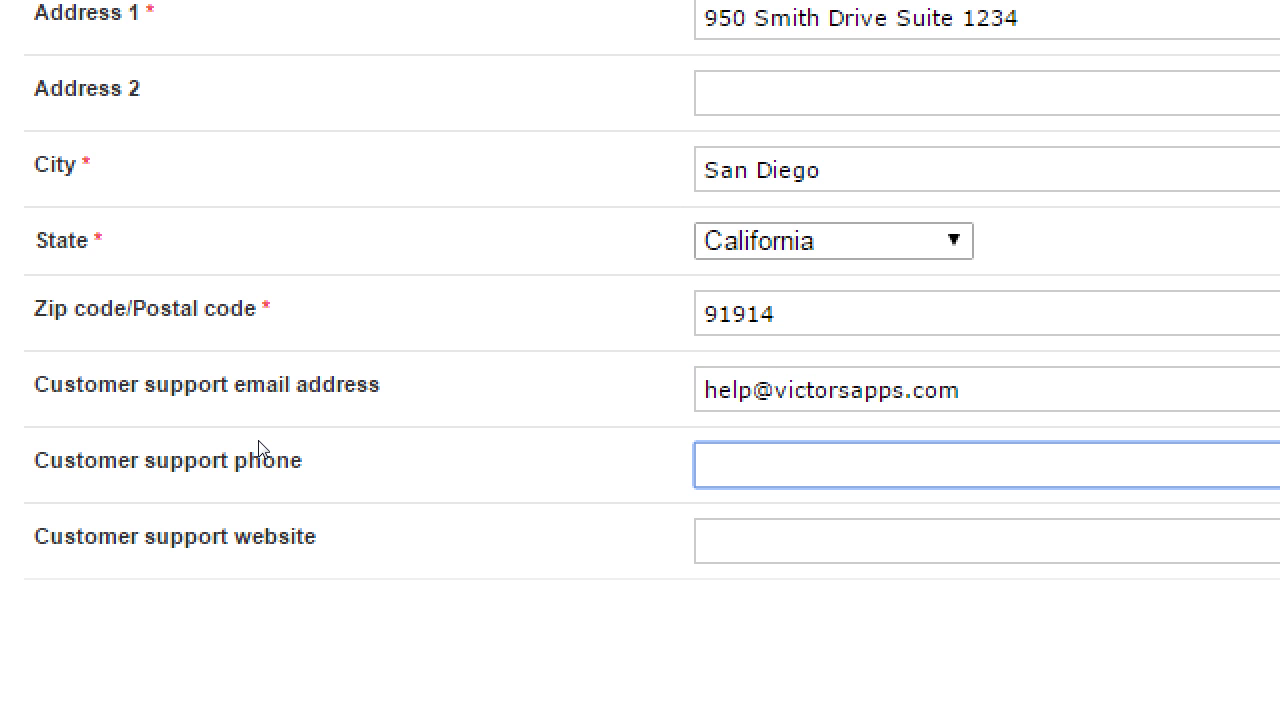
scroll(258, 447, "up", 7)
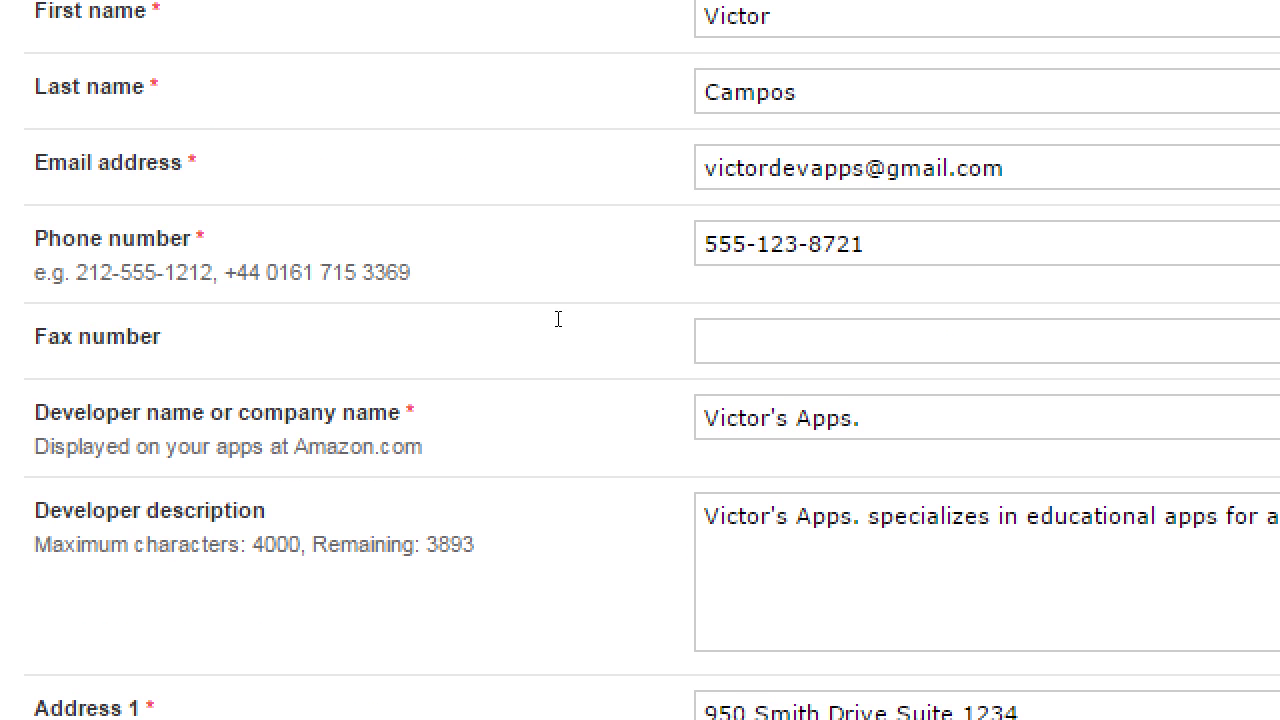
key("shift+Tab")
key("ctrl+c")
scroll(178, 348, "down", 8)
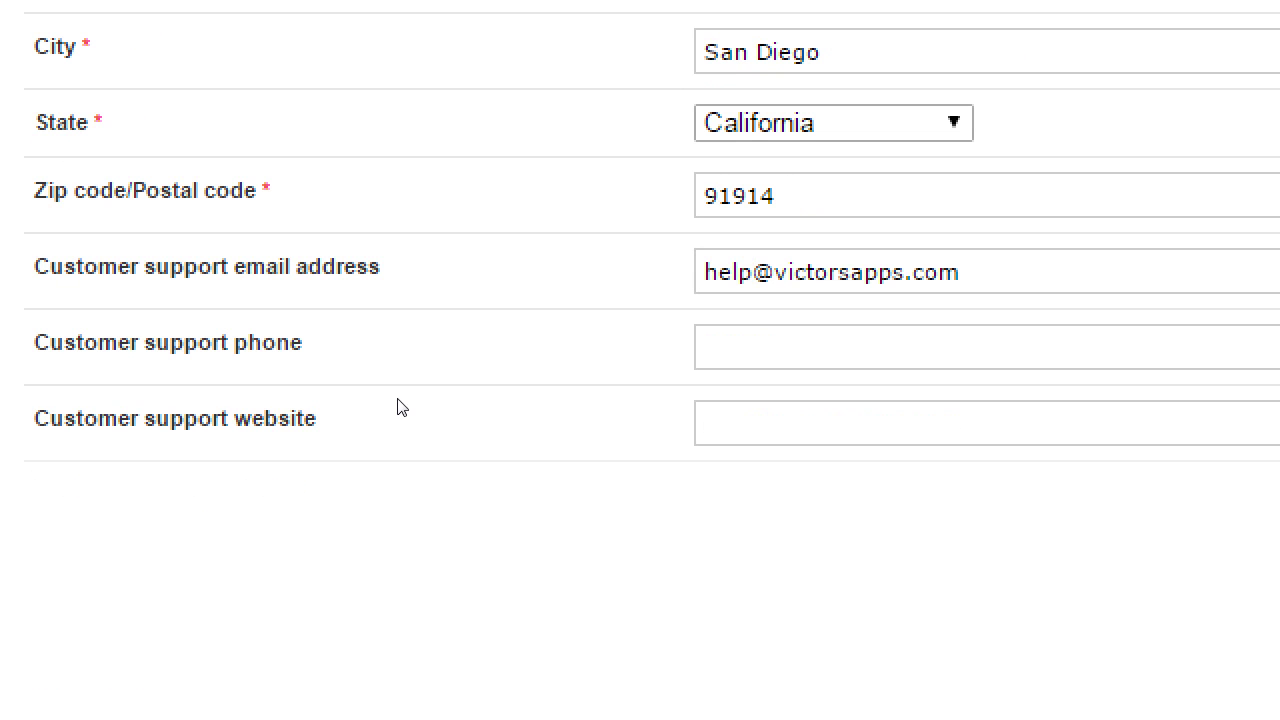
key("Tab")
Paste the support phone number, enter the company website URL, and save the profile.
key("ctrl+v")
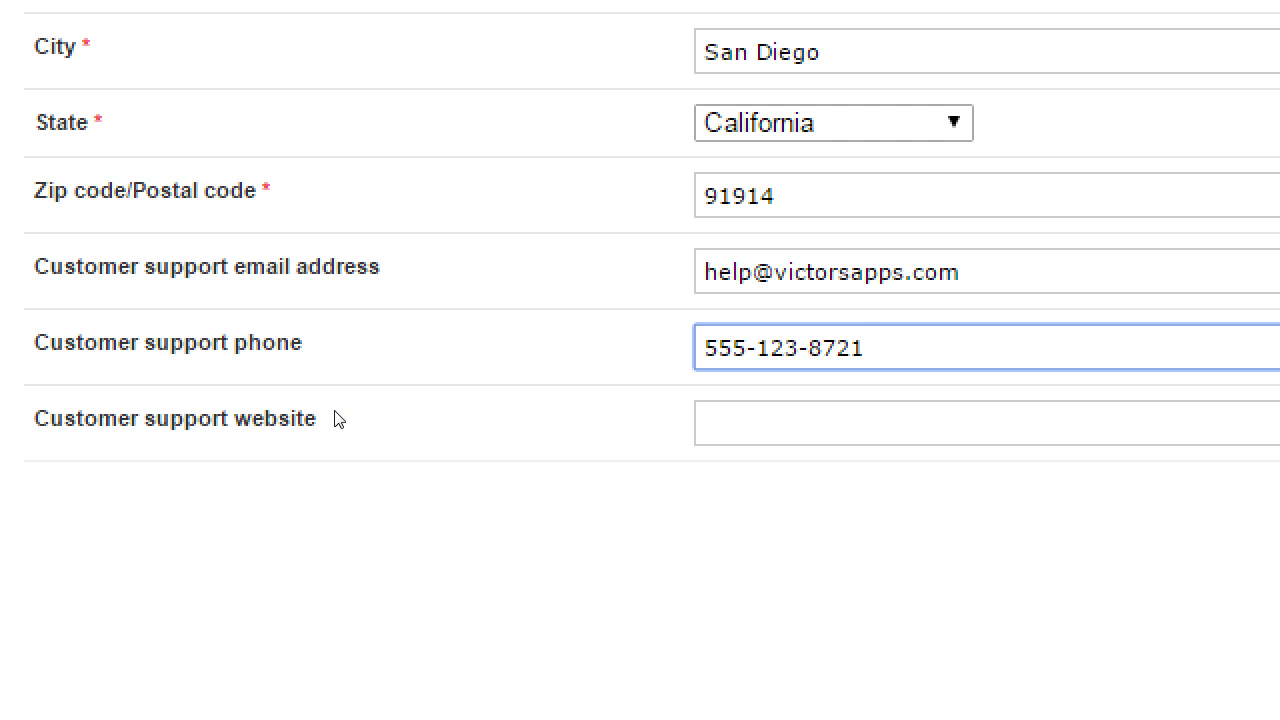
key("Tab")
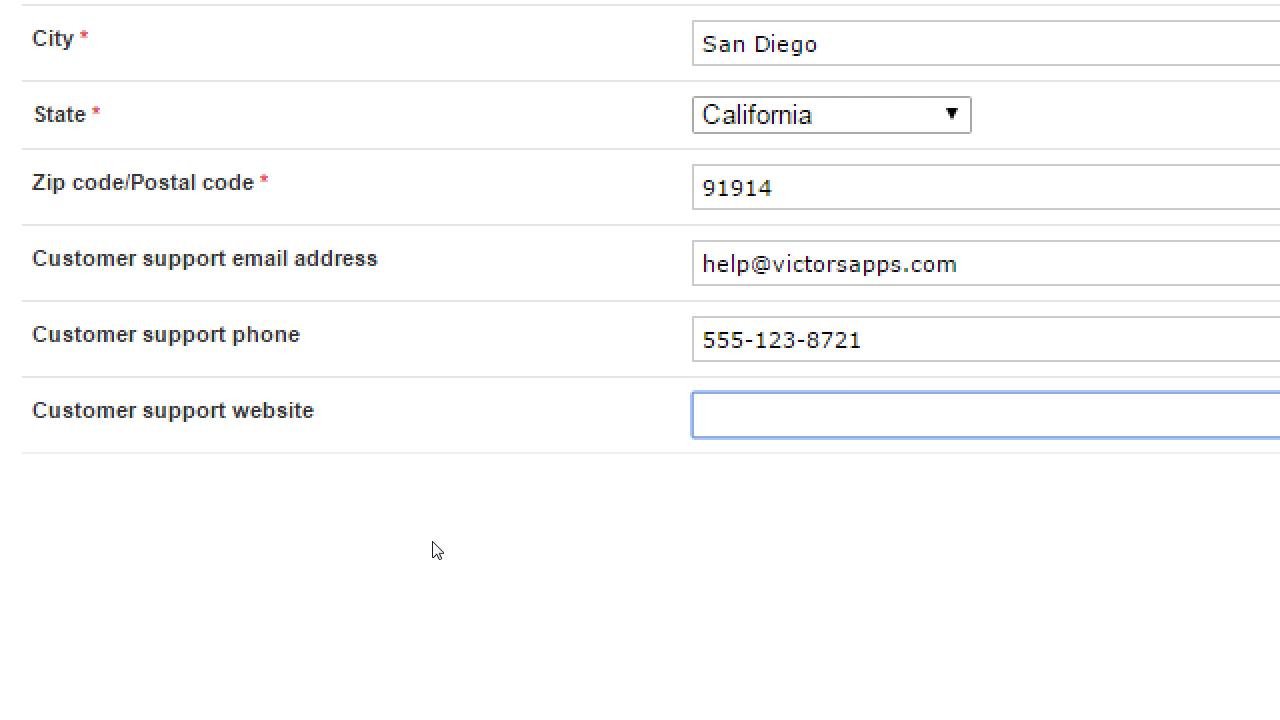
type("http://victors")
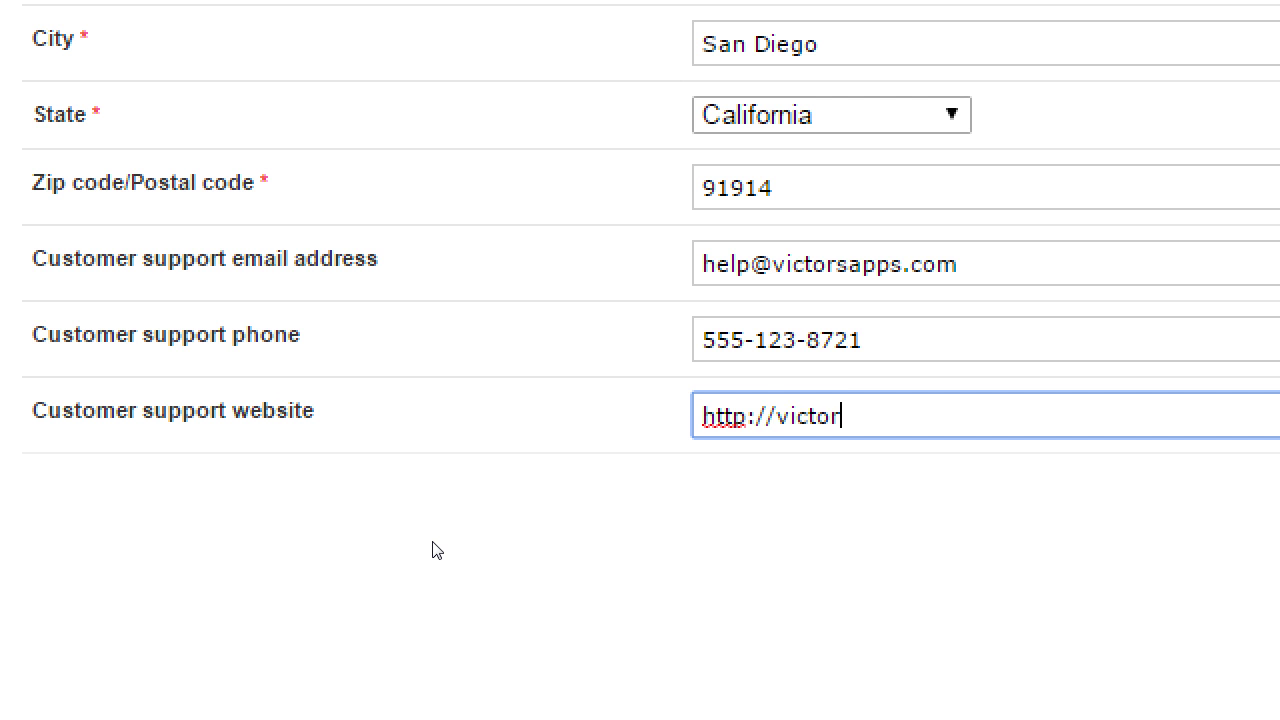
type("apps.com")
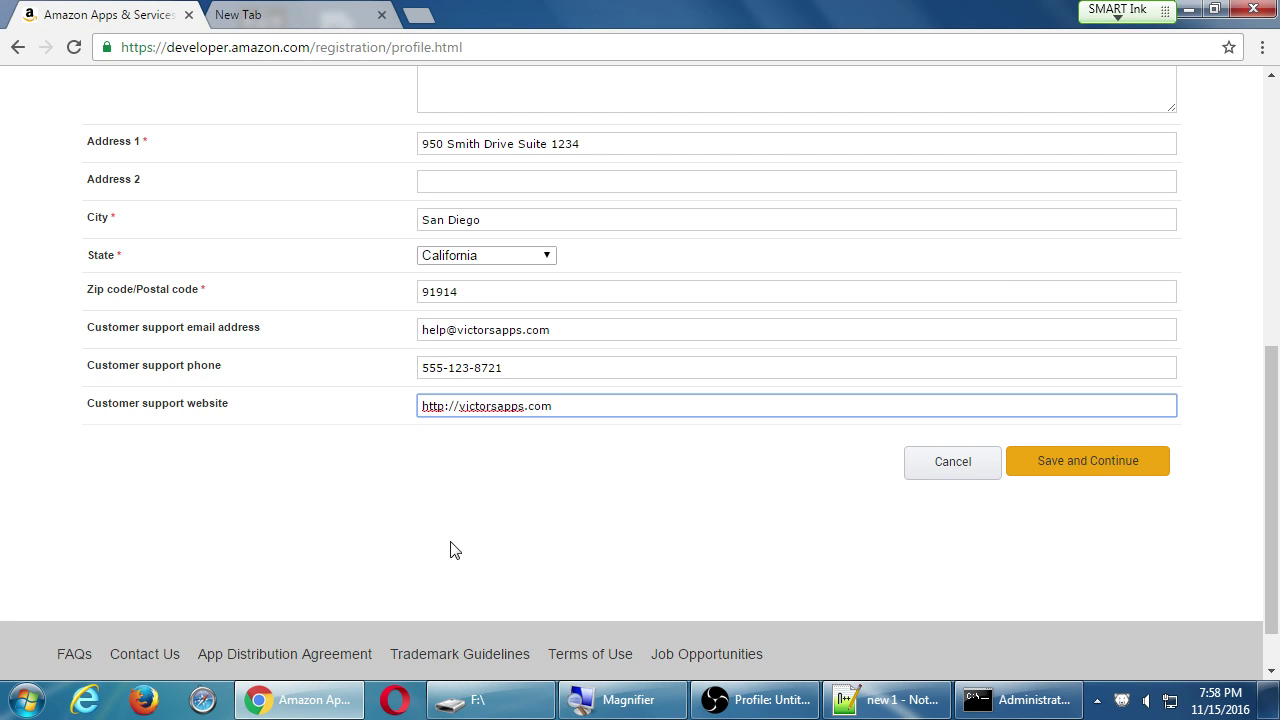
left_click(1098, 473)
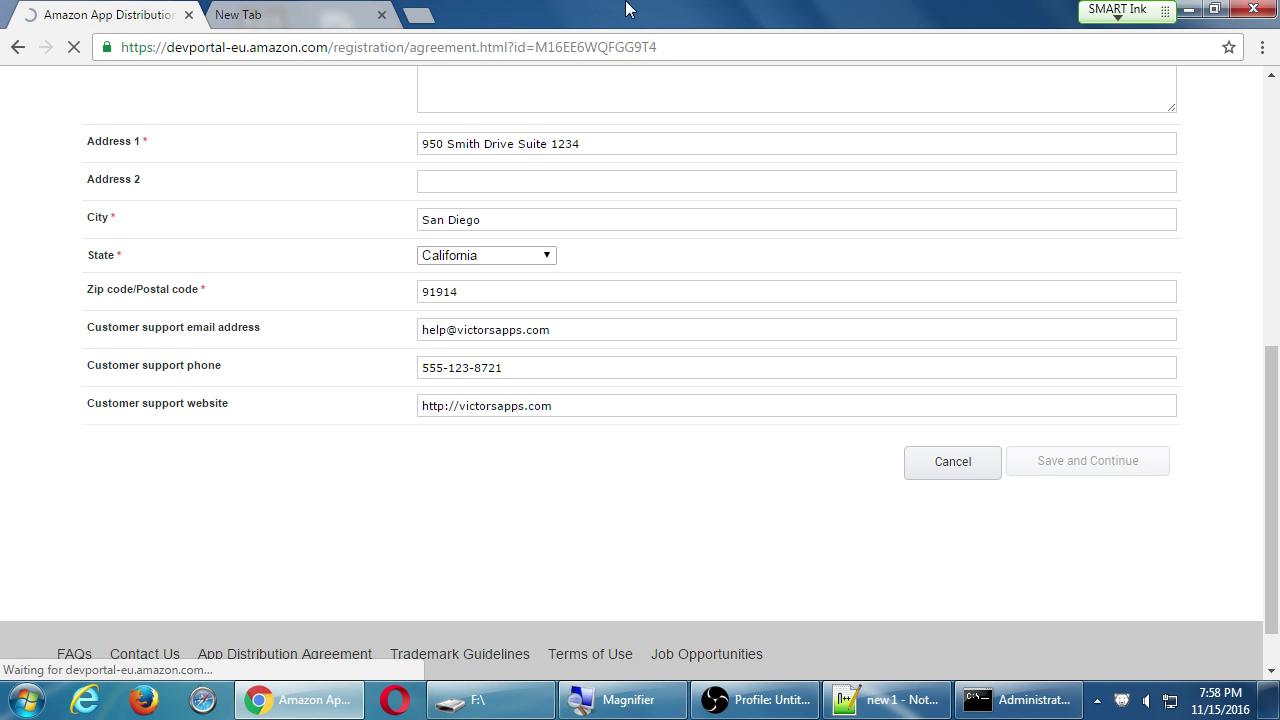
Close the blank extra browser tab and scroll down to the agreement box.
left_click(381, 15)
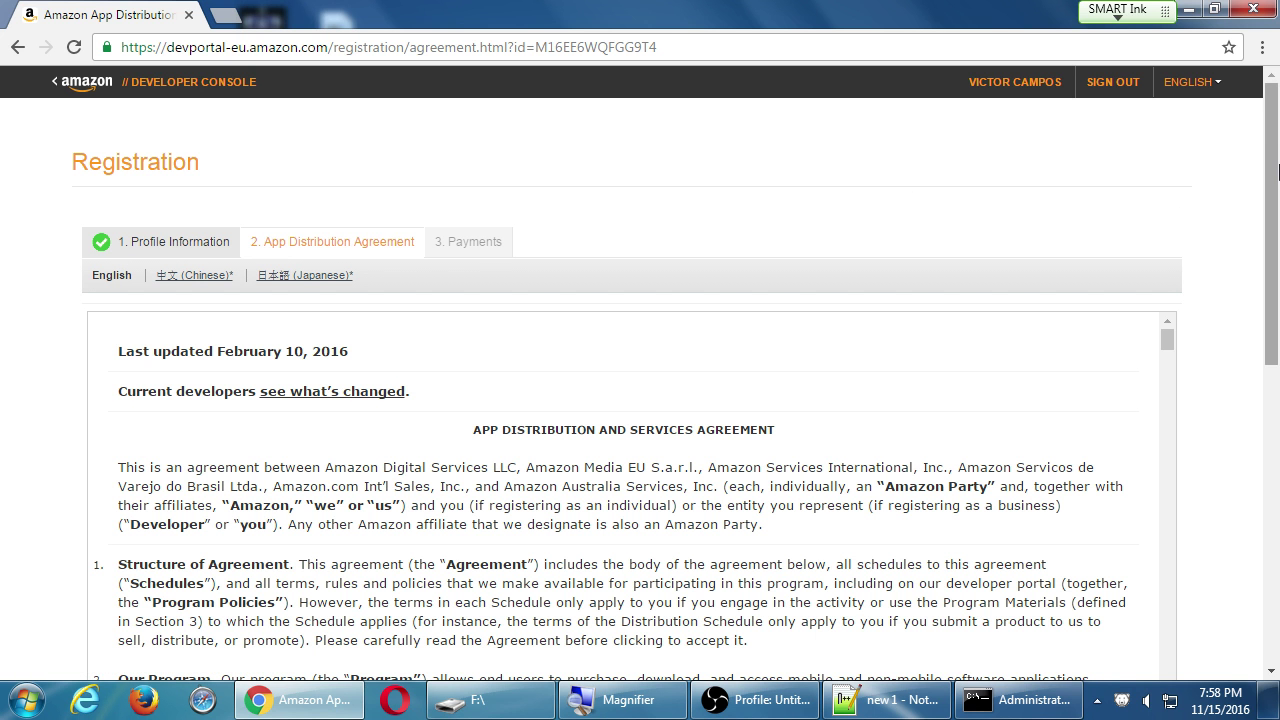
left_click_drag(1272, 170, 1256, 228)
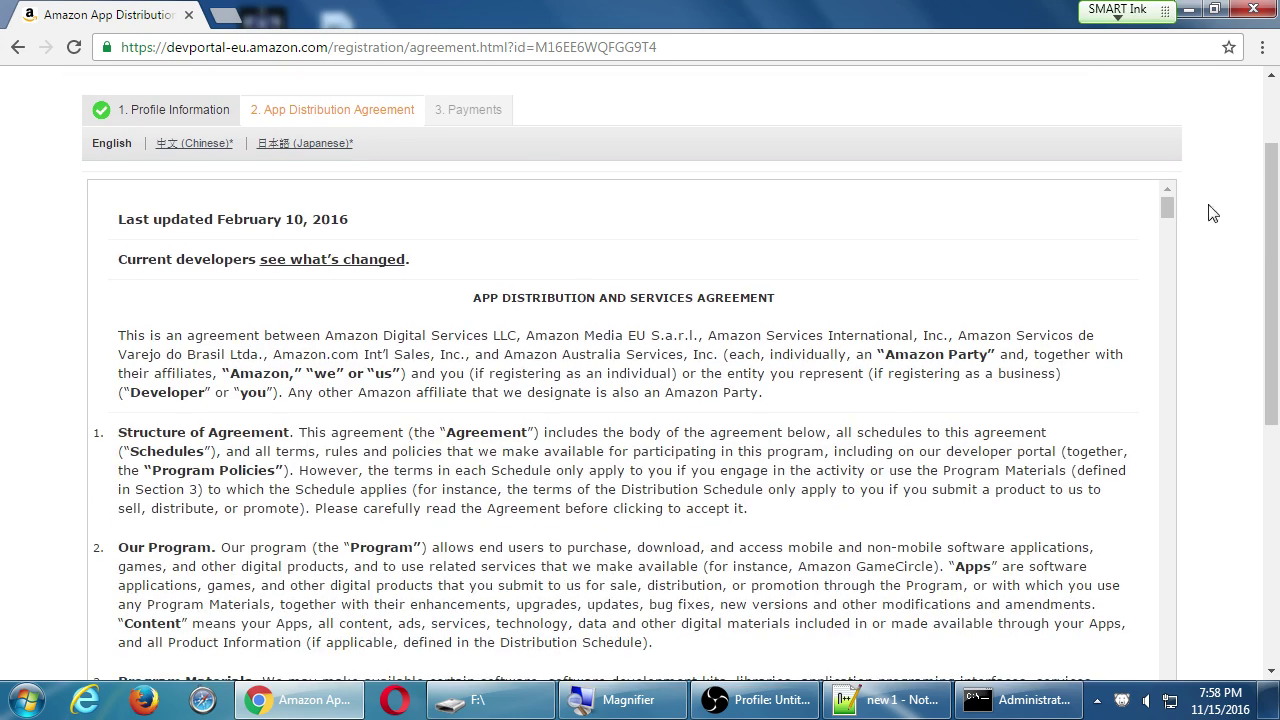
mouse_move(1175, 220)
left_mouse_down()
mouse_move(1176, 520)
mouse_move(1180, 205)
left_mouse_up()
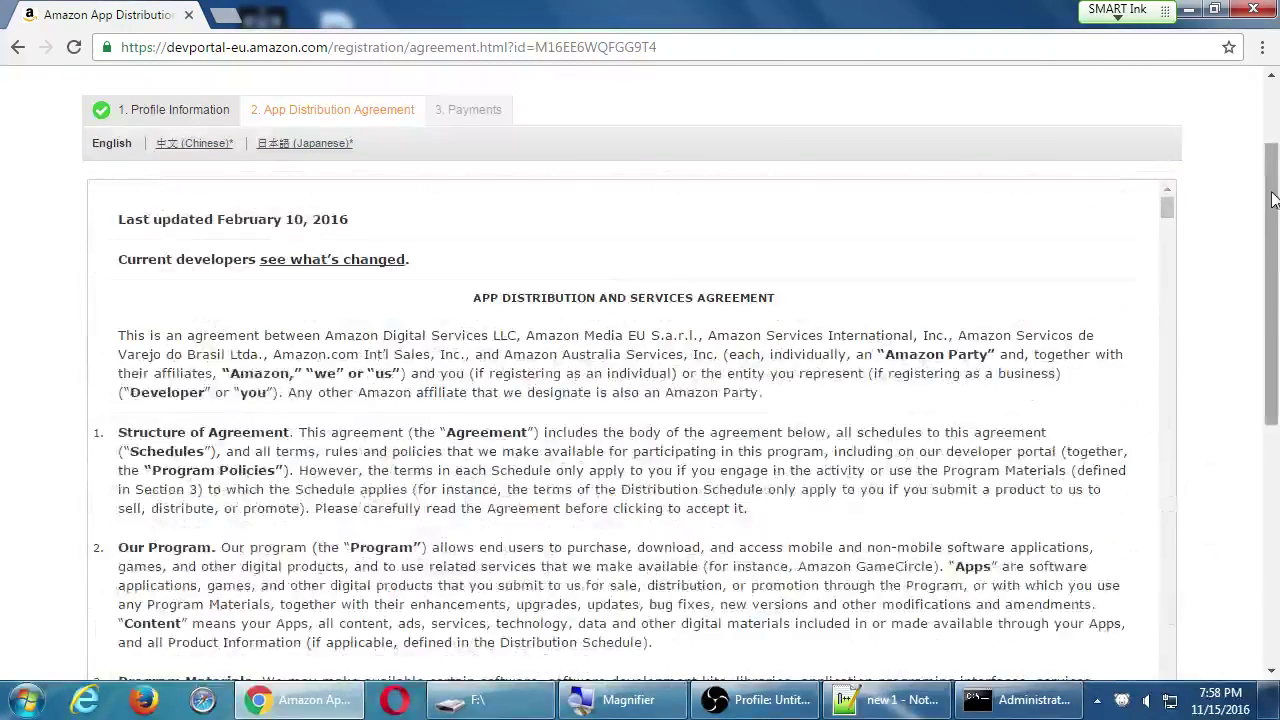
left_click_drag(1272, 200, 1236, 262)
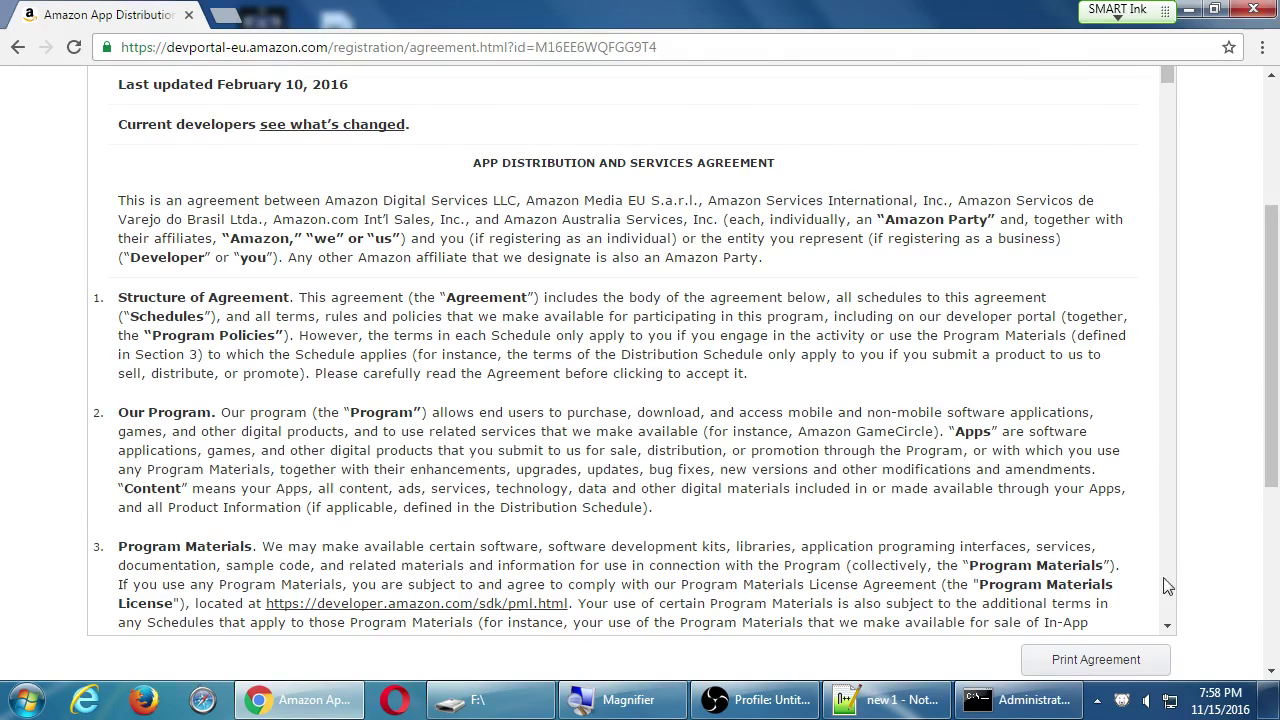
Page down through the App Distribution Agreement, then scroll back up to the royalty table.
left_click(1169, 581)
left_click(1173, 588)
left_click(1173, 588)
left_click(1173, 588)
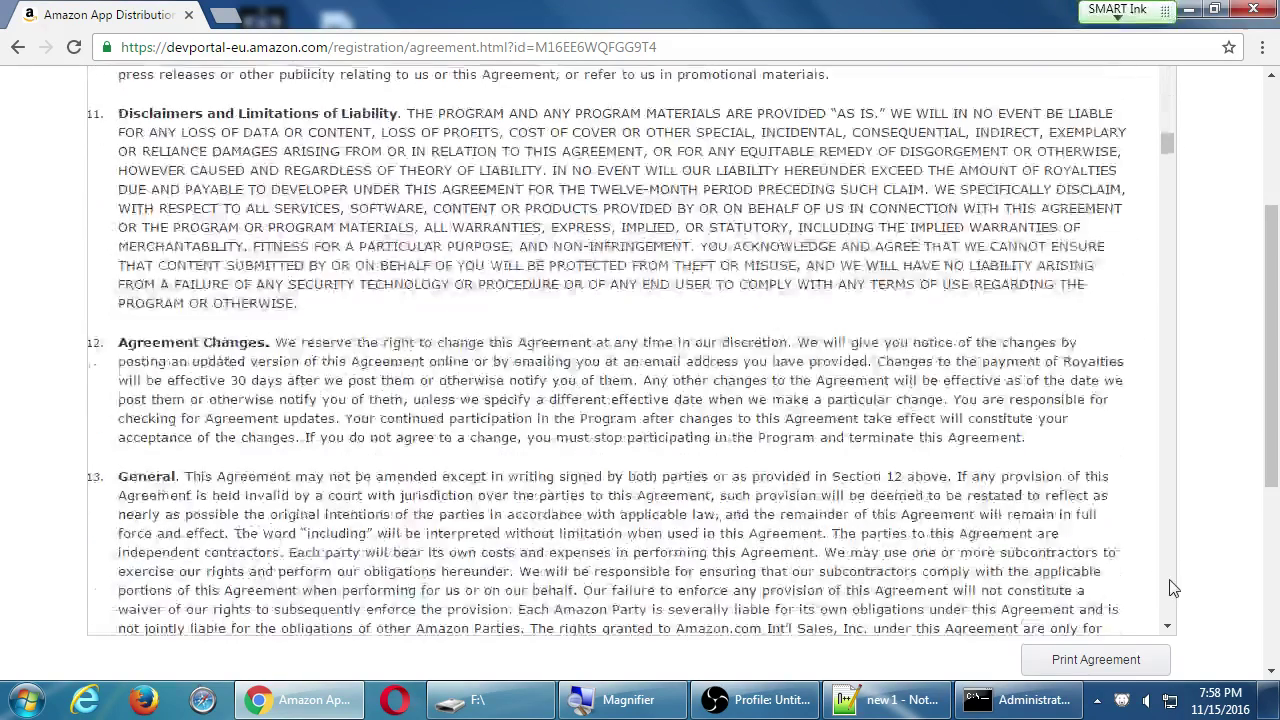
left_click(1173, 588)
left_click(1170, 586)
left_click(1170, 586)
left_click(1170, 586)
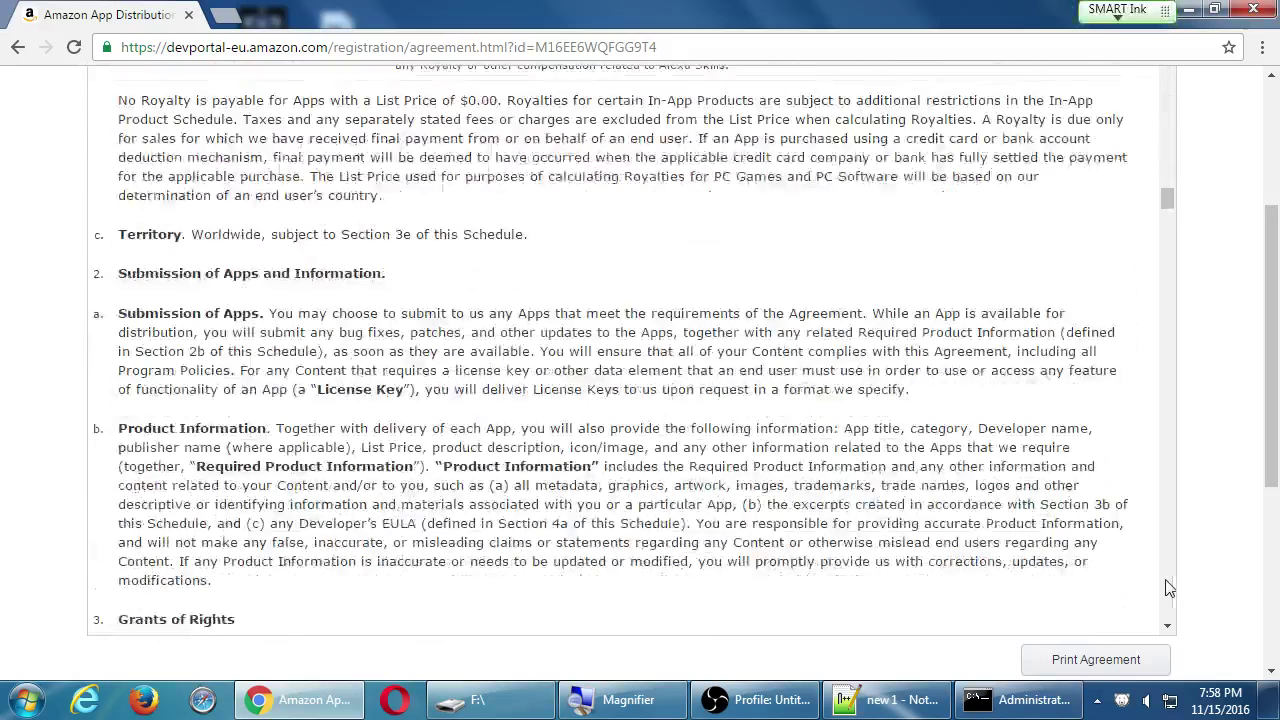
scroll(858, 440, "up", 3)
scroll(900, 432, "up", 1)
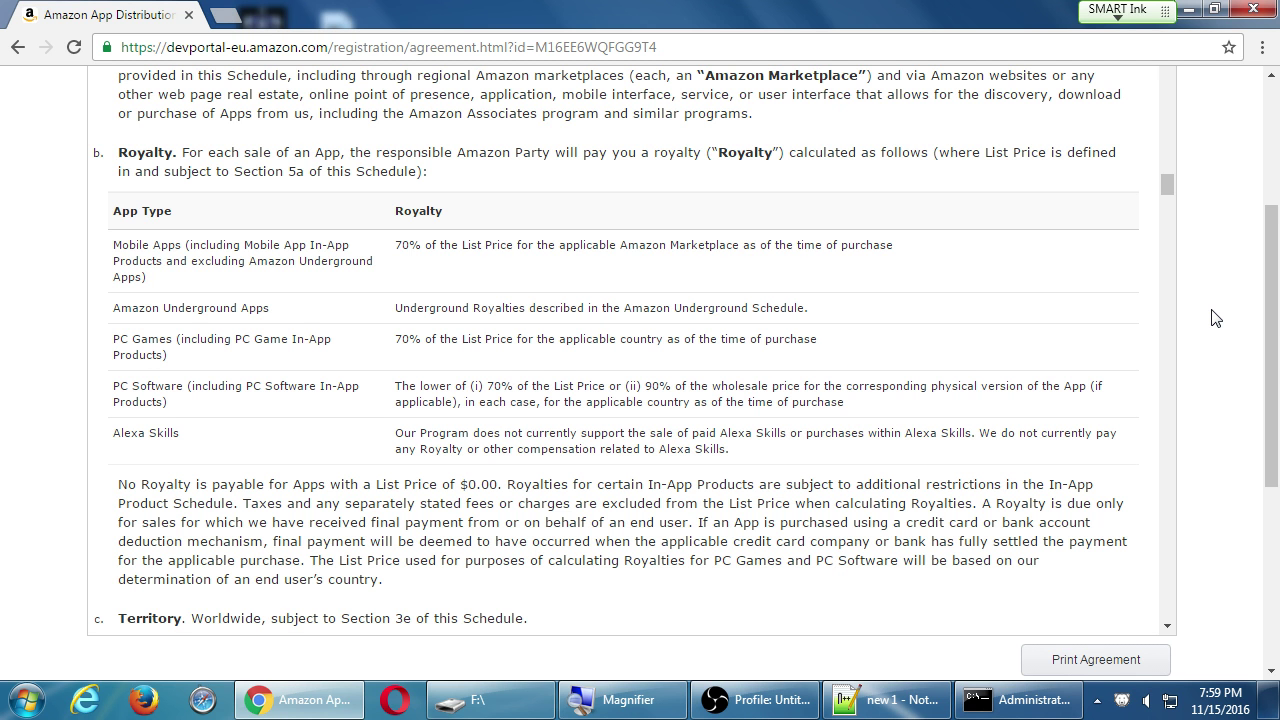
Scroll through the remaining agreement schedules to the change history and acceptance note at the end.
left_click_drag(1166, 186, 1166, 258)
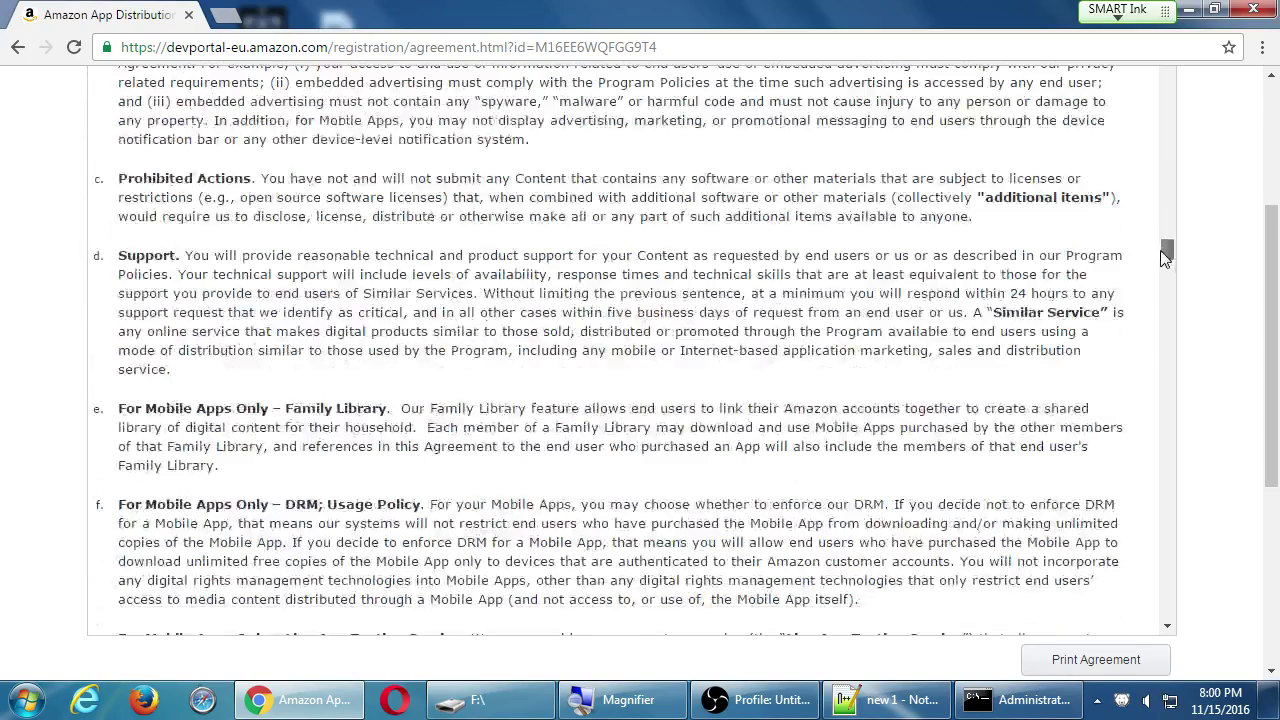
scroll(420, 340, "up", 1)
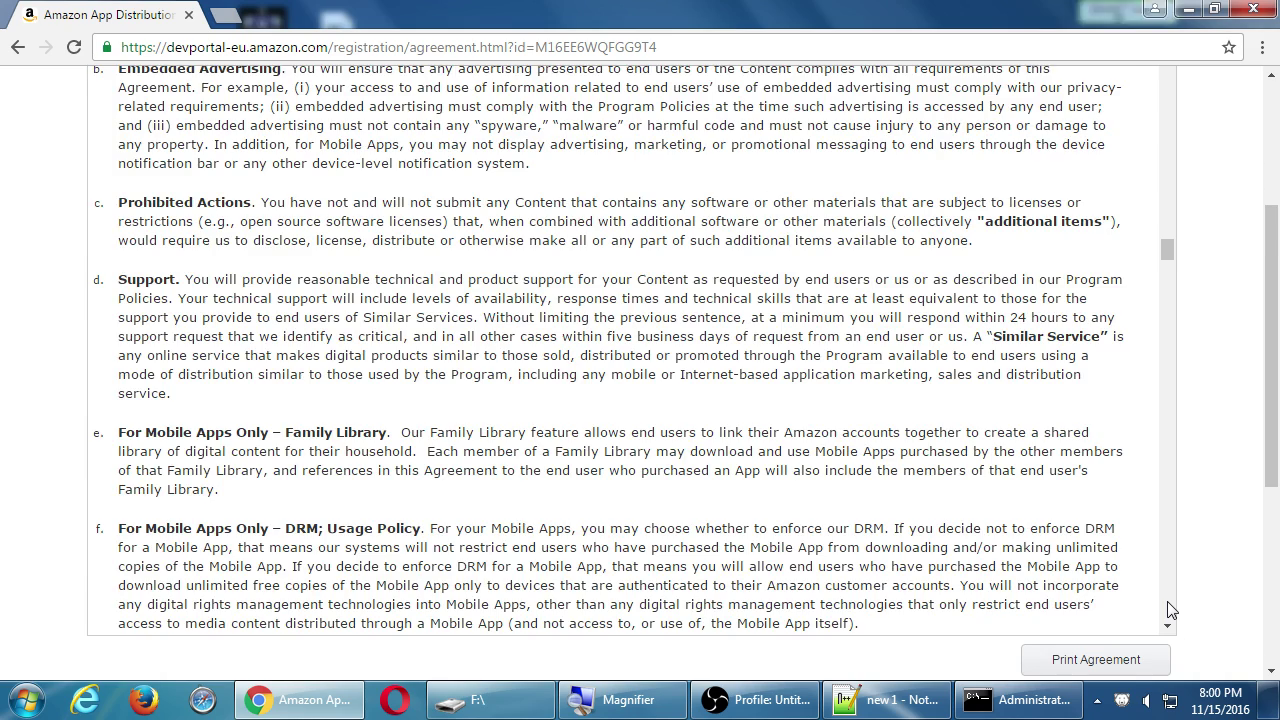
scroll(1170, 610, "down", 20)
scroll(1170, 610, "down", 5)
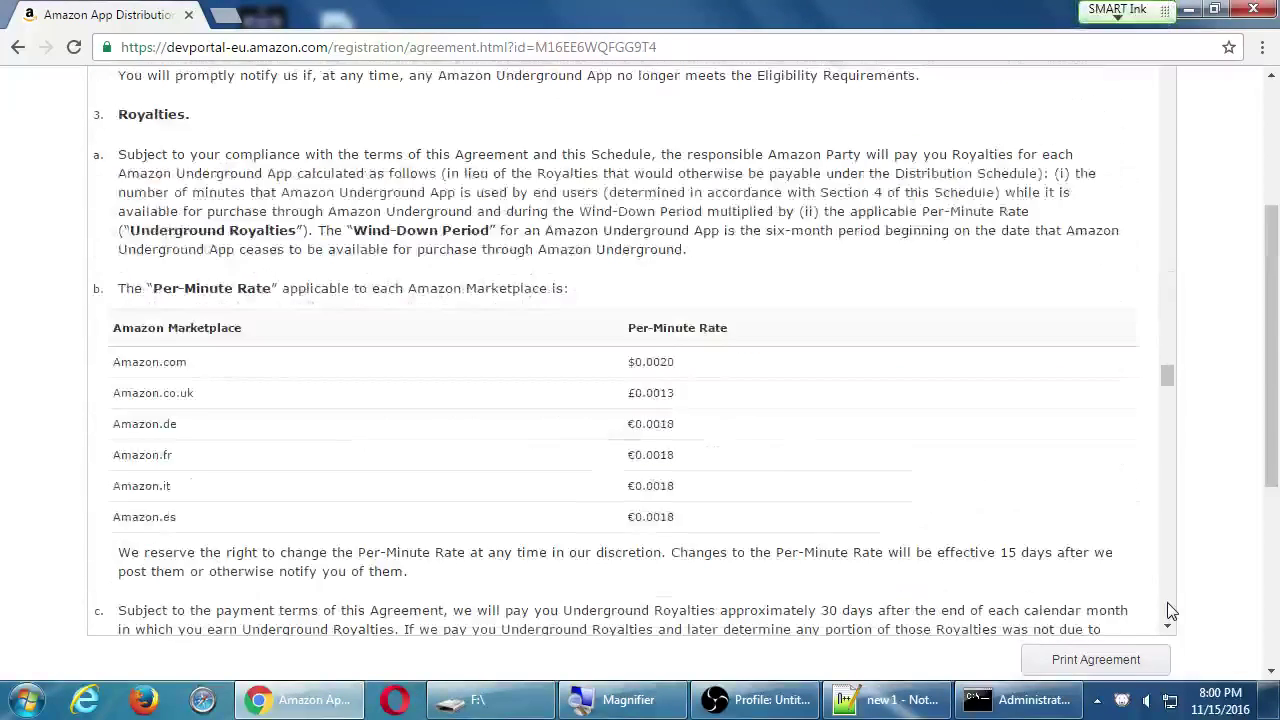
scroll(1170, 610, "down", 15)
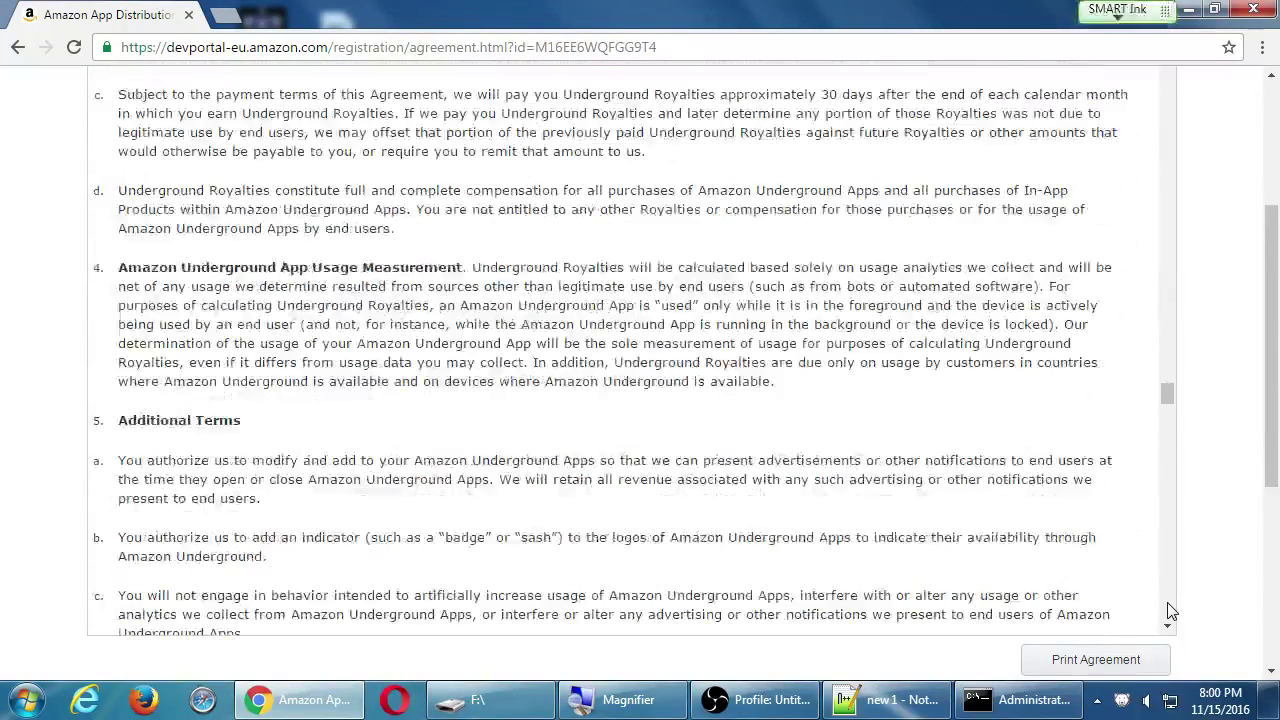
scroll(1170, 610, "down", 15)
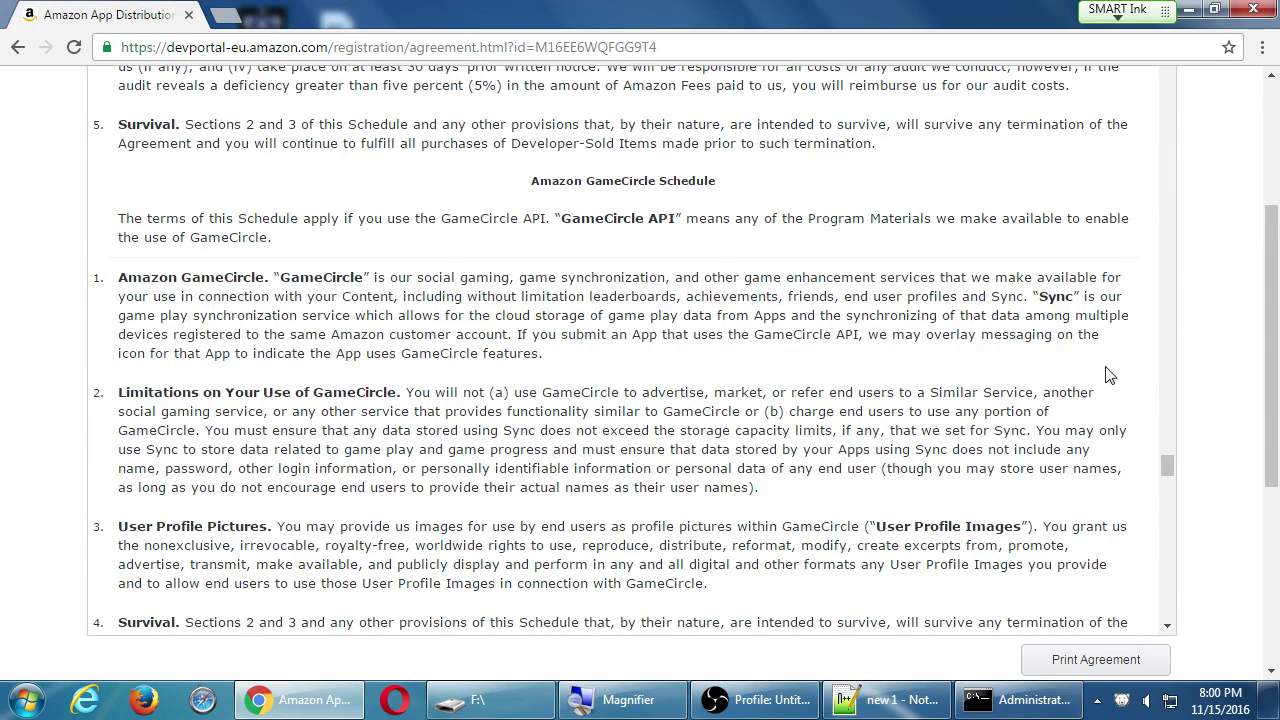
scroll(1106, 378, "down", 5)
scroll(1106, 402, "down", 2)
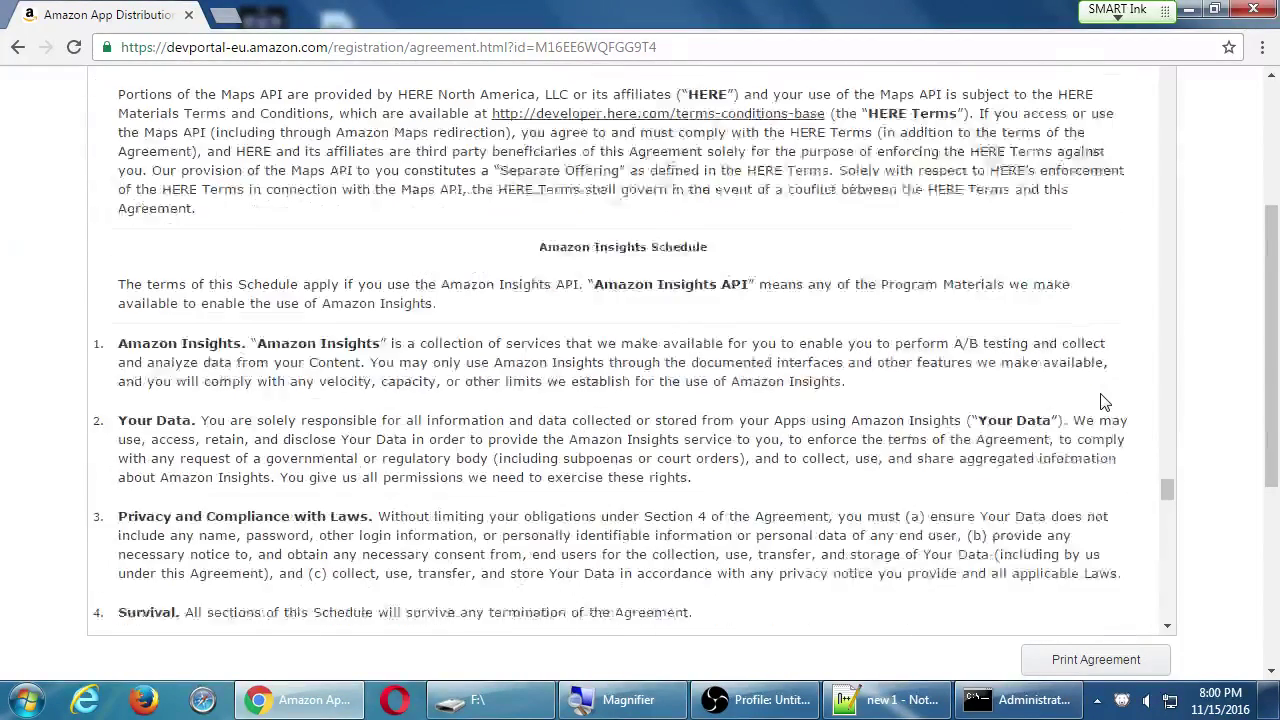
scroll(1104, 402, "up", 2)
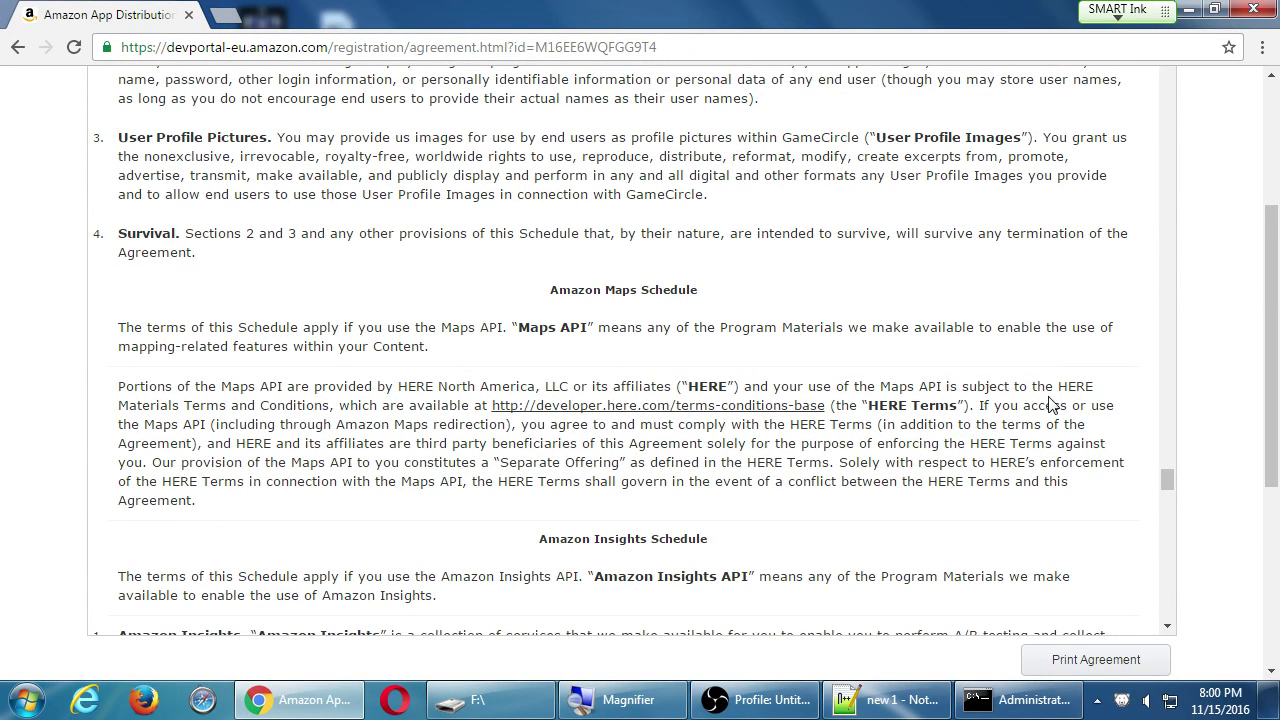
scroll(1052, 405, "down", 3)
scroll(1055, 403, "down", 10)
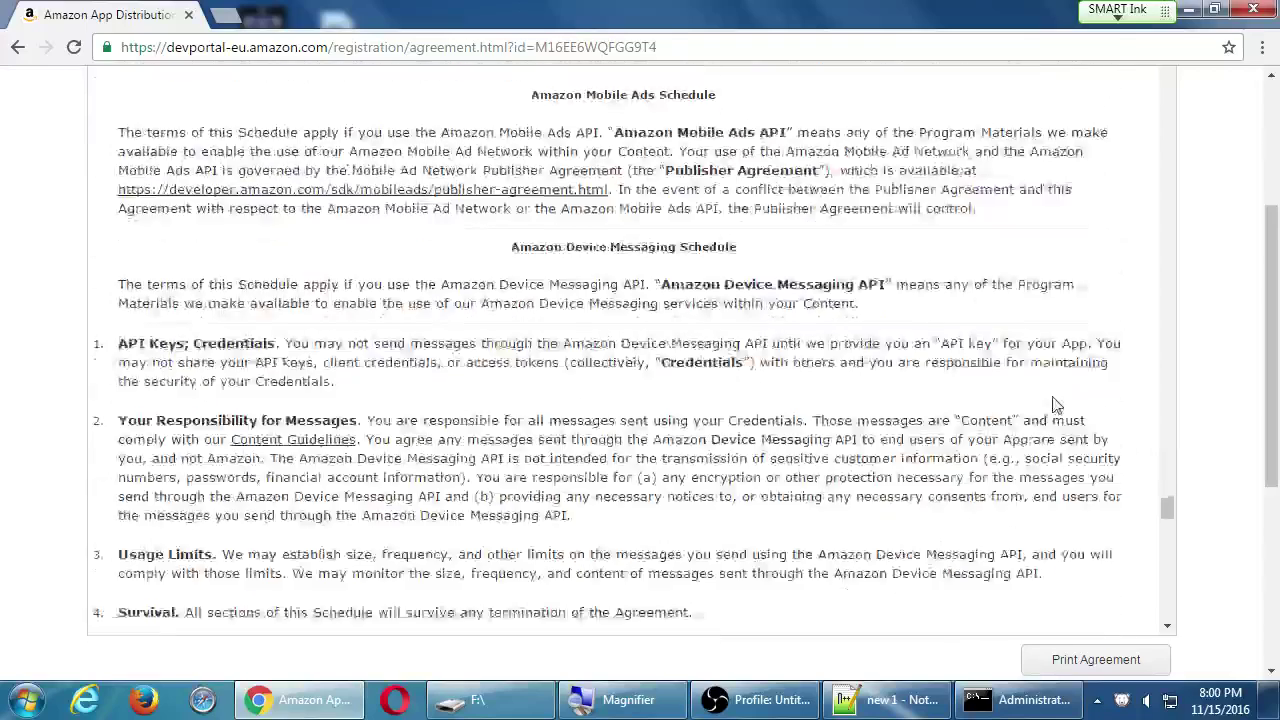
scroll(1062, 402, "down", 12)
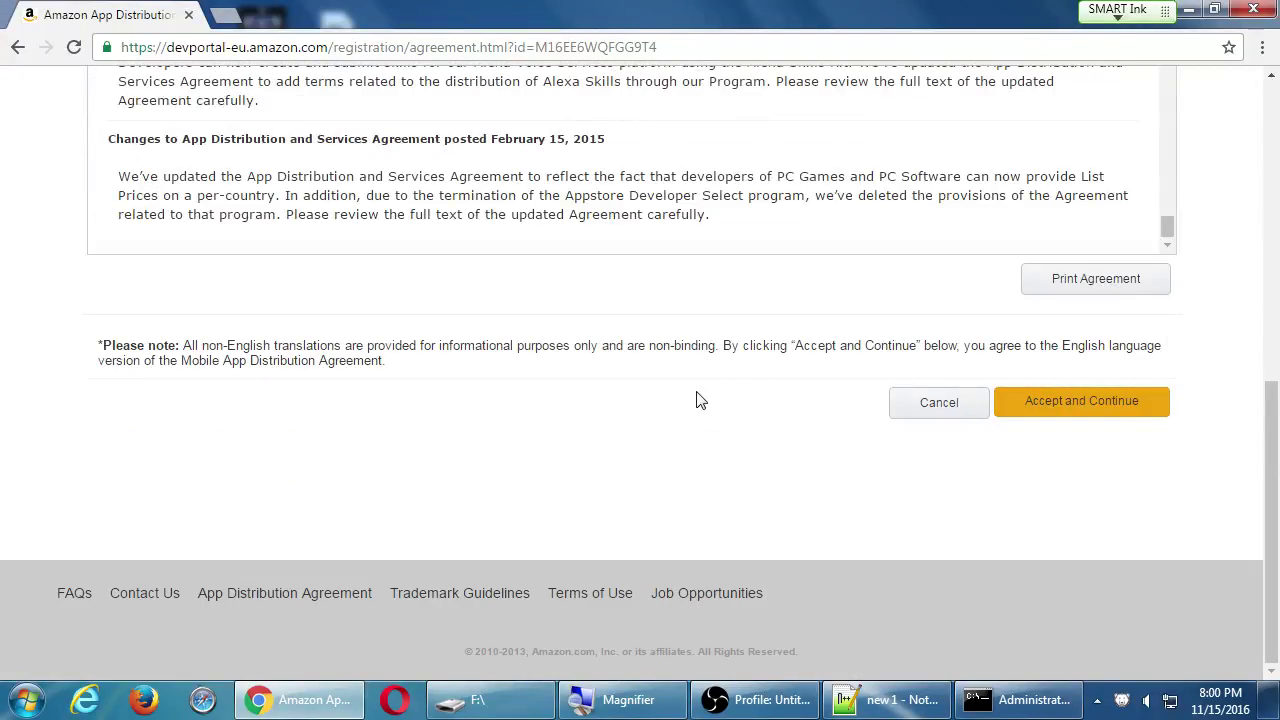
Accept the App Distribution Agreement and continue to the Payments registration step.
left_click(1104, 405)
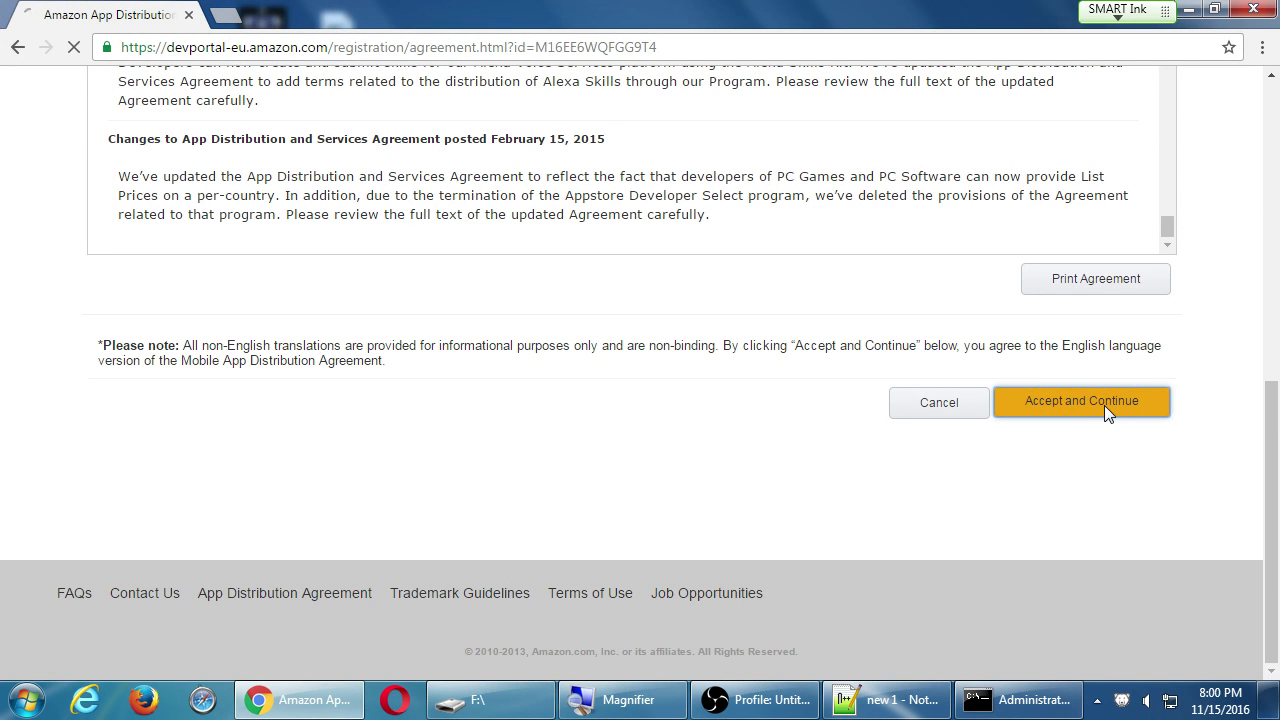
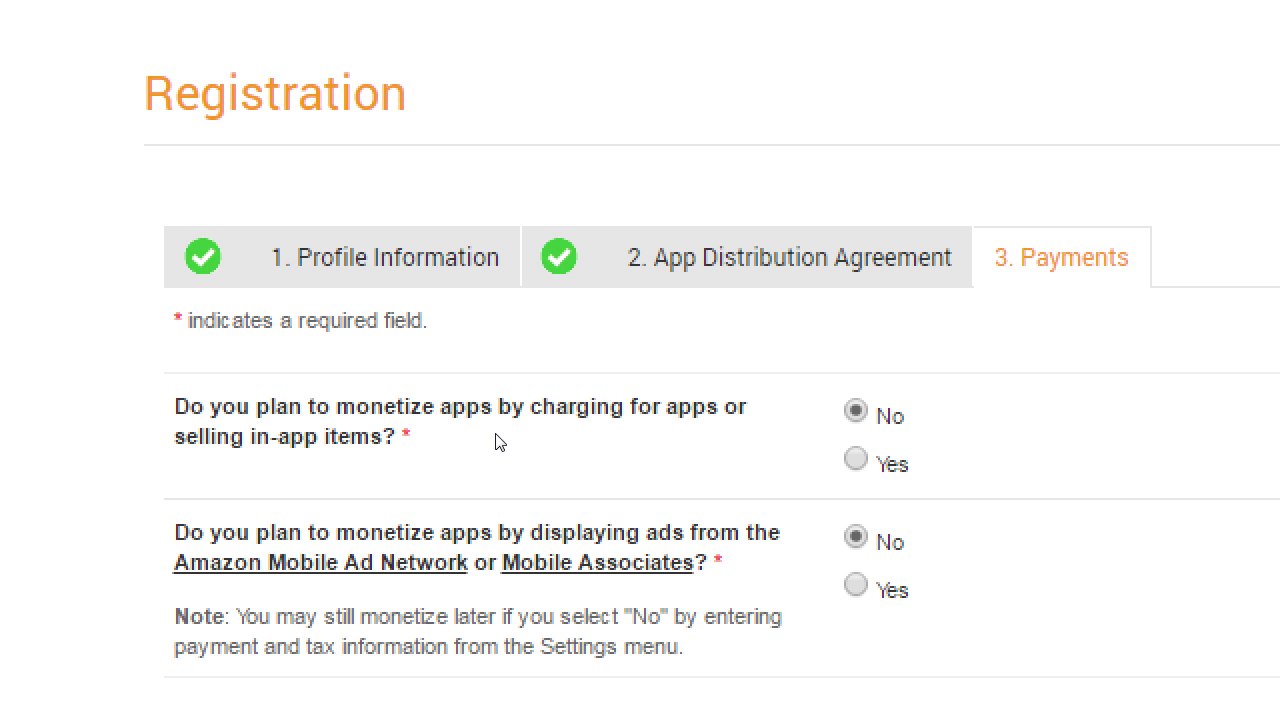
Answer No to both monetization questions and save the Payments step to finish registration.
scroll(220, 450, "down", 1)
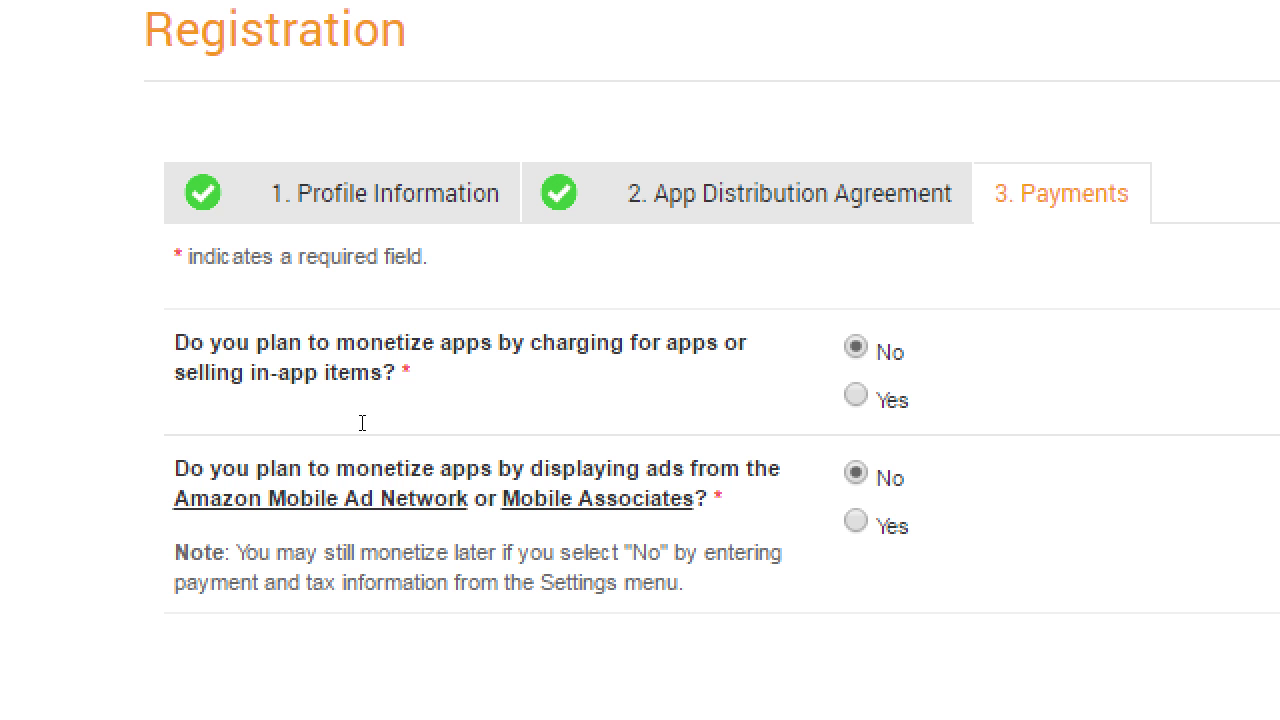
key("Down")
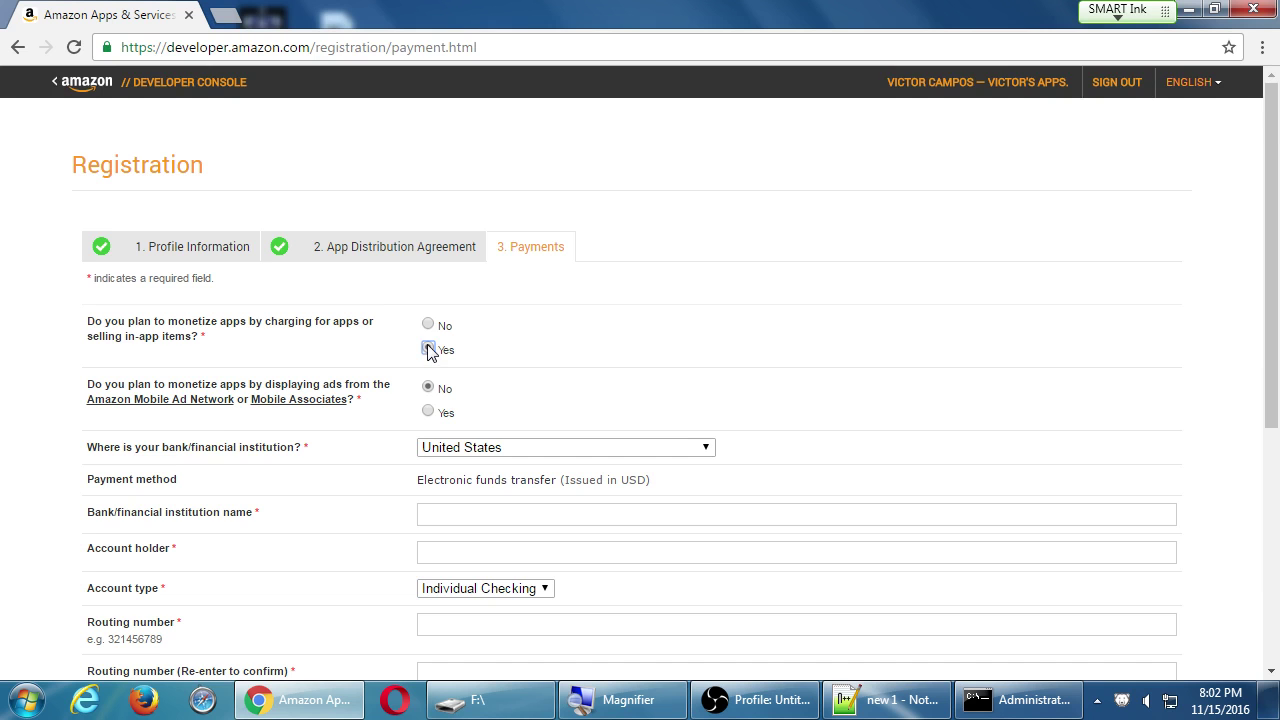
scroll(385, 372, "down", 3)
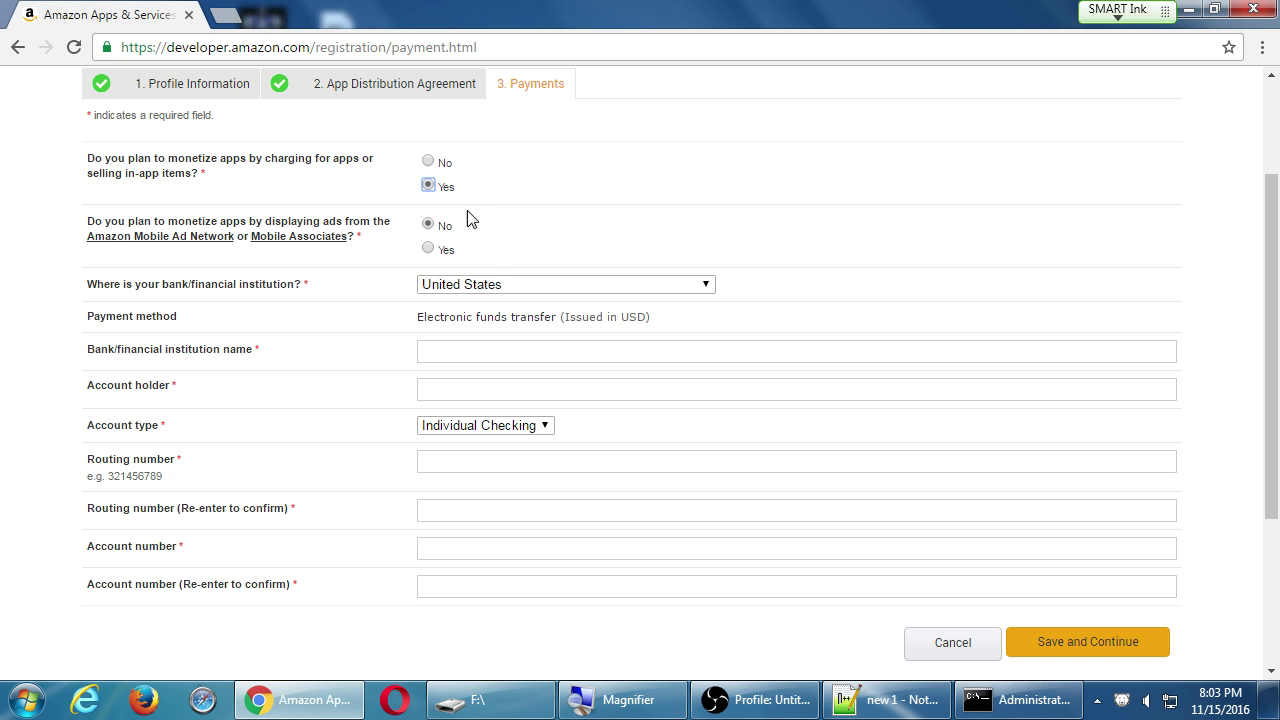
left_click(430, 162)
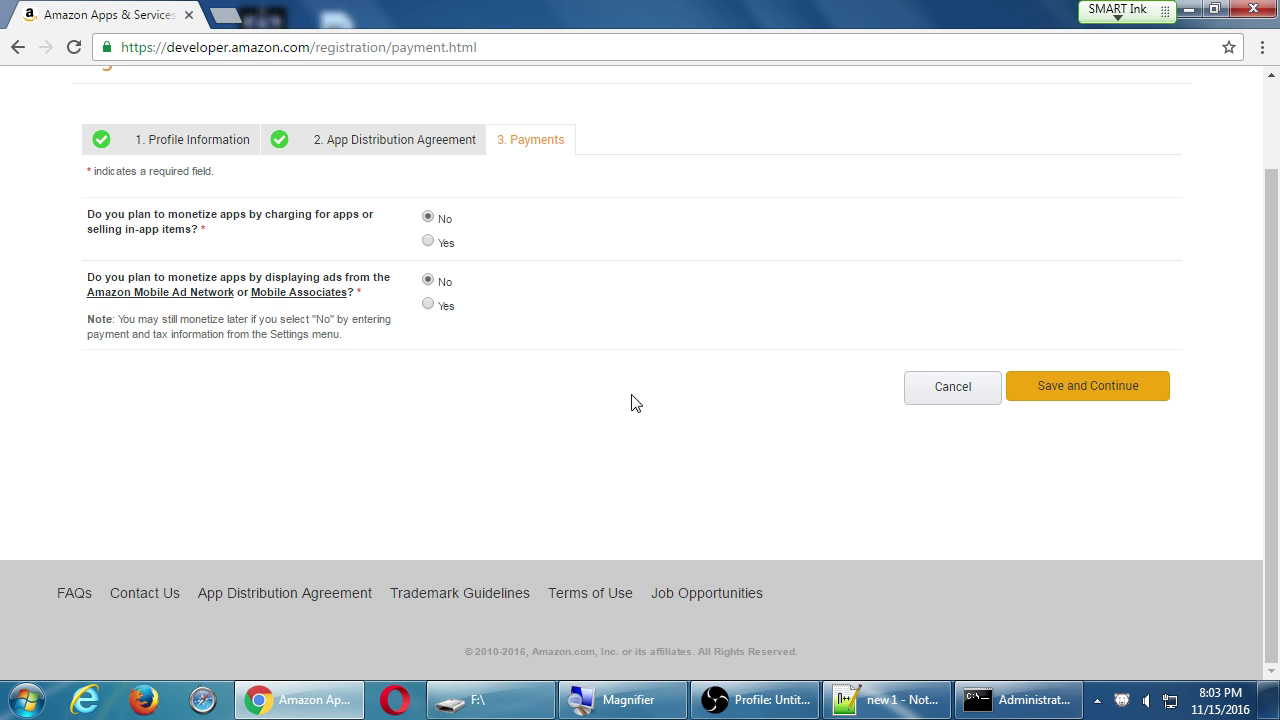
left_click(428, 242)
scroll(240, 471, "down", 3)
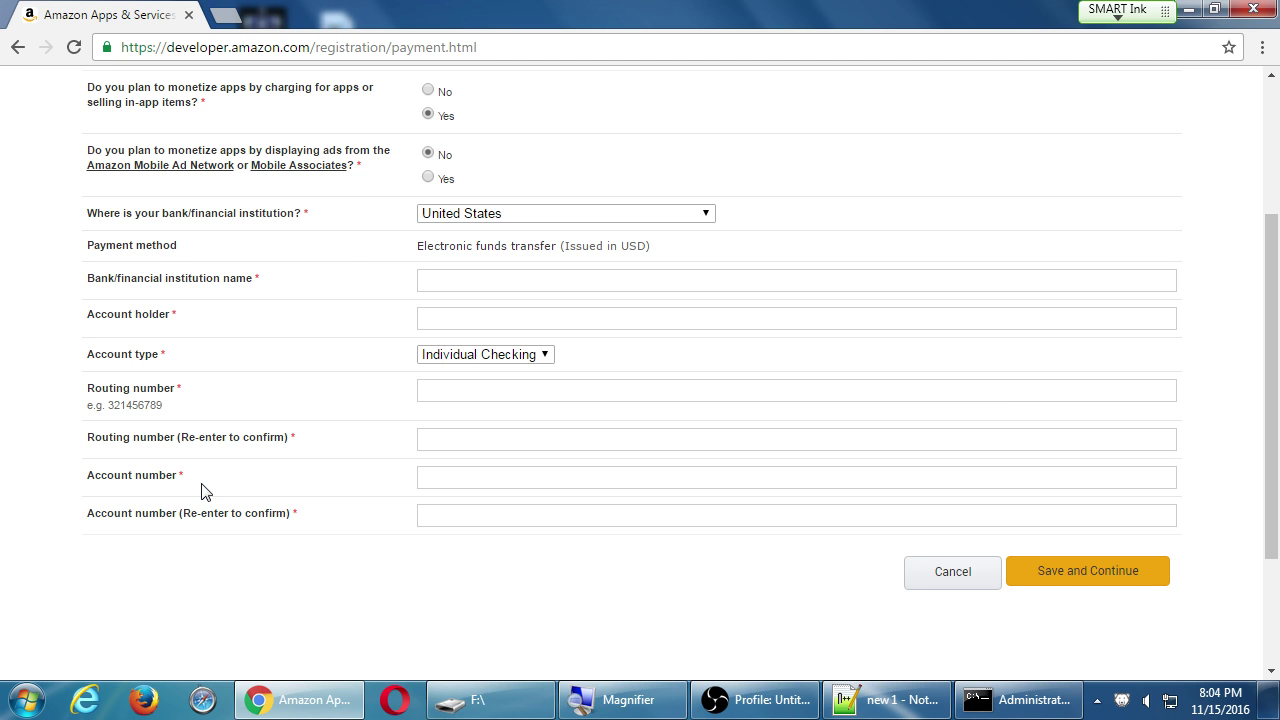
left_click(430, 90)
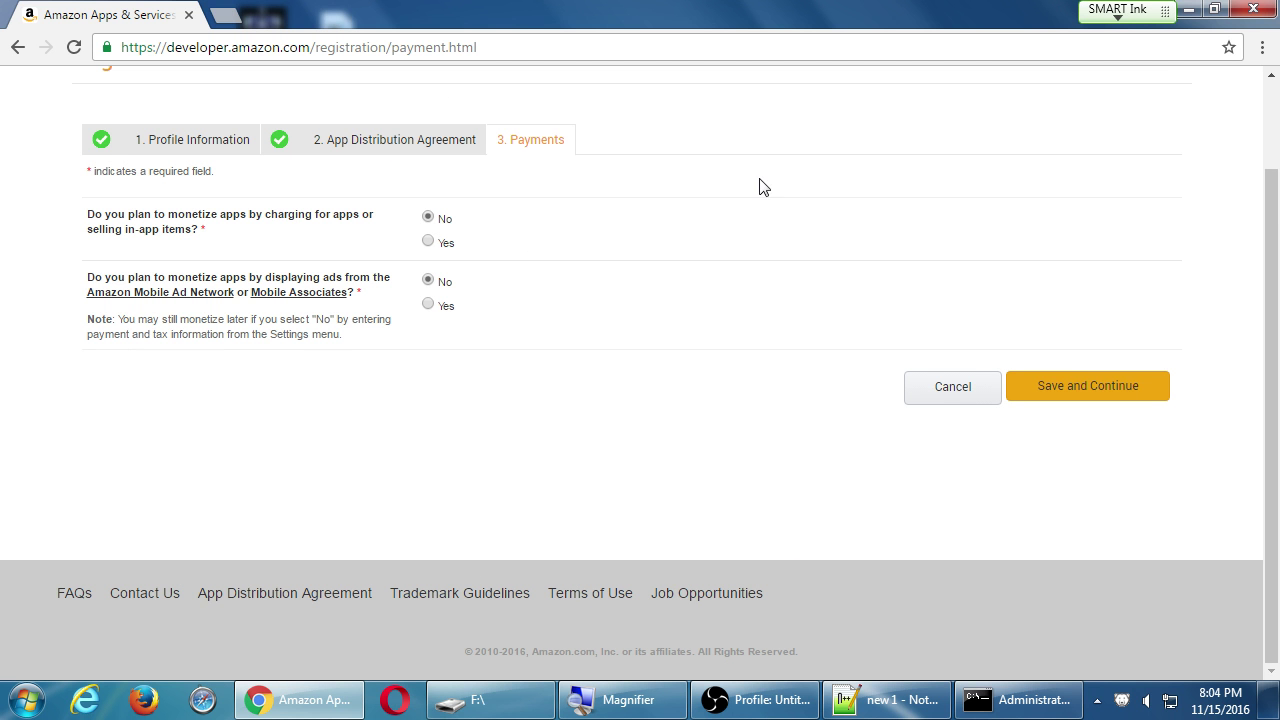
left_click(1103, 400)
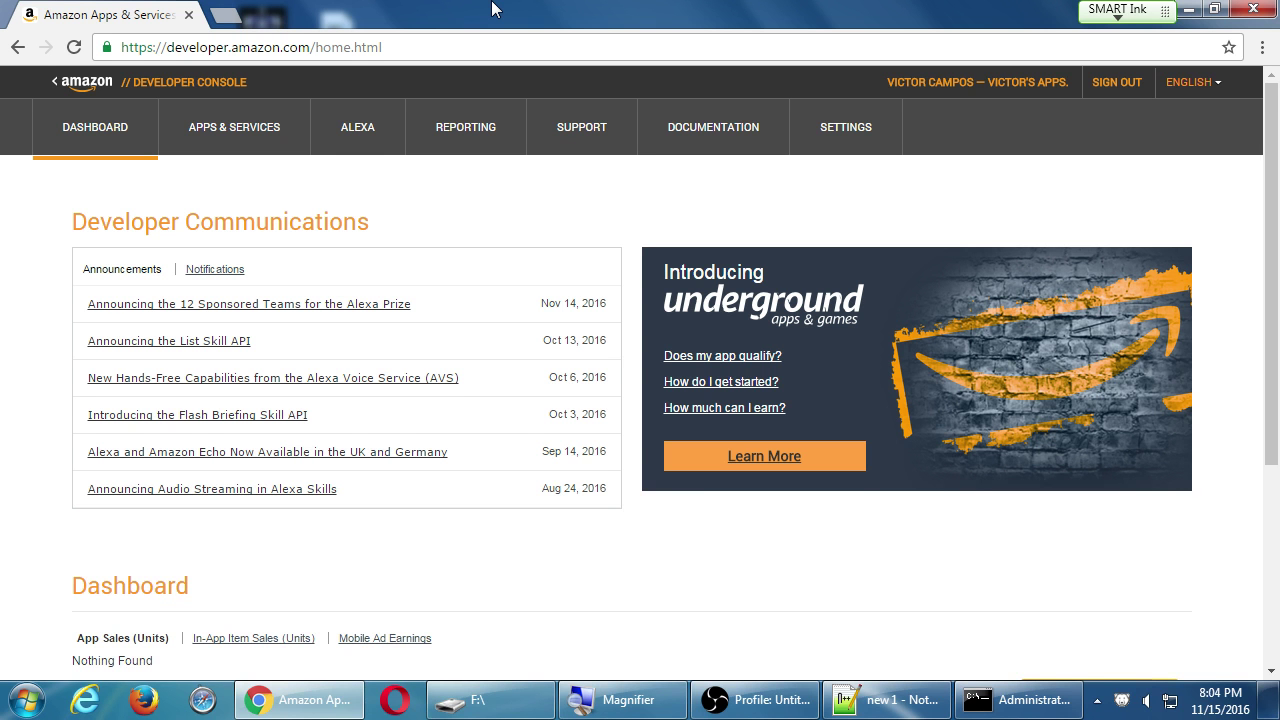
scroll(406, 243, "down", 2)
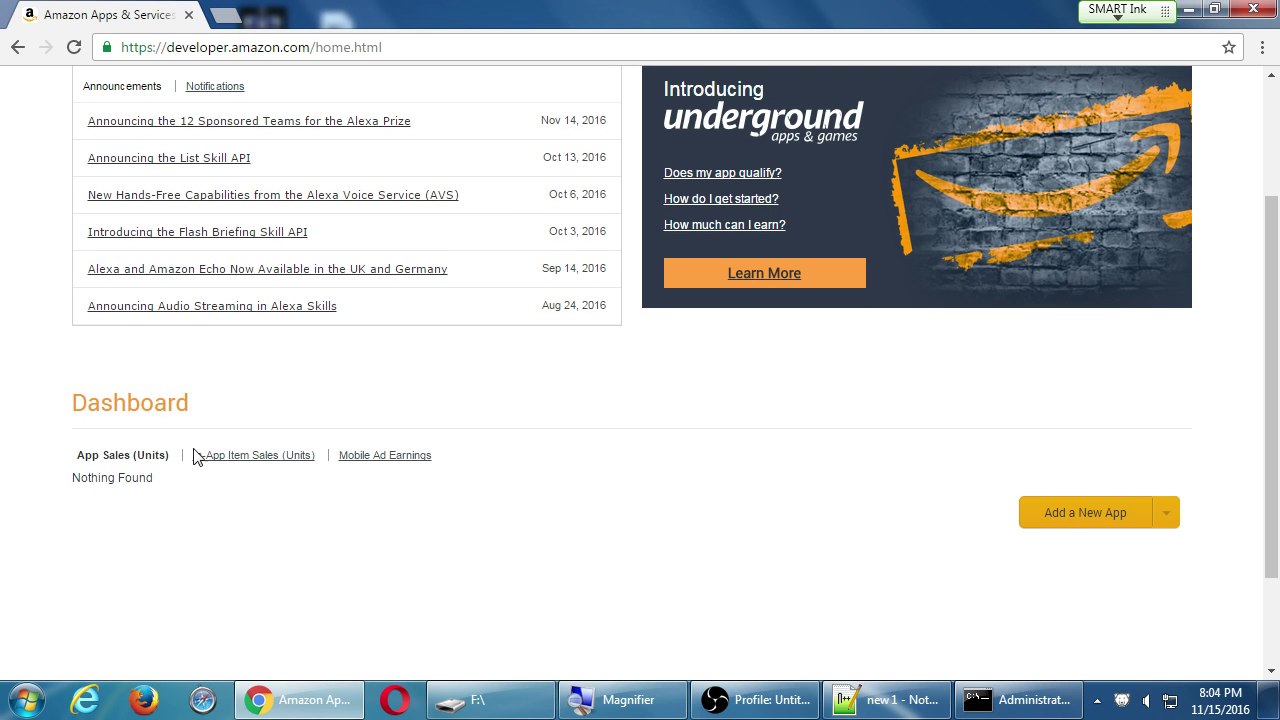
scroll(360, 512, "up", 2)
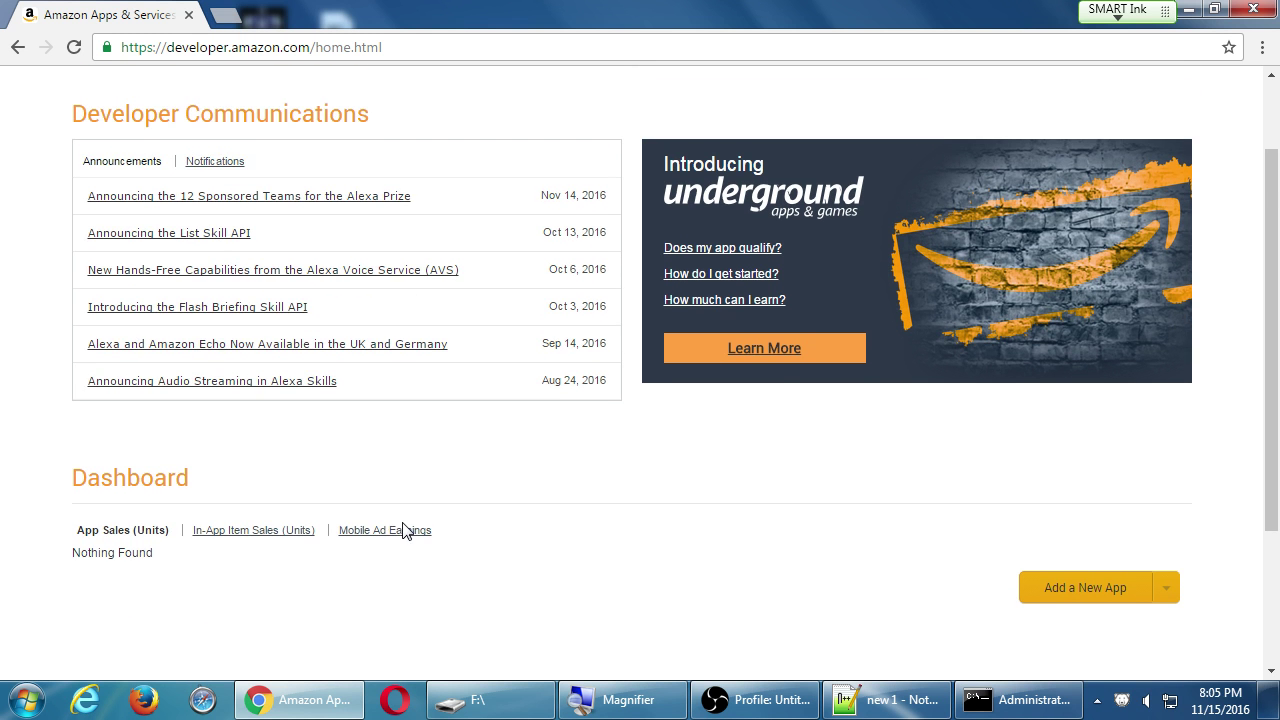
scroll(403, 530, "up", 1)
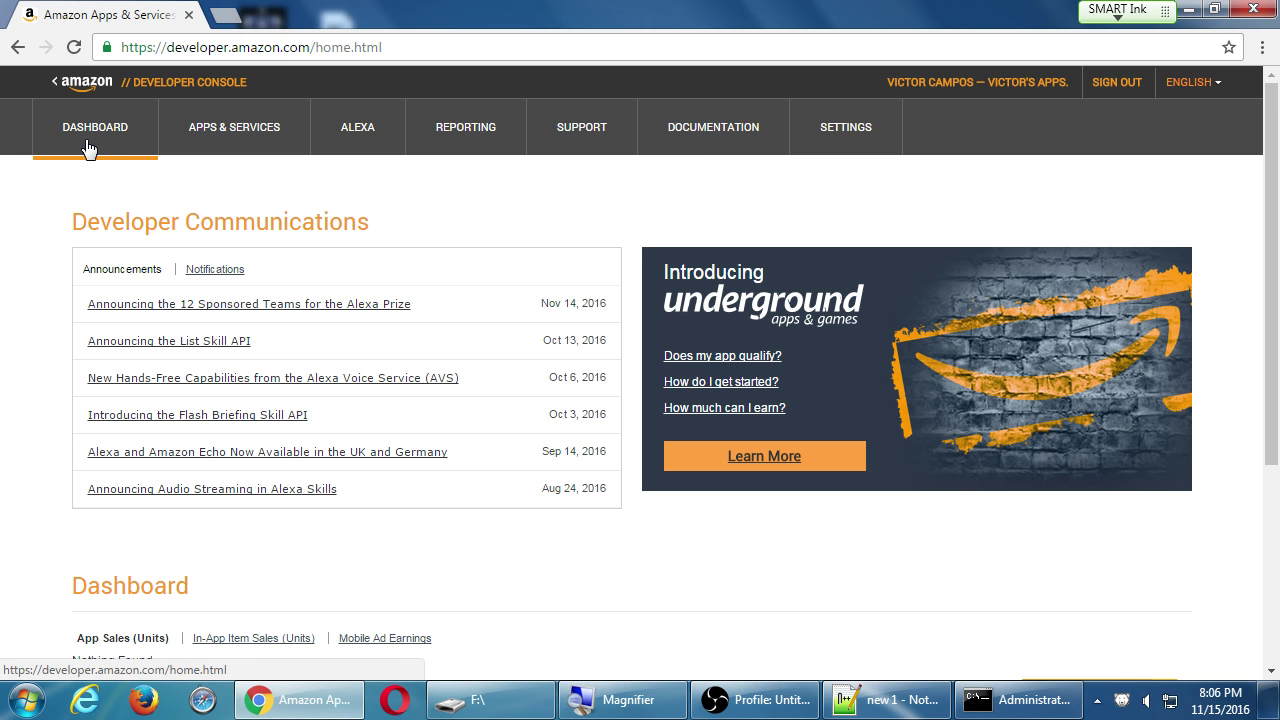
Visit the My Apps, Alexa and Sales Reports sections in turn.
left_click(226, 134)
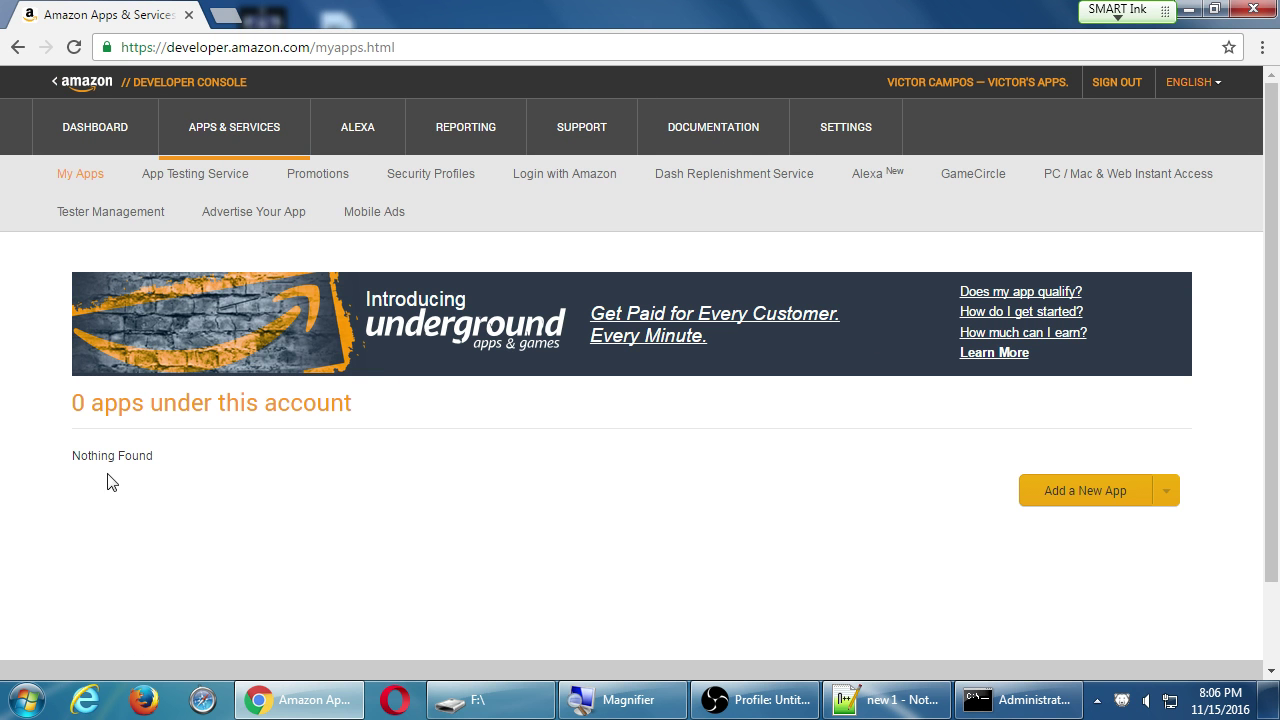
left_click(351, 137)
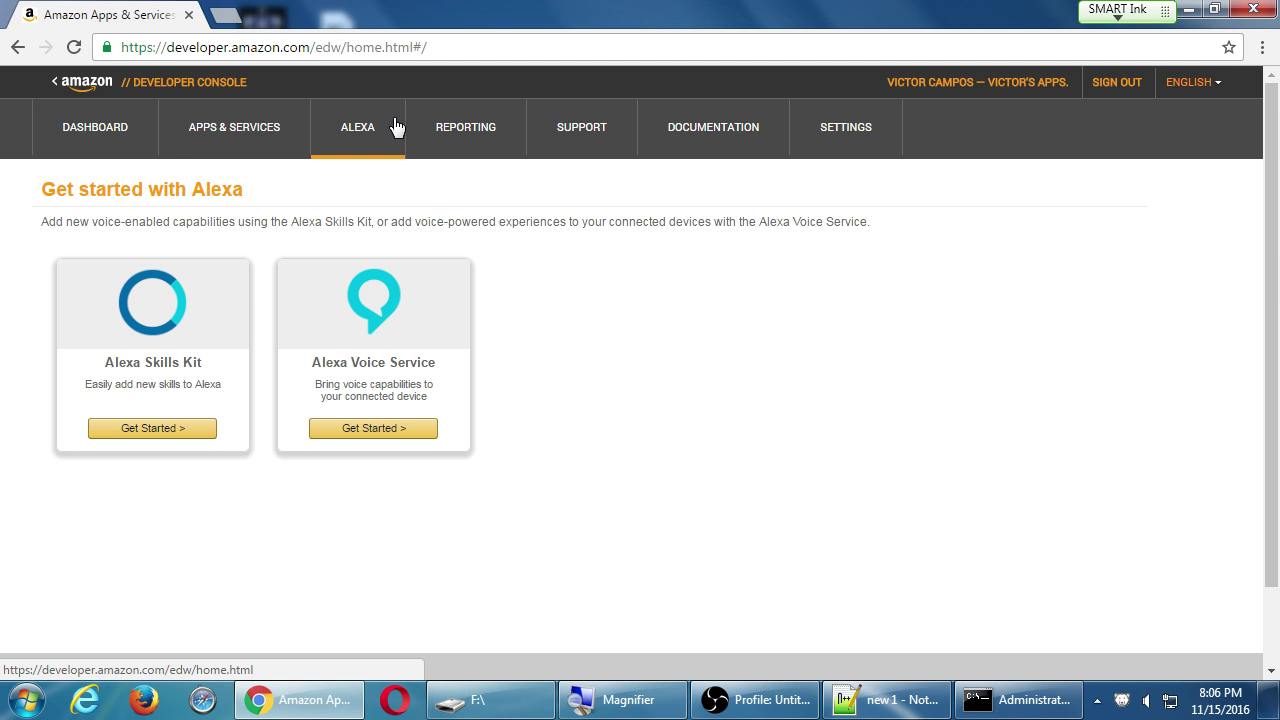
left_click(460, 121)
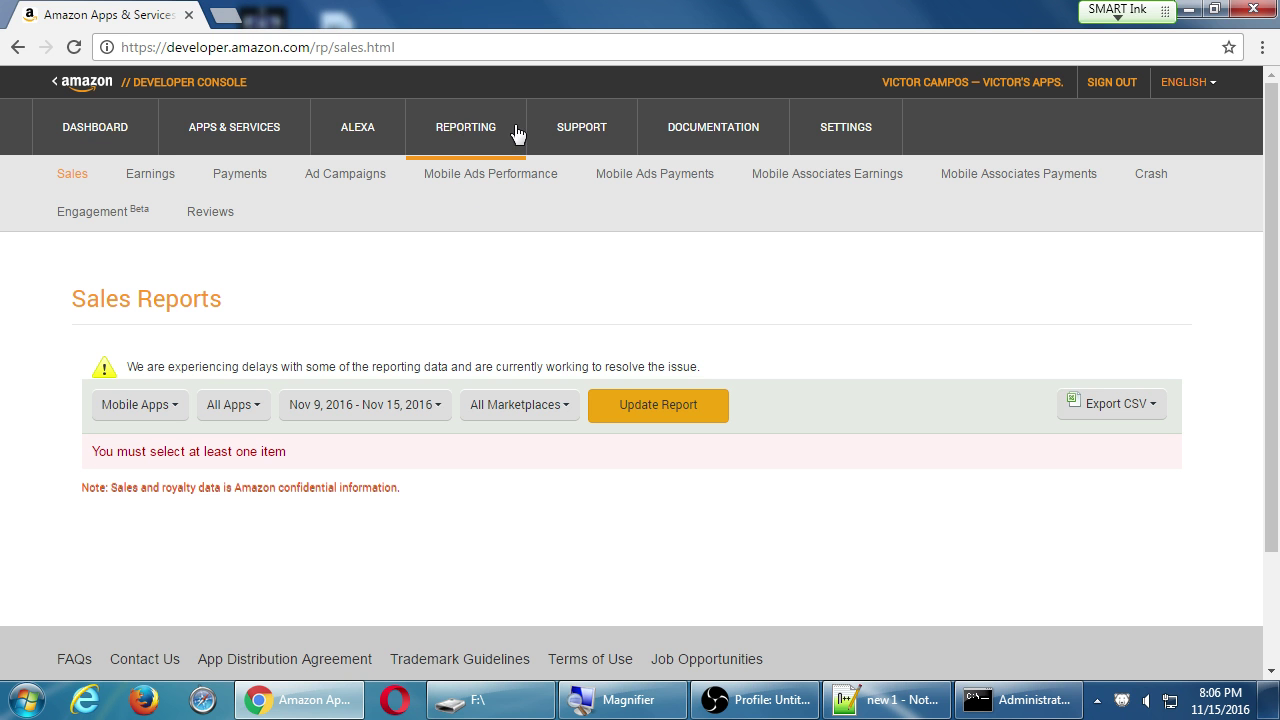
Look over the Appstore Publishing FAQ, then return to Sales Reports.
left_click(563, 128)
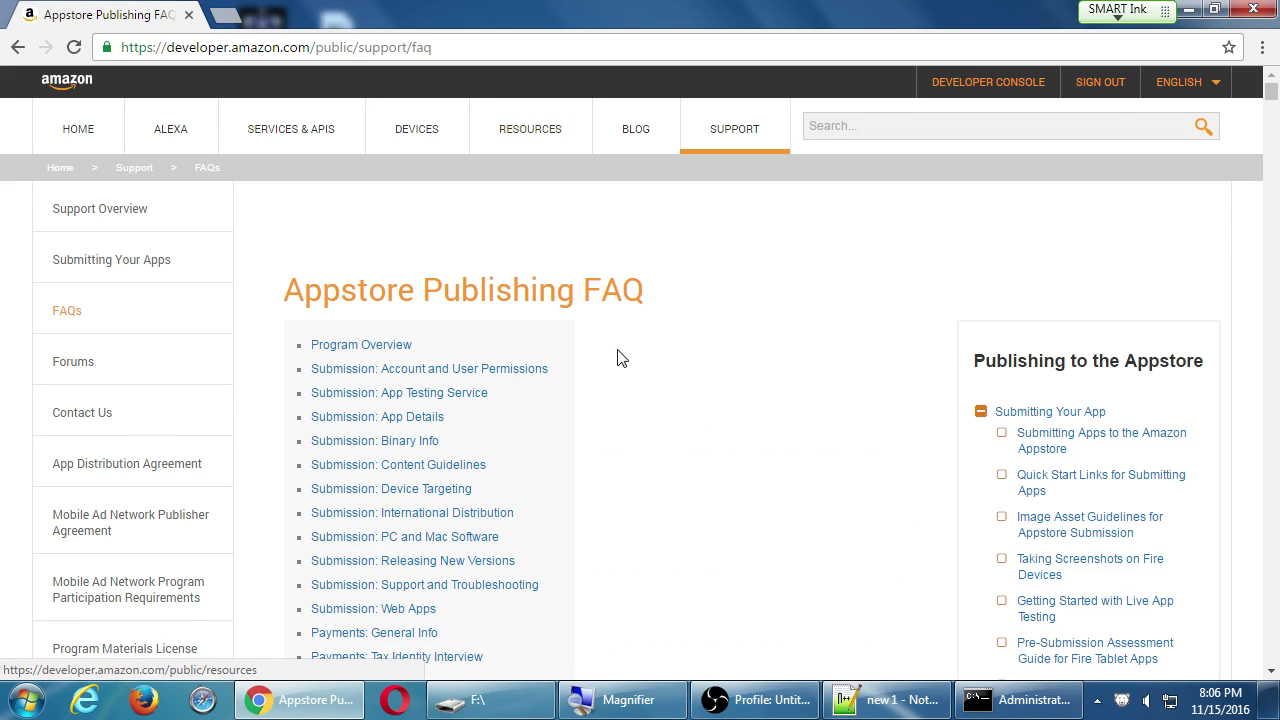
scroll(814, 386, "down", 15)
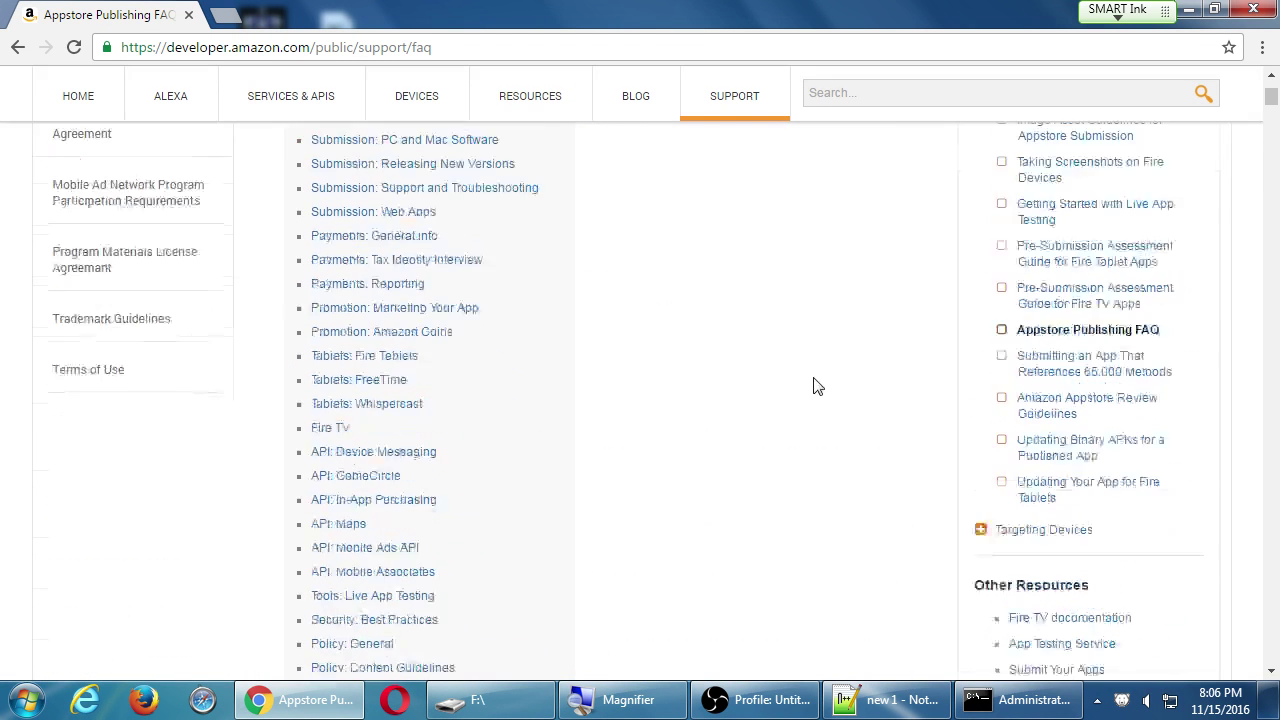
scroll(470, 505, "up", 15)
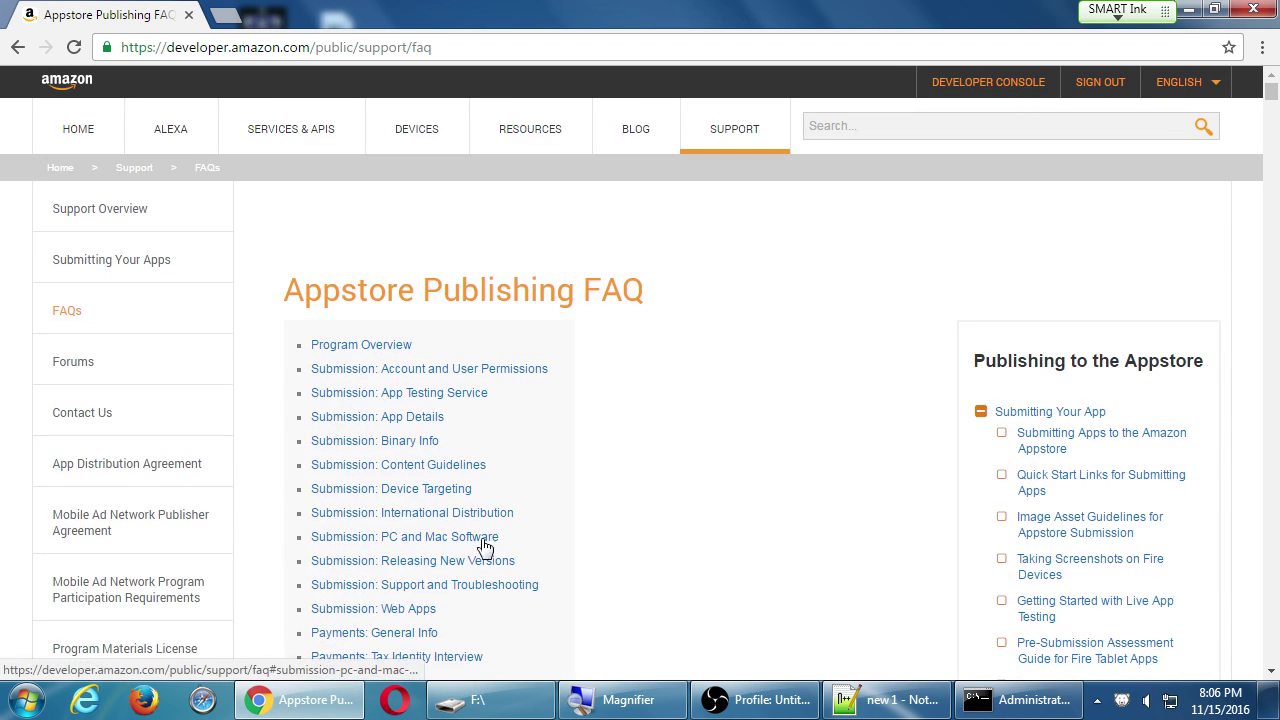
key("alt+Left")
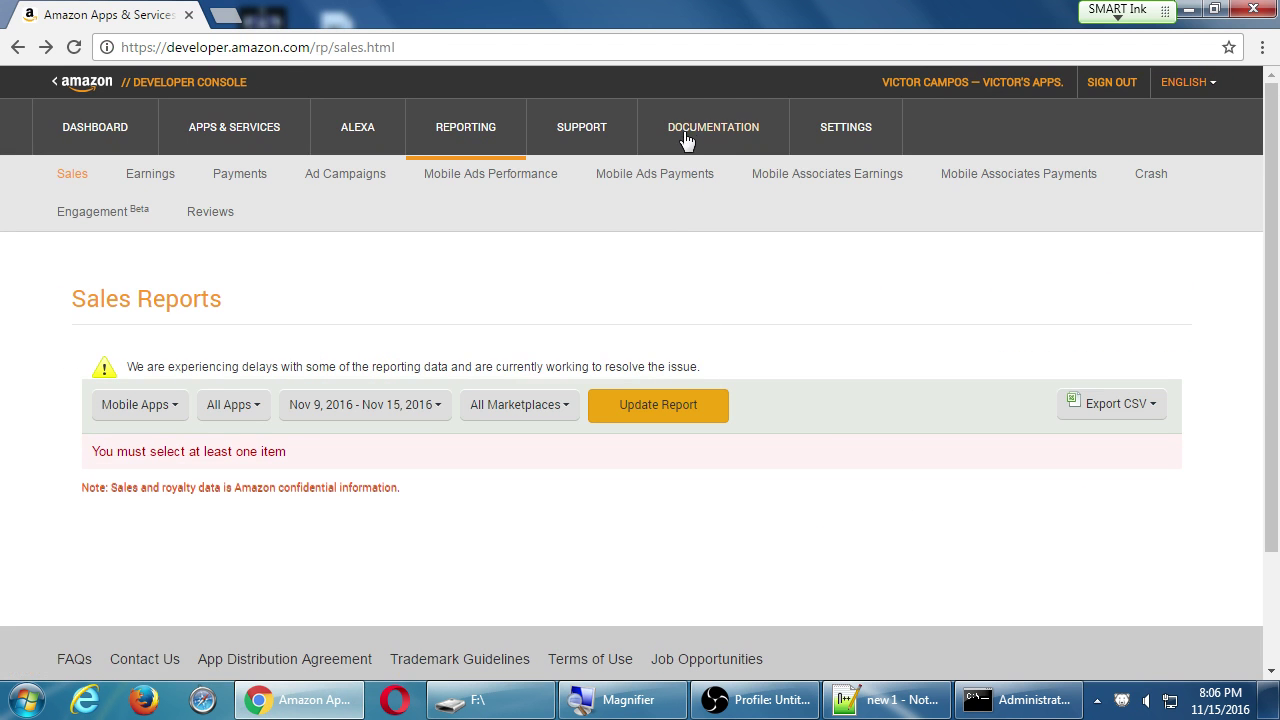
Browse Documentation and the Amazon Drive page's 'by invitation only' heading, then return to the documentation list.
left_click(689, 127)
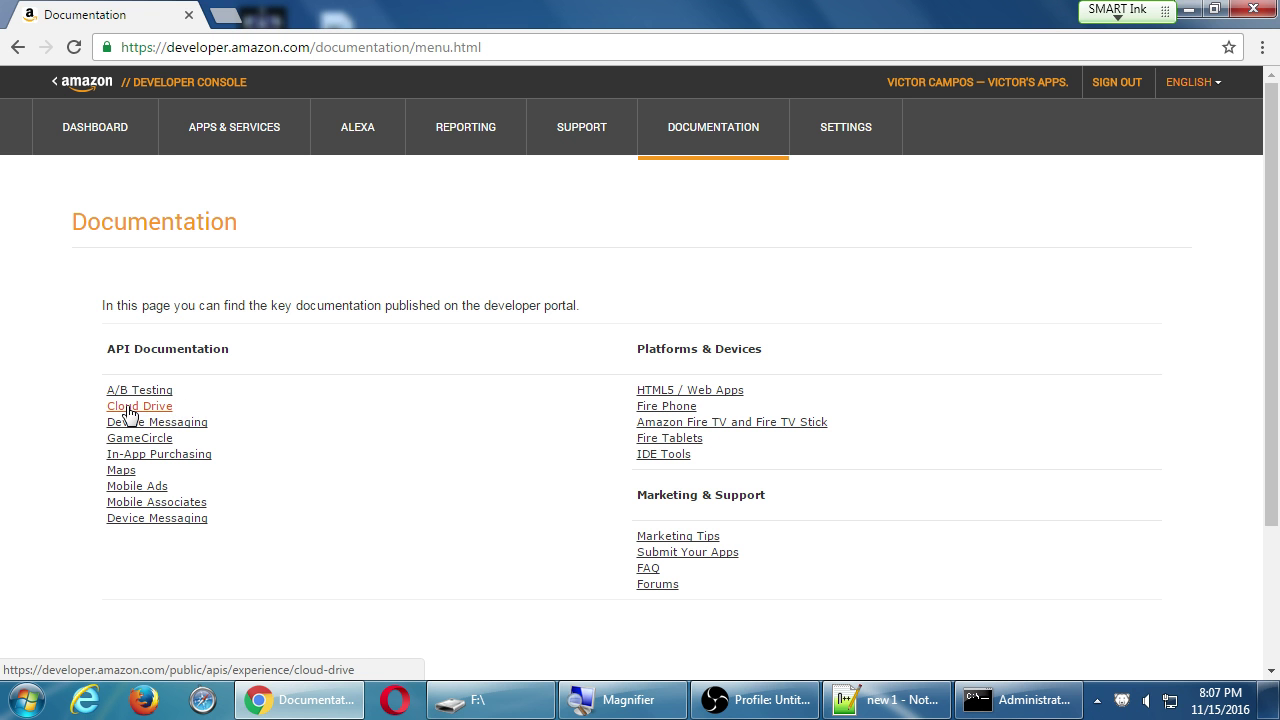
left_click(130, 408)
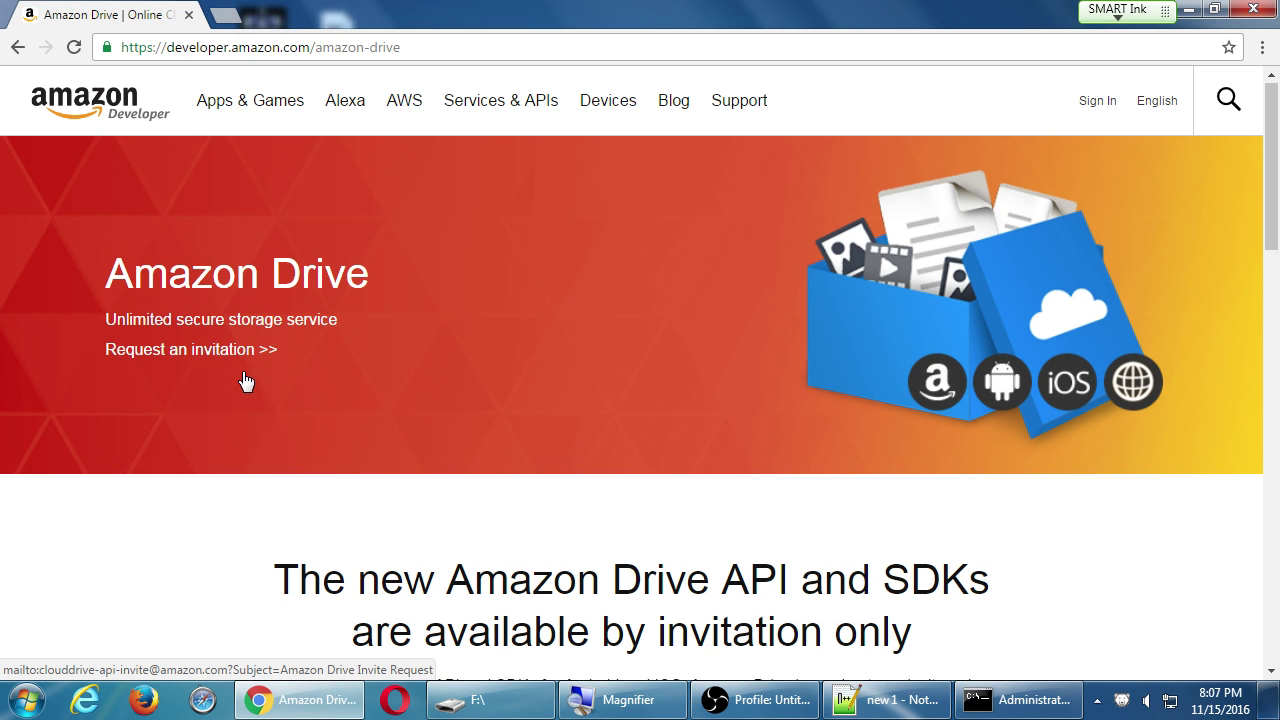
scroll(245, 381, "down", 3)
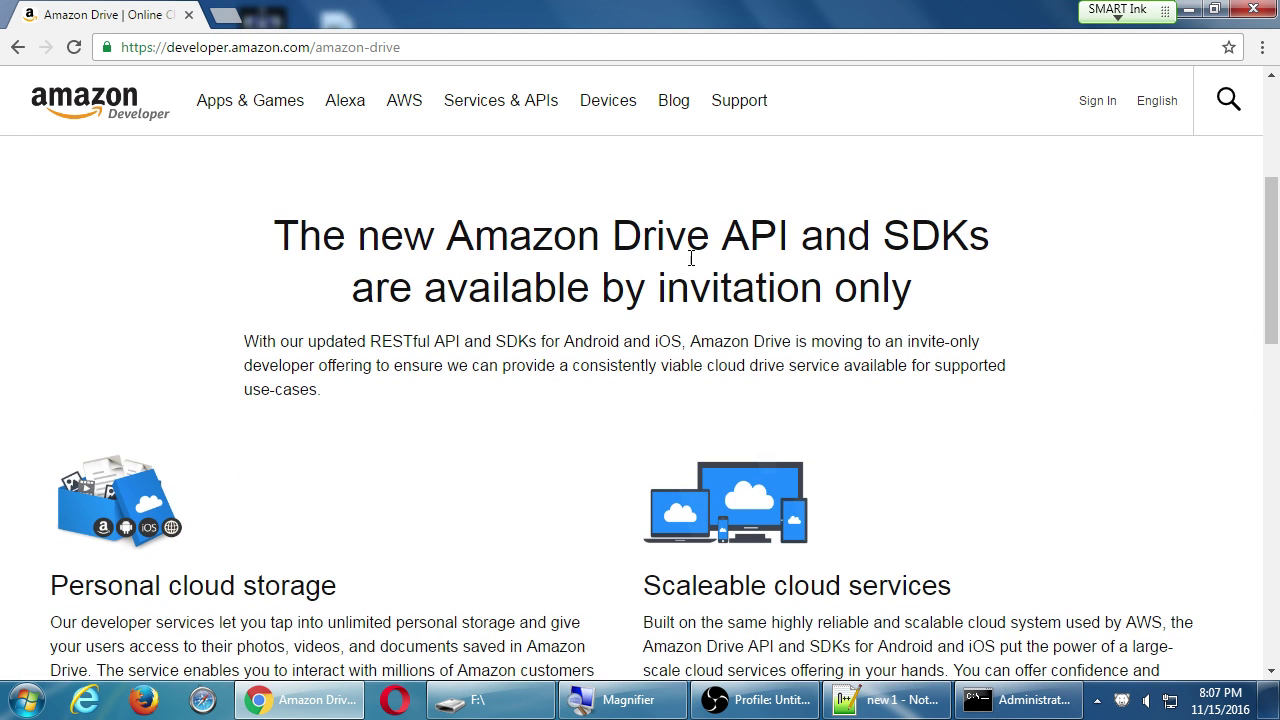
left_click_drag(626, 282, 887, 281)
scroll(343, 437, "down", 4)
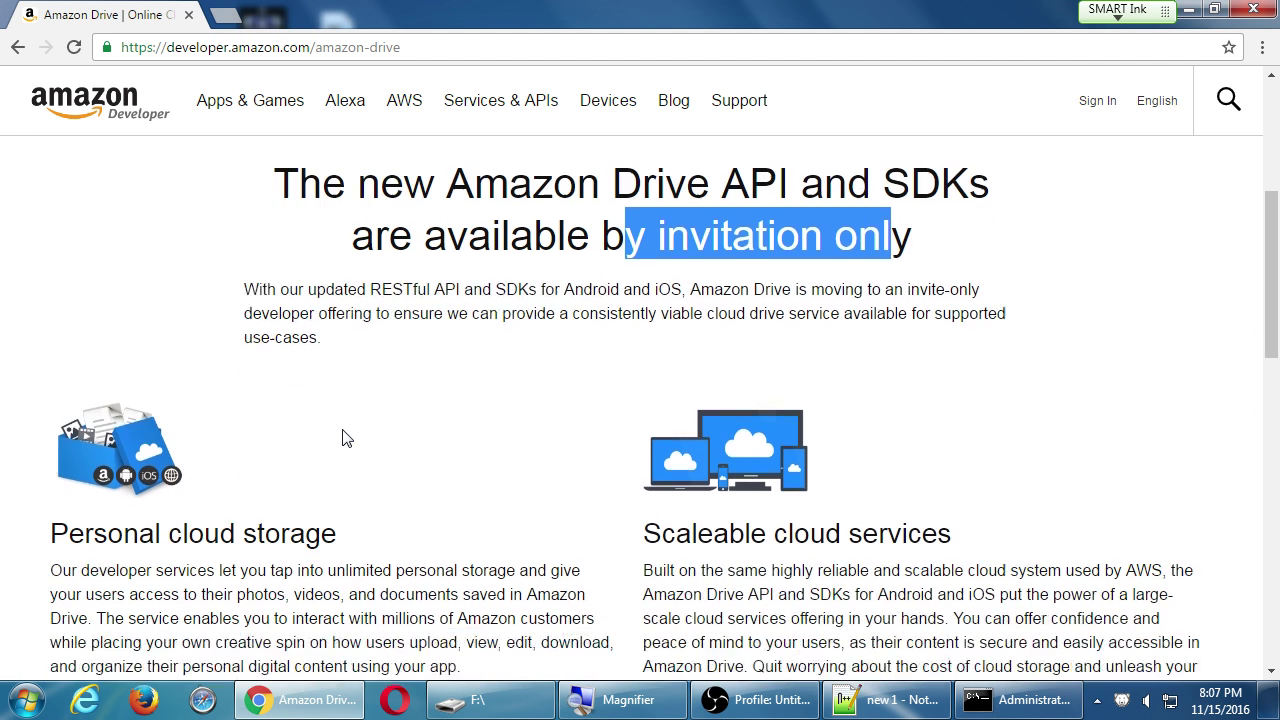
key("alt+Left")
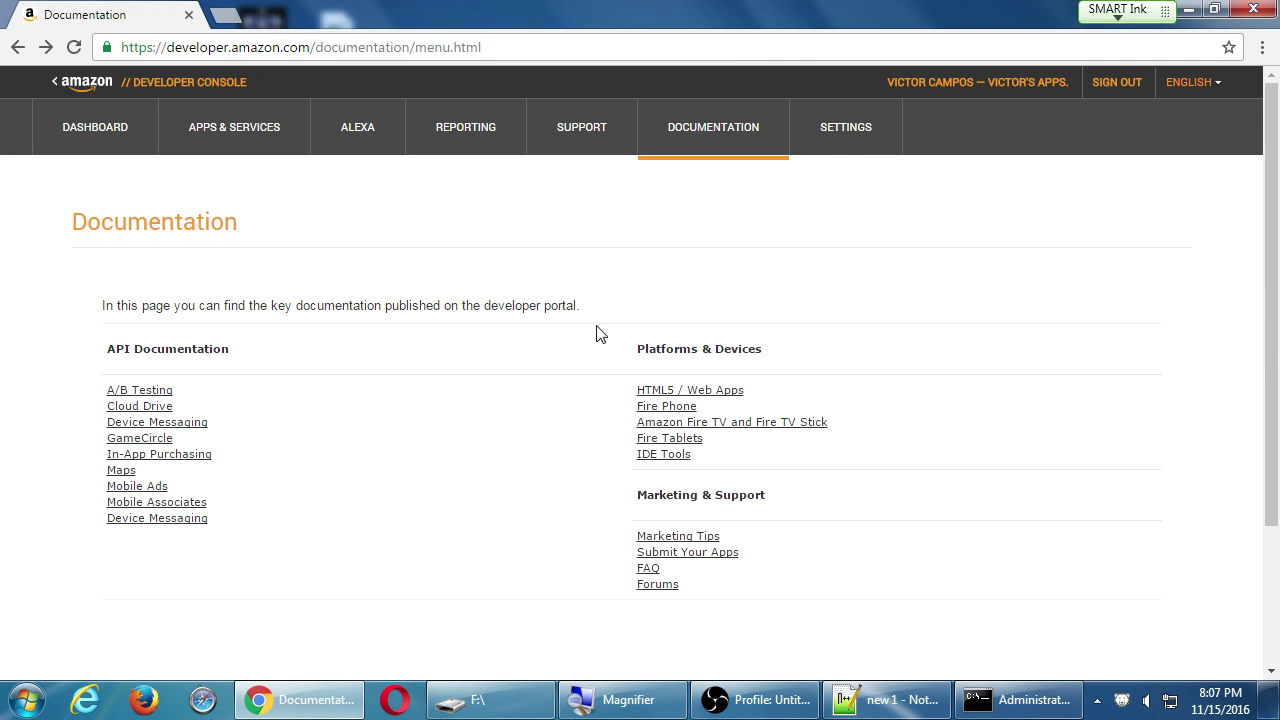
Review My Account details and Advertise Your App email subscriptions, then return to the Dashboard.
left_click(837, 145)
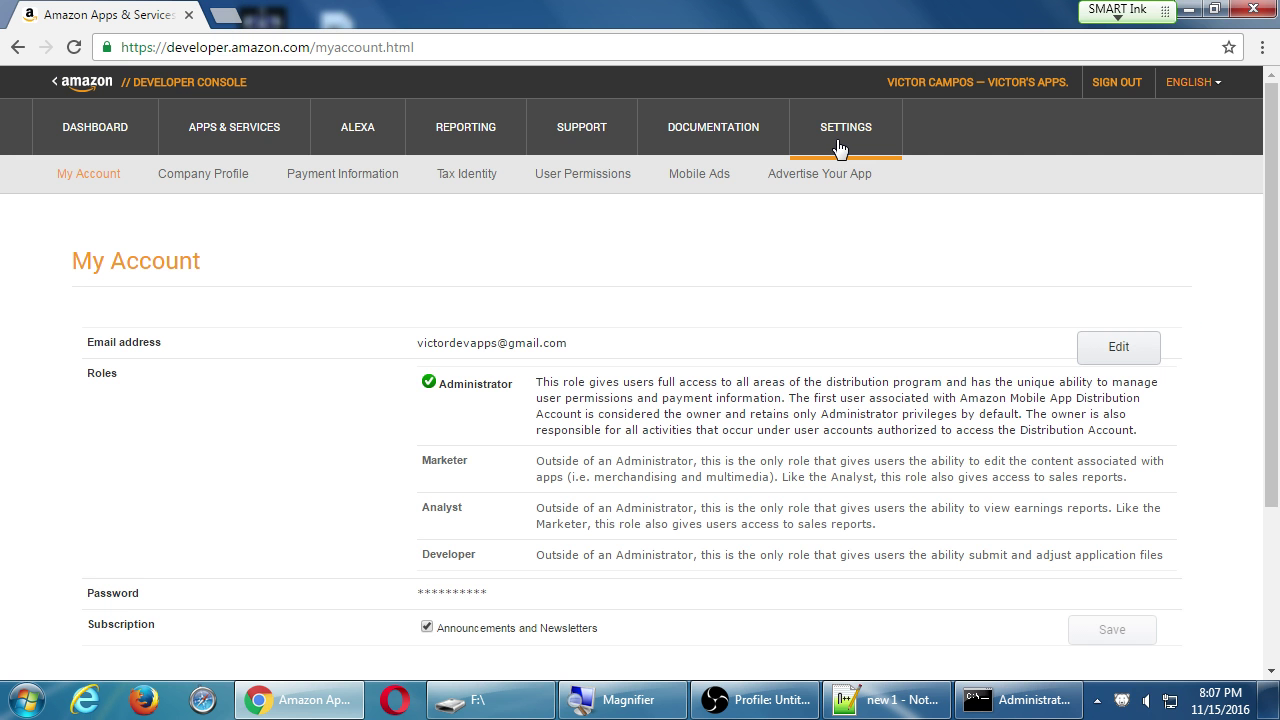
scroll(117, 257, "down", 3)
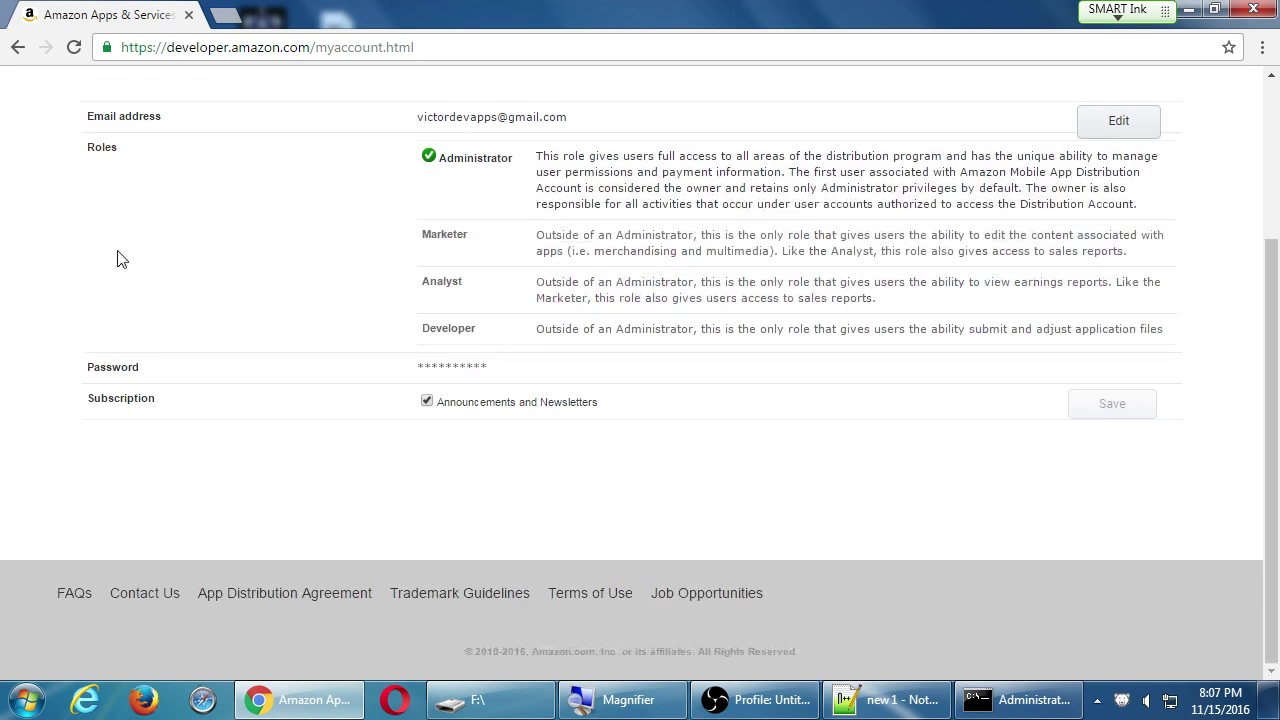
scroll(117, 259, "up", 2)
scroll(117, 259, "up", 1)
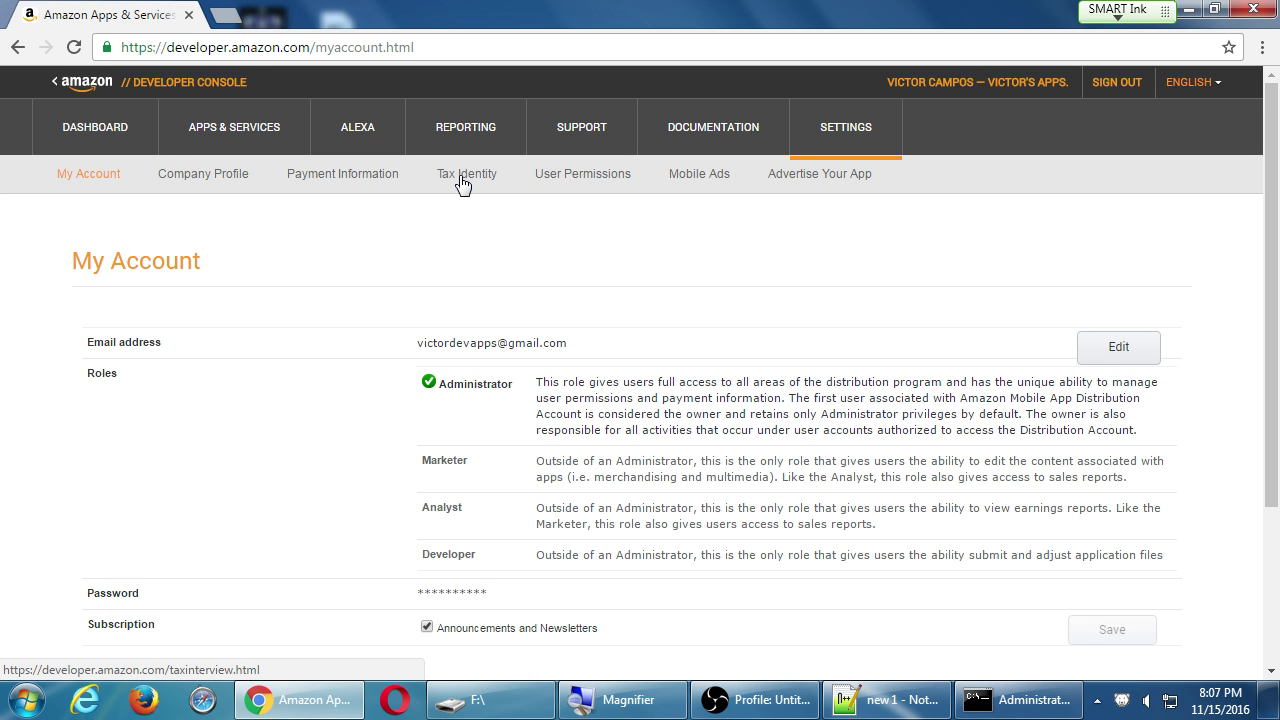
left_click(801, 172)
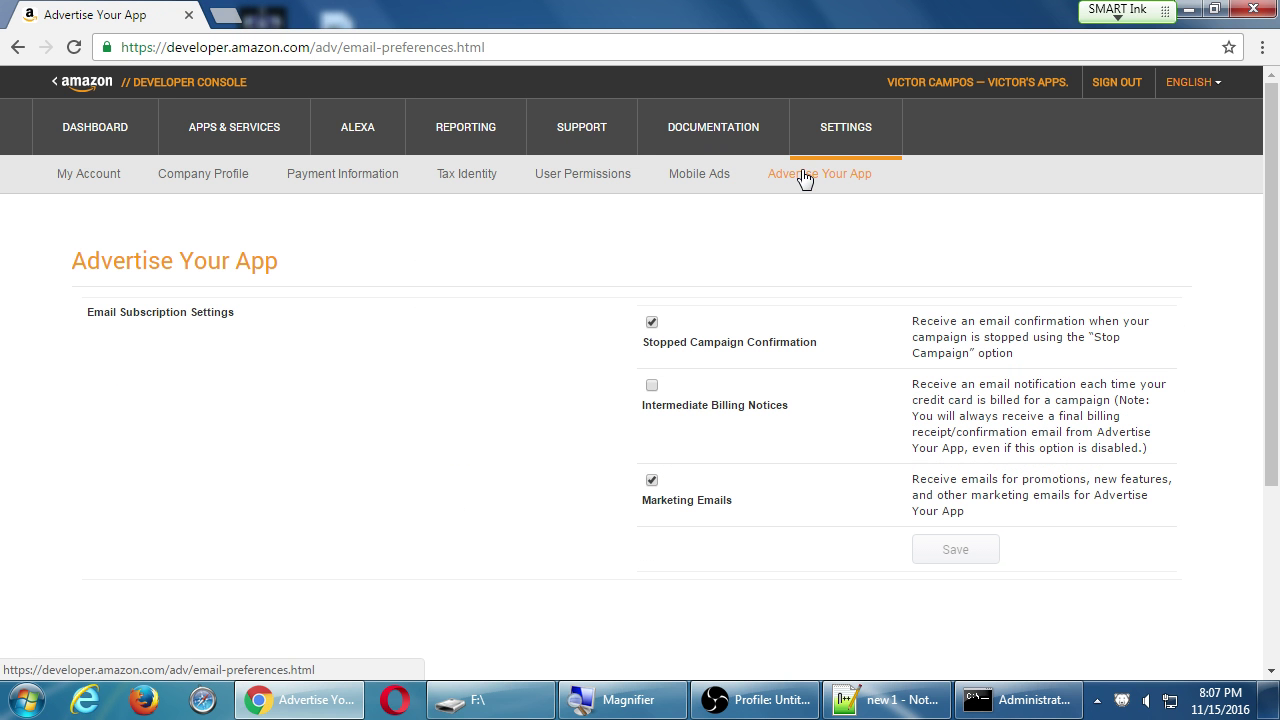
left_click(92, 132)
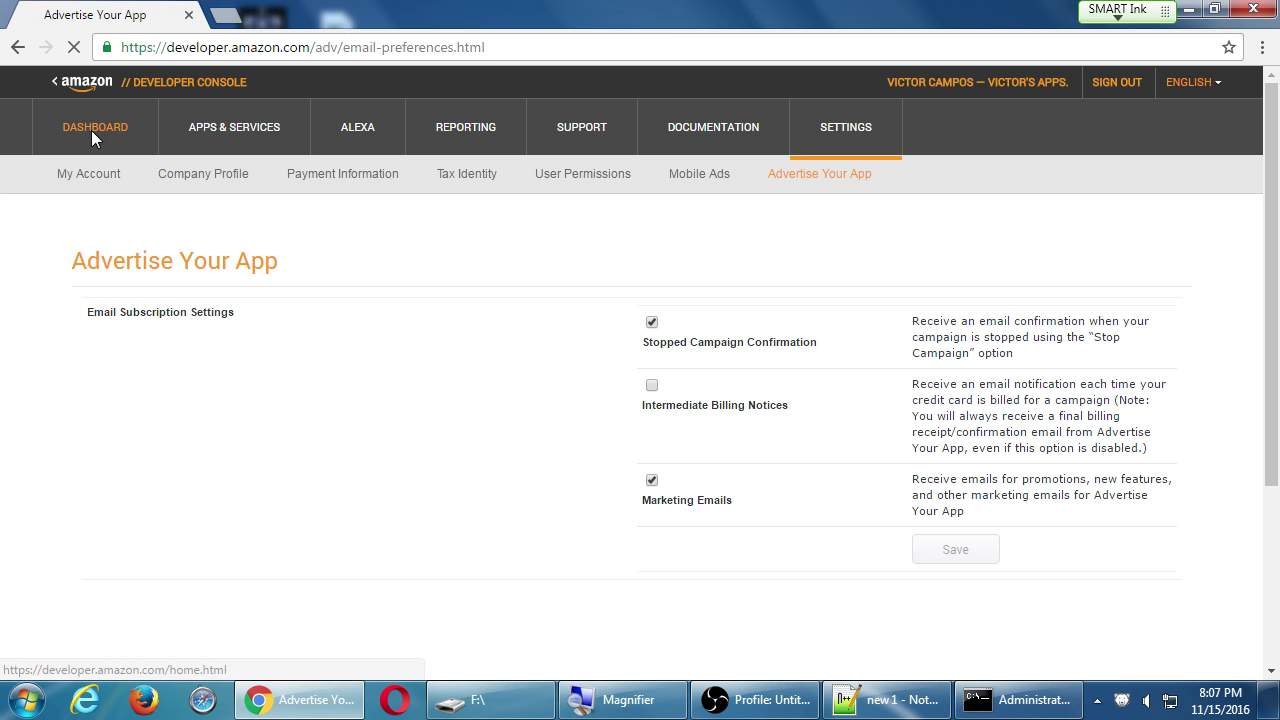
Keep English as the interface language, then start adding a new app from the empty My Apps list.
left_click(1190, 84)
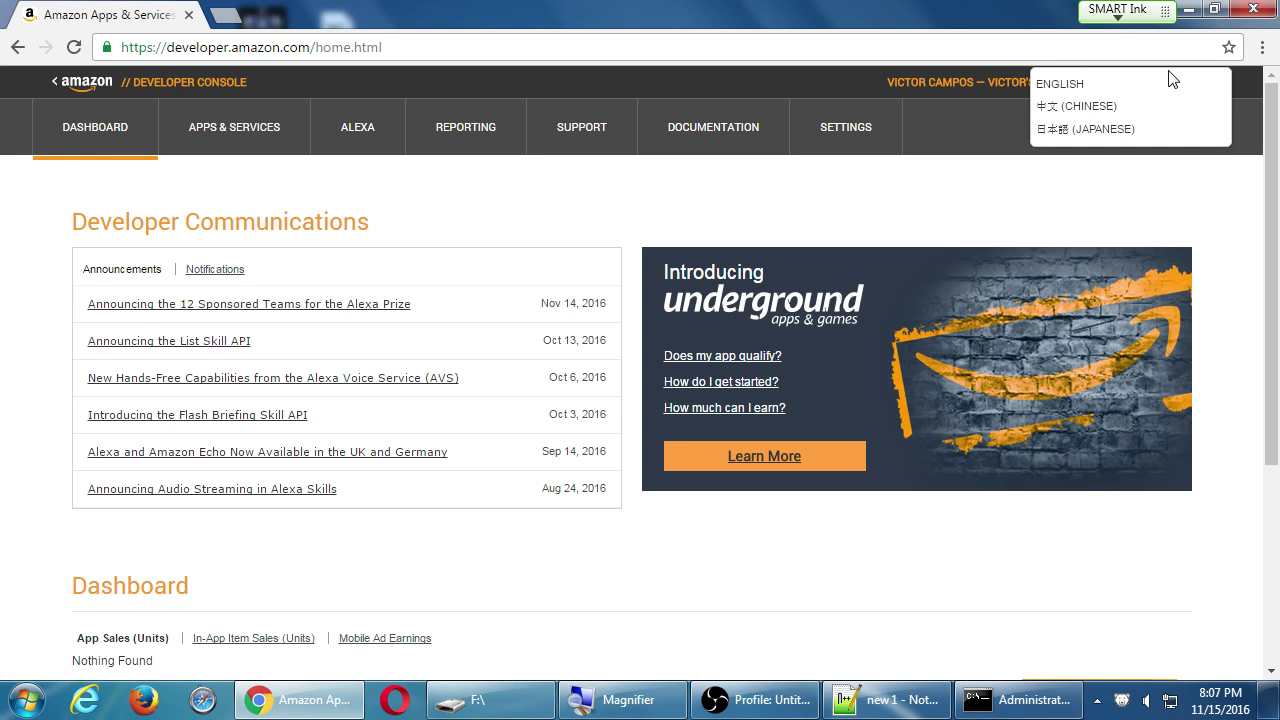
left_click(1114, 82)
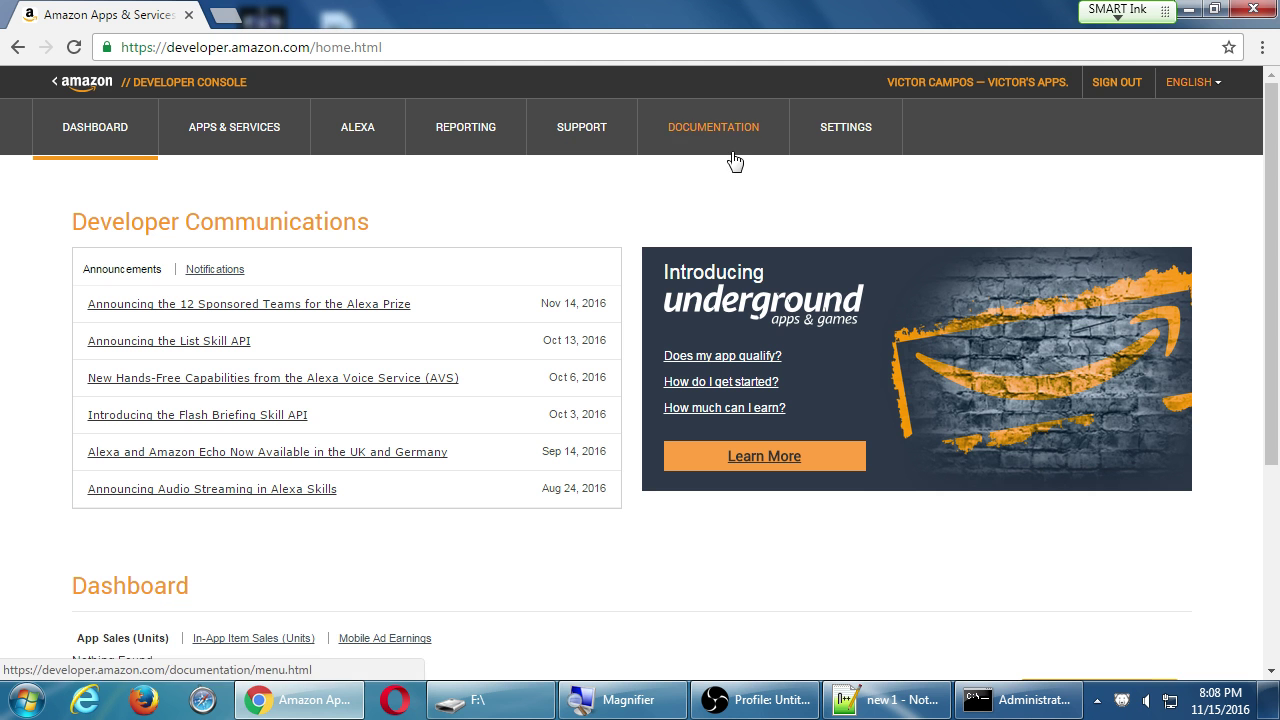
scroll(729, 197, "down", 3)
scroll(729, 197, "up", 3)
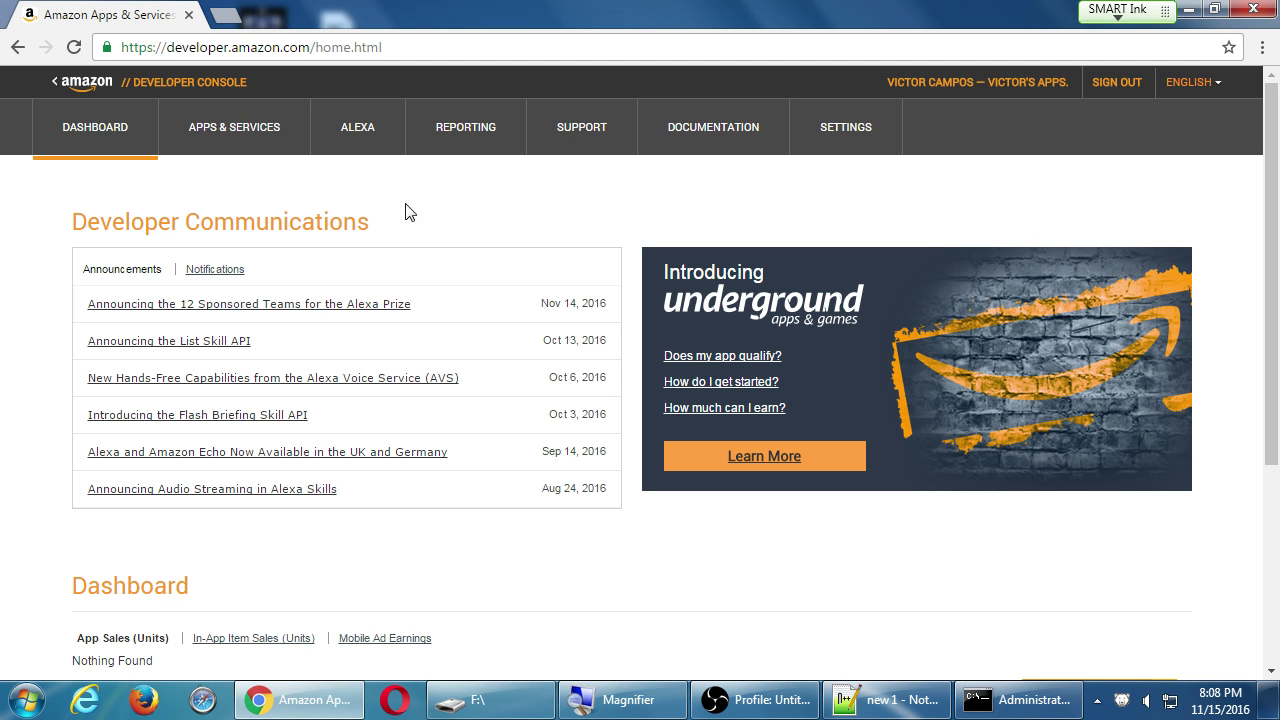
left_click(226, 133)
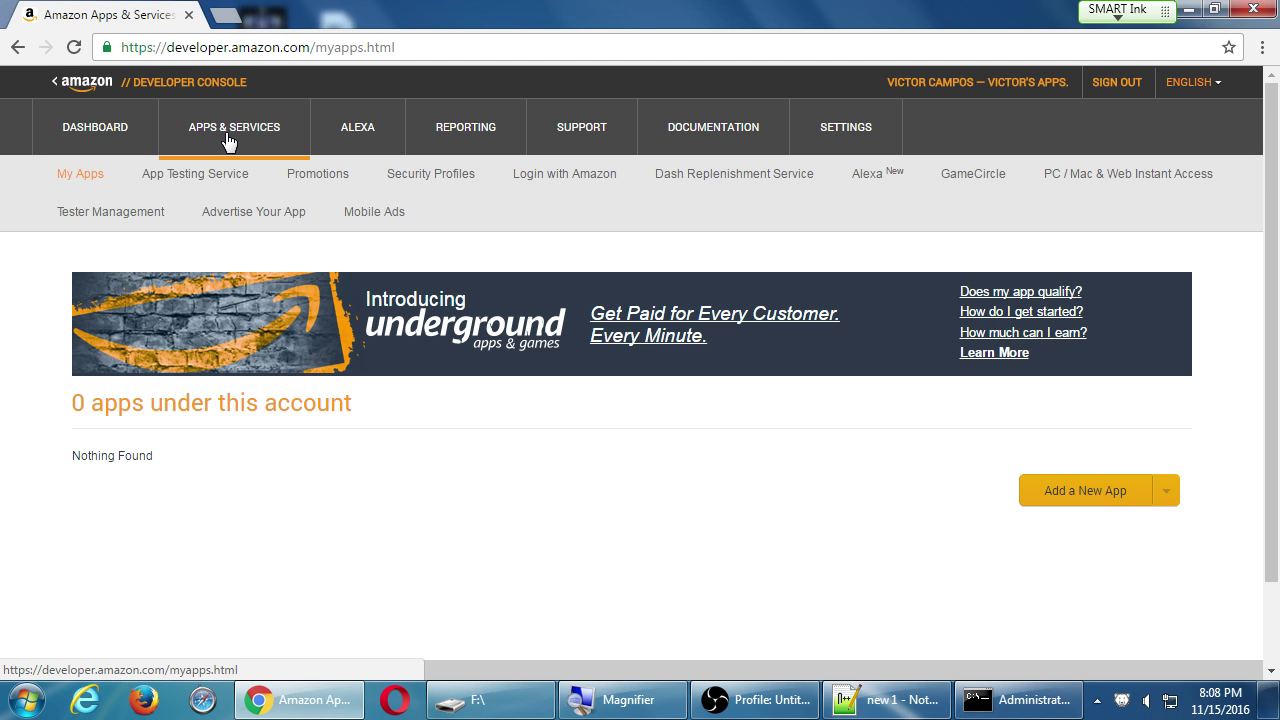
left_click(1061, 494)
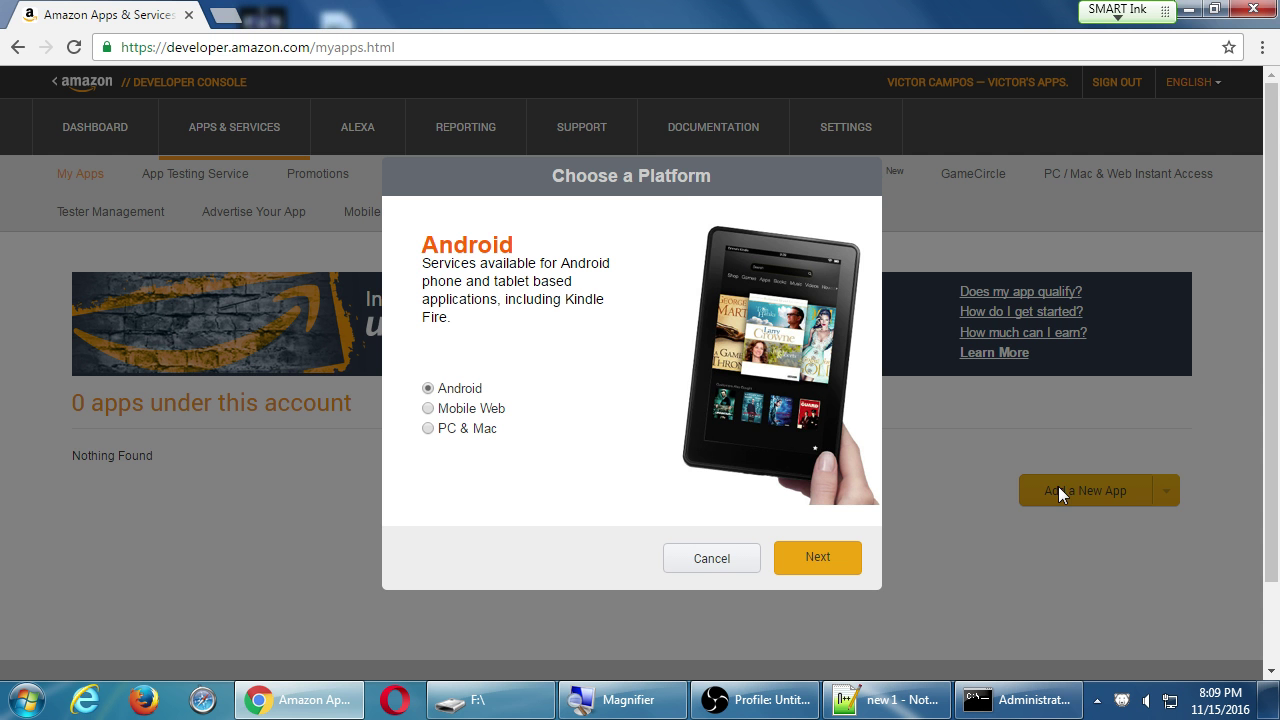
Bring the Administrator command prompt window to the front.
left_click(995, 698)
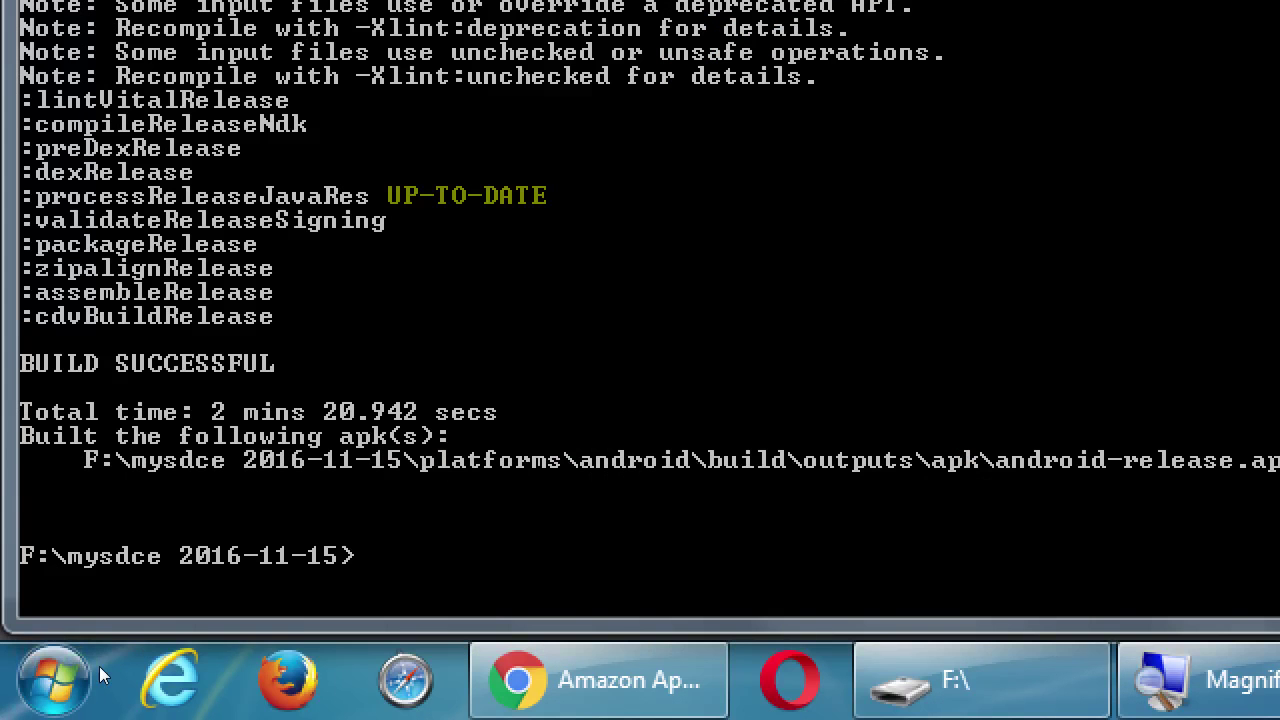
Leave 'taco platform add macos' unrun at the prompt and switch back to Chrome.
type("taco platform add windows")
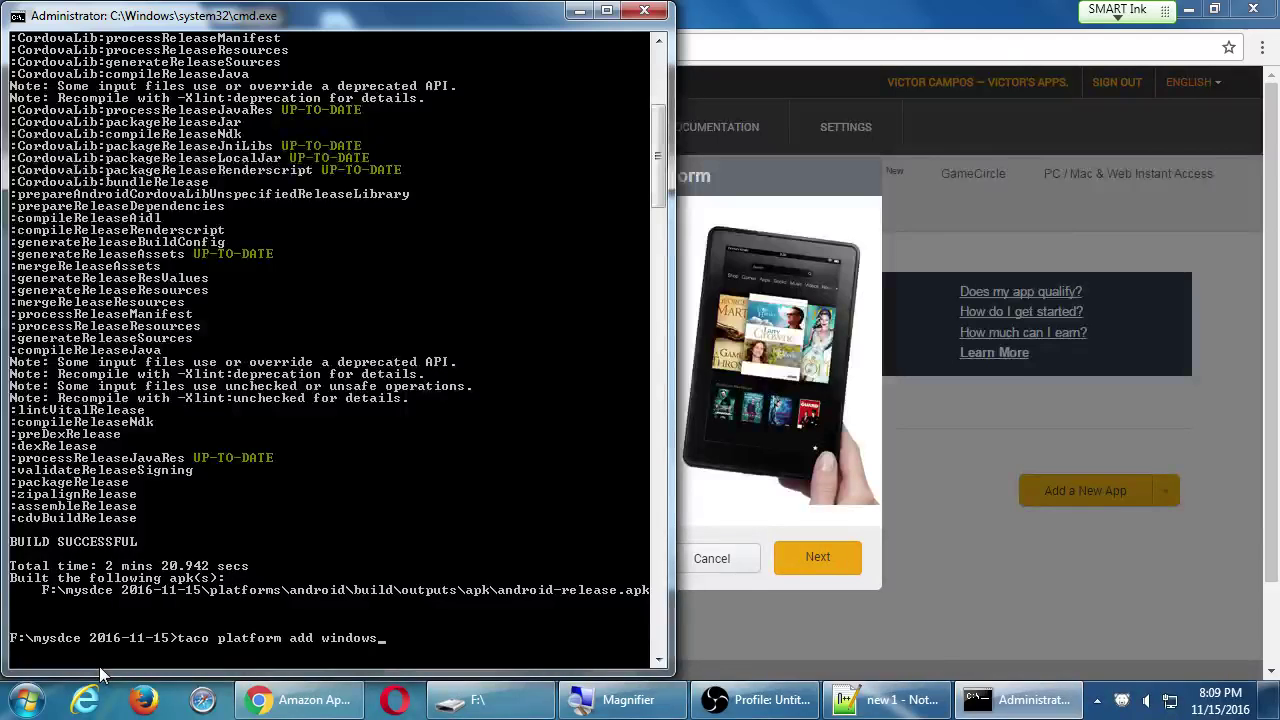
key("BackSpace")
key("BackSpace")
key("BackSpace")
key("BackSpace")
key("BackSpace")
key("BackSpace")
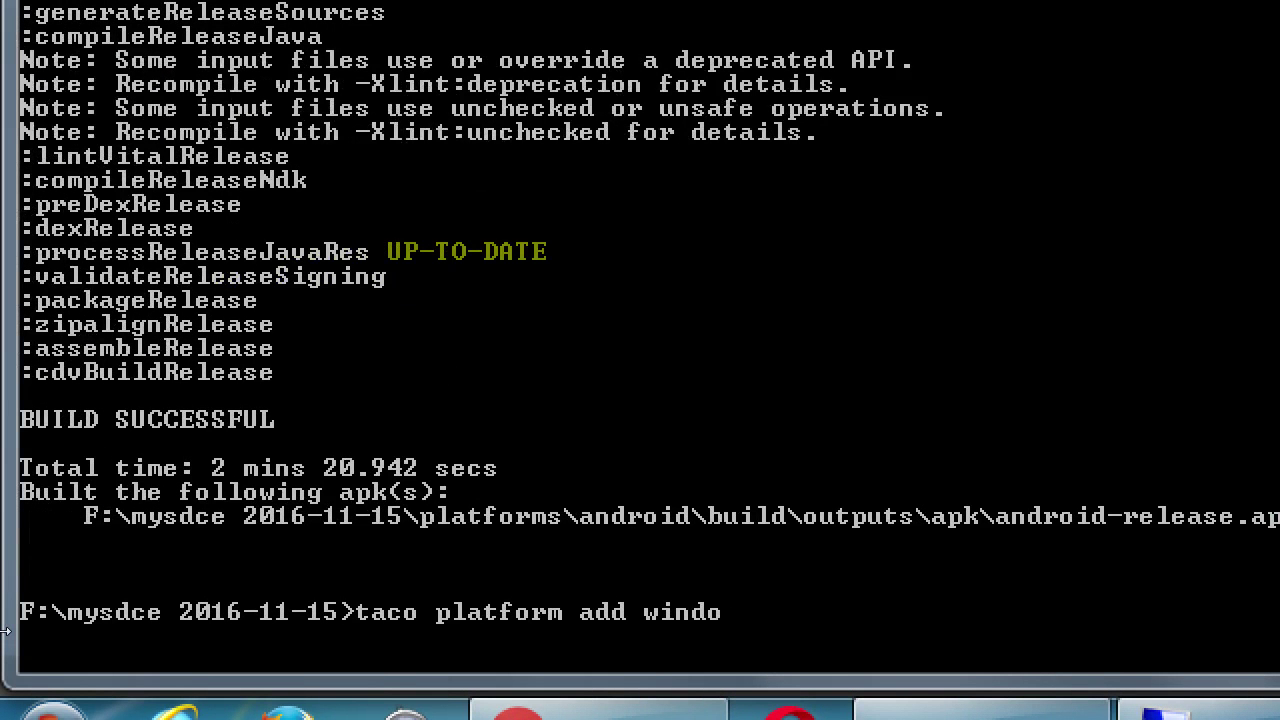
key("BackSpace")
type("macos")
key("super+minus")
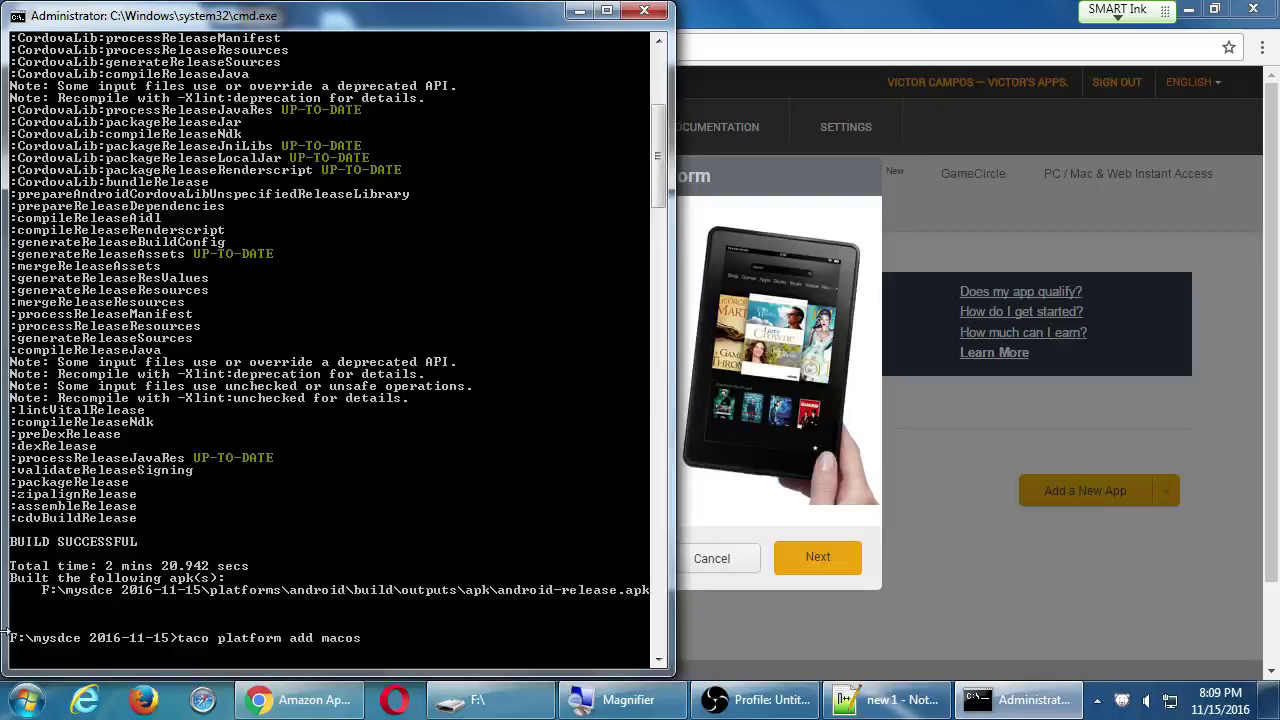
key("alt+Tab")
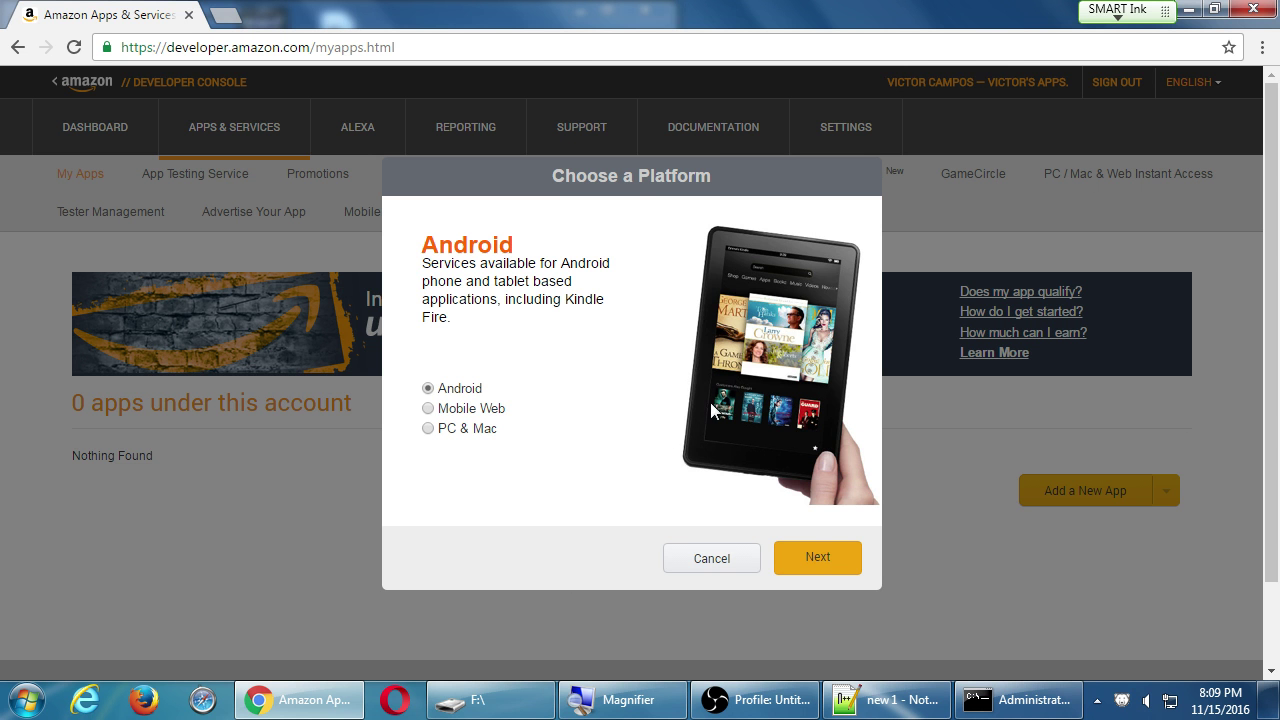
Choose Android as the platform and continue to the New App Submission form.
left_click(460, 408)
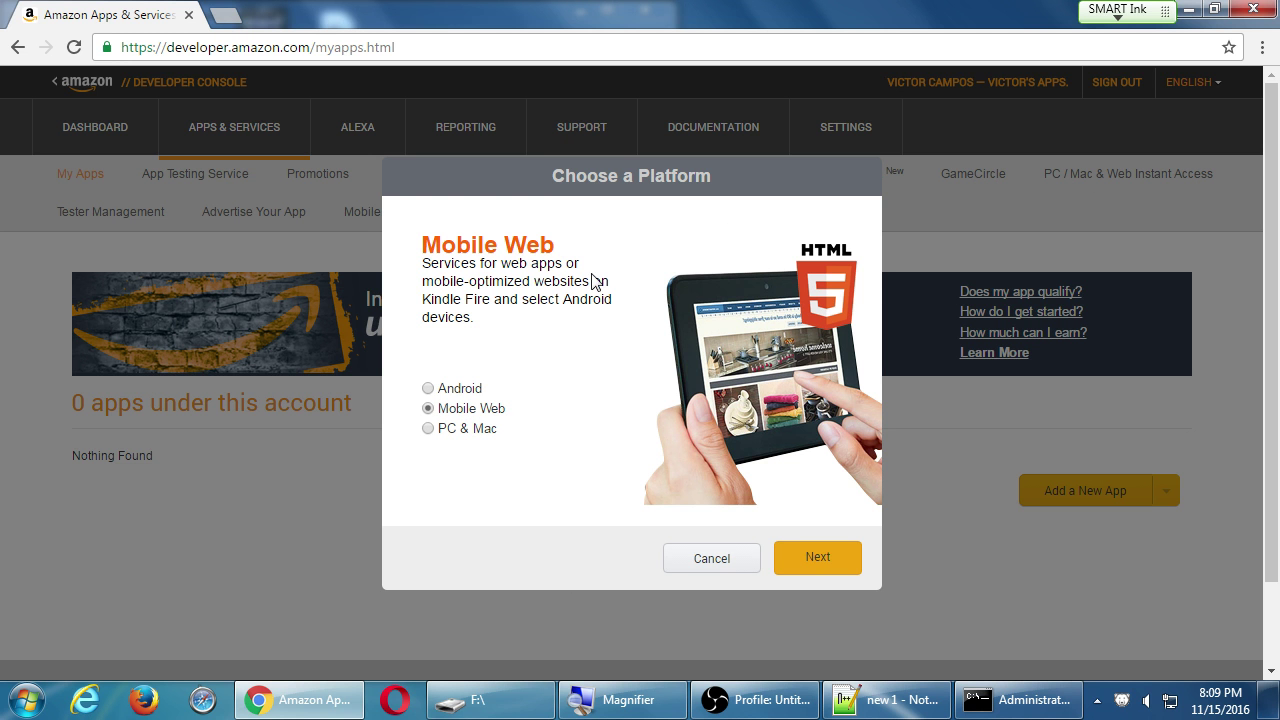
left_click(469, 393)
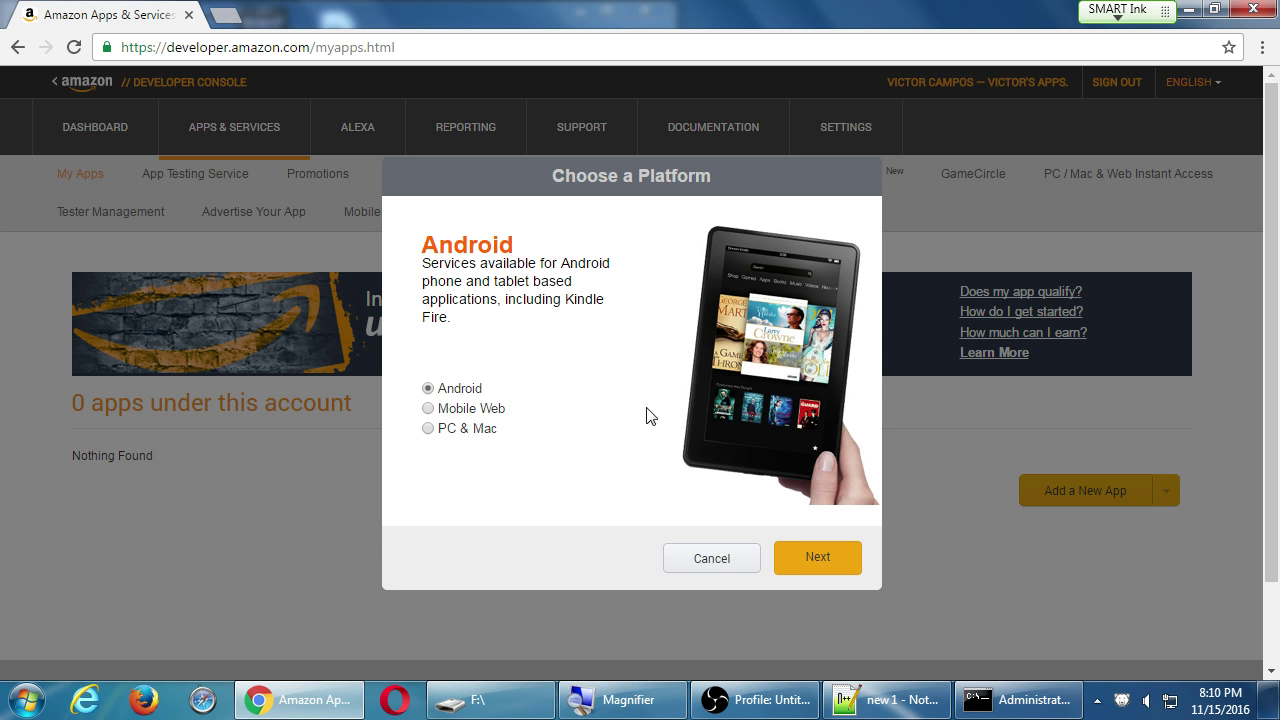
left_click(816, 557)
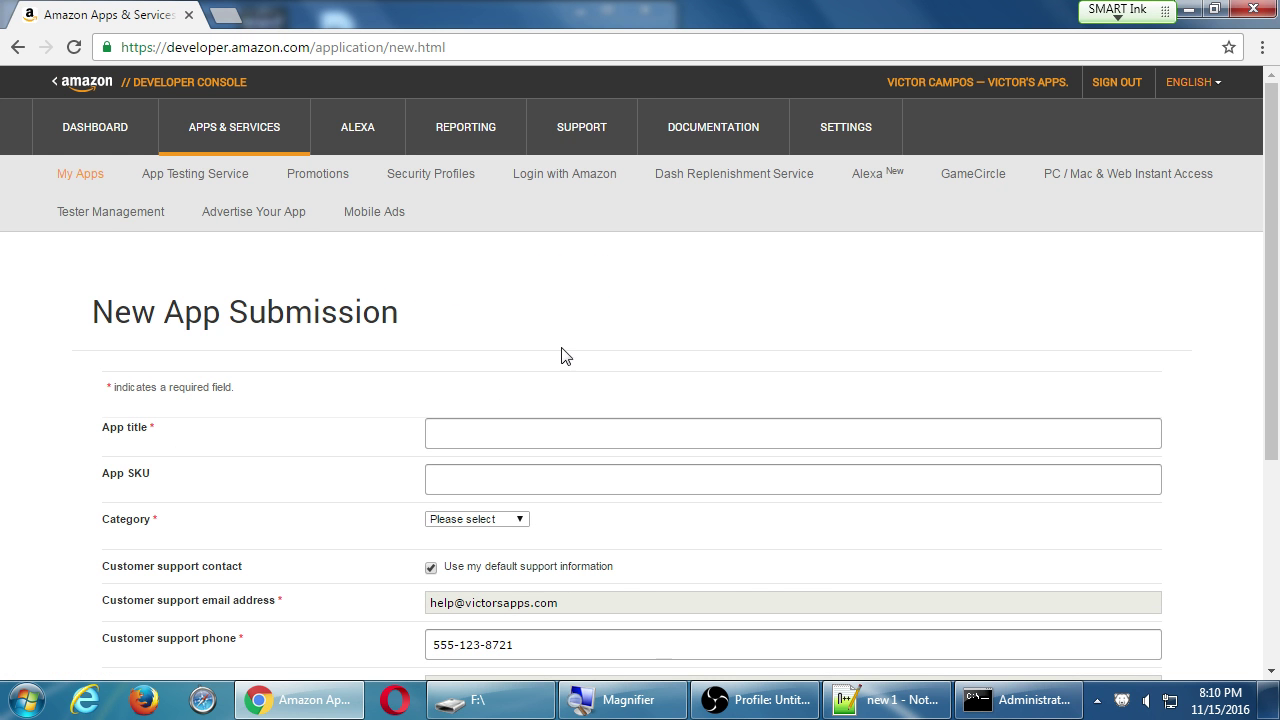
Enter 'mySDCE Camposs' as the App title and move on to App SKU.
scroll(517, 400, "down", 2)
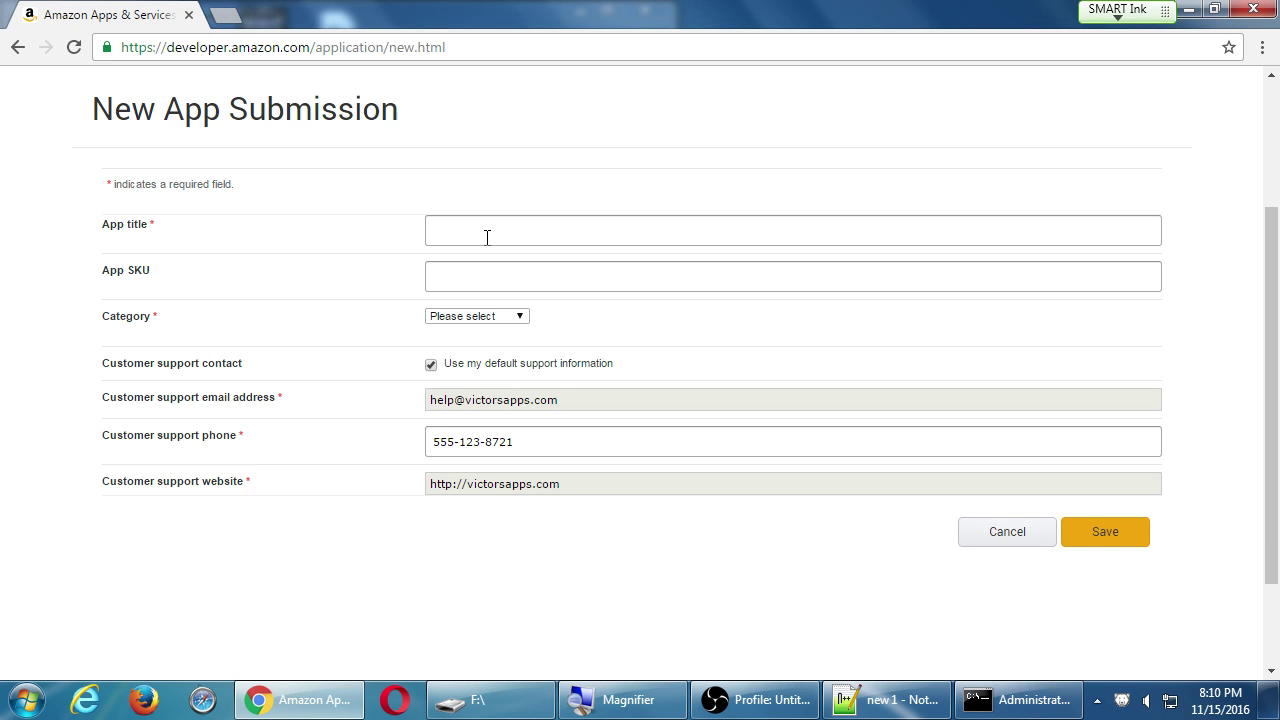
left_click(486, 237)
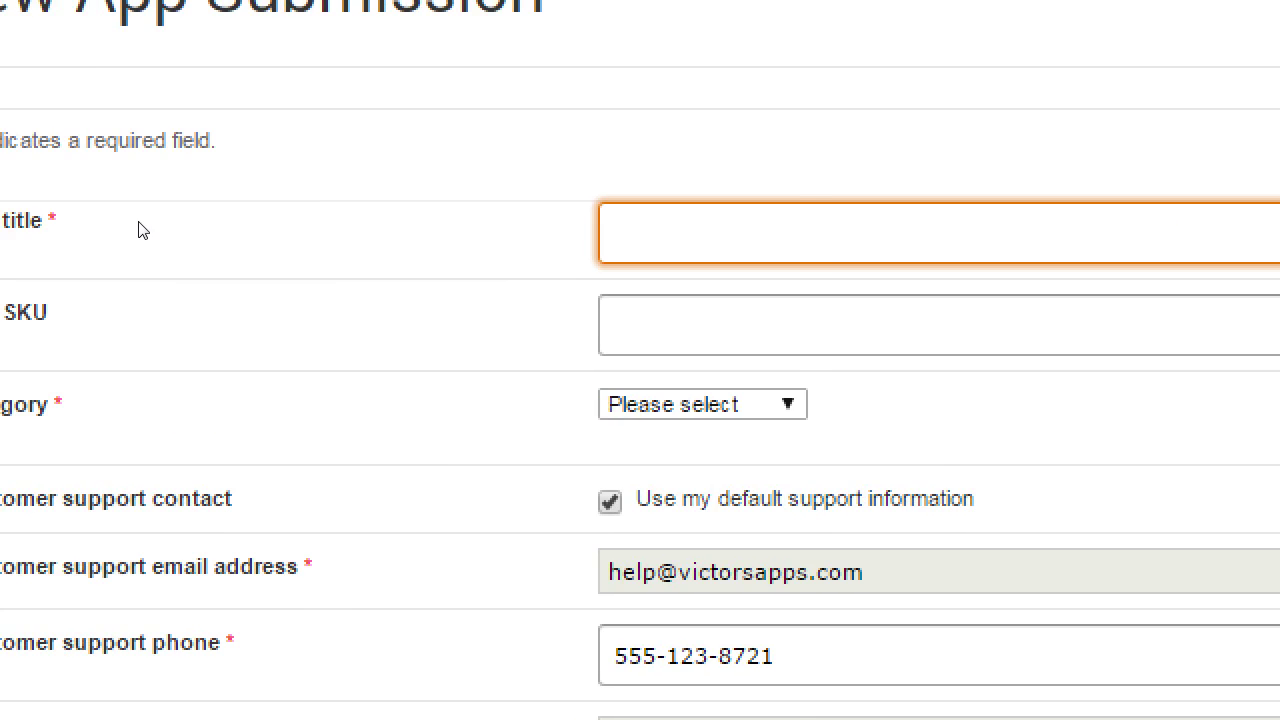
type("mySDCE ")
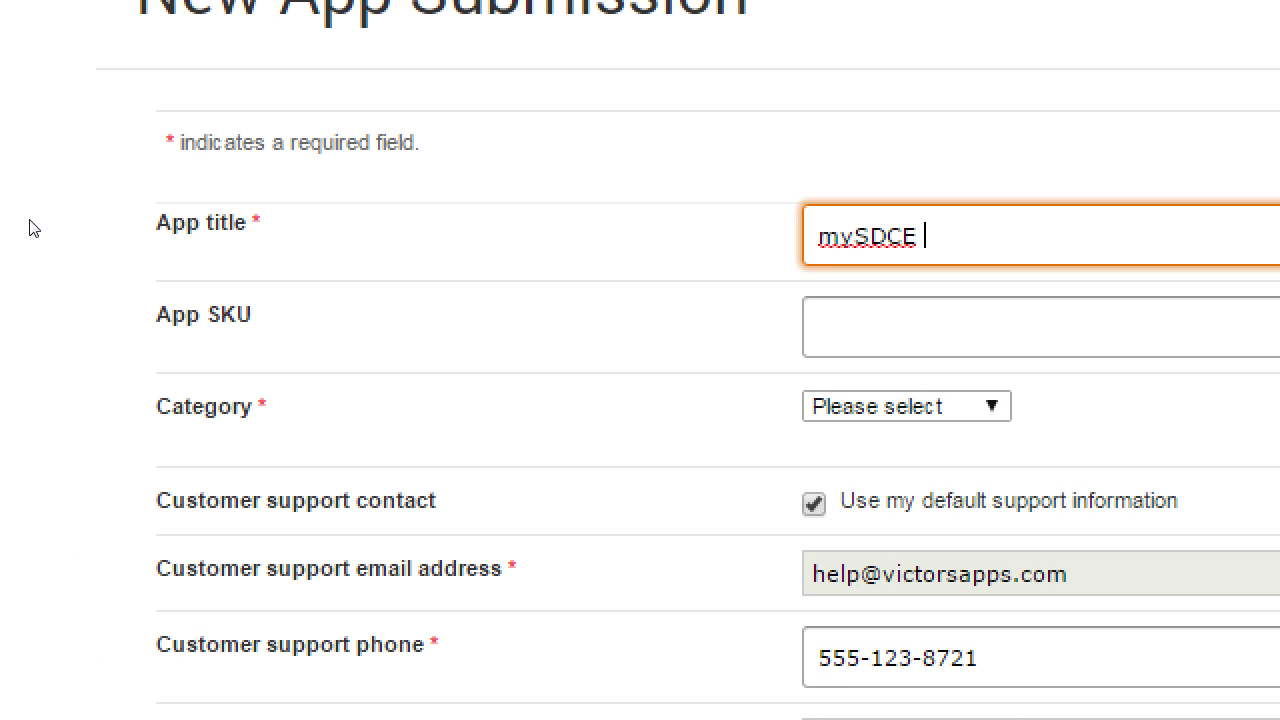
type("Camposs")
key("Tab")
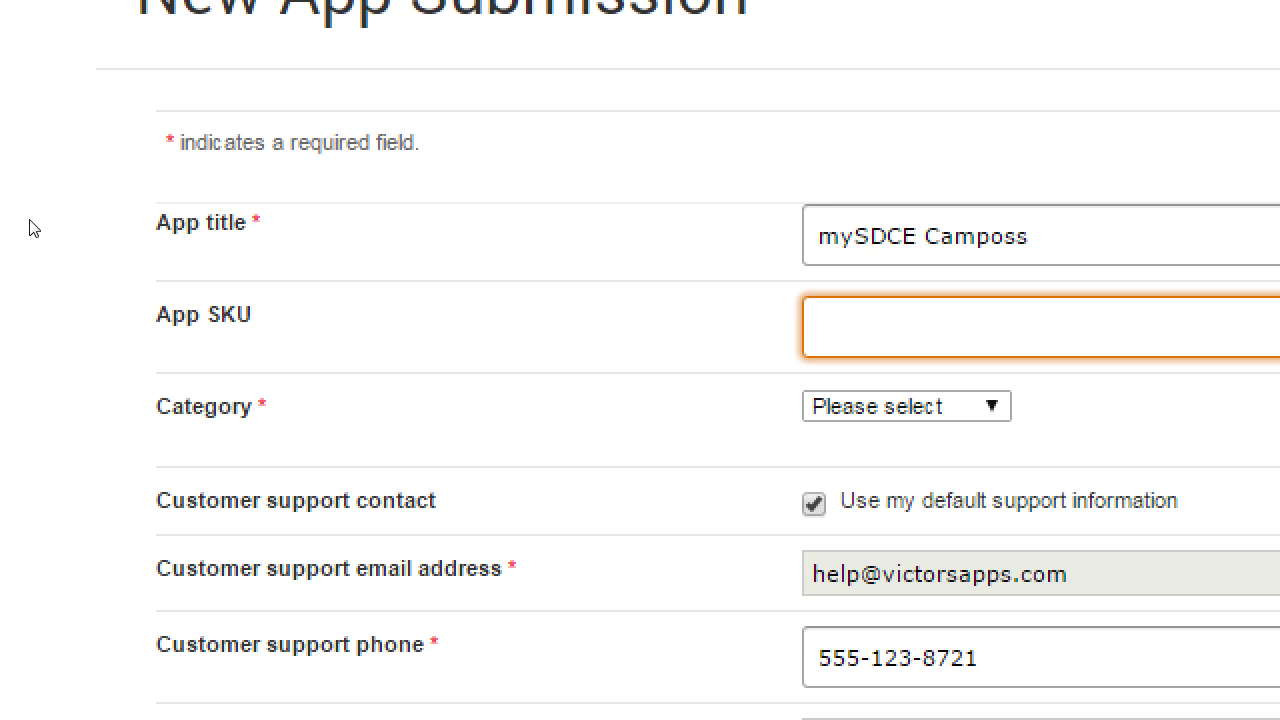
Try out SKU values app1, ga-a-01 and edu01 in the App SKU field.
type("app1")
key("BackSpace")
key("BackSpace")
key("BackSpace")
key("BackSpace")
type("g")
type("a-")
type("a-01")
key("Left")
key("Left")
key("Left")
key("Left")
key("shift+Right")
type("b")
key("ctrl+a")
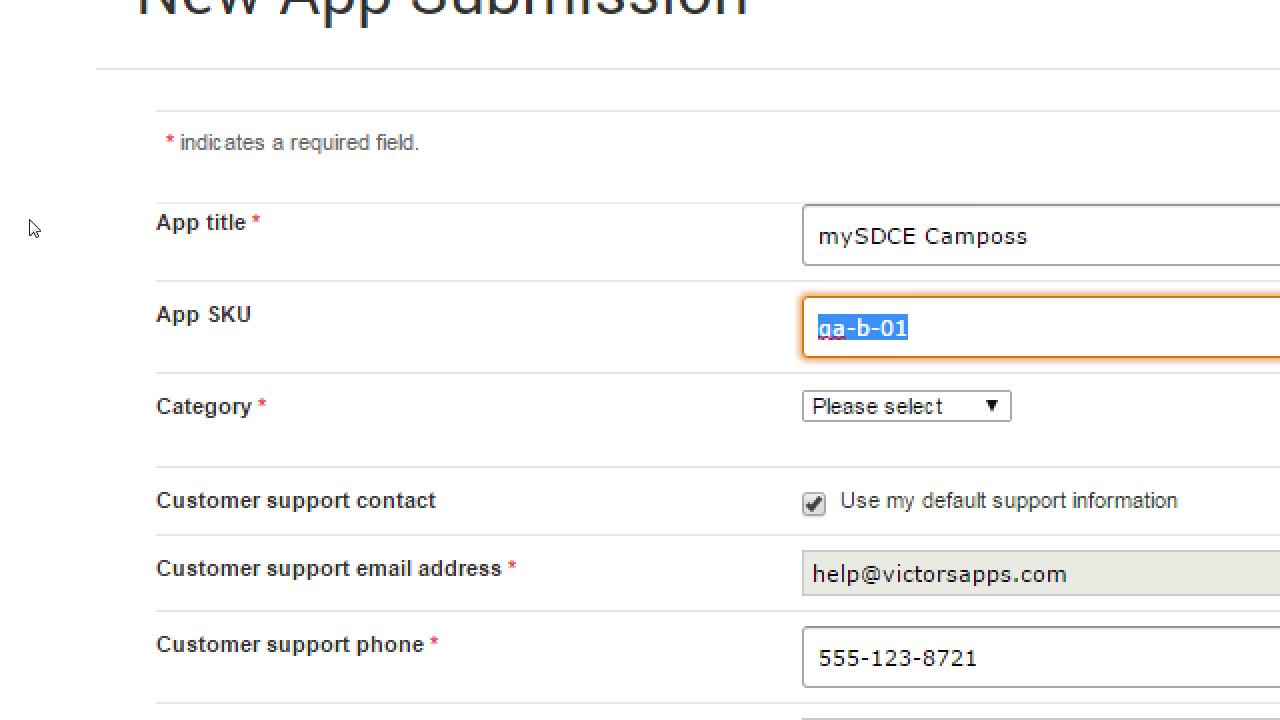
type("edu01")
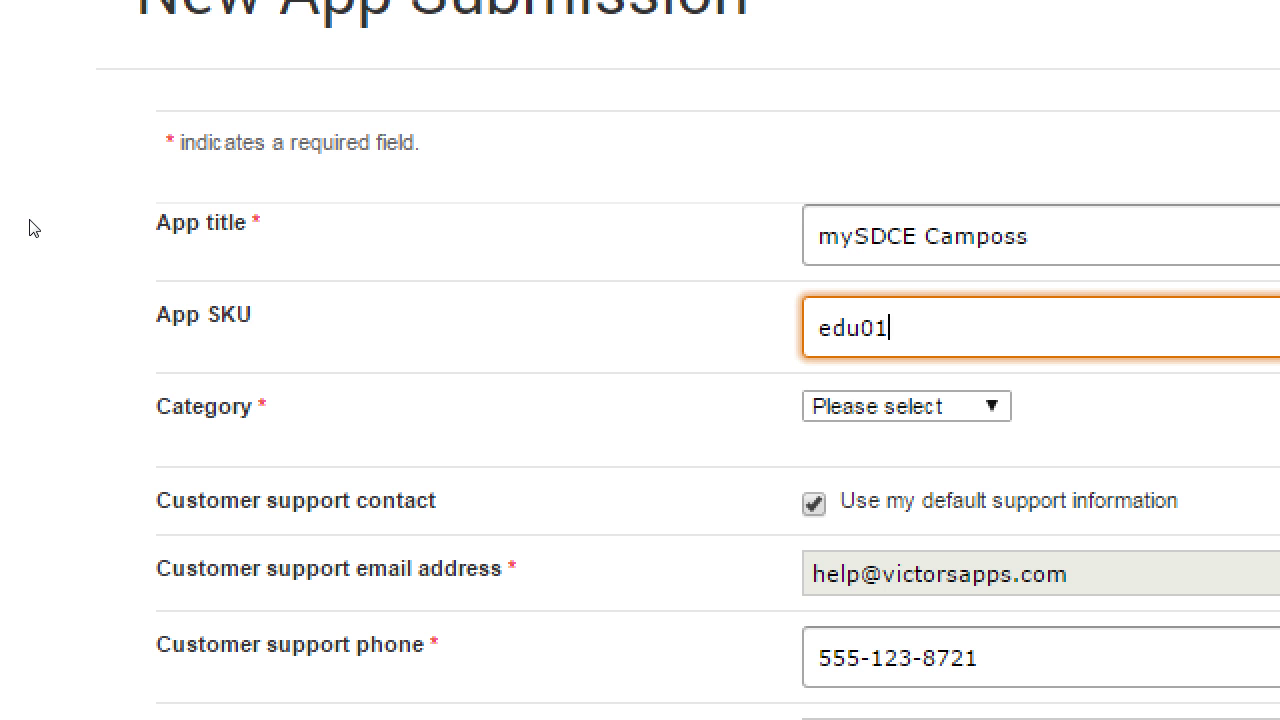
Settle the App SKU on mysdce-1 and bring up the F: drive folder.
key("BackSpace")
key("BackSpace")
key("BackSpace")
key("BackSpace")
key("BackSpace")
type("sd")
key("BackSpace")
key("BackSpace")
type("mysdce")
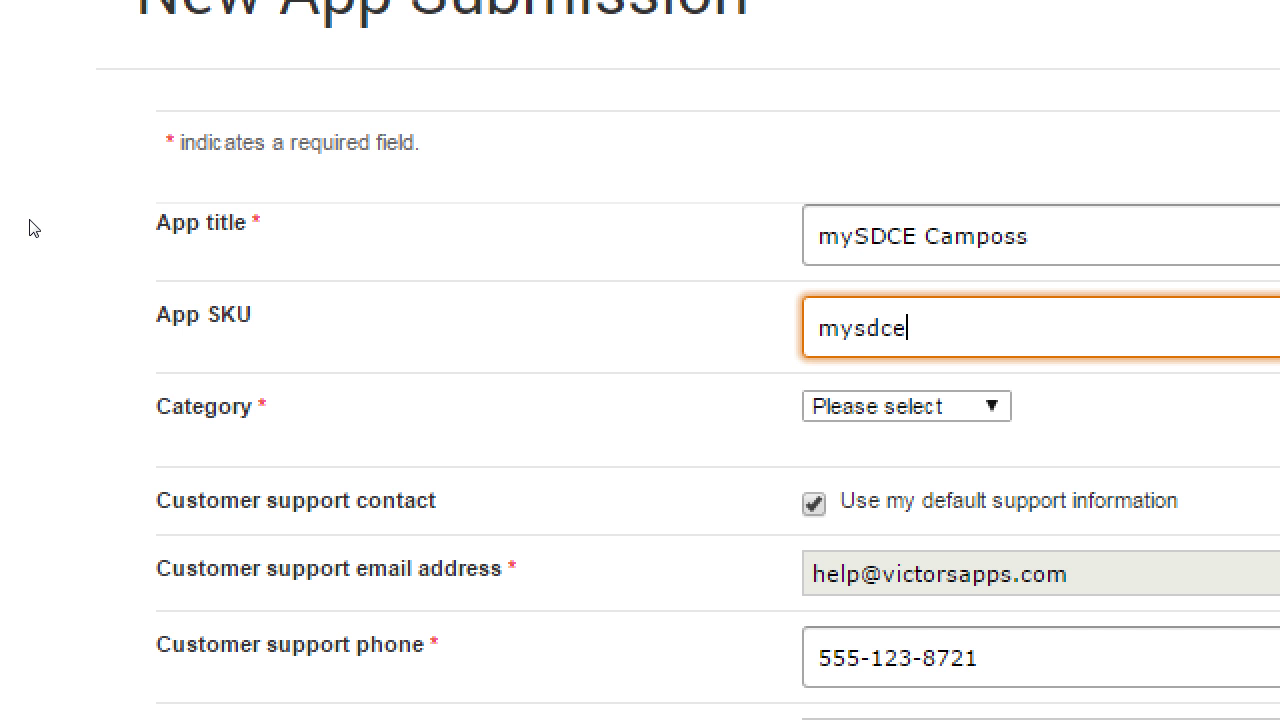
type("-1")
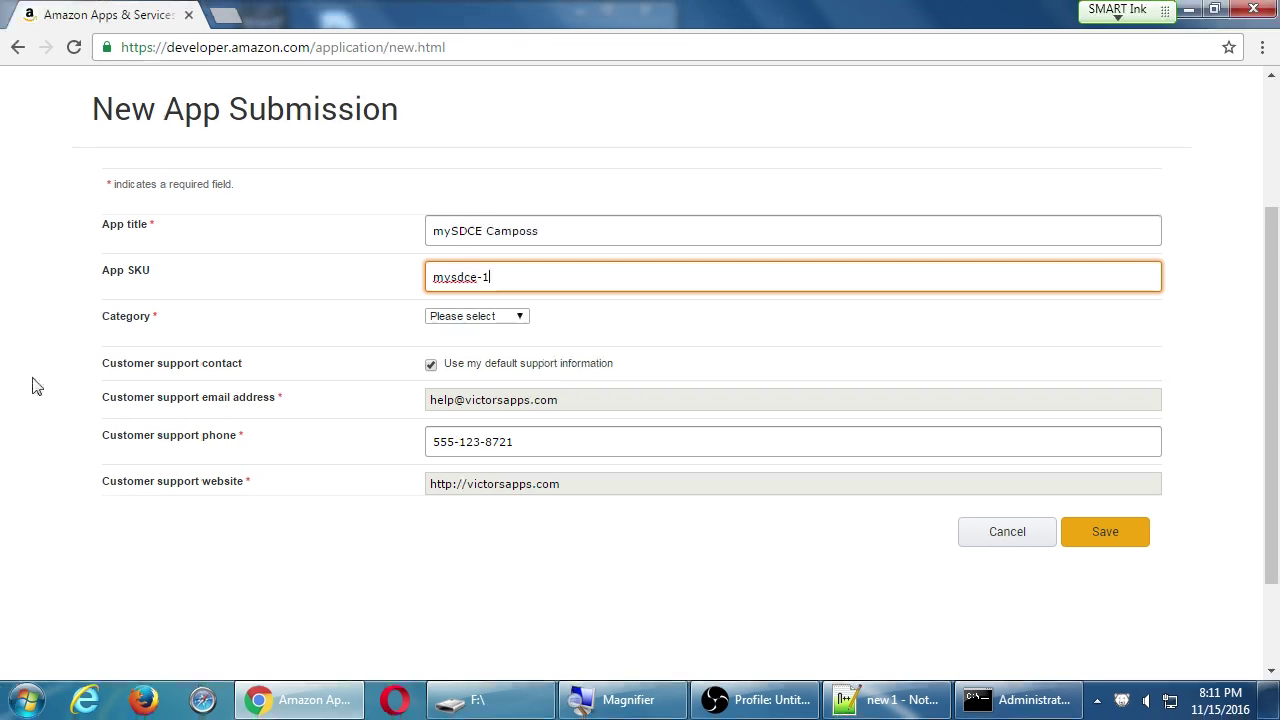
left_click(470, 700)
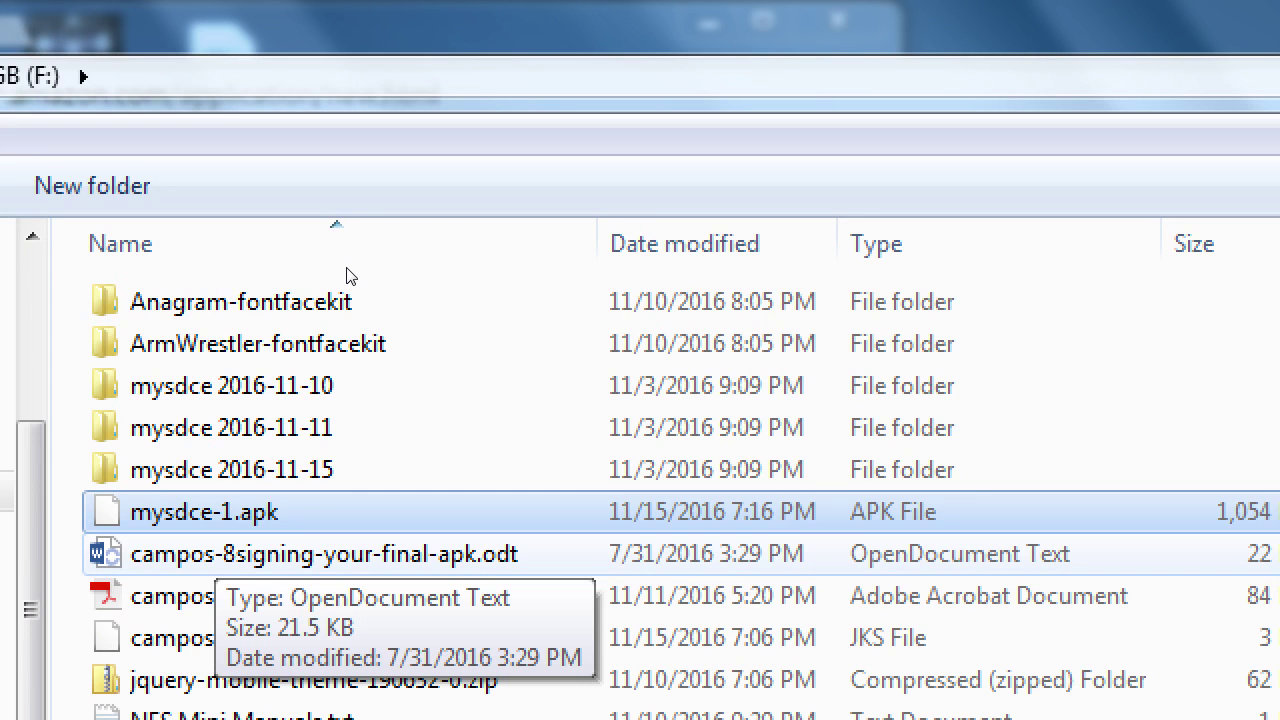
Switch from the F: drive Explorer window back to the New App Submission form in Chrome.
key("alt+Tab")
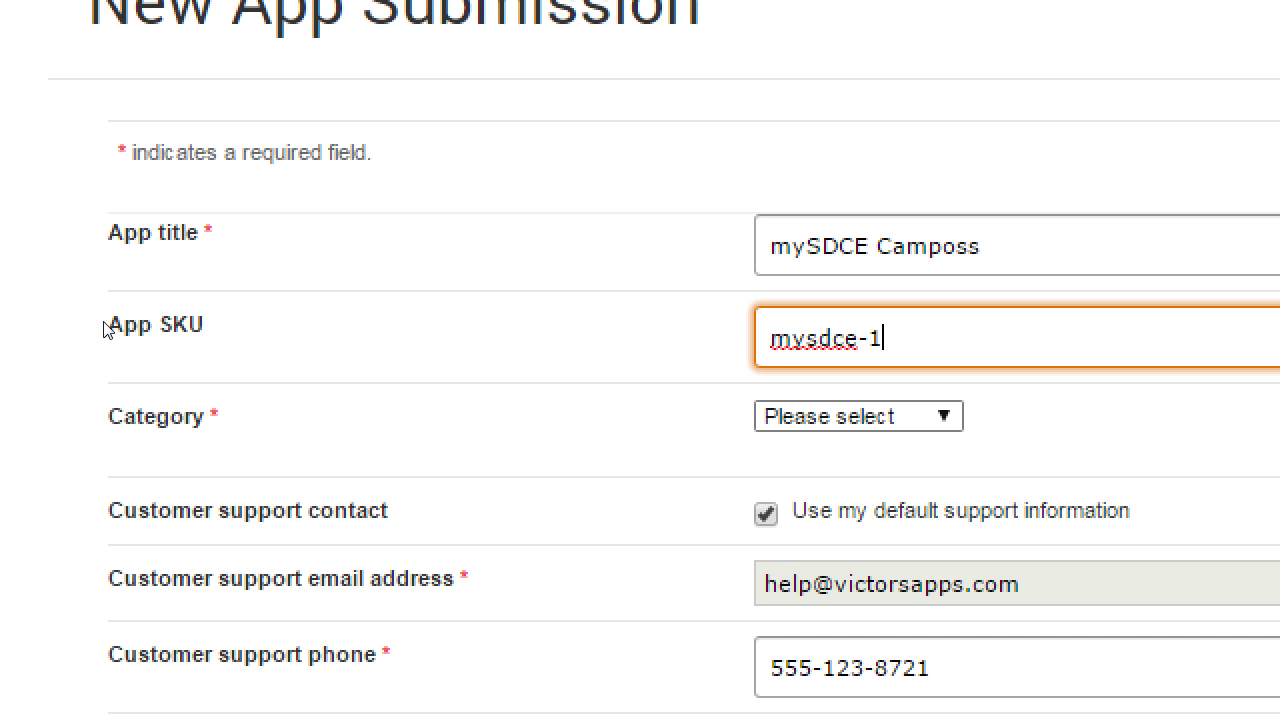
Change the App SKU to vmcmysdce-1 and browse categories like Medical, Music & Audio, Sports.
key("Home")
type("vmc")
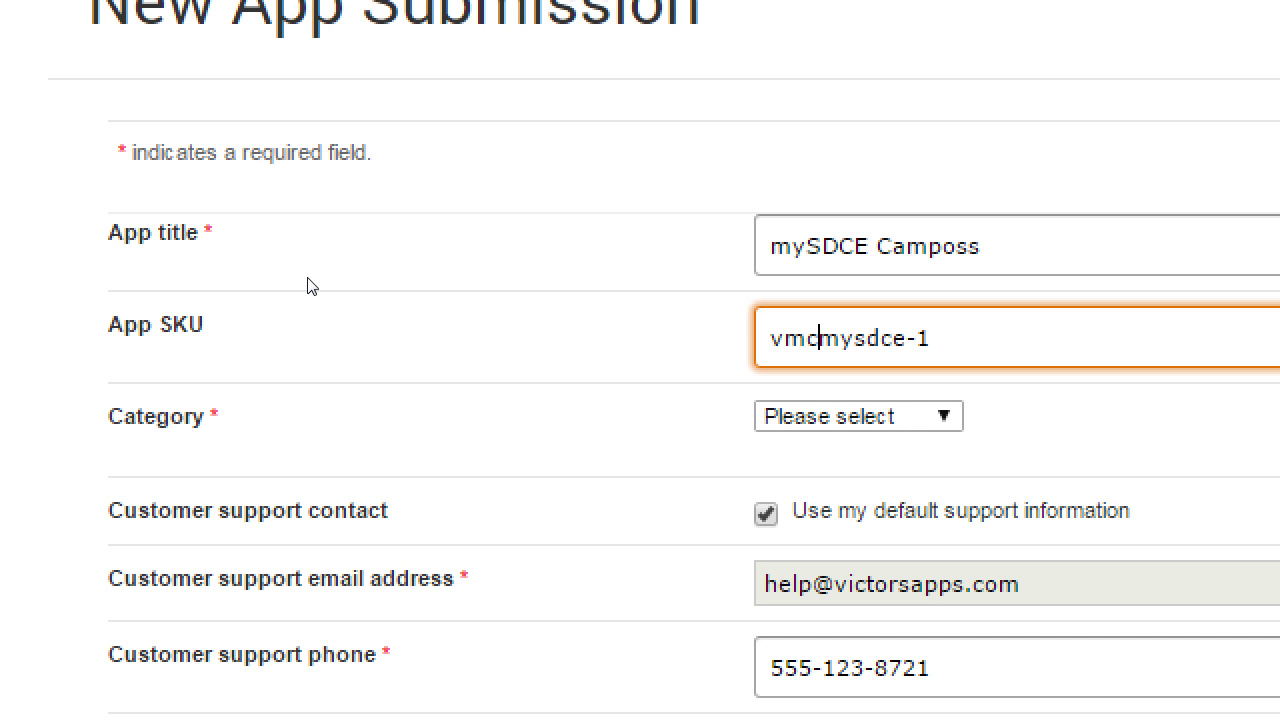
key("Tab")
key("alt+Down")
key("Down")
key("Down")
key("Down")
key("Down")
key("Down")
key("Down")
key("Down")
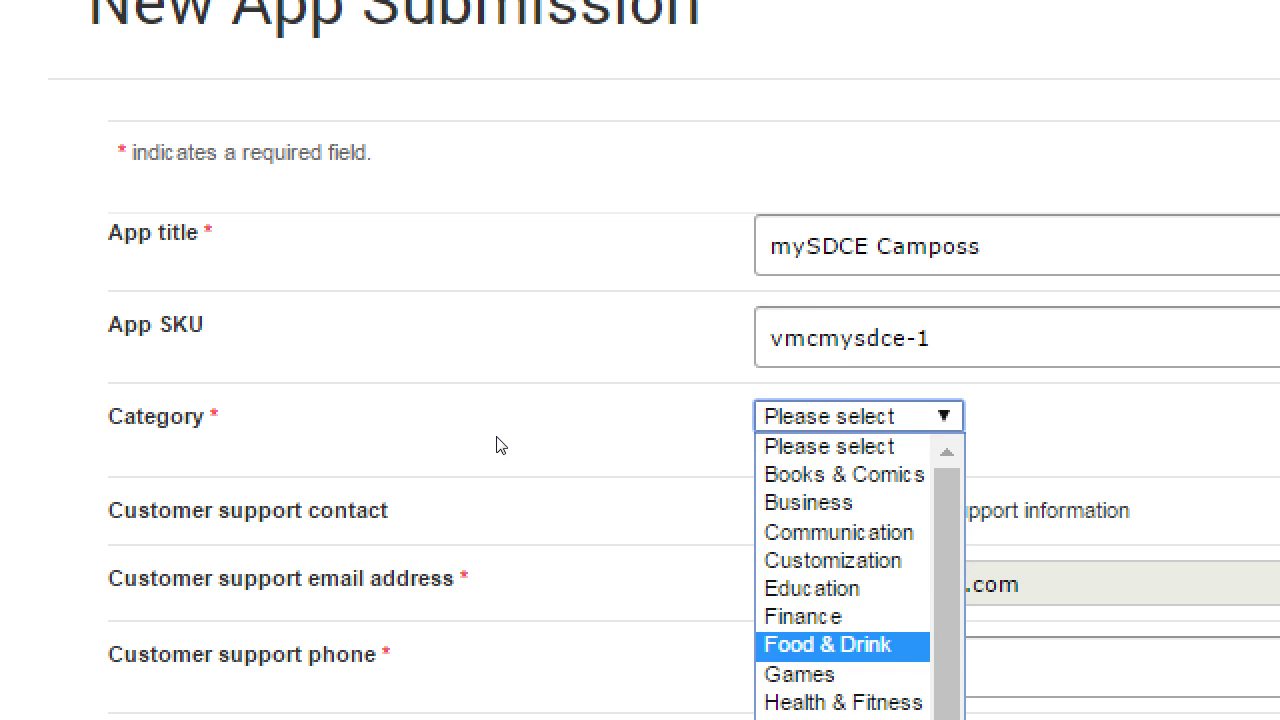
key("Down")
key("Down")
key("Down")
key("Down")
key("Down")
key("Down")
key("Down")
key("Down")
key("Down")
key("Up")
key("Up")
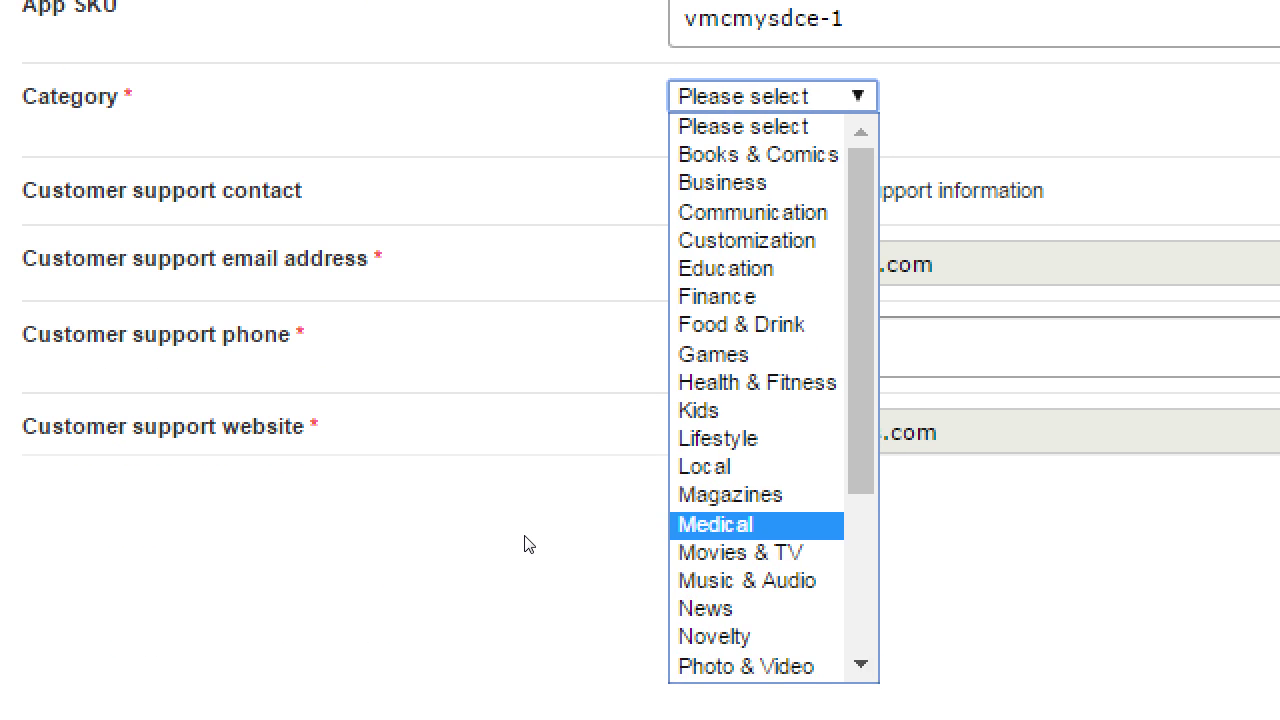
scroll(544, 592, "down", 3)
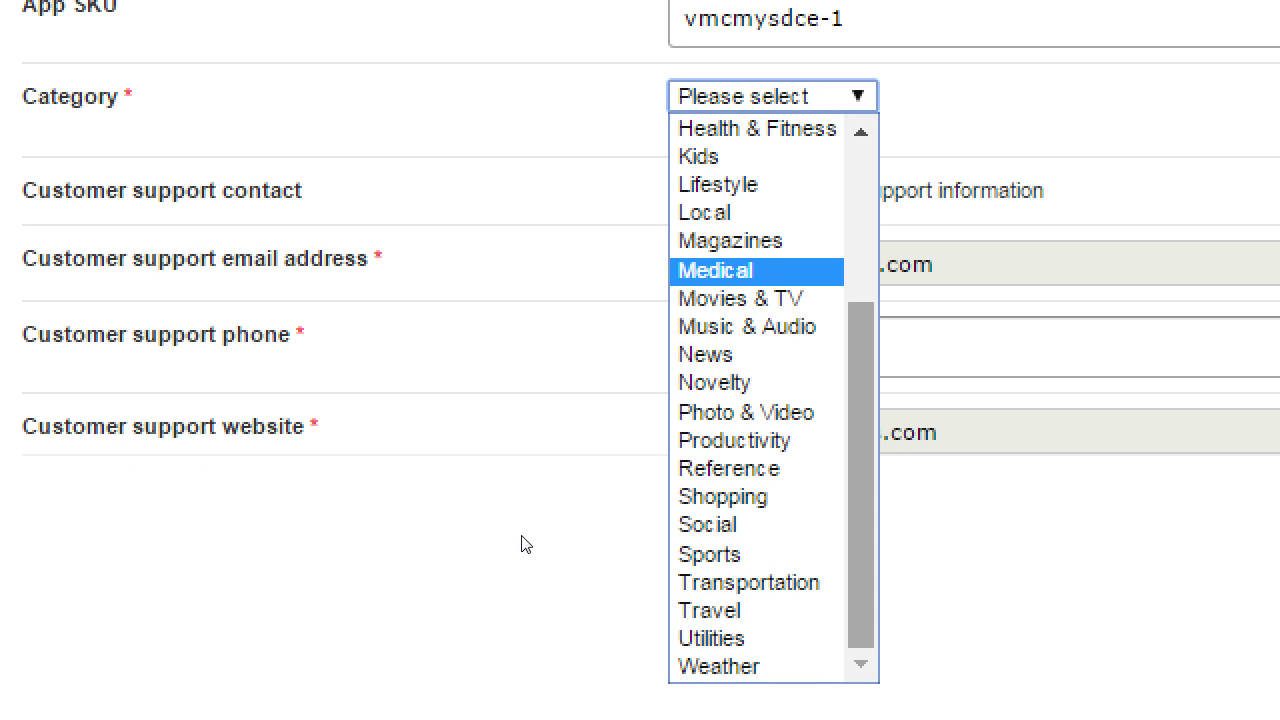
key("Down")
key("Down")
key("Down")
key("Down")
key("Down")
key("Down")
key("Down")
key("Down")
key("Down")
key("Up")
key("Up")
key("Up")
key("Up")
key("Up")
key("Up")
key("Up")
scroll(527, 401, "up", 3)
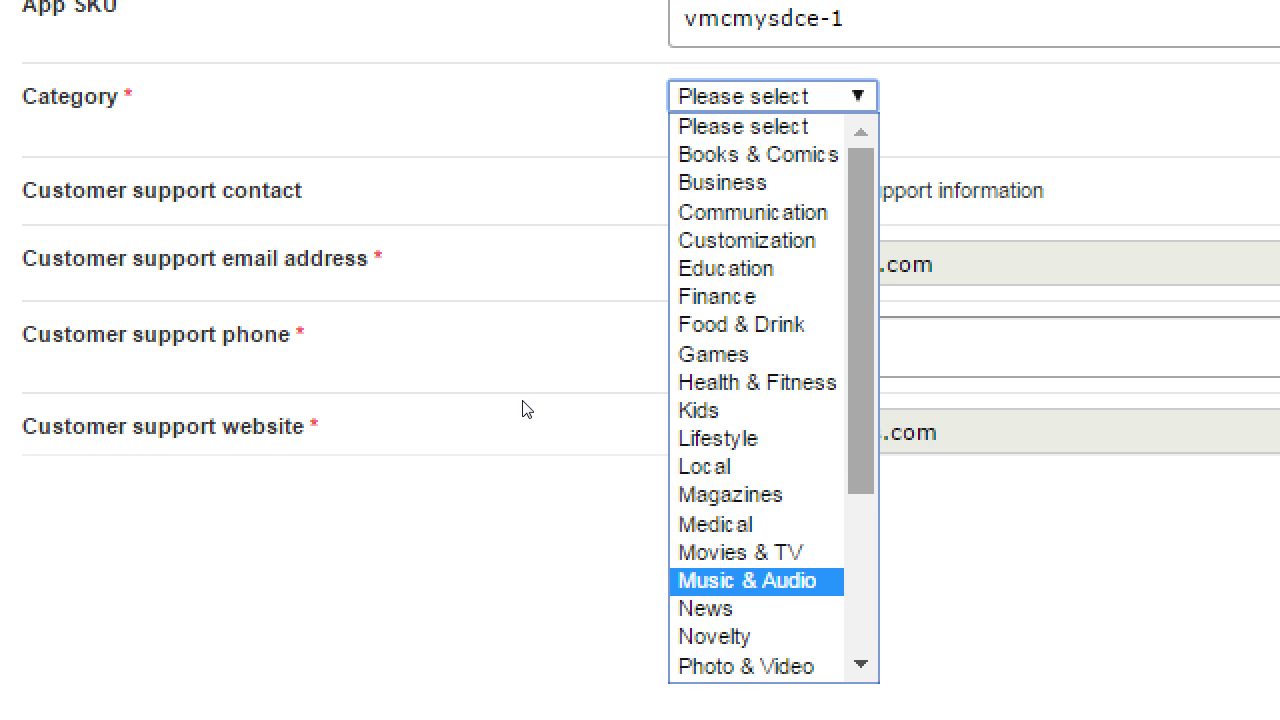
key("Home")
key("m")
key("m")
key("m")
key("s")
key("s")
key("s")
key("Home")
key("m")
key("m")
key("m")
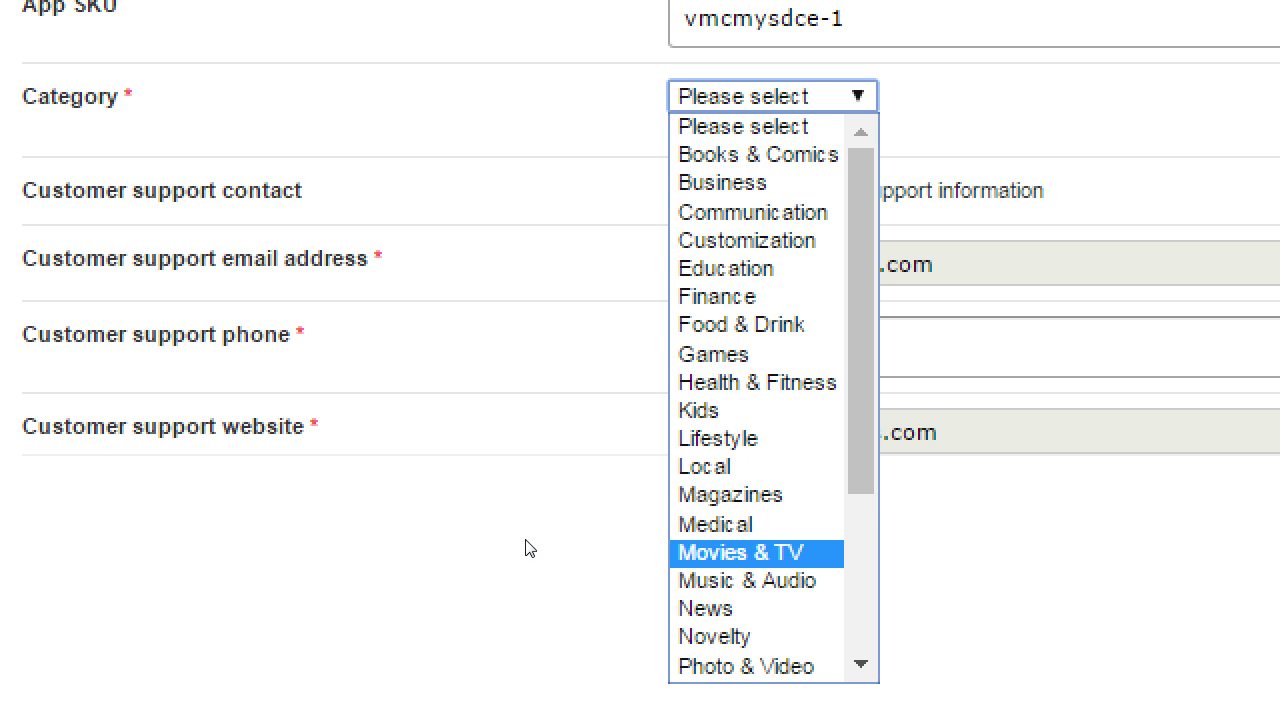
Browse further Category options such as Travel, Magazines and Education.
scroll(530, 548, "down", 1)
key("s")
key("s")
key("s")
key("Down")
key("Down")
key("Down")
key("Down")
key("Up")
key("Up")
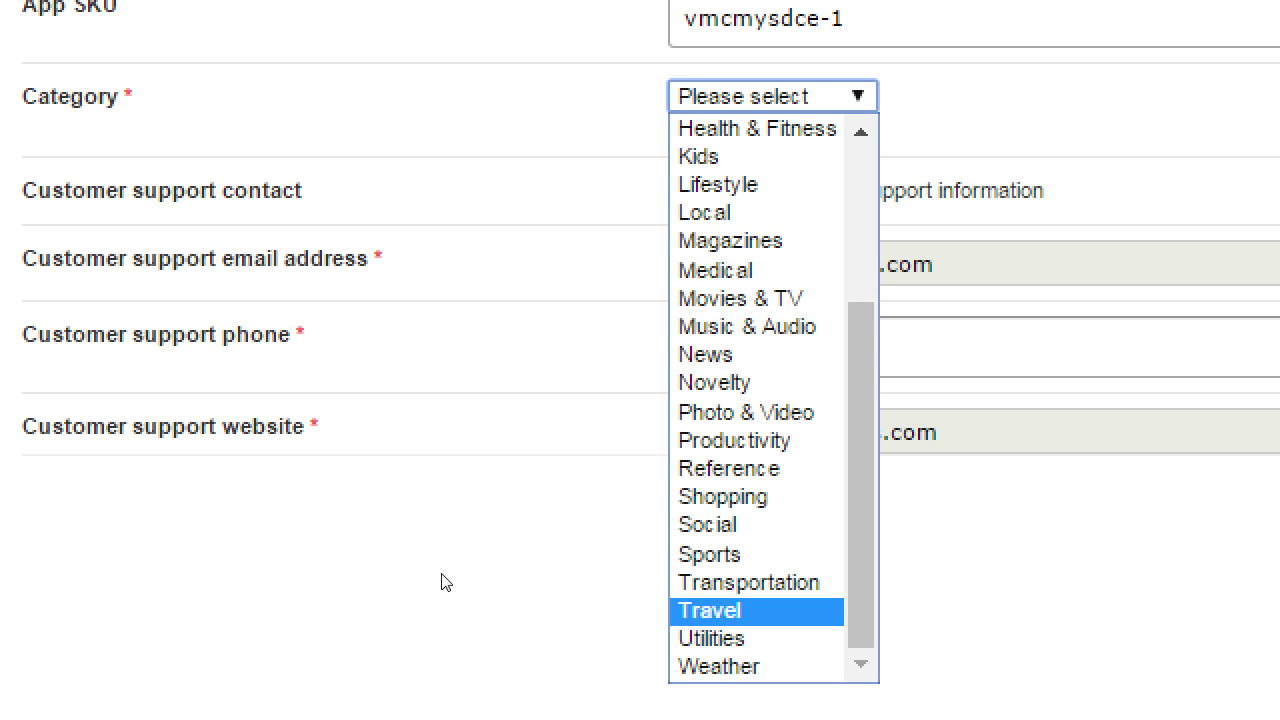
key("m")
key("m")
scroll(524, 380, "up", 3)
key("e")
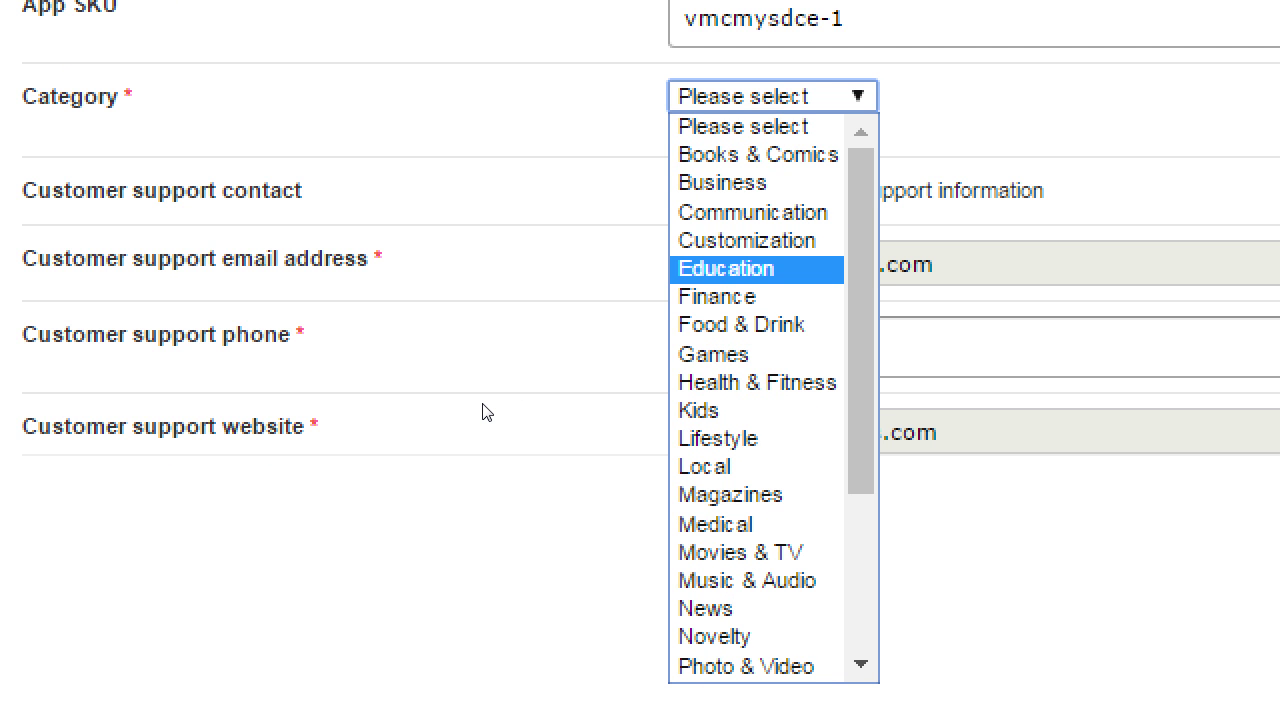
key("m")
key("u")
key("n")
scroll(514, 589, "down", 3)
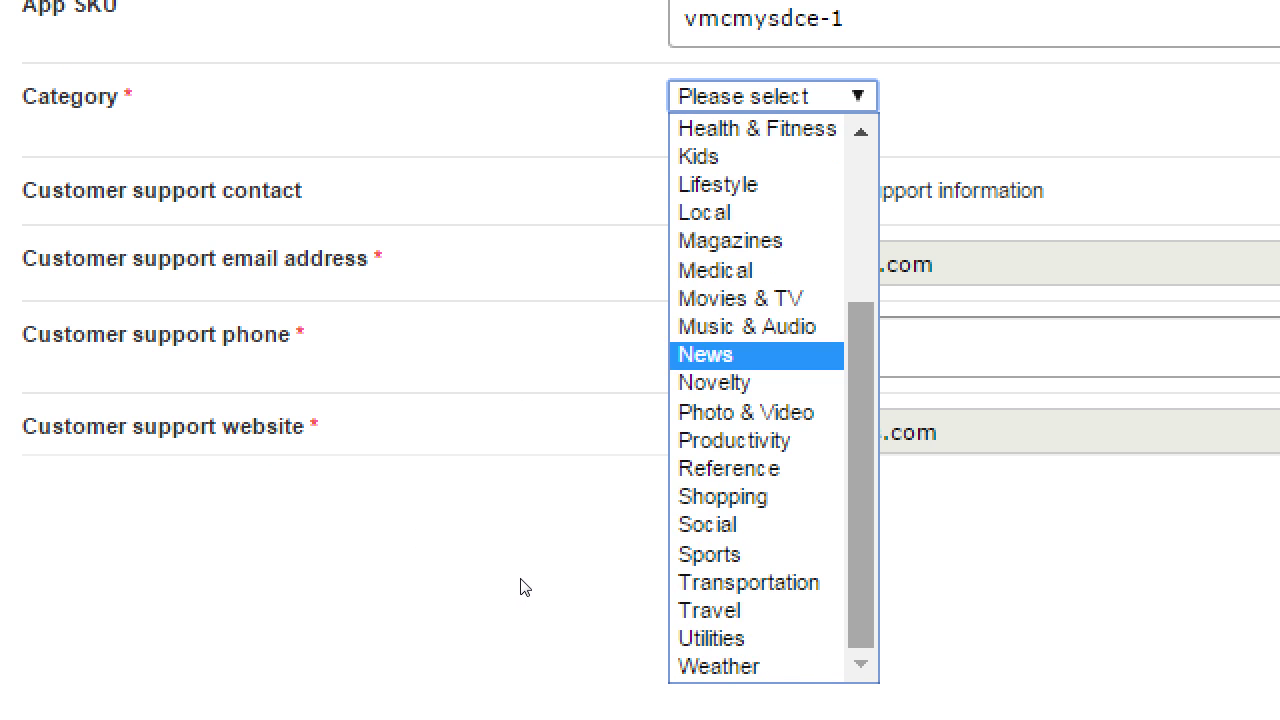
key("r")
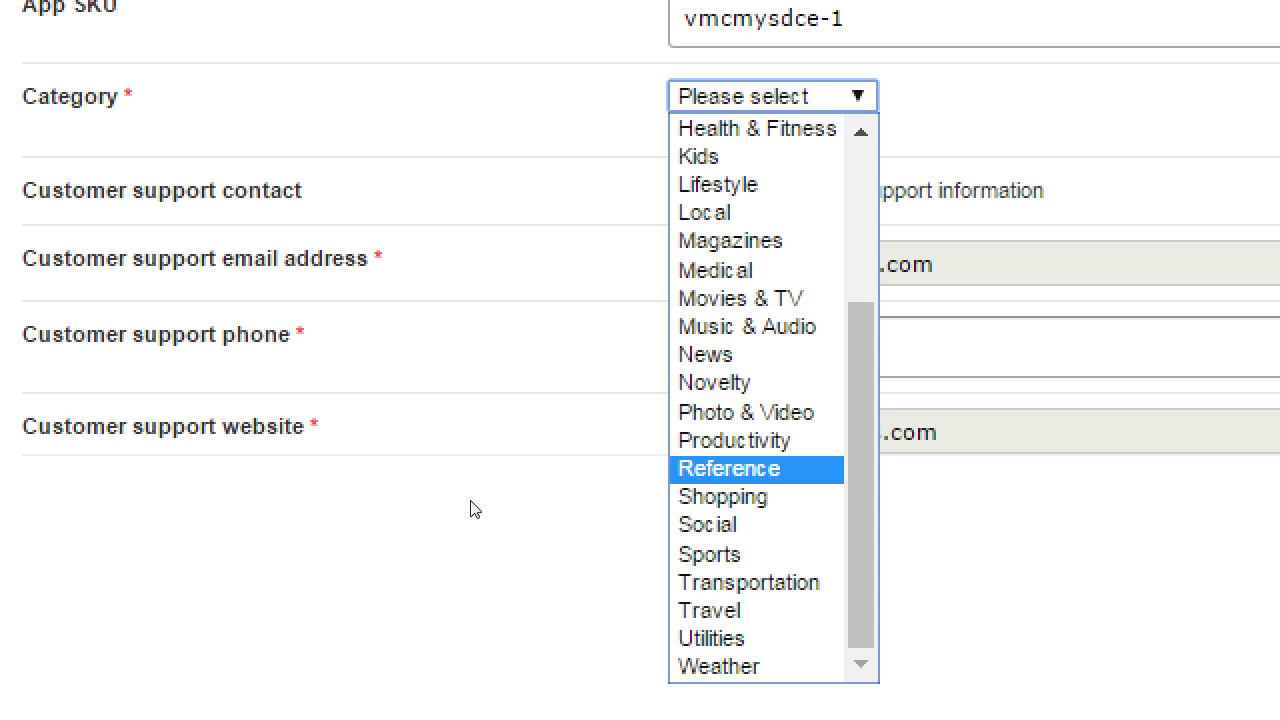
key("p")
key("r")
scroll(528, 368, "up", 3)
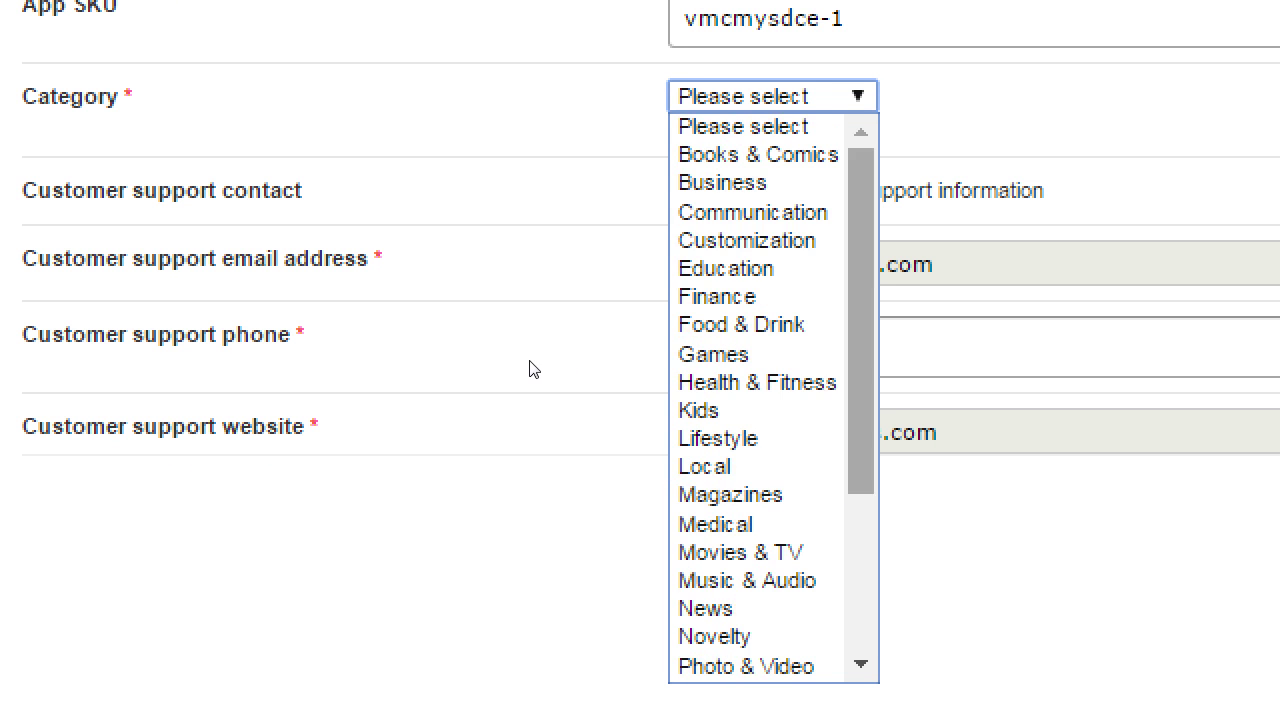
key("c")
key("u")
key("Down")
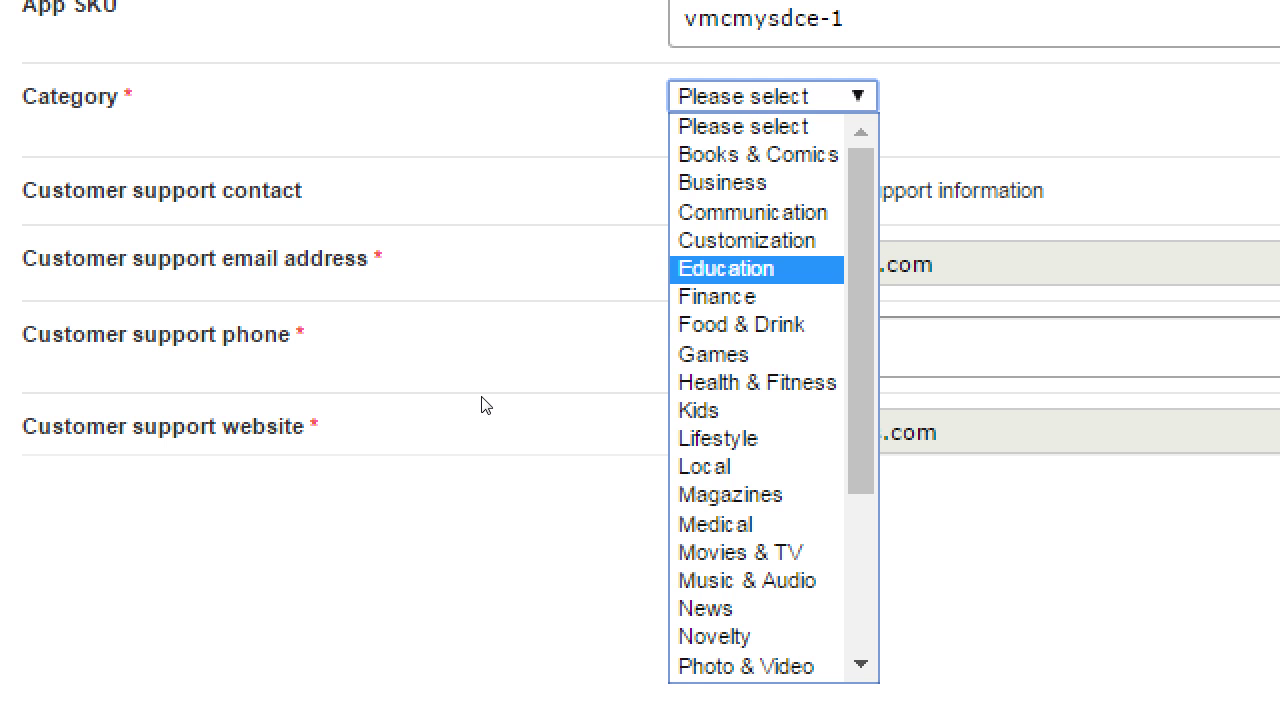
Compare neighbouring options, then select Education as the app category.
key("Down")
key("Down")
key("Down")
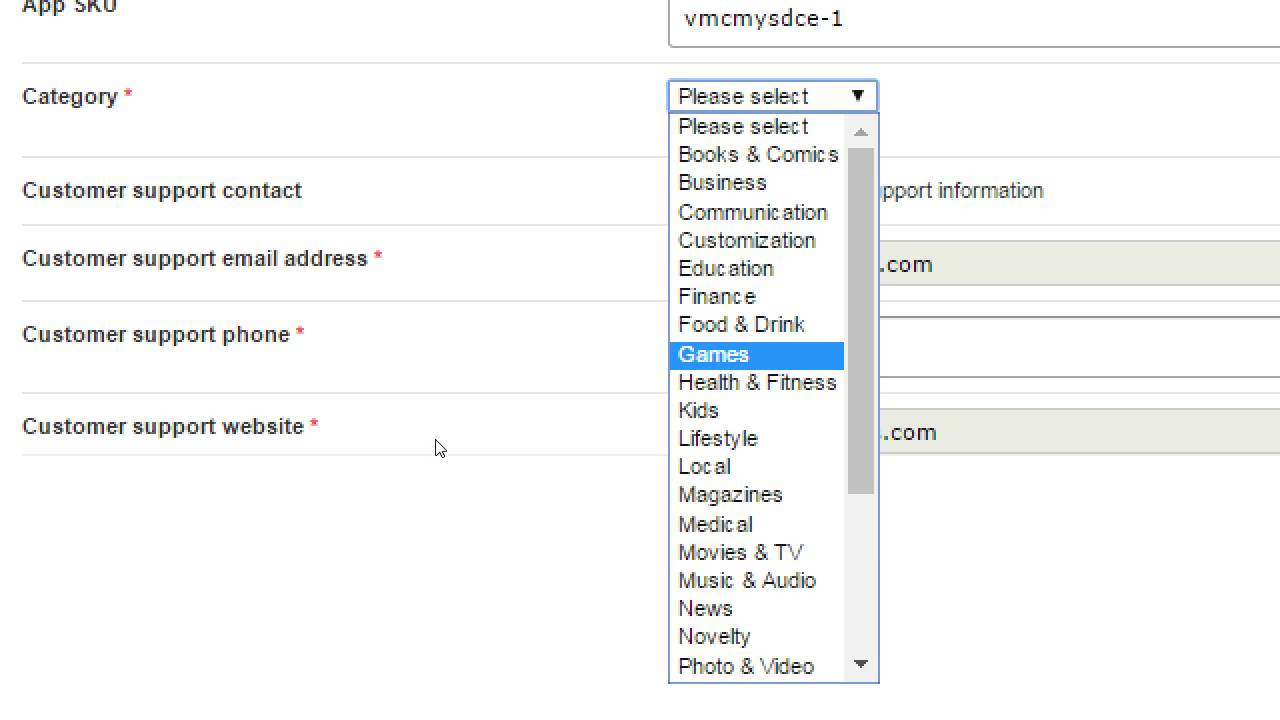
key("Up")
key("Up")
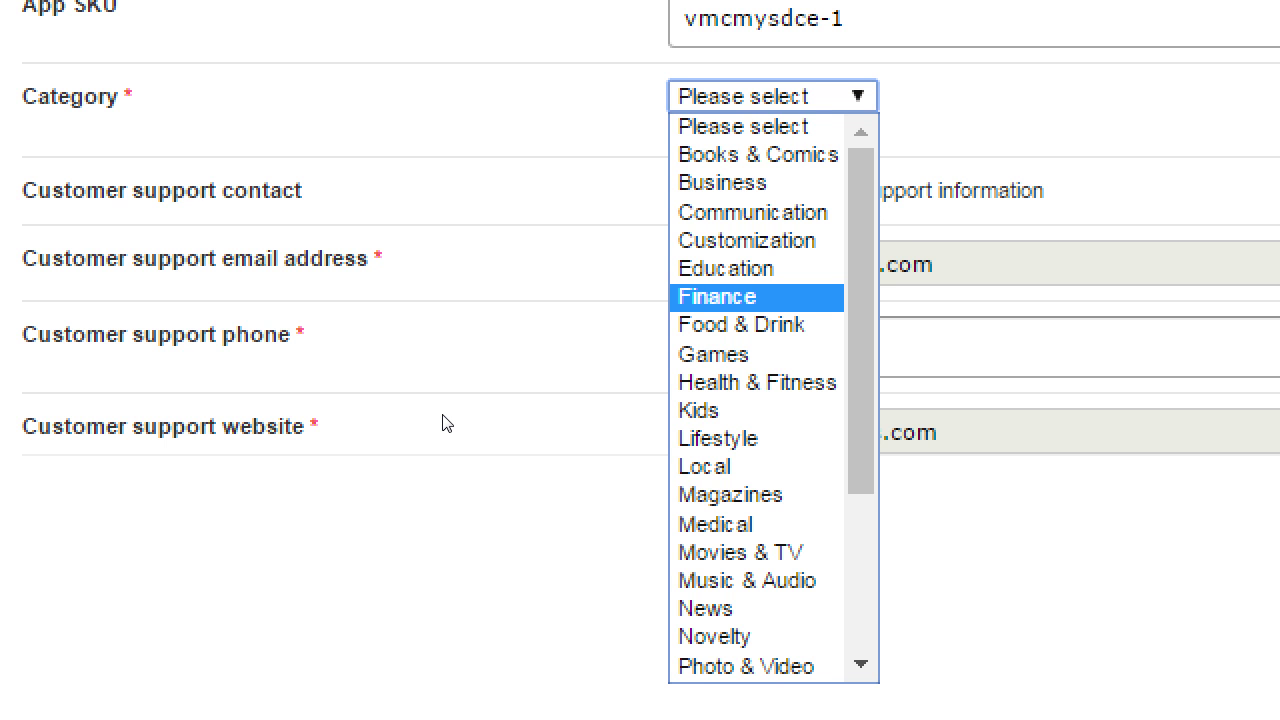
key("Down")
key("Down")
key("Down")
key("Down")
key("Down")
key("Down")
key("Down")
key("Down")
key("Down")
key("Down")
key("Down")
key("Down")
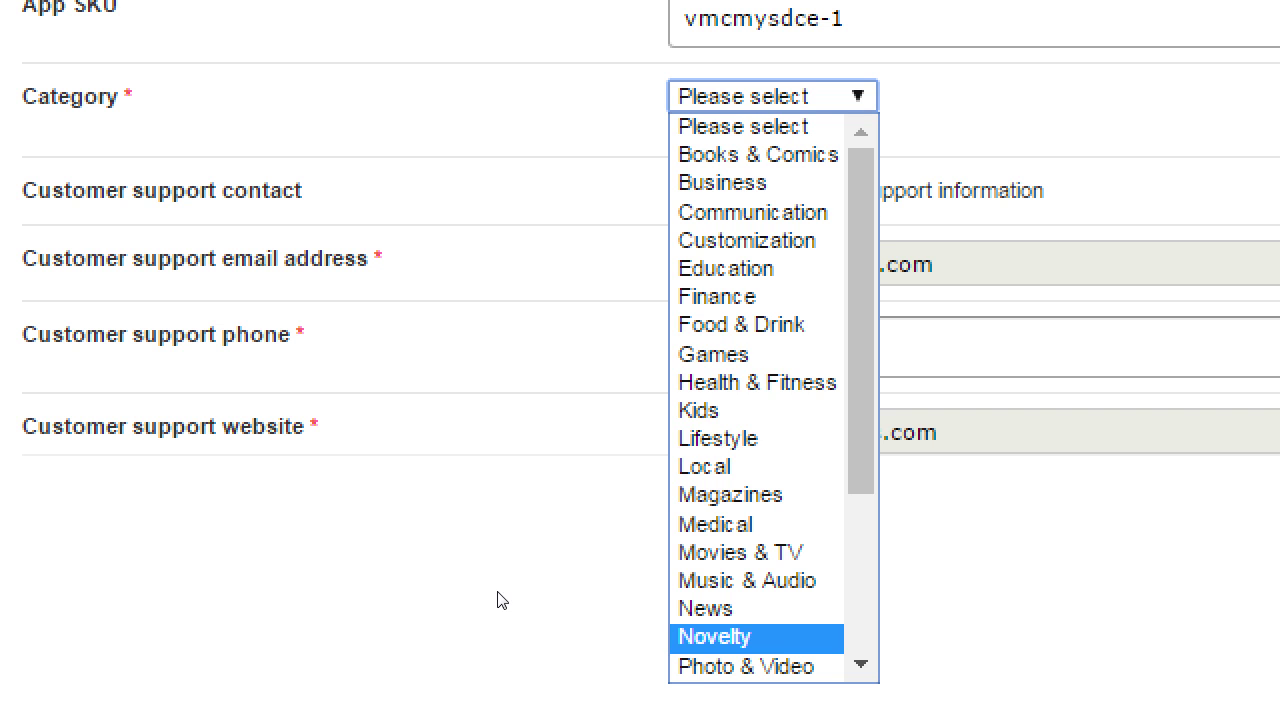
key("Up")
key("Up")
key("Up")
key("Up")
key("Up")
key("Up")
key("Up")
key("Up")
key("Up")
key("Up")
key("Up")
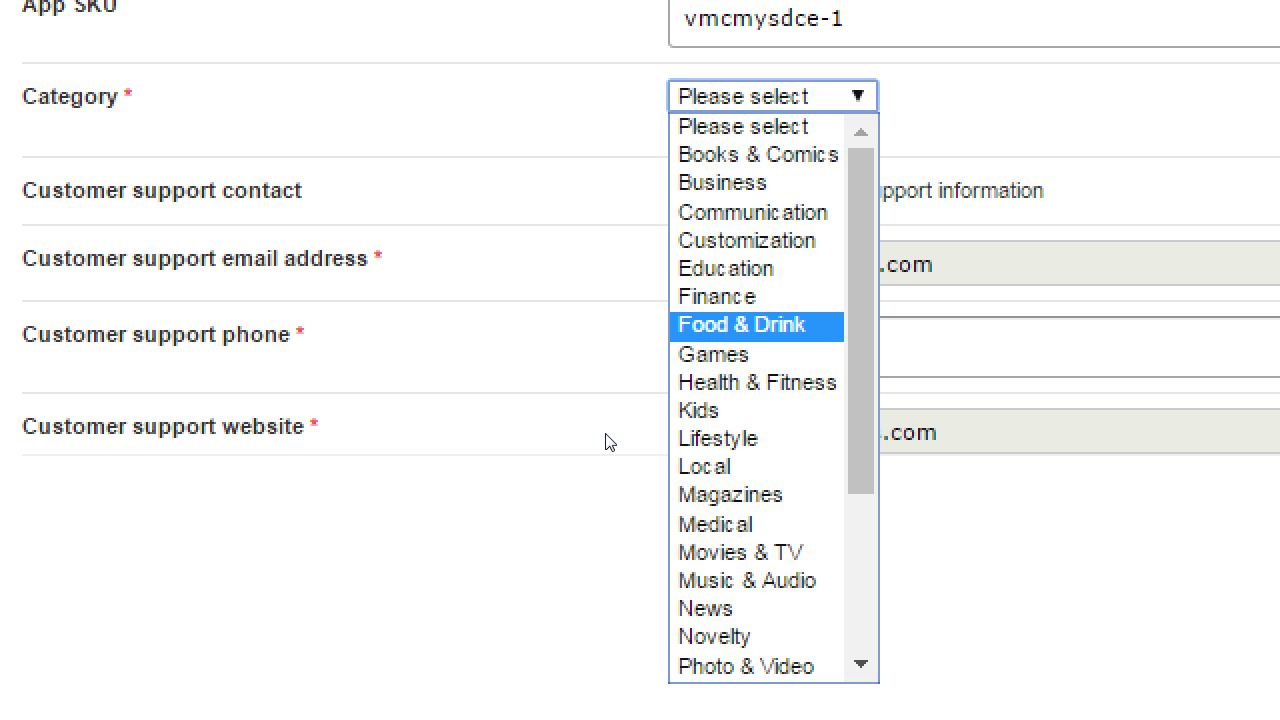
key("Up")
key("Up")
key("Up")
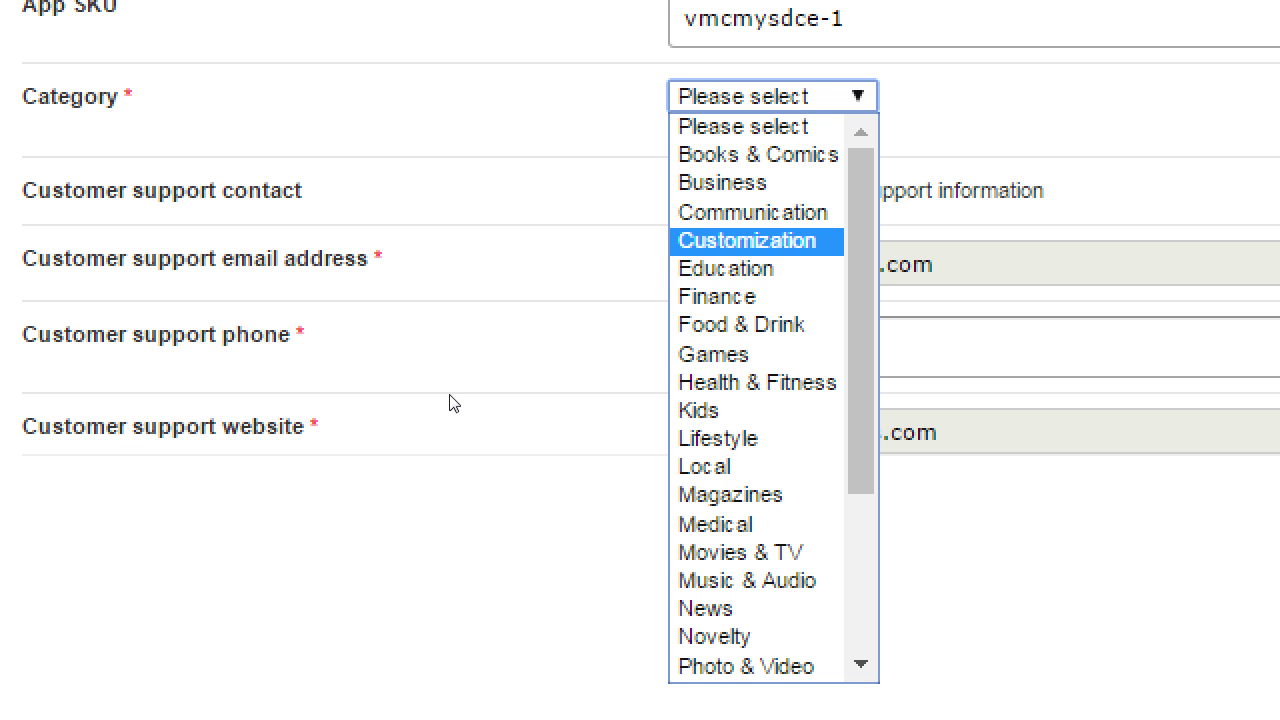
key("Down")
key("Return")
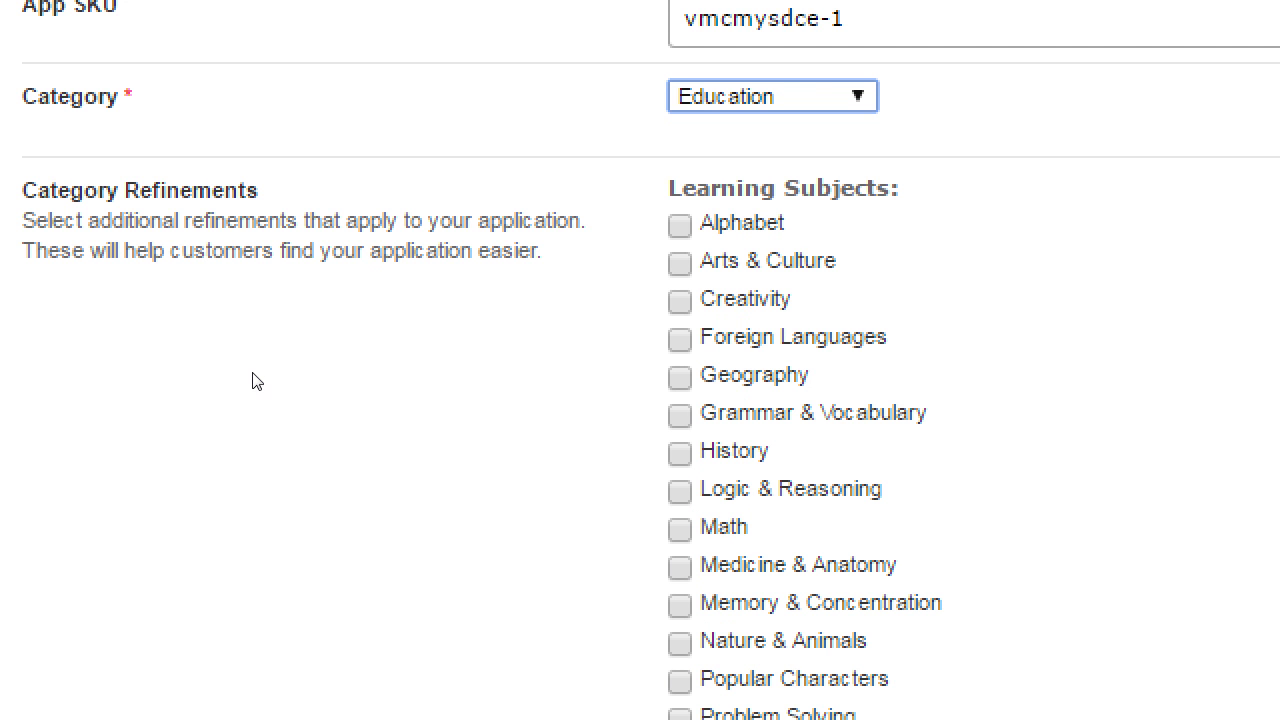
Read through the Category Refinements heading and description, zooming the page out.
left_click(139, 371)
left_click_drag(139, 371, 166, 371)
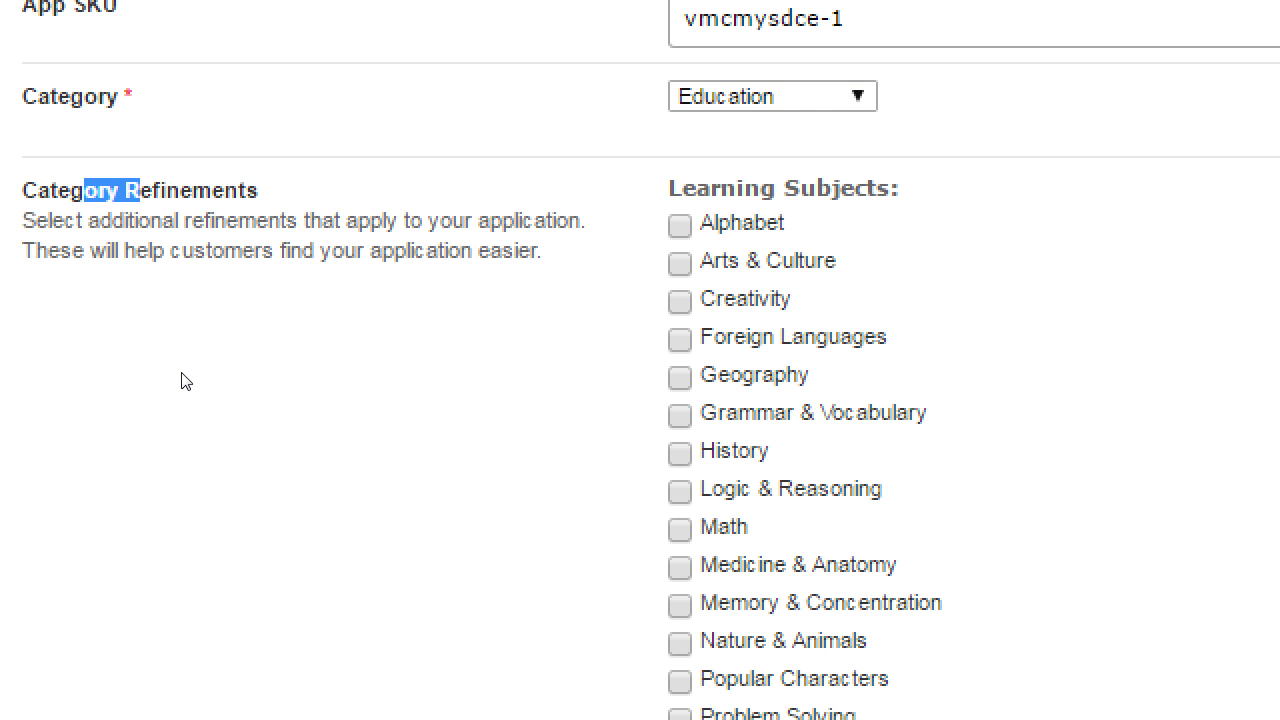
left_click(185, 381)
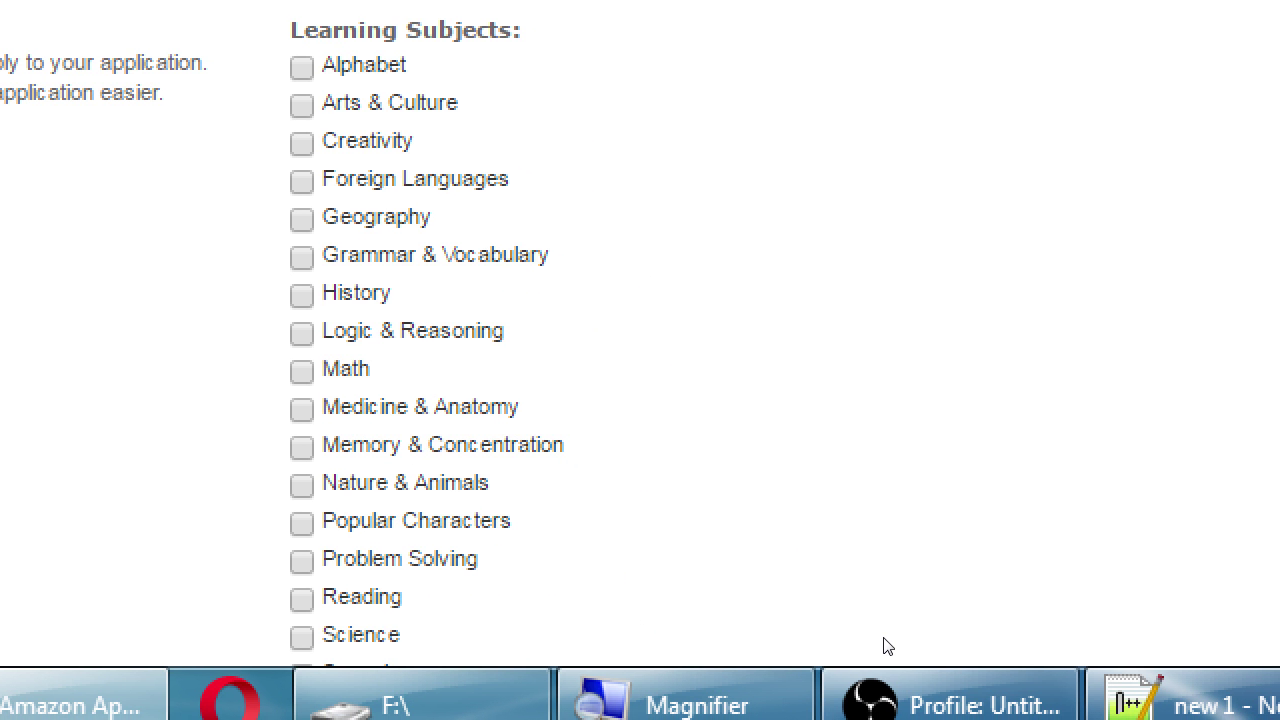
scroll(760, 594, "down", 1)
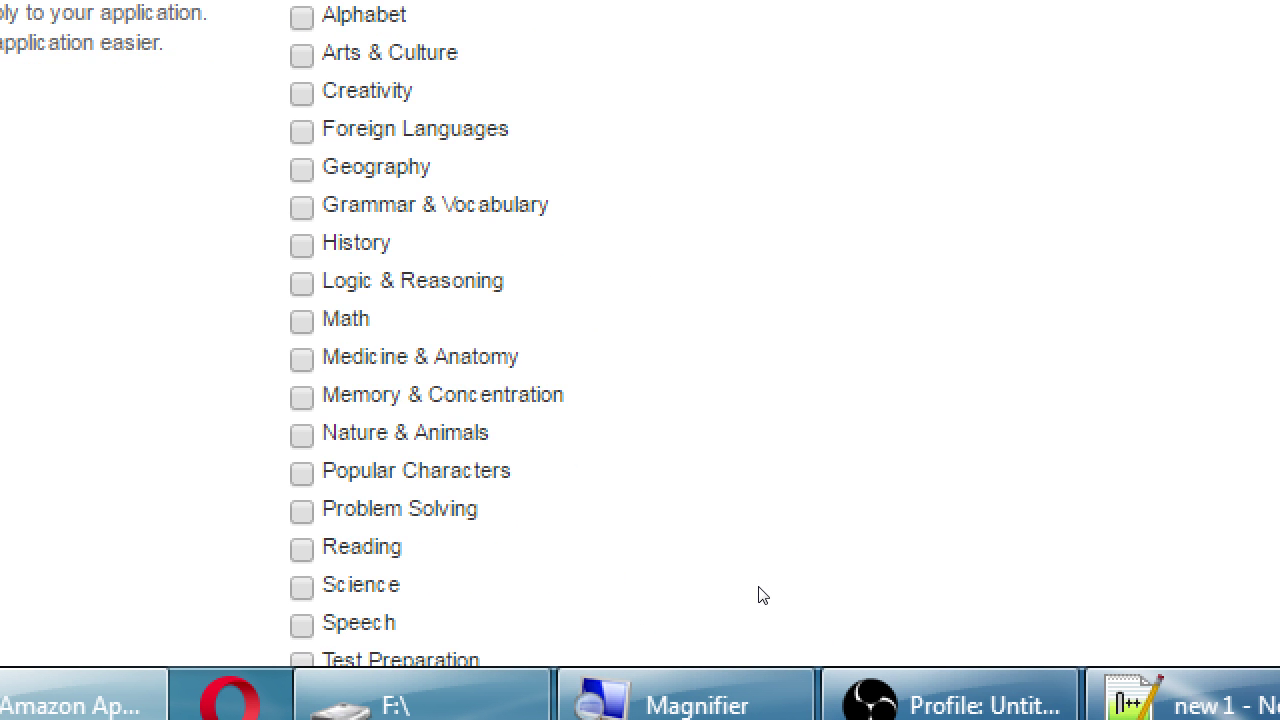
scroll(760, 594, "down", 2)
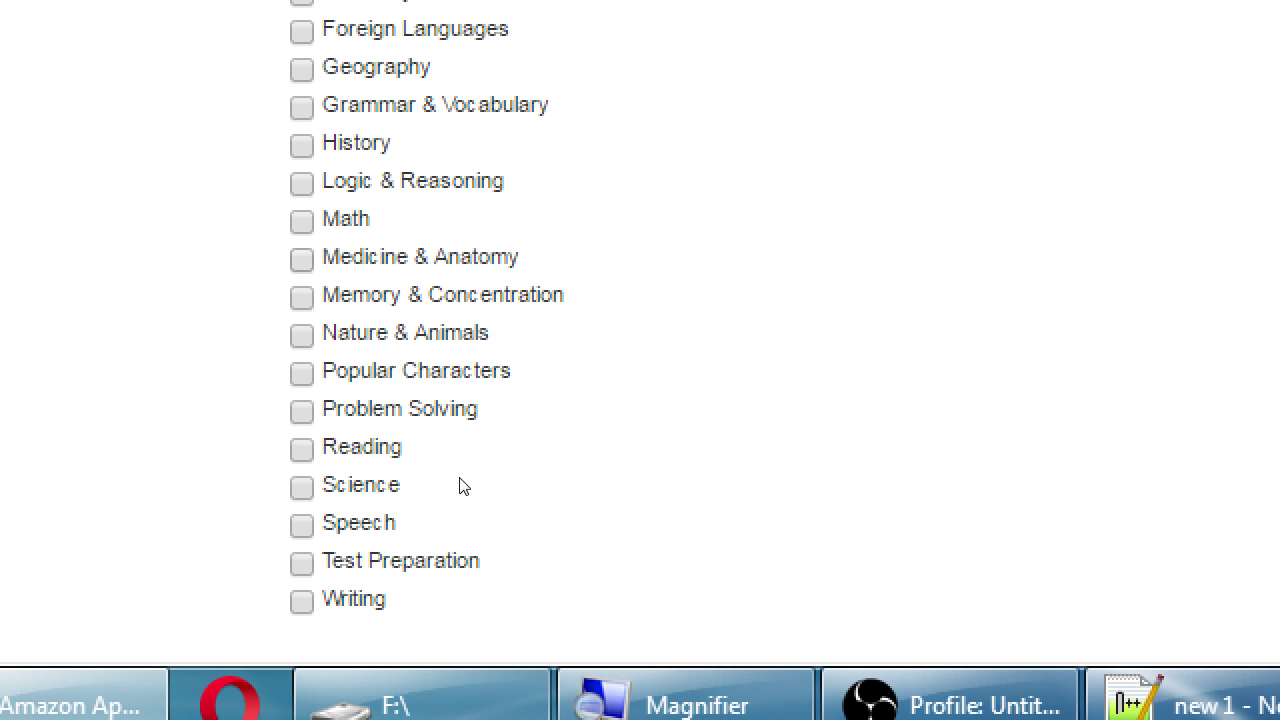
key("super+minus")
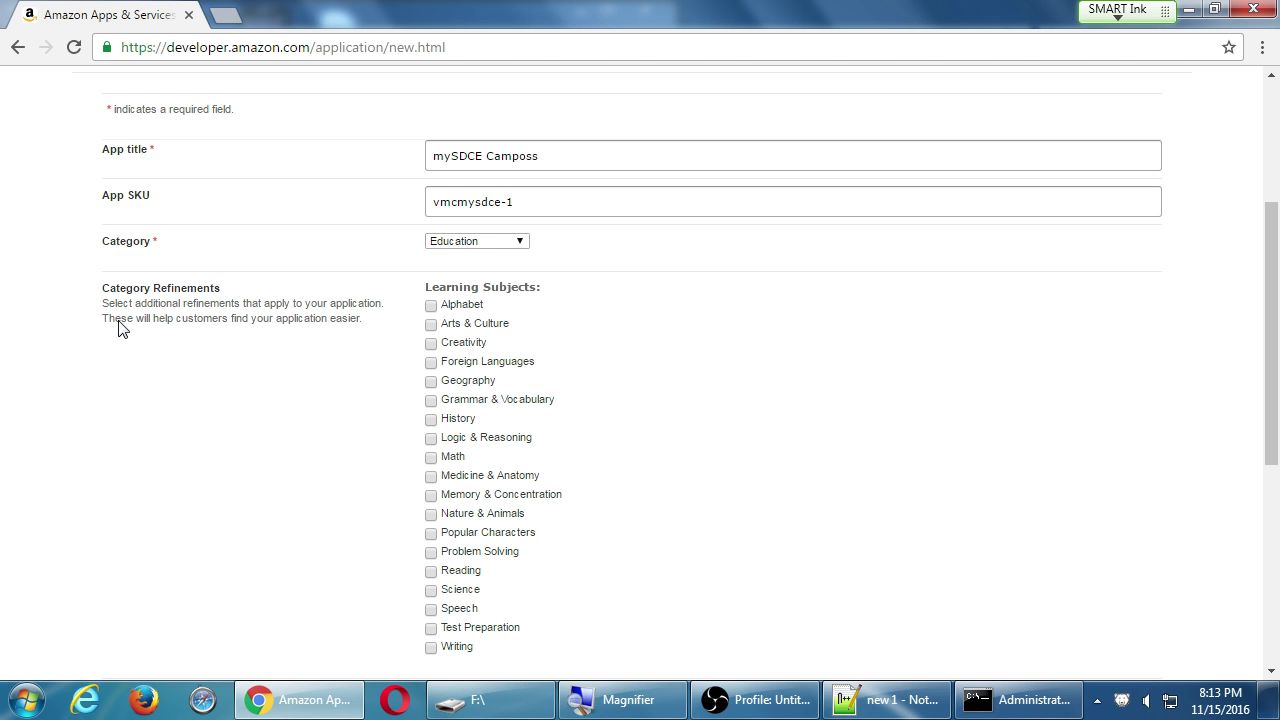
left_click_drag(119, 320, 345, 321)
left_click(323, 347)
Scroll to the bottom of the New App Submission form and save the app.
scroll(323, 347, "down", 2)
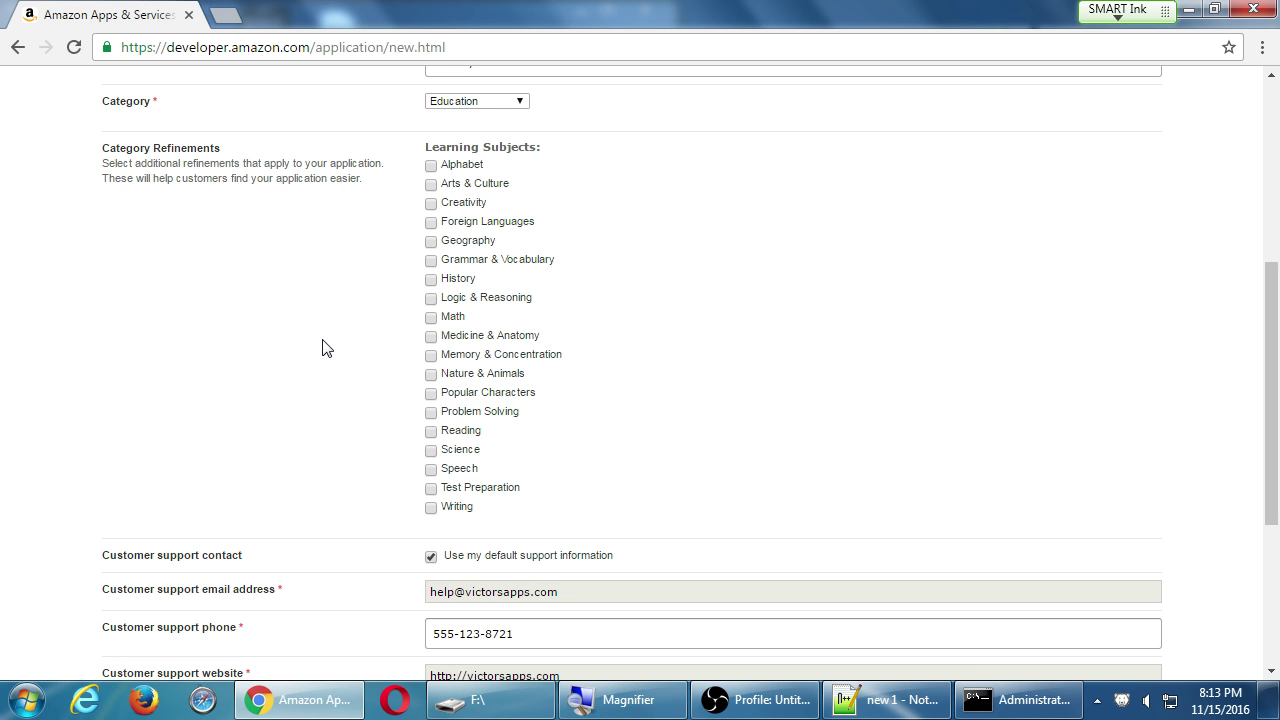
scroll(323, 347, "down", 2)
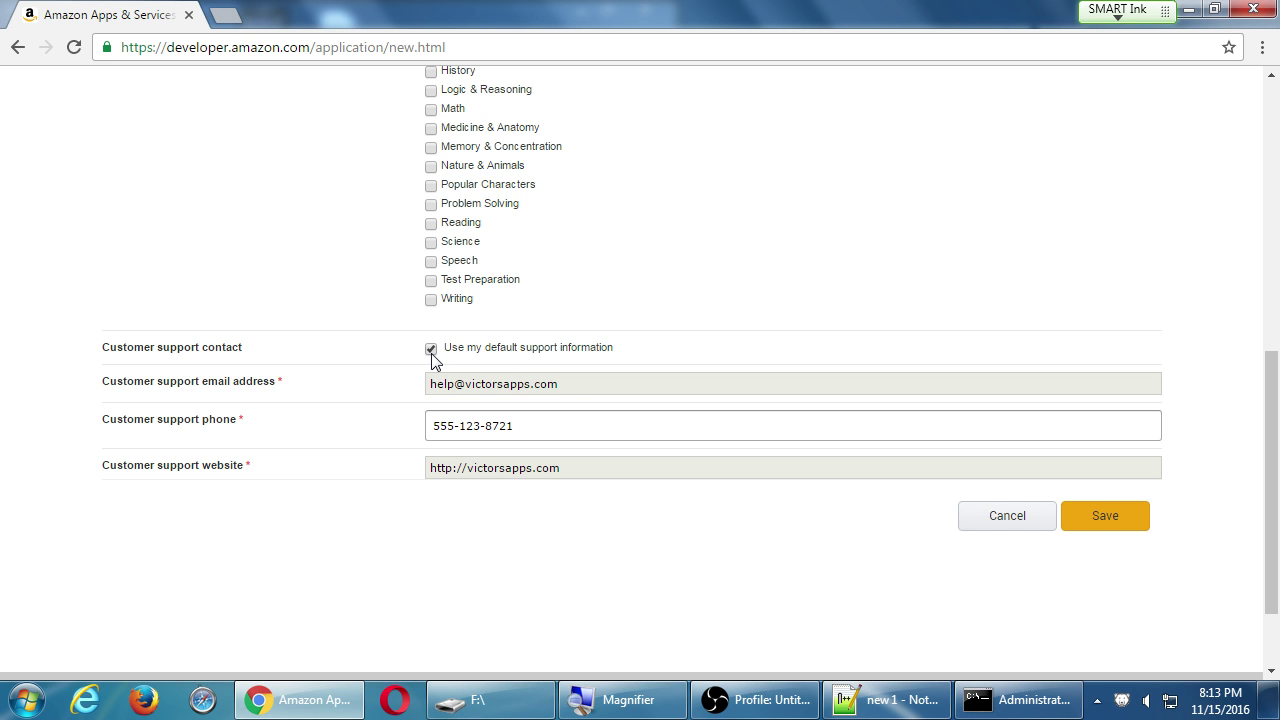
scroll(431, 360, "up", 5)
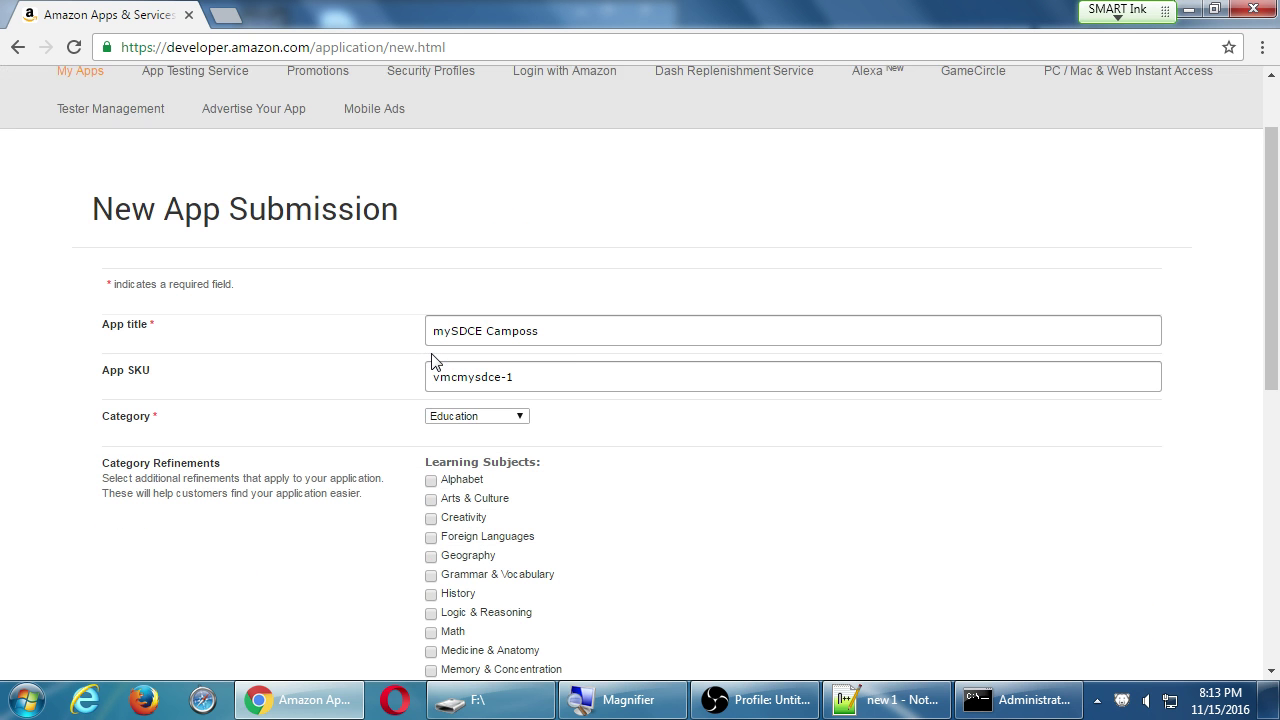
scroll(605, 312, "down", 3)
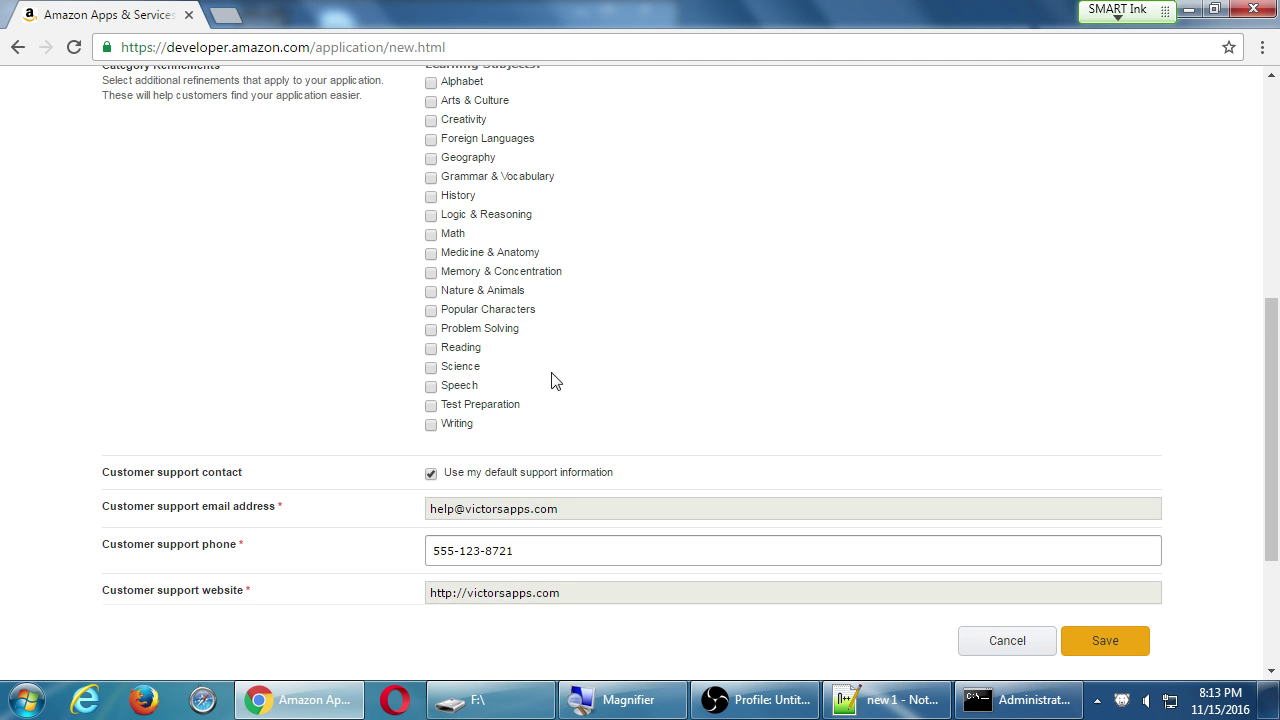
left_click(1128, 641)
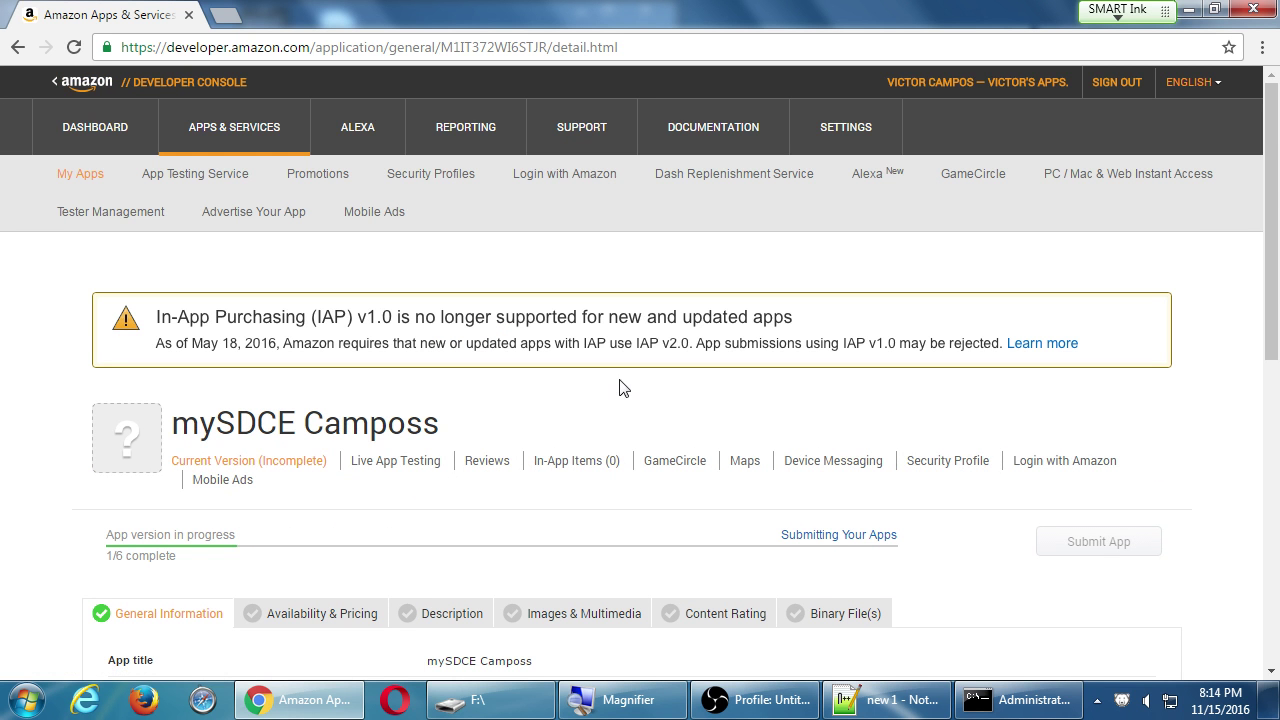
scroll(620, 388, "down", 1)
scroll(620, 388, "down", 1)
left_click_drag(199, 295, 388, 295)
left_click(545, 284)
scroll(543, 283, "down", 3)
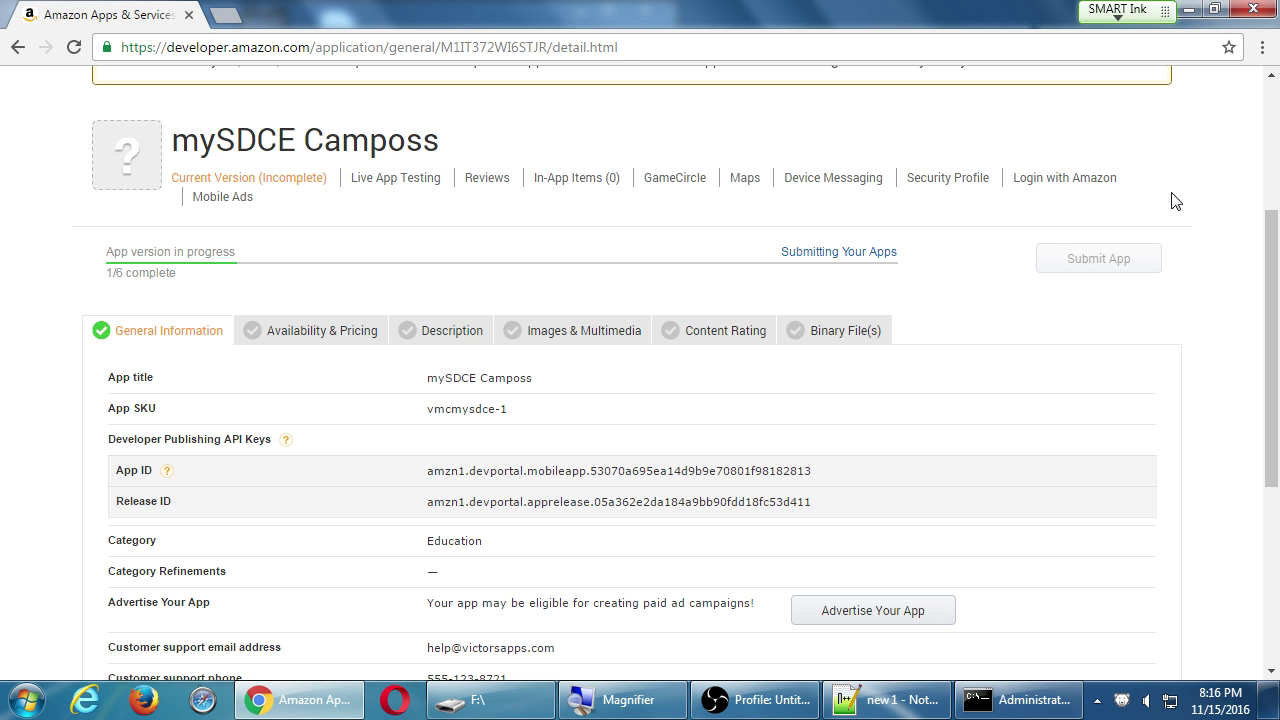
scroll(1074, 263, "up", 3)
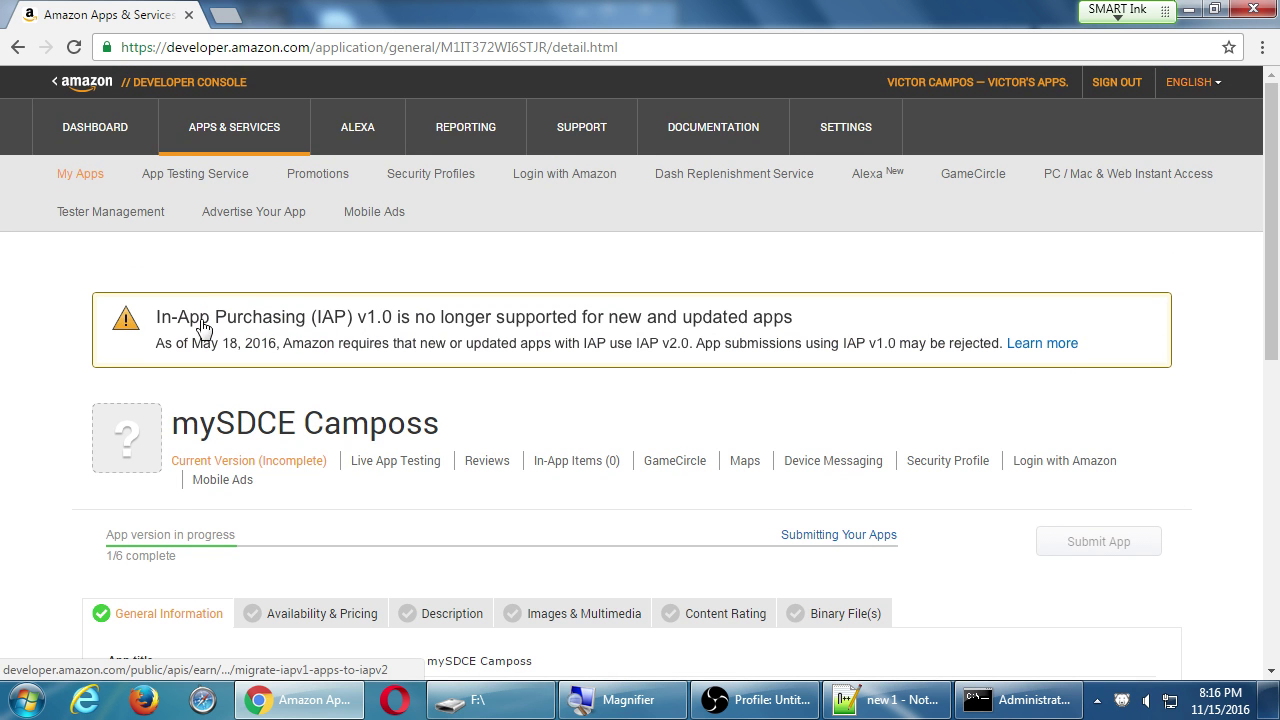
scroll(163, 320, "down", 1)
scroll(93, 303, "down", 1)
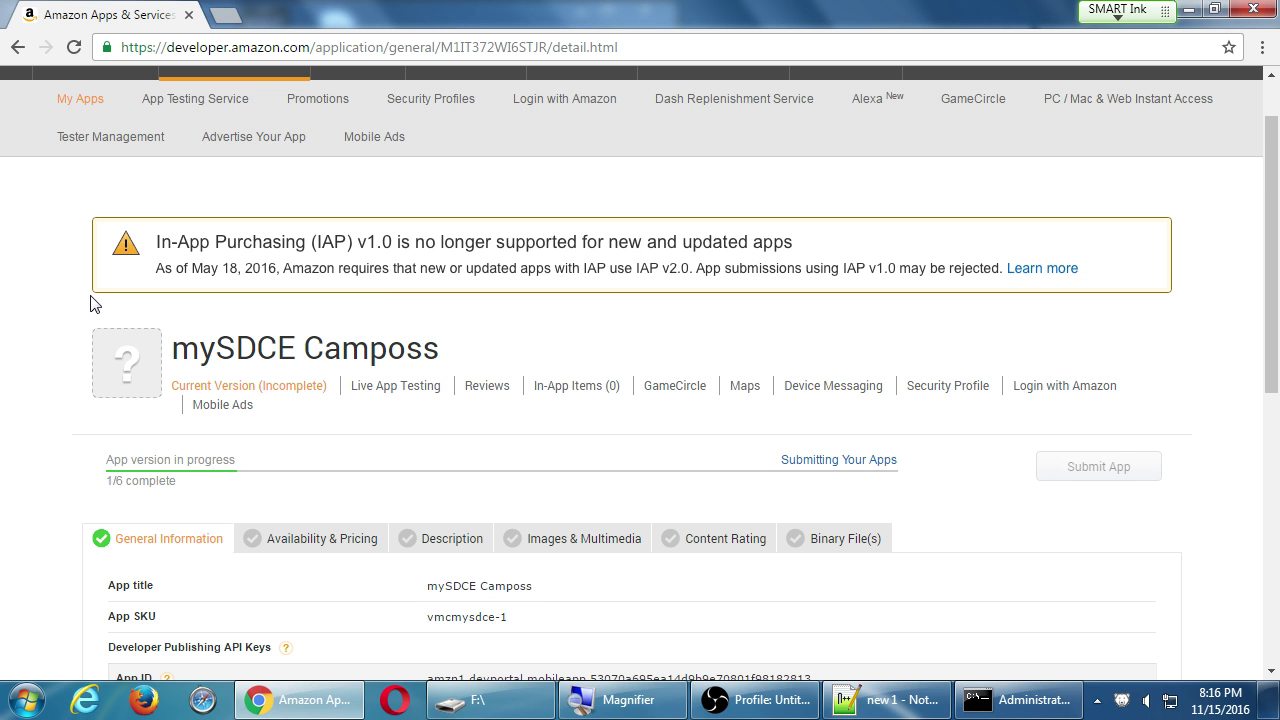
scroll(67, 398, "down", 1)
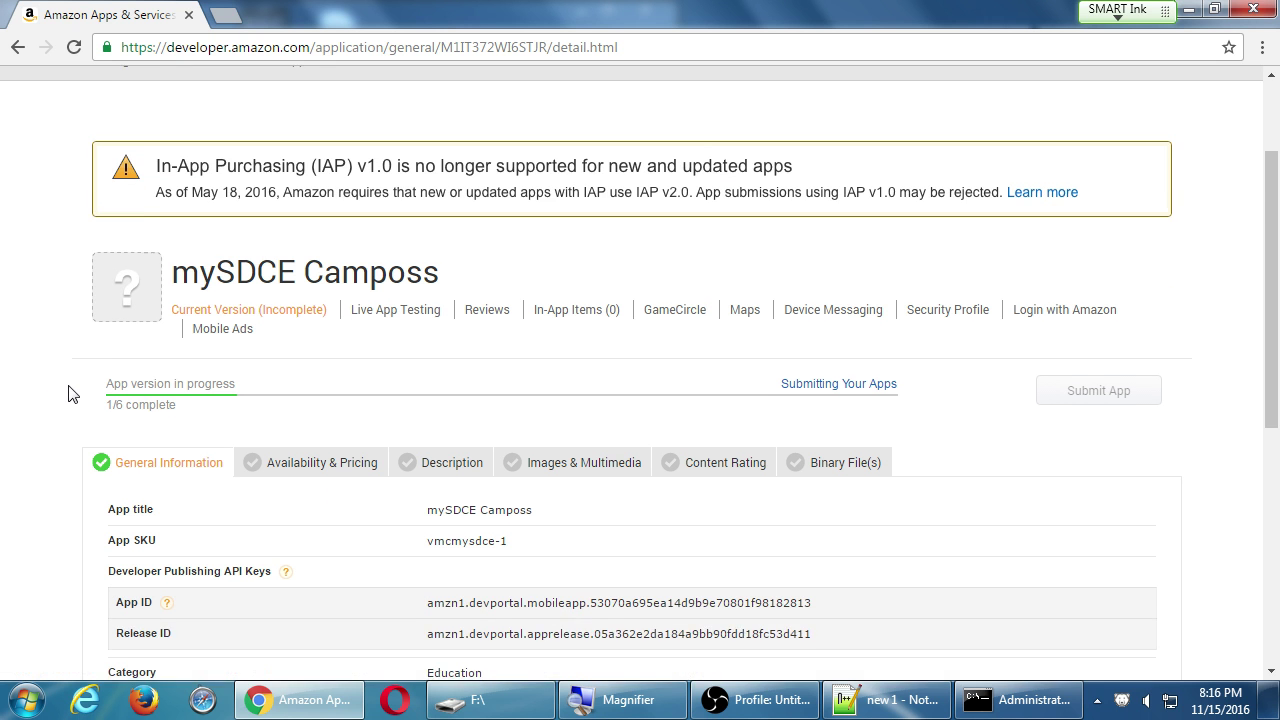
scroll(70, 392, "down", 3)
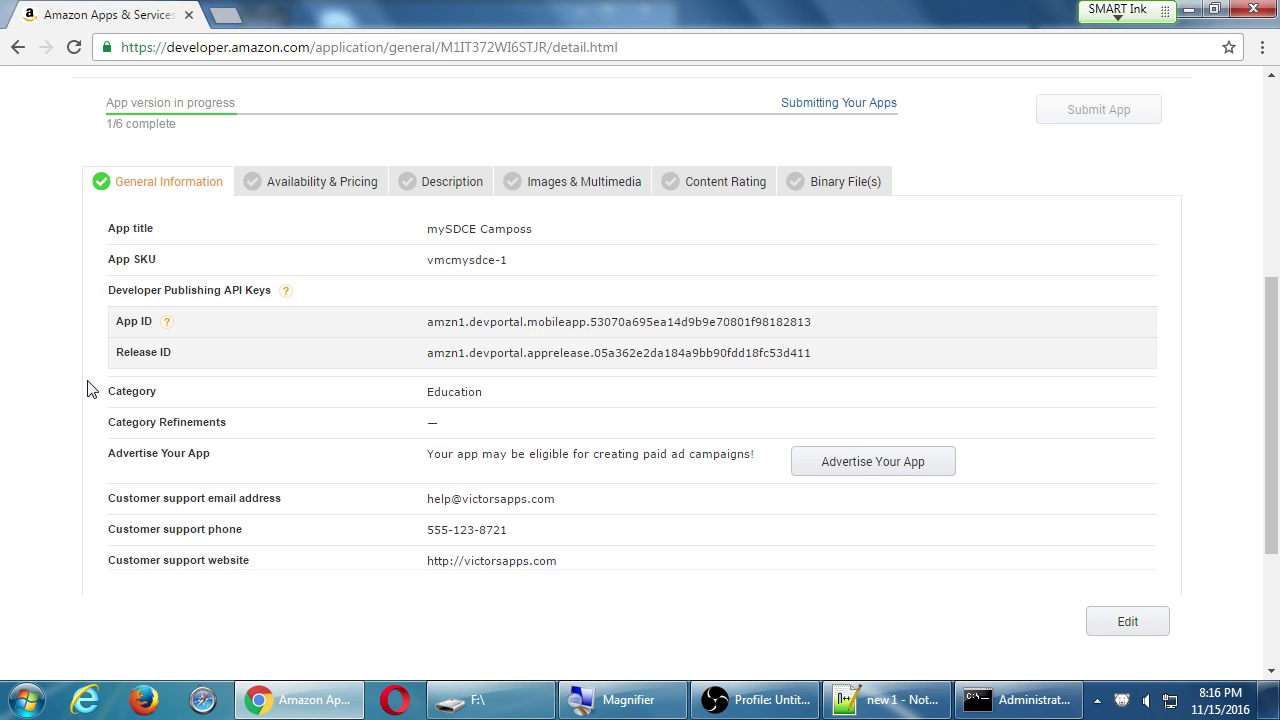
Save Availability & Pricing with Standard app, all regions and free app kept selected.
left_click(334, 189)
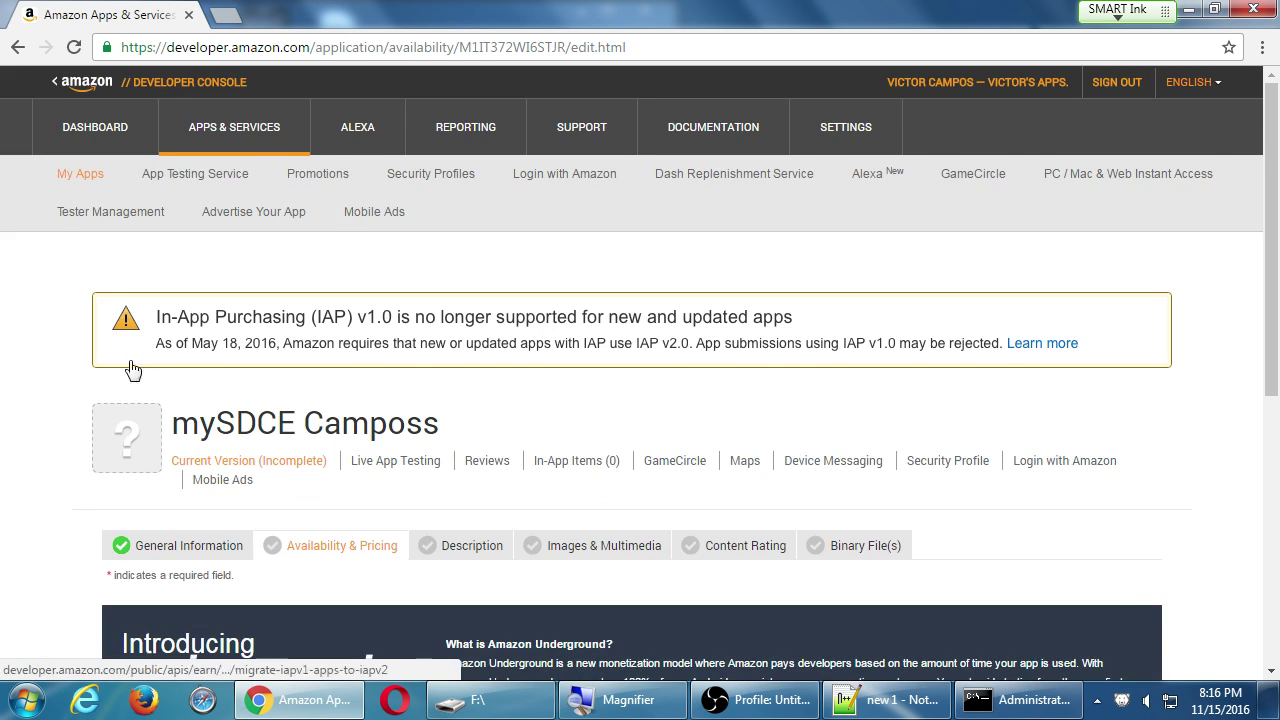
scroll(85, 367, "down", 1)
scroll(85, 367, "down", 3)
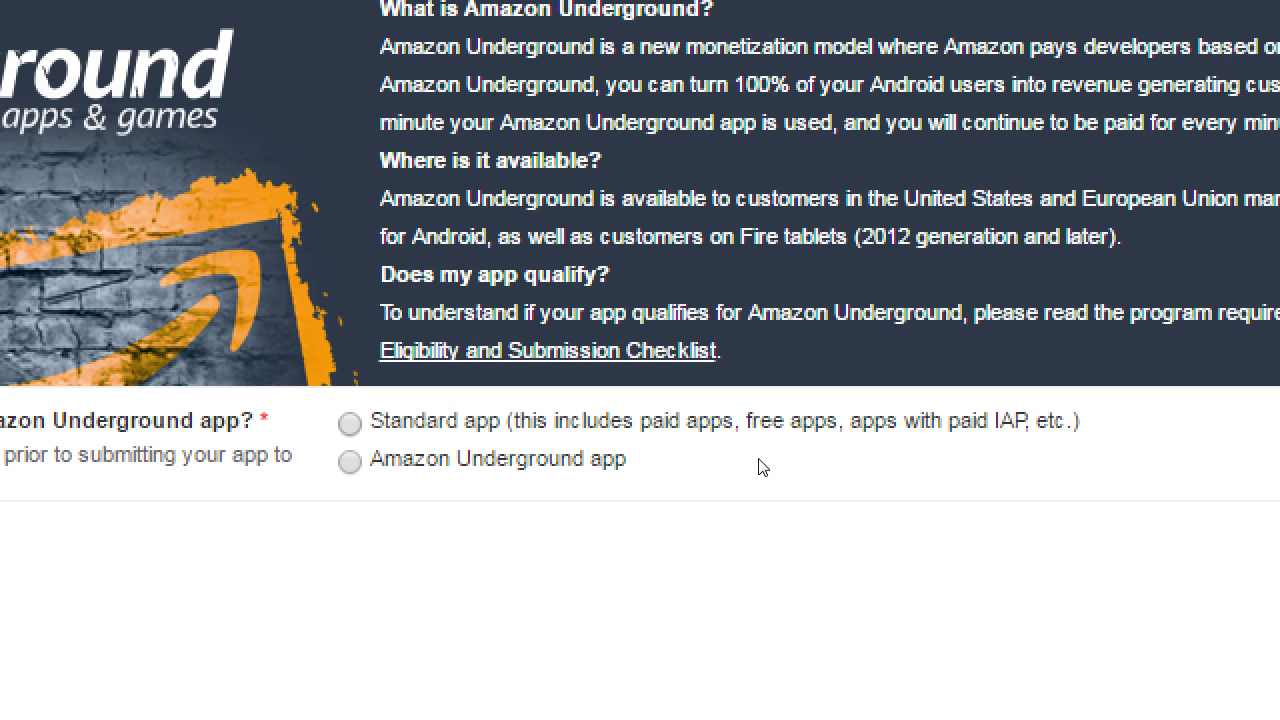
scroll(437, 462, "down", 4)
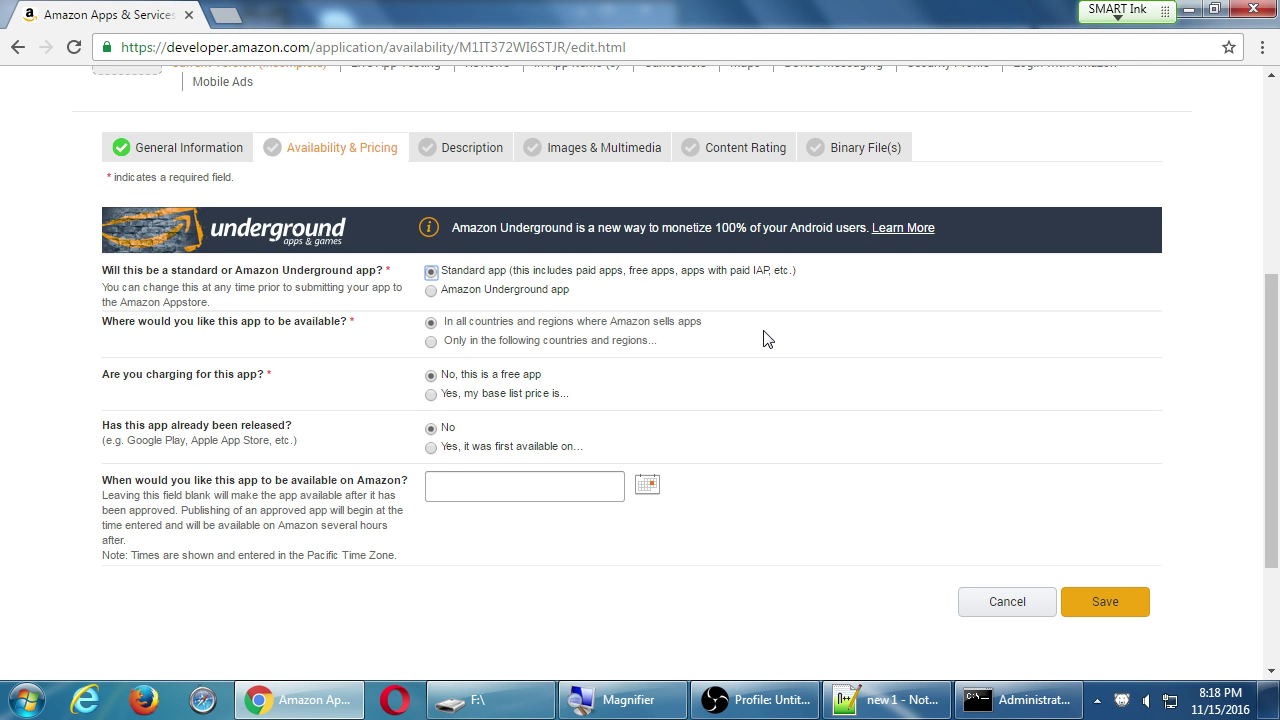
key("Return")
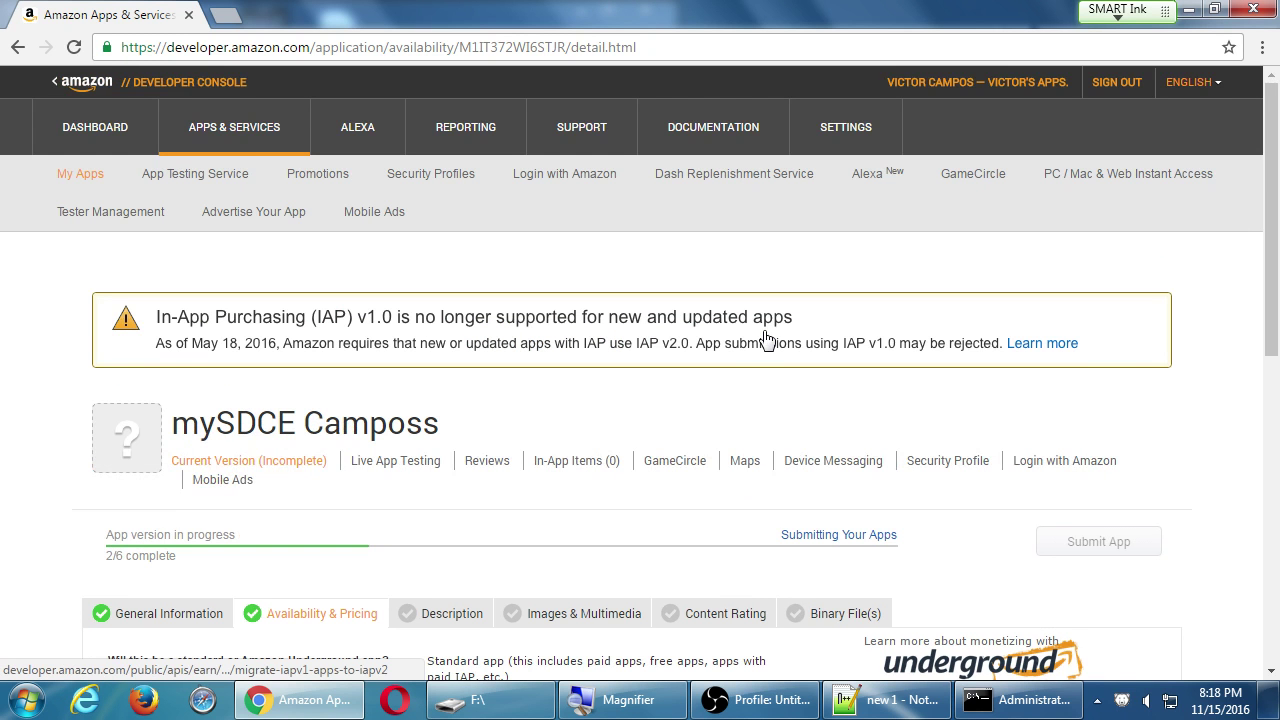
Edit Availability & Pricing to charge a base list price in United States Dollar.
scroll(768, 340, "down", 5)
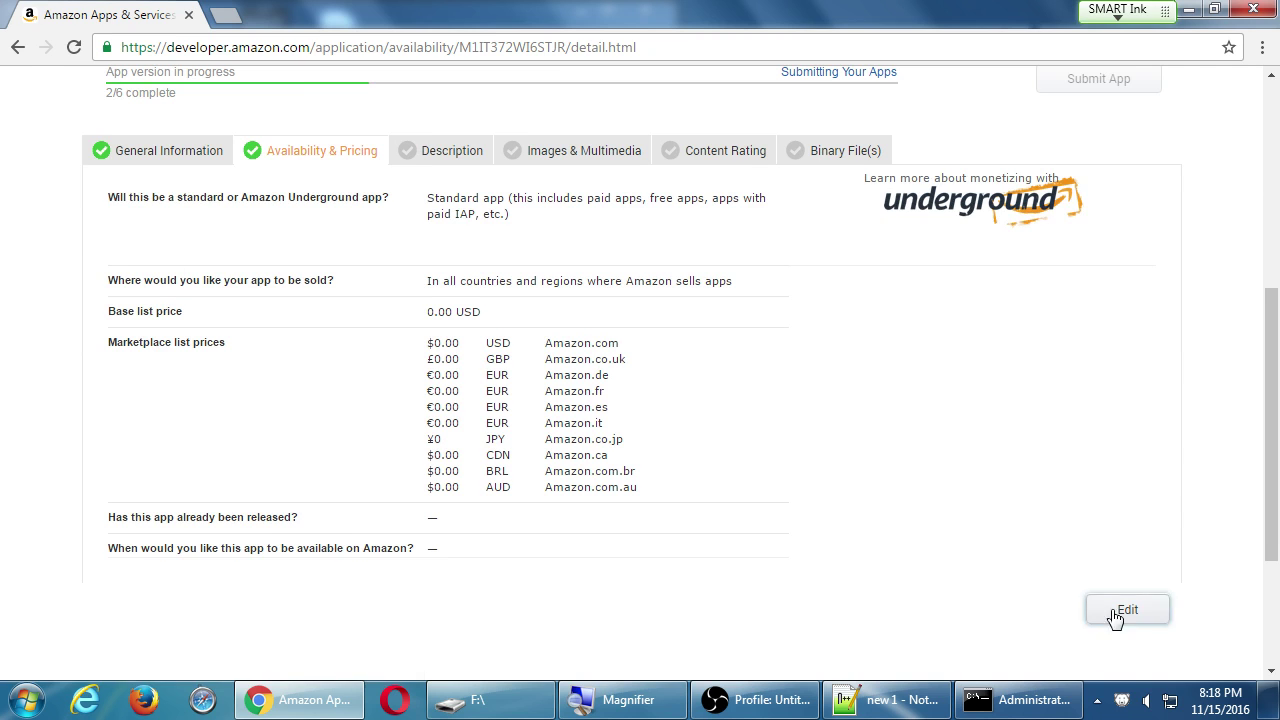
left_click(1115, 617)
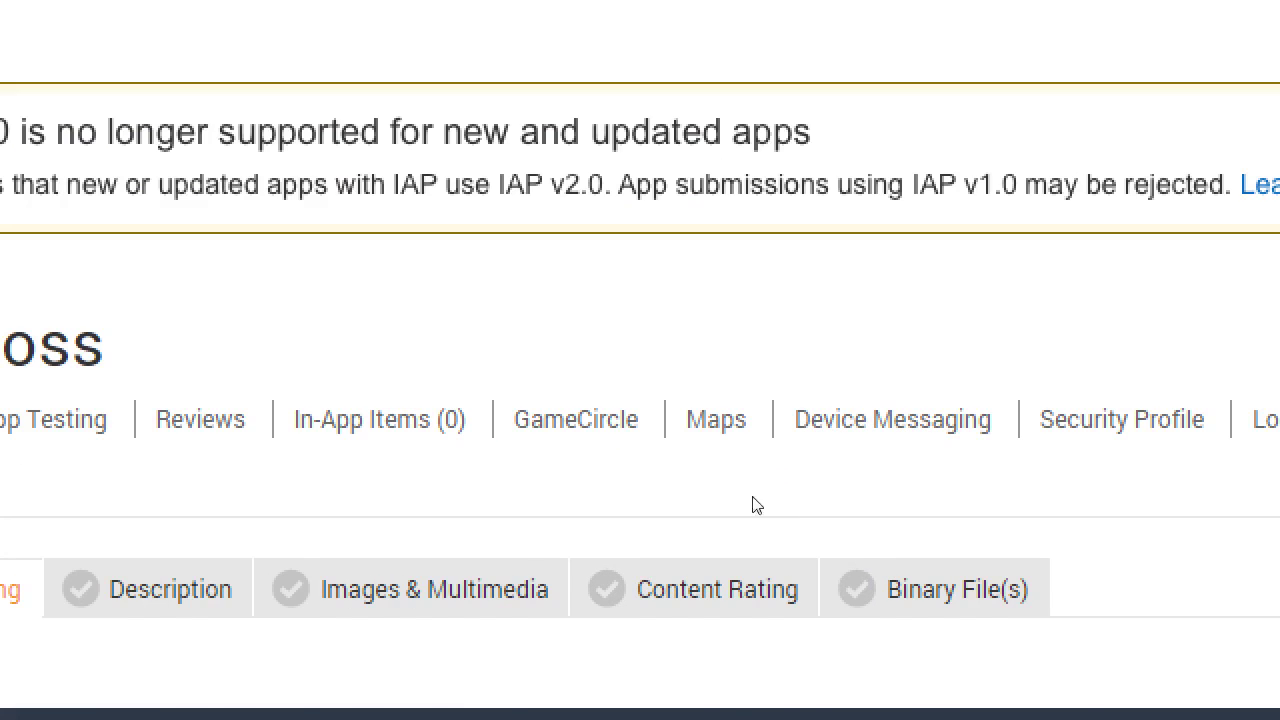
scroll(600, 530, "down", 5)
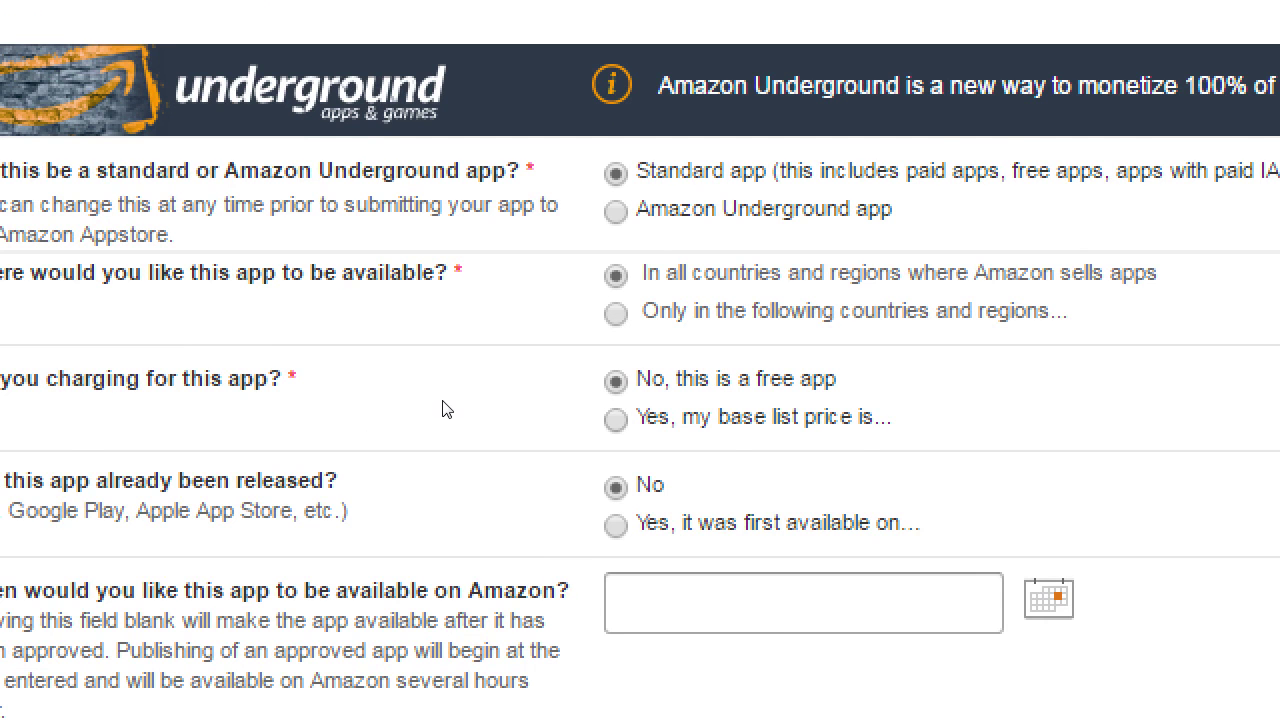
left_click(615, 419)
left_click(663, 467)
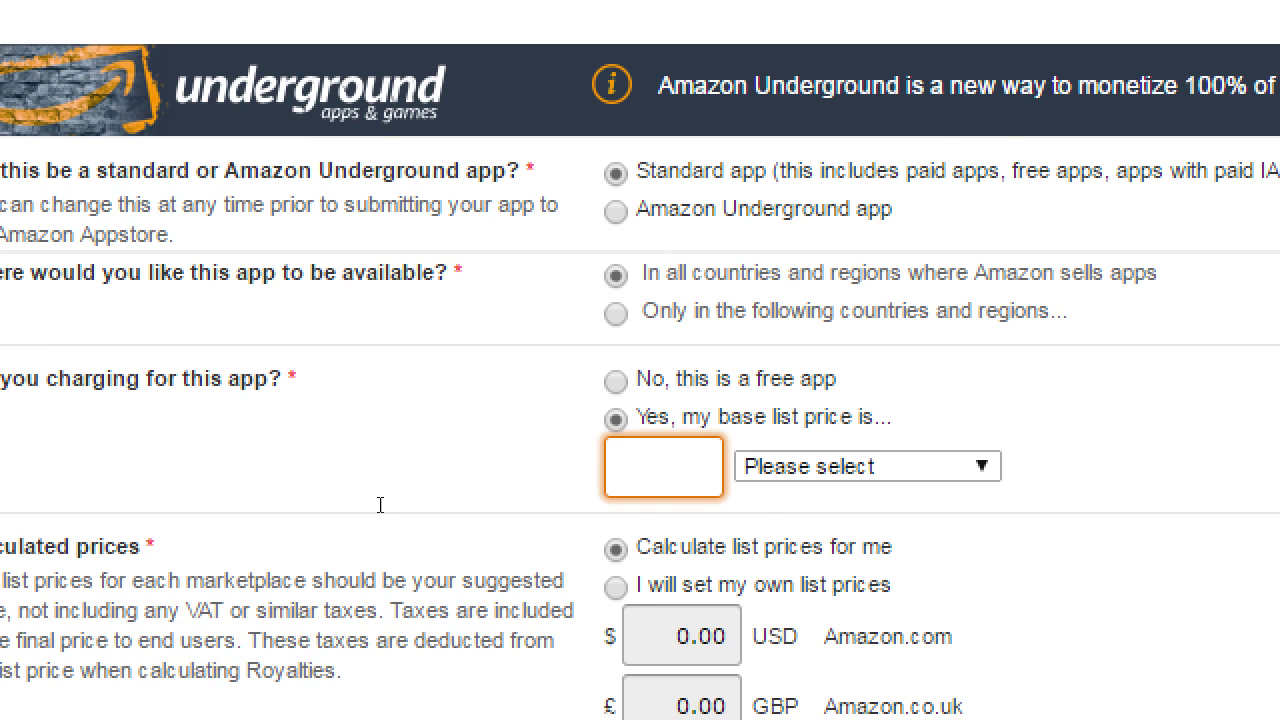
type("99")
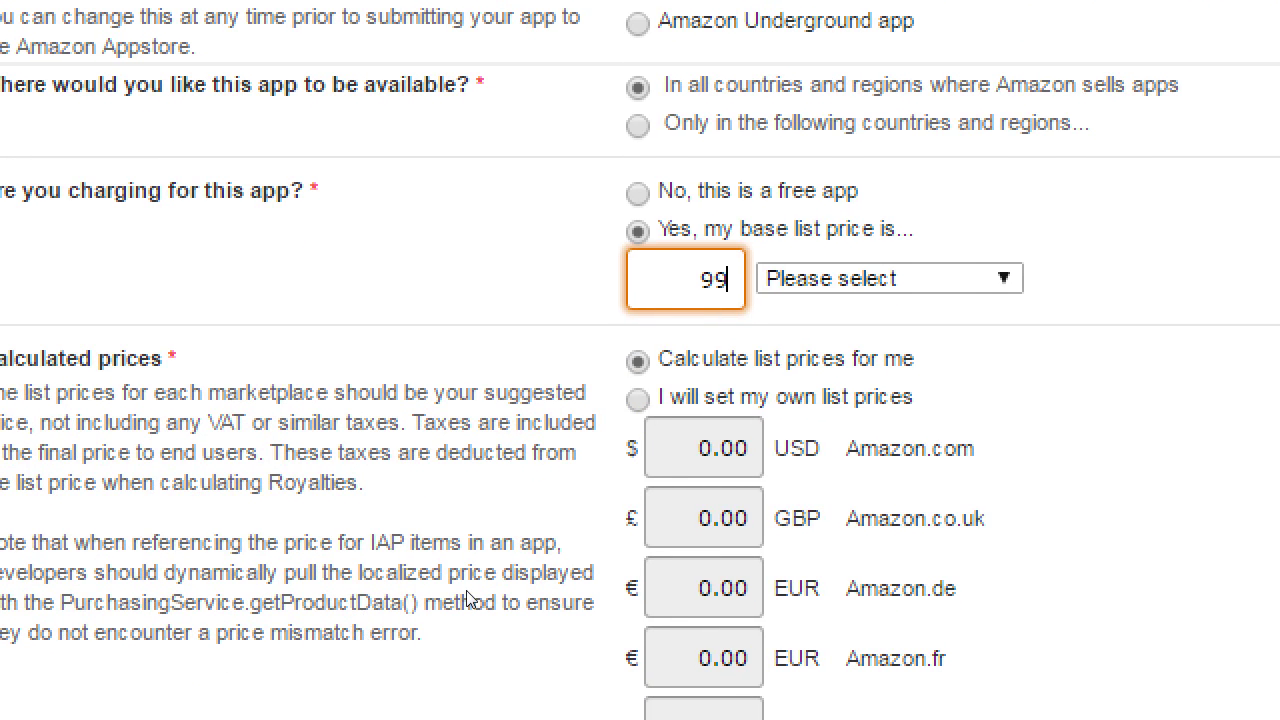
key("Tab")
key("alt+Down")
key("Down")
key("Down")
key("Down")
key("Down")
key("Down")
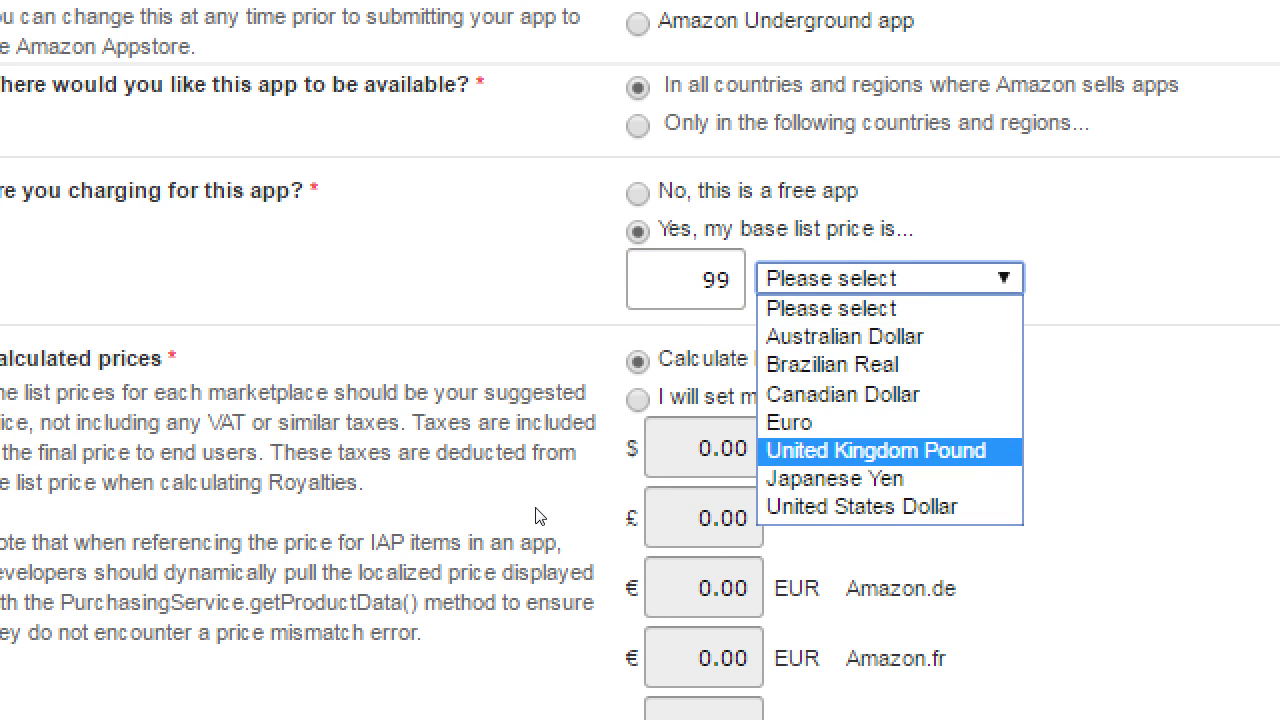
key("Down")
key("Down")
key("Return")
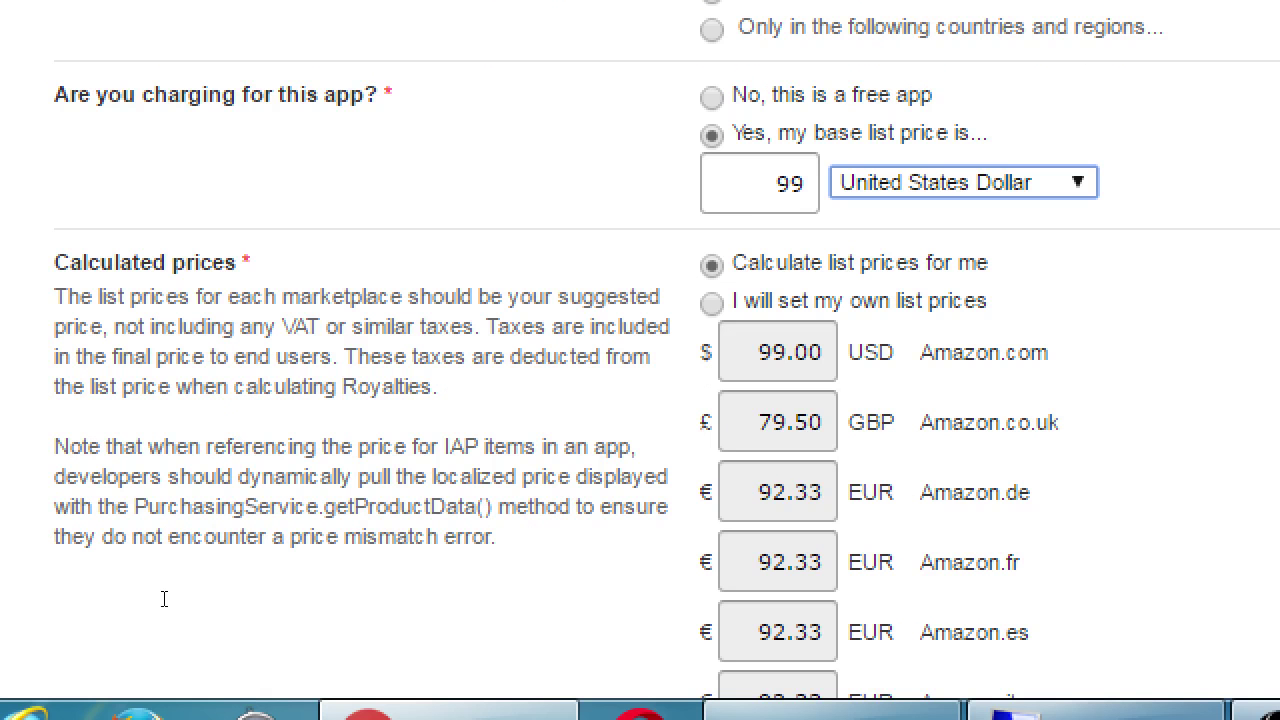
Correct the base list price to 0.99 so GBP and EUR prices recalculate.
scroll(360, 558, "down", 1)
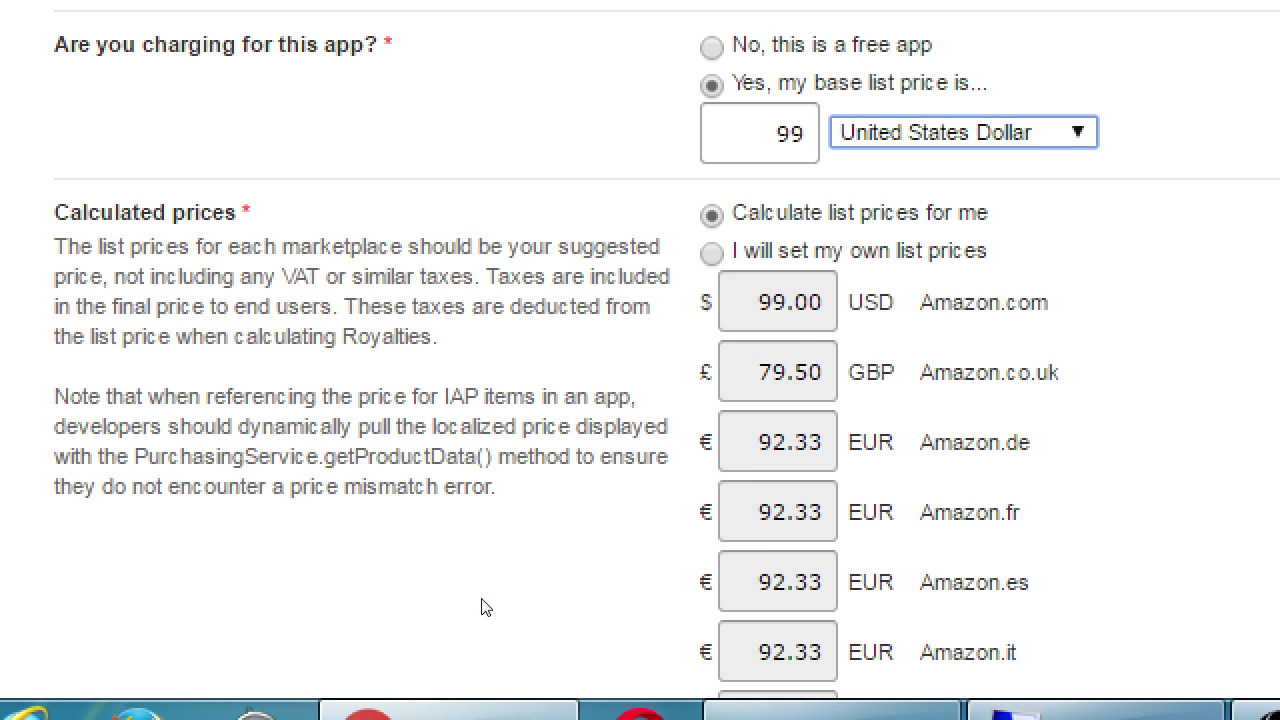
scroll(514, 577, "down", 3)
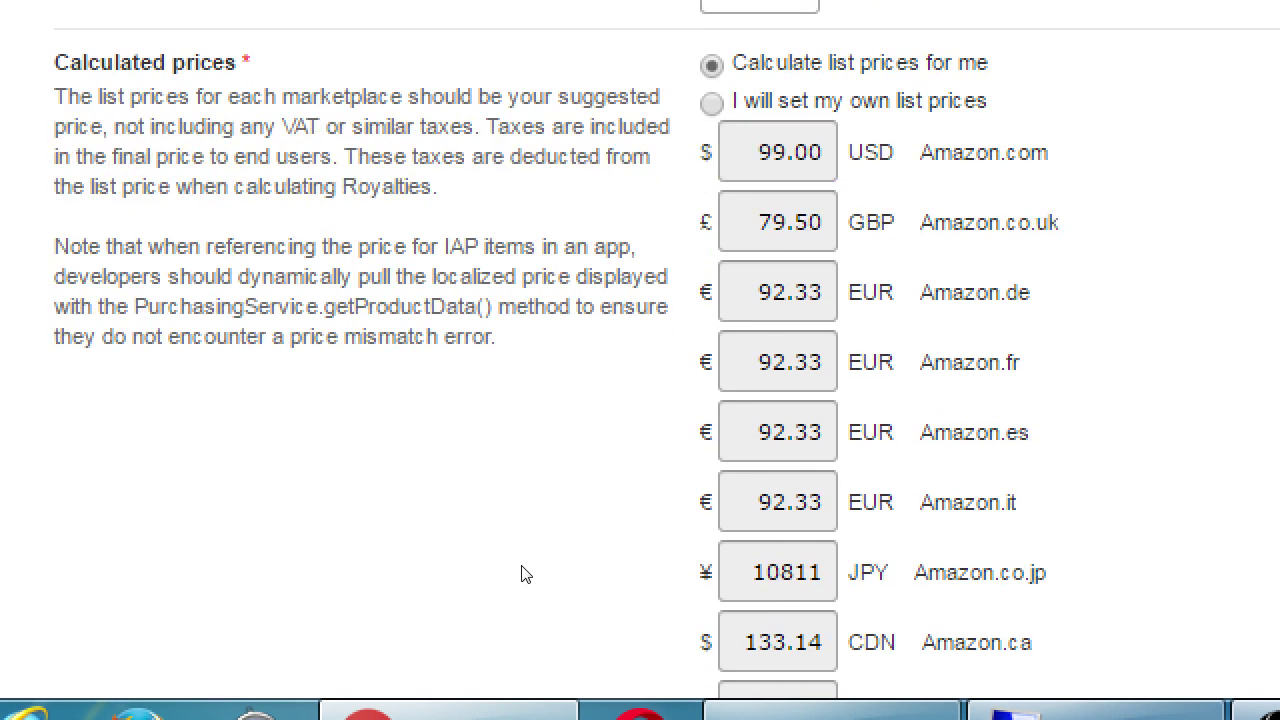
scroll(522, 572, "down", 2)
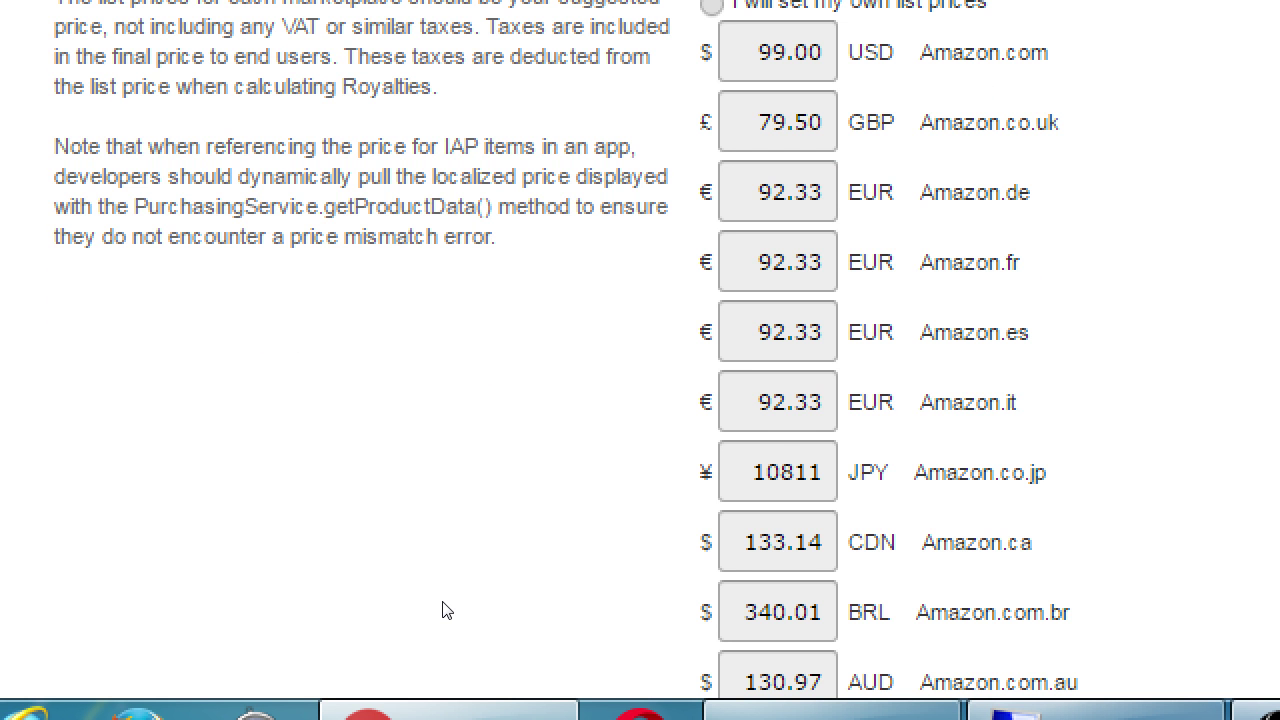
scroll(447, 609, "down", 1)
scroll(447, 609, "up", 3)
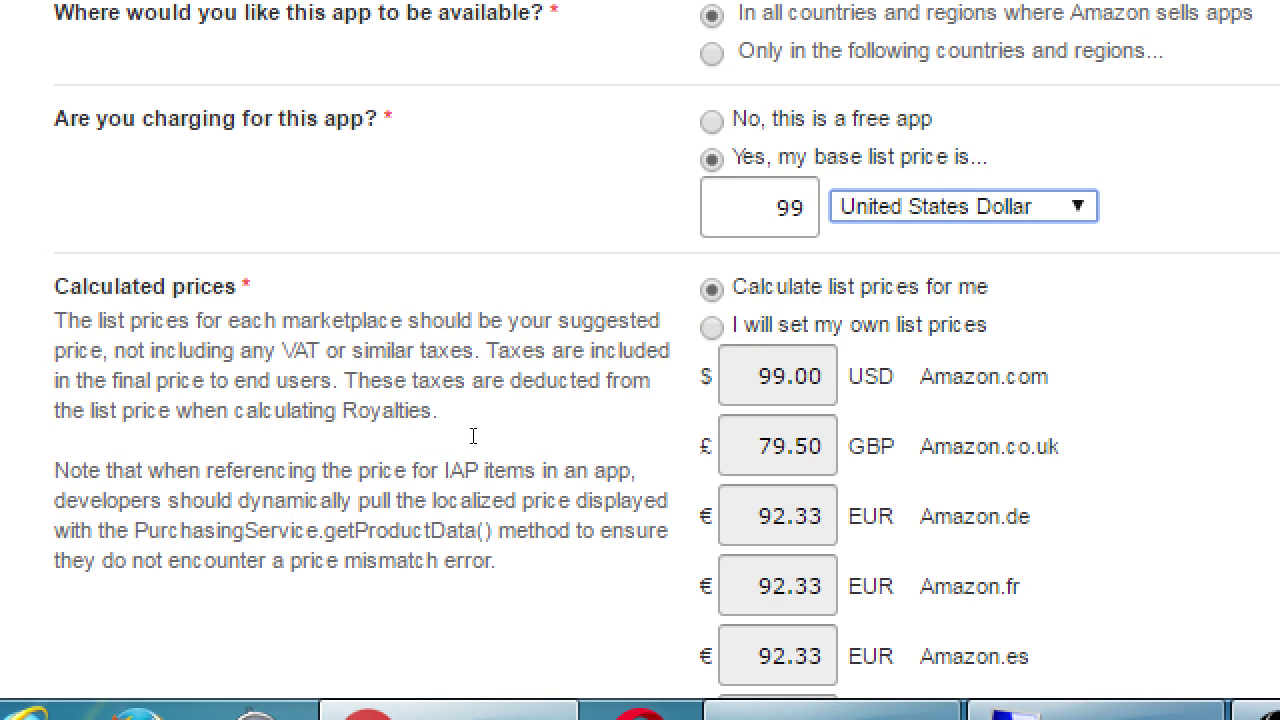
key("shift+Tab")
key("Left")
type(".")
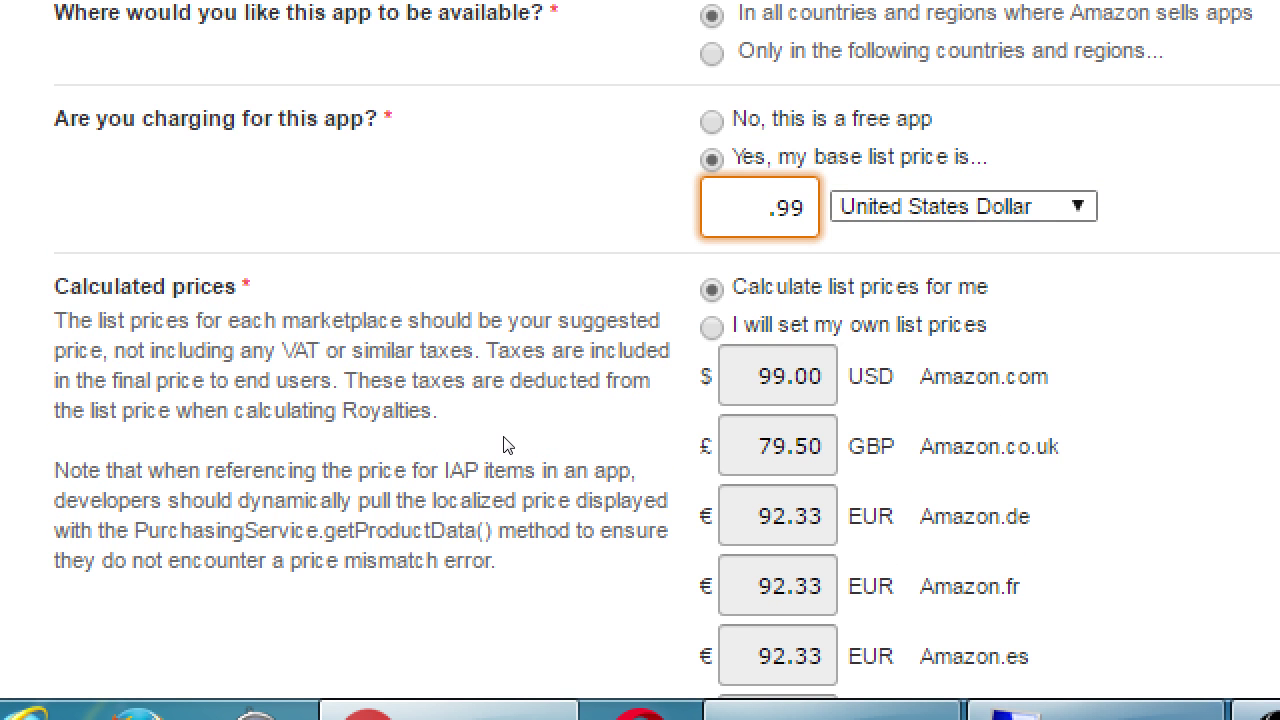
key("Left")
type("0")
key("Tab")
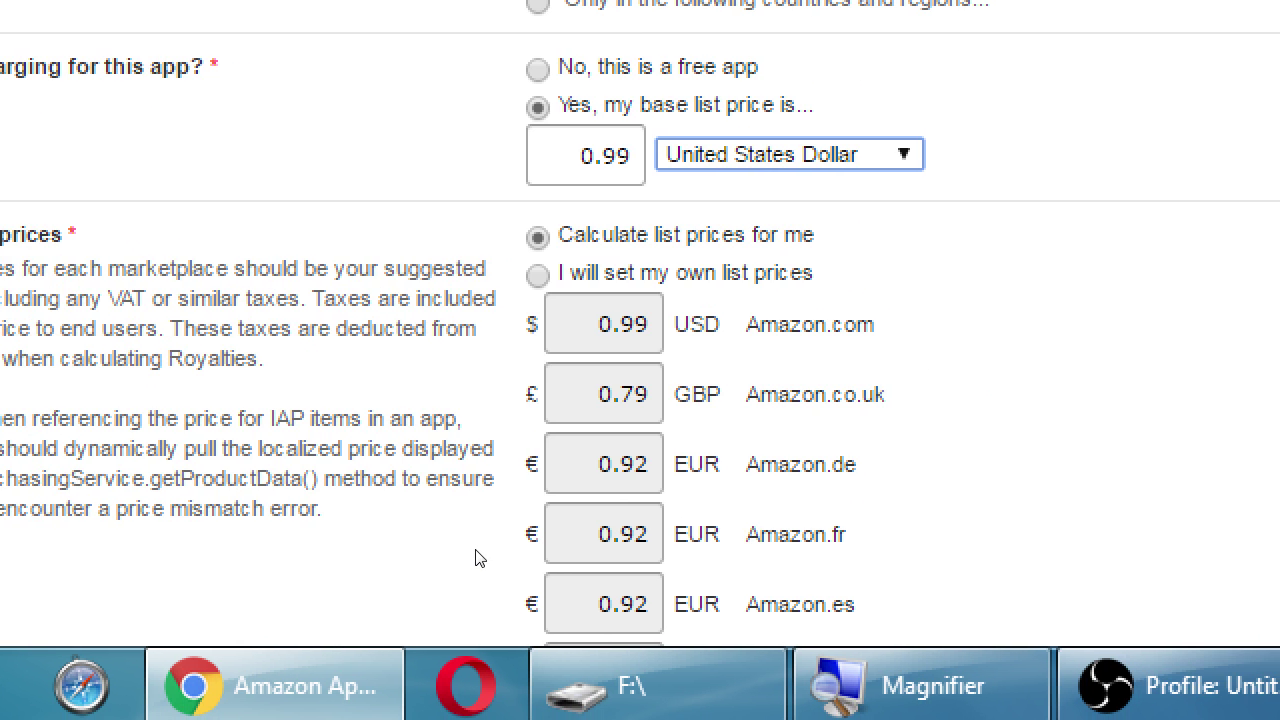
scroll(480, 554, "down", 3)
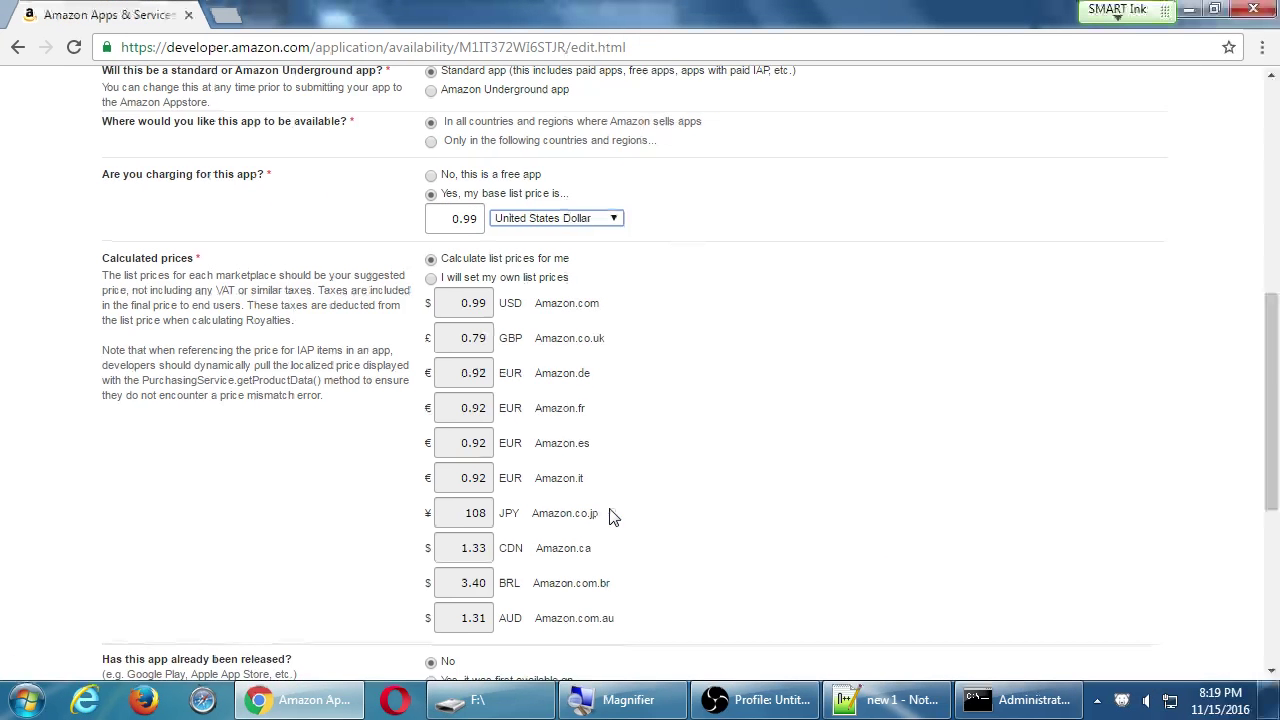
Select 'No, this is a free app' and set the previously-released question back to No.
double_click(447, 214)
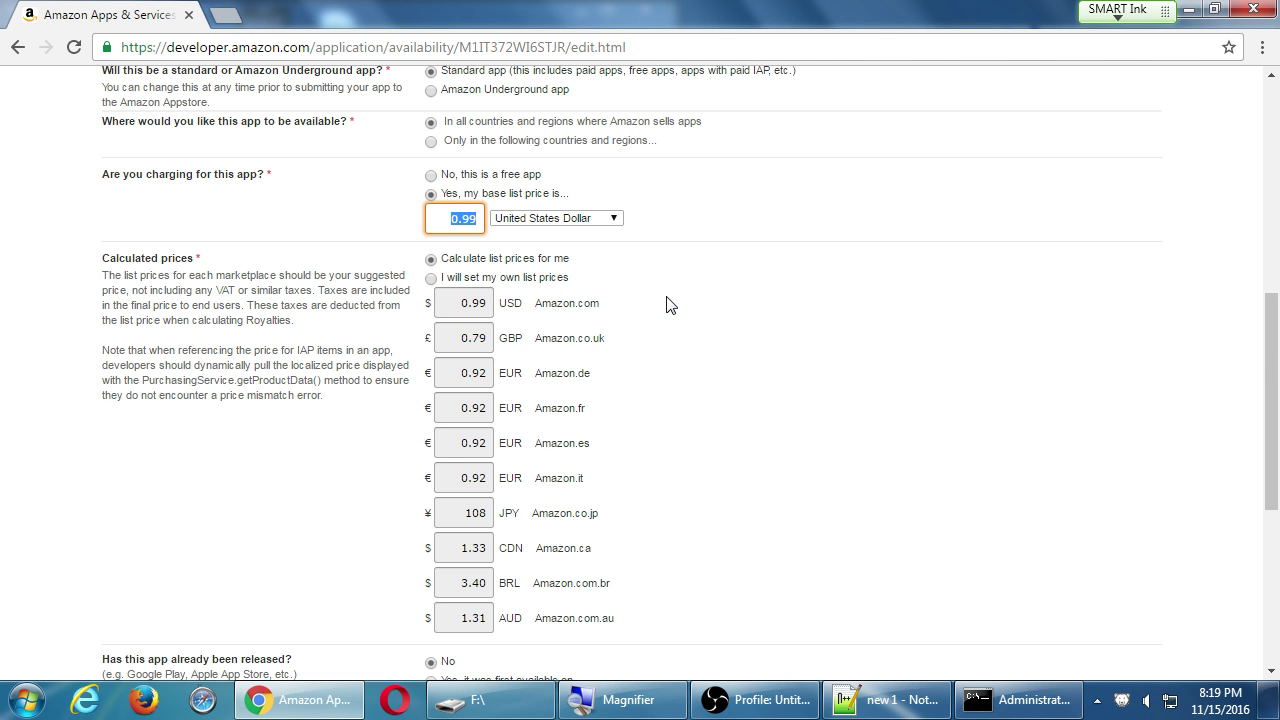
left_click(431, 176)
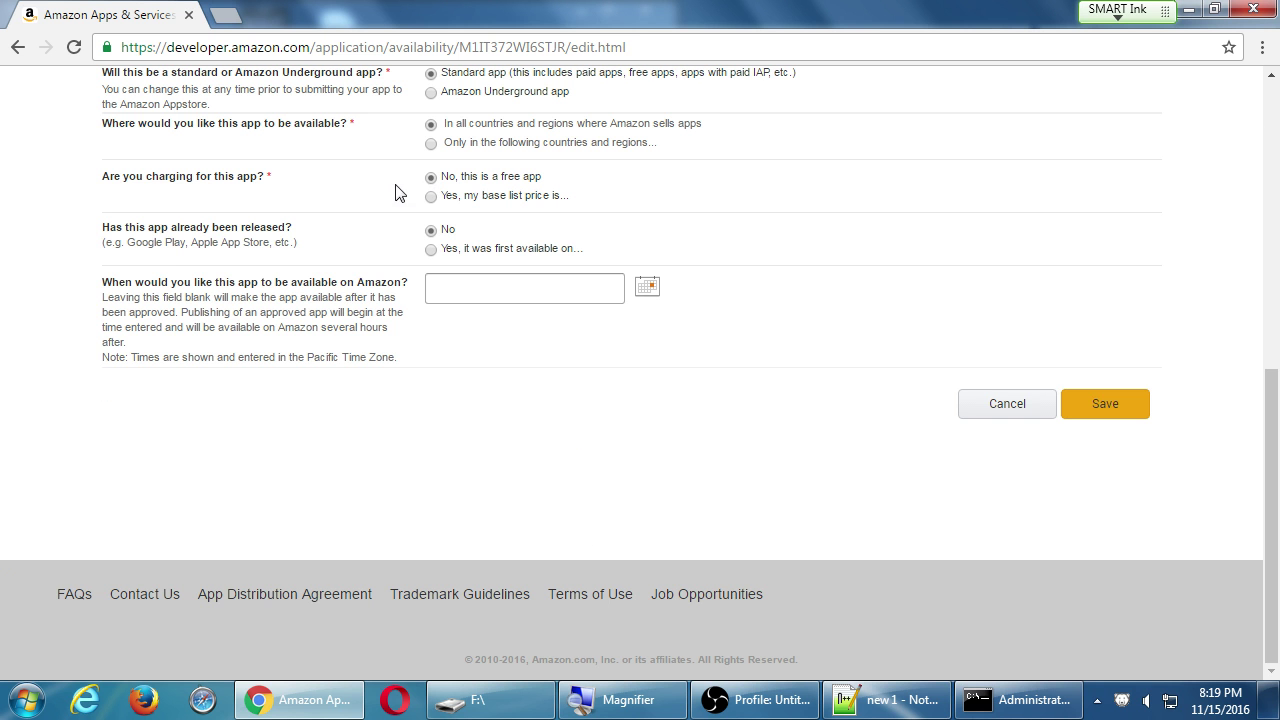
left_click(431, 196)
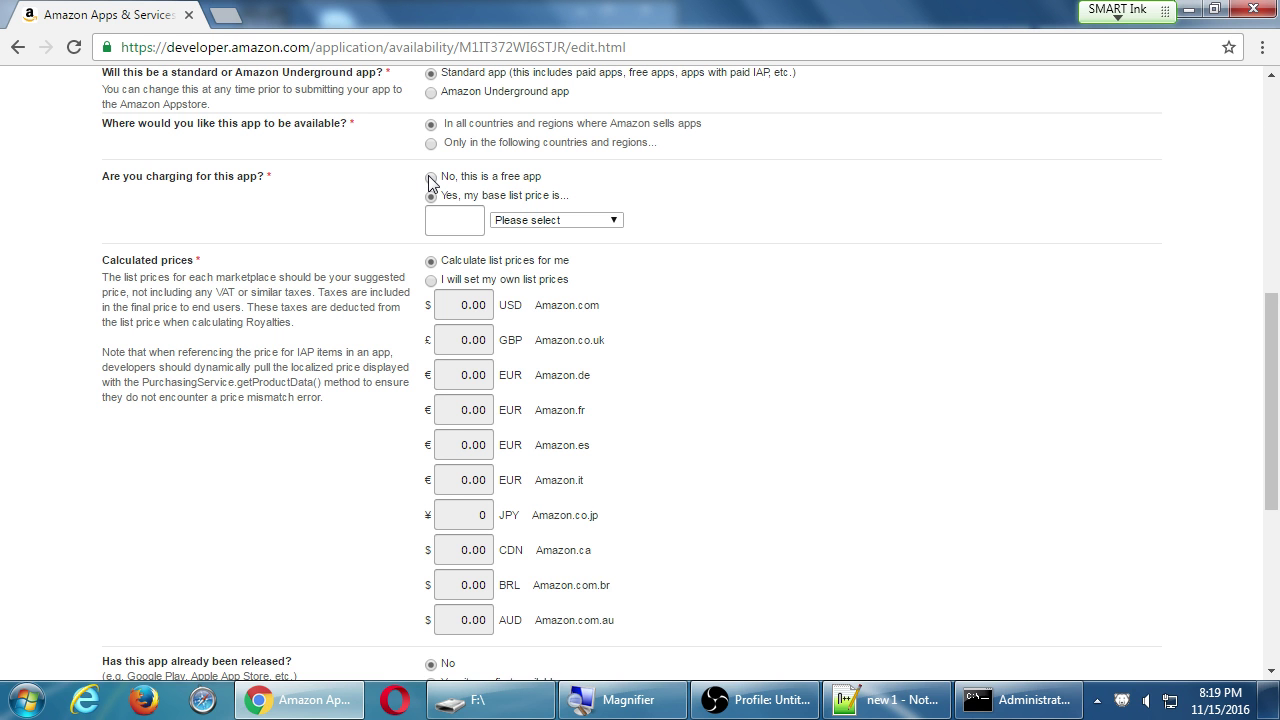
left_click(431, 178)
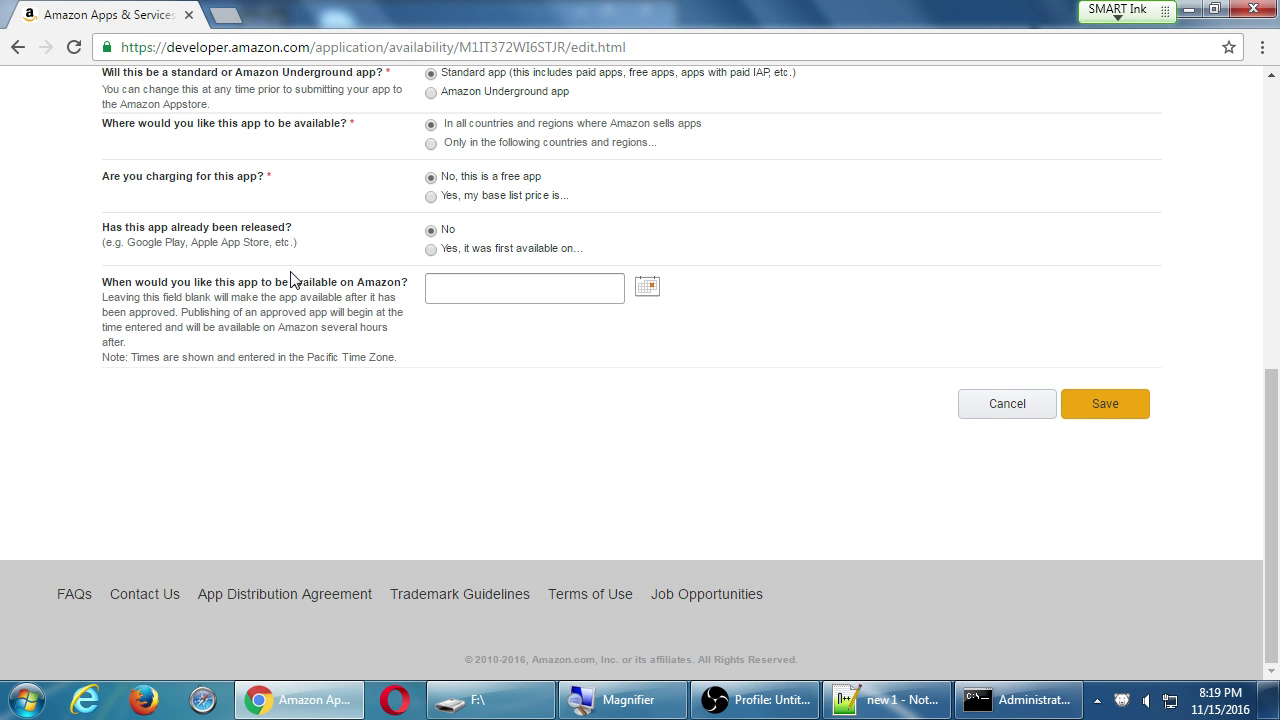
left_click(431, 249)
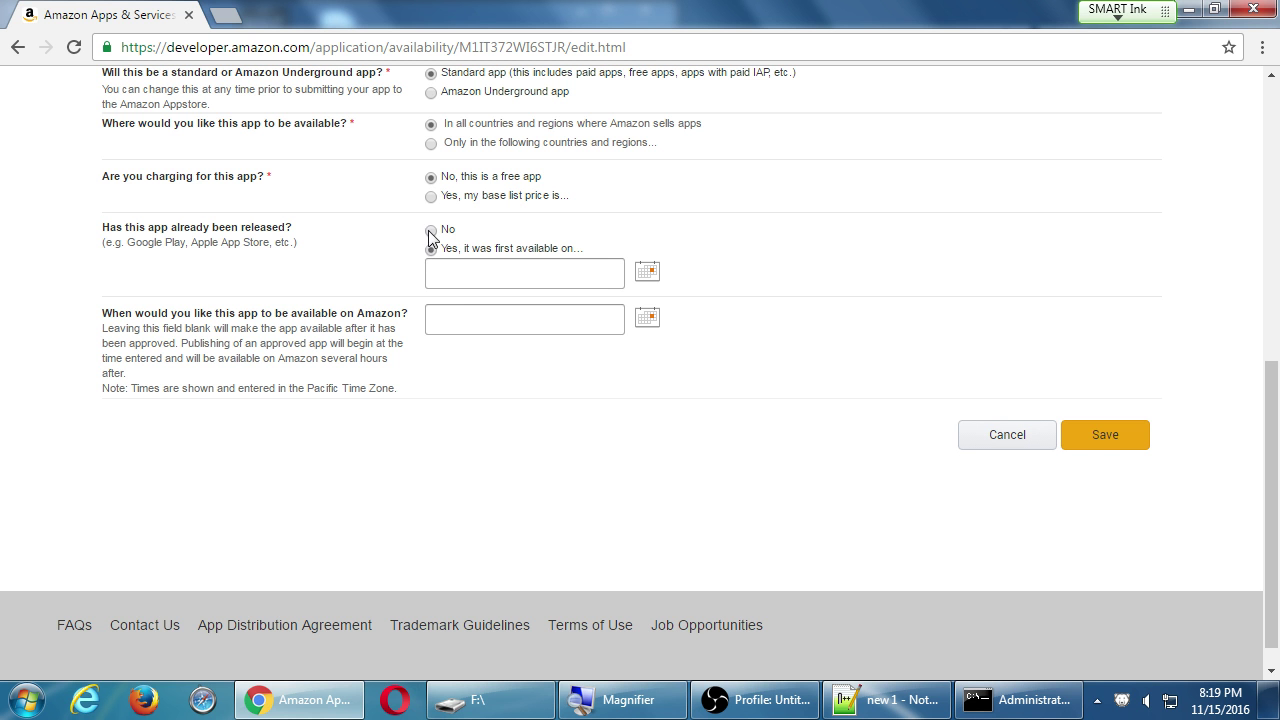
left_click(430, 230)
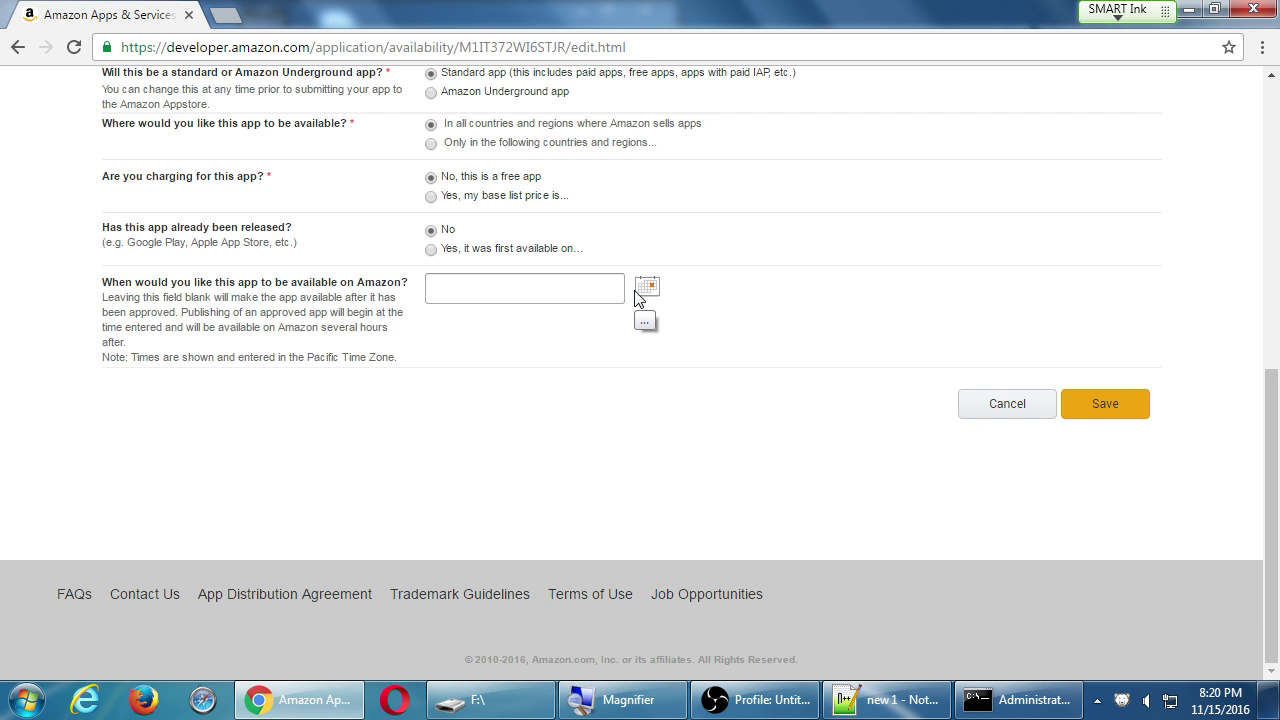
scroll(640, 295, "up", 1)
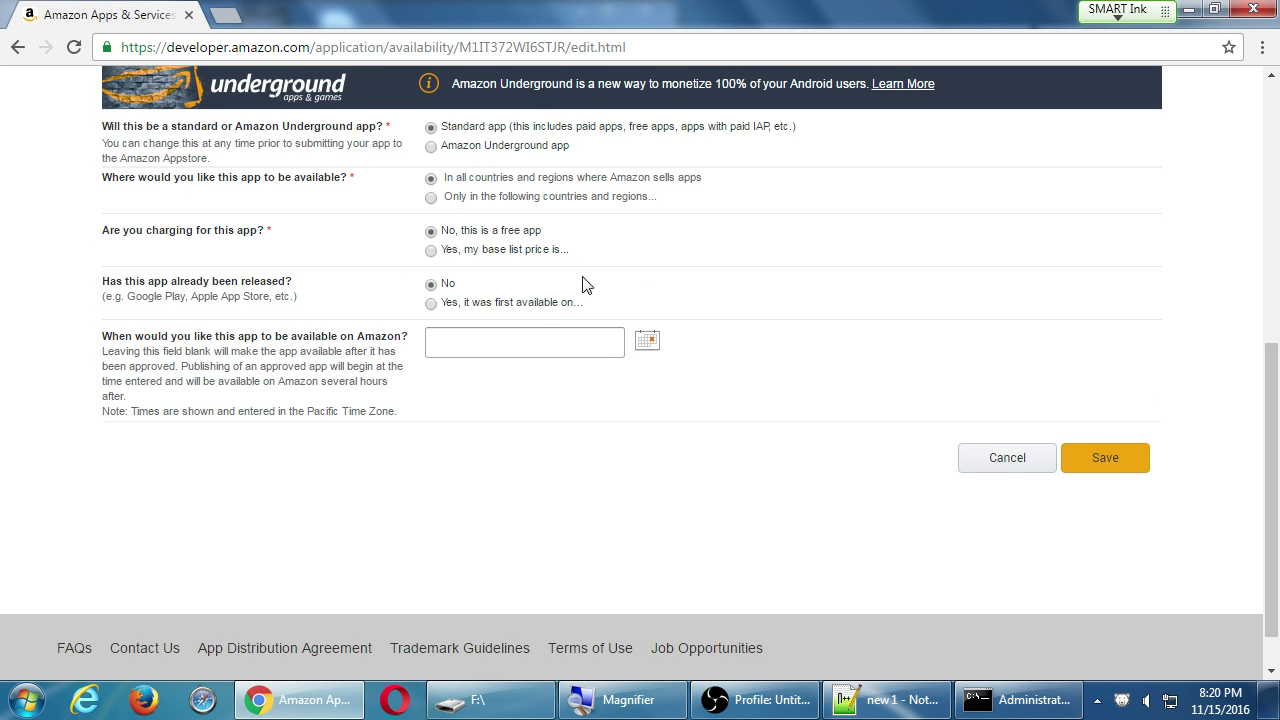
Save Availability & Pricing and review the free 0.00 USD prices in every marketplace.
left_click(1130, 466)
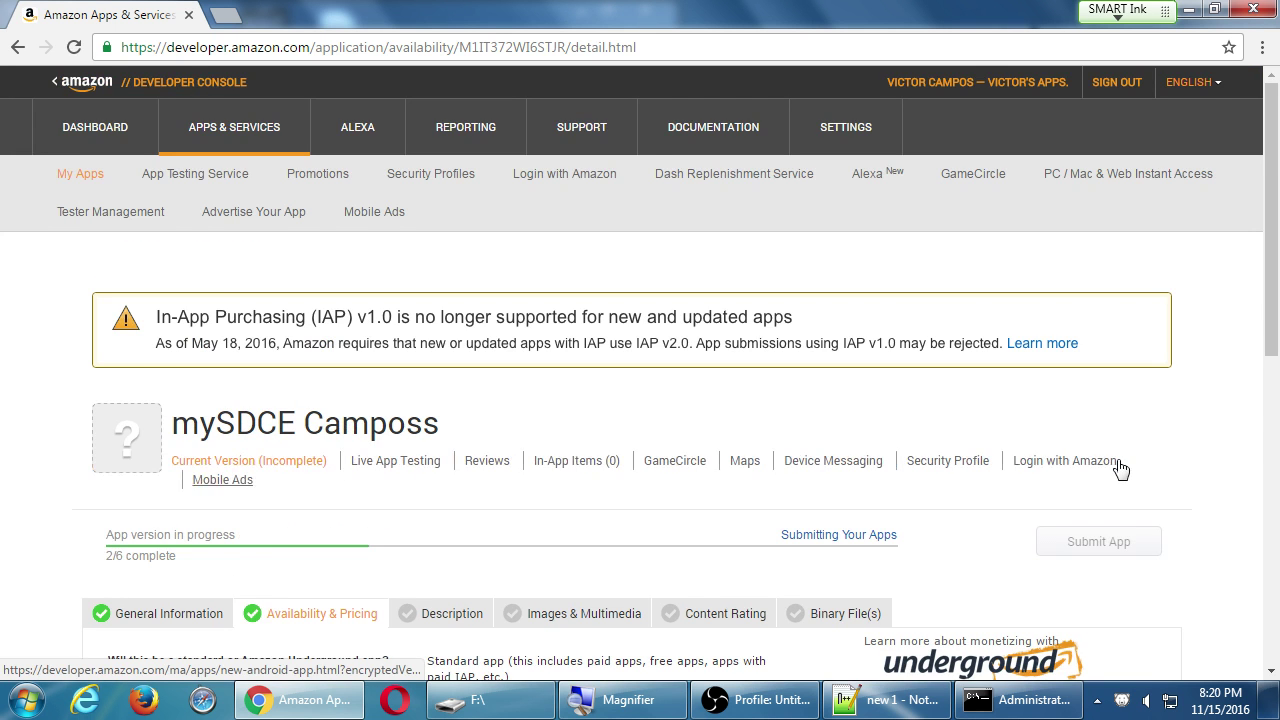
scroll(1106, 420, "down", 2)
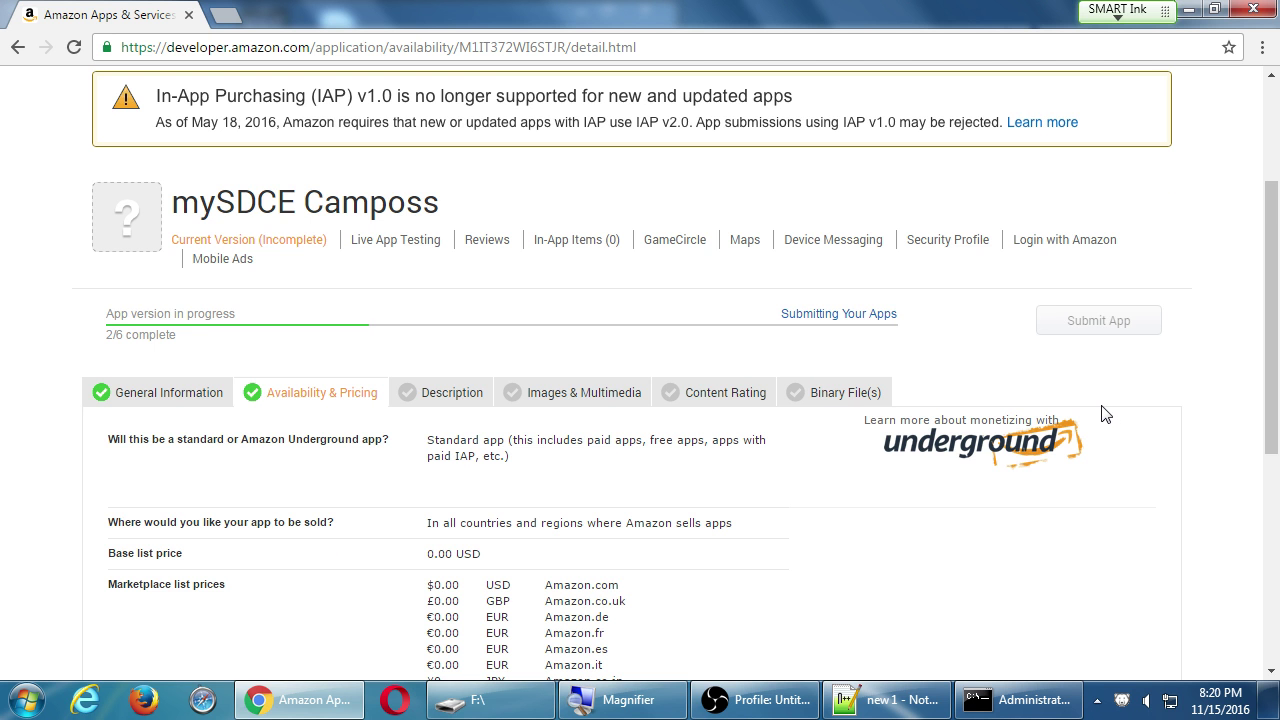
scroll(1100, 400, "down", 1)
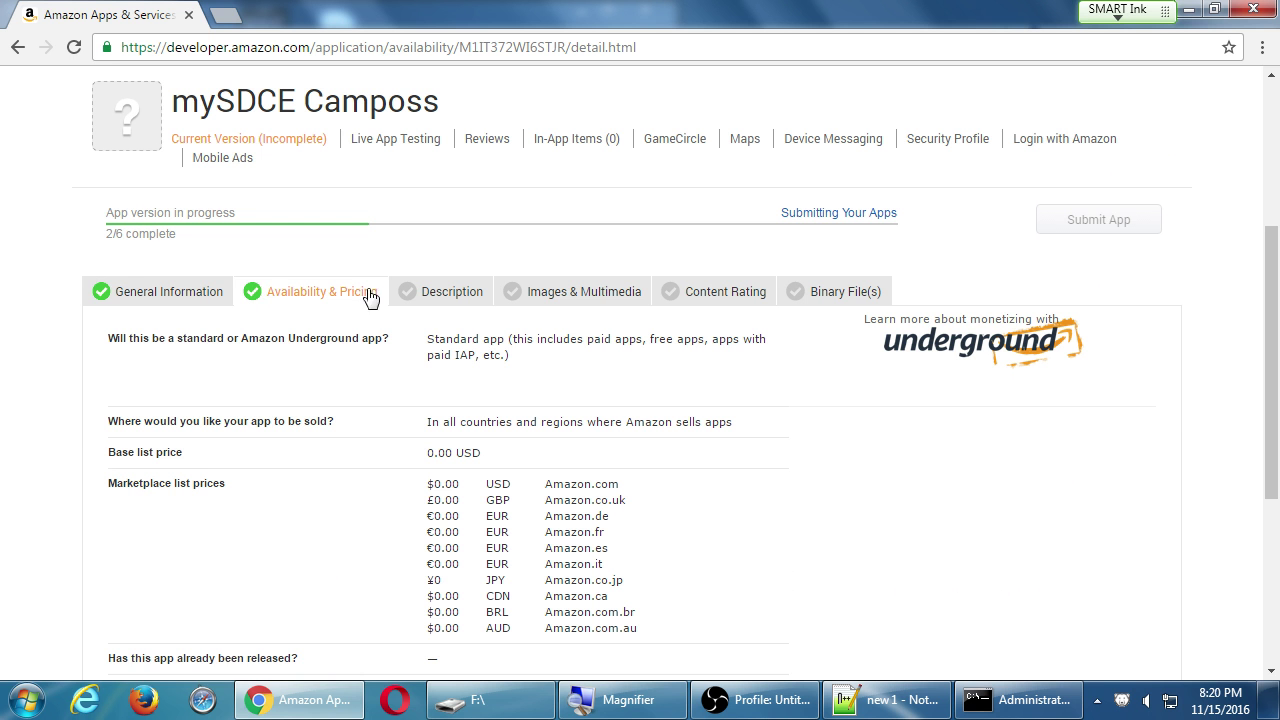
Open the Description tab and scroll through its empty description, bullet and keyword fields.
left_click(440, 297)
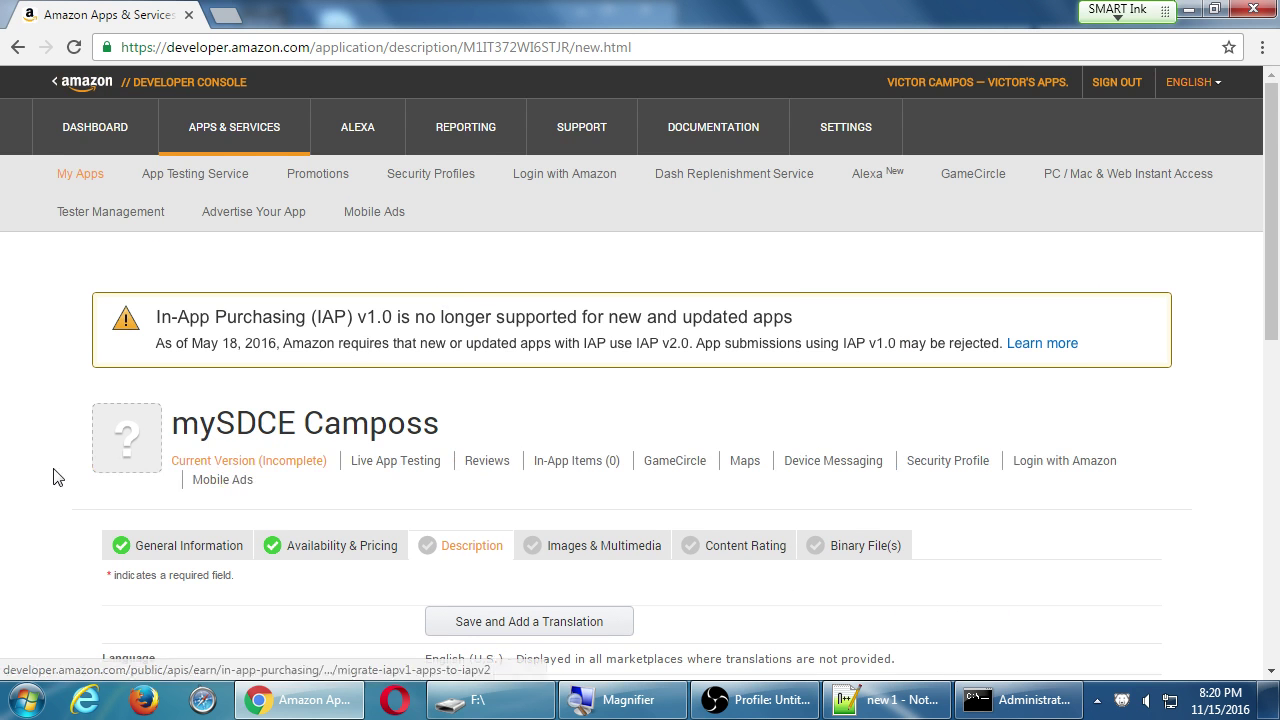
scroll(86, 471, "down", 4)
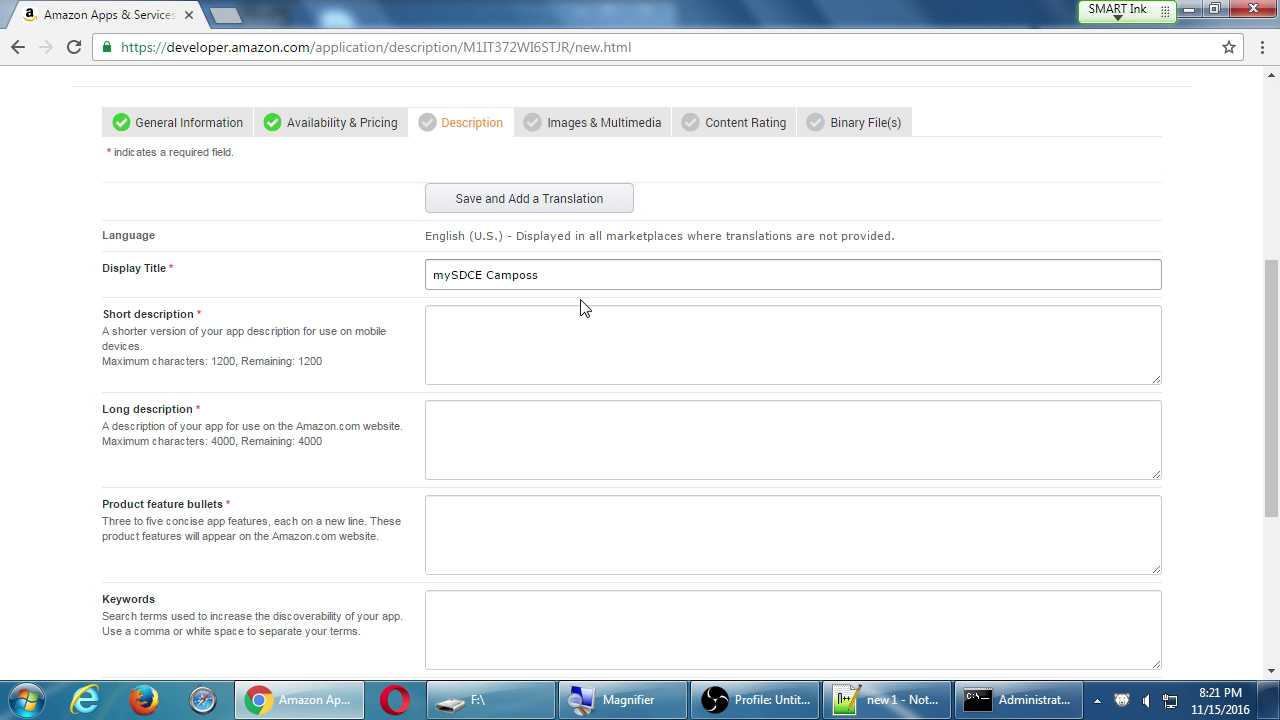
scroll(552, 215, "down", 3)
scroll(552, 215, "down", 1)
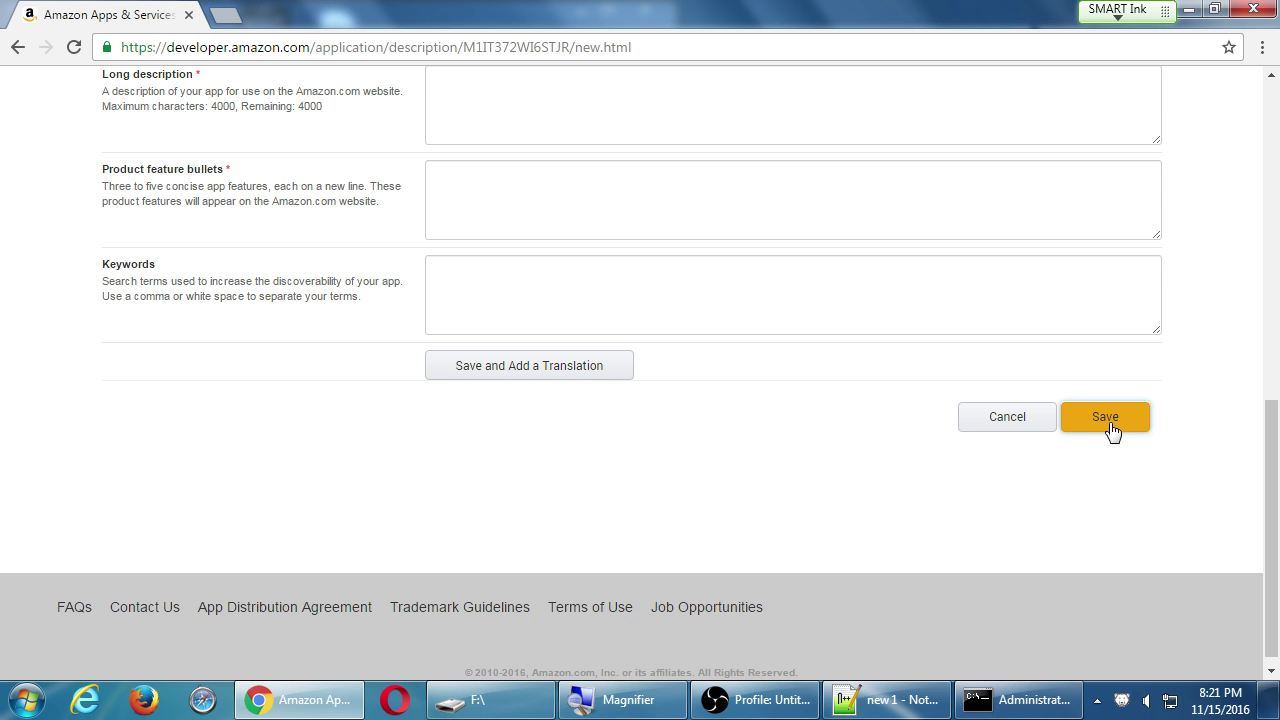
left_click(1105, 417)
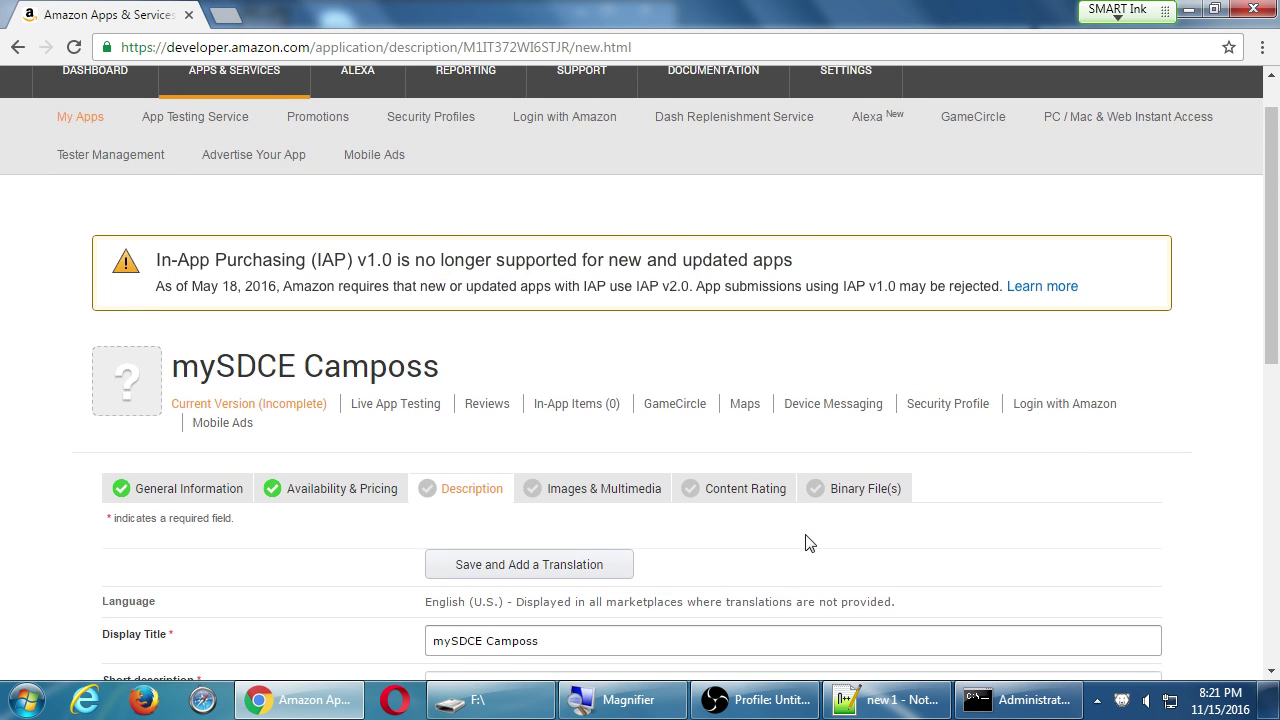
scroll(804, 534, "down", 2)
scroll(804, 534, "down", 5)
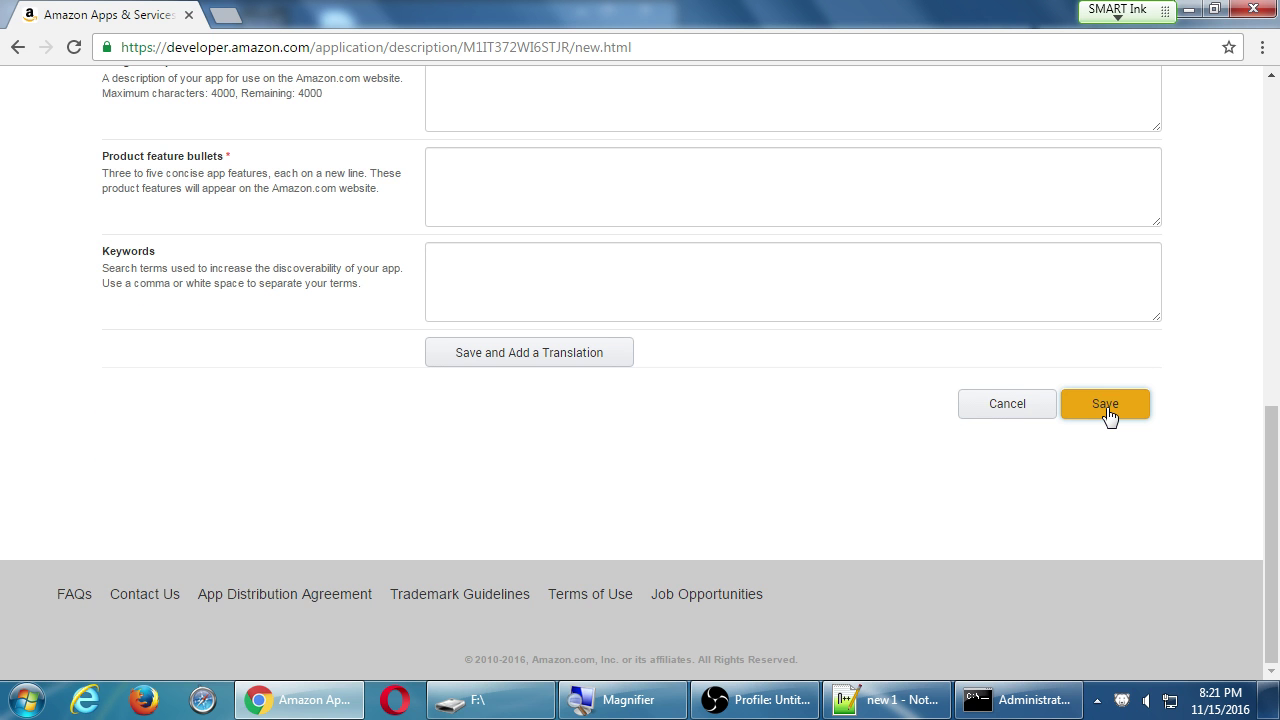
scroll(1109, 418, "up", 4)
scroll(701, 328, "down", 1)
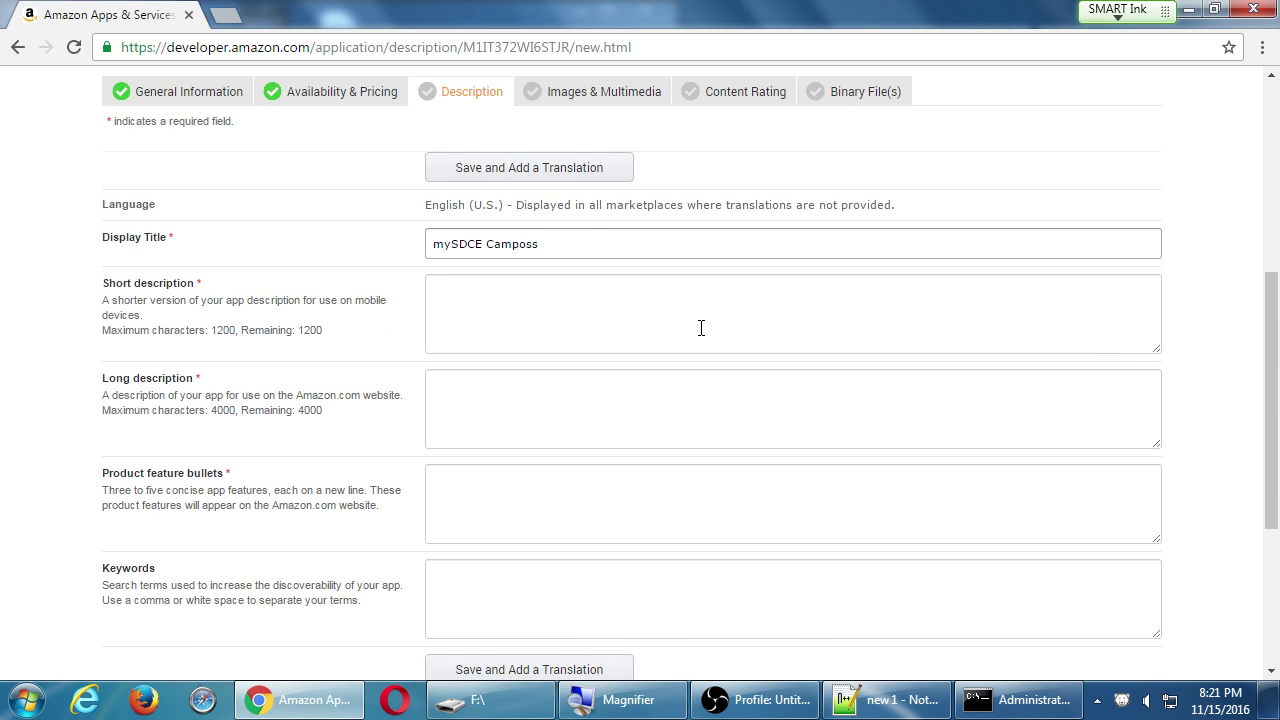
scroll(701, 328, "down", 1)
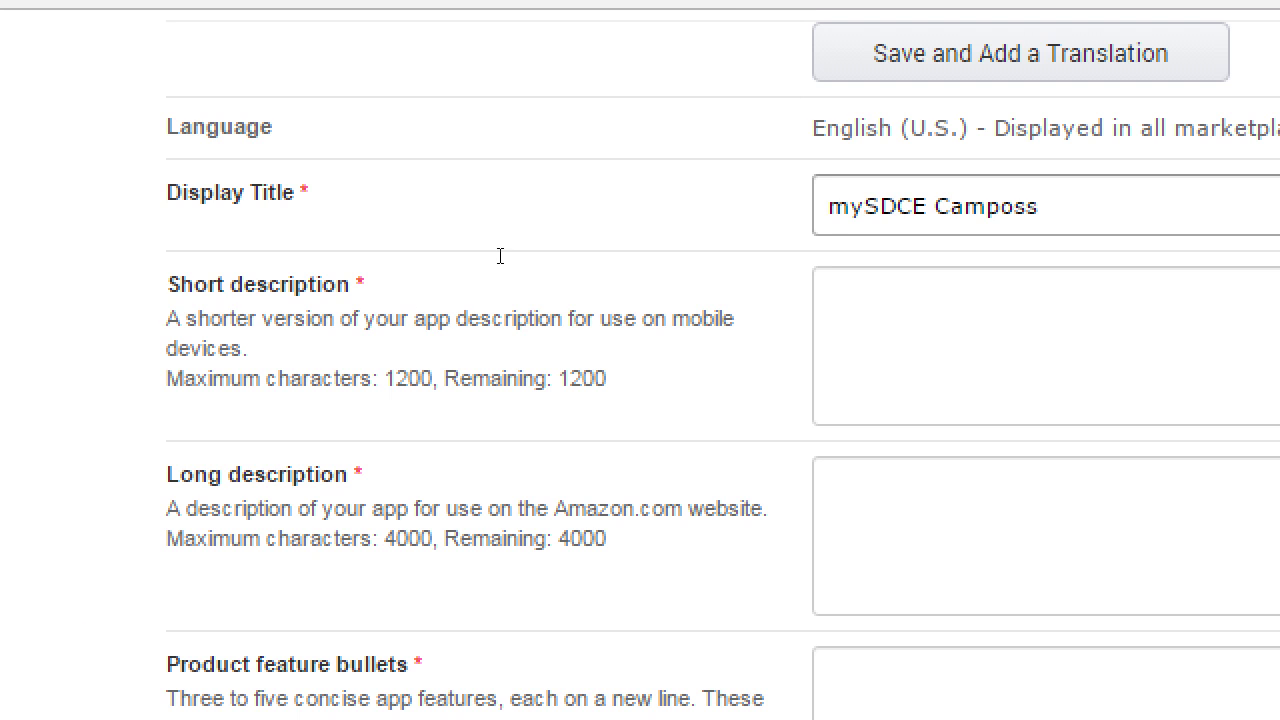
Enter 'The unofficial San Diego Continuing Education App' as the short description.
left_click(850, 300)
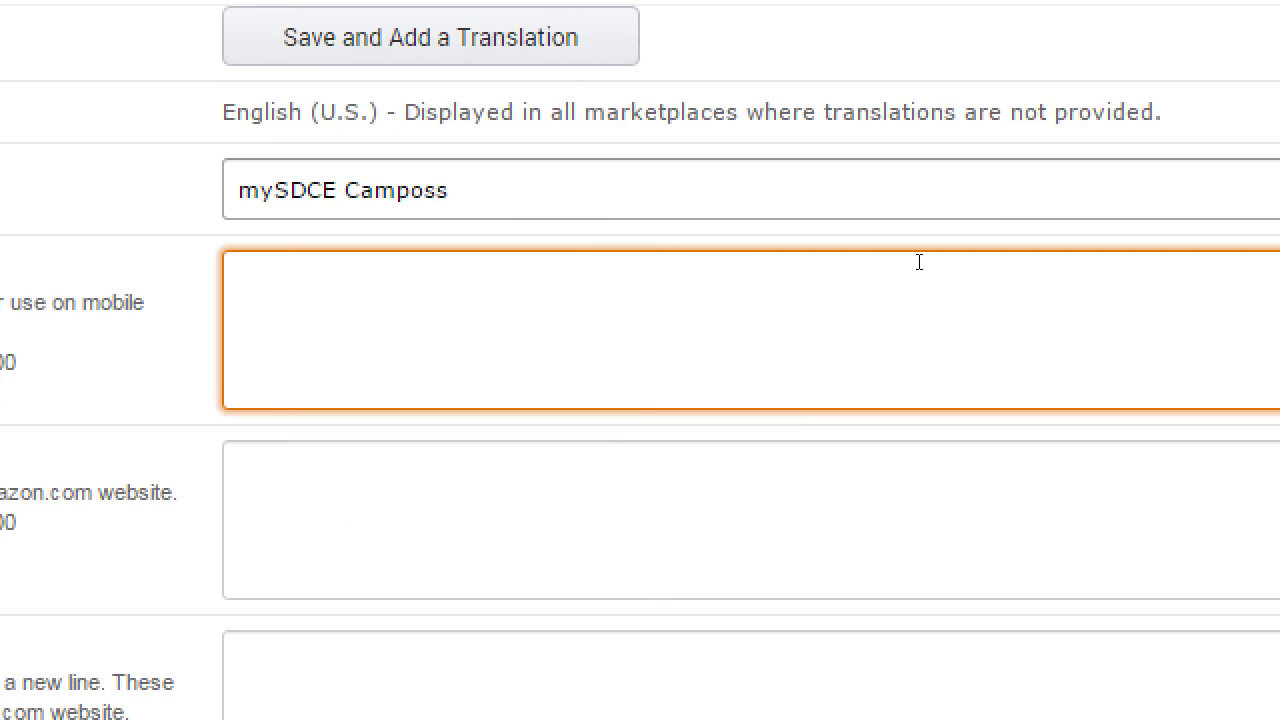
type("T")
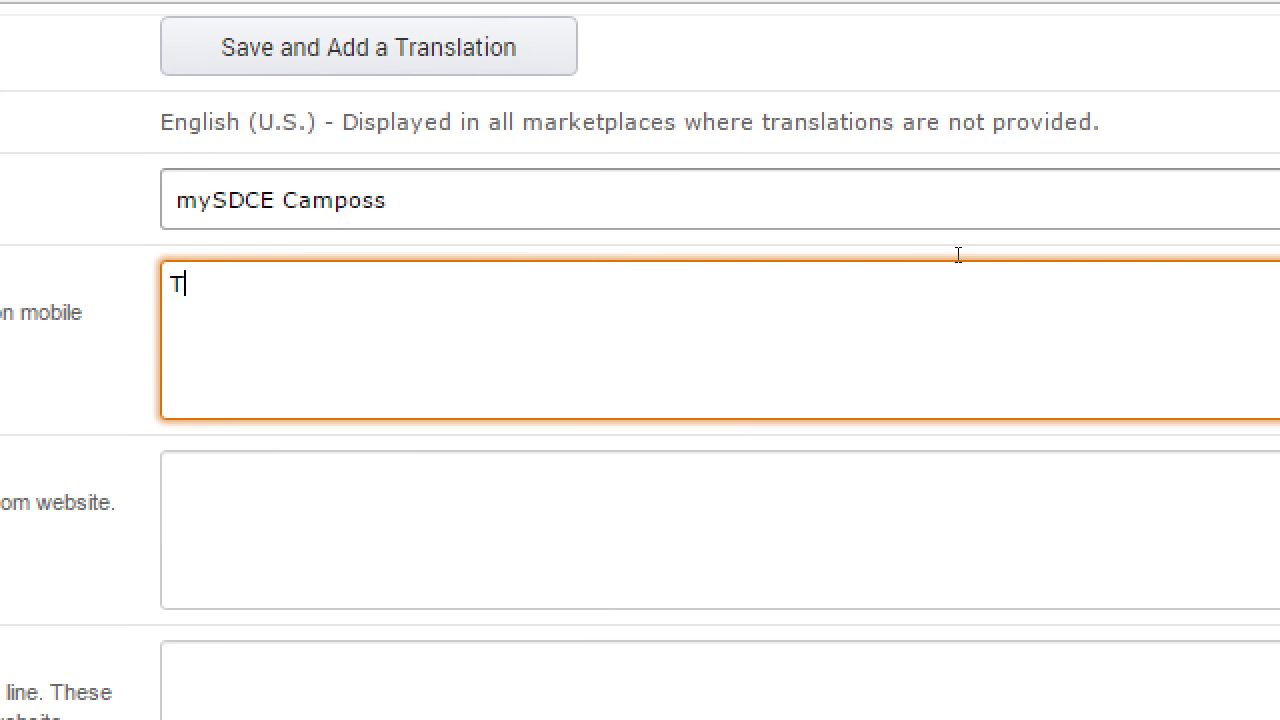
type("he unofficial ")
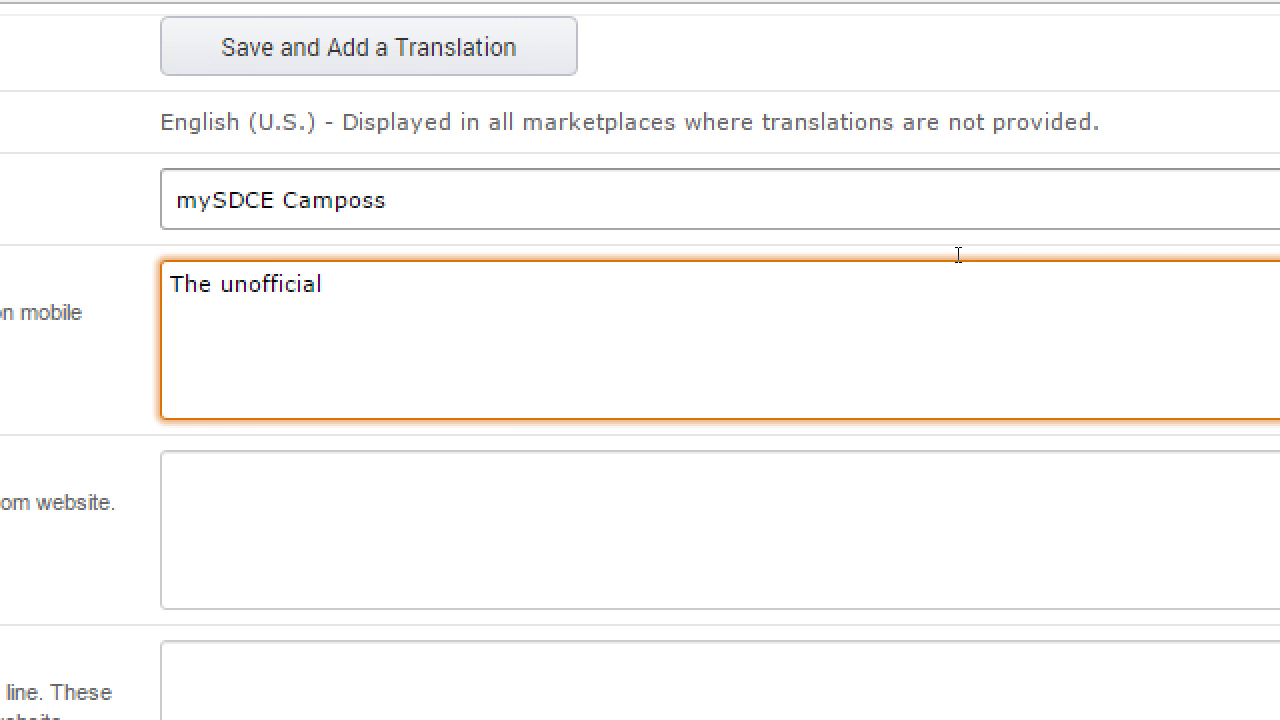
type("San Diego Cont")
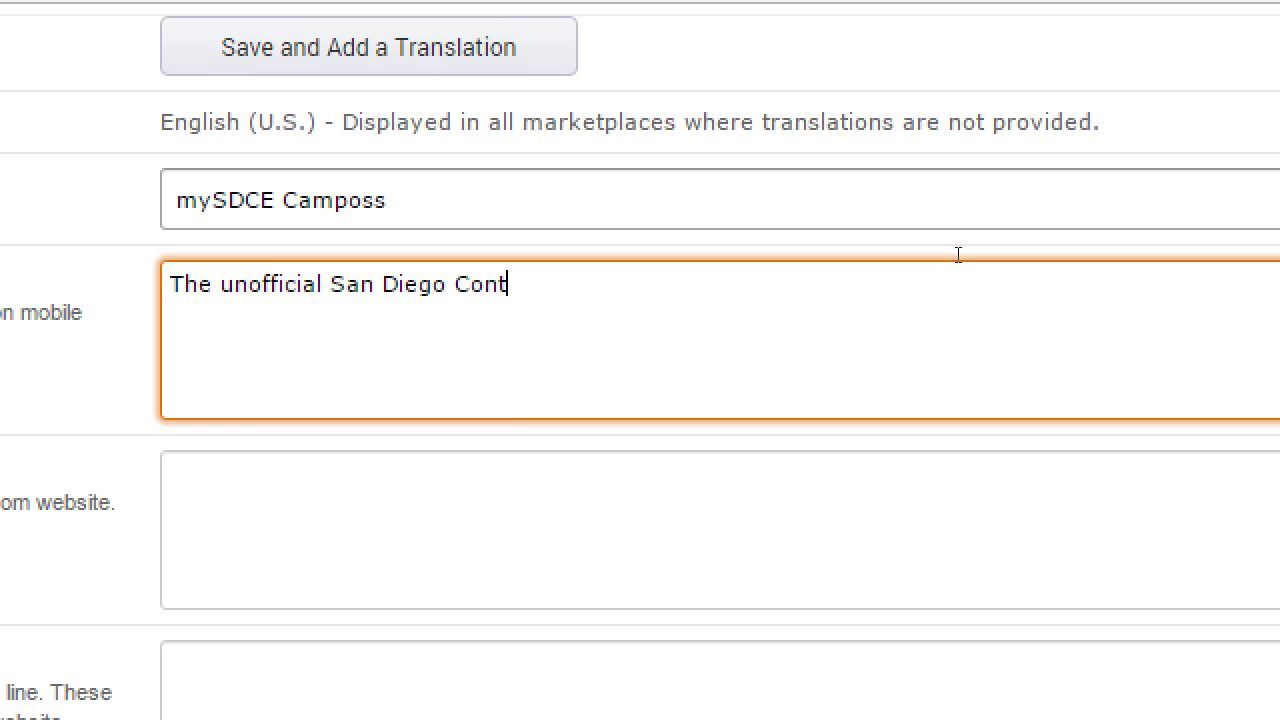
type("inuing Edu")
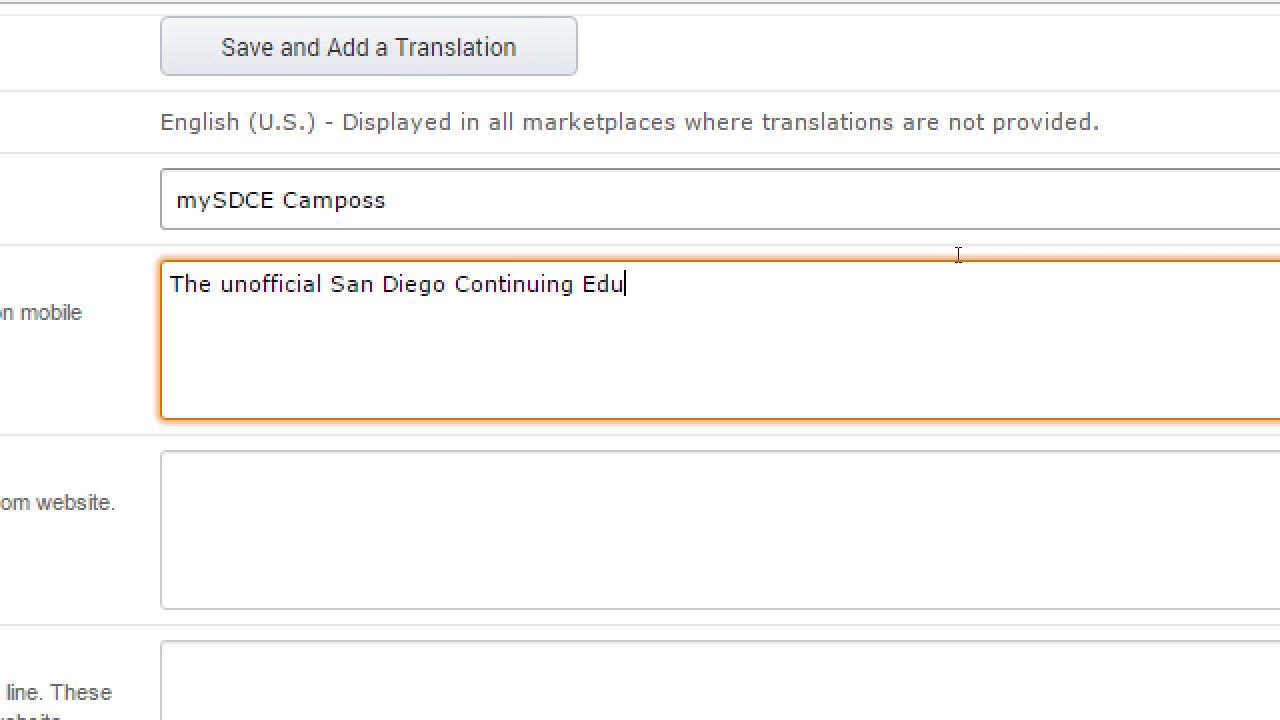
type("cation App")
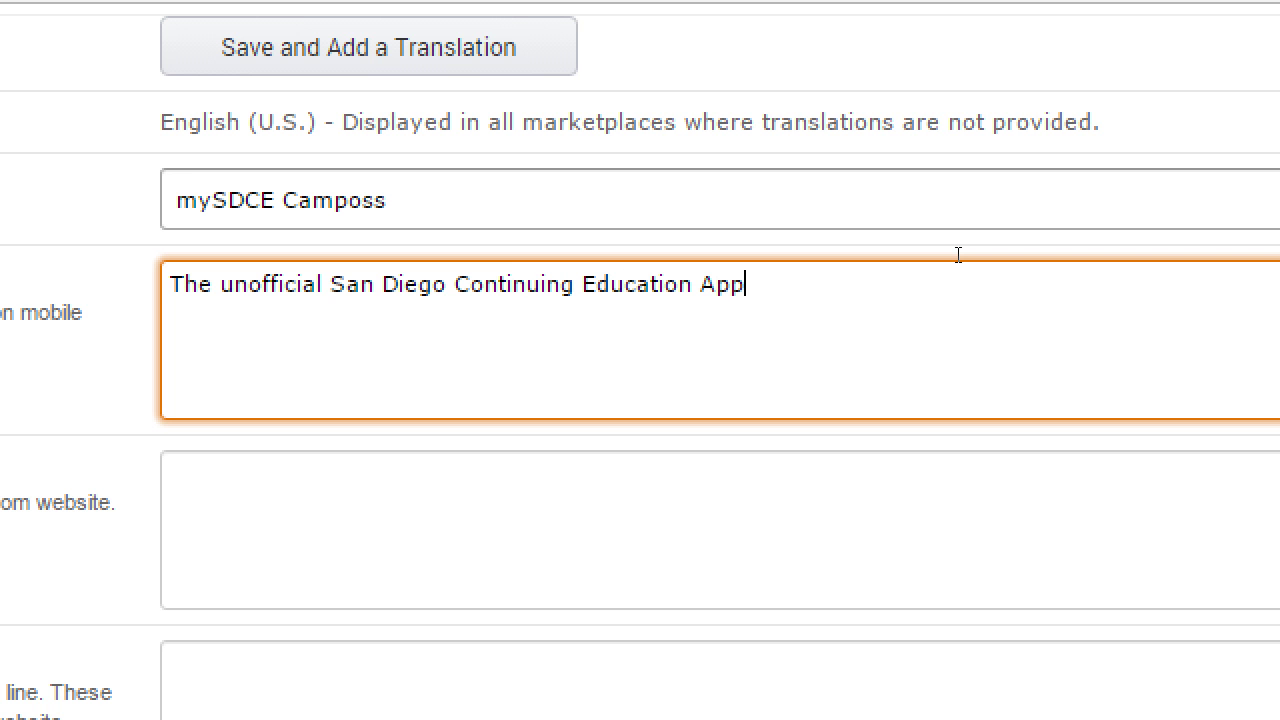
key("Tab")
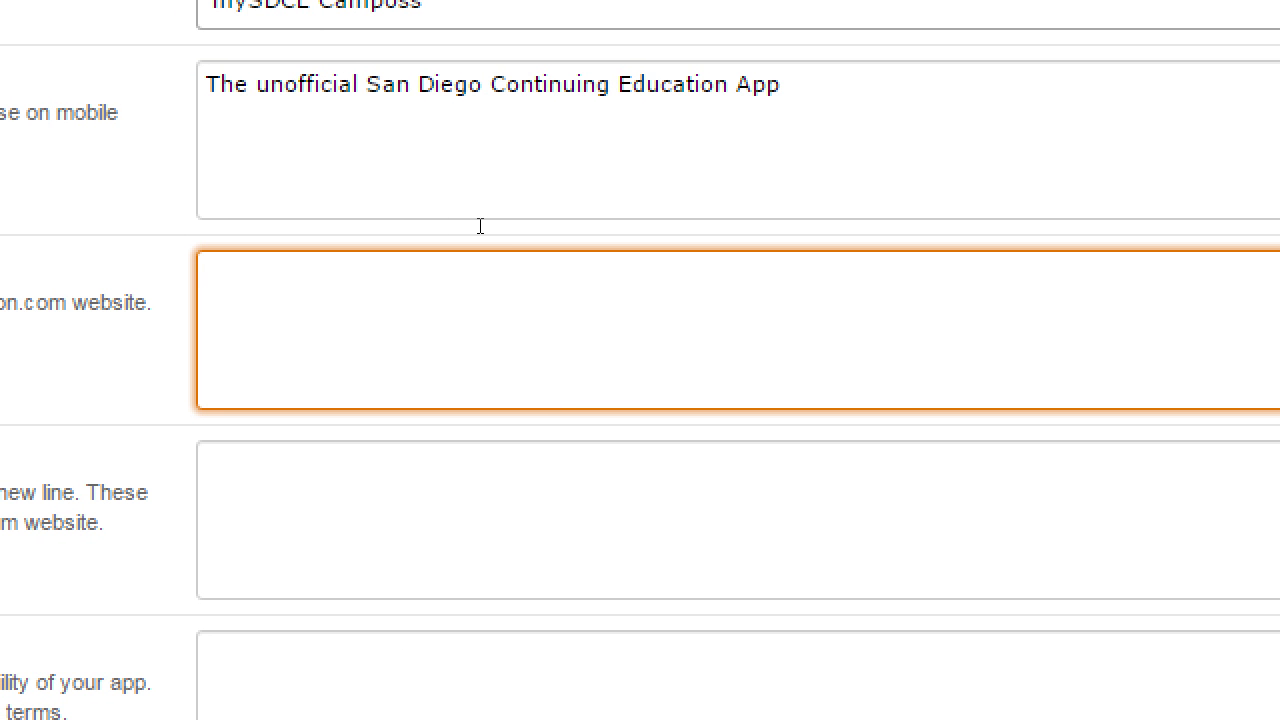
Type the long description about finding Art and Computers classes and visiting the San Diego campus.
type("Find interesting clas")
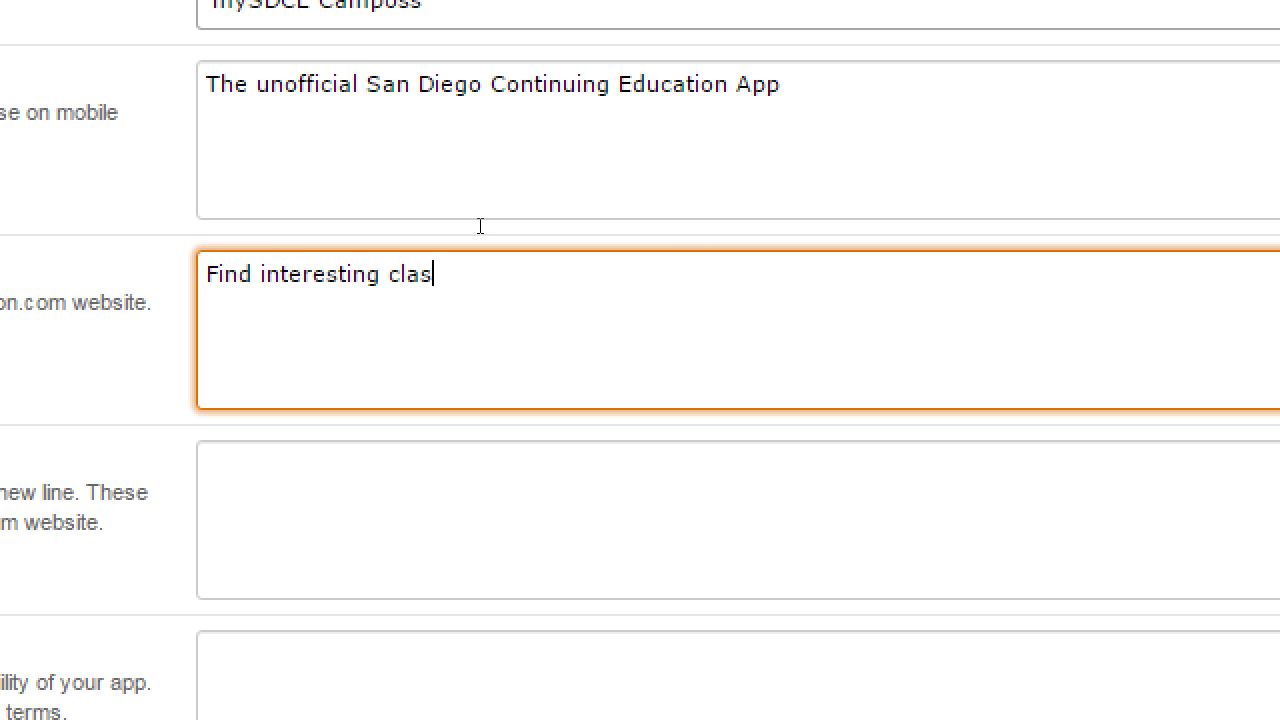
type("ses to enroll i")
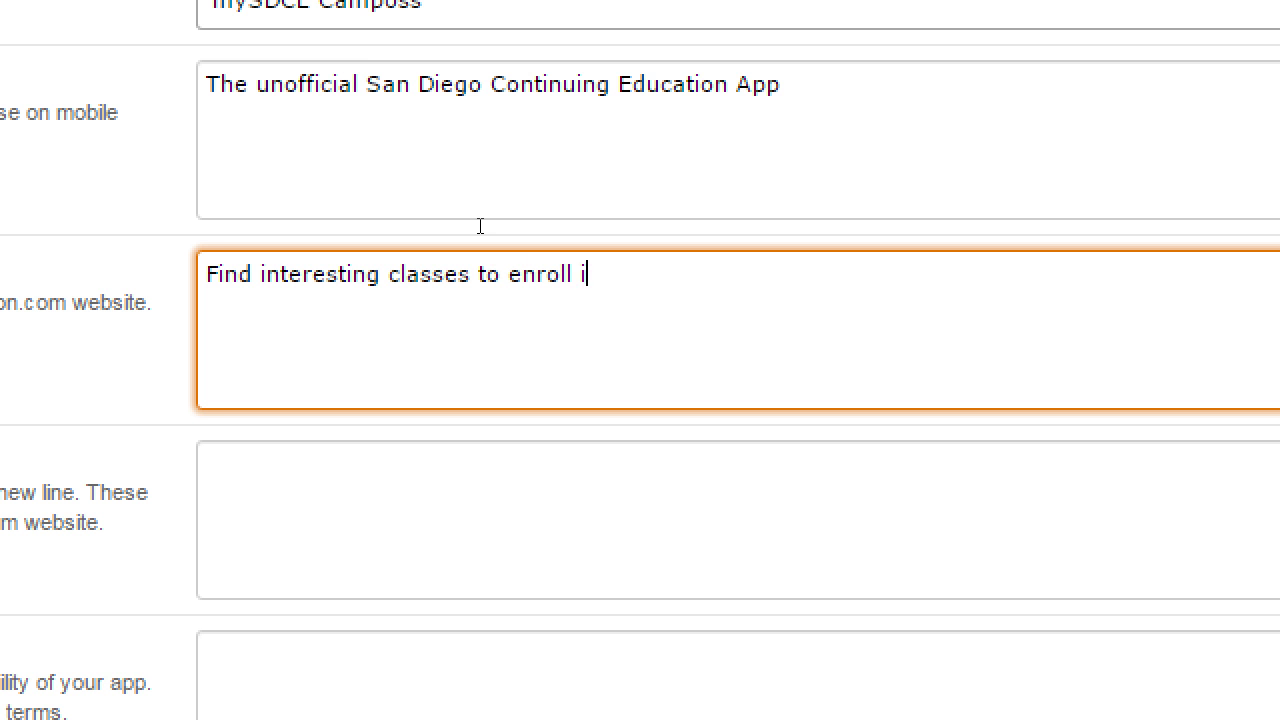
type("n, focusing on ")
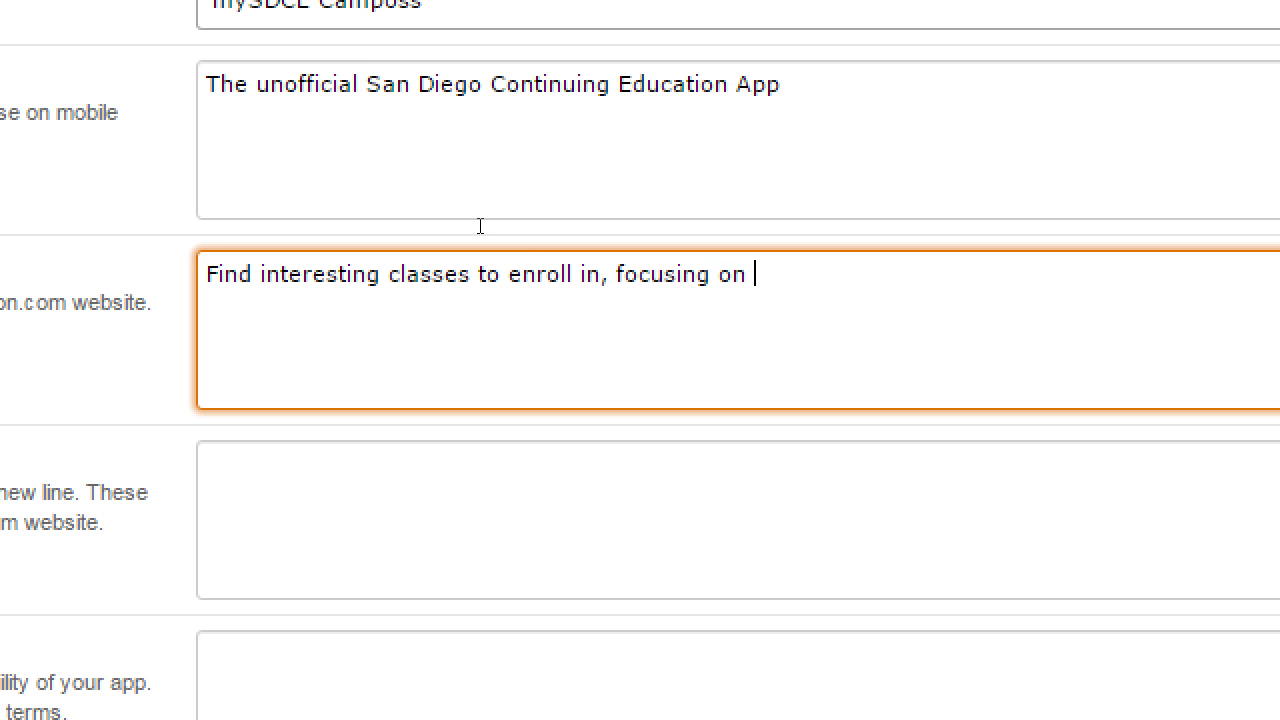
type("Art and Co")
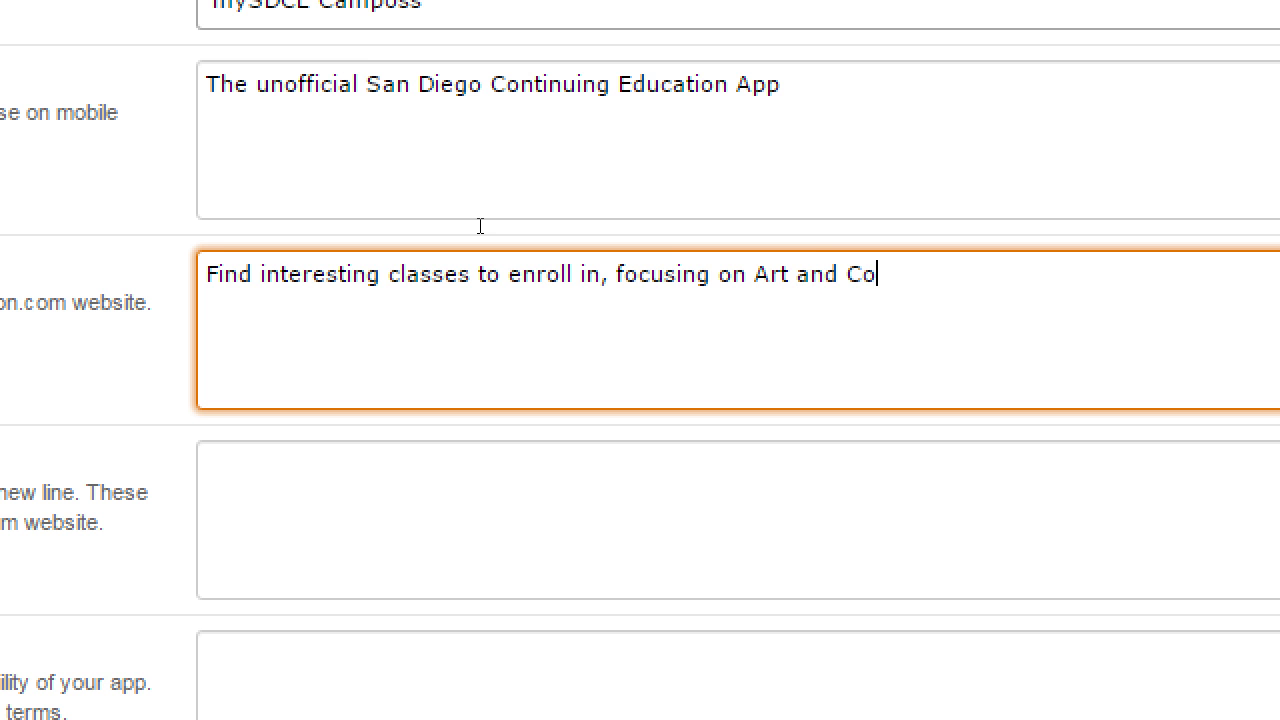
type("mputers. Visit")
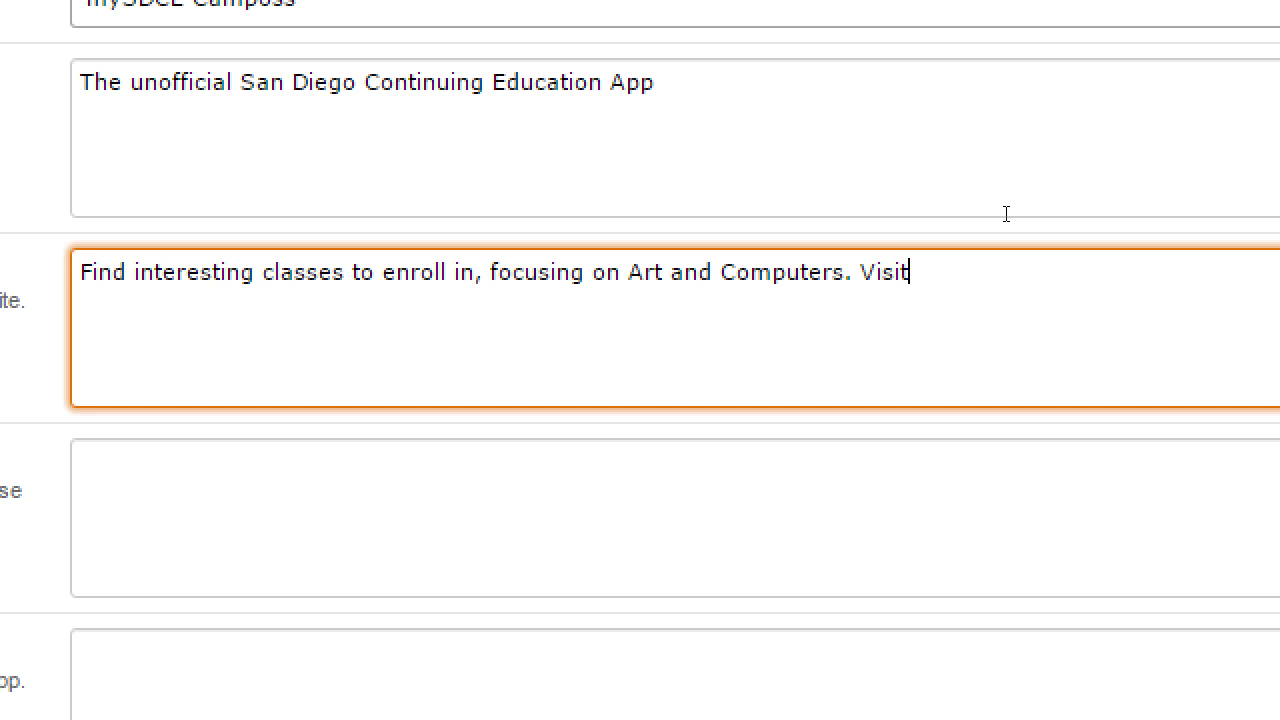
key("BackSpace")
key("BackSpace")
key("BackSpace")
key("BackSpace")
type("Visit us o")
key("BackSpace")
type("at our San Diego Campus")
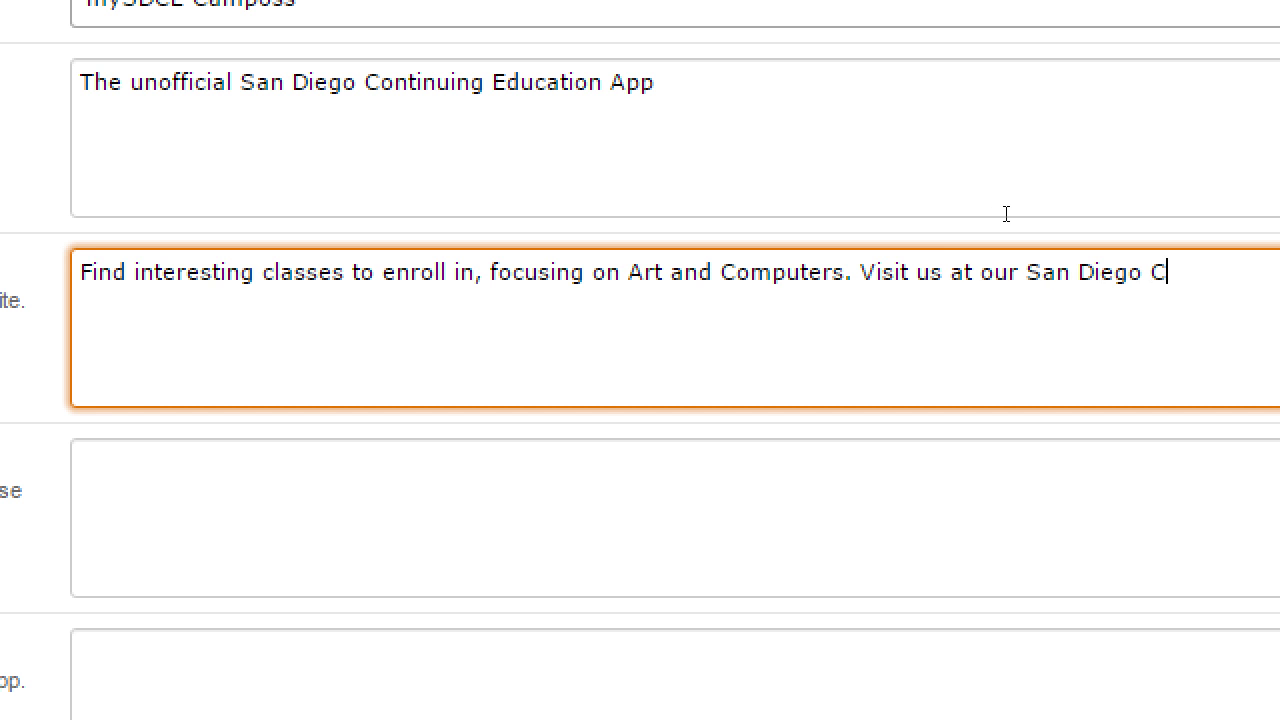
key("BackSpace")
key("BackSpace")
key("BackSpace")
key("BackSpace")
key("BackSpace")
key("BackSpace")
type("campus.")
Add a '((TESTING APP))' line to the long description, then delete it.
key("Return")
type("((")
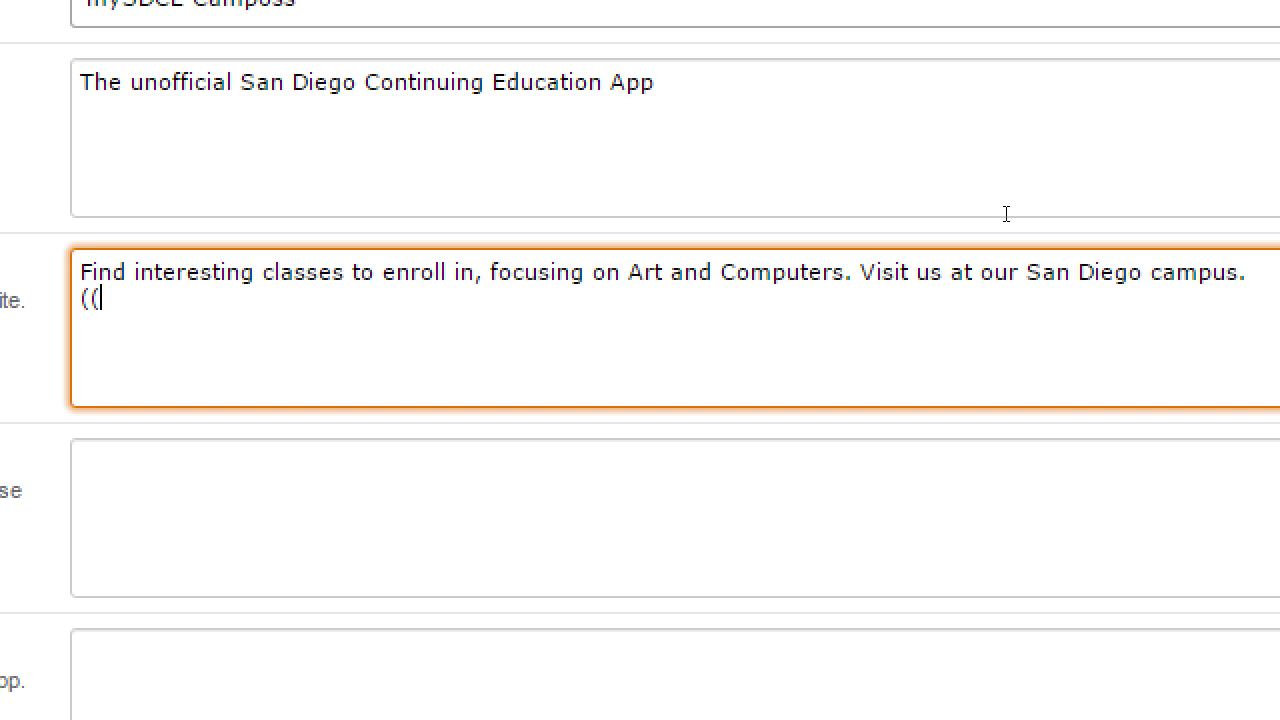
type("TESTING APP)")
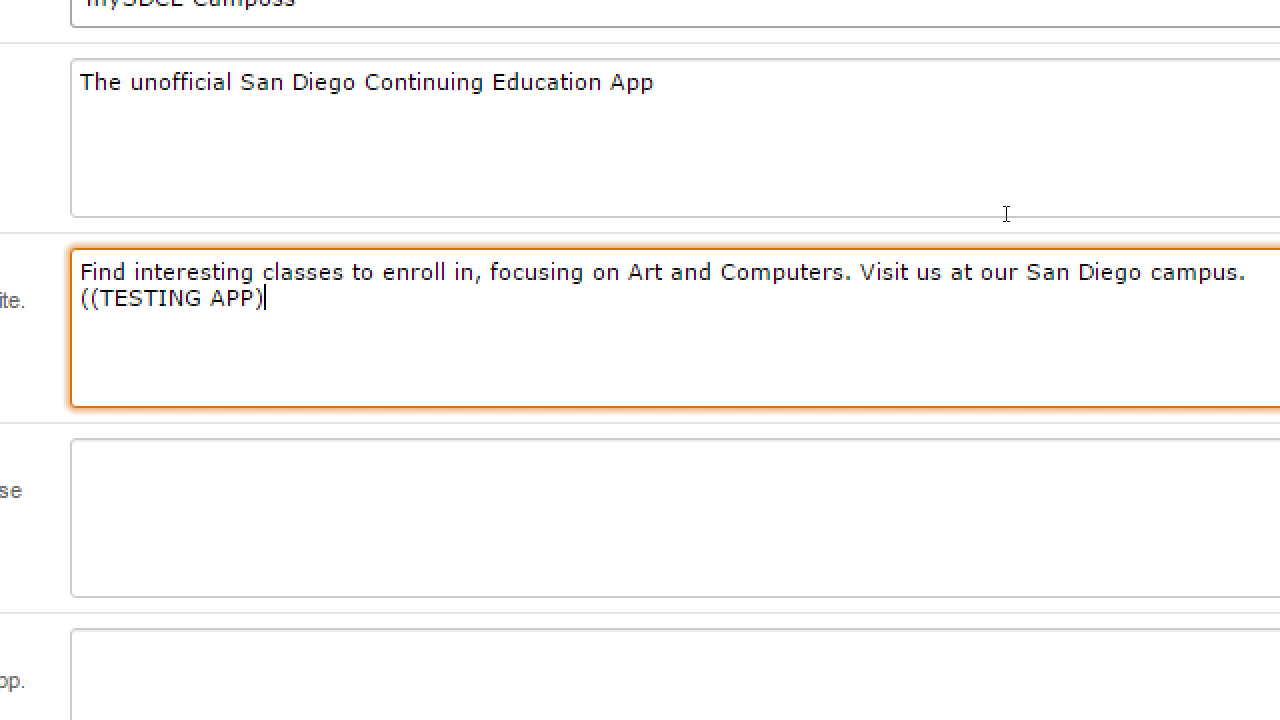
type(")")
key("shift+Home")
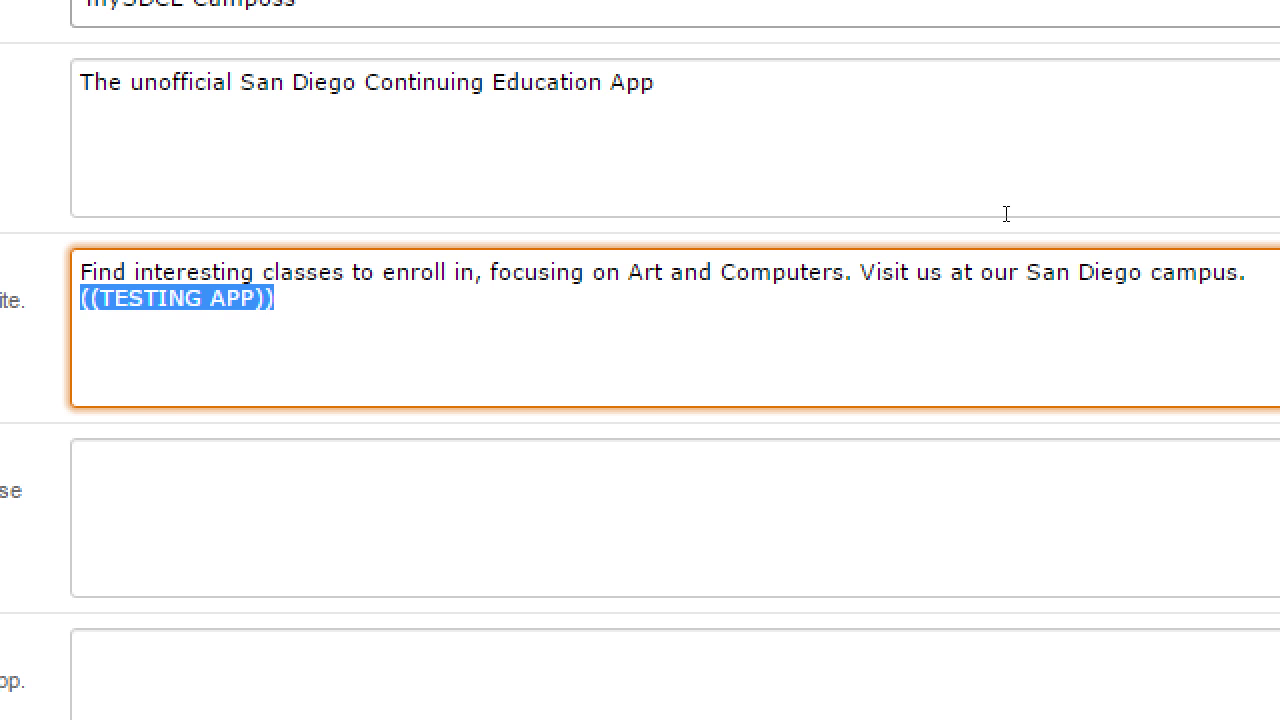
key("BackSpace")
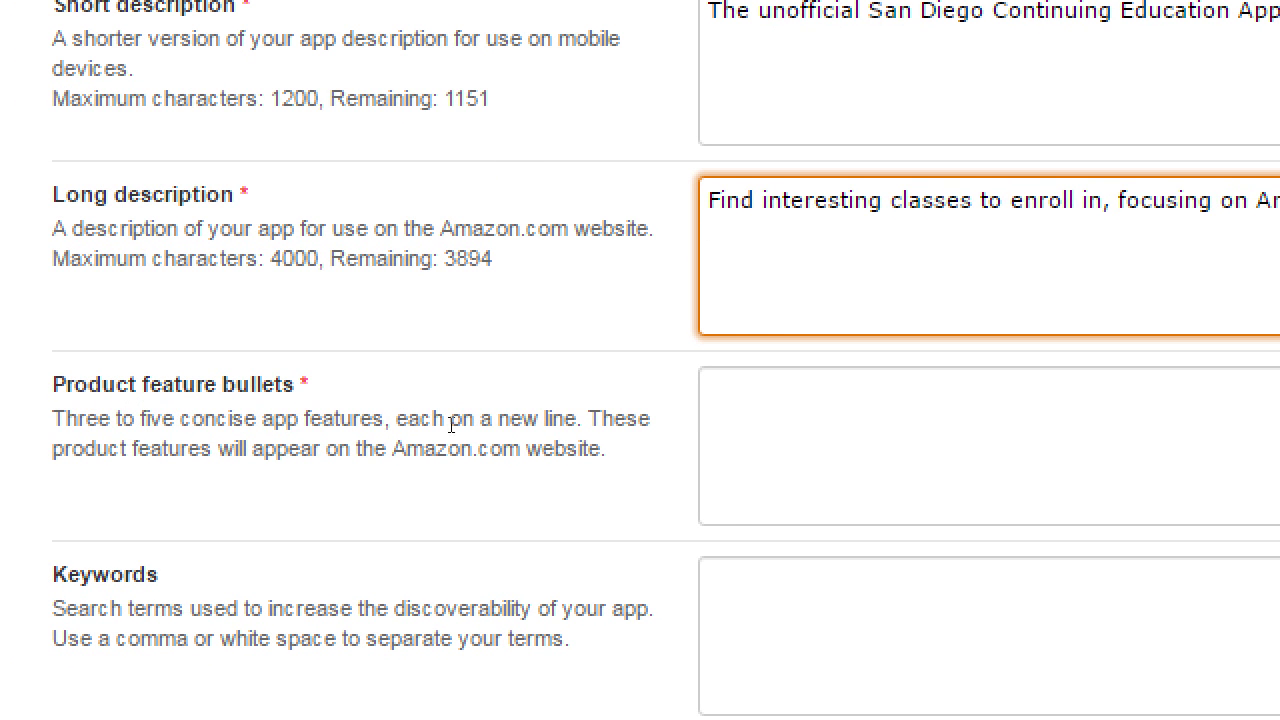
Enter feature bullets: Customization, Turn by turn directions to campus, Latest class schedule, Save your class schedule.
left_click(828, 472)
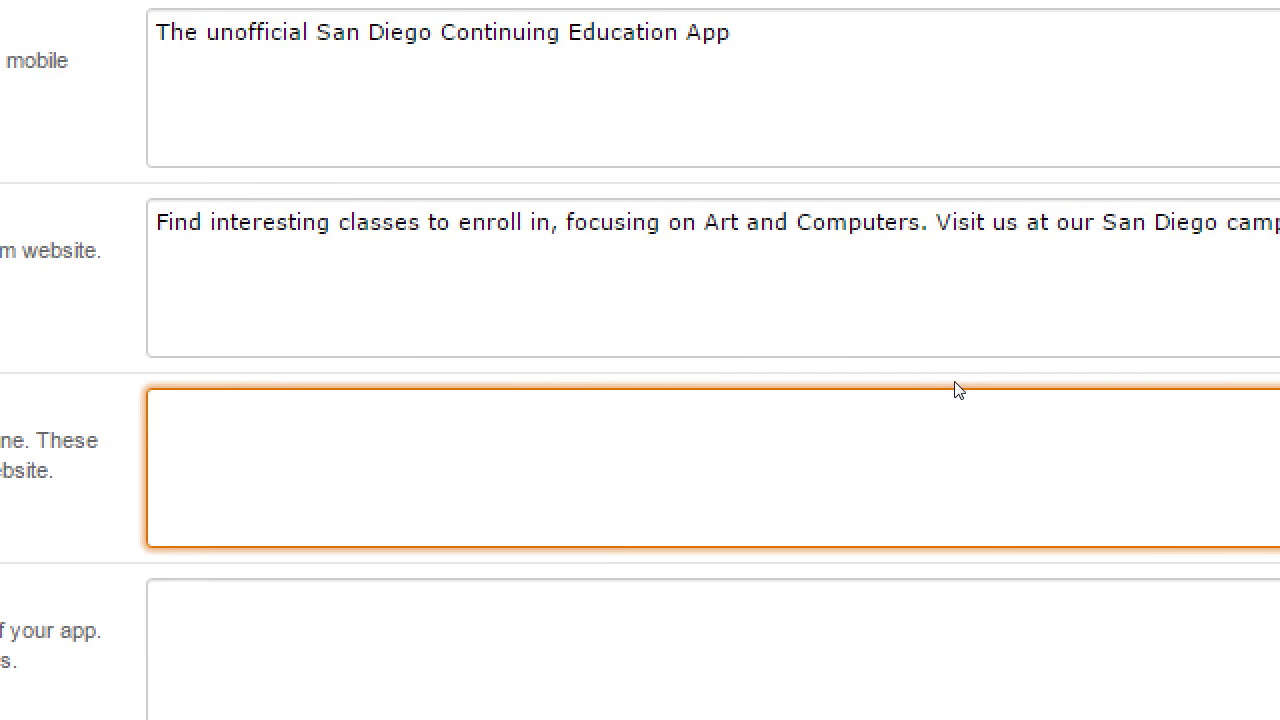
type("Customization")
key("Return")
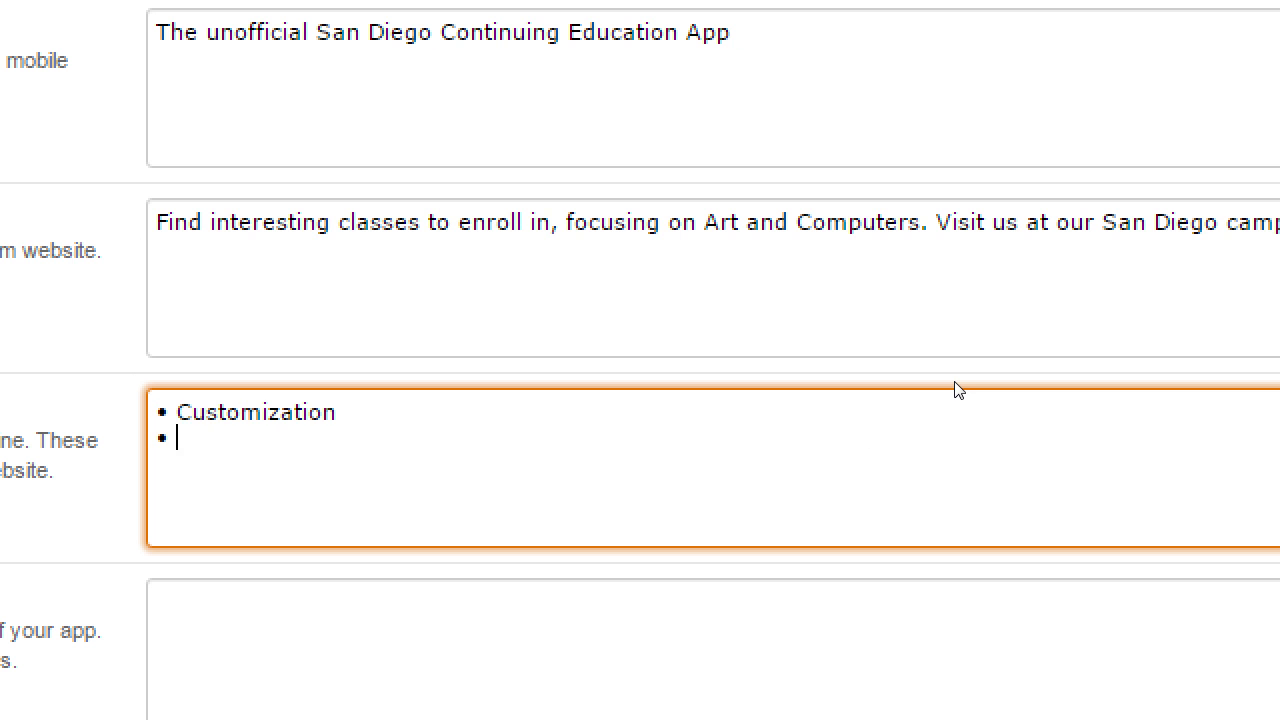
type("Turn by turn d")
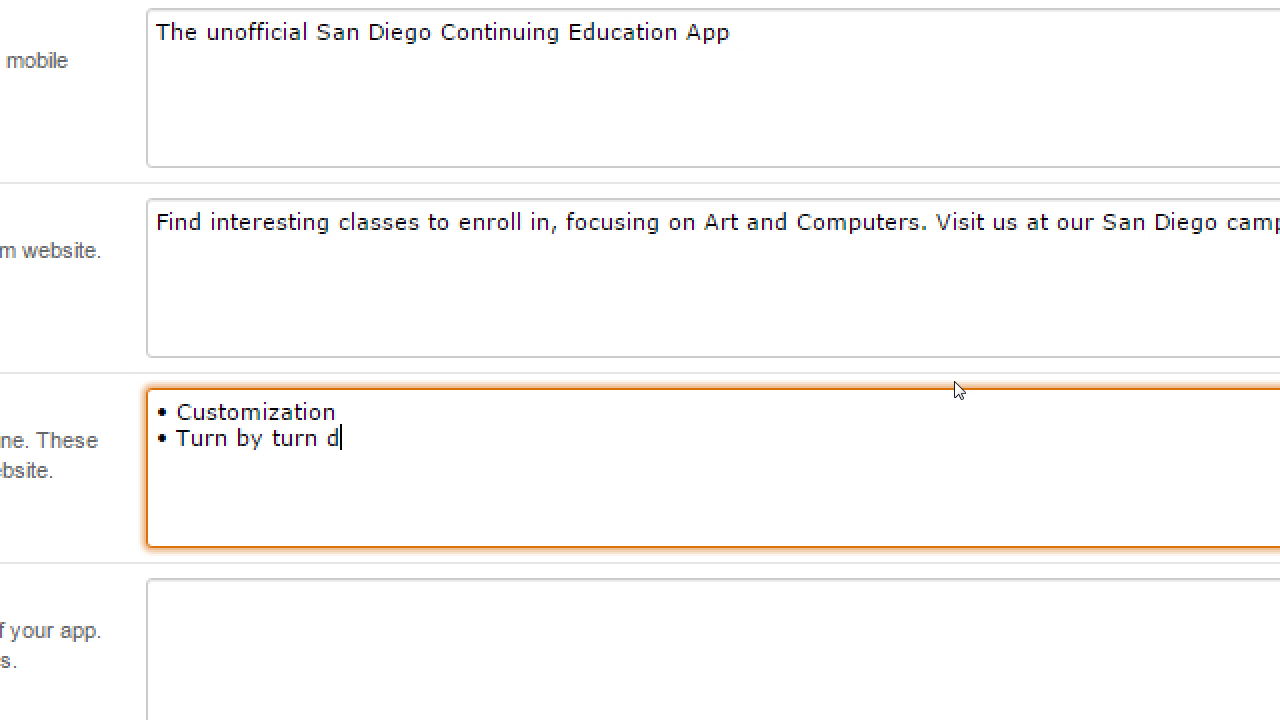
type("irections to campus")
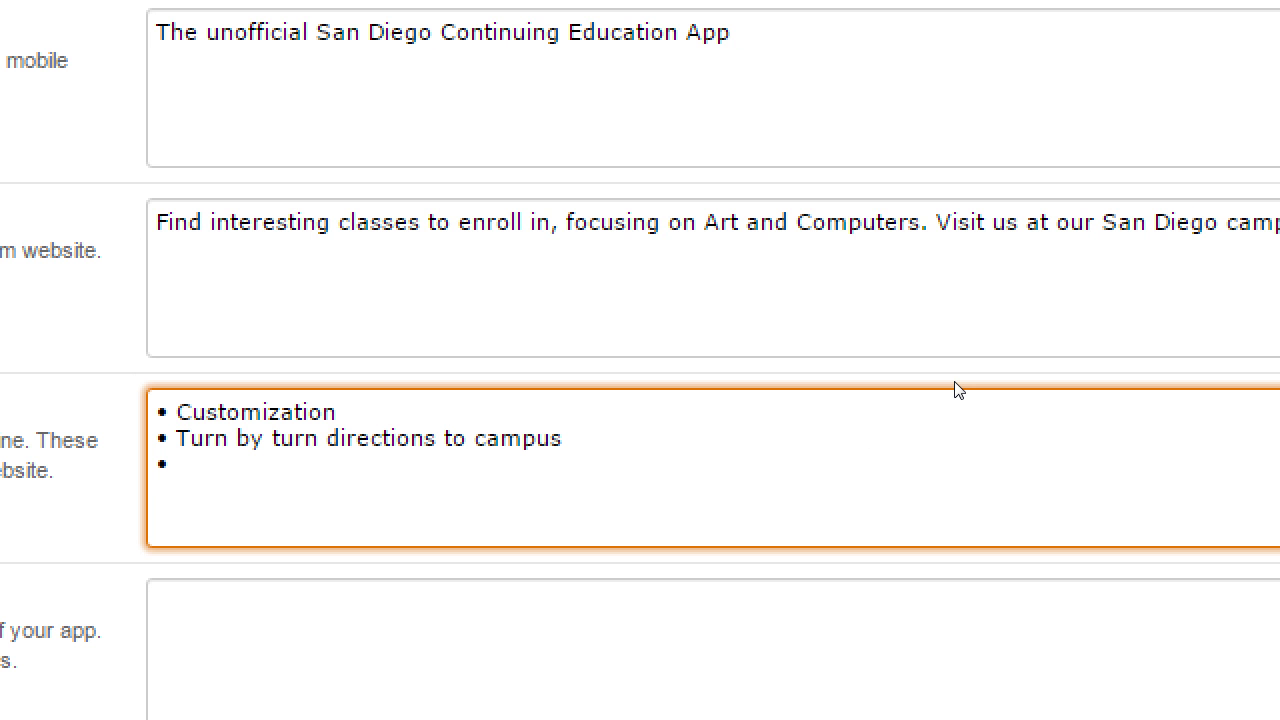
type("Latest class schedule")
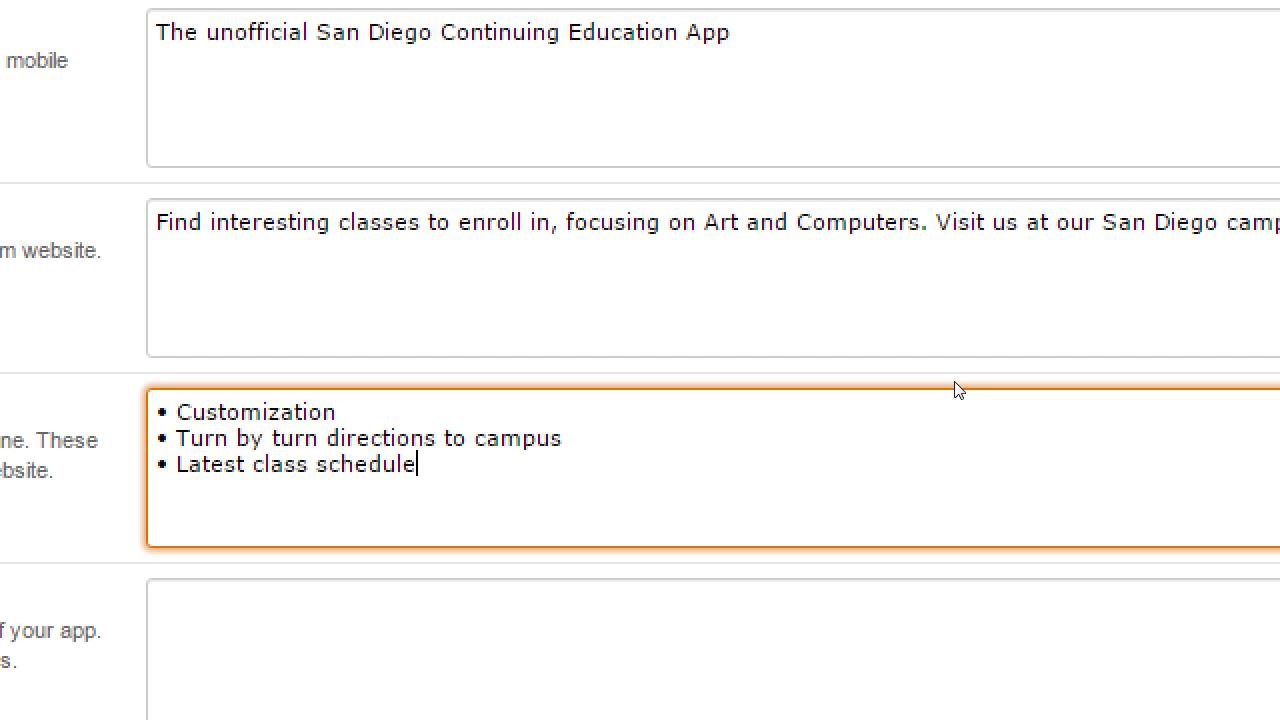
key("Return")
type("•")
type("Save your class listing")
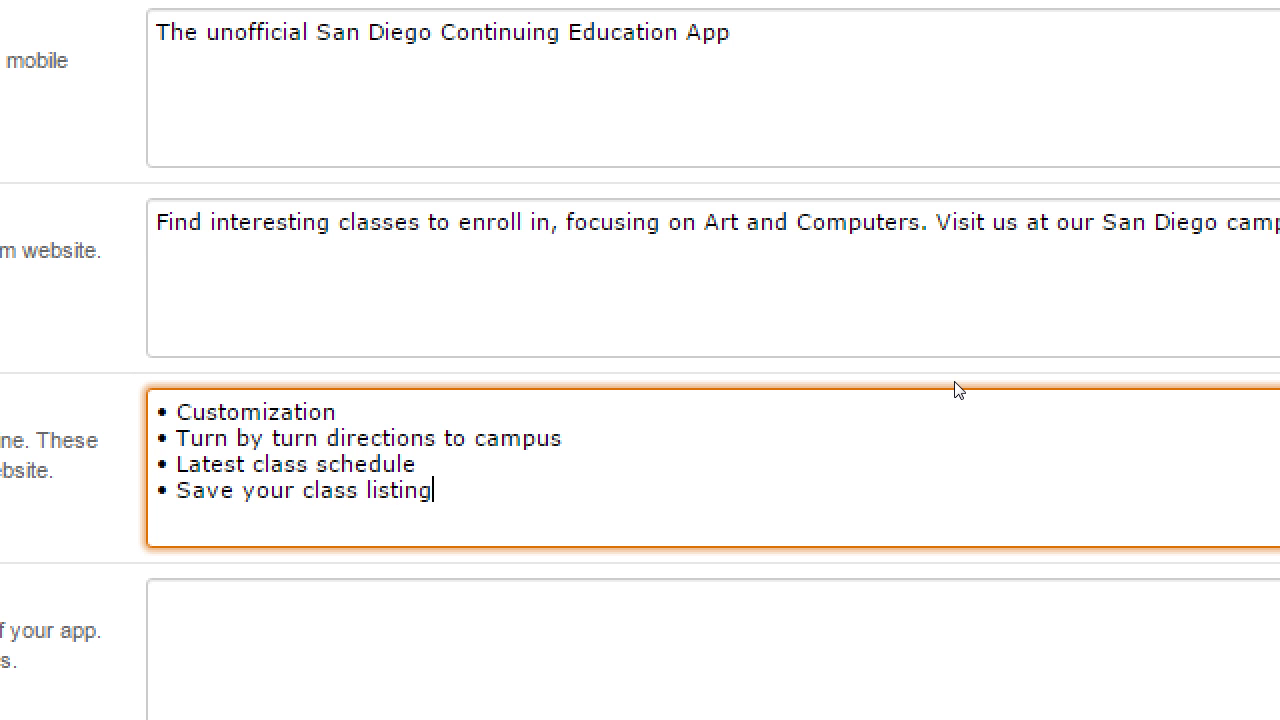
type("s")
key("BackSpace")
key("BackSpace")
key("BackSpace")
key("BackSpace")
key("BackSpace")
key("BackSpace")
key("BackSpace")
key("BackSpace")
type("schedule")
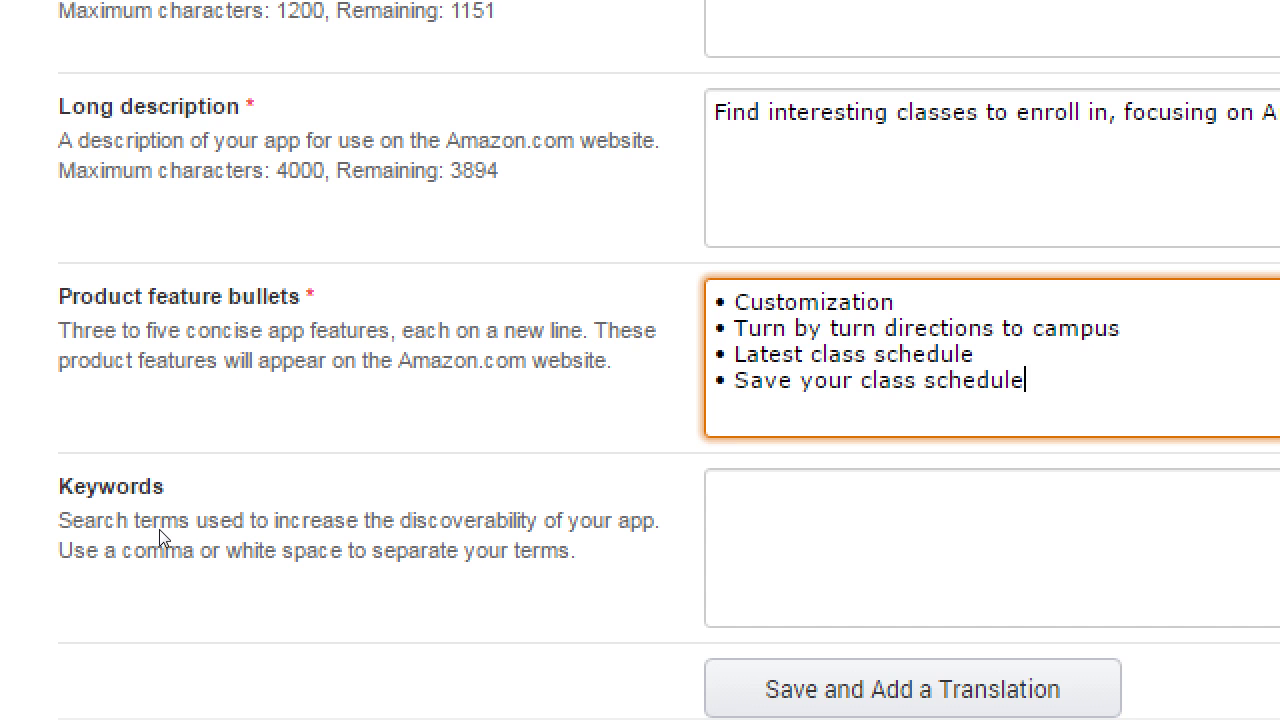
Enter the keywords 'college, class, sandiego, education, artclasses' in the Keywords field.
key("Tab")
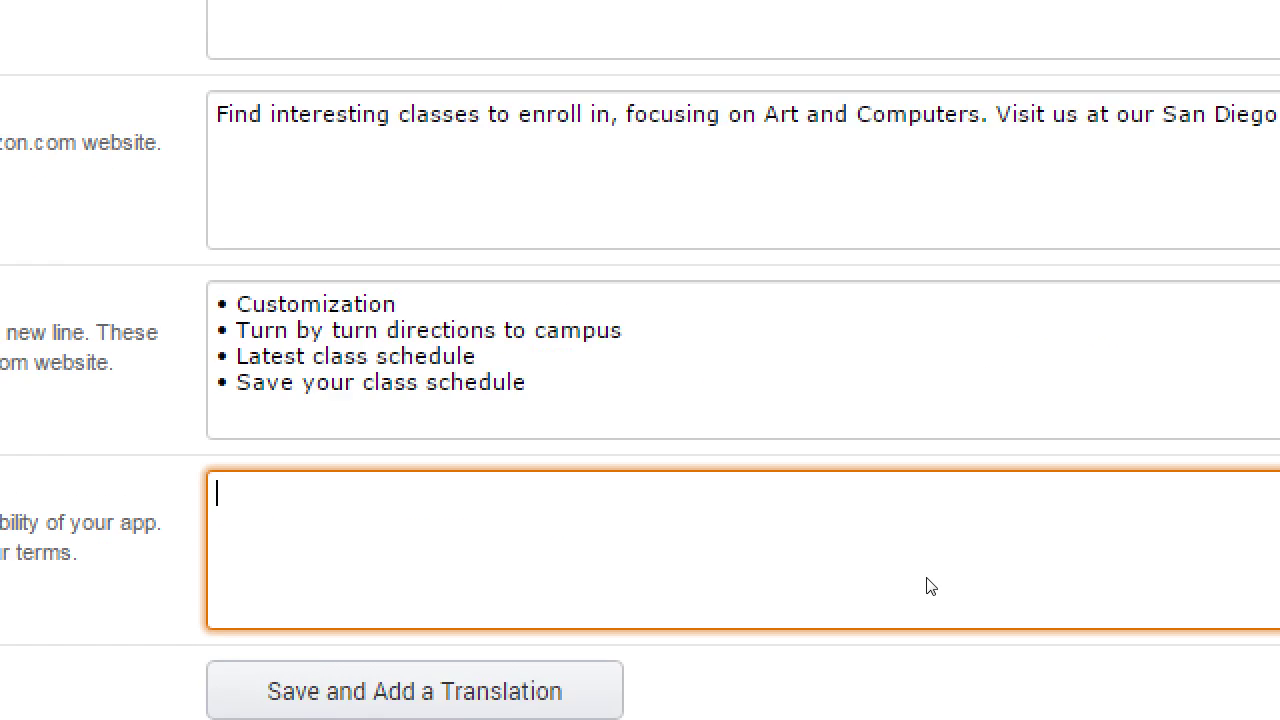
type("c")
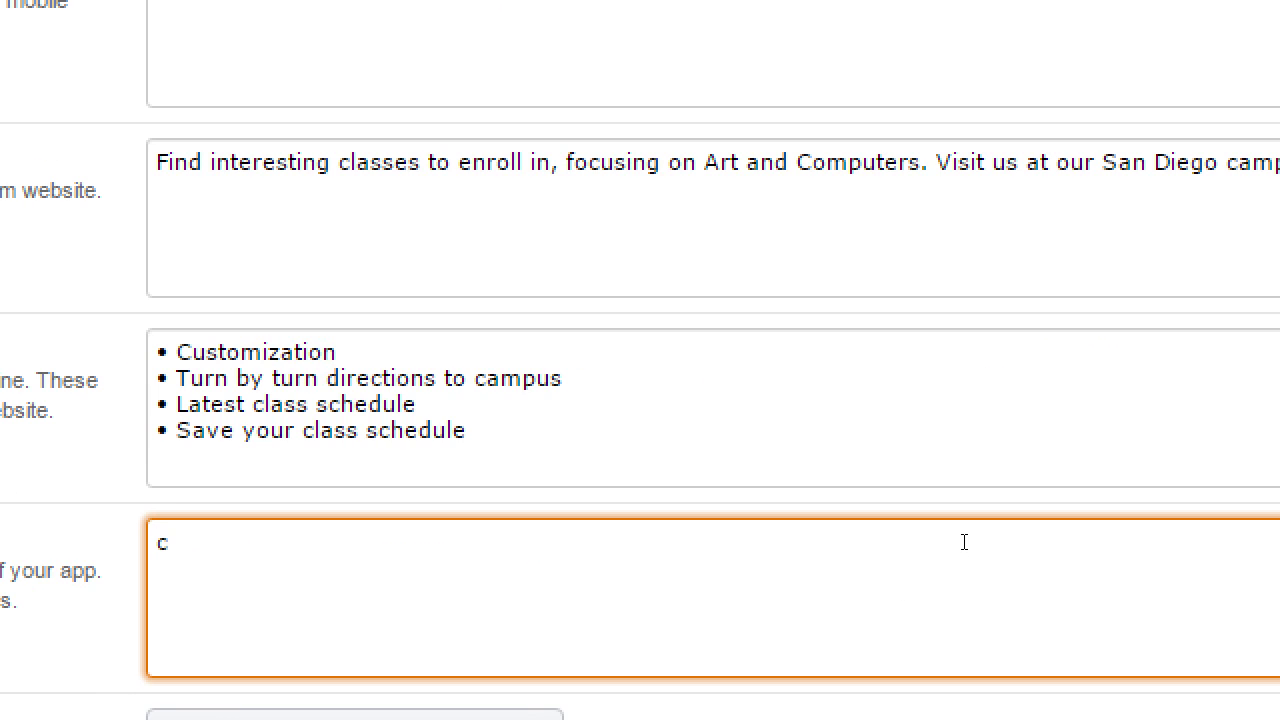
type("ollege, class")
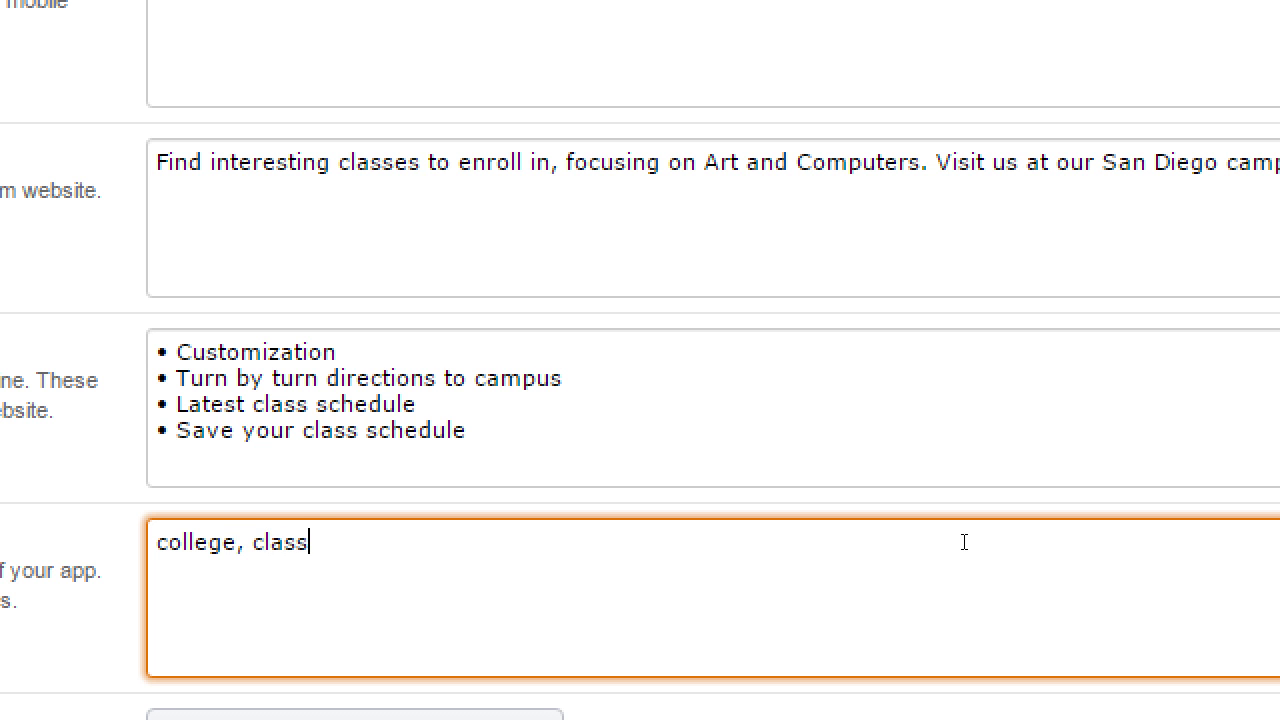
type(", sandiego, ")
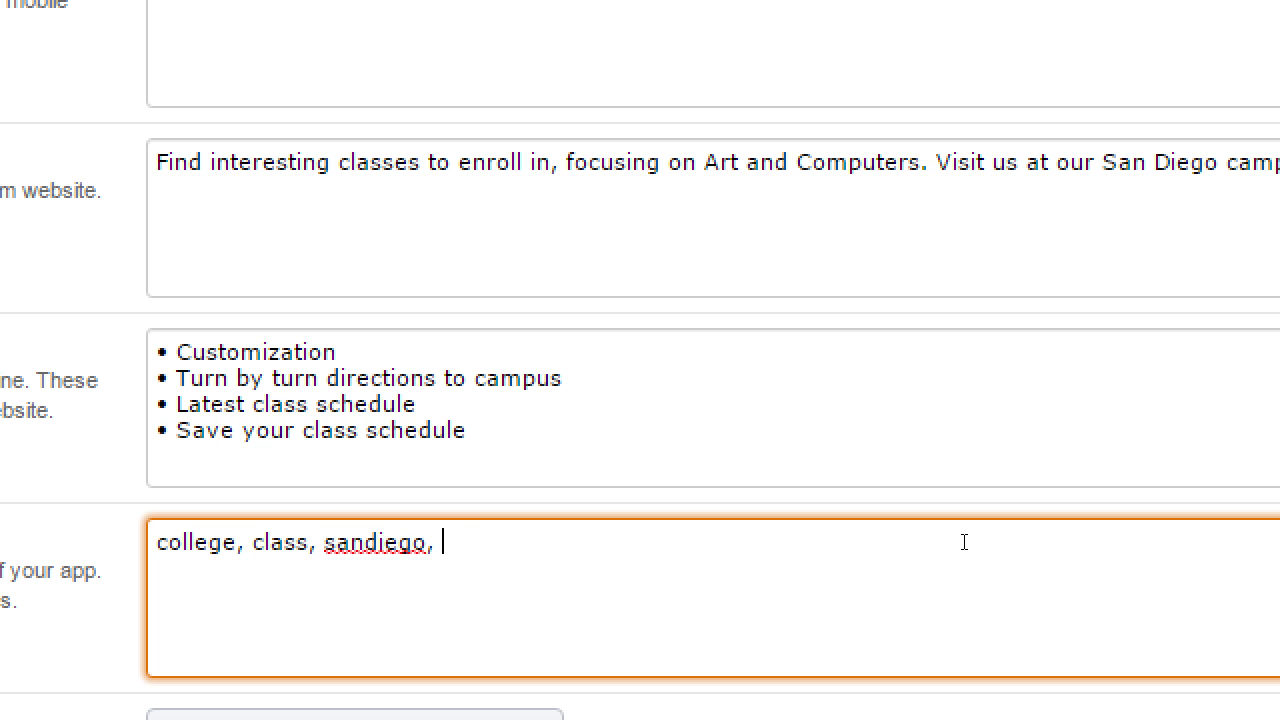
type("education, artclasses")
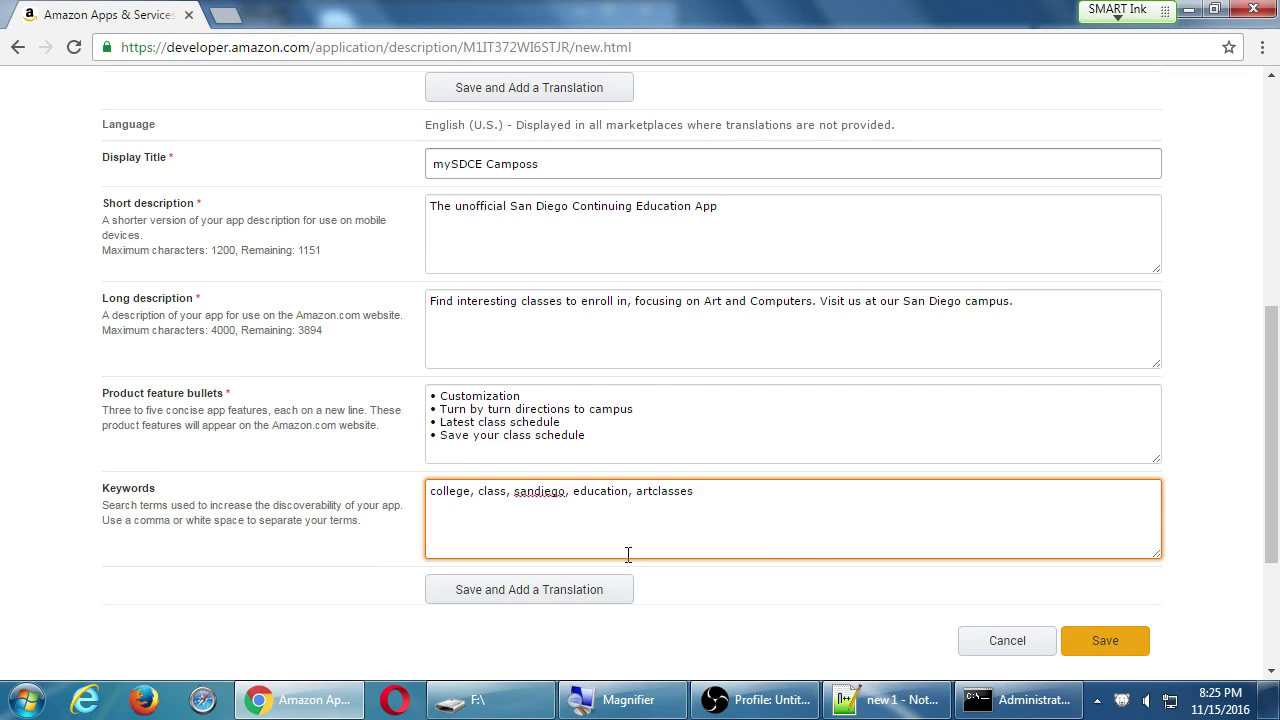
Save the description form and check the Description section is complete with its keywords.
scroll(950, 620, "down", 2)
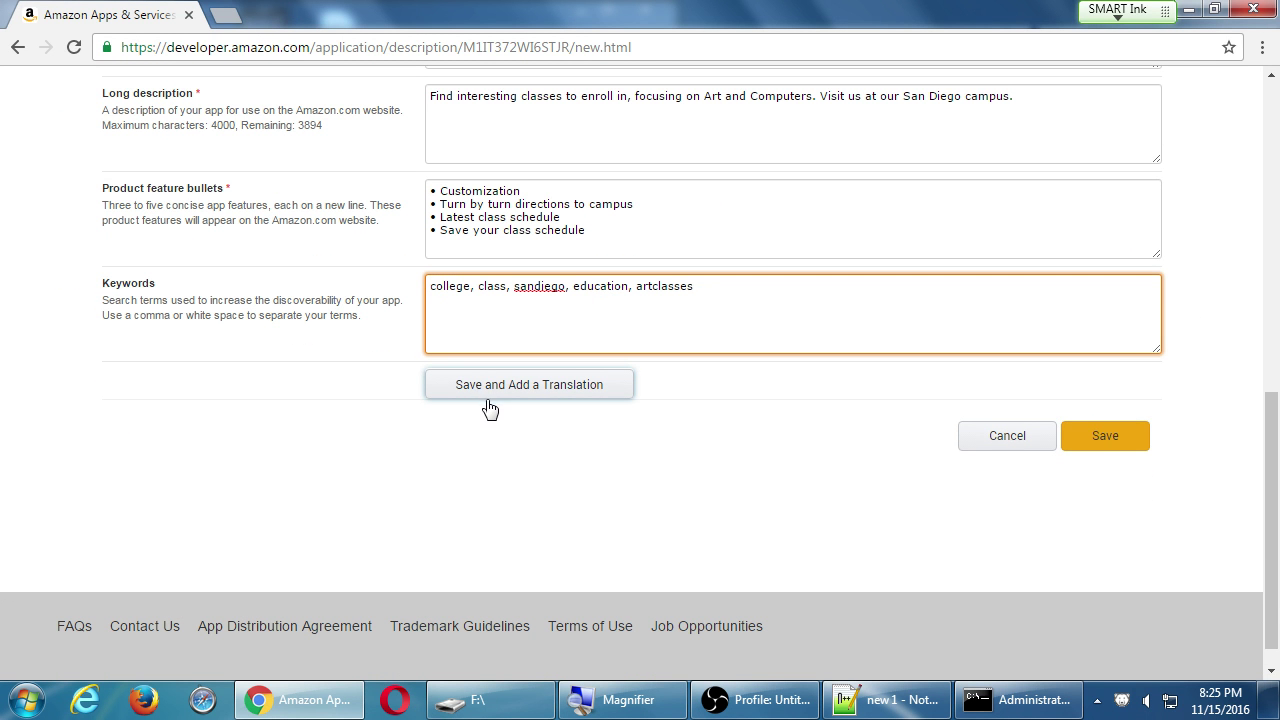
scroll(497, 456, "up", 3)
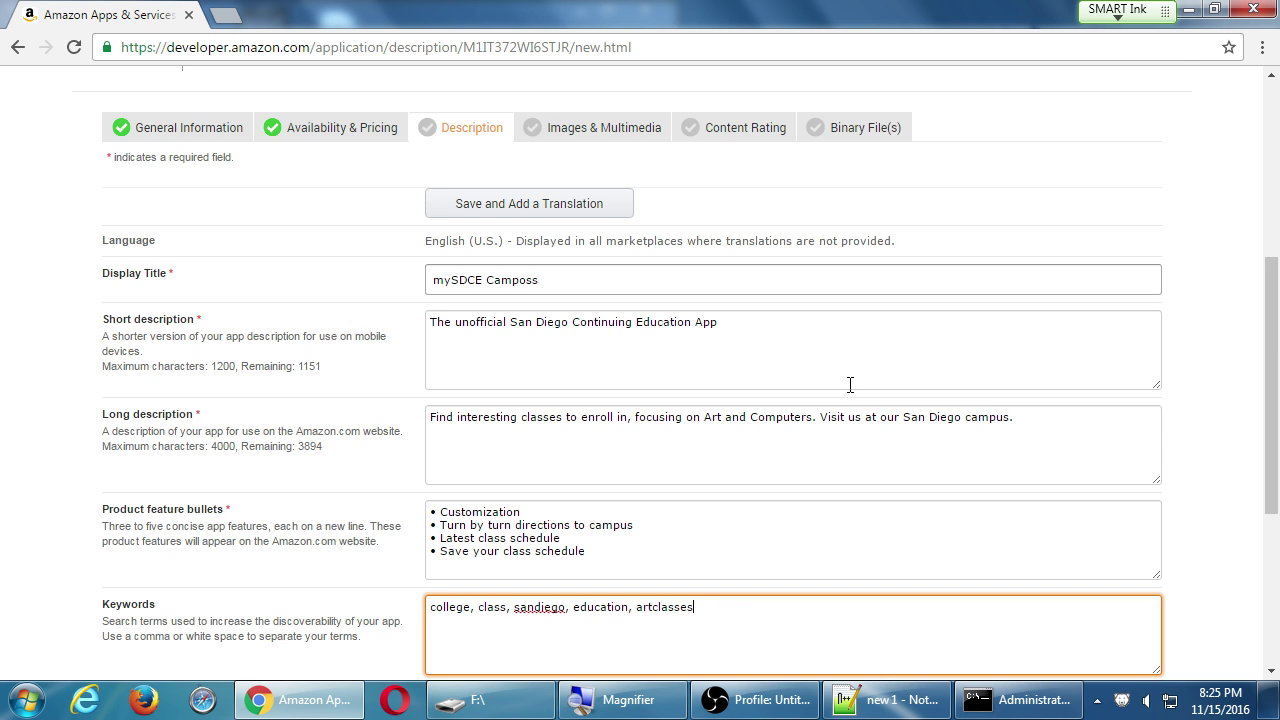
scroll(850, 385, "down", 3)
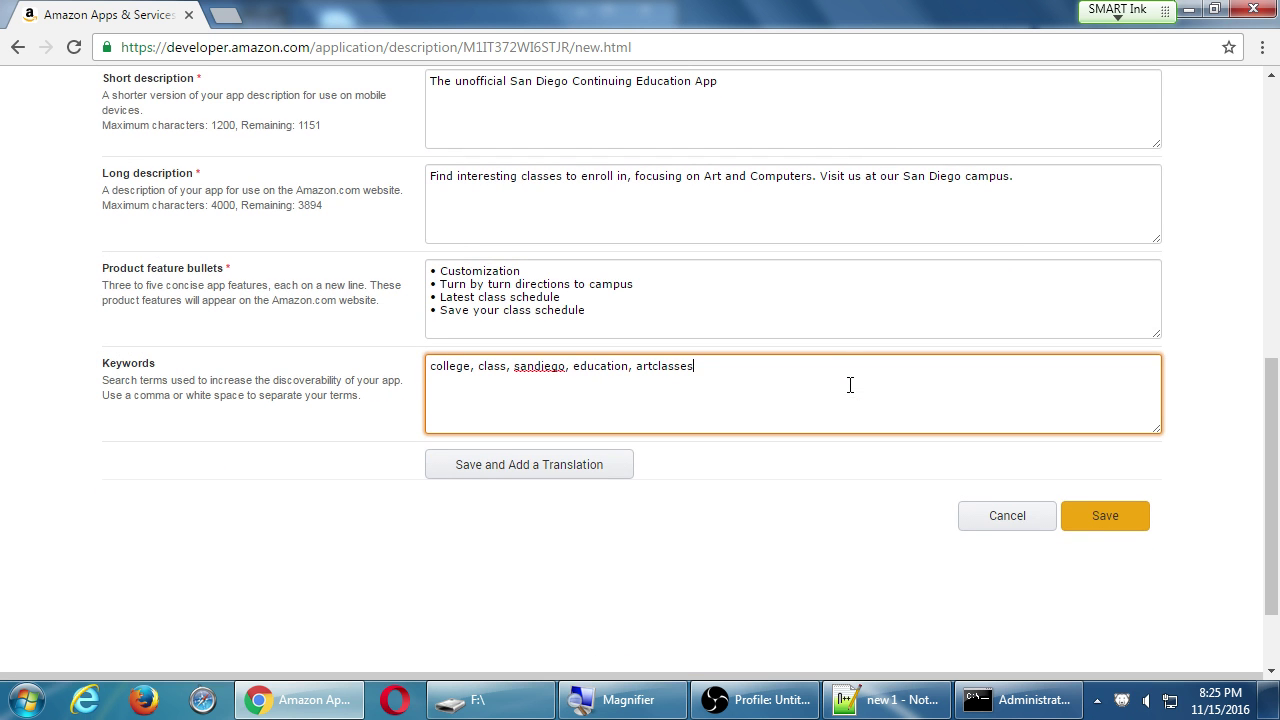
left_click(1114, 527)
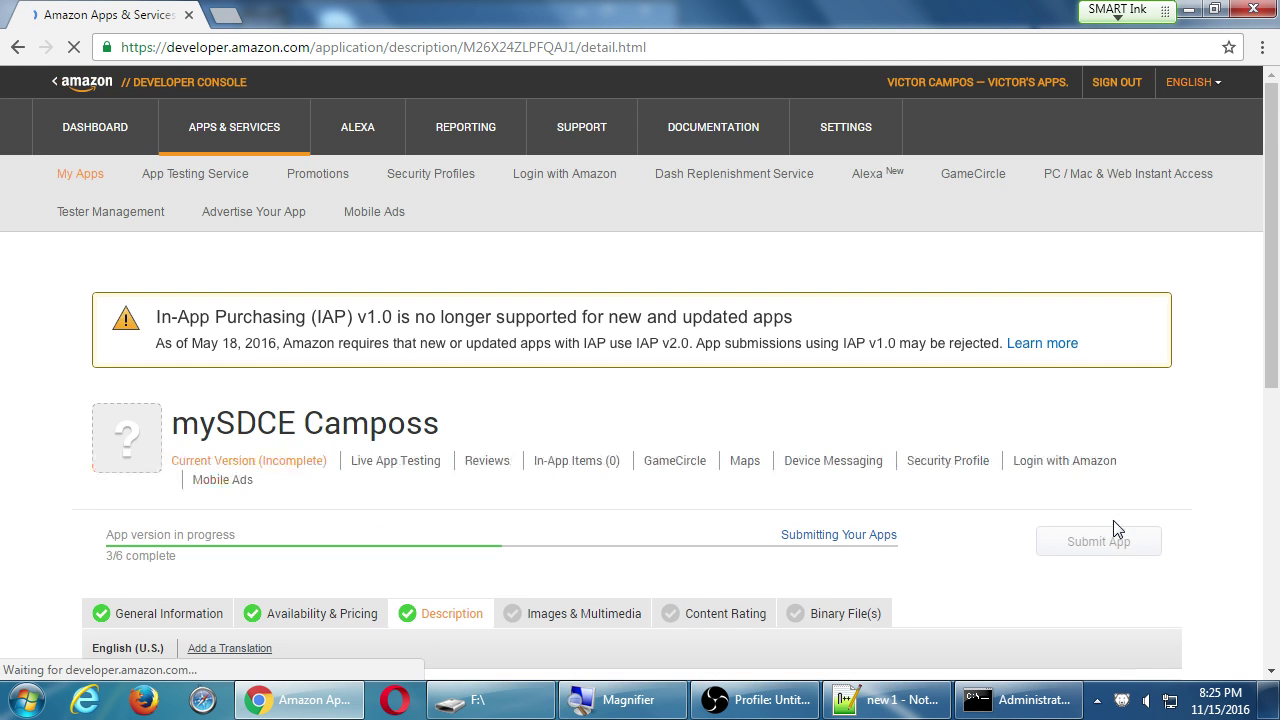
scroll(743, 515, "down", 2)
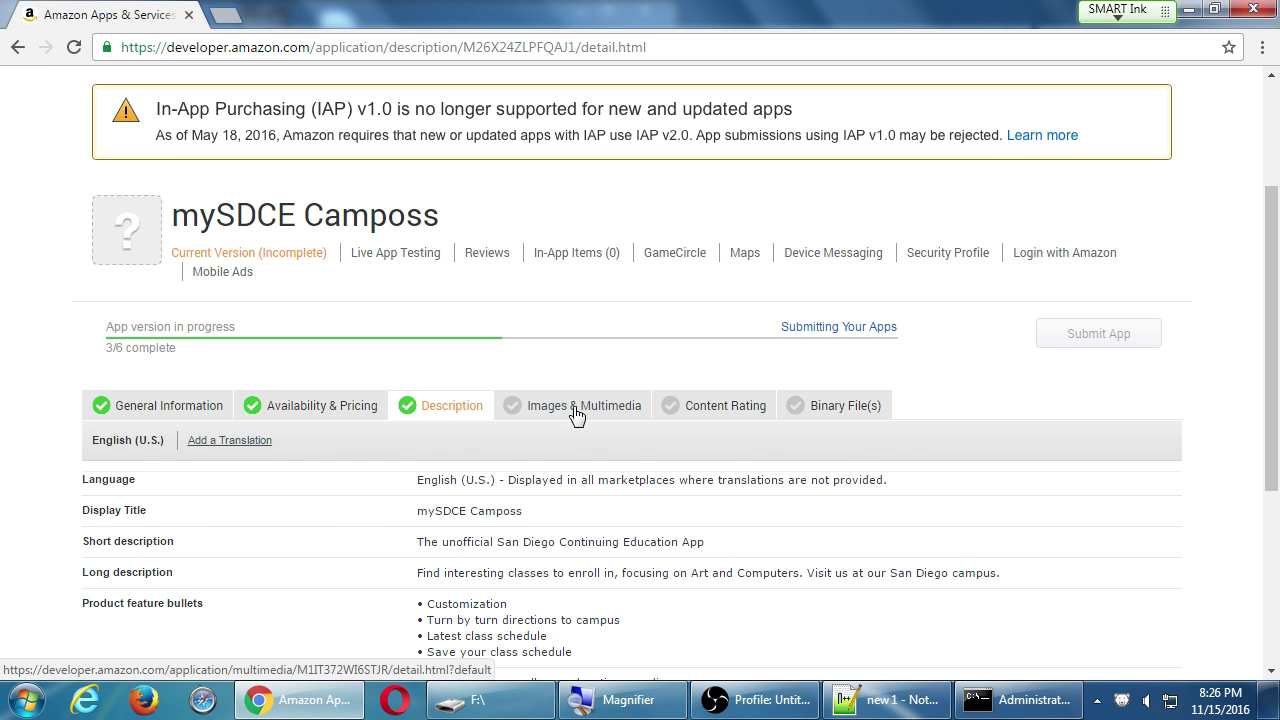
scroll(576, 415, "down", 1)
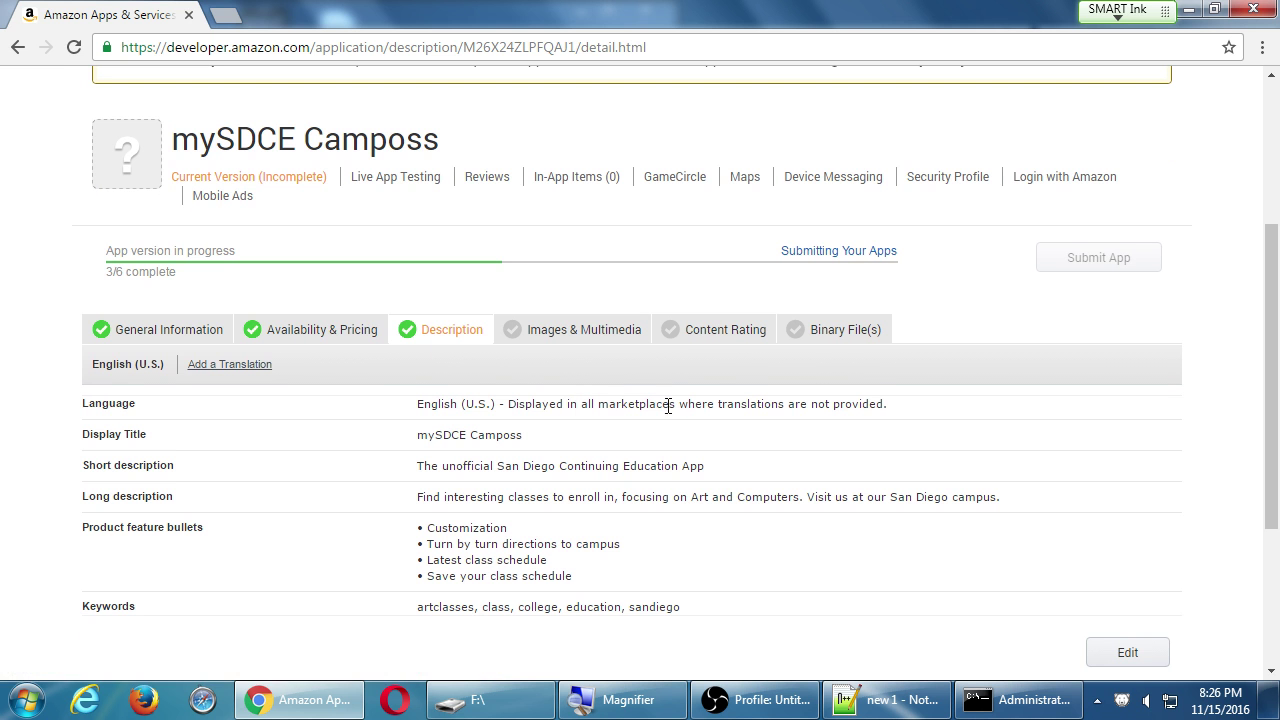
Open the Content Rating form and bring the Subject Matter ratings into view.
left_click(712, 338)
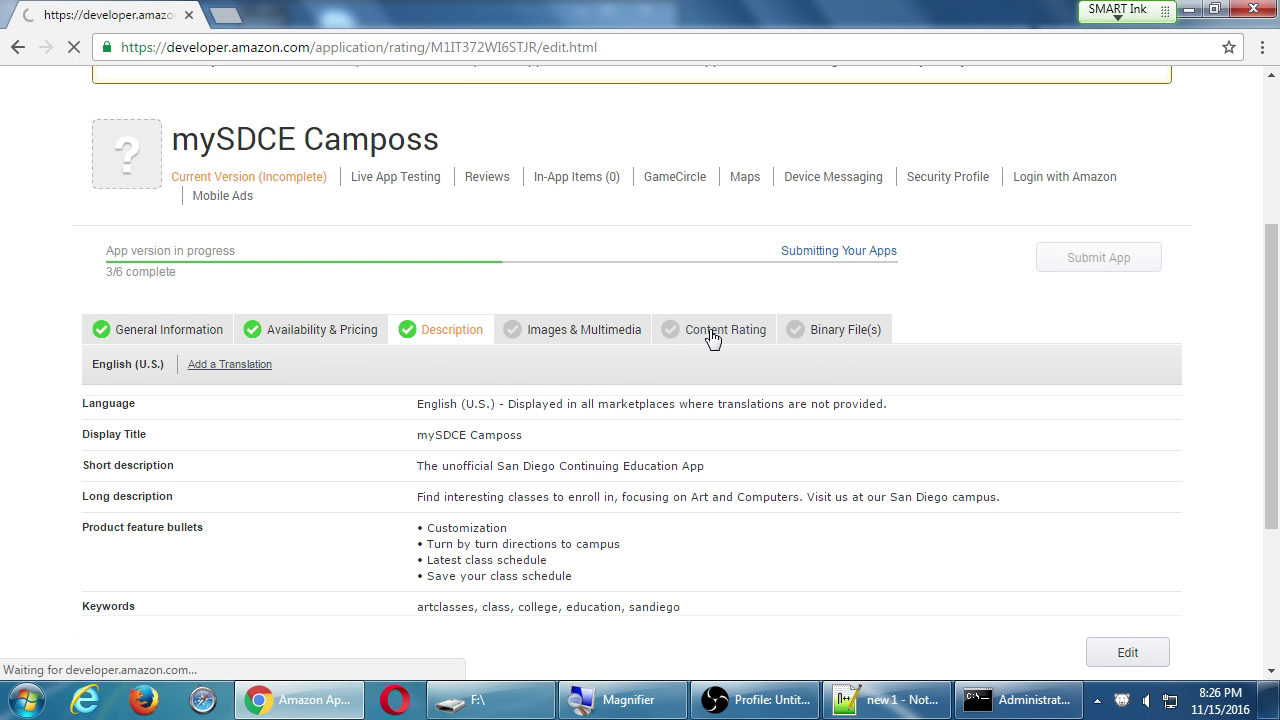
scroll(712, 338, "down", 3)
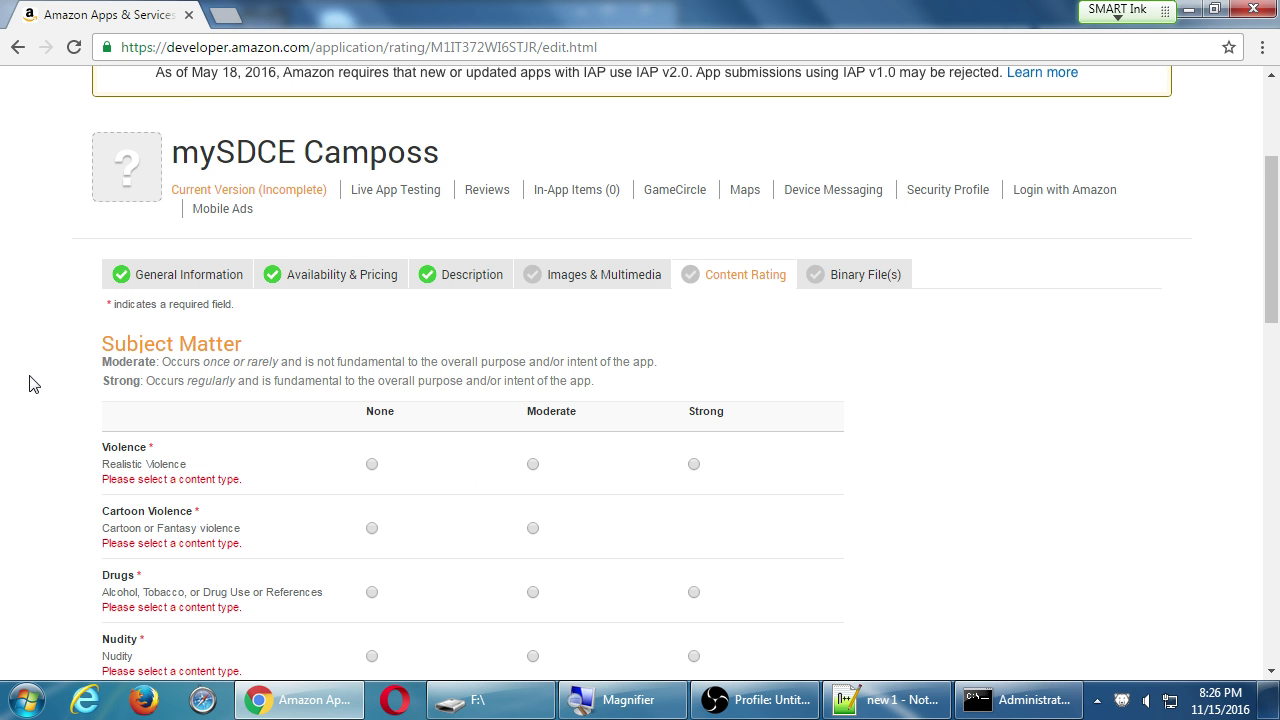
scroll(30, 383, "down", 6)
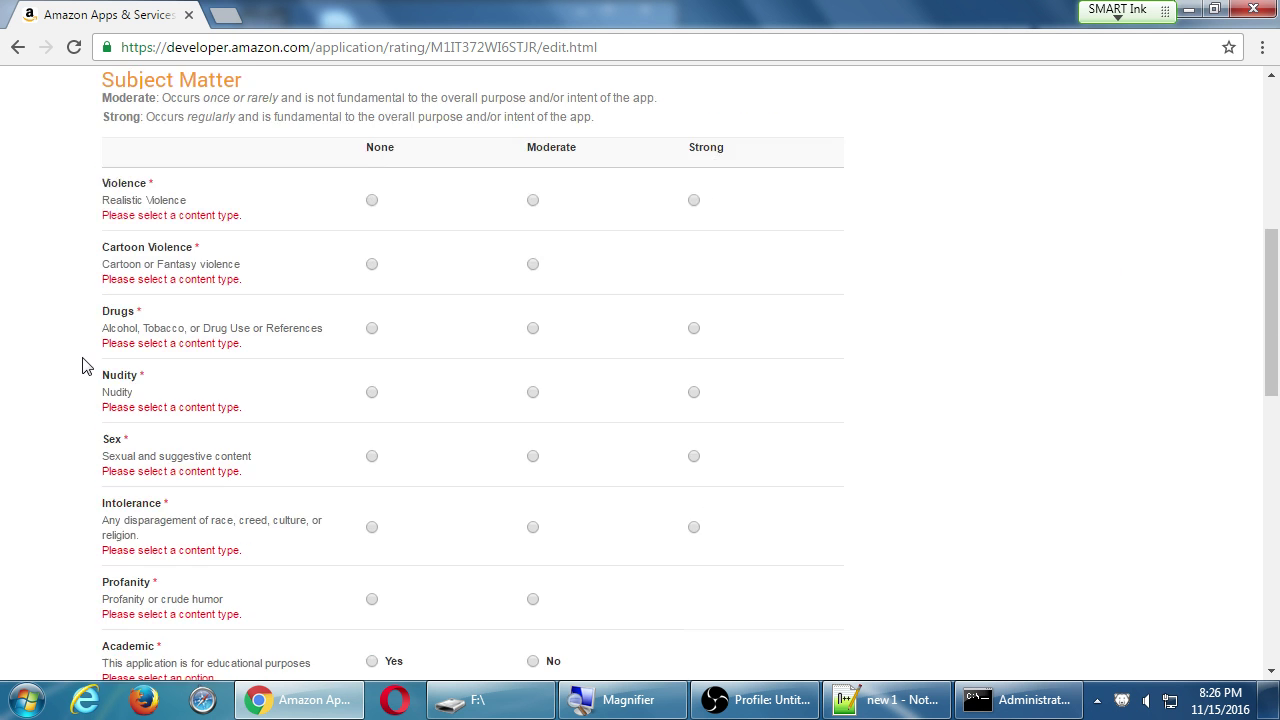
scroll(83, 366, "up", 5)
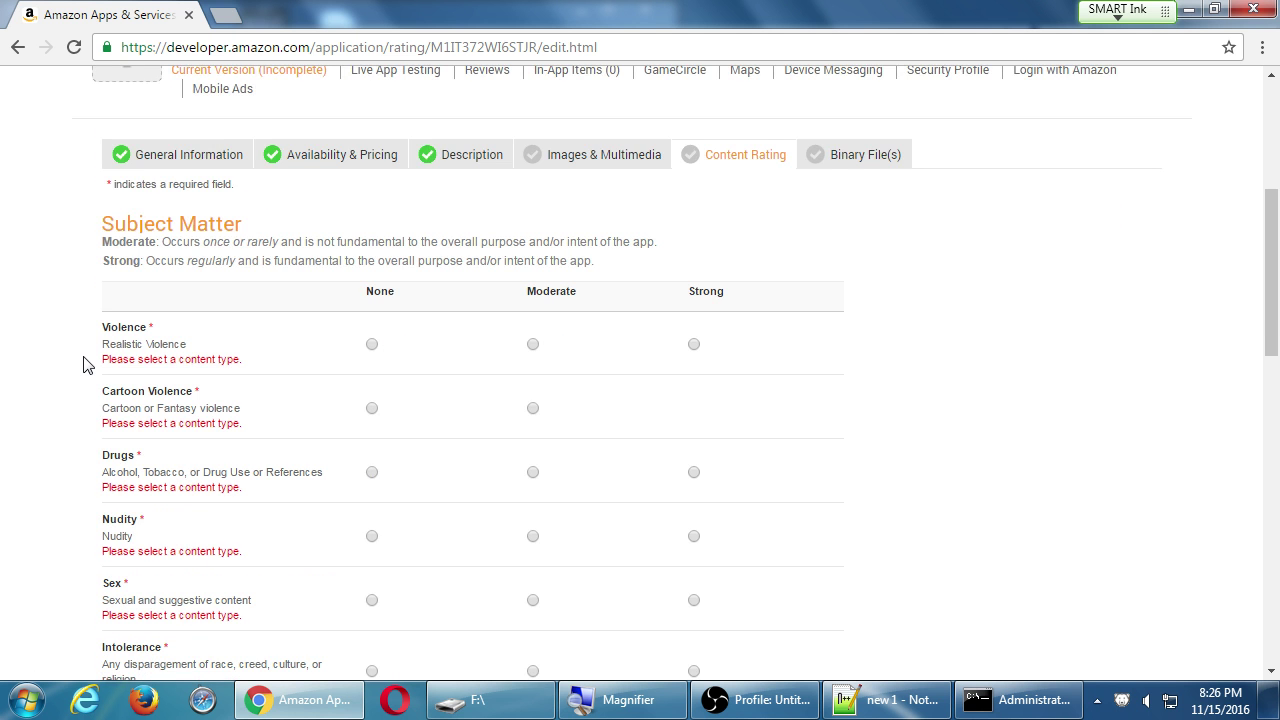
scroll(83, 366, "down", 1)
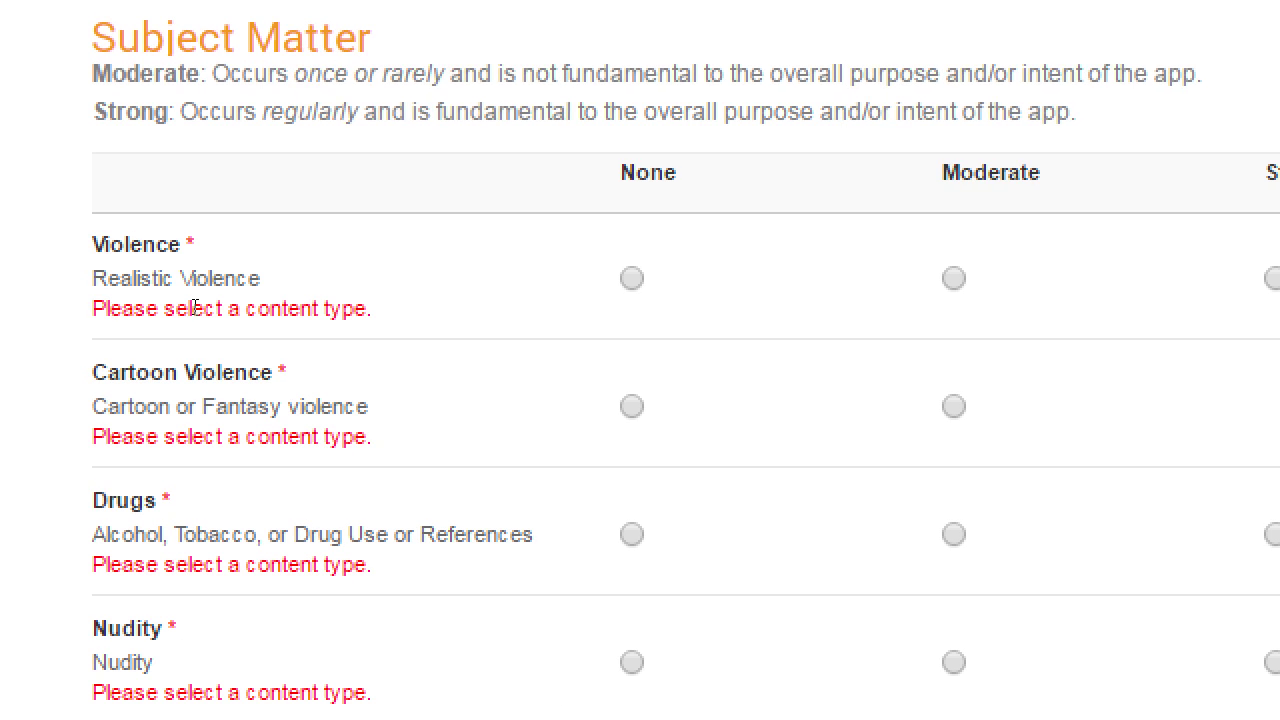
Rate Violence, Cartoon Violence, Drugs and Nudity as None.
key("space")
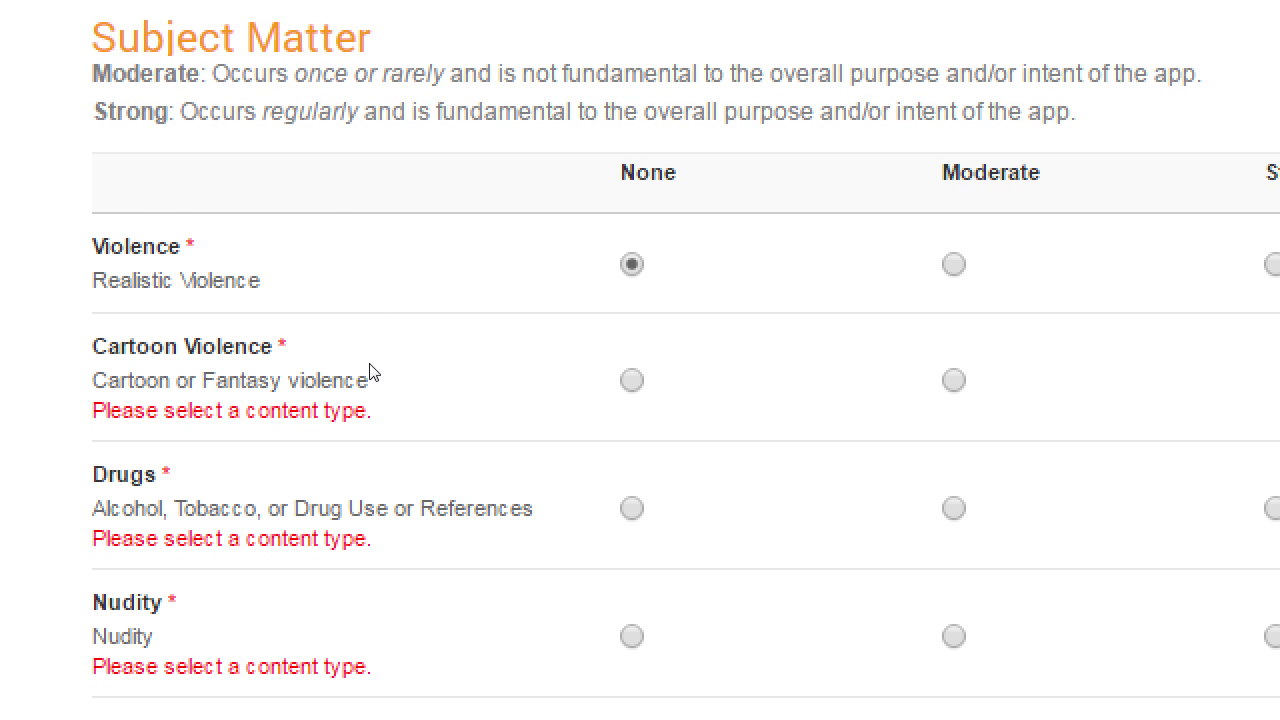
key("Tab")
key("space")
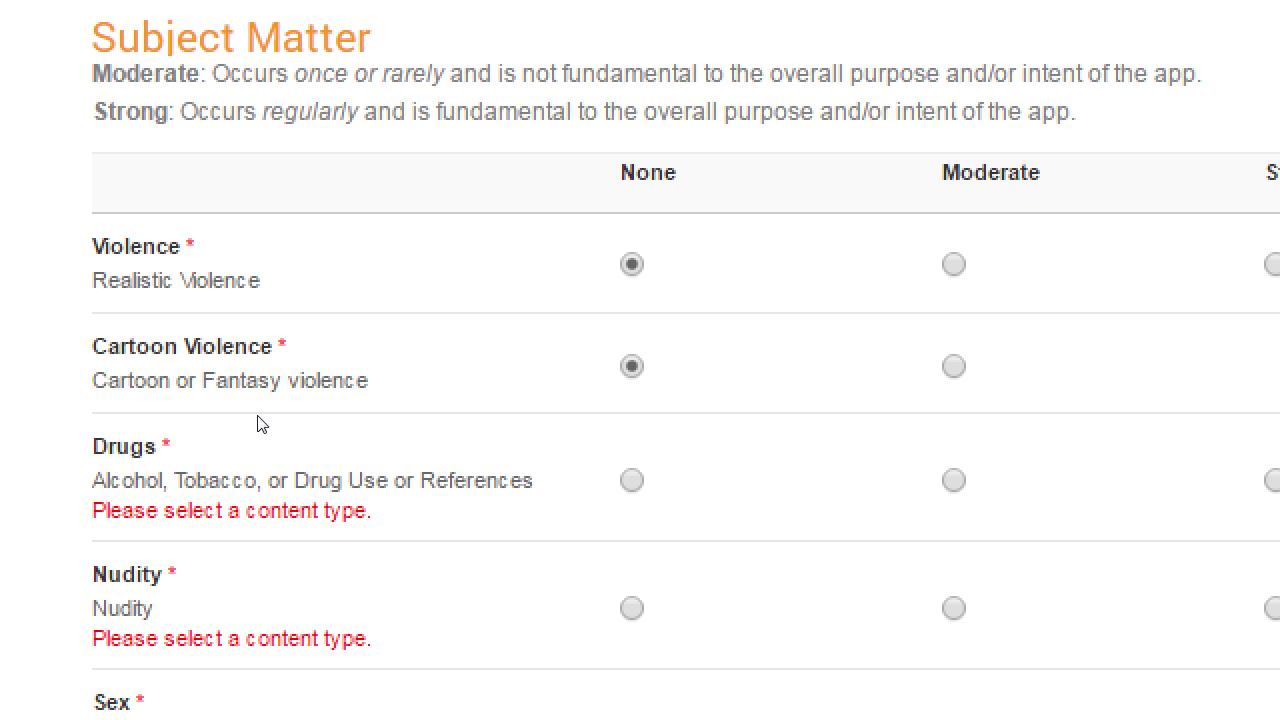
key("Tab")
key("space")
key("Tab")
key("space")
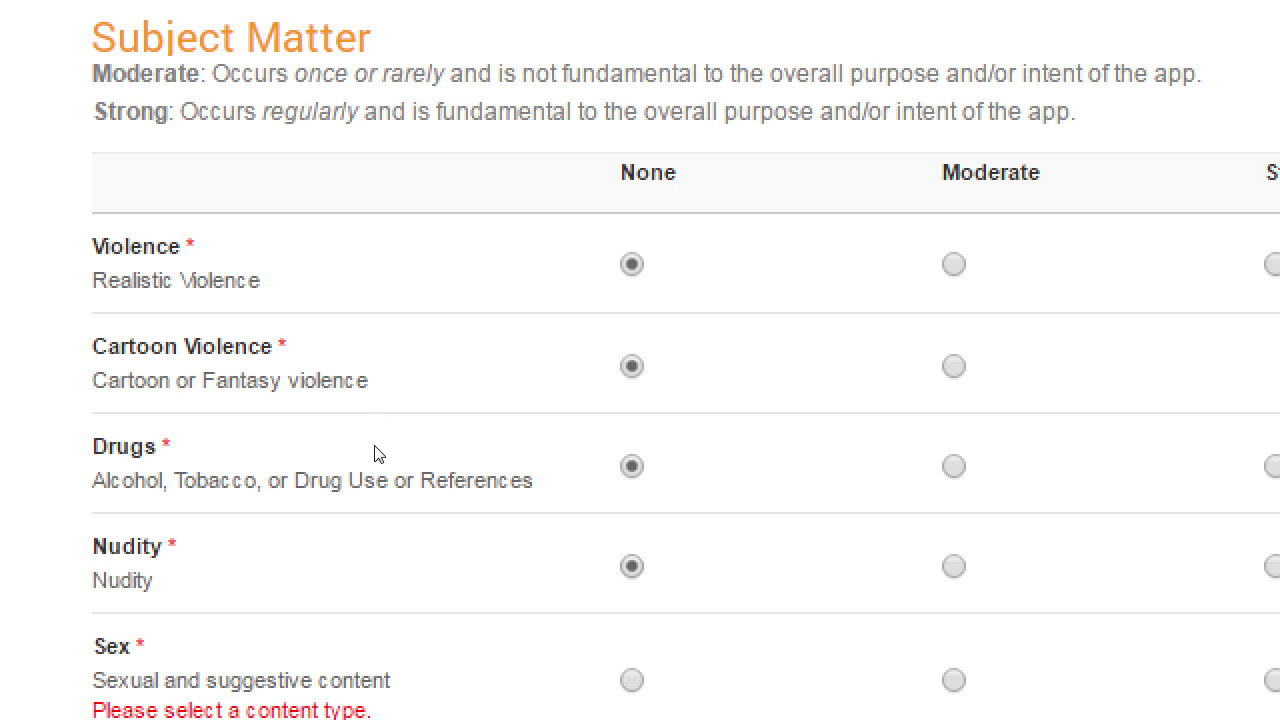
scroll(370, 450, "down", 2)
Rate Sex, Intolerance and Profanity as None and mark the app as Academic.
key("Tab")
key("space")
scroll(370, 390, "down", 3)
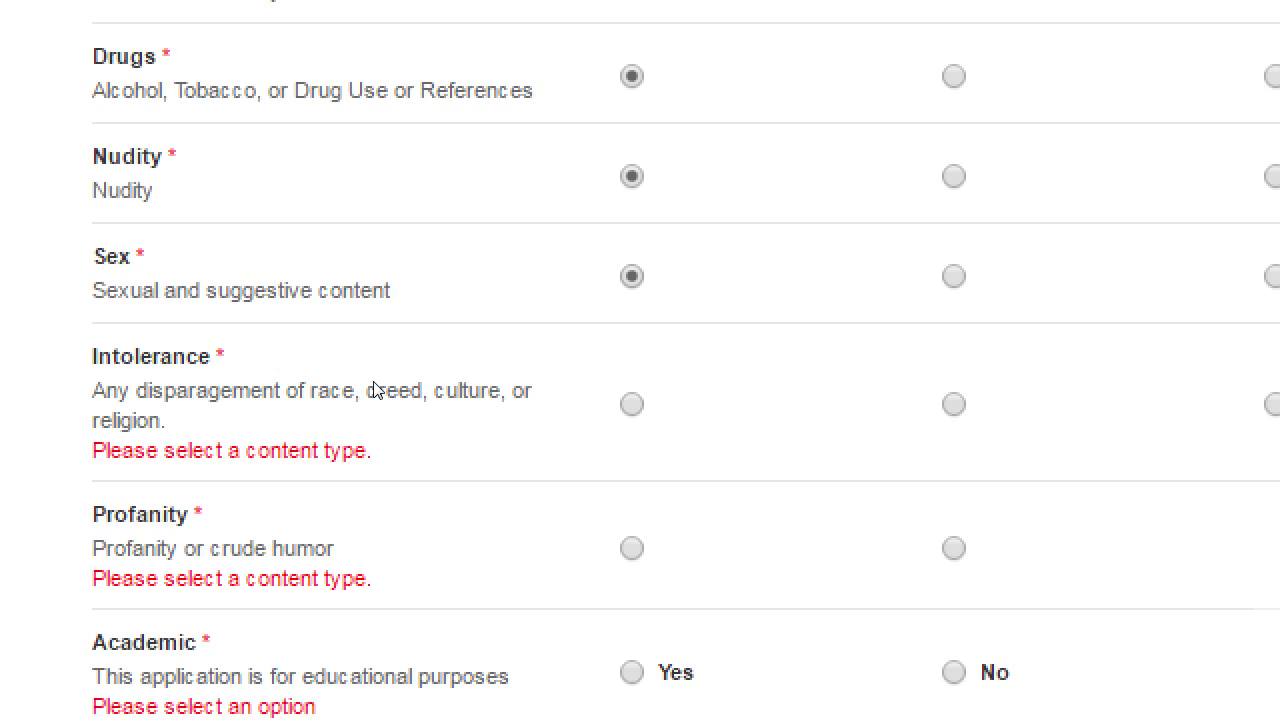
key("Tab")
key("space")
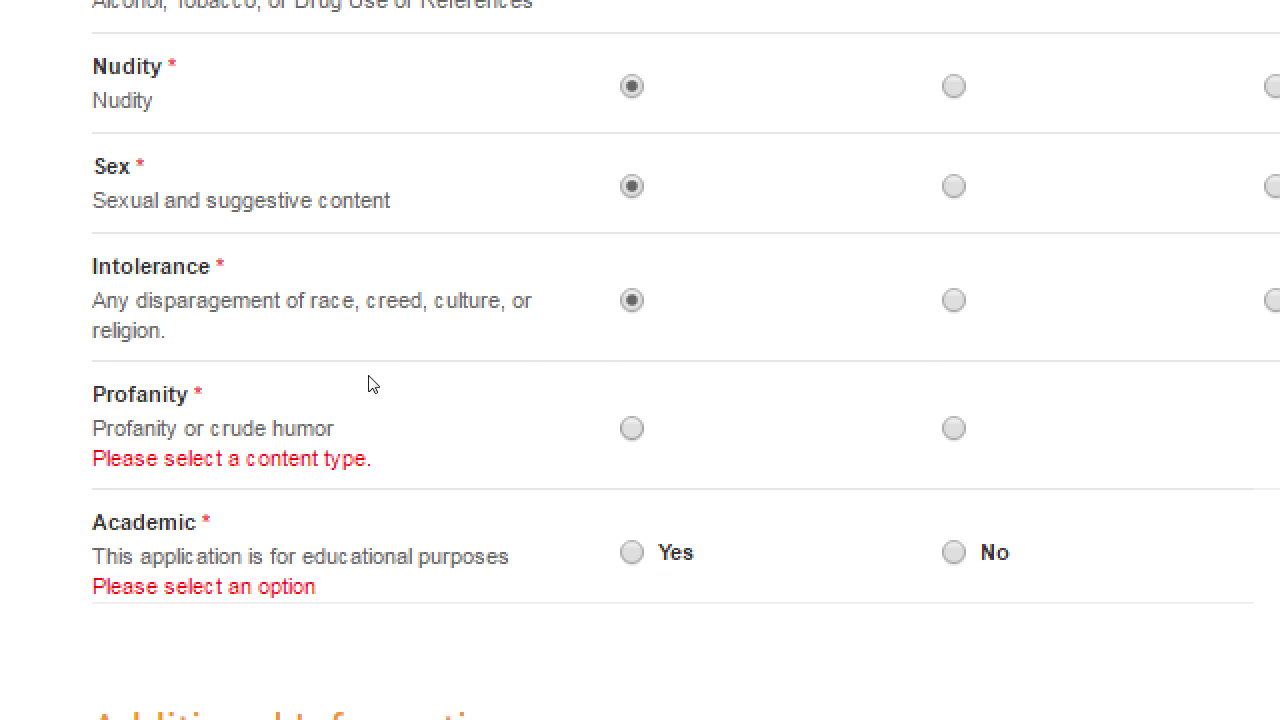
key("Tab")
key("space")
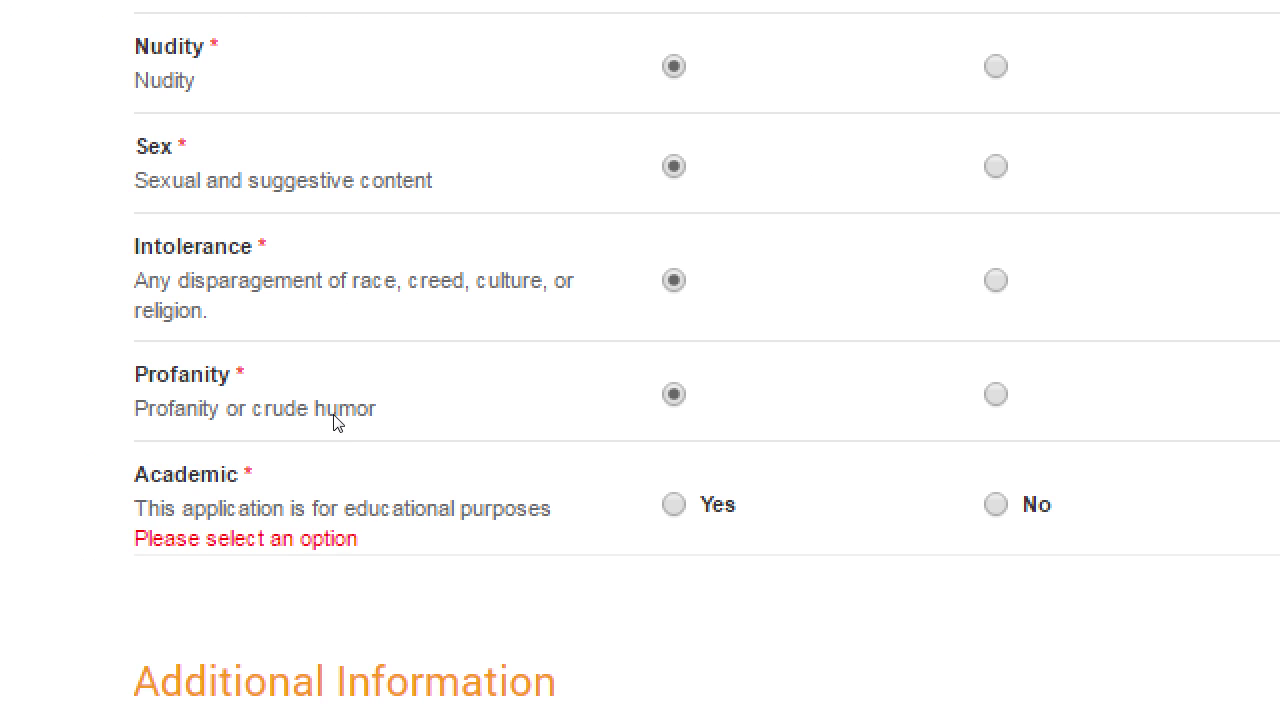
key("Tab")
key("space")
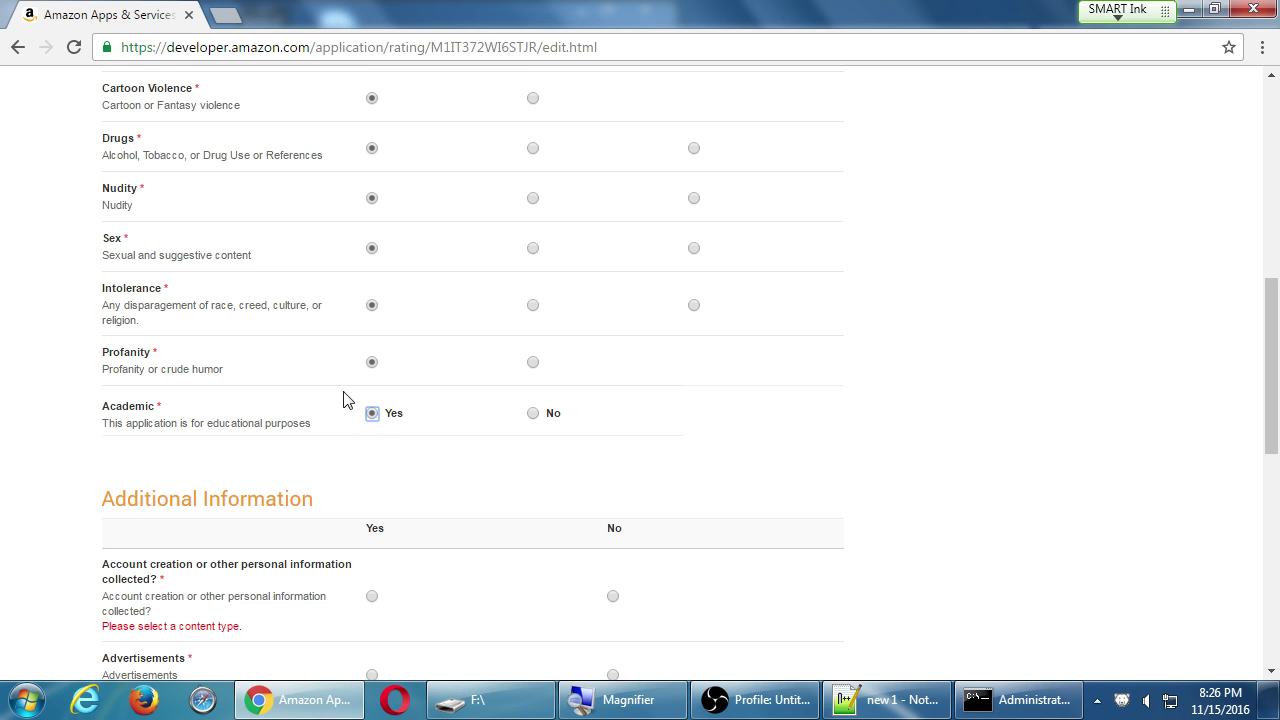
scroll(335, 395, "up", 2)
scroll(320, 378, "up", 1)
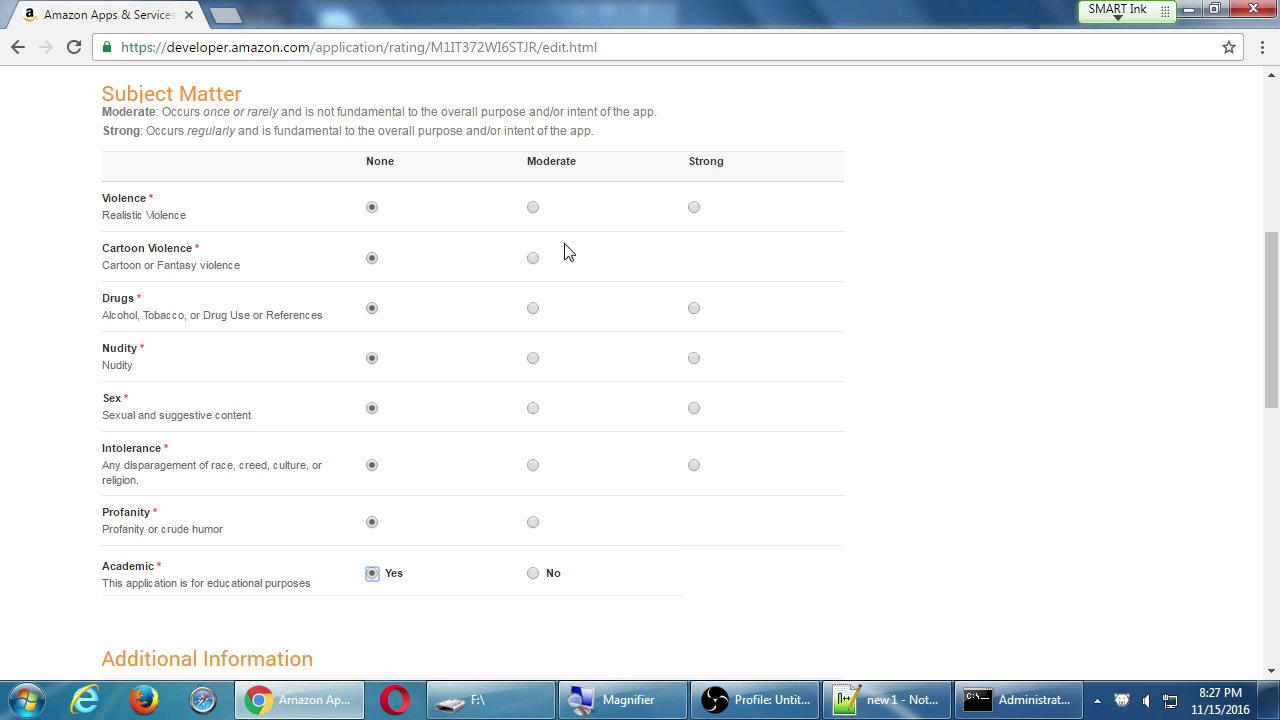
left_click(677, 273)
scroll(405, 302, "down", 3)
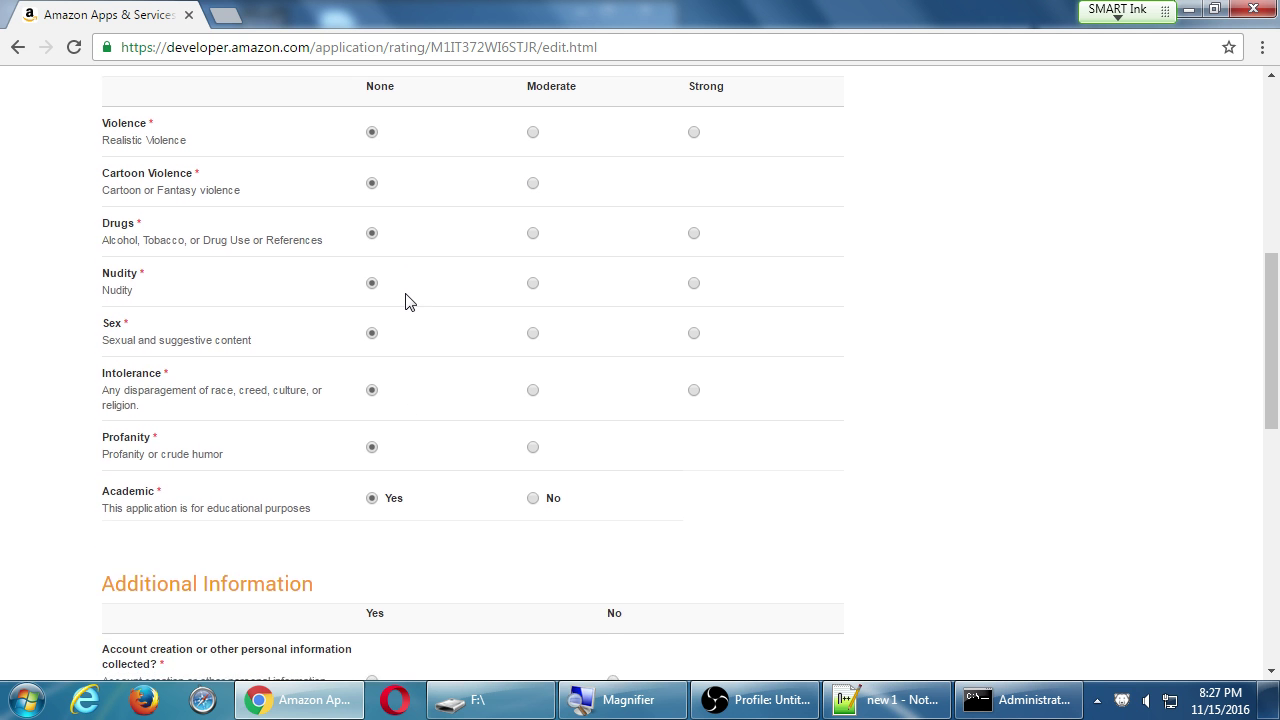
scroll(405, 302, "down", 3)
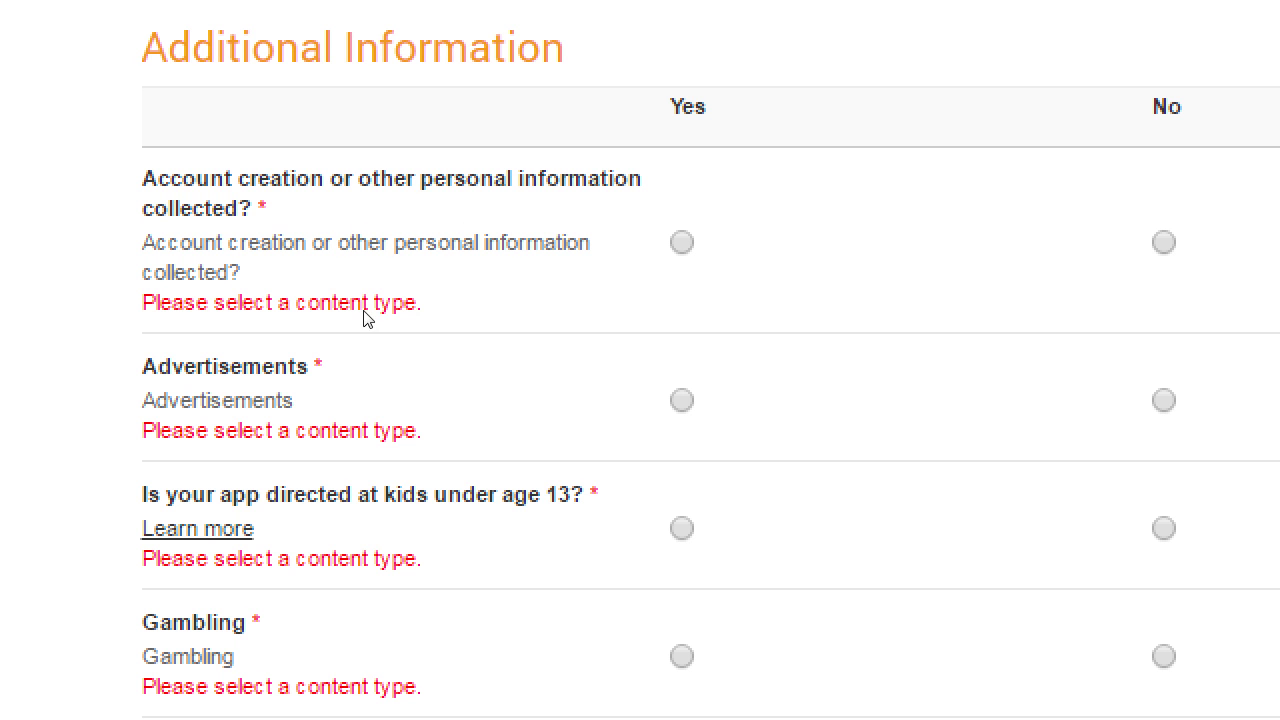
Answer Yes to collecting personal information and No to advertisements and kids under 13.
left_click(368, 270)
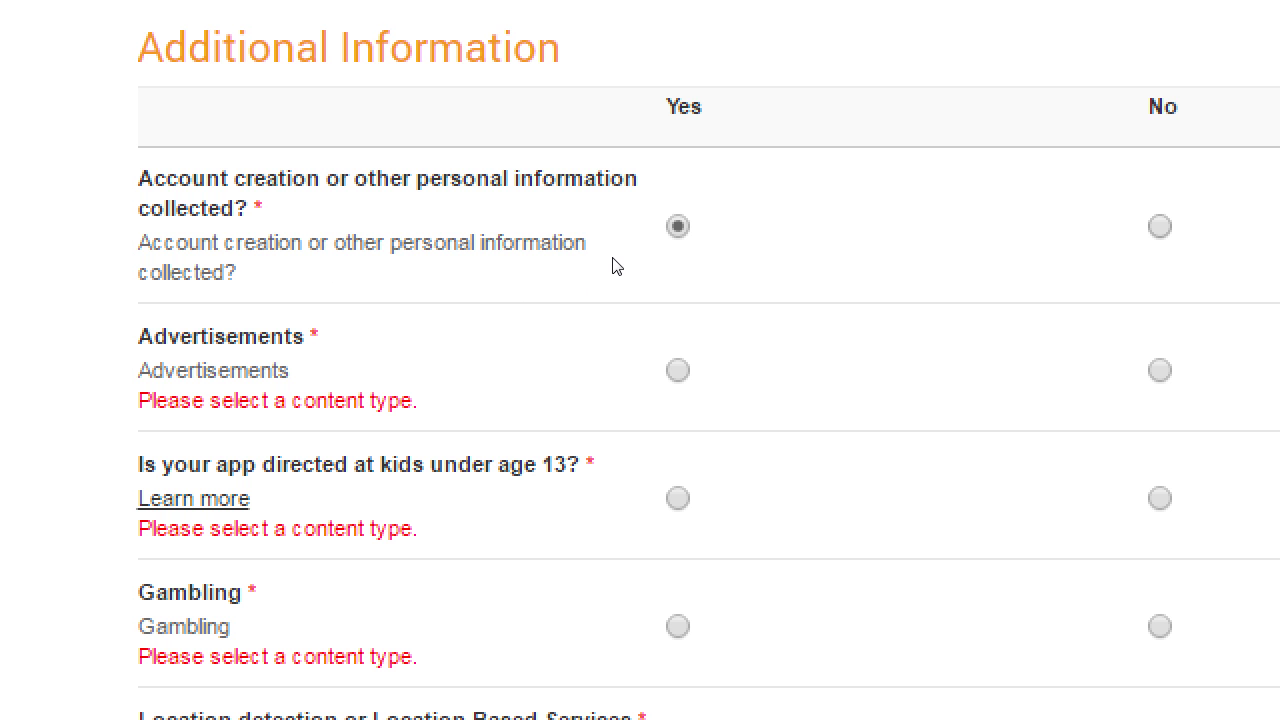
key("Right")
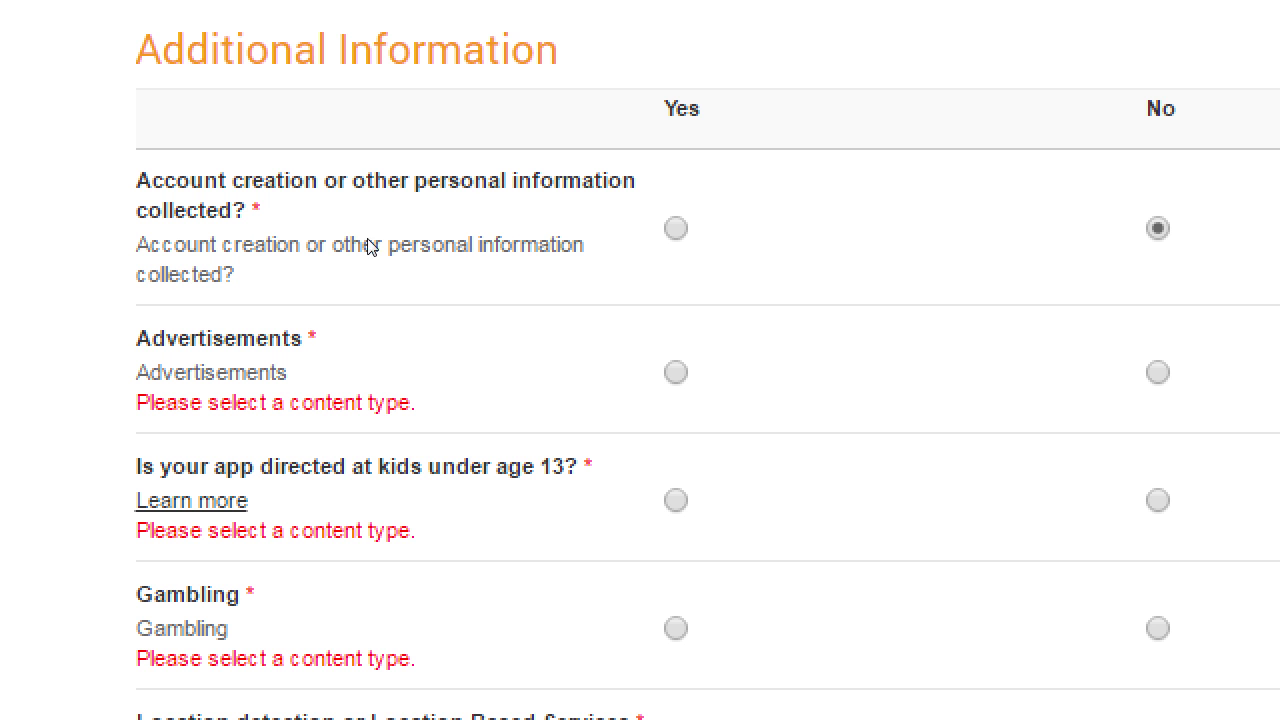
key("Left")
key("Down")
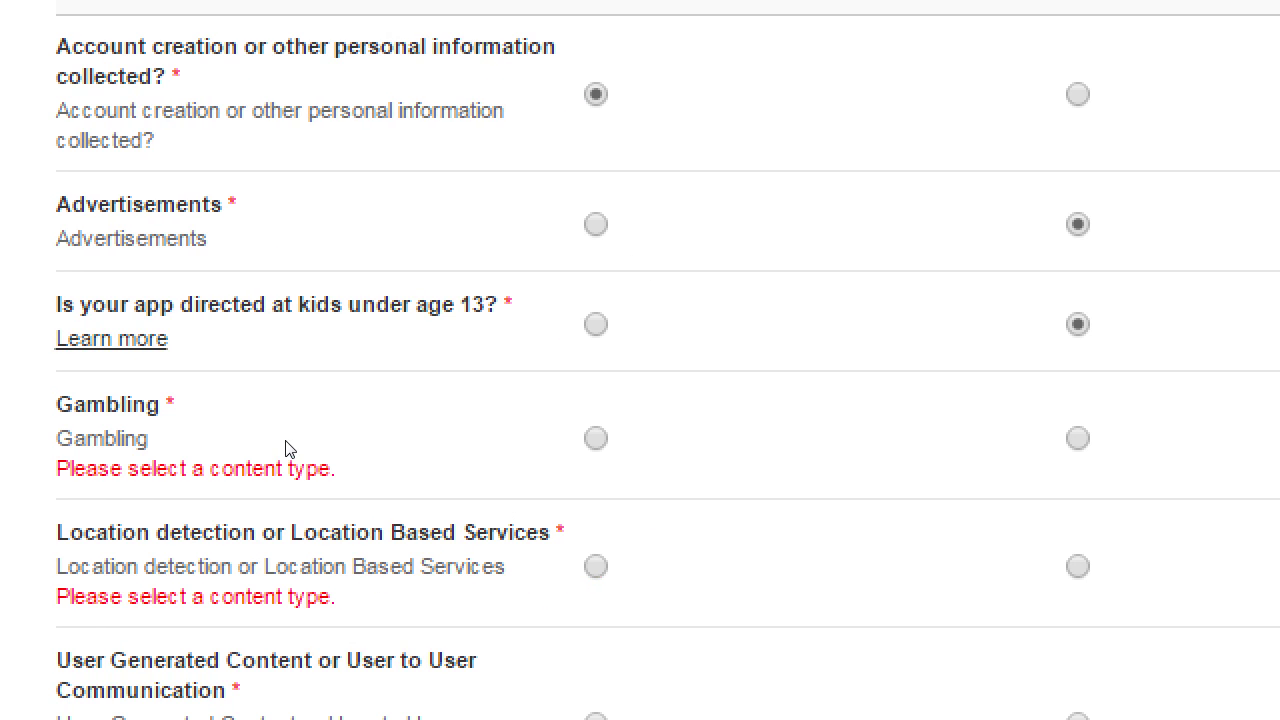
Answer No to gambling and Yes to location detection.
key("Right")
scroll(617, 430, "up", 2)
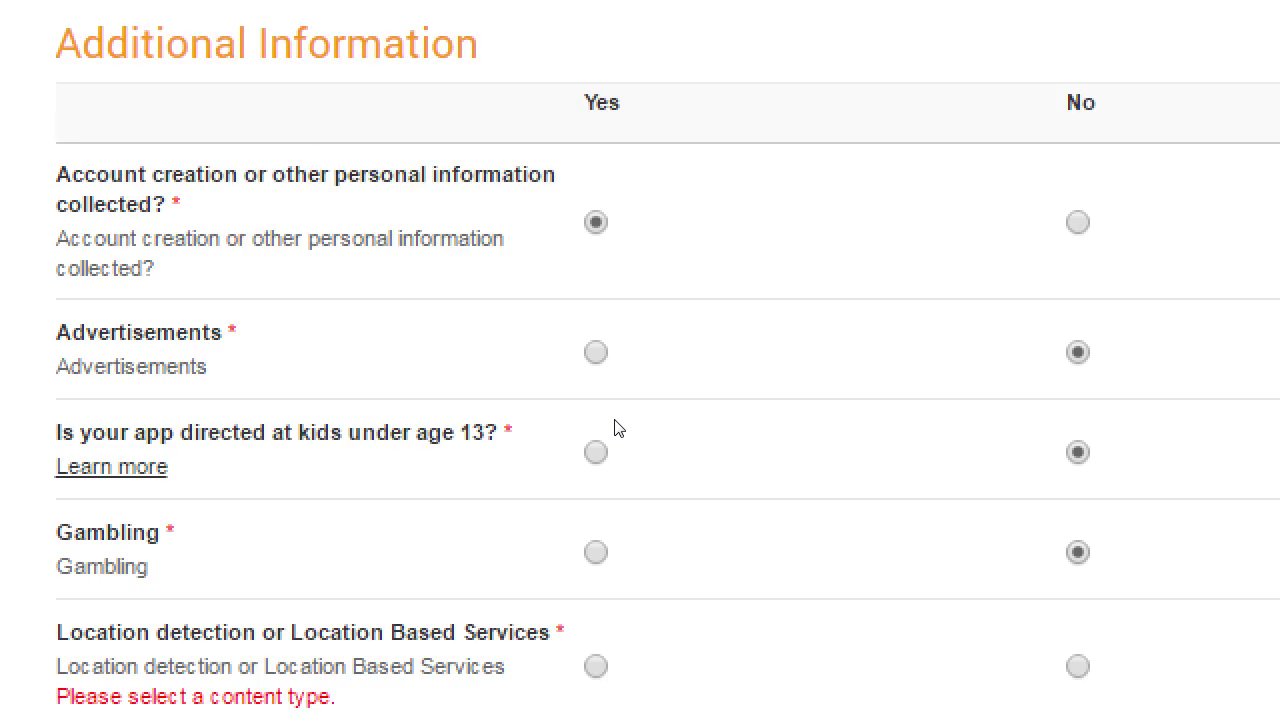
scroll(617, 428, "down", 3)
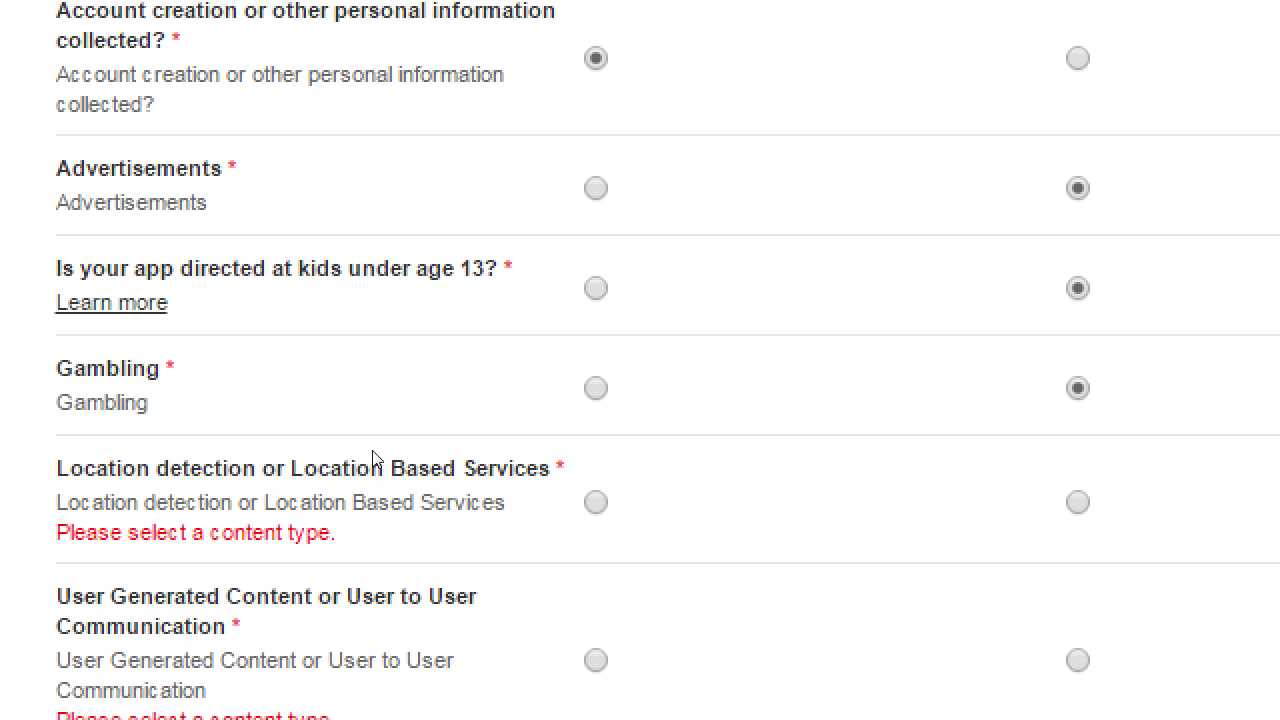
key("Tab")
key("space")
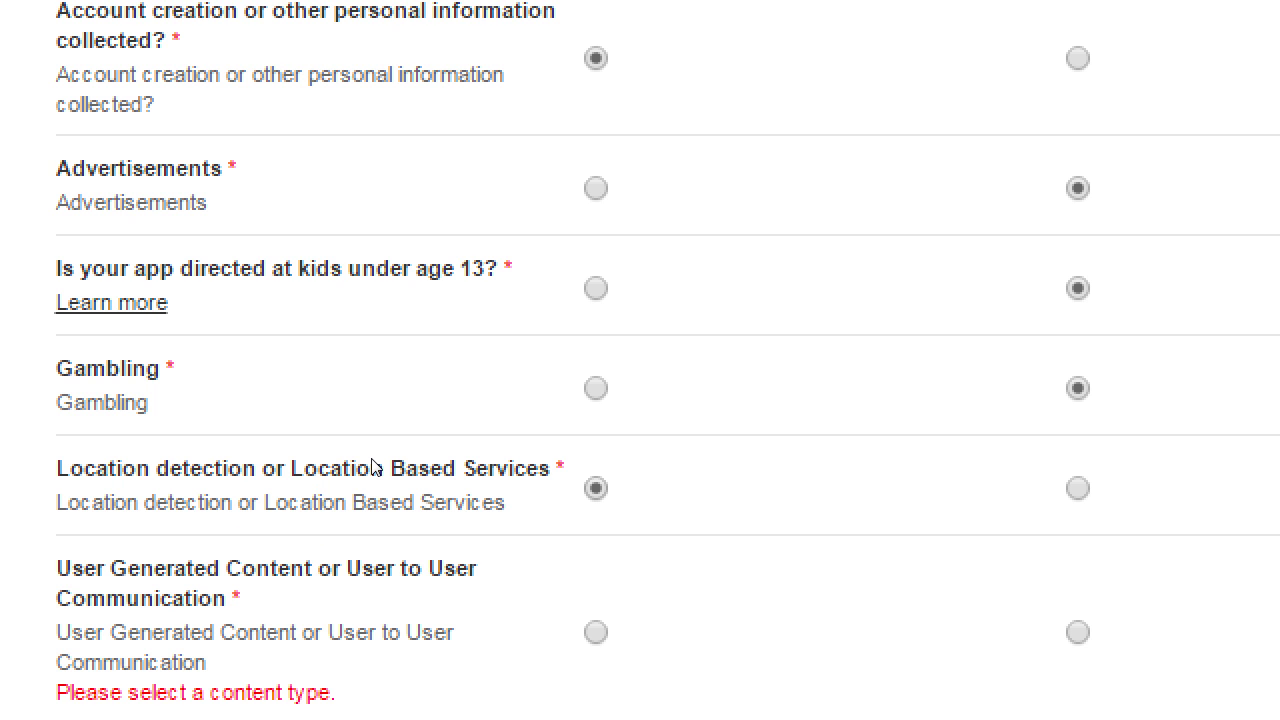
Answer Yes for user-generated content.
scroll(372, 465, "down", 1)
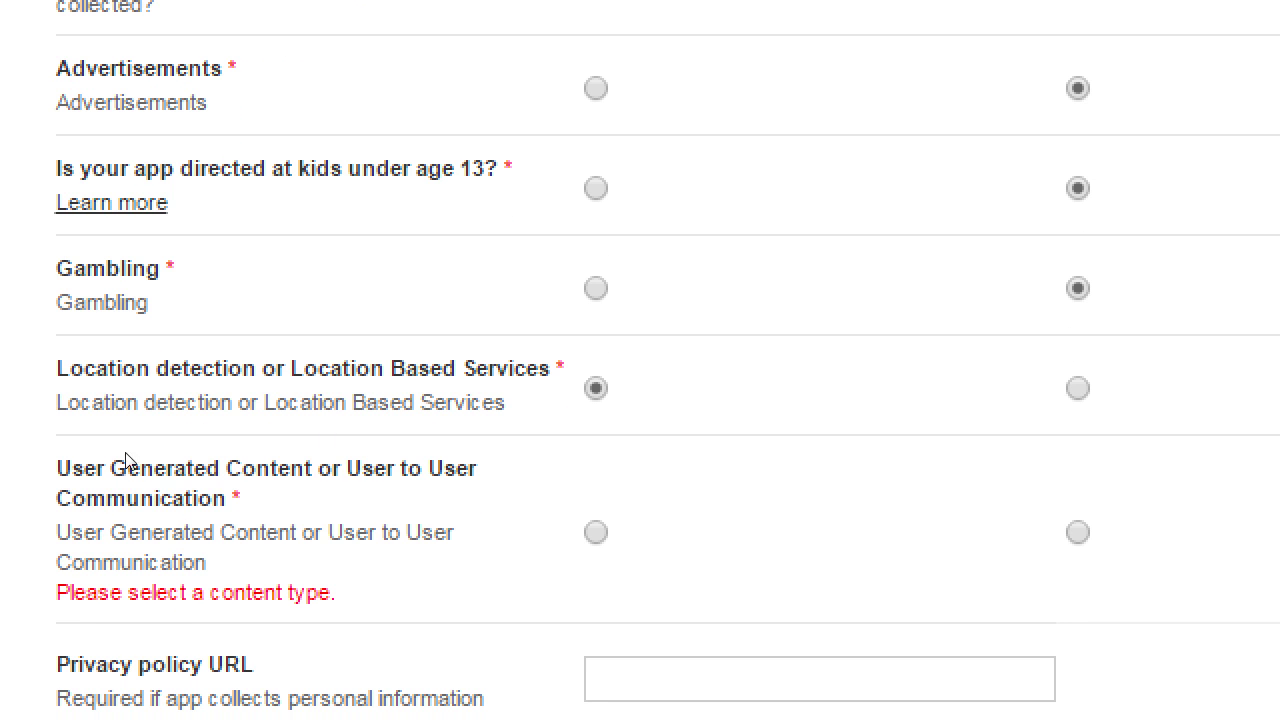
left_click_drag(137, 451, 239, 457)
left_click(241, 461)
left_click_drag(73, 464, 220, 446)
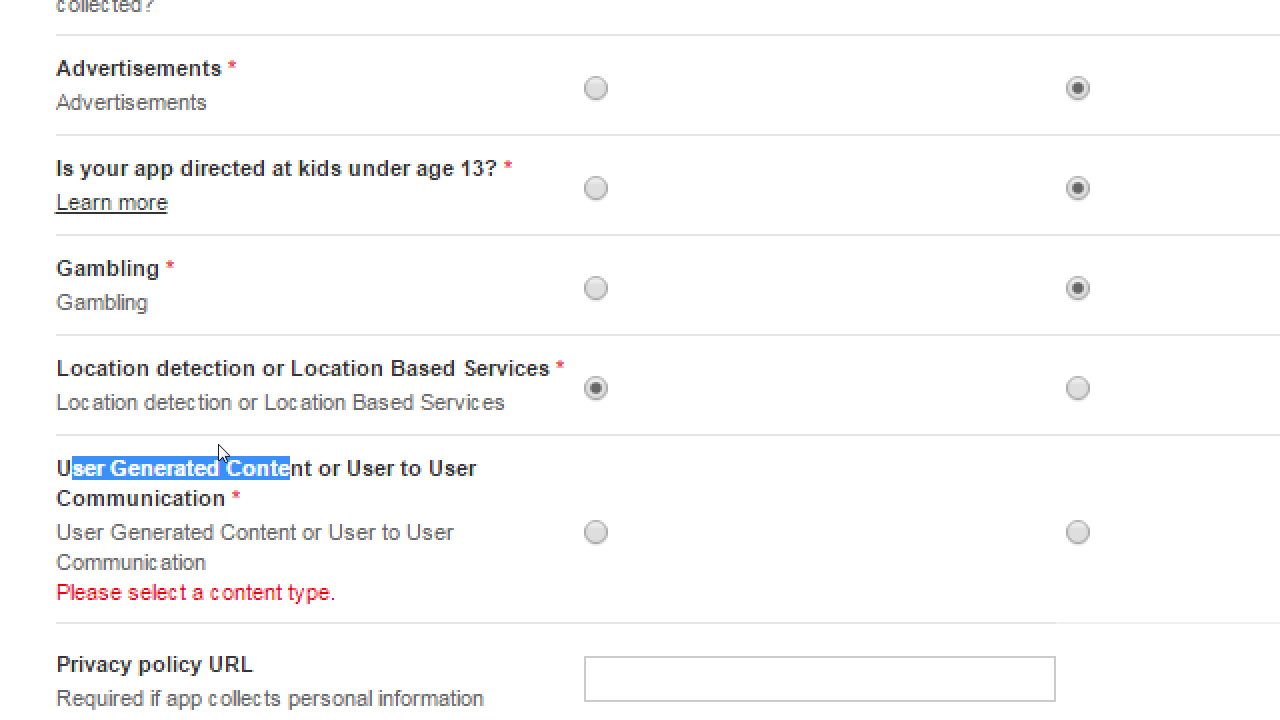
left_click(370, 484)
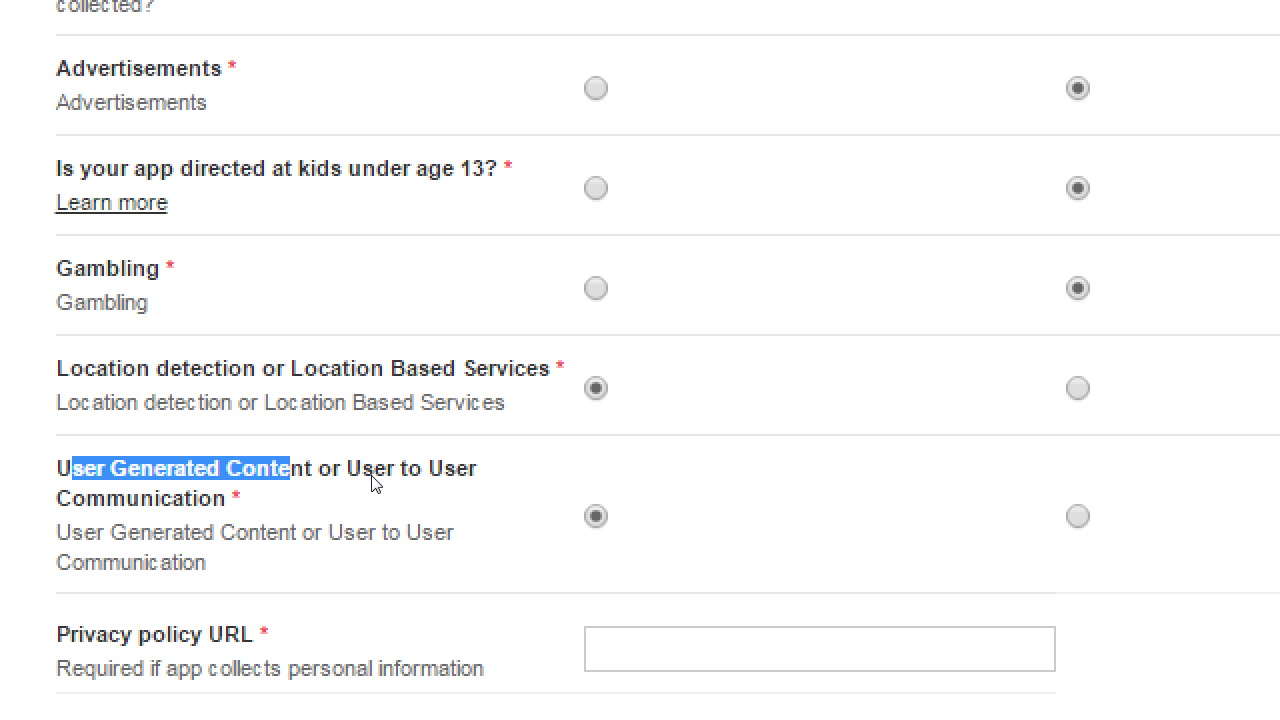
left_click(266, 448)
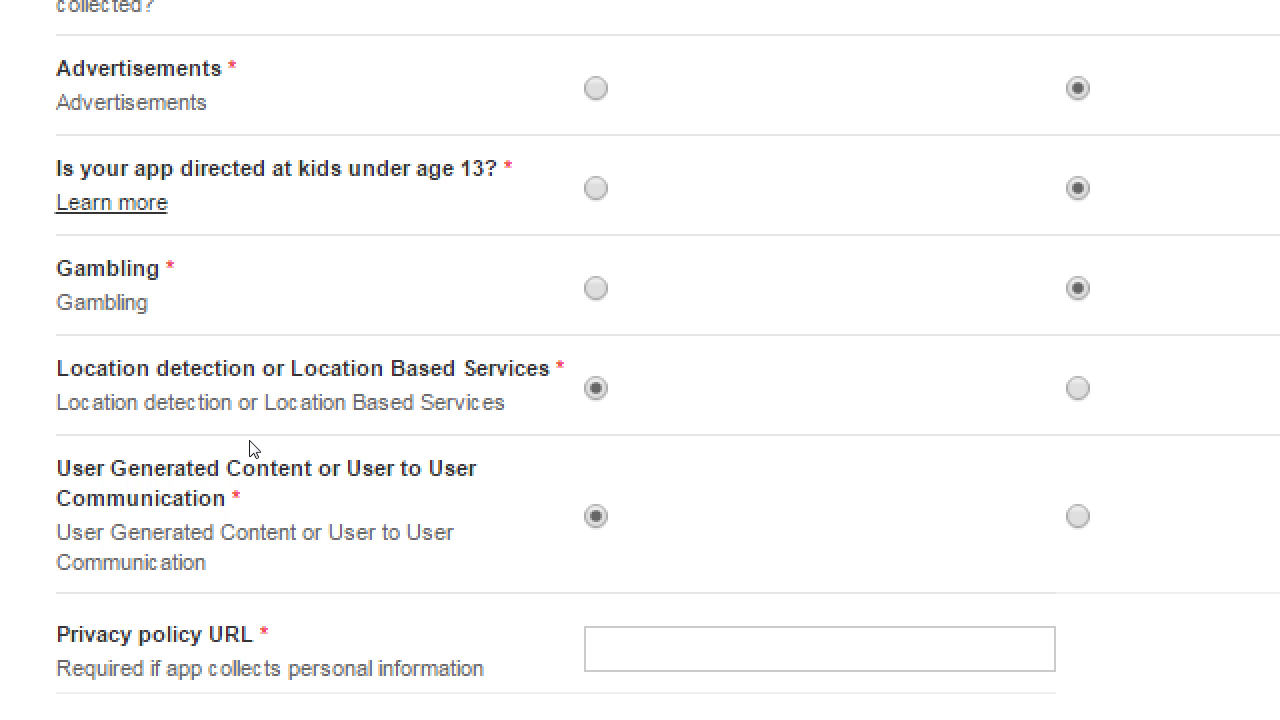
scroll(258, 448, "down", 2)
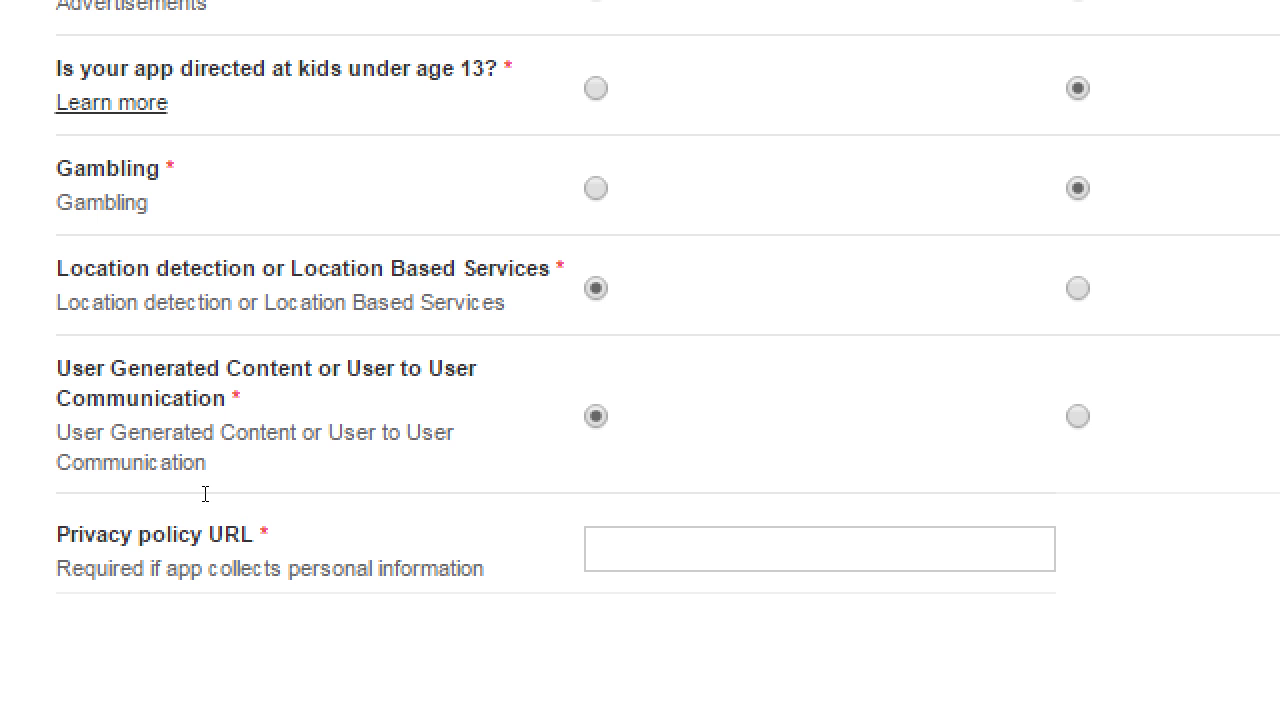
scroll(205, 493, "up", 4)
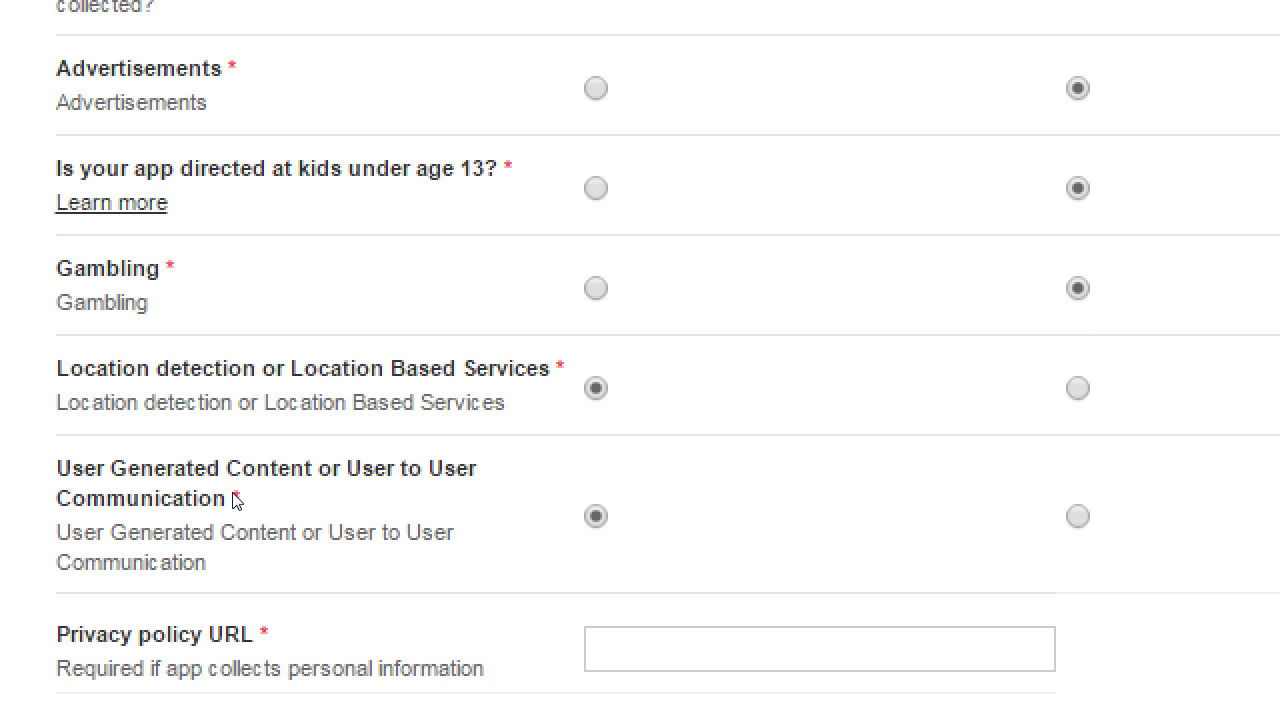
scroll(233, 490, "up", 2)
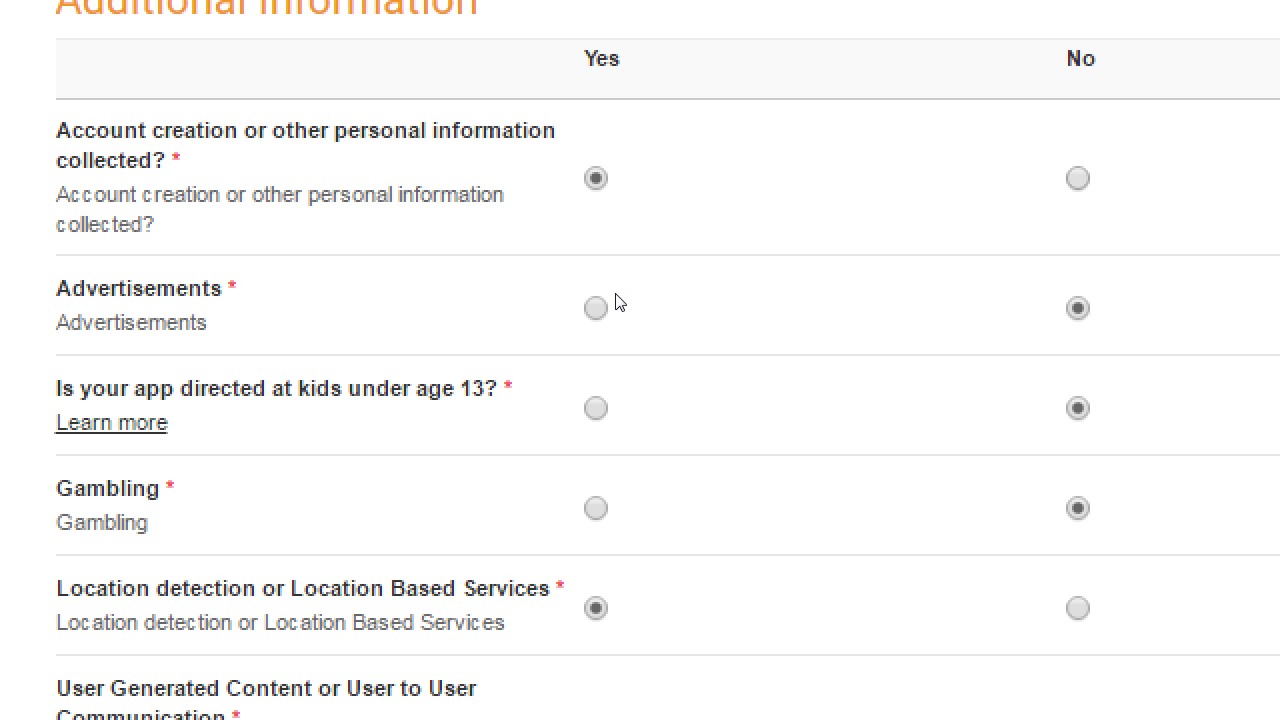
Switch account creation to No and scroll down to the Privacy policy URL field.
key("Right")
scroll(200, 392, "down", 1)
scroll(200, 392, "down", 10)
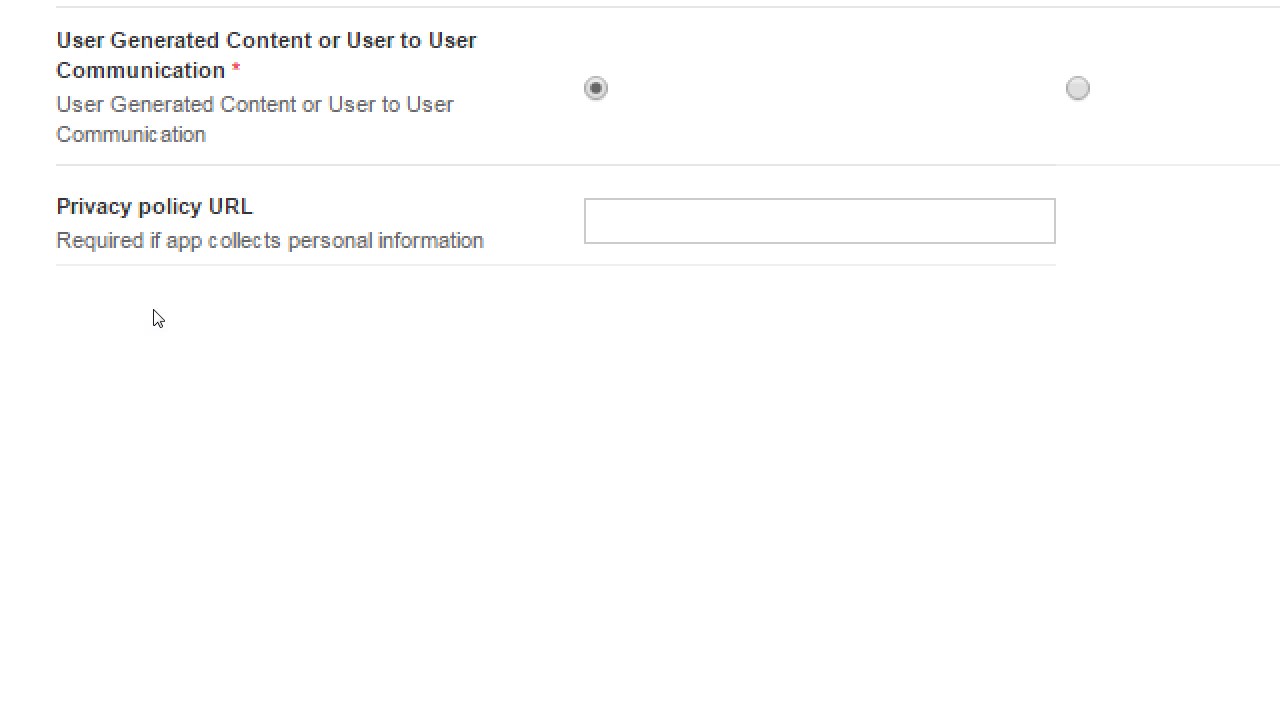
left_click_drag(142, 310, 198, 320)
scroll(200, 320, "up", 11)
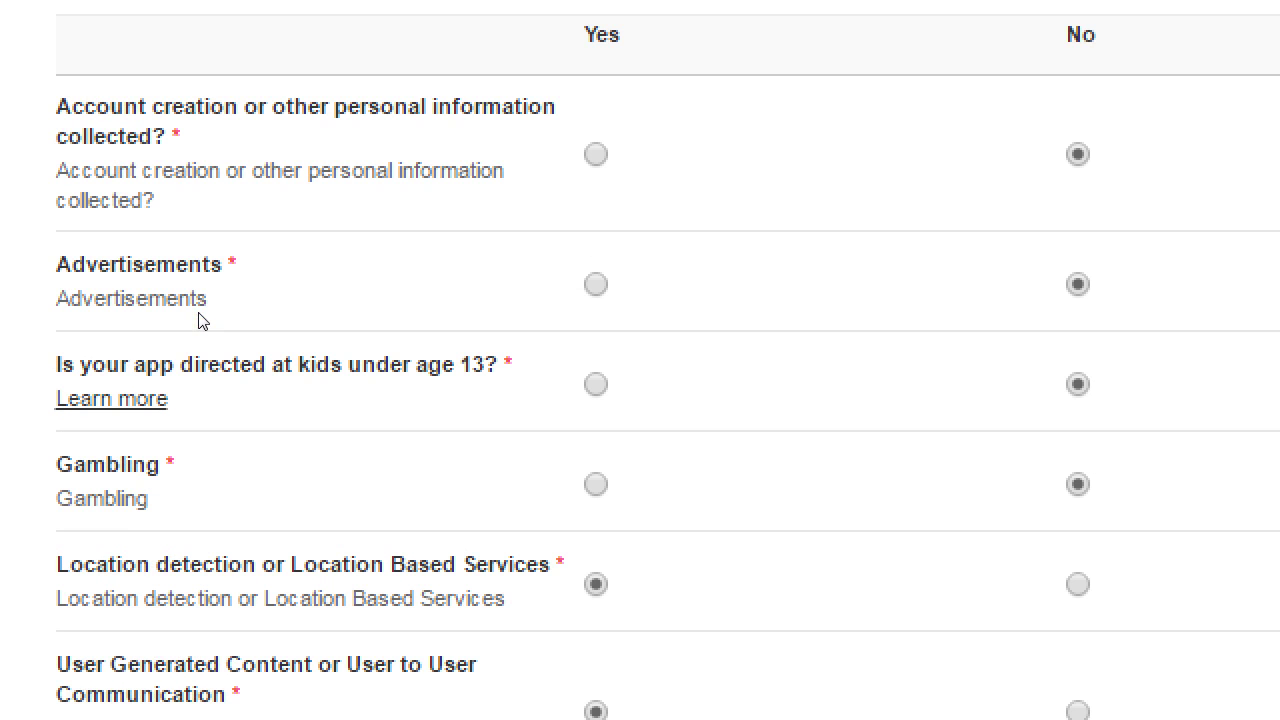
scroll(374, 292, "down", 10)
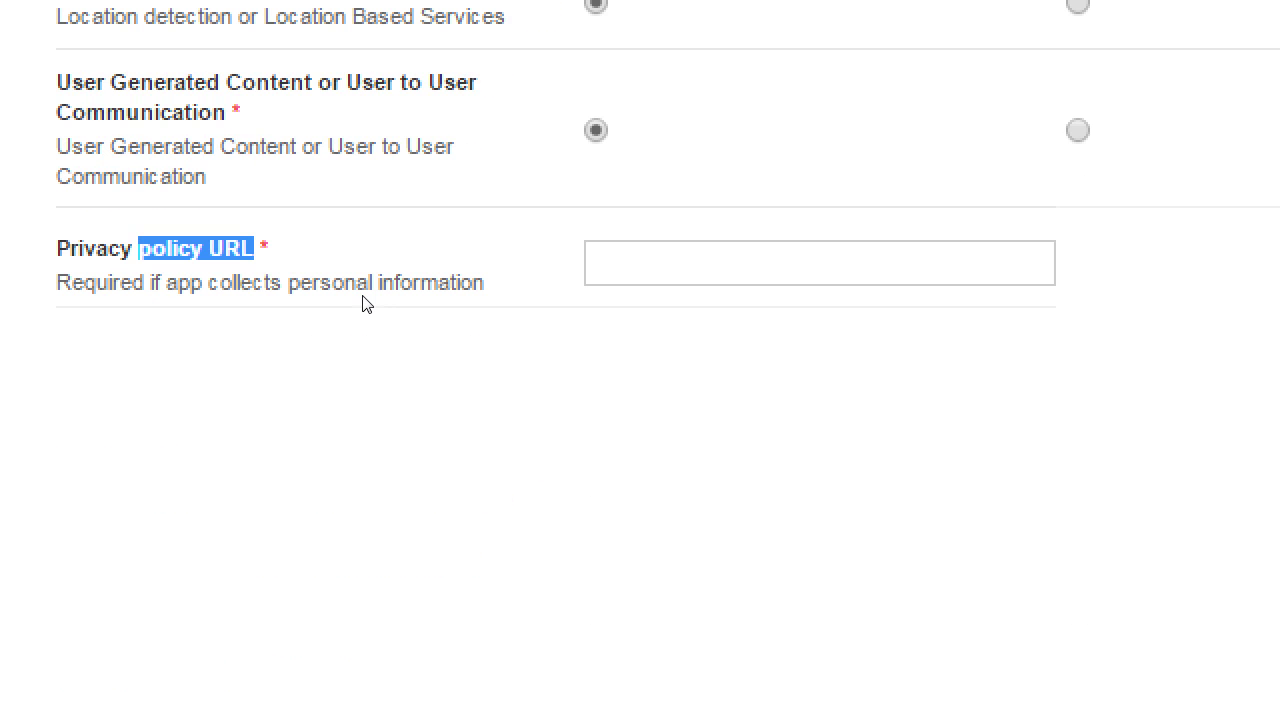
key("Tab")
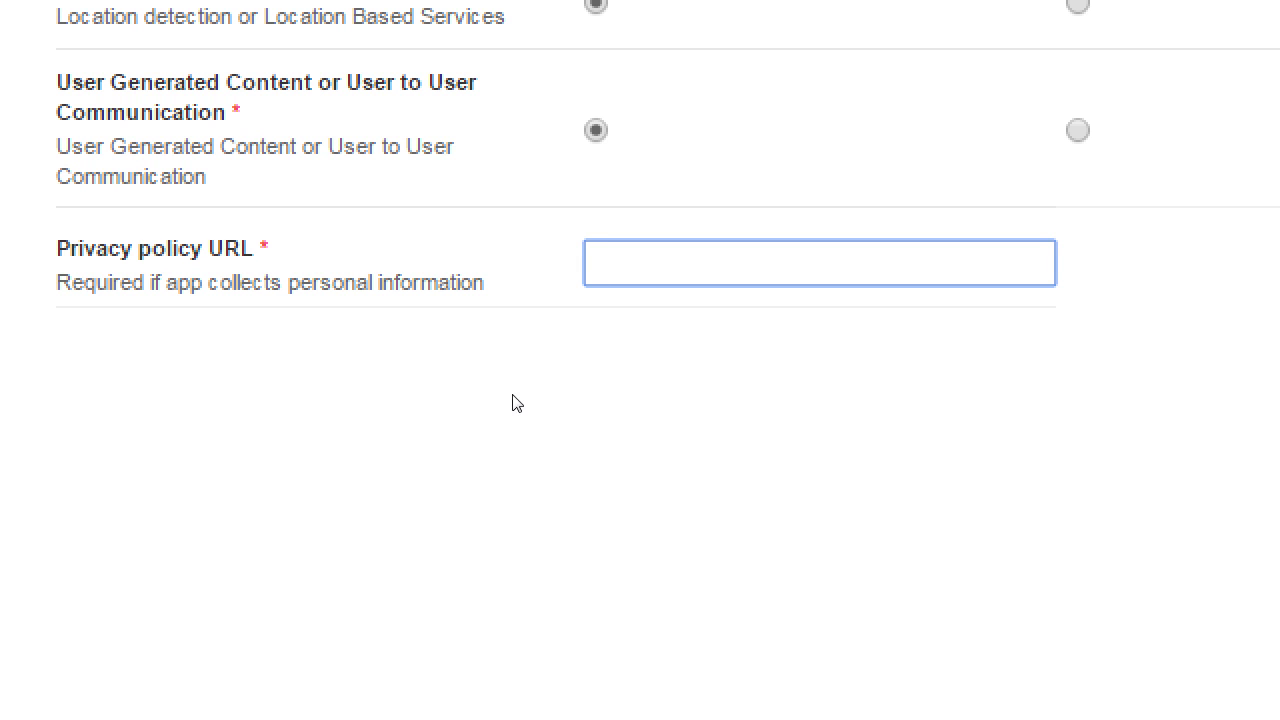
type("http://victors")
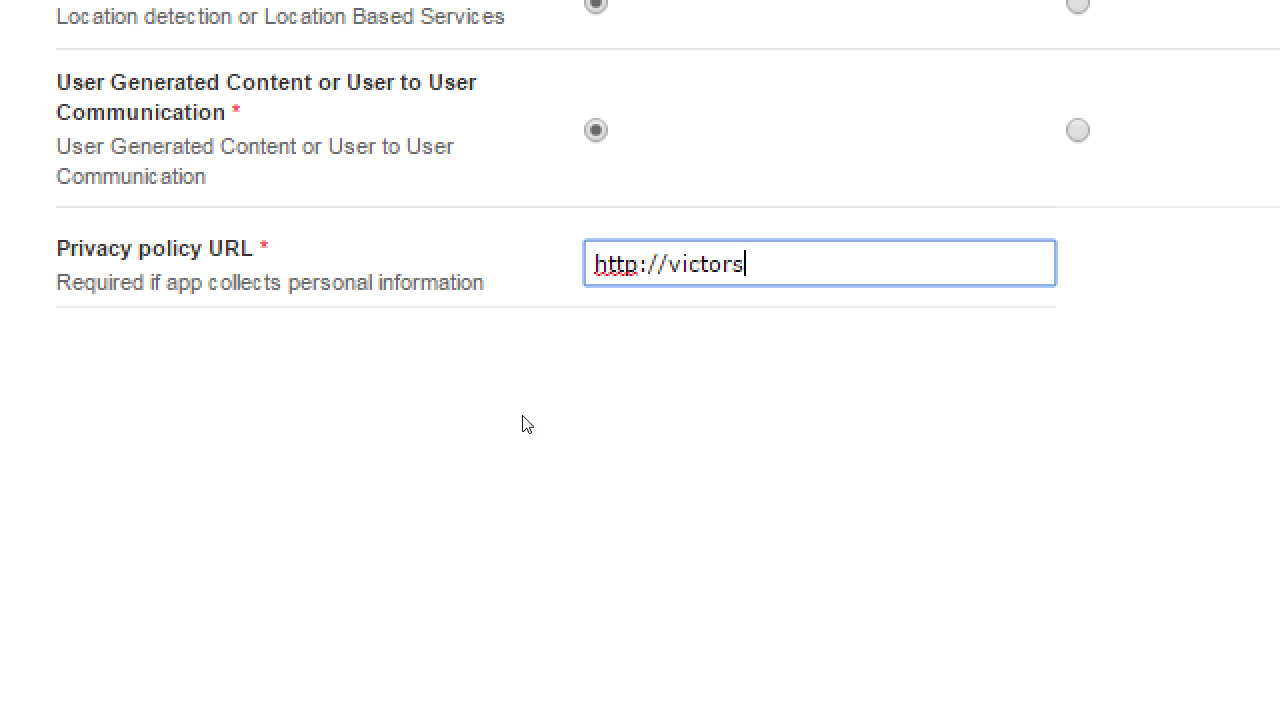
key("BackSpace")
type("apps.c")
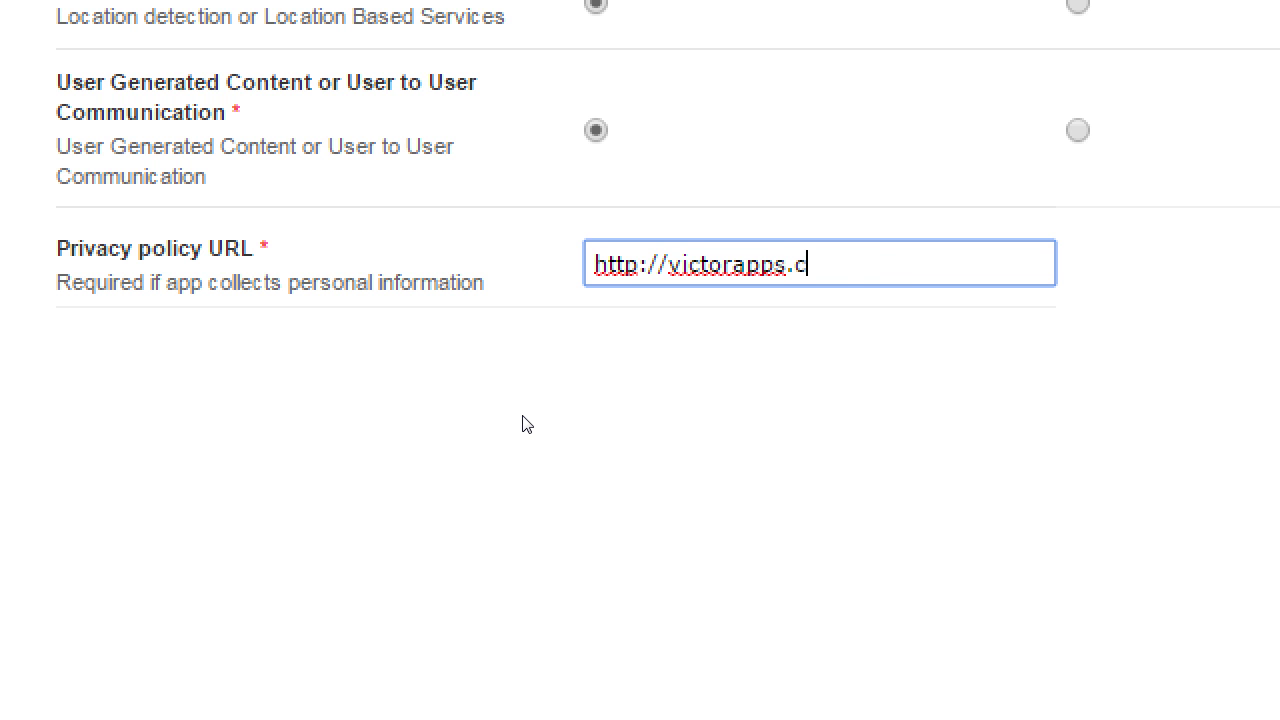
type("om/privacy")
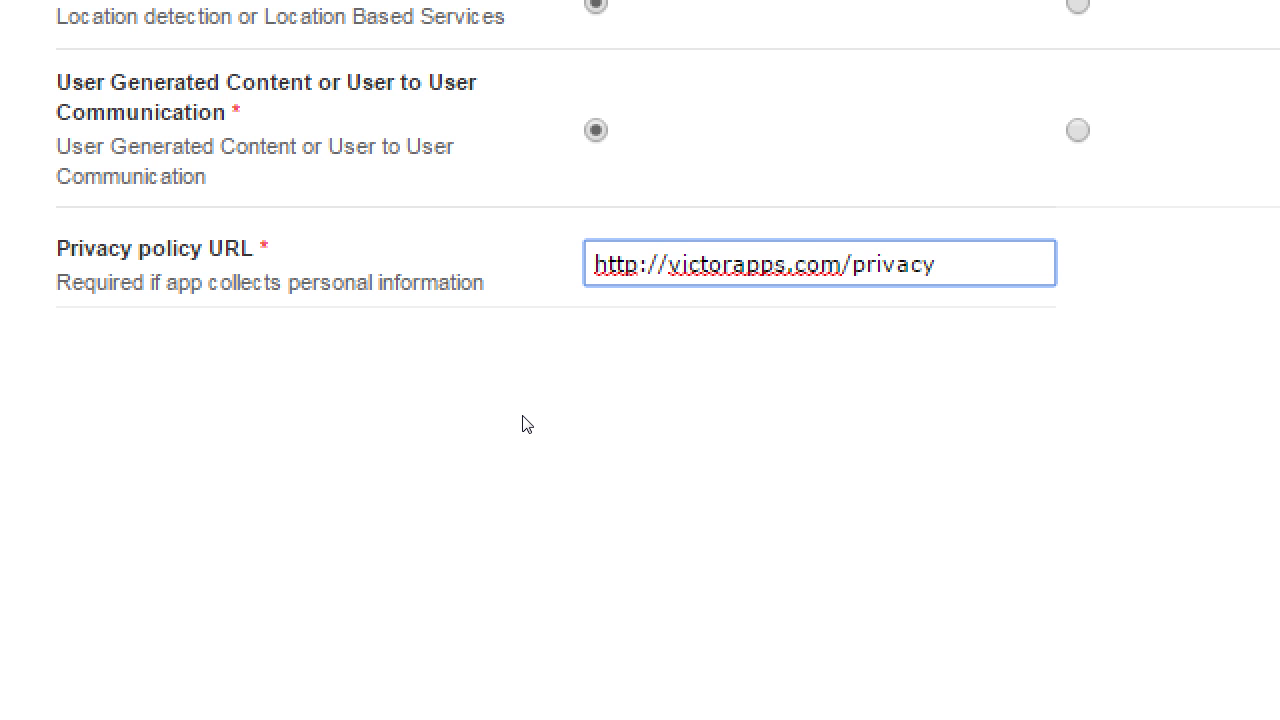
key("ctrl+shift+Left")
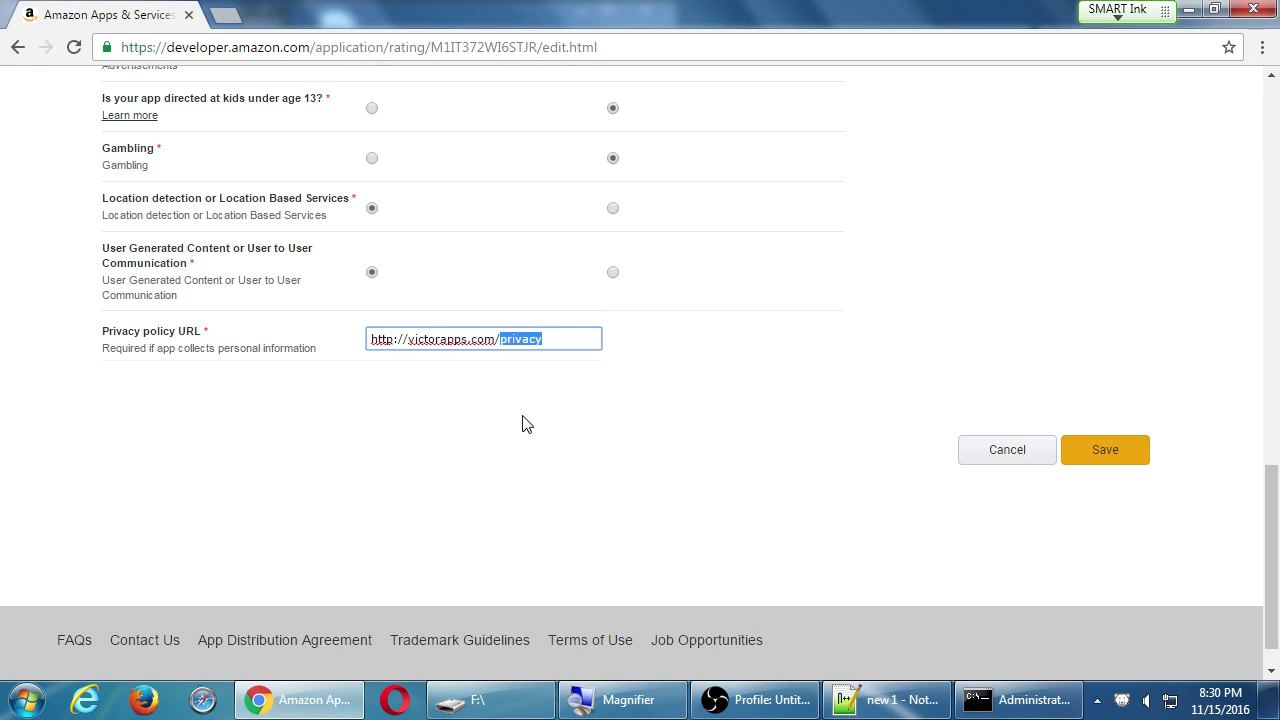
key("ctrl+t")
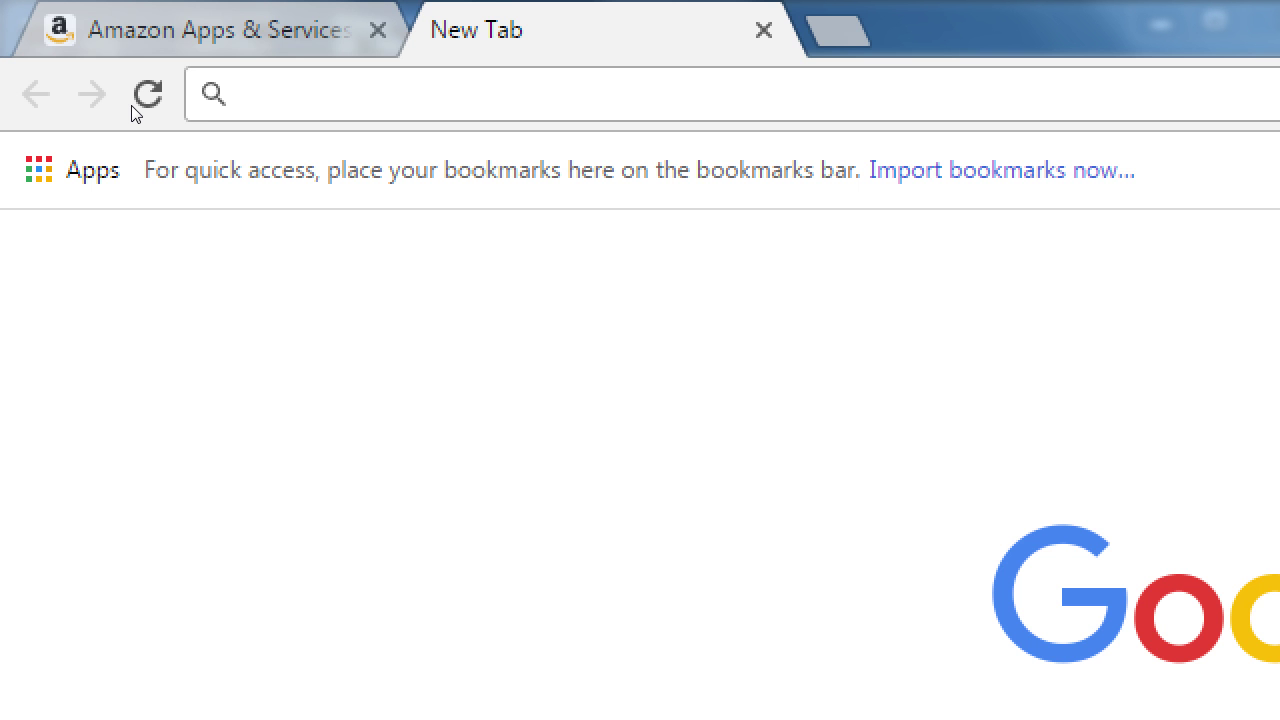
Search 'app privacy' and browse the suggestions down to 'app privacy policy sample'.
type("app pr")
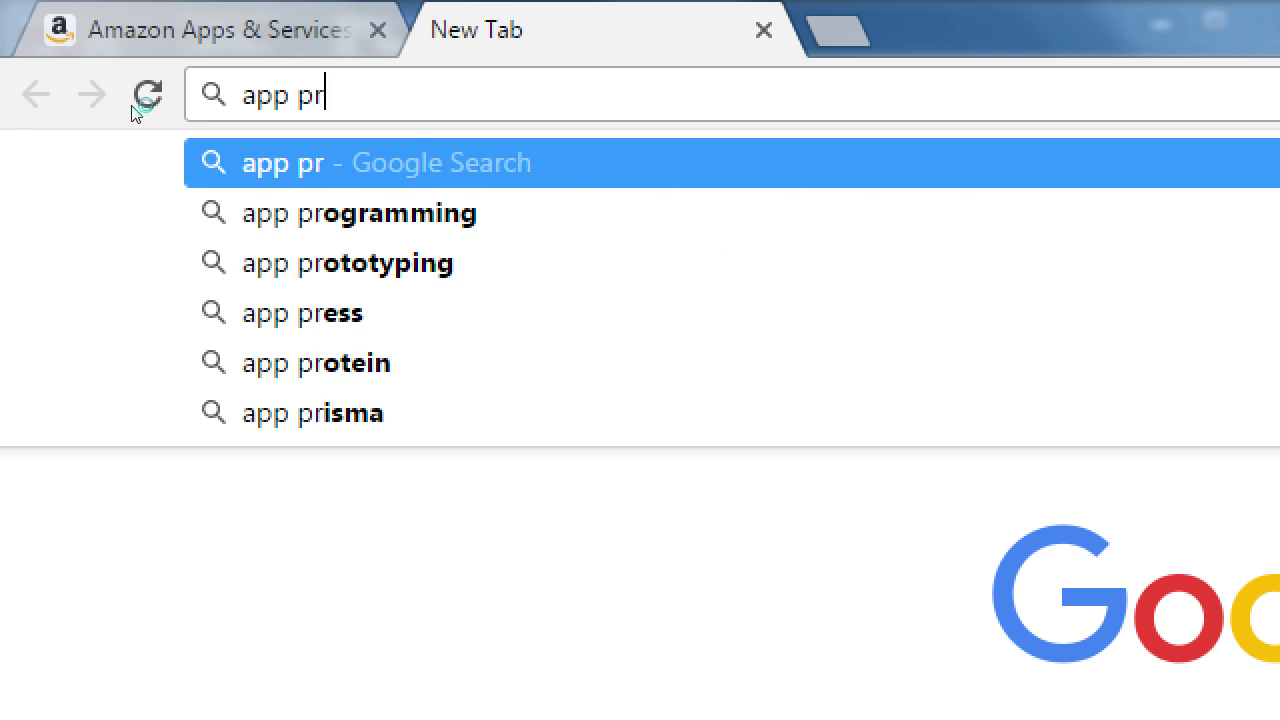
type("ivacy")
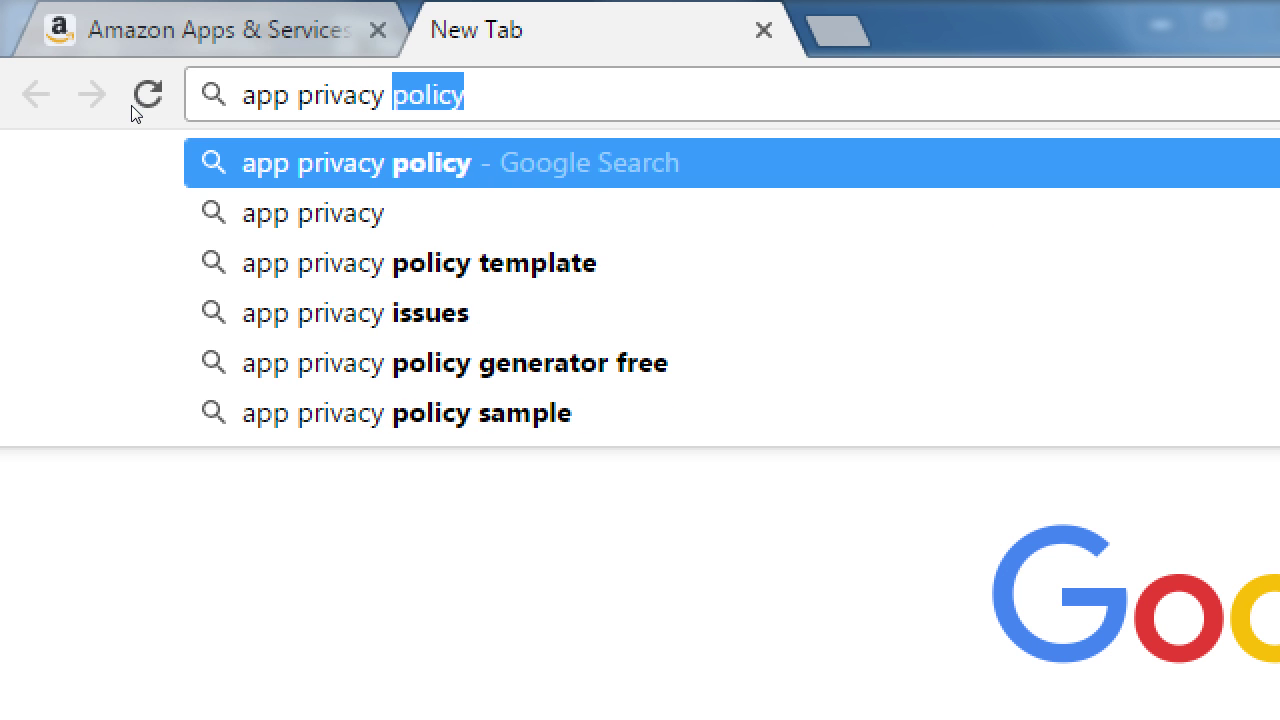
key("Down")
key("Down")
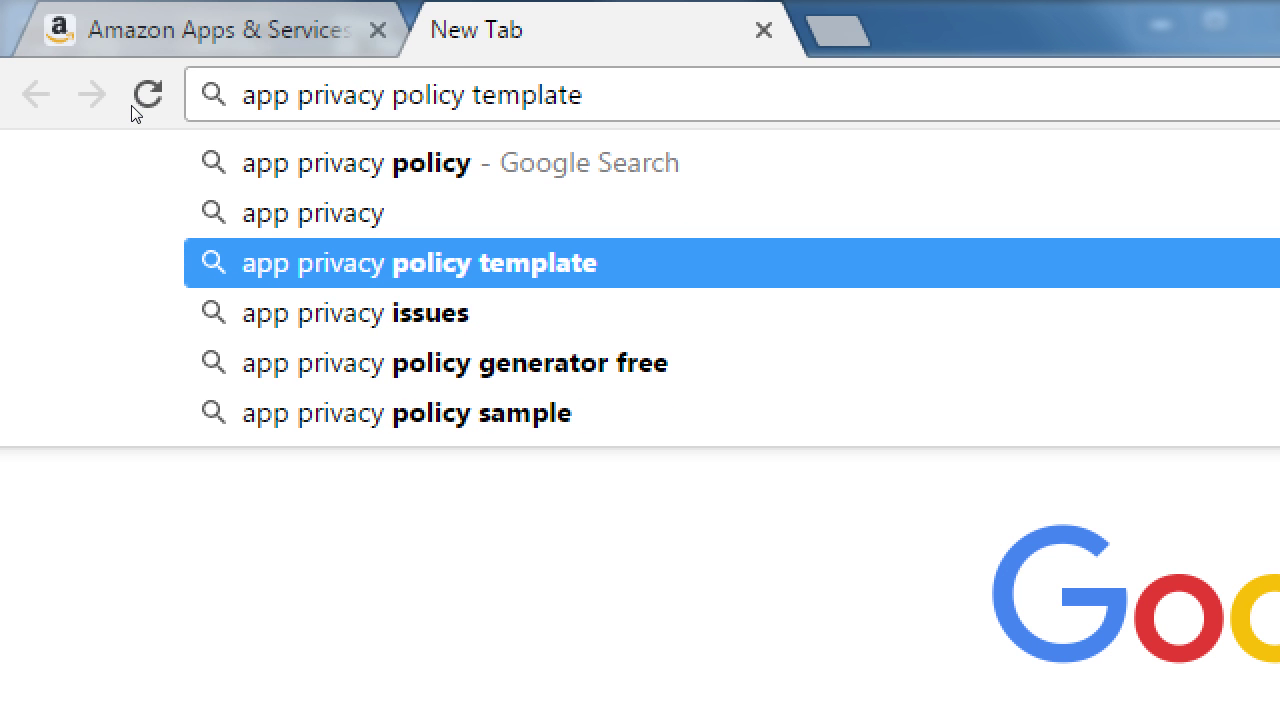
key("Down")
key("Down")
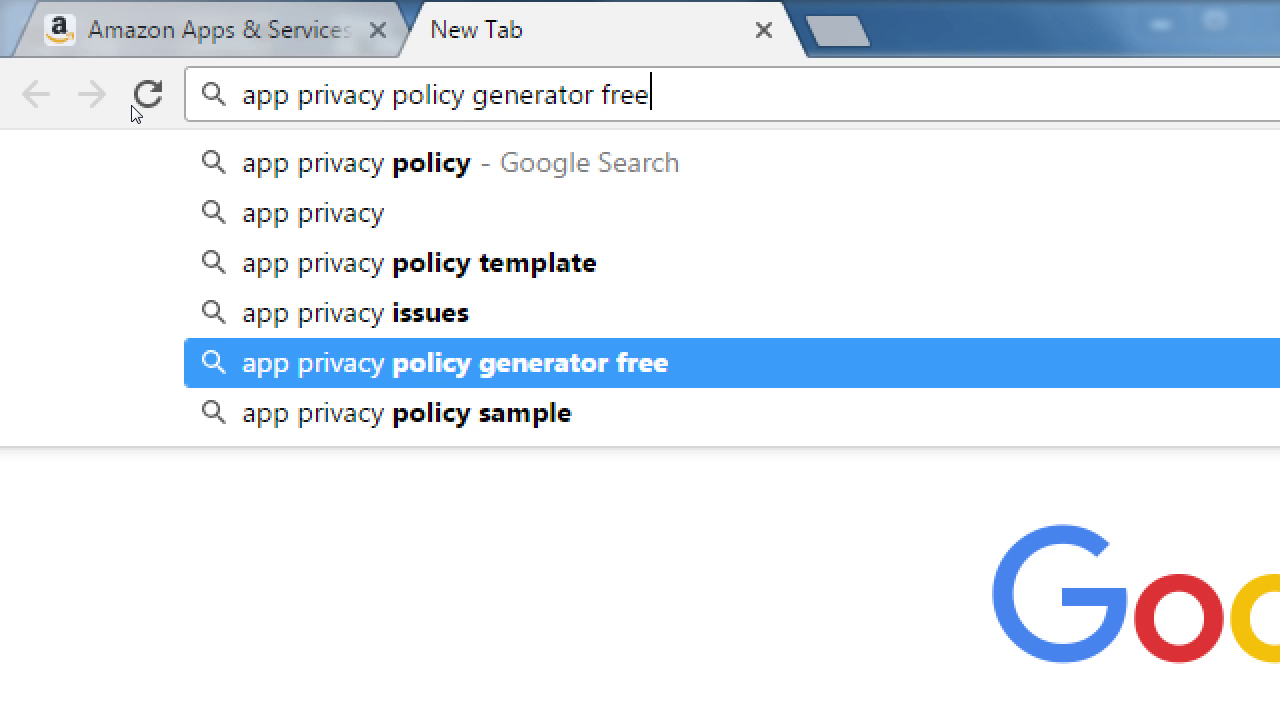
key("Up")
key("Up")
key("Up")
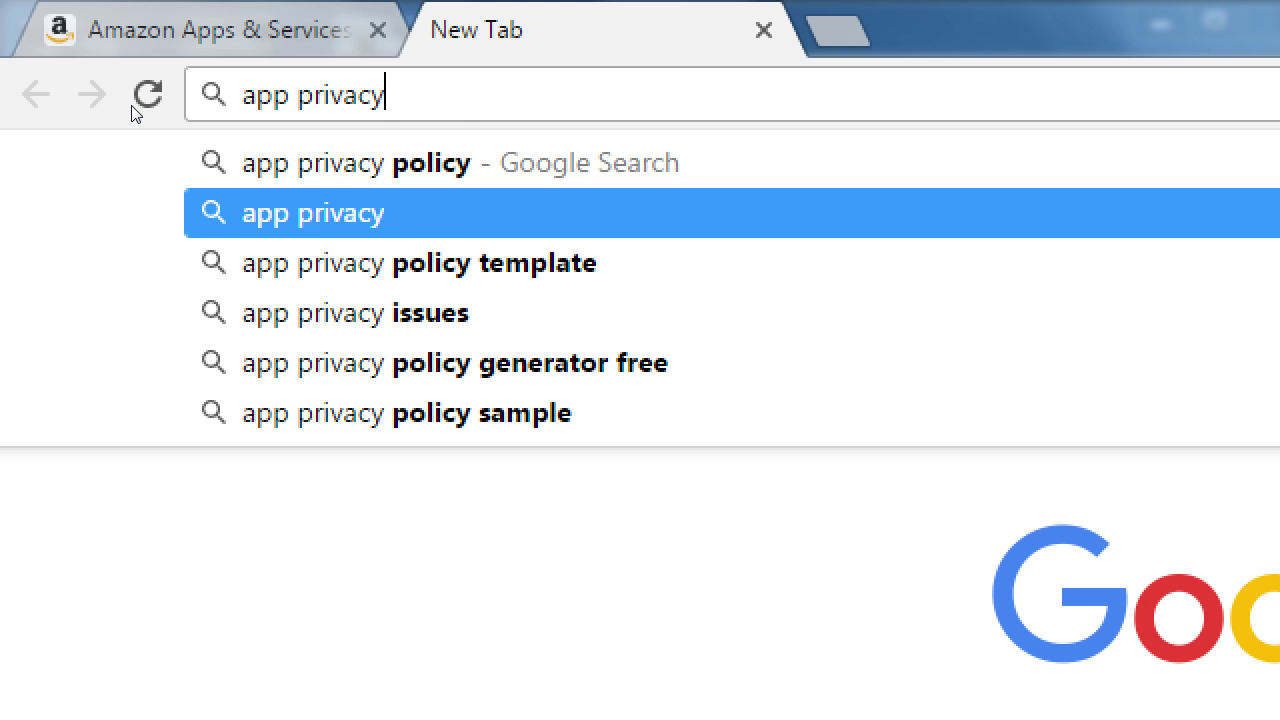
key("Down")
key("Down")
key("Down")
key("Down")
key("Up")
key("Up")
key("Up")
key("Up")
key("Up")
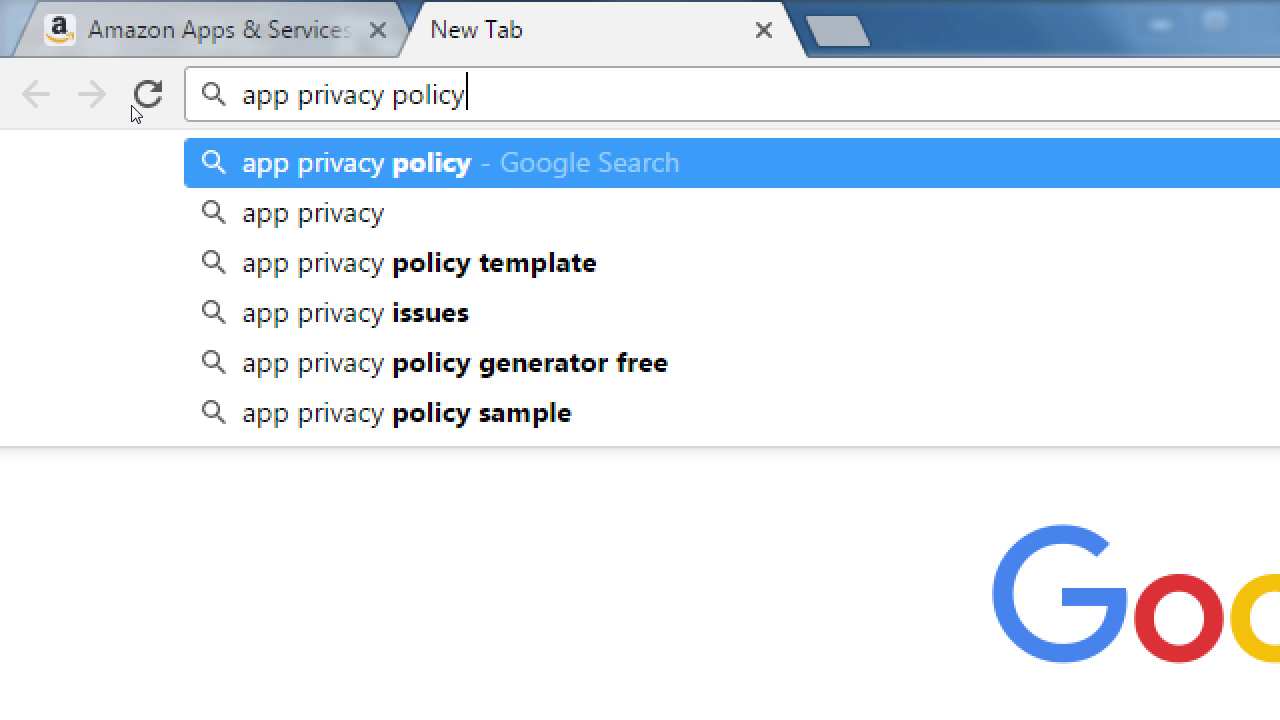
key("Down")
key("Down")
key("Down")
key("Down")
key("Down")
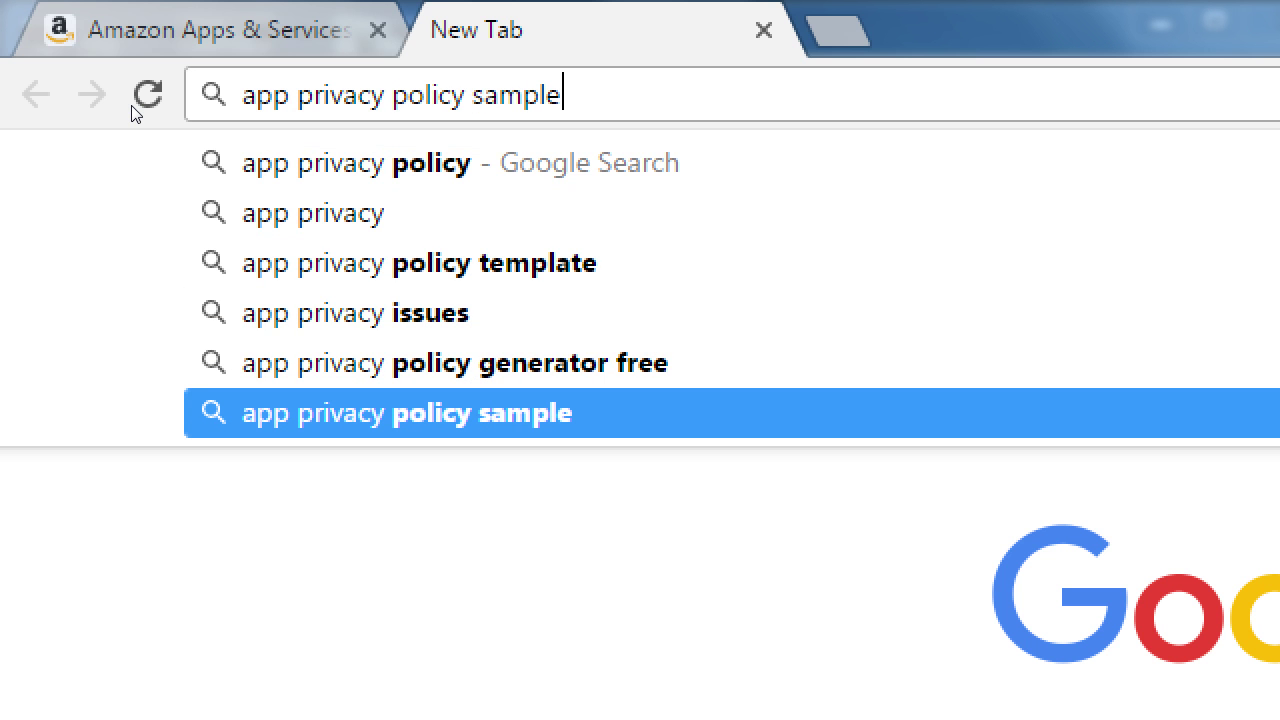
Back in the form, replace the privacy URL's domain with wordpress.com.
left_click(103, 2)
scroll(206, 360, "down", 1)
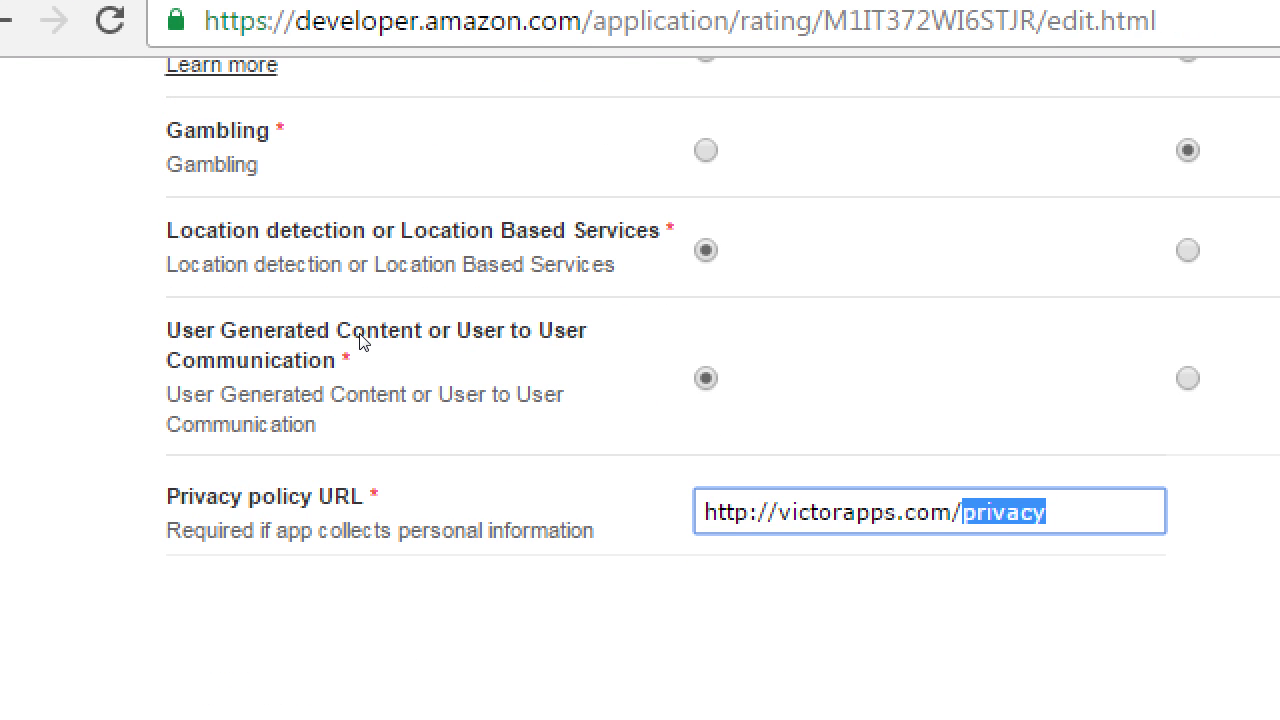
key("End")
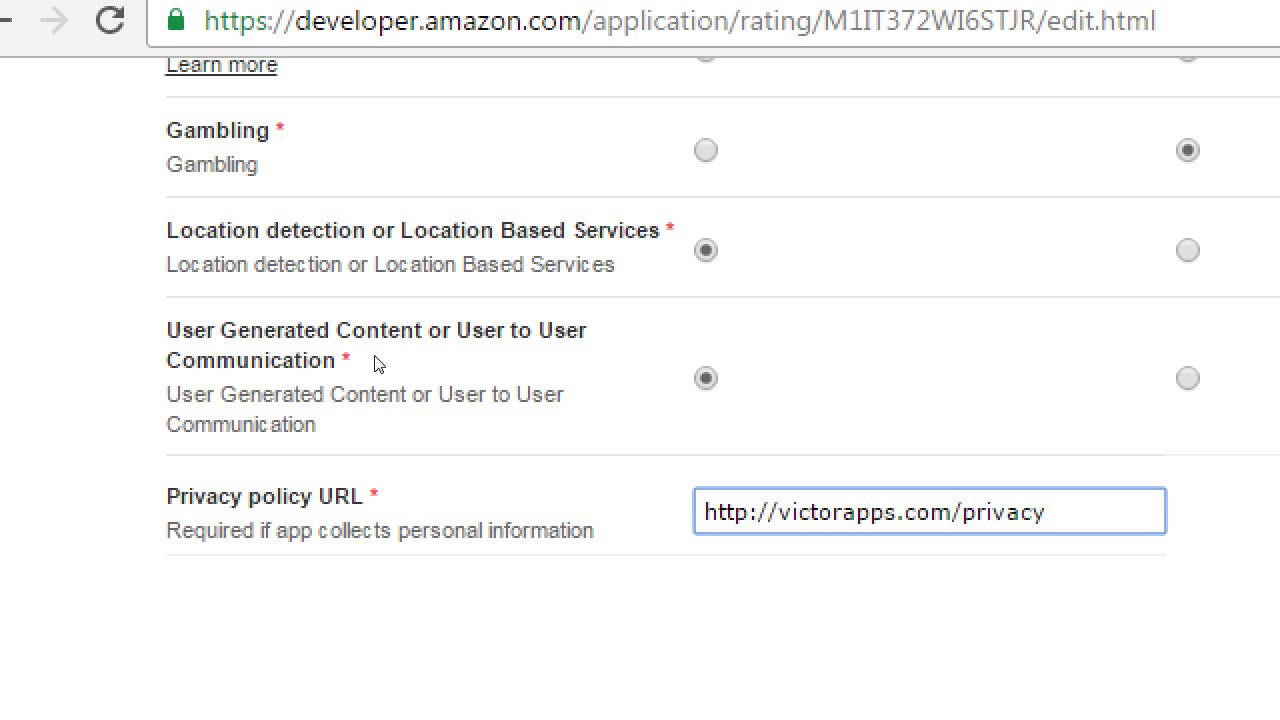
key("BackSpace")
key("BackSpace")
key("BackSpace")
key("BackSpace")
key("BackSpace")
key("BackSpace")
key("BackSpace")
key("BackSpace")
key("BackSpace")
key("BackSpace")
key("BackSpace")
key("BackSpace")
key("BackSpace")
key("BackSpace")
key("BackSpace")
key("BackSpace")
key("BackSpace")
key("BackSpace")
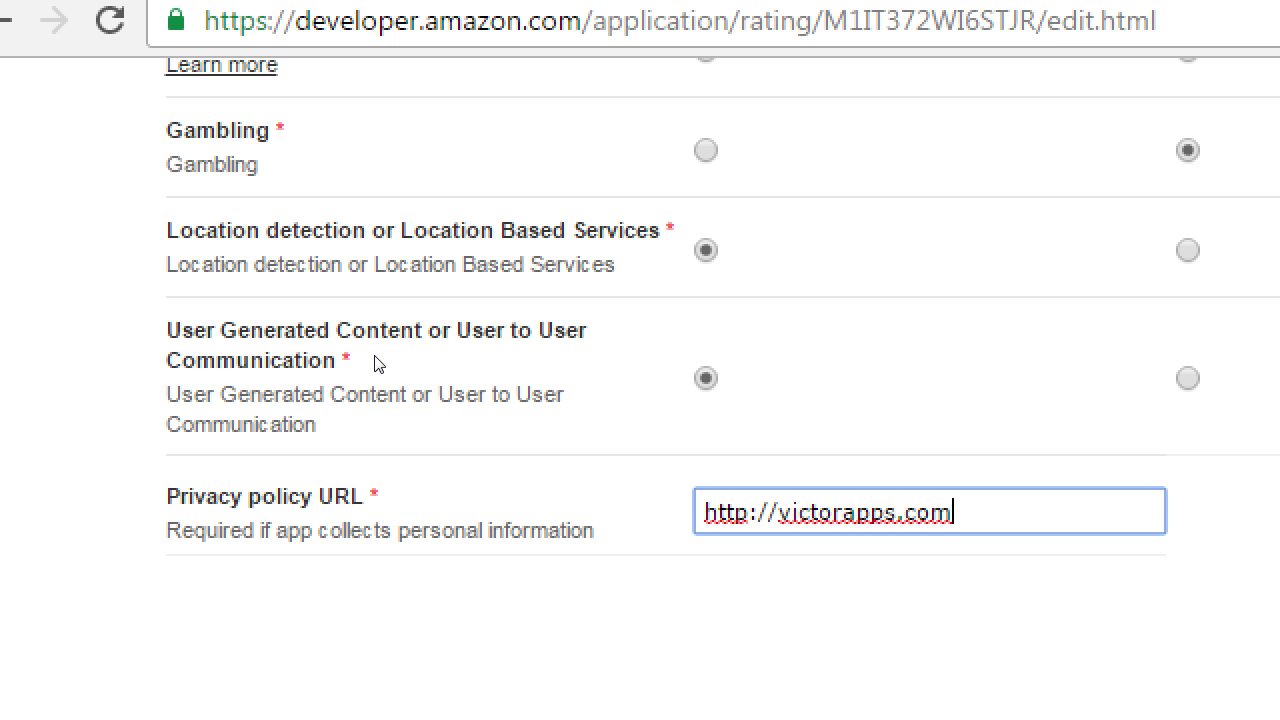
key("BackSpace")
key("BackSpace")
key("BackSpace")
key("BackSpace")
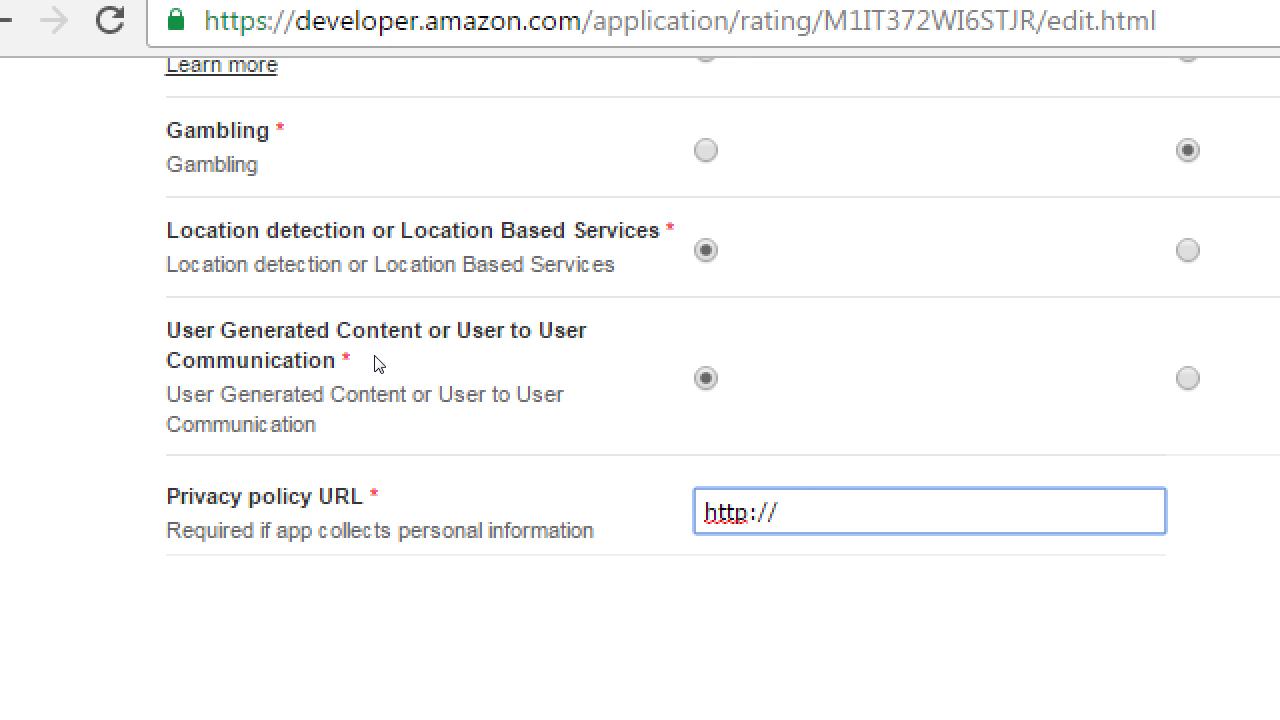
type("wordpress.com")
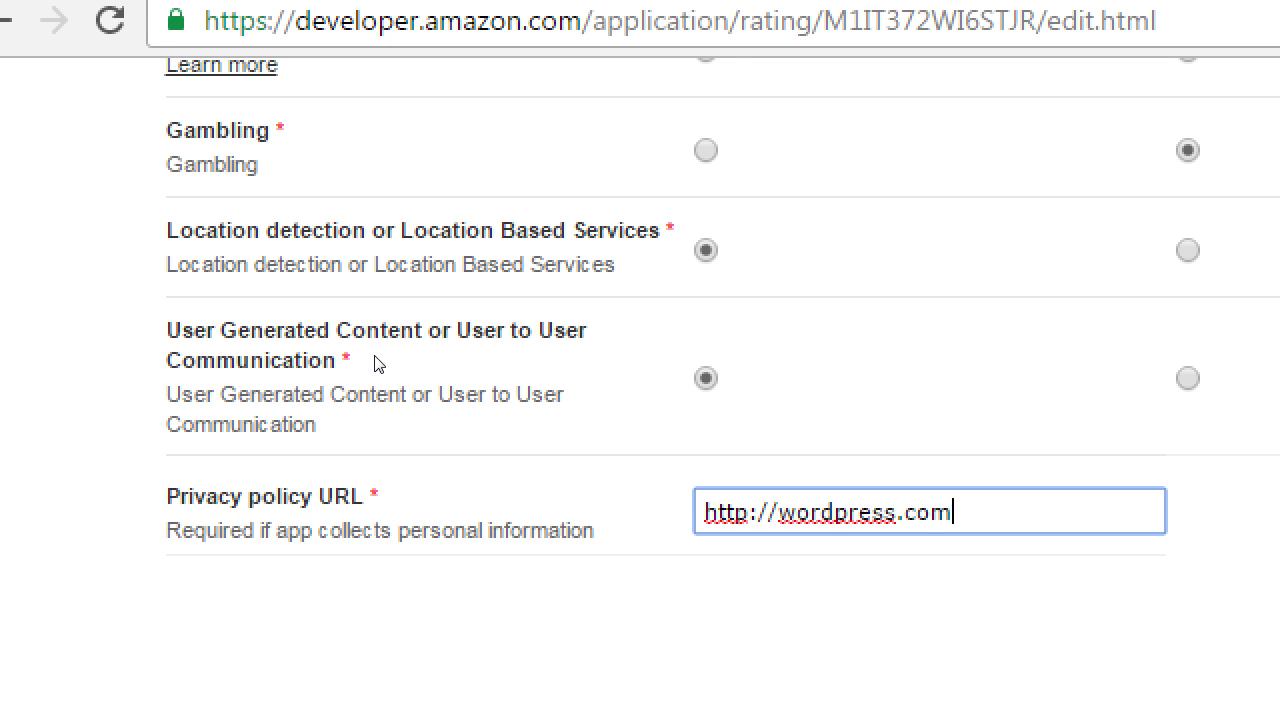
key("ctrl+shift+Left")
key("ctrl+shift+Left")
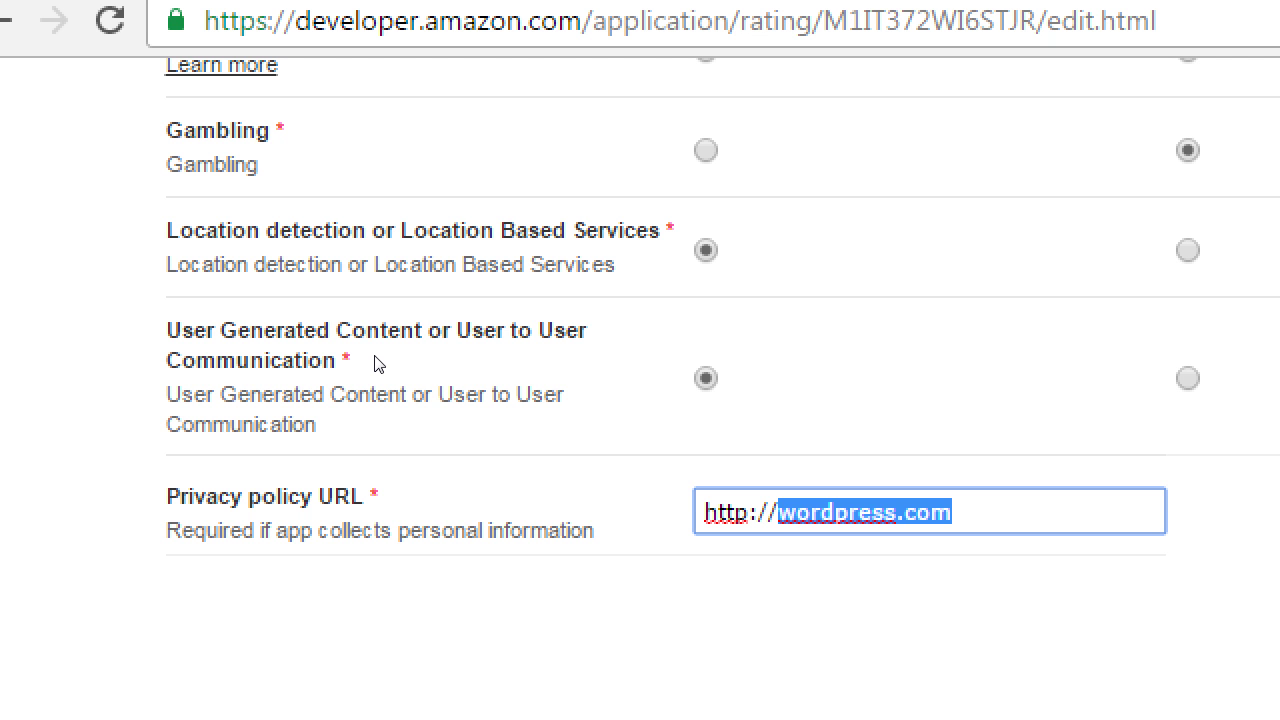
key("Right")
key("Left")
key("Left")
key("Left")
key("Left")
key("Left")
key("Left")
key("Left")
key("Left")
key("Left")
key("Left")
key("Left")
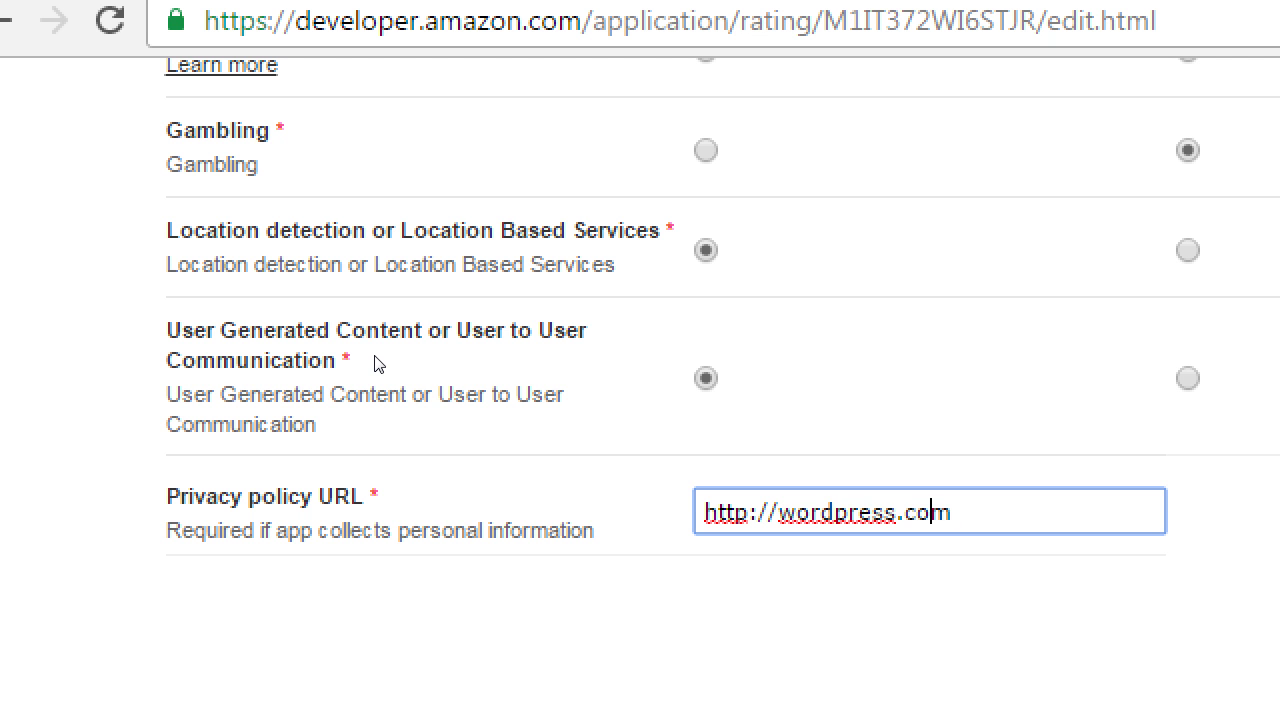
key("Left")
key("Left")
Add the developer's site name before wordpress.com and end the URL with /policy.
type("victorsapp")
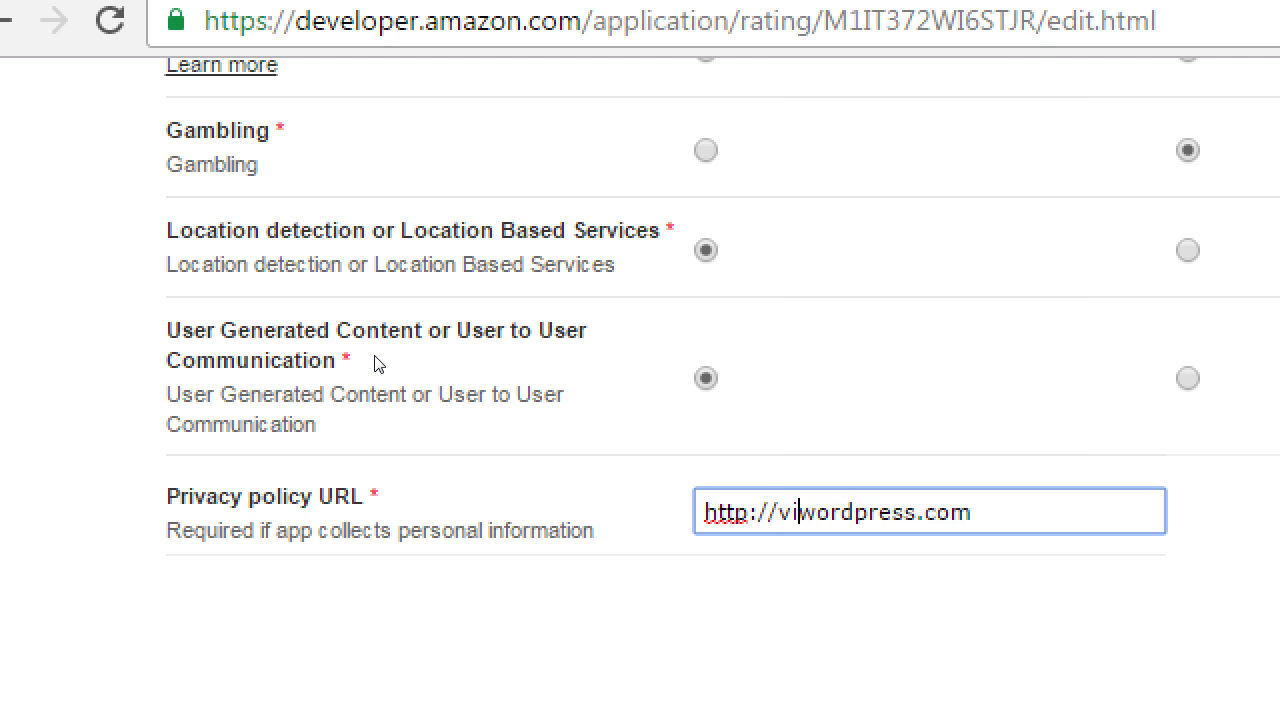
type("s.")
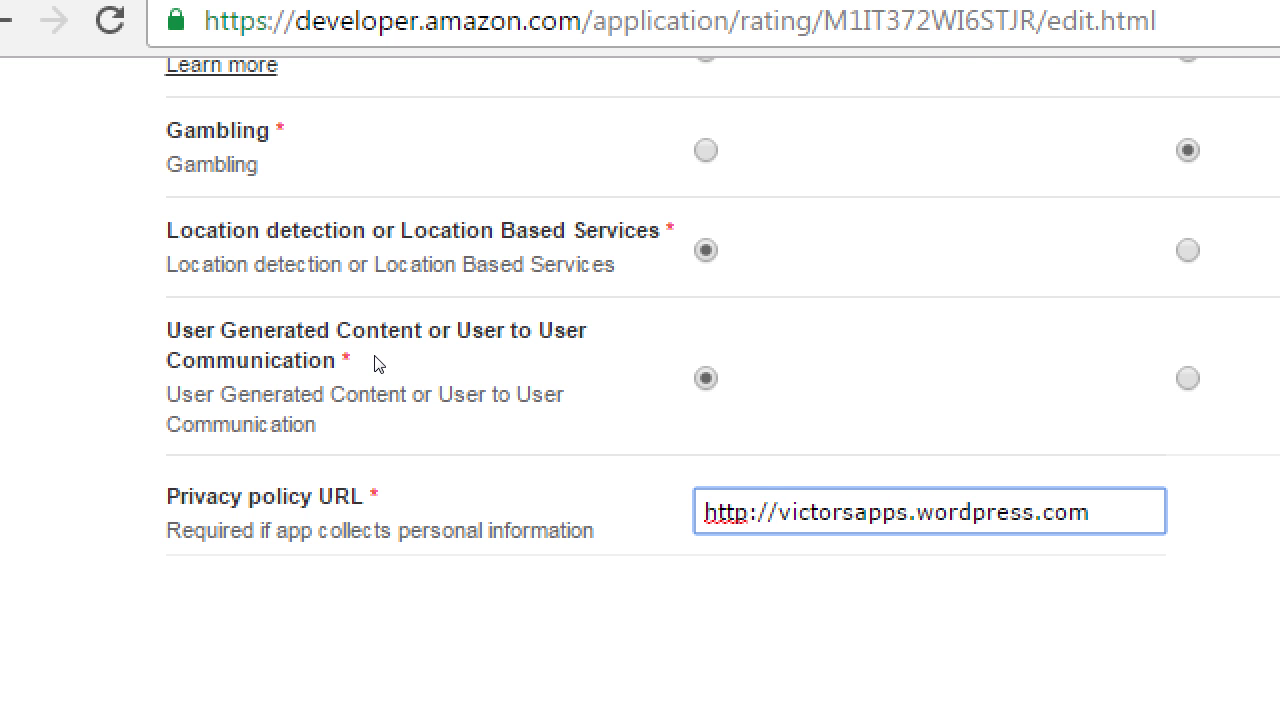
key("ctrl+shift+Right")
key("Delete")
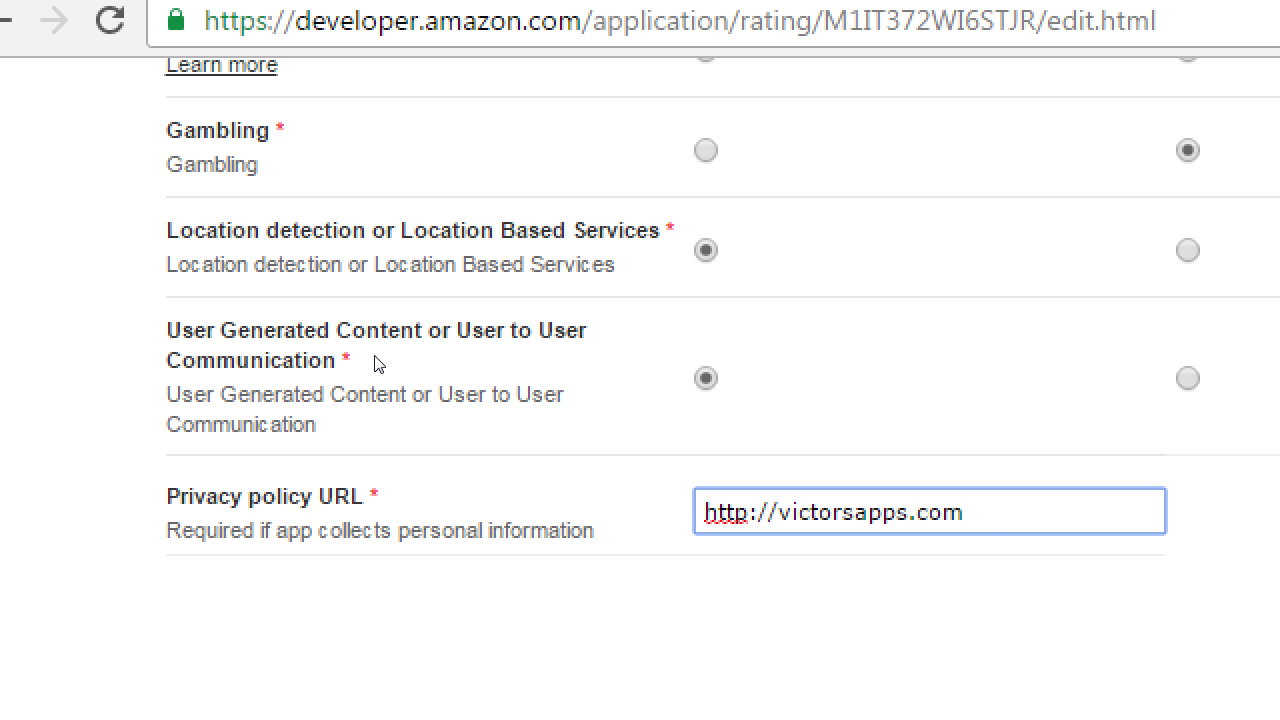
key("ctrl+z")
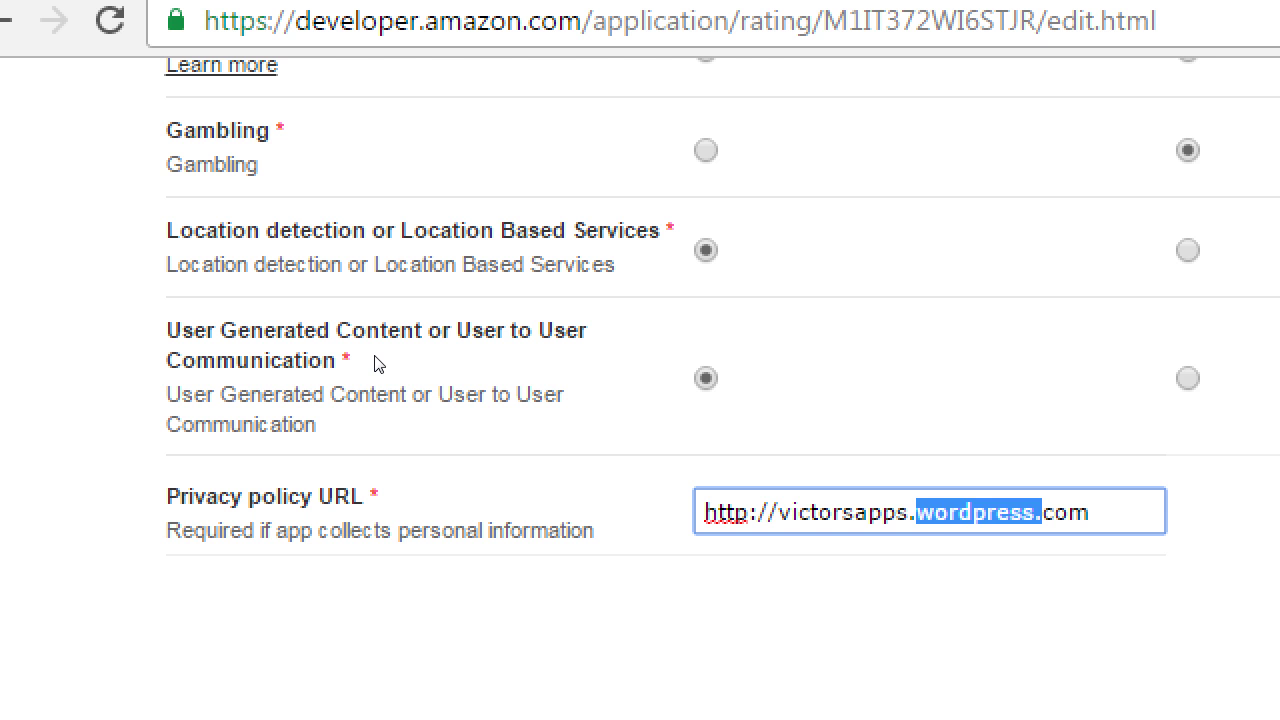
key("End")
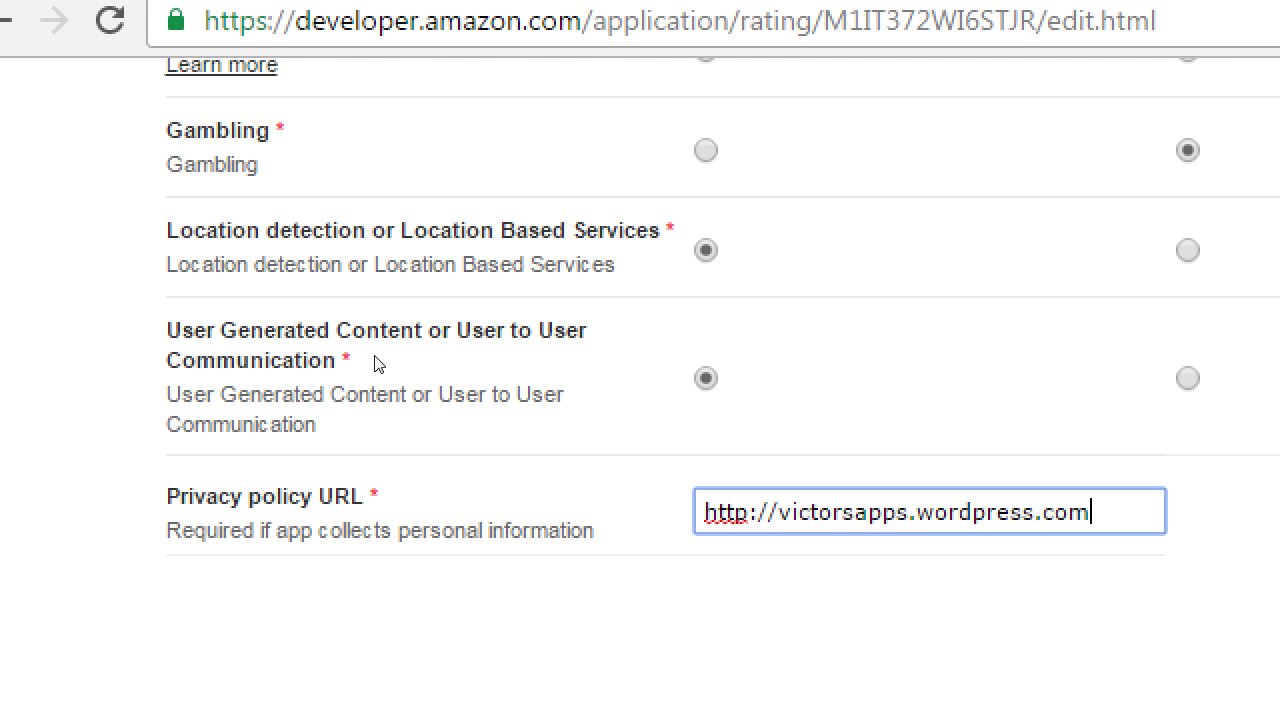
type("/prac")
key("BackSpace")
key("BackSpace")
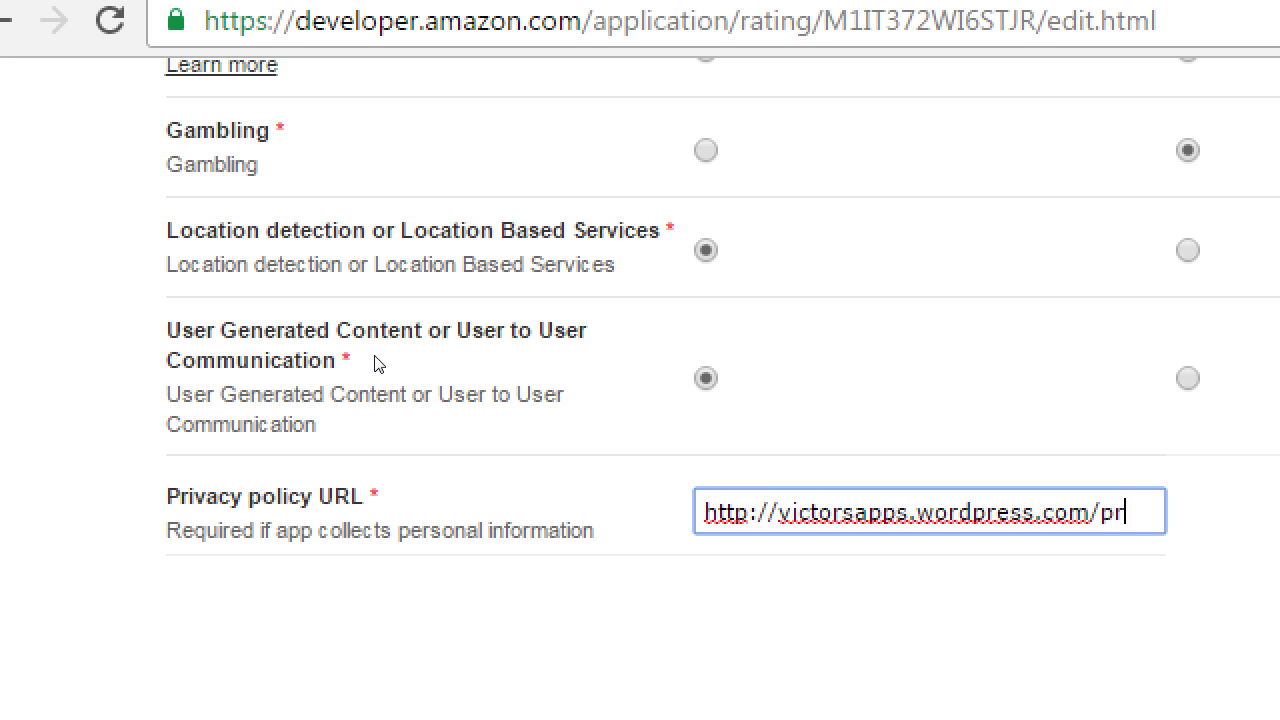
key("BackSpace")
key("BackSpace")
type("policy")
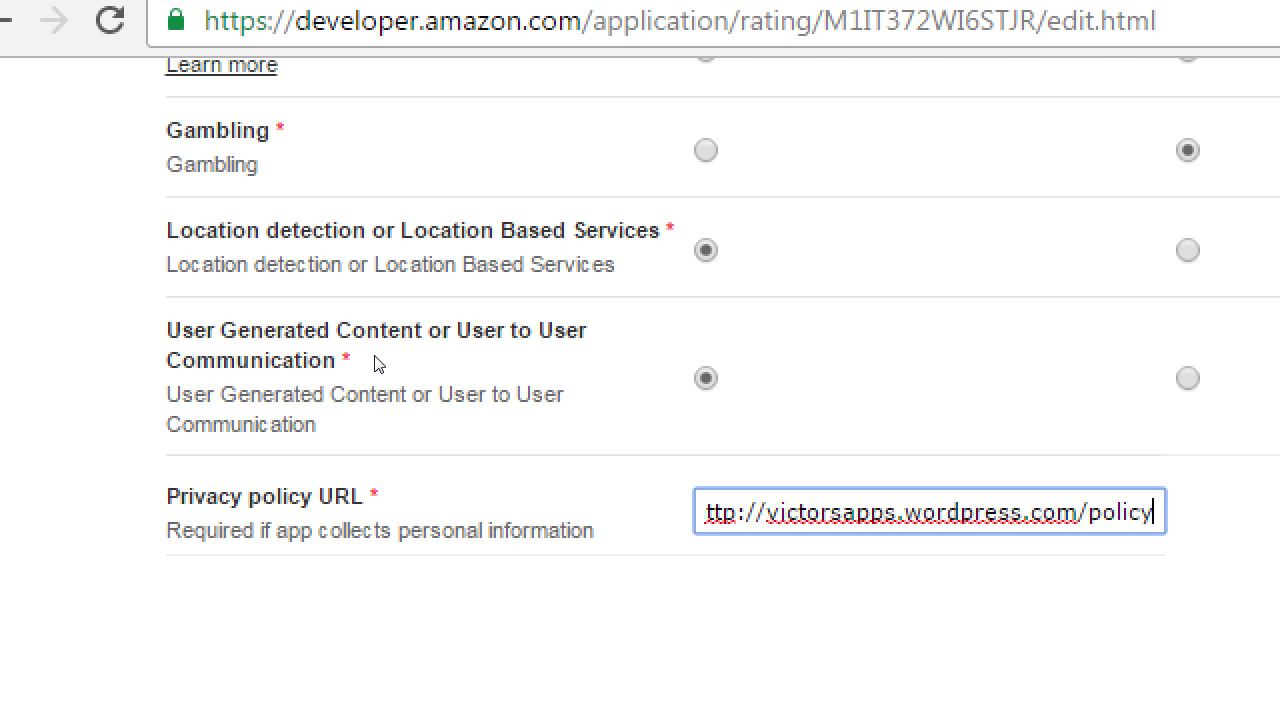
scroll(457, 363, "up", 5)
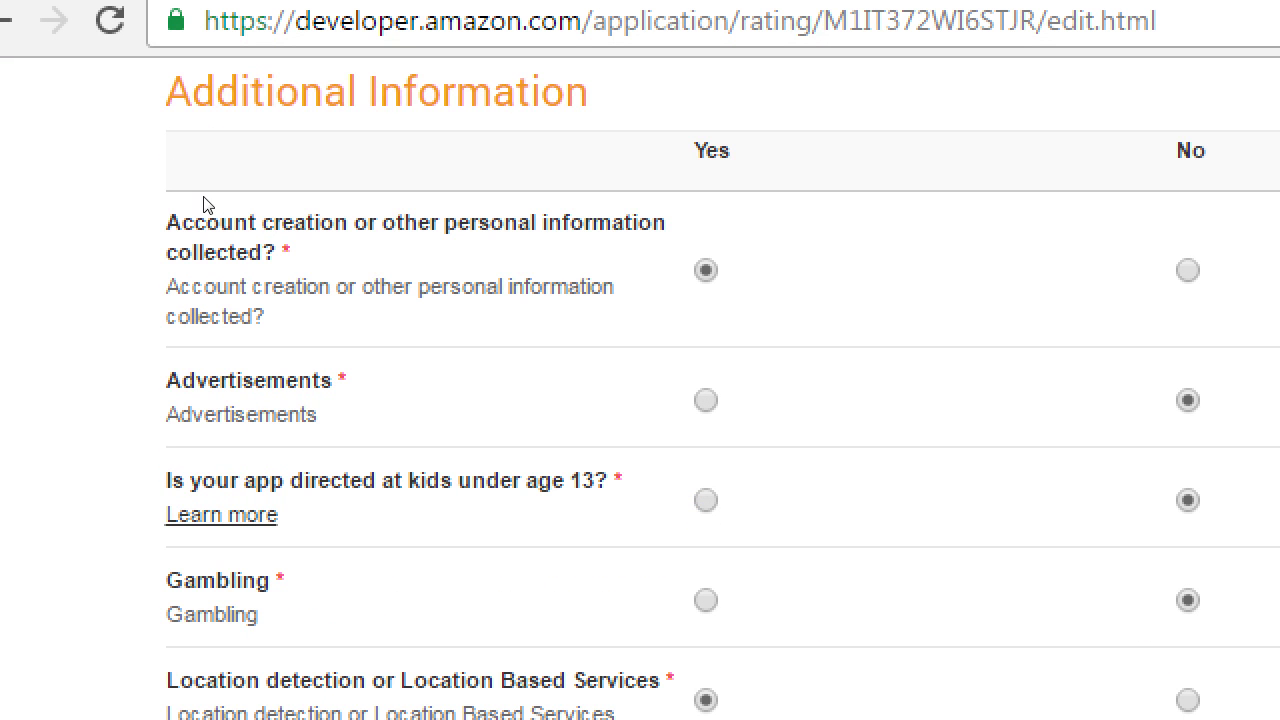
scroll(180, 230, "down", 5)
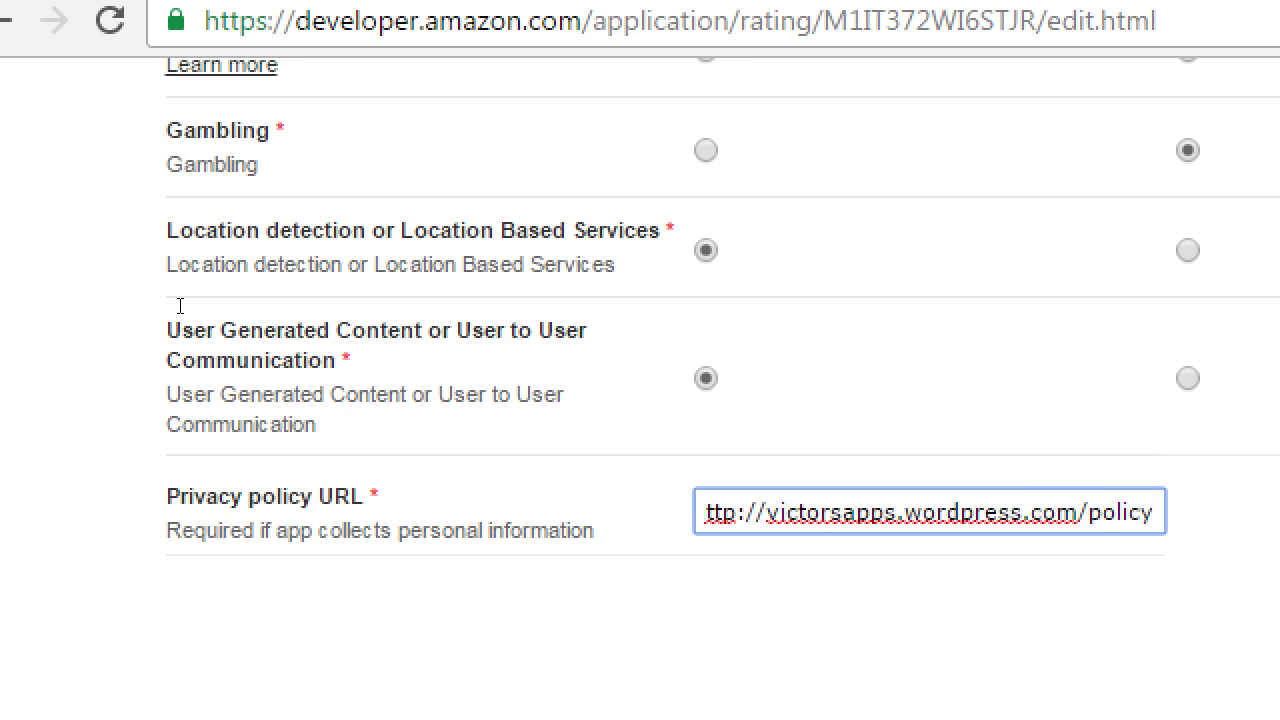
left_click_drag(318, 530, 560, 530)
scroll(302, 305, "up", 5)
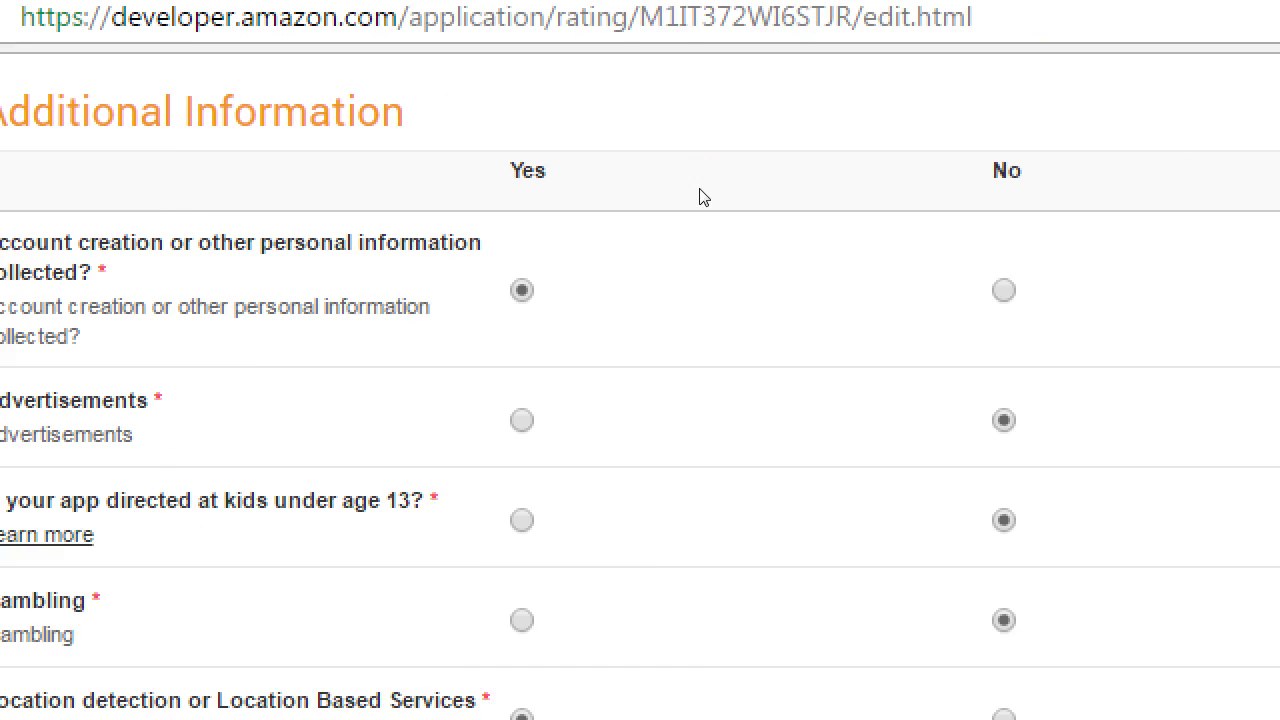
key("Right")
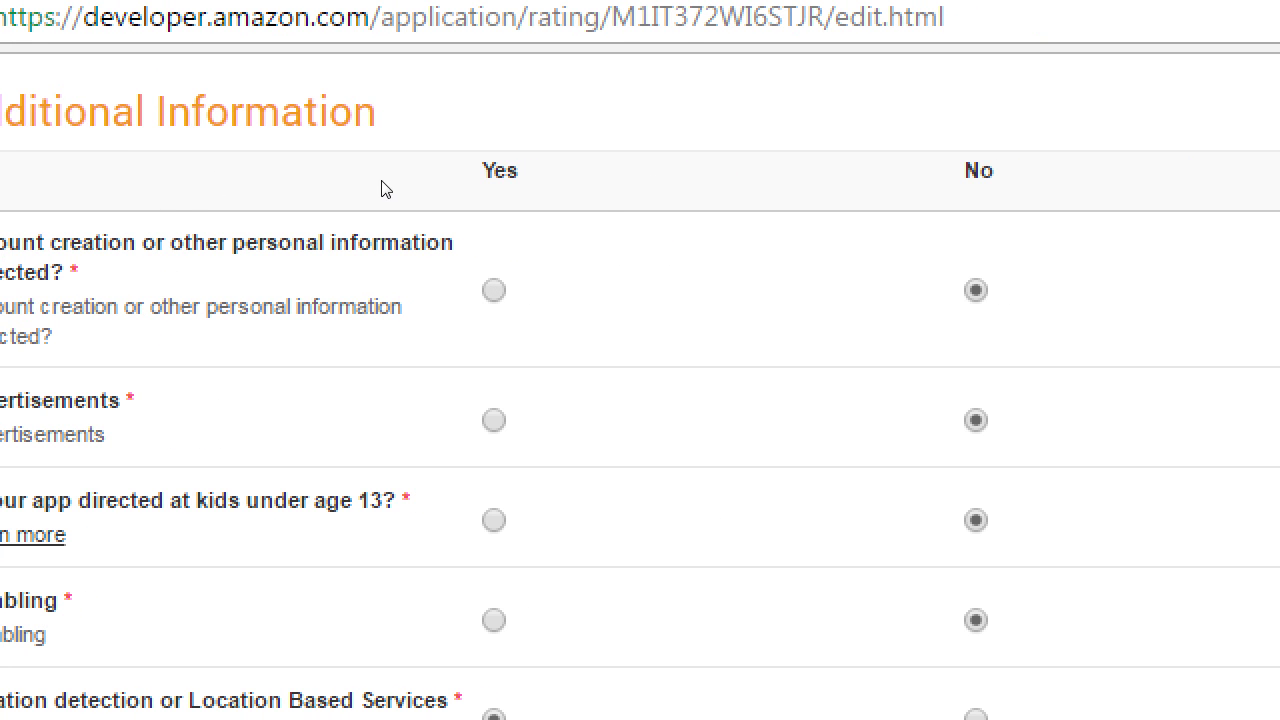
key("Left")
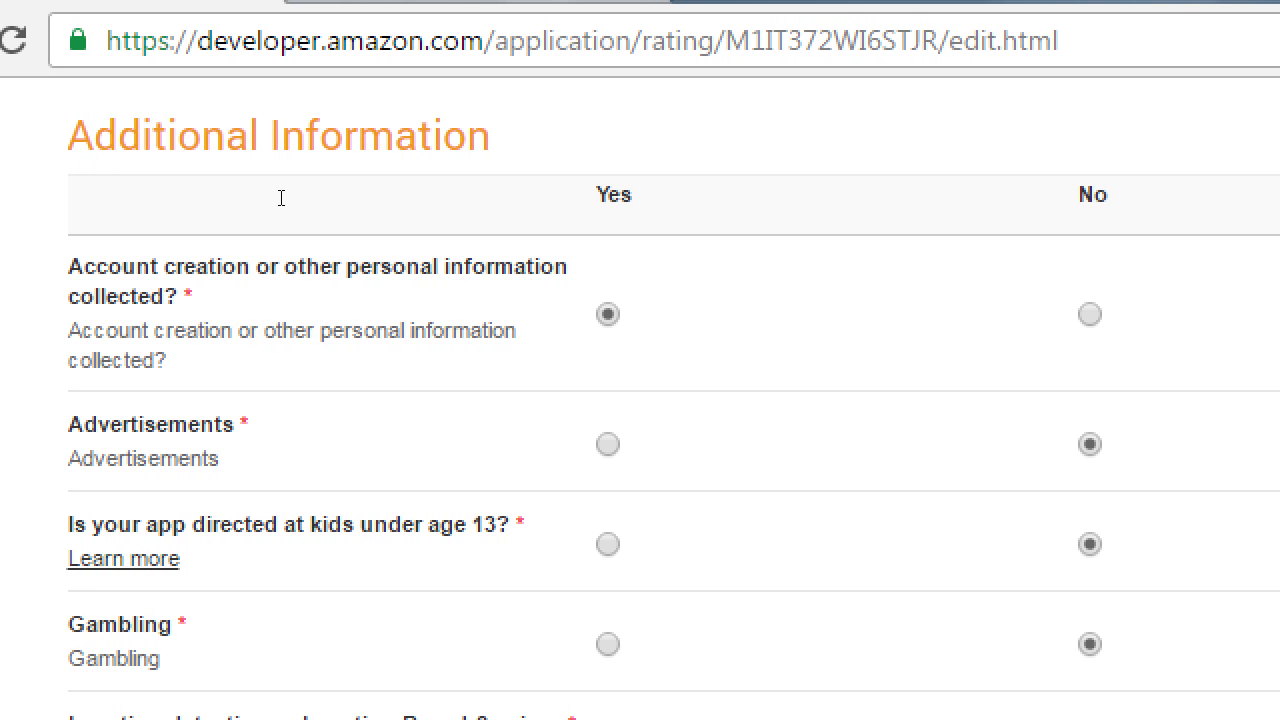
scroll(300, 220, "down", 2)
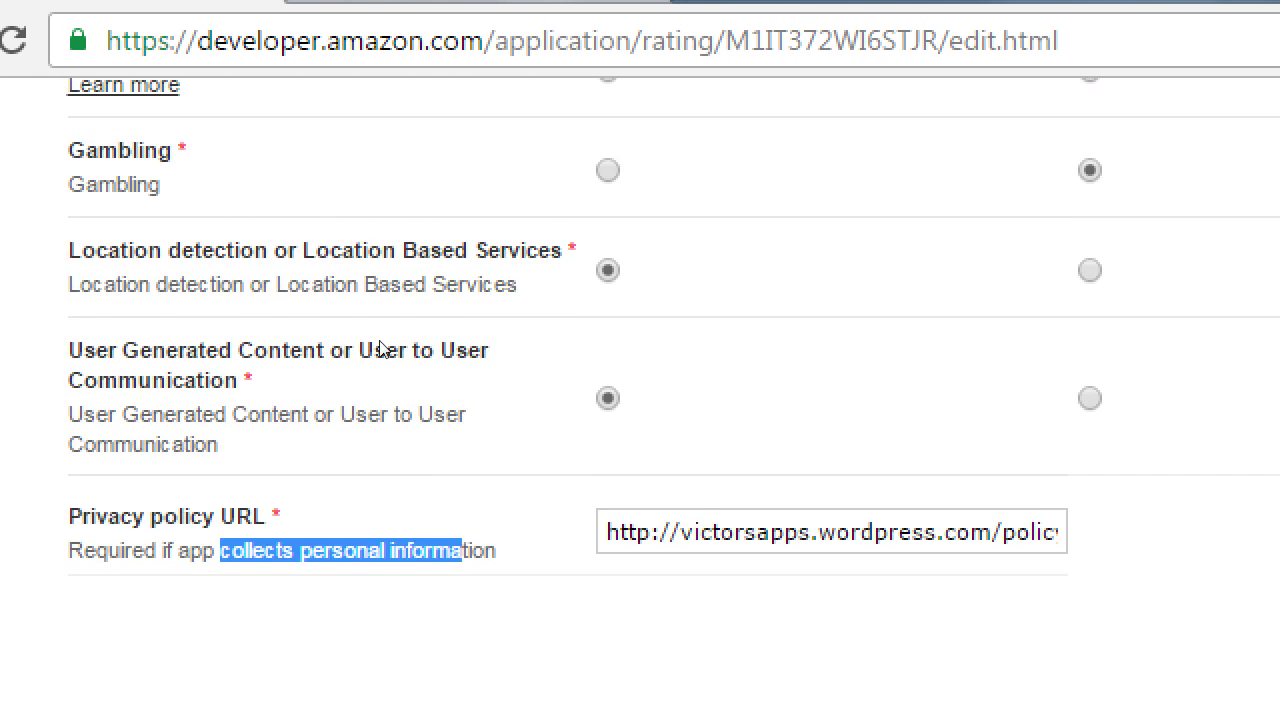
left_click(427, 408)
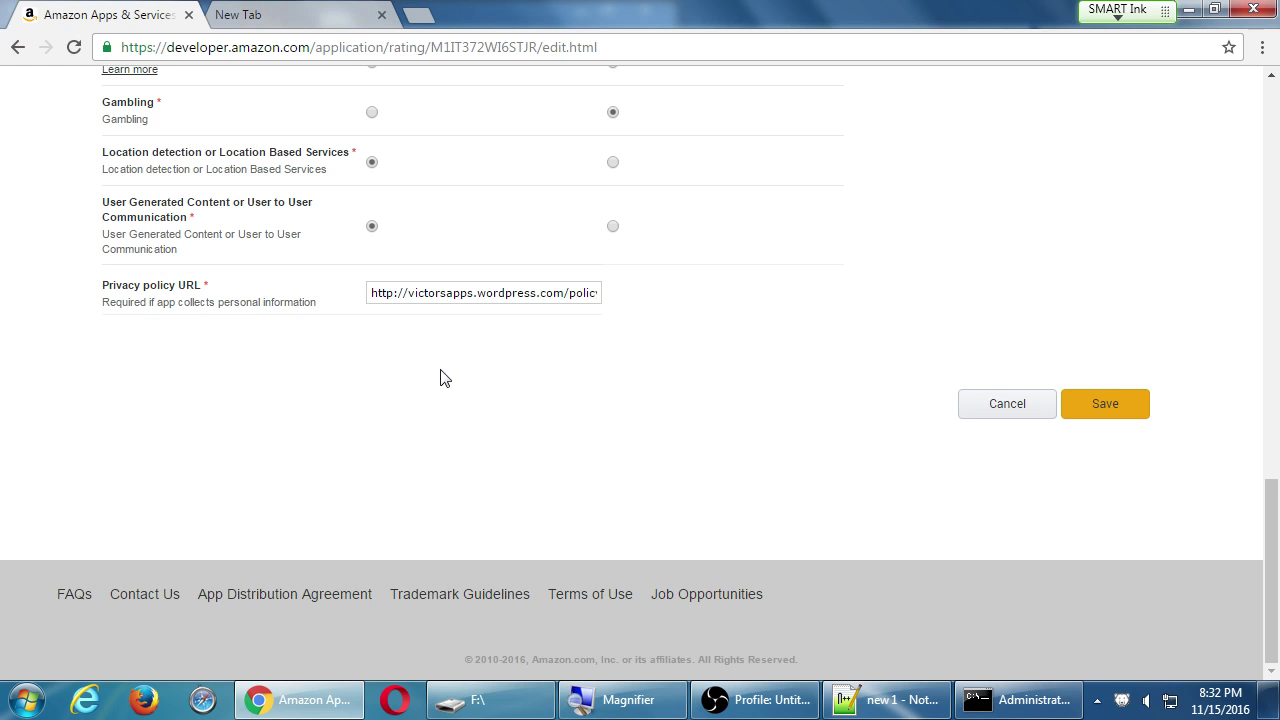
scroll(722, 664, "up", 4)
scroll(730, 670, "down", 4)
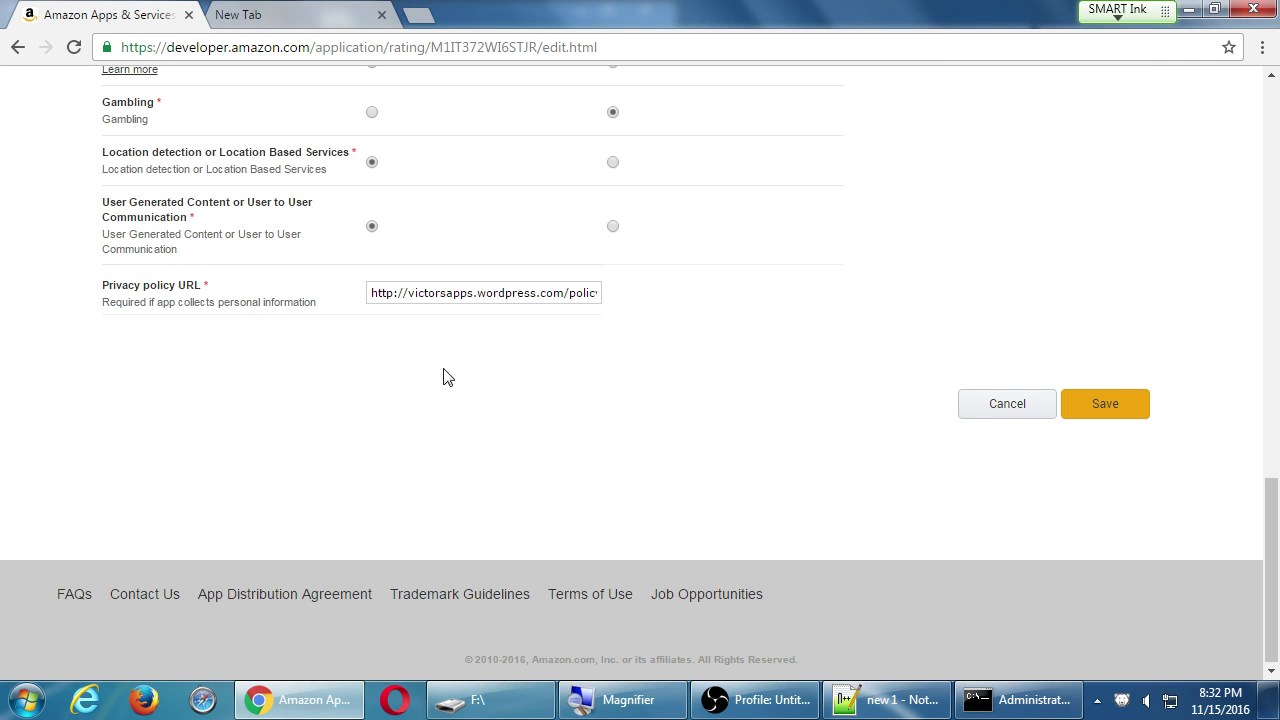
Save the Content Rating answers and review the overview showing 4/6 complete.
left_click(1105, 405)
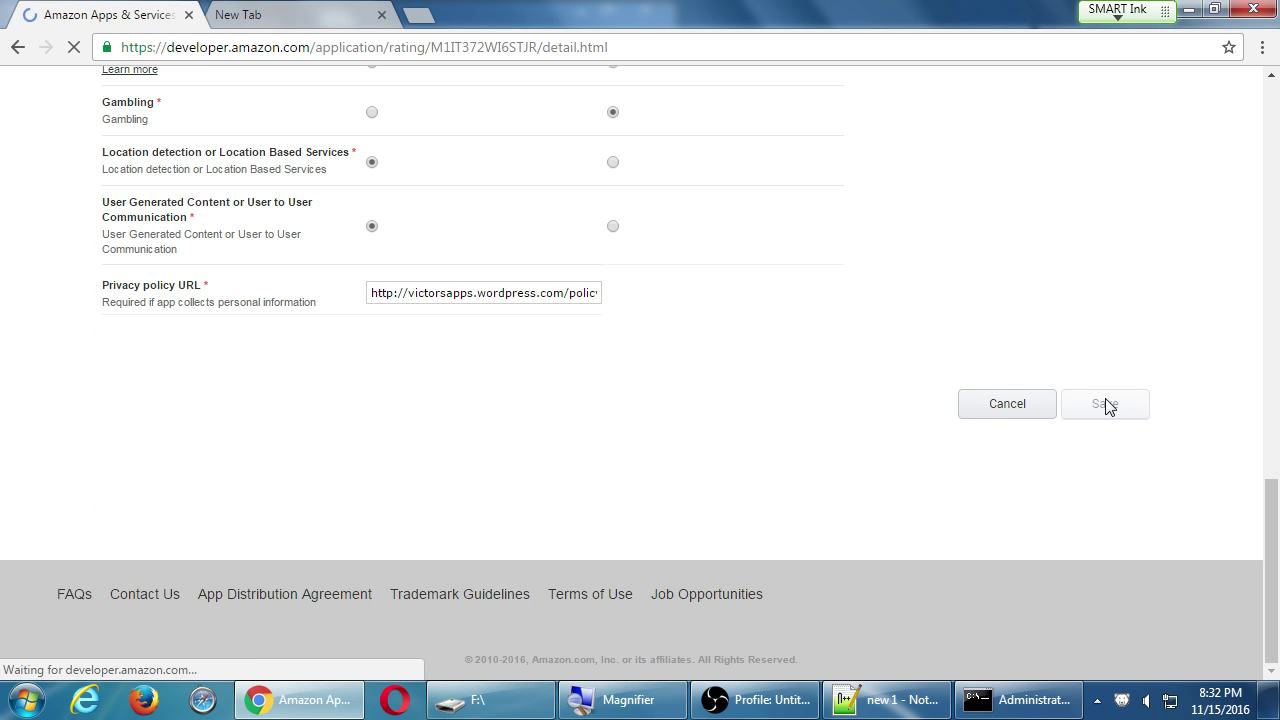
scroll(1100, 408, "down", 1)
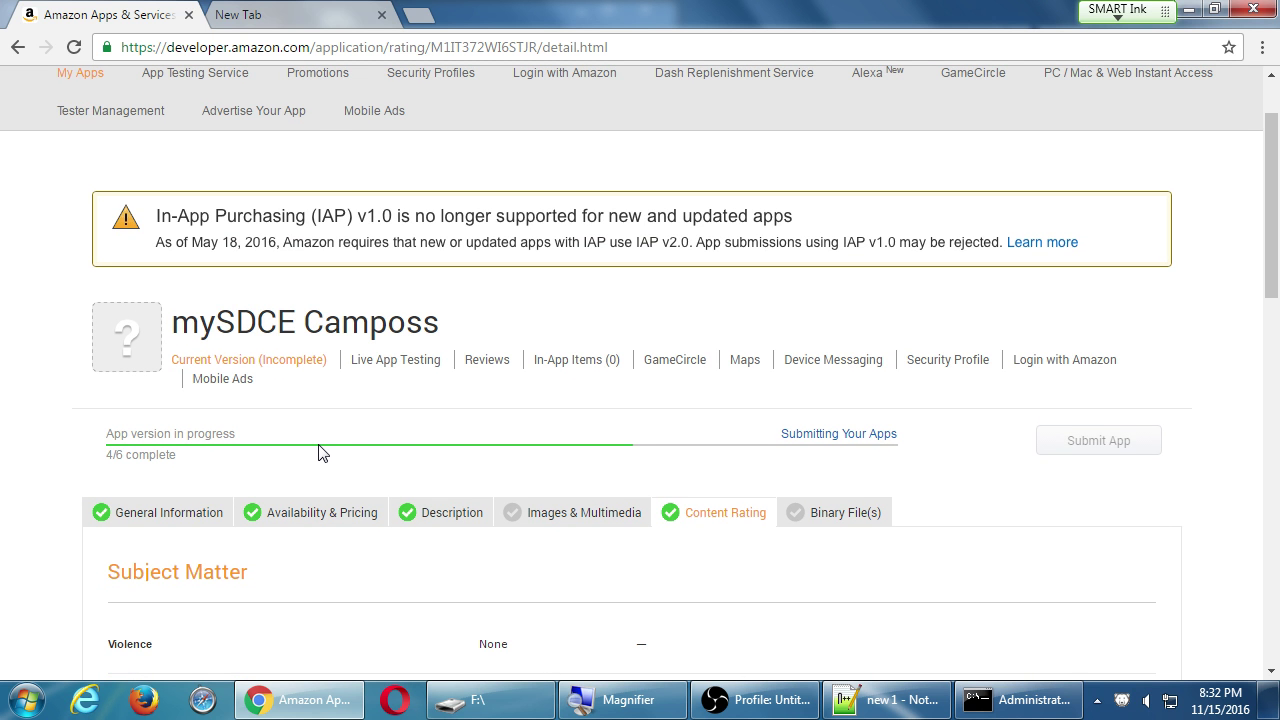
scroll(320, 453, "down", 1)
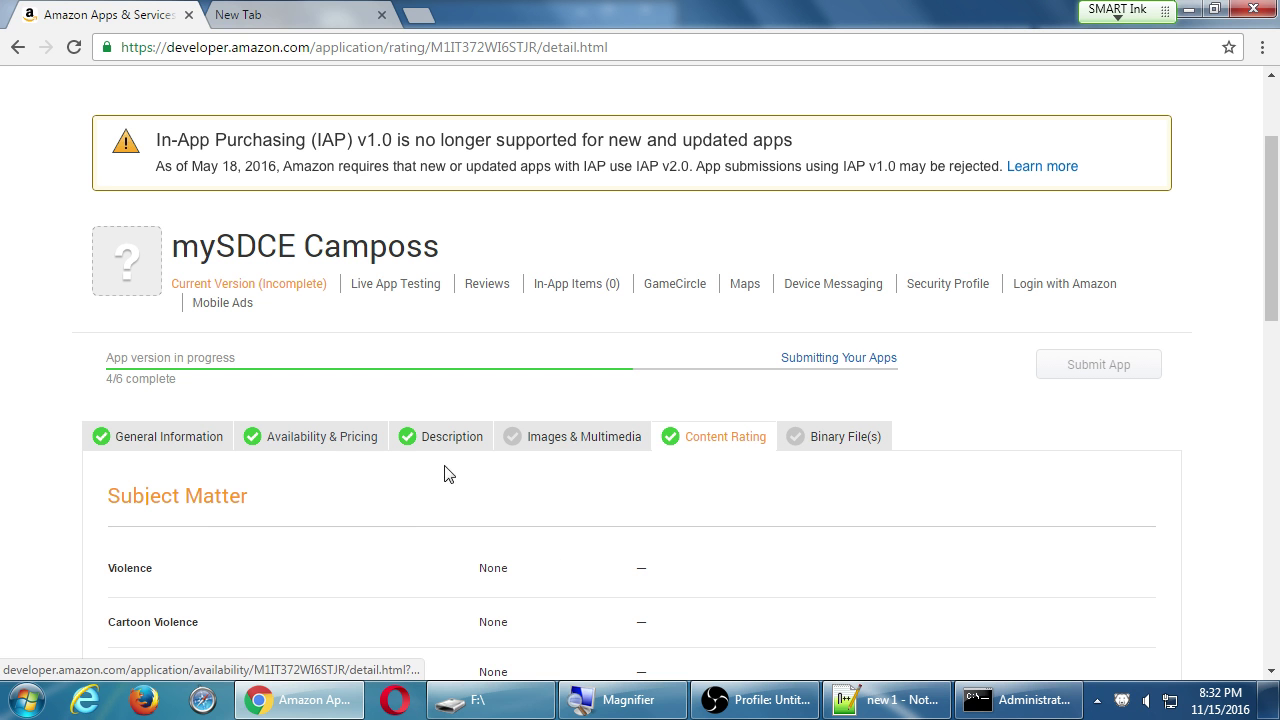
Go to the Binary File(s) page and review the upload form: DRM Yes, no binary, English.
left_click(845, 440)
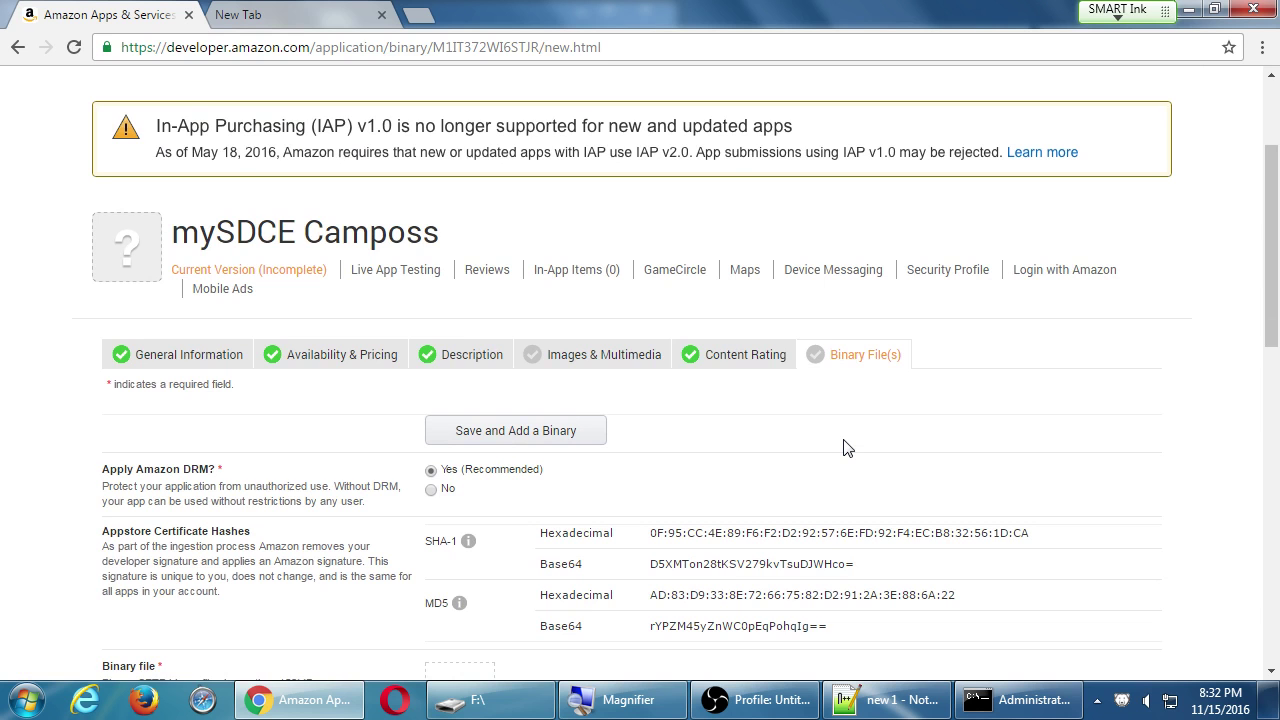
scroll(845, 448, "down", 2)
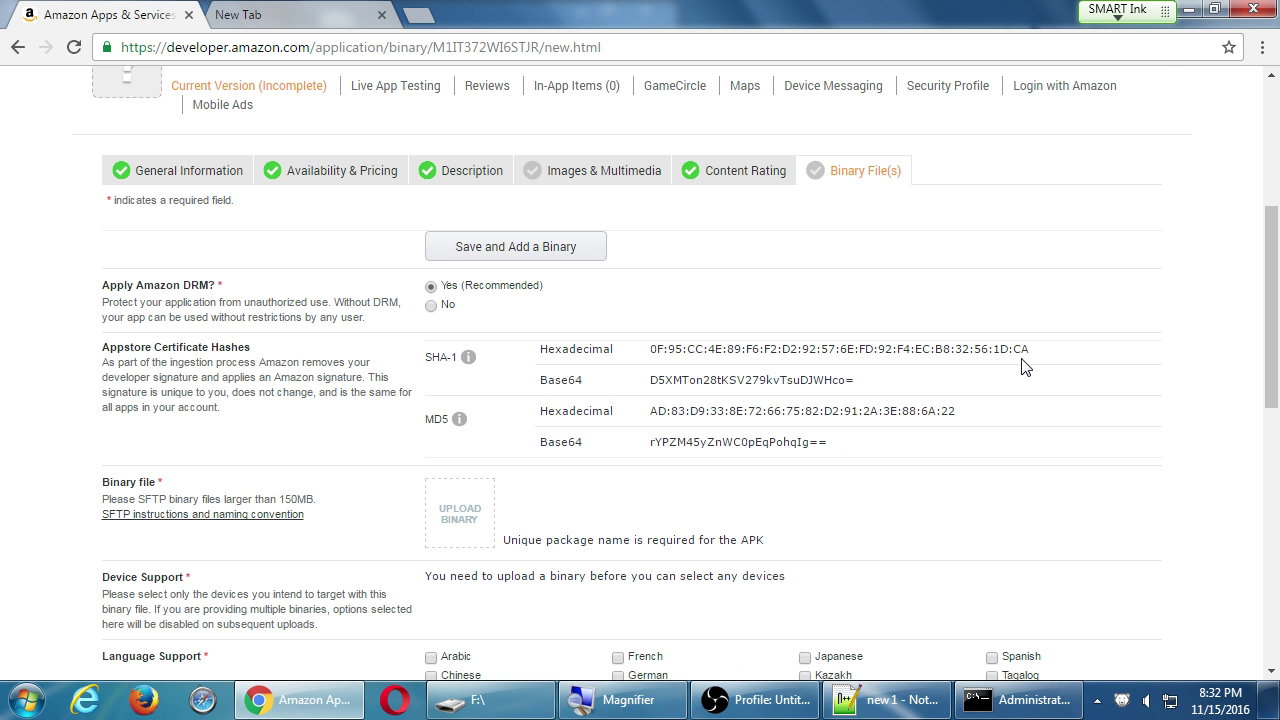
scroll(1025, 367, "down", 9)
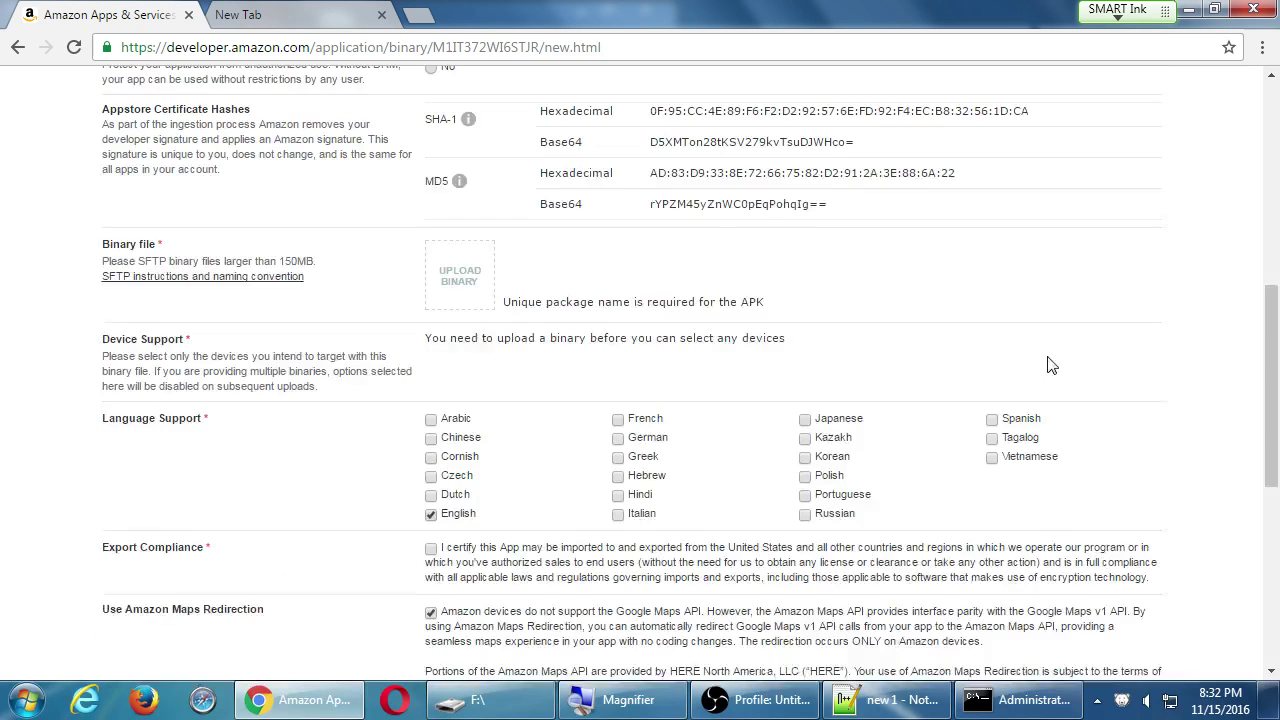
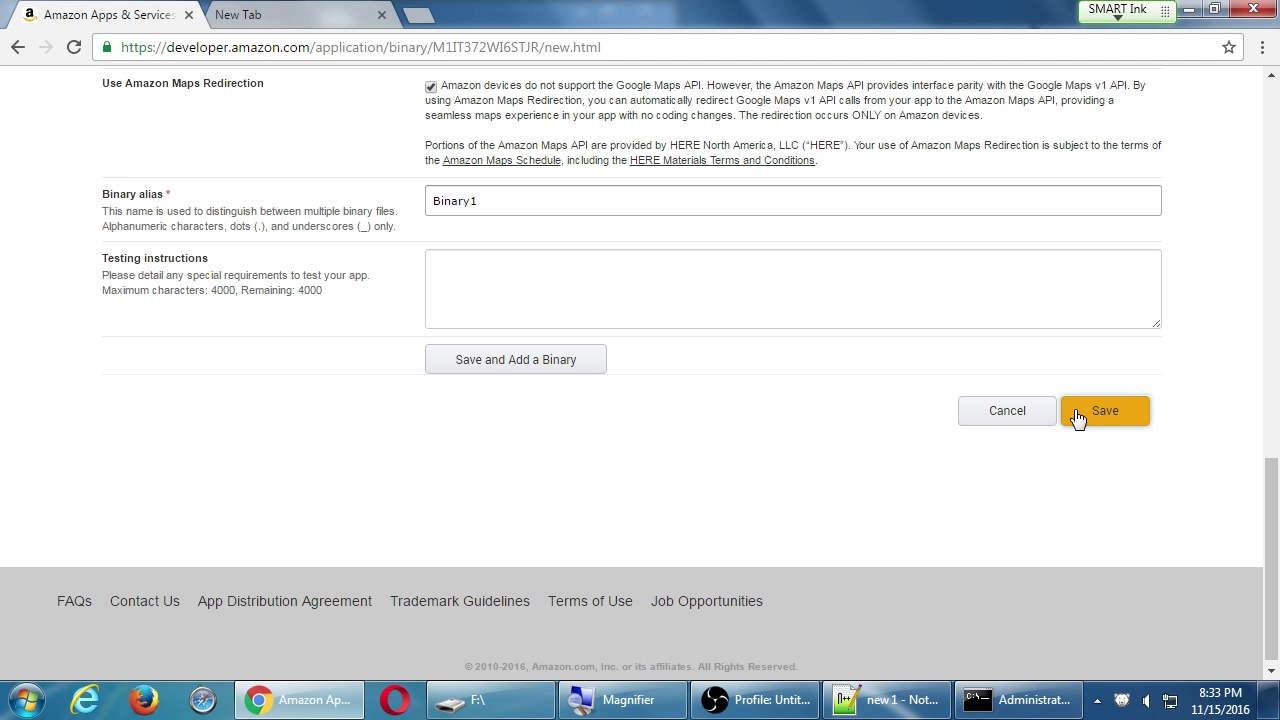
Keep Amazon DRM applied and review the Appstore Certificate Hashes and Binary file requirement.
scroll(1077, 418, "up", 8)
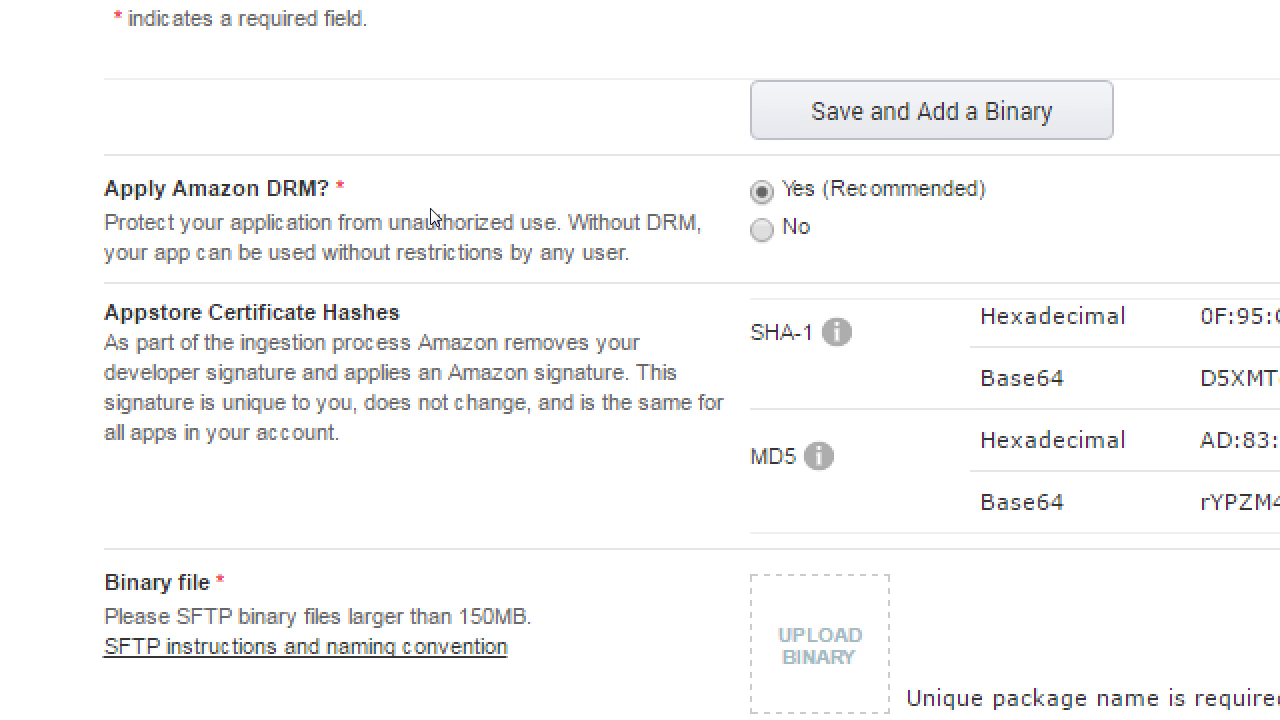
left_click(761, 190)
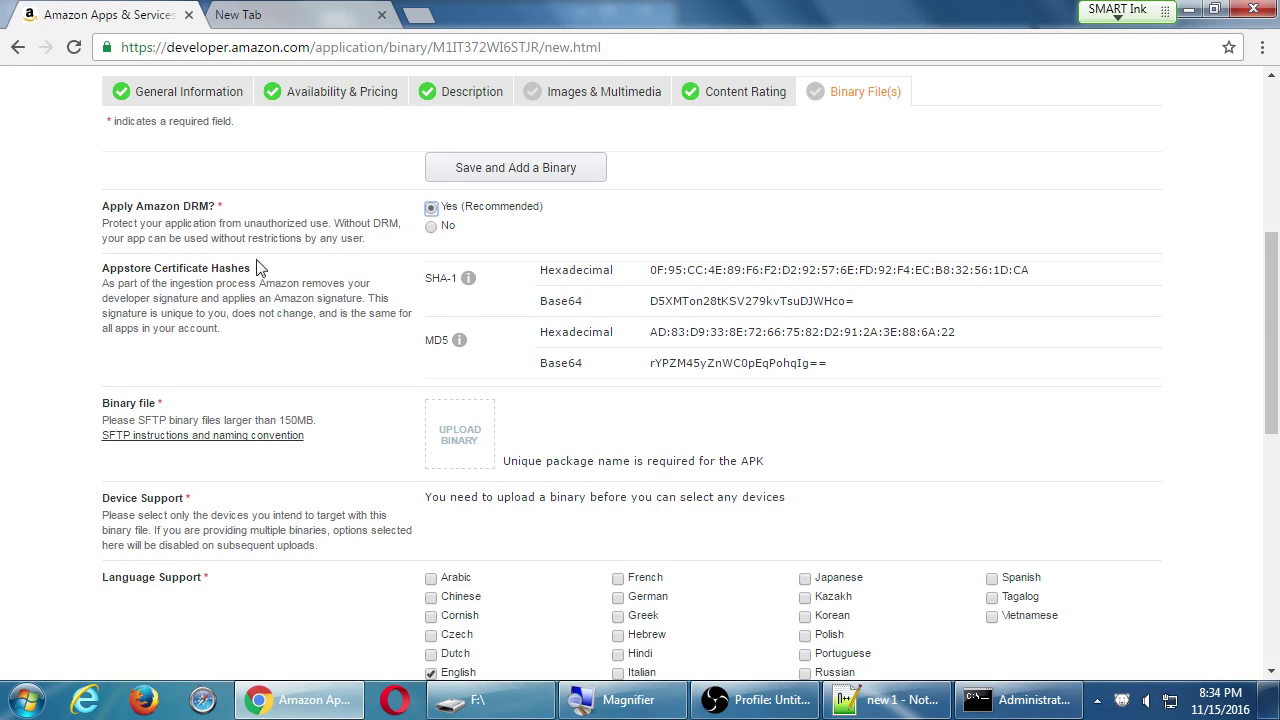
left_click_drag(116, 268, 210, 268)
scroll(300, 300, "down", 1)
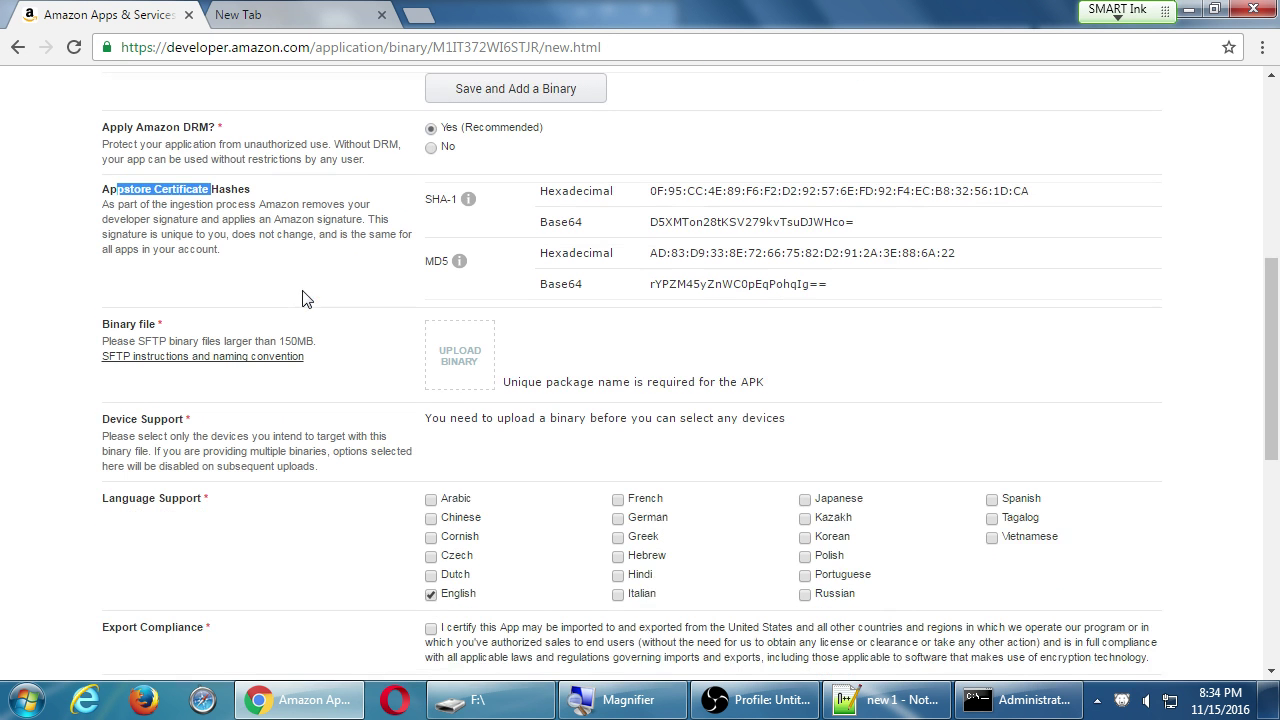
left_click_drag(118, 303, 284, 308)
left_click(322, 316)
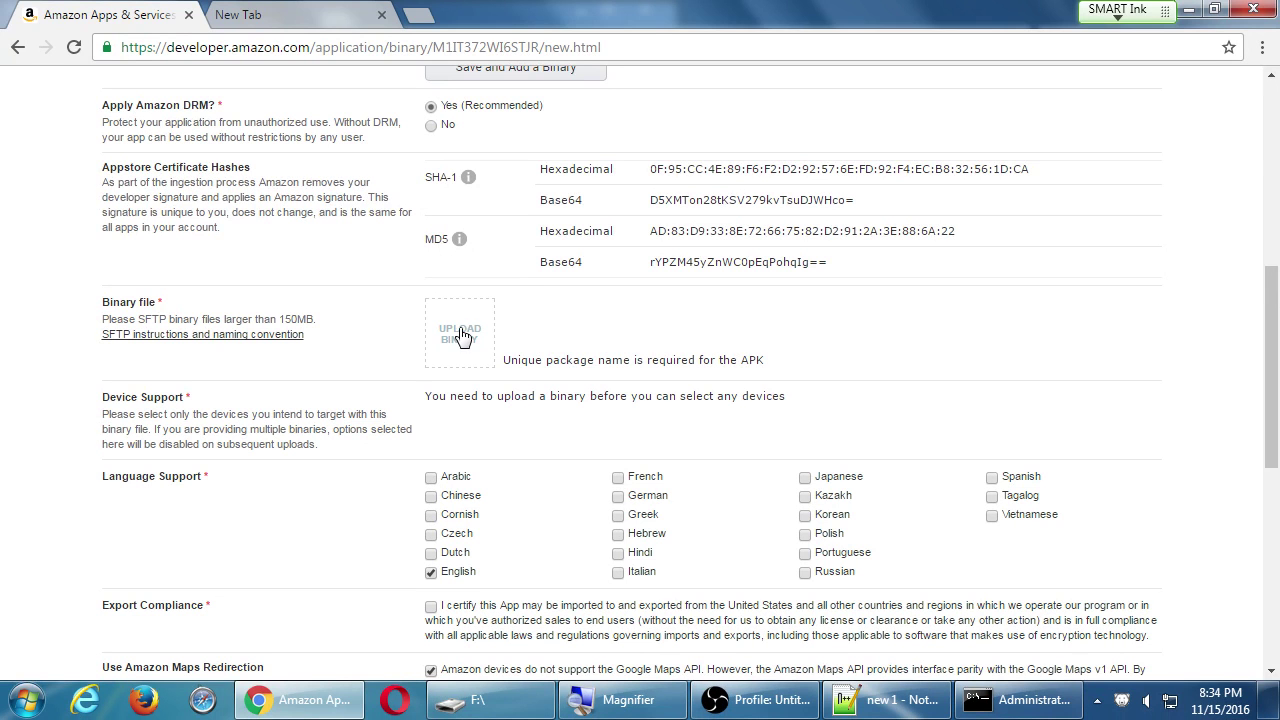
Upload mysdce-1.apk from the KING8GB (F:) drive as the app's binary.
left_click(461, 341)
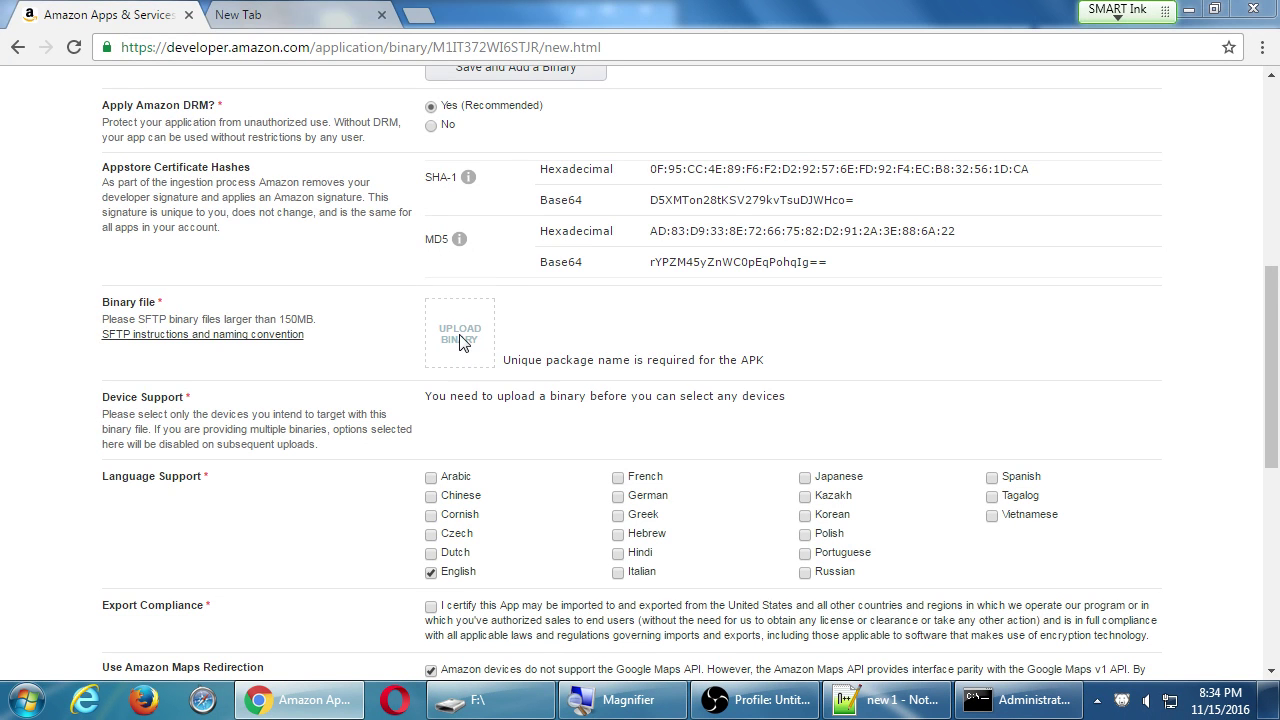
left_click_drag(305, 35, 750, 84)
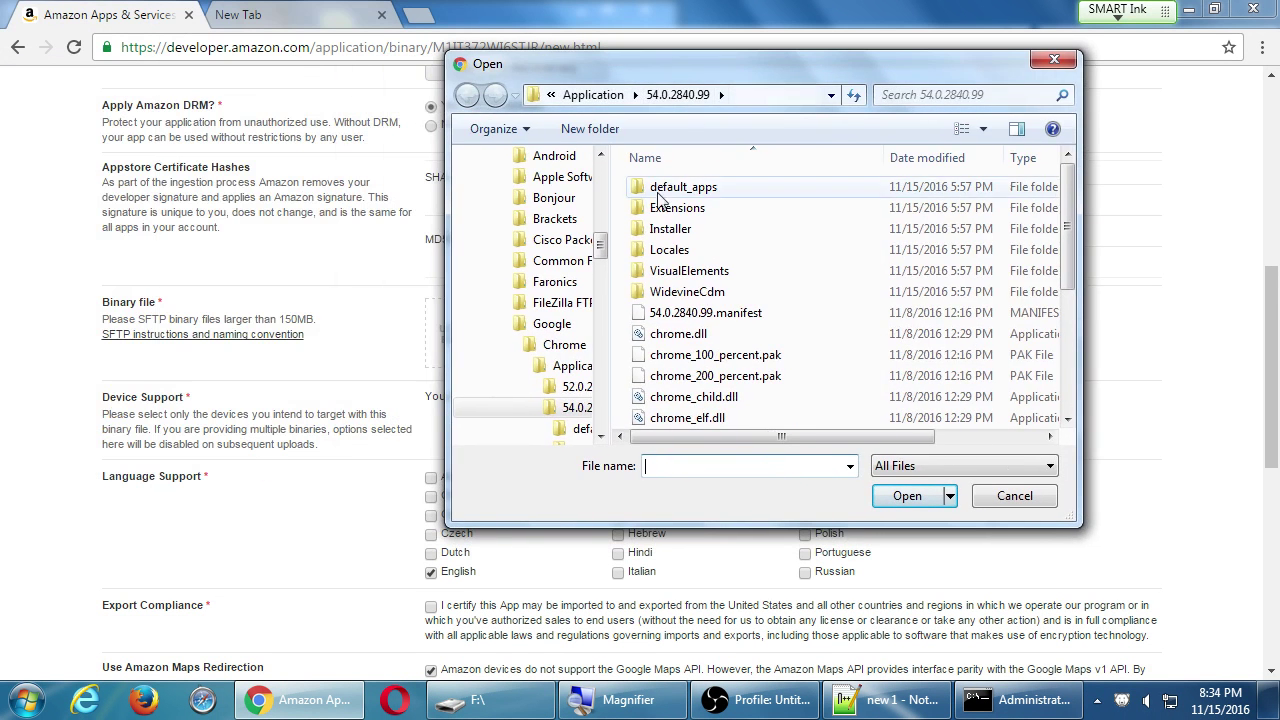
scroll(548, 262, "down", 10)
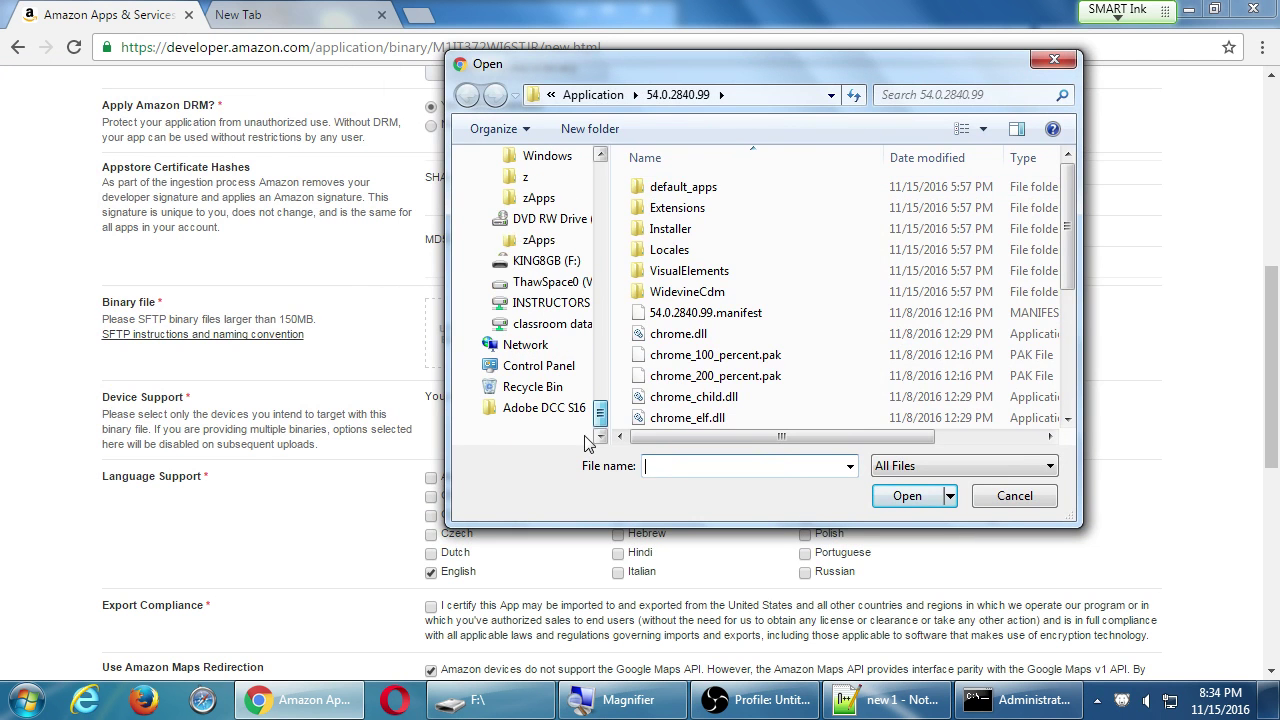
left_click(548, 262)
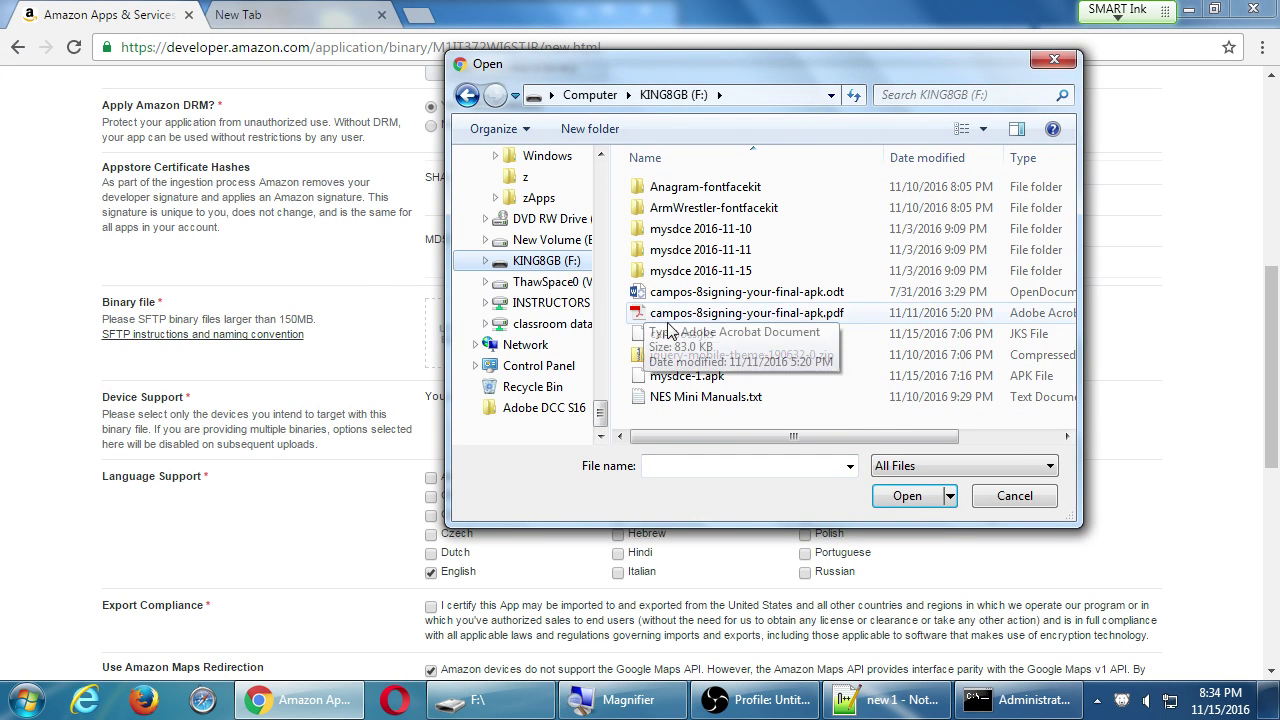
left_click(672, 375)
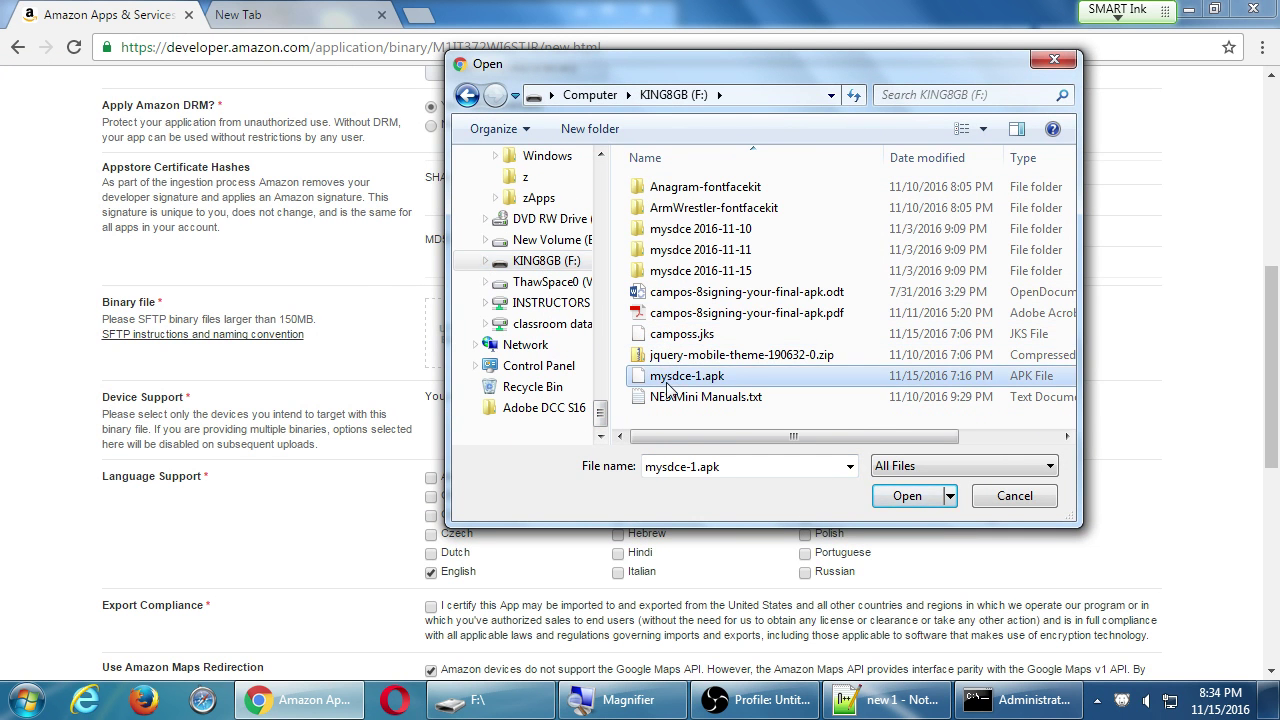
left_click(999, 435)
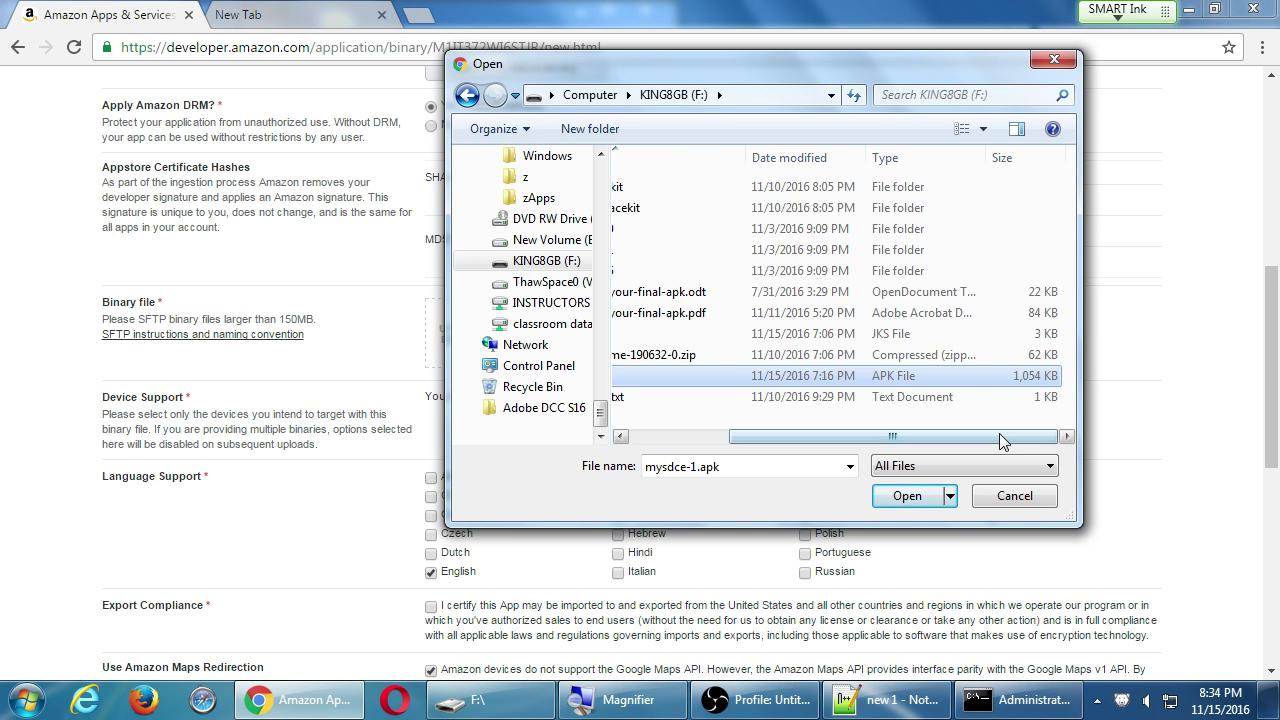
left_click_drag(999, 436, 797, 408)
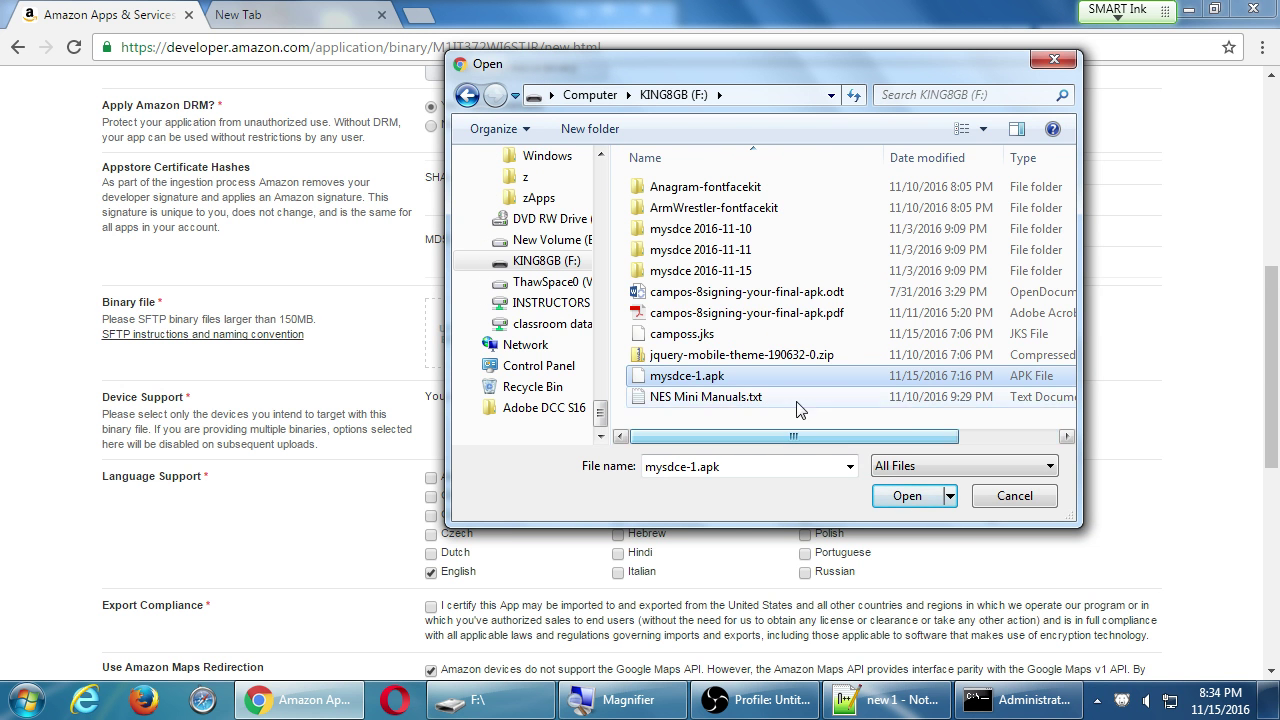
left_click(905, 496)
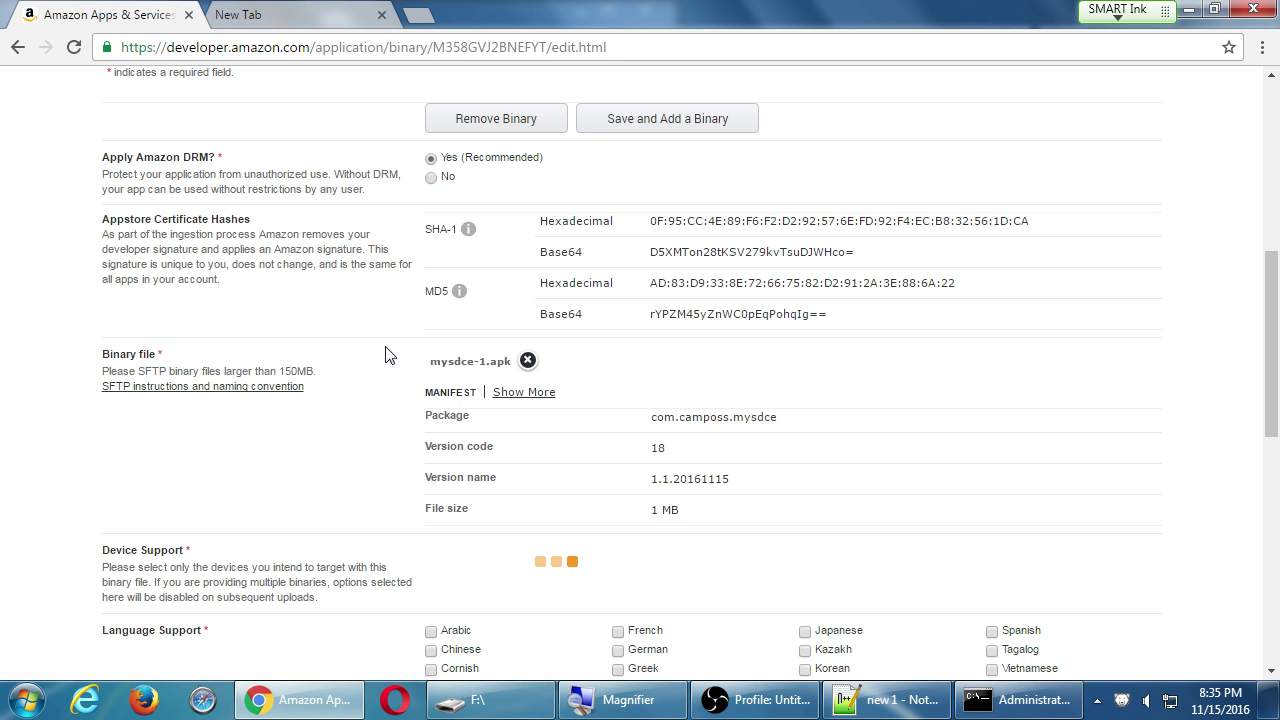
Confirm the manifest shows package com.camposs.mysdce and version code 18.
scroll(380, 340, "down", 3)
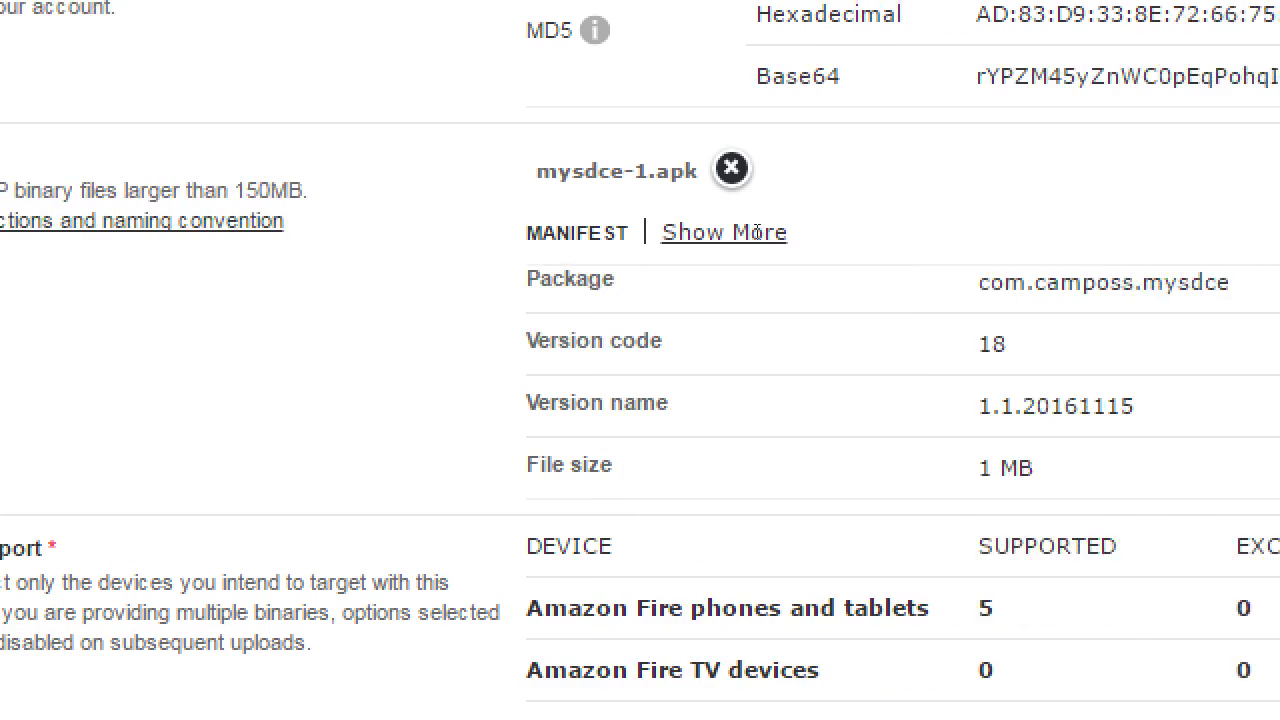
left_click_drag(890, 283, 1116, 283)
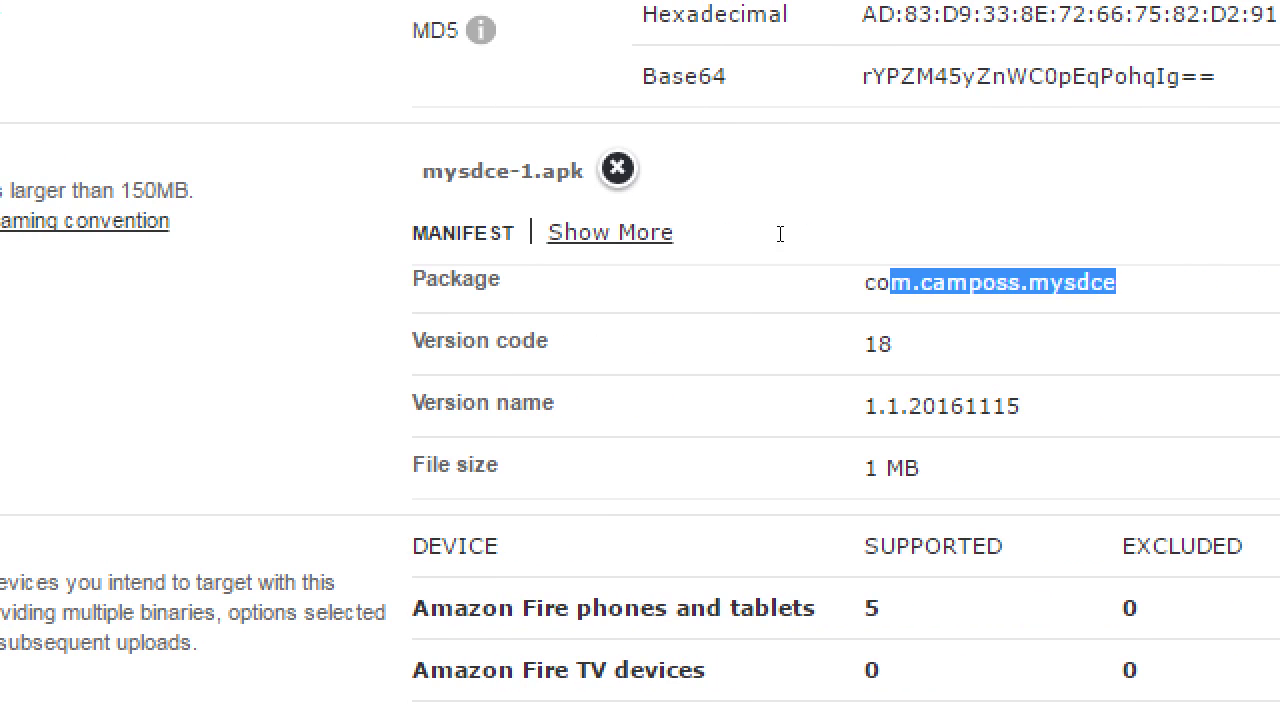
left_click_drag(458, 268, 545, 272)
left_click_drag(660, 266, 666, 271)
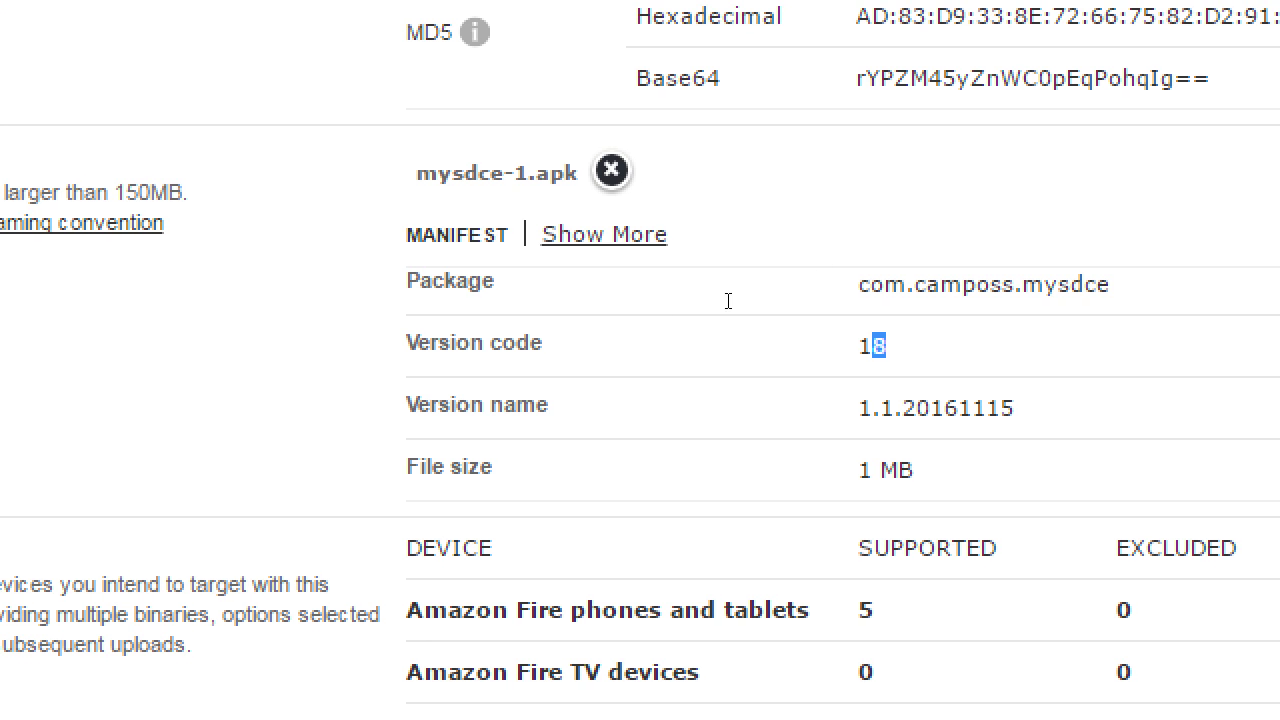
left_click(736, 303)
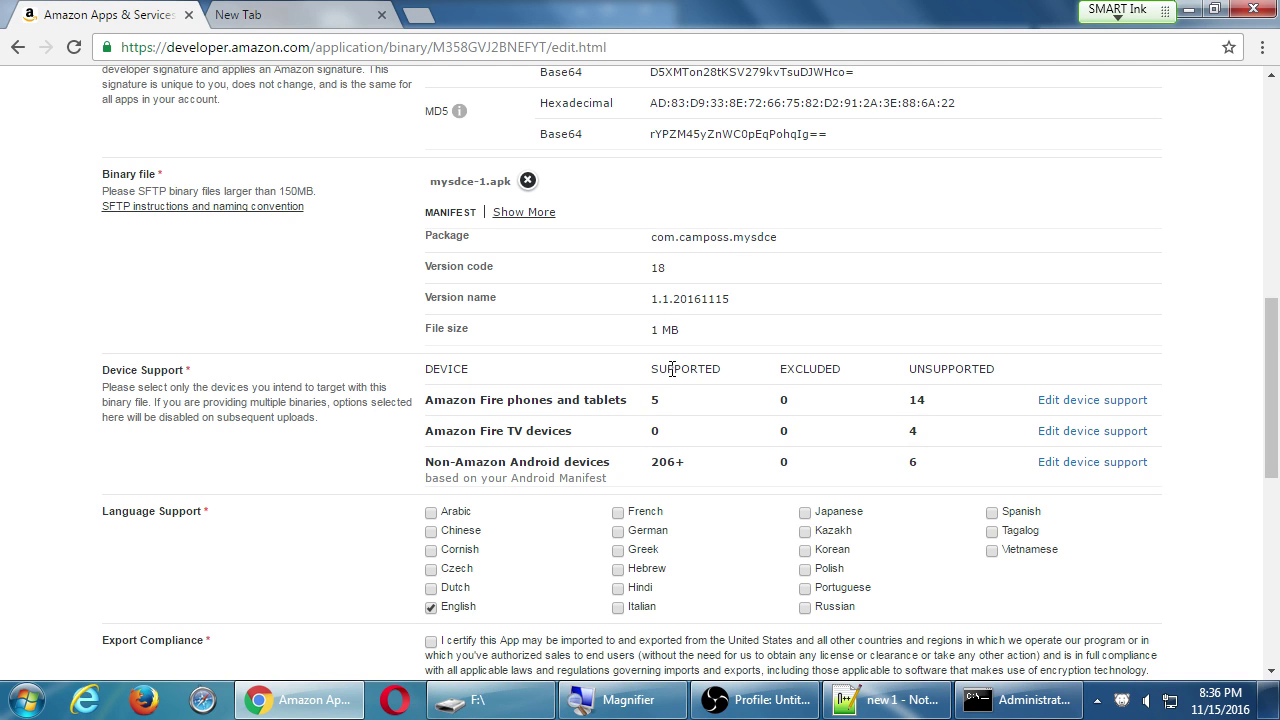
Review the Device Support table: 5 supported Fire phones/tablets and the Fire TV row.
left_click_drag(667, 369, 690, 369)
double_click(655, 402)
left_click_drag(446, 431, 548, 431)
left_click(556, 432)
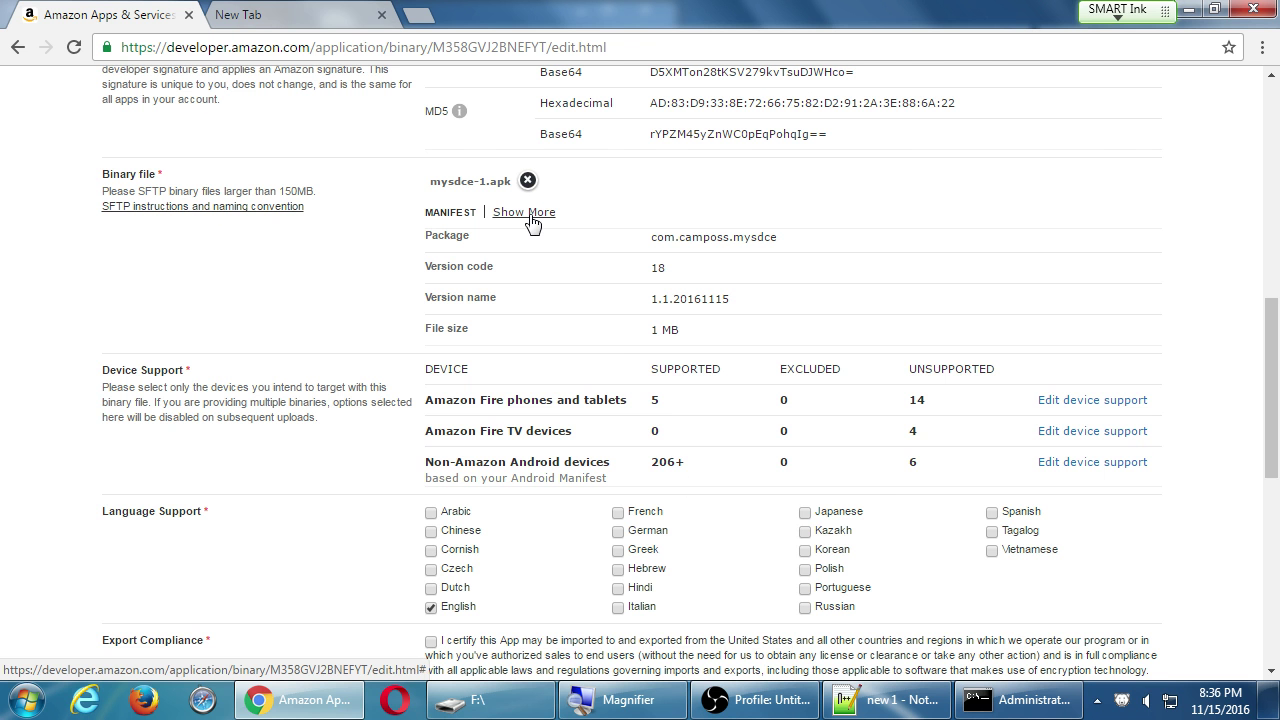
left_click(530, 213)
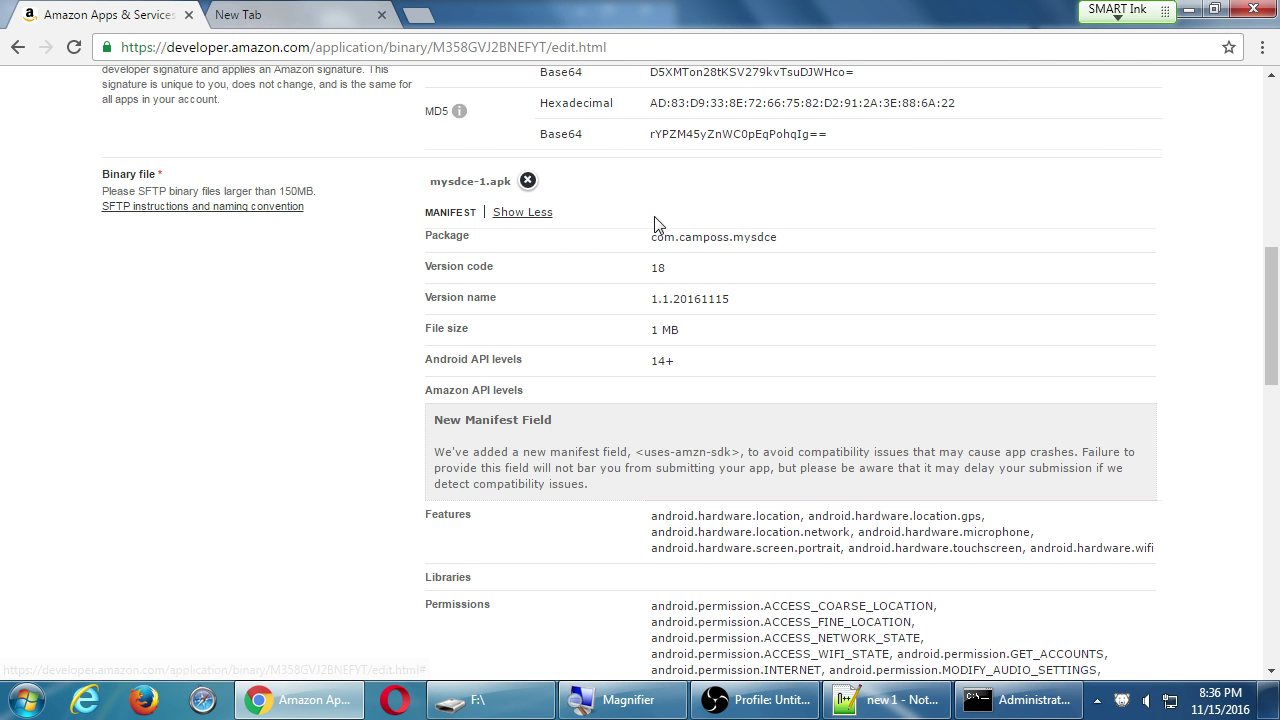
scroll(657, 287, "down", 3)
scroll(657, 287, "down", 1)
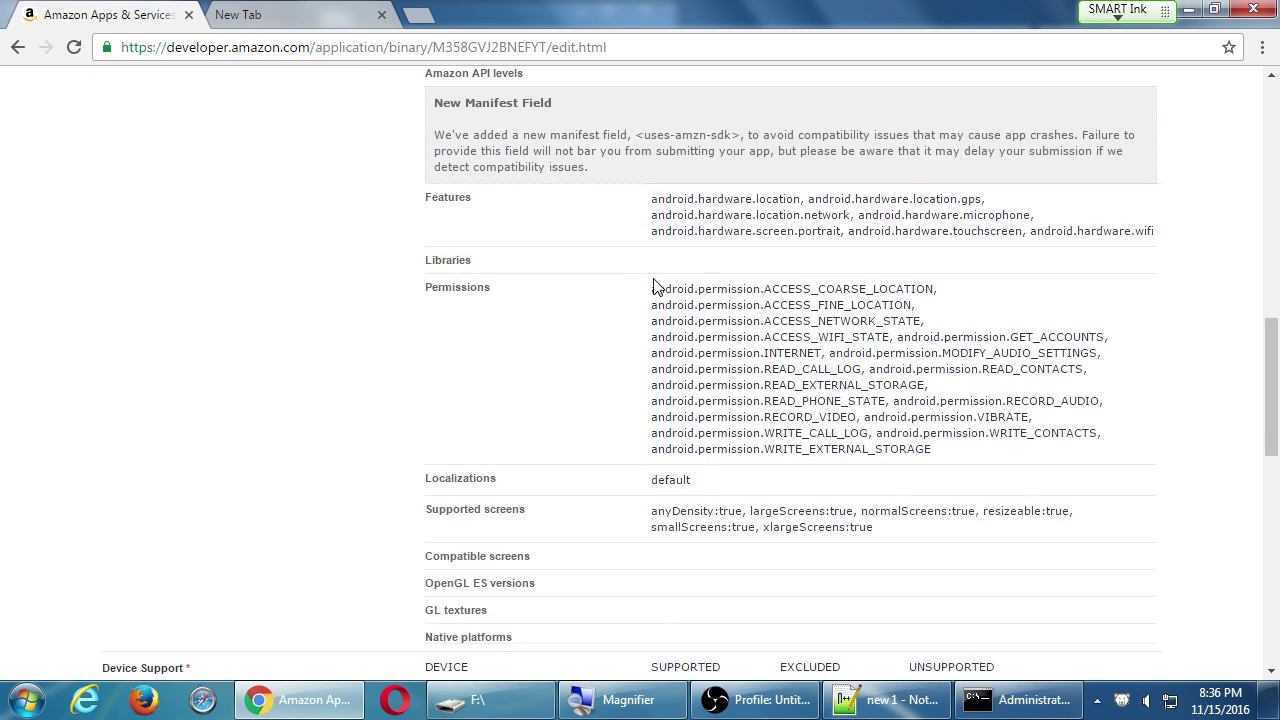
left_click_drag(655, 287, 990, 433)
left_click(996, 436)
left_click_drag(796, 368, 857, 369)
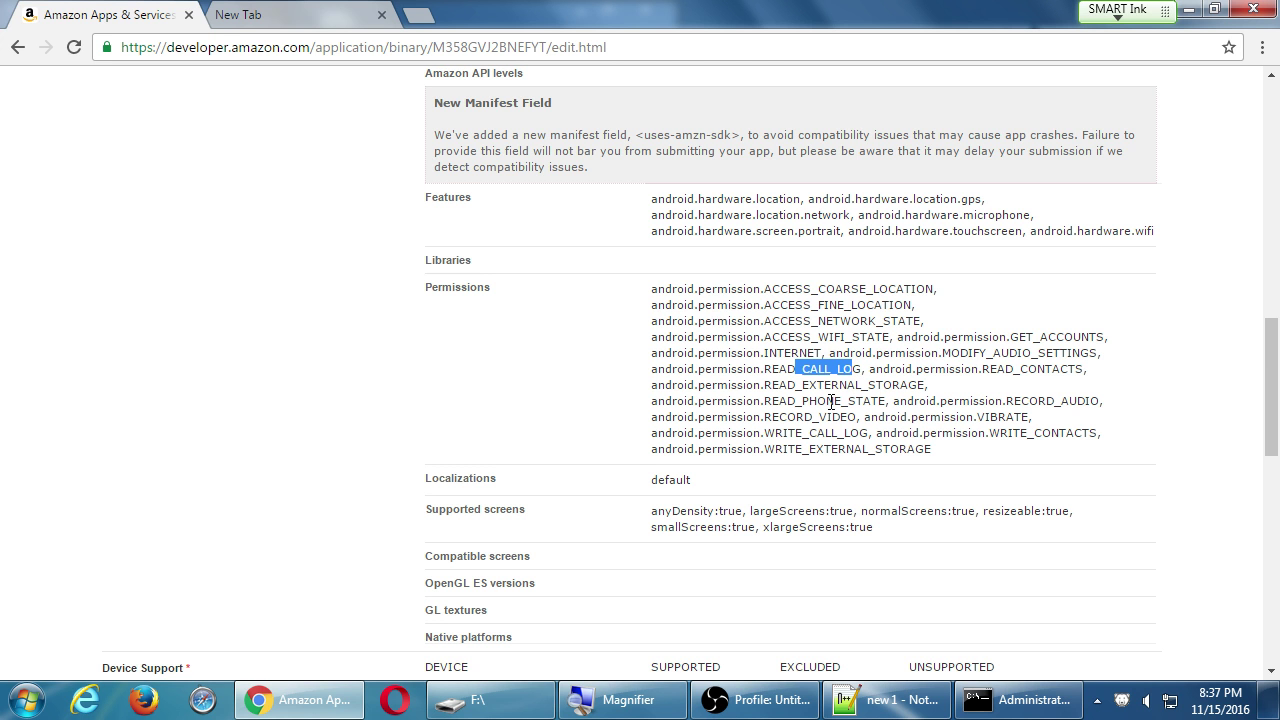
left_click_drag(797, 417, 866, 417)
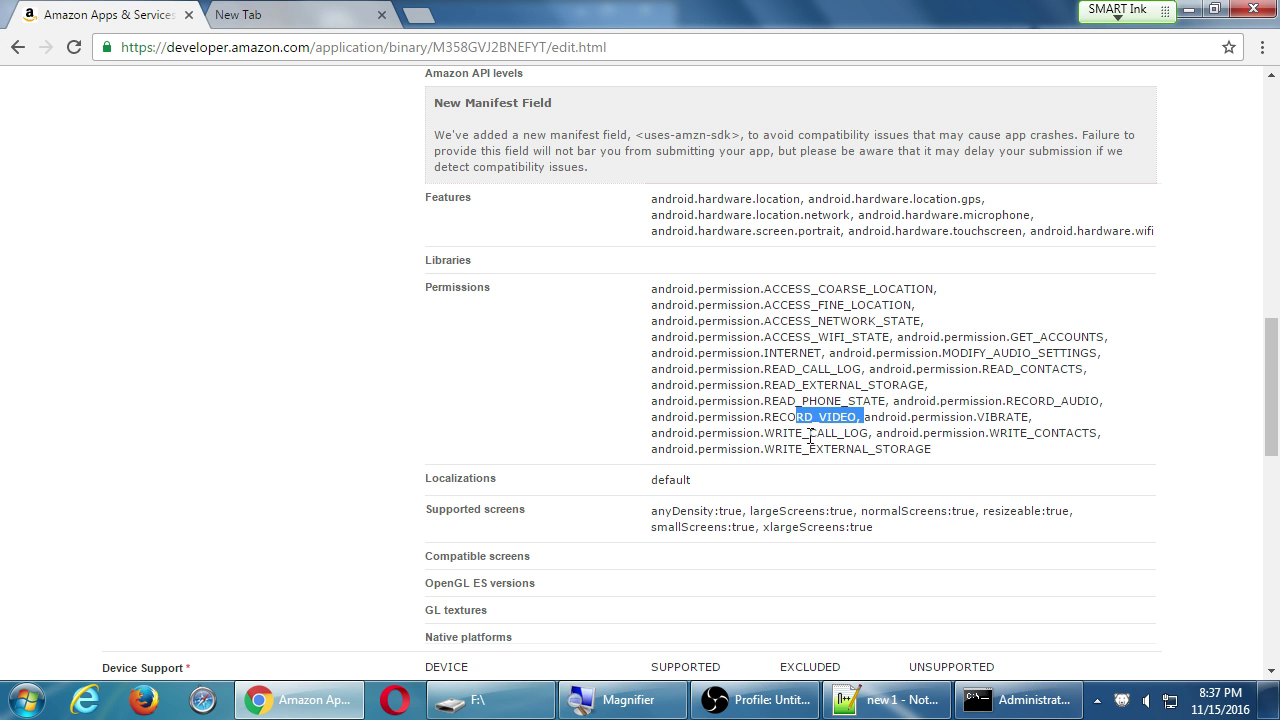
left_click_drag(789, 449, 840, 452)
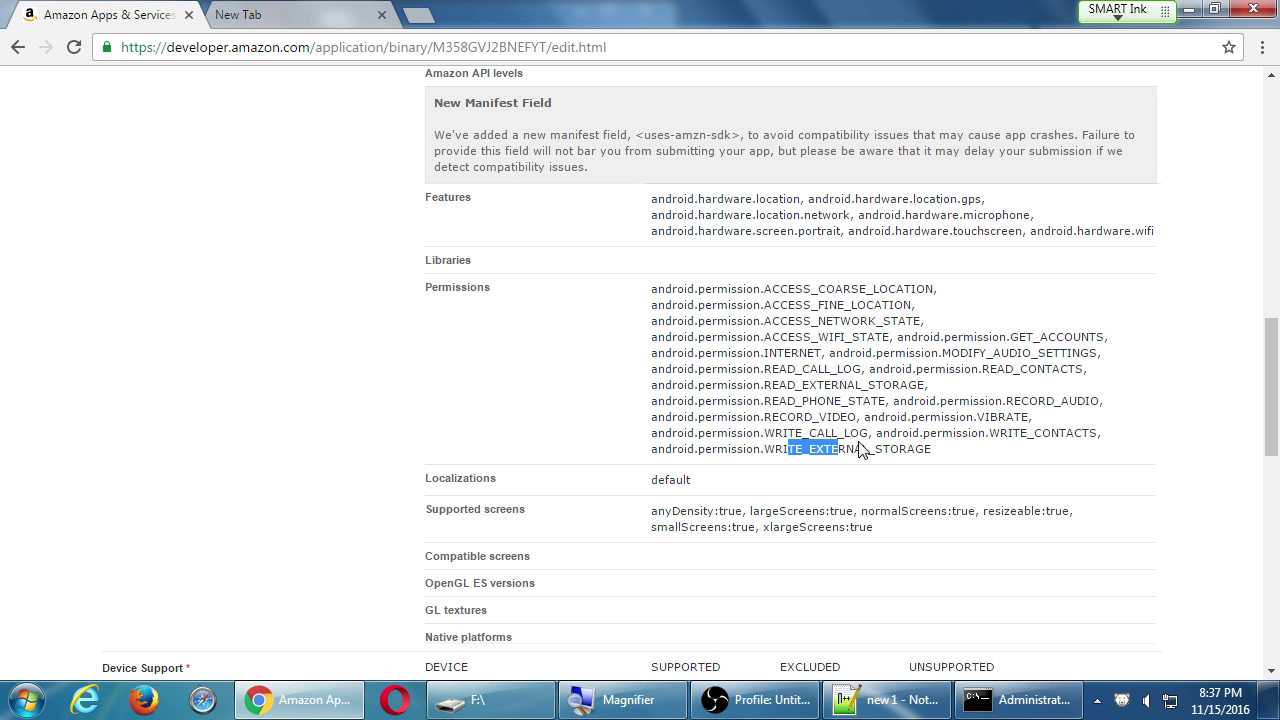
left_click(863, 450)
left_click_drag(803, 366, 870, 361)
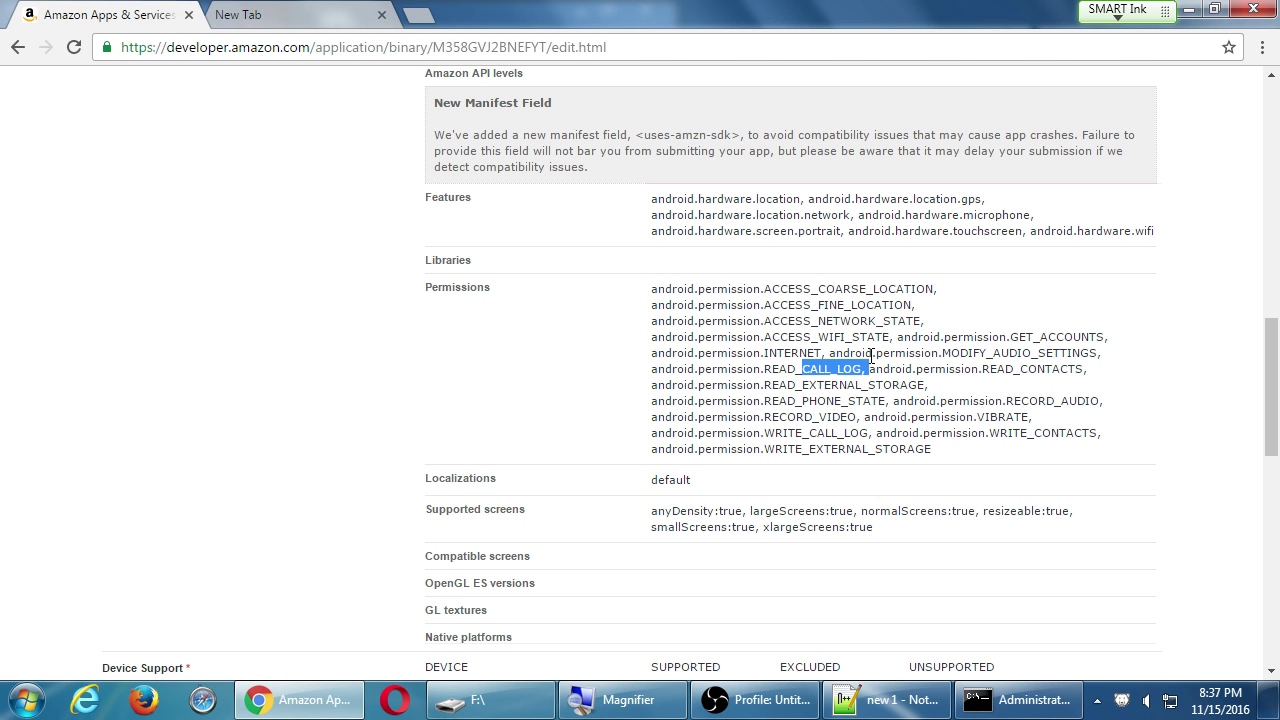
left_click(740, 337)
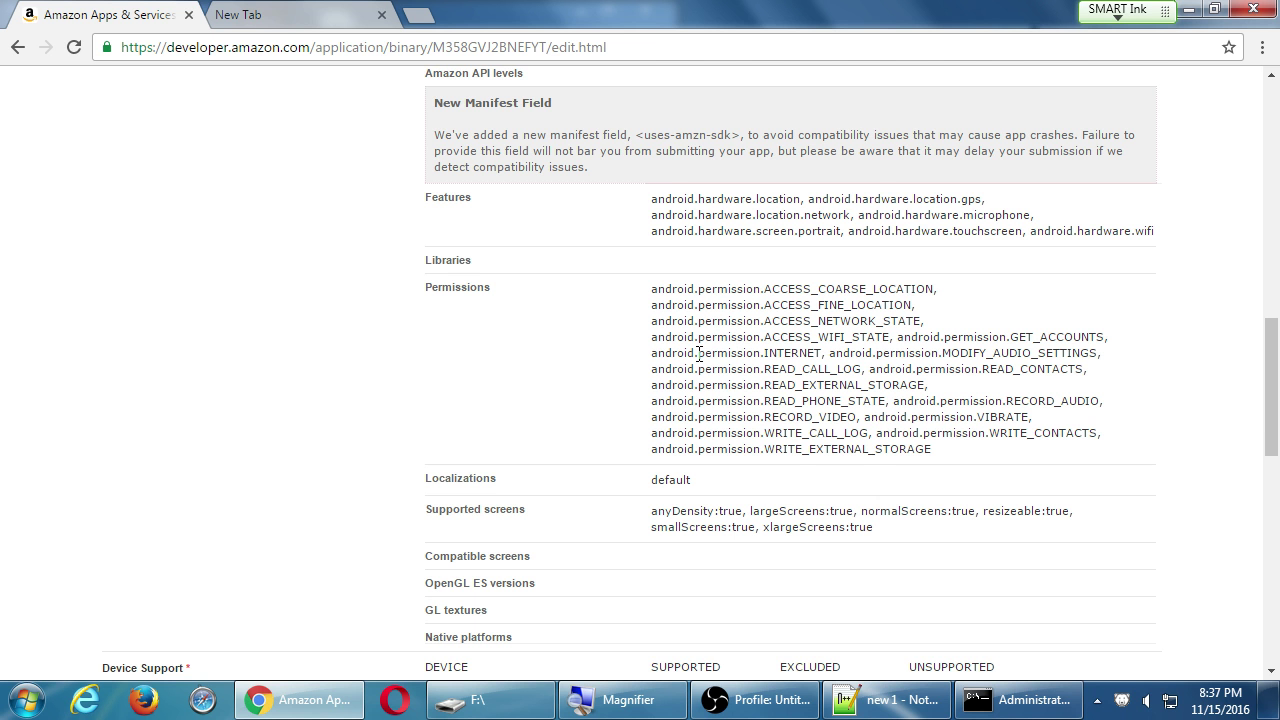
scroll(520, 287, "up", 2)
scroll(522, 289, "down", 1)
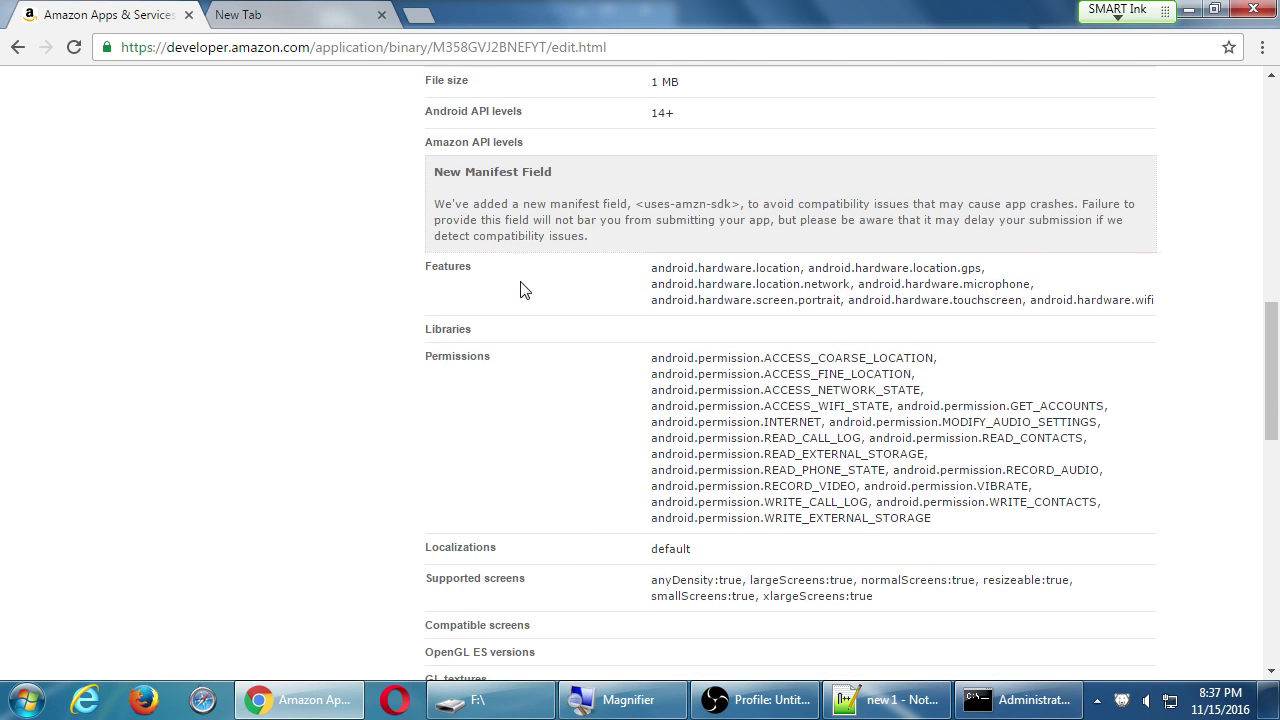
left_click_drag(734, 373, 871, 485)
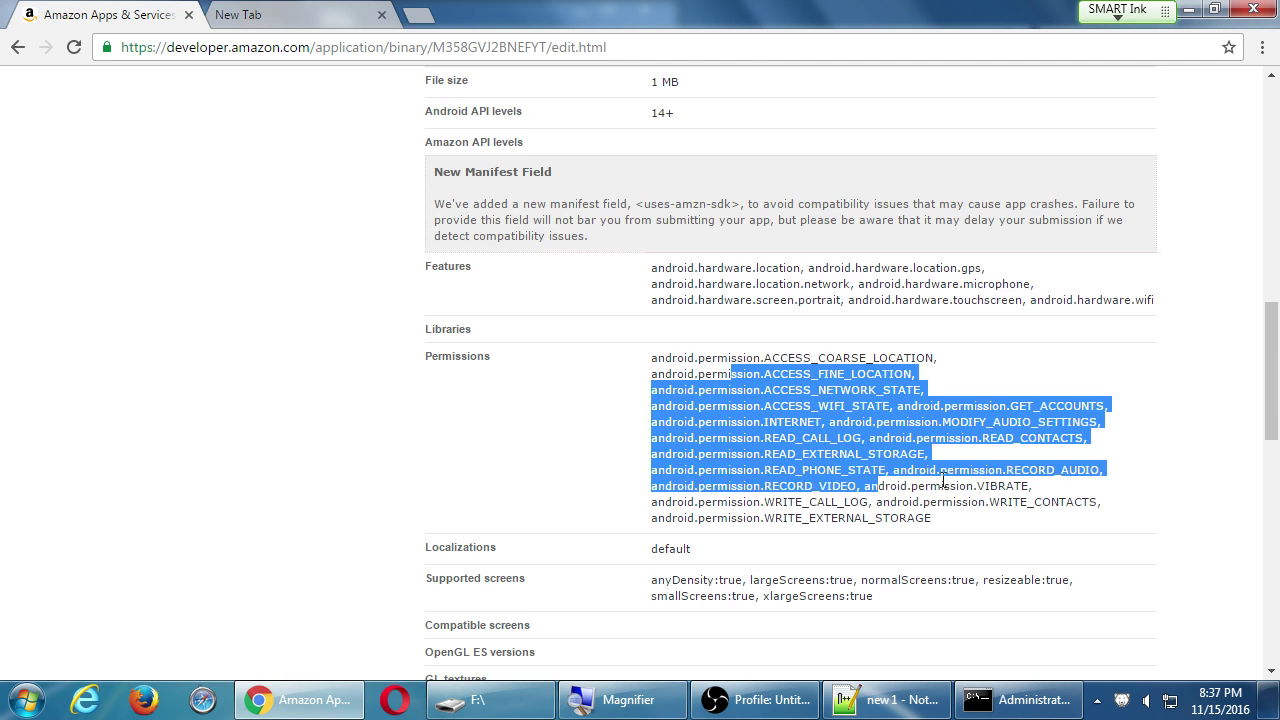
left_click(871, 487)
scroll(968, 487, "down", 2)
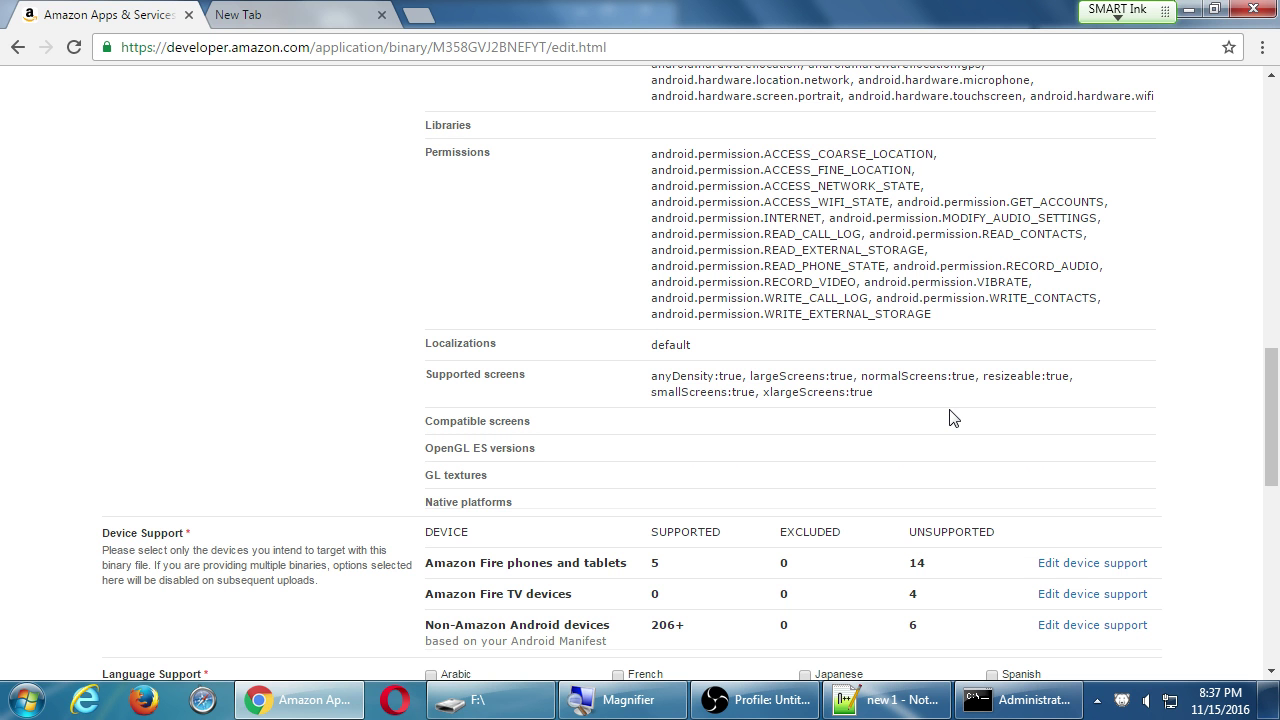
scroll(867, 425, "up", 1)
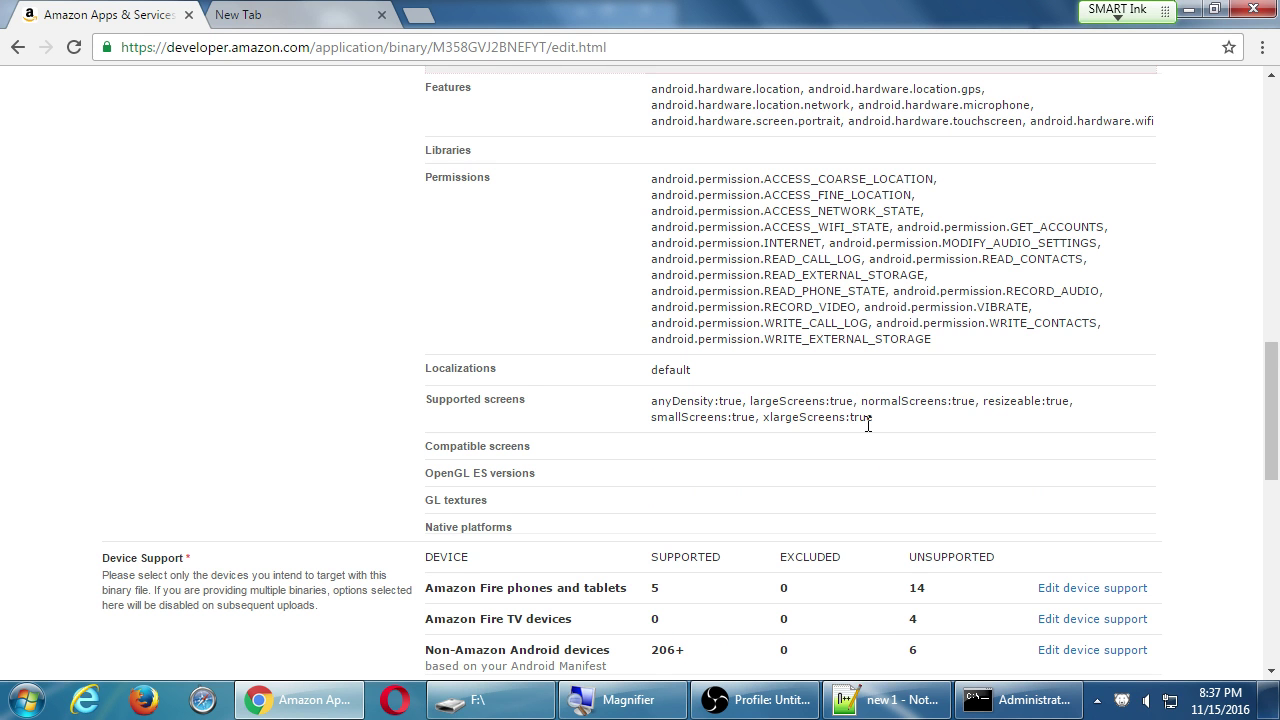
scroll(1064, 347, "down", 1)
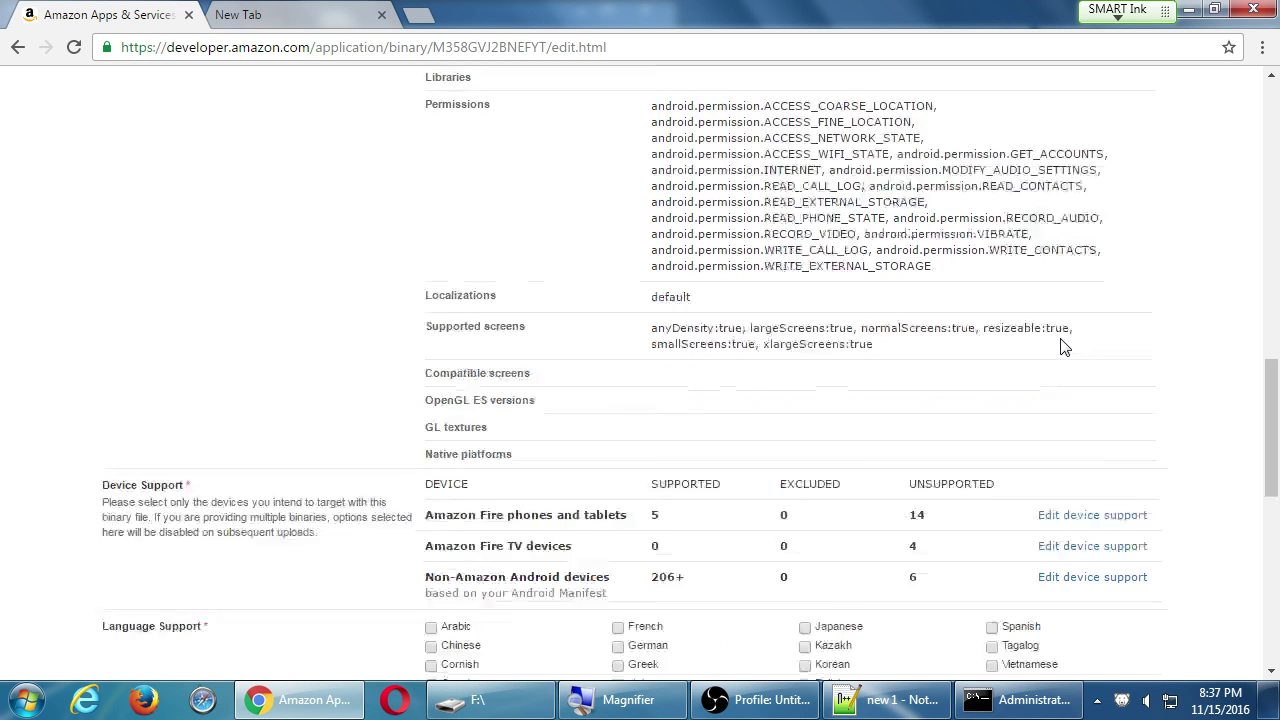
scroll(1064, 347, "down", 4)
scroll(1100, 350, "down", 1)
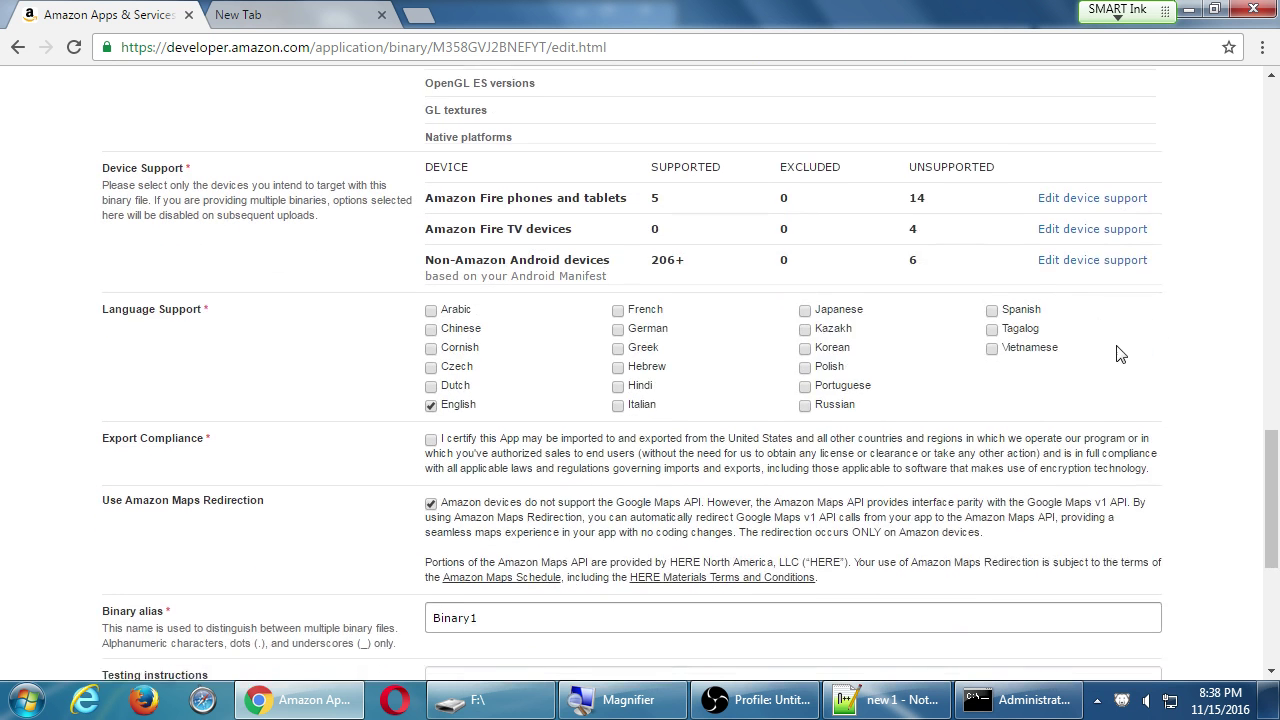
Tick the Export Compliance certification, noting its encryption technology wording.
scroll(1120, 354, "down", 1)
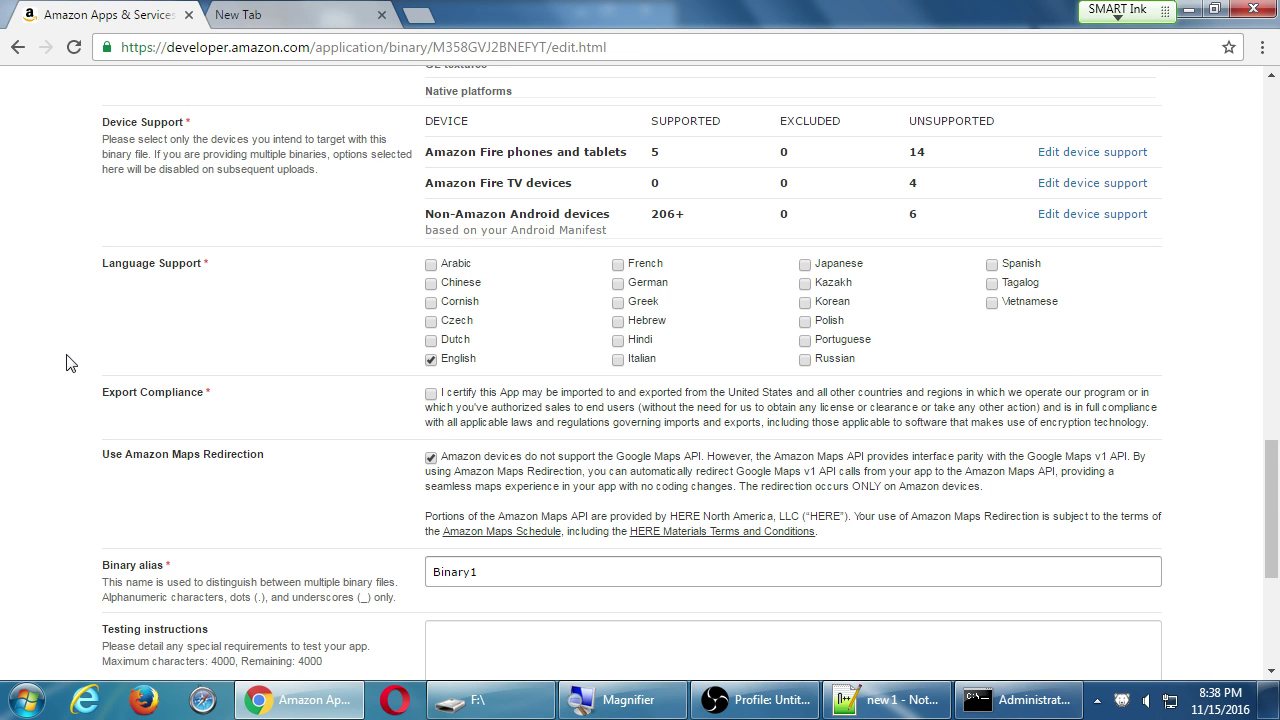
left_click_drag(134, 394, 212, 404)
left_click(430, 395)
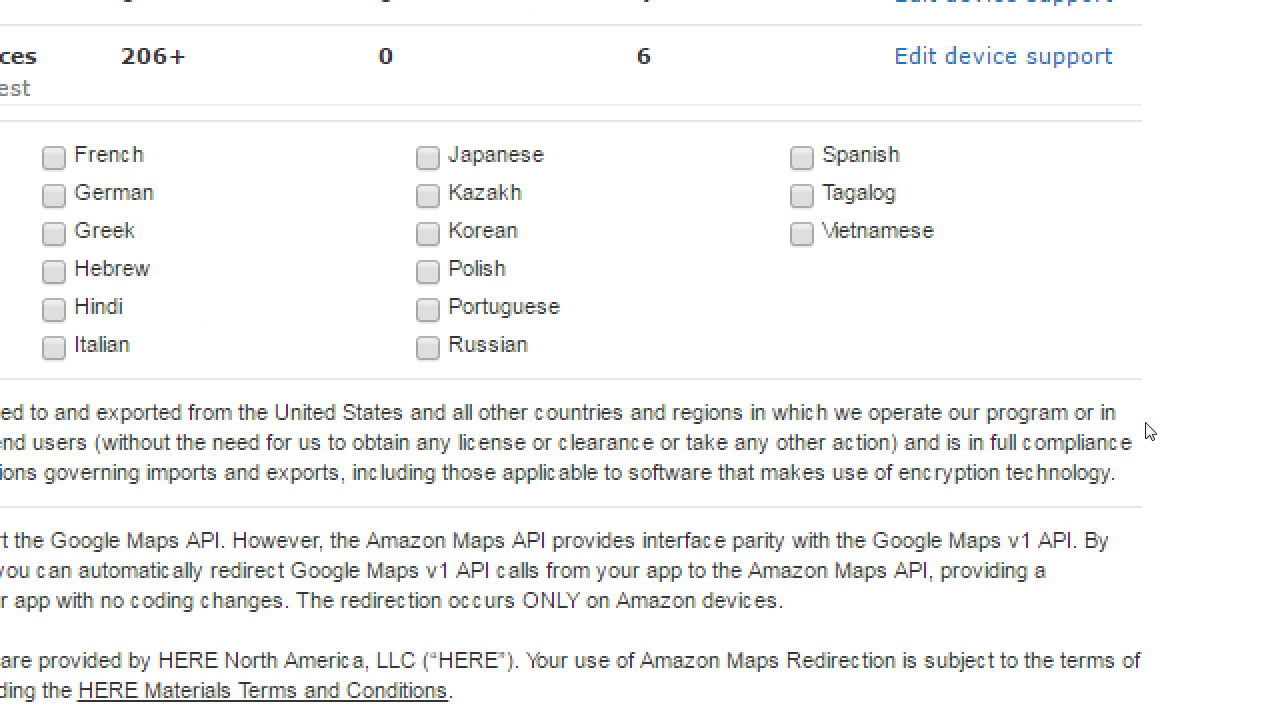
left_click_drag(1150, 430, 1043, 437)
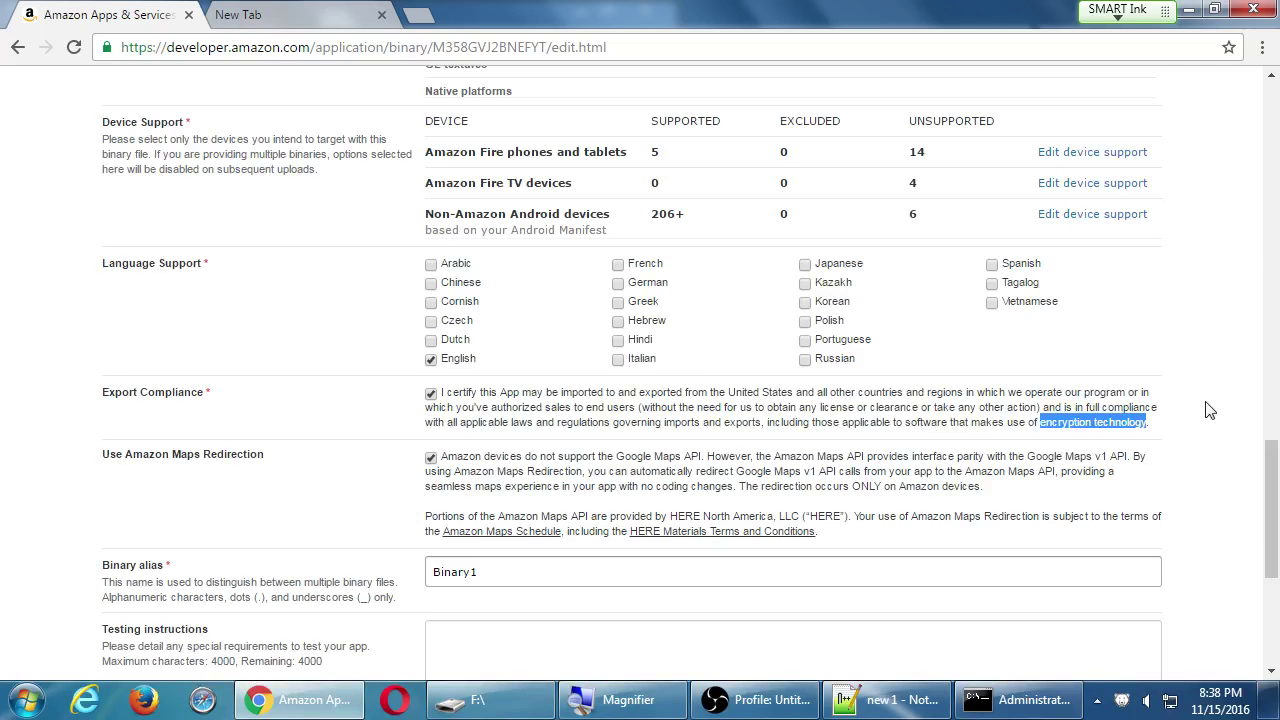
left_click(1213, 455)
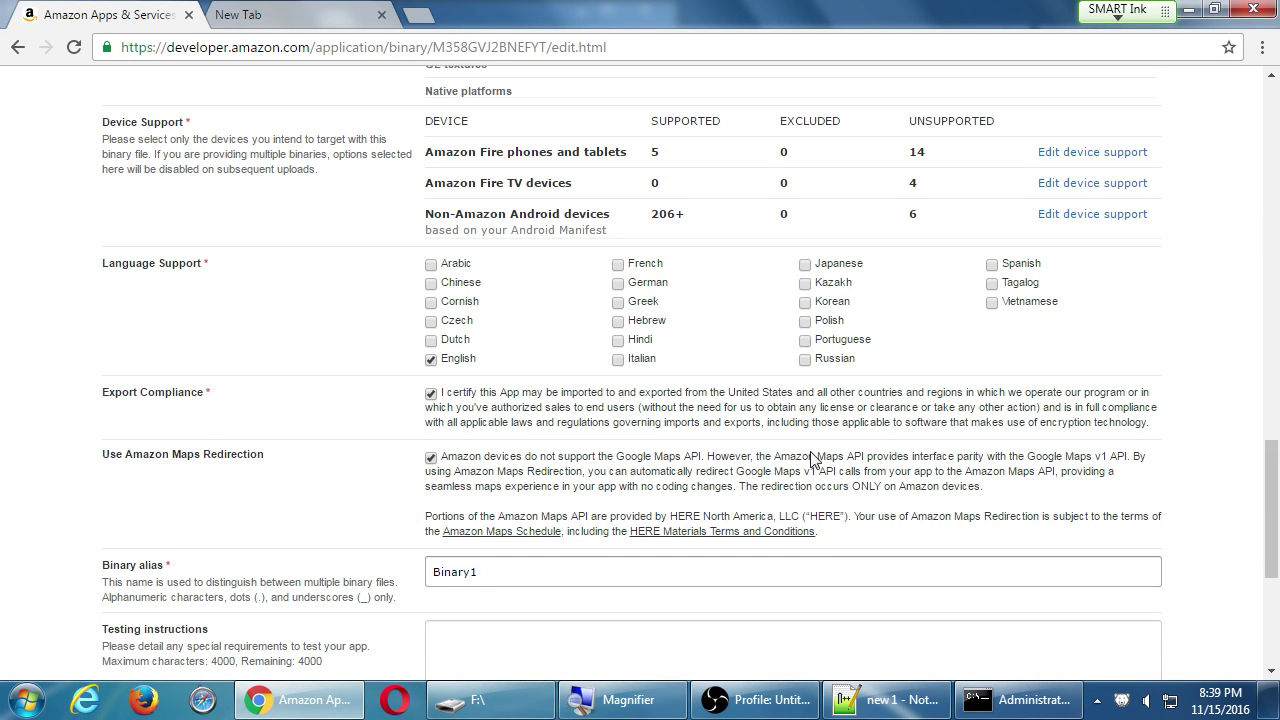
Read the Amazon Maps Redirection text on Google Maps API versus Amazon Maps API.
scroll(650, 460, "down", 1)
scroll(390, 440, "down", 1)
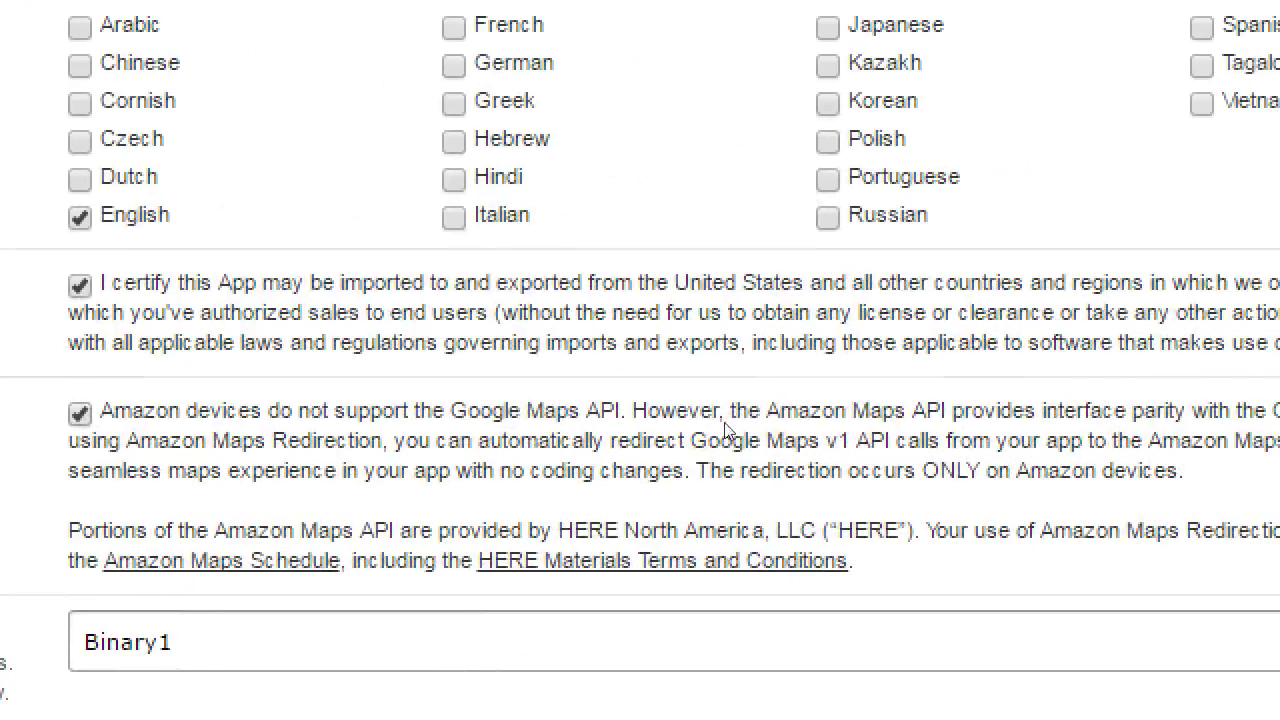
left_click_drag(468, 410, 620, 410)
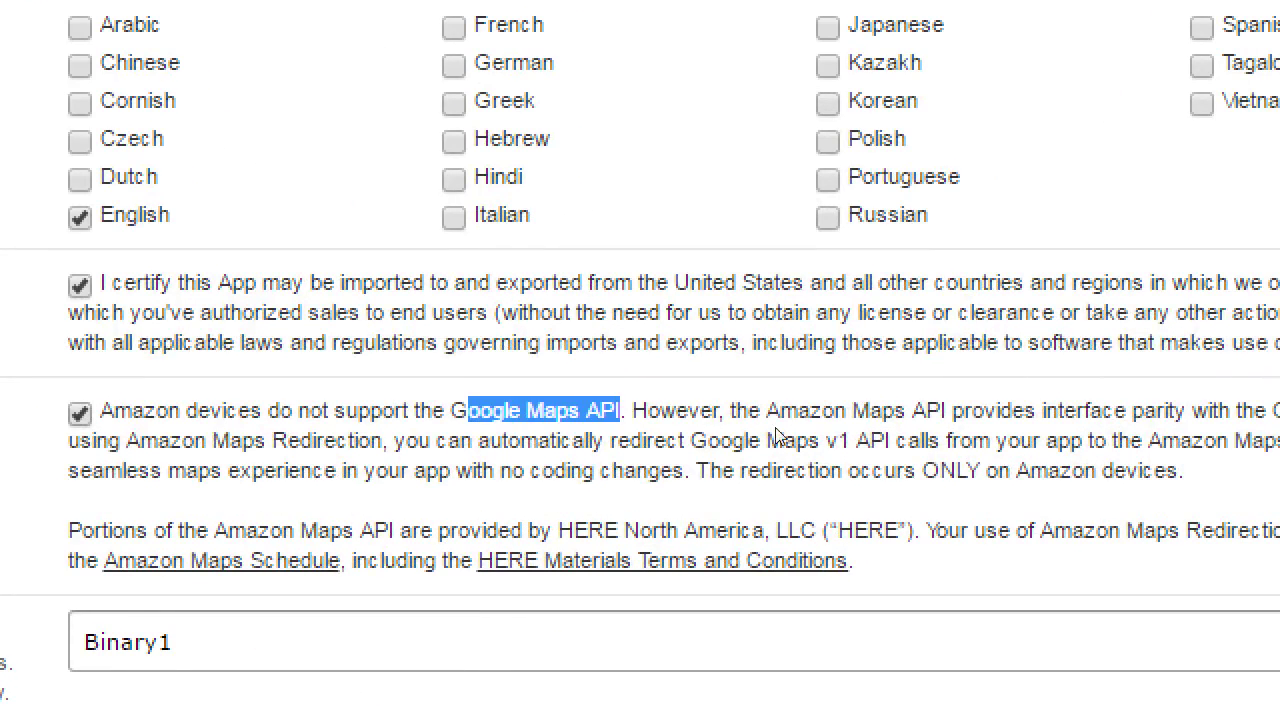
left_click_drag(798, 410, 984, 410)
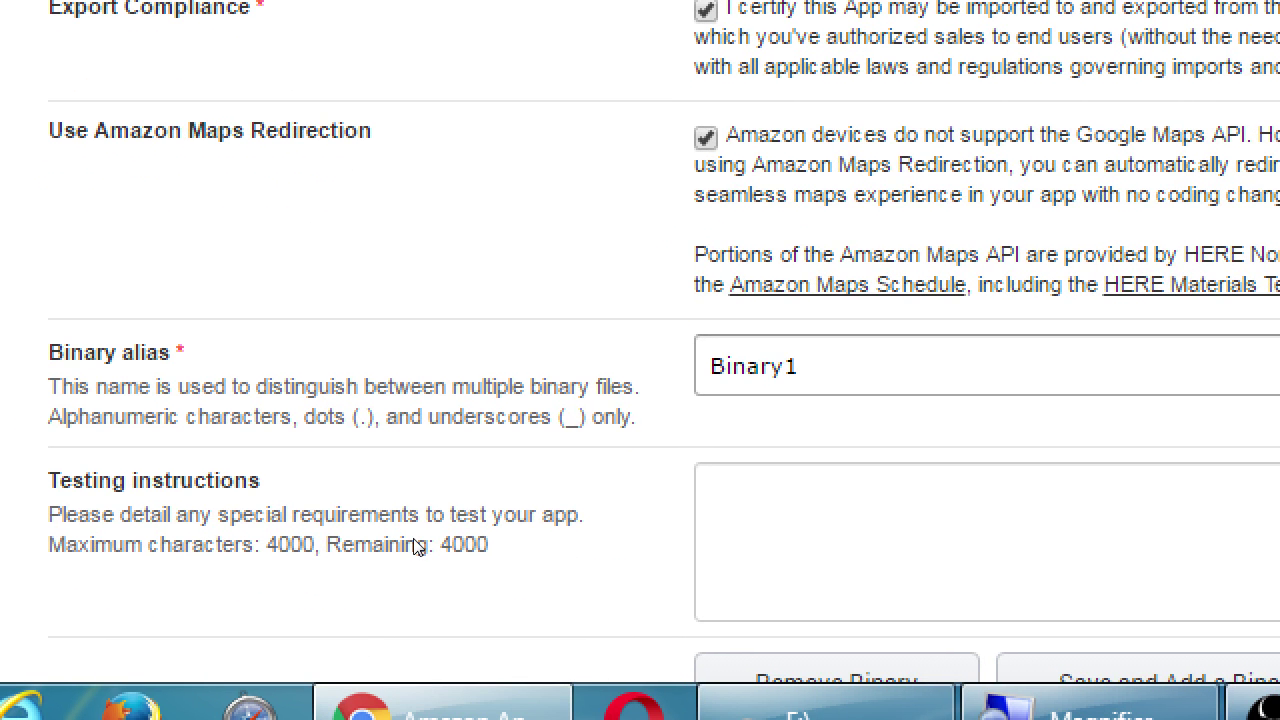
Replace the binary alias Binary1 with mysdce-1 and scroll down to Save.
key("Tab")
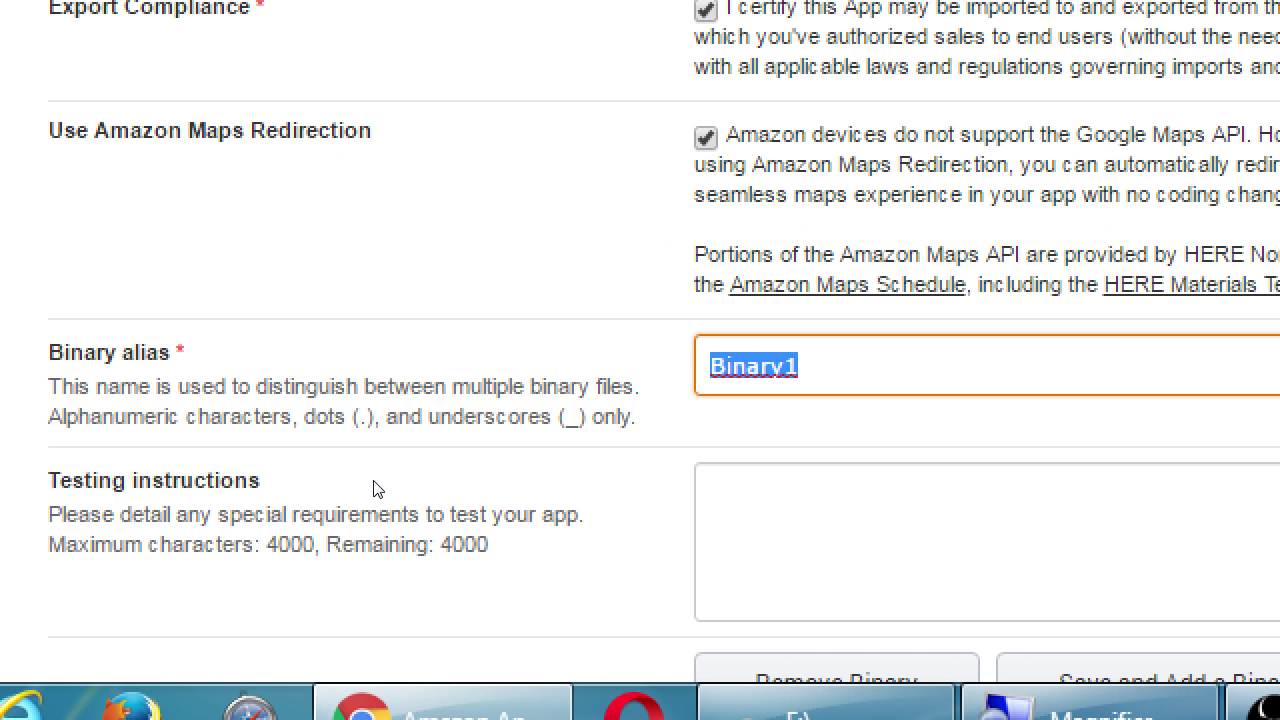
type("mysdce")
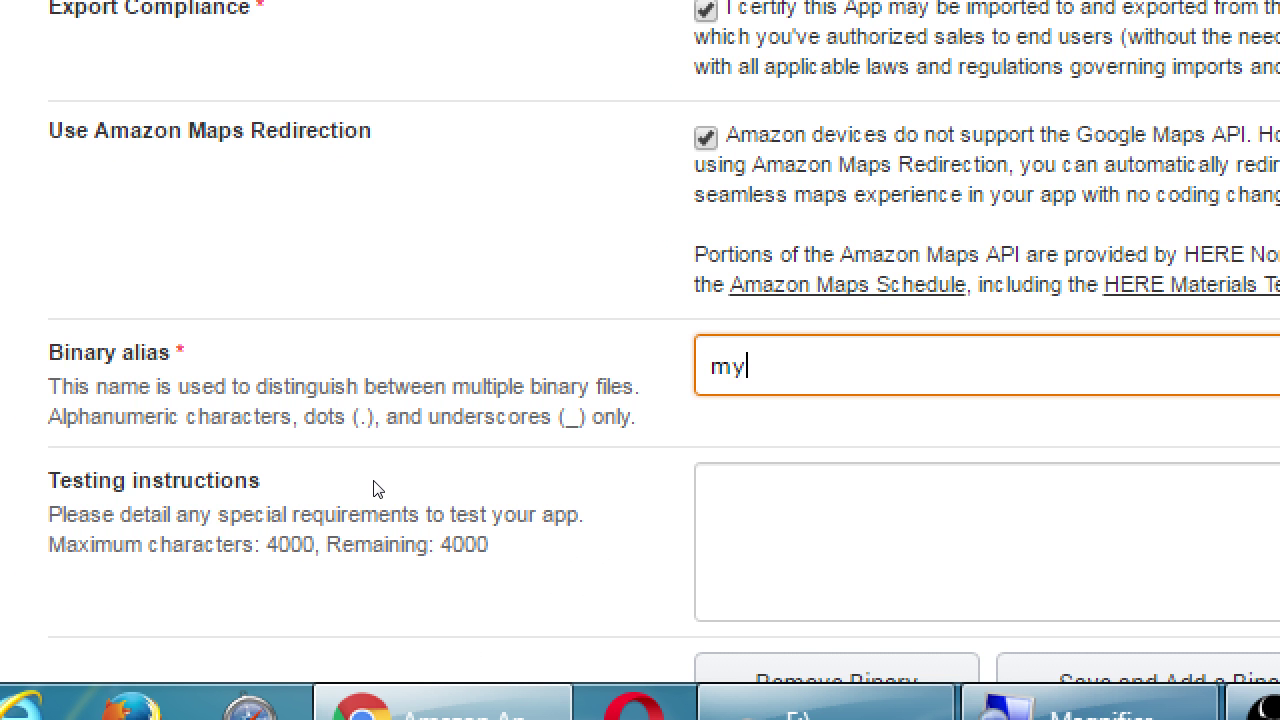
type("-1")
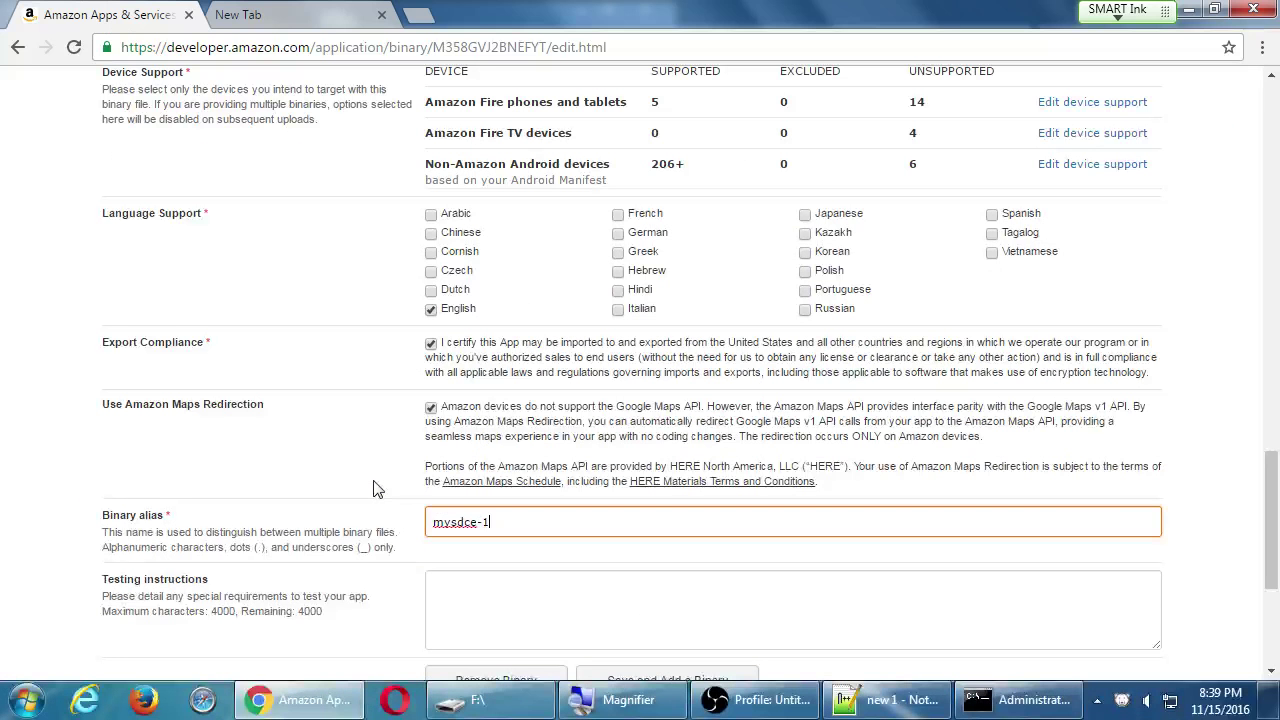
scroll(288, 500, "down", 2)
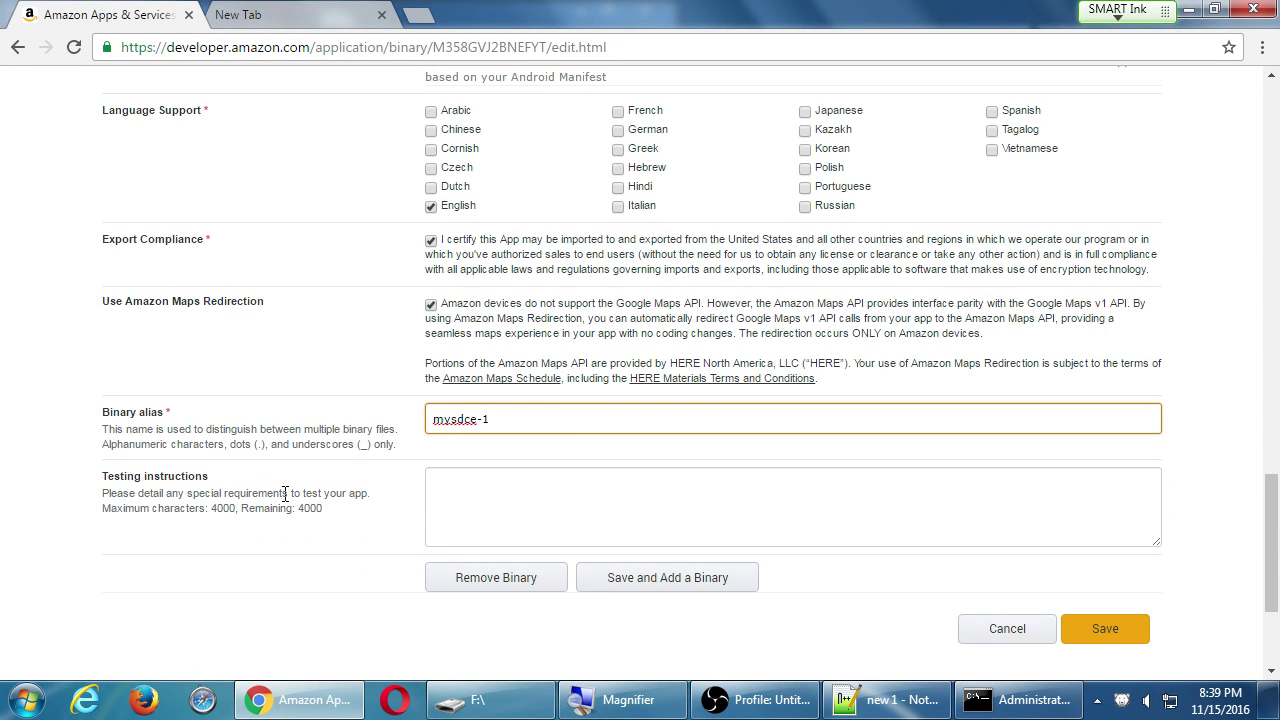
scroll(285, 495, "down", 1)
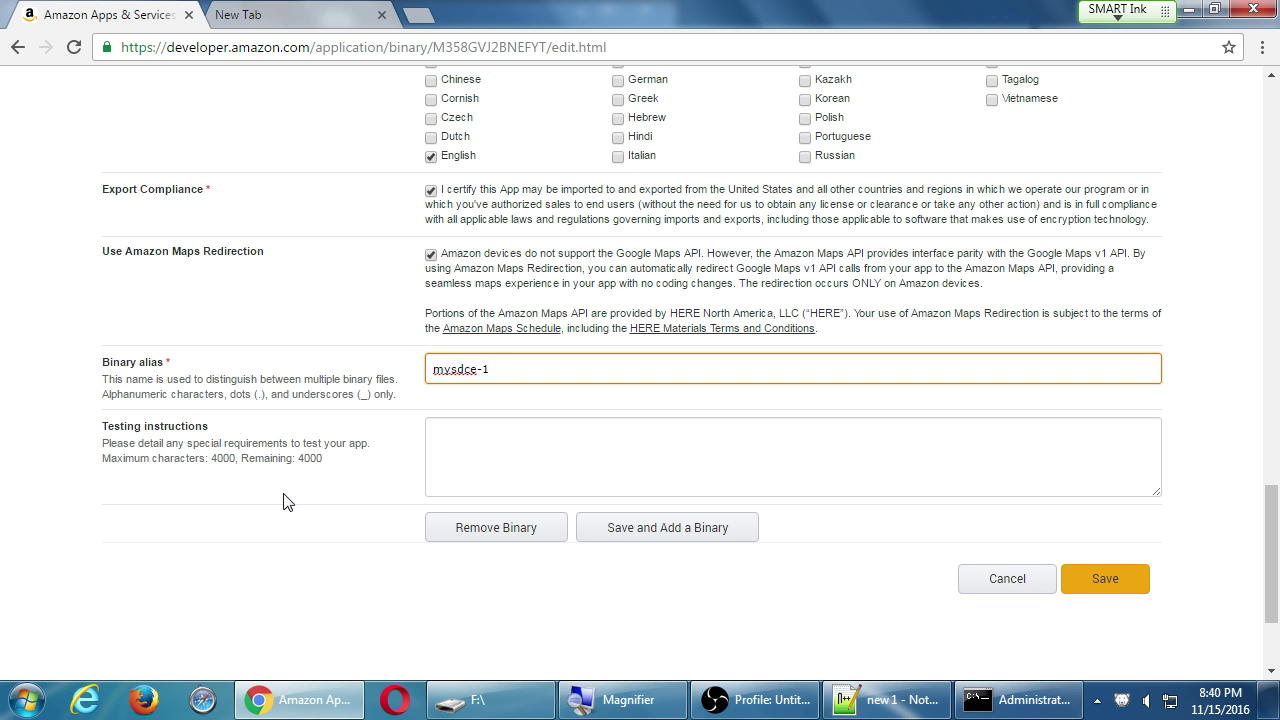
Save the binary and view the invalid-character error for alias mysdce-1 under Binary File(s).
left_click(1096, 578)
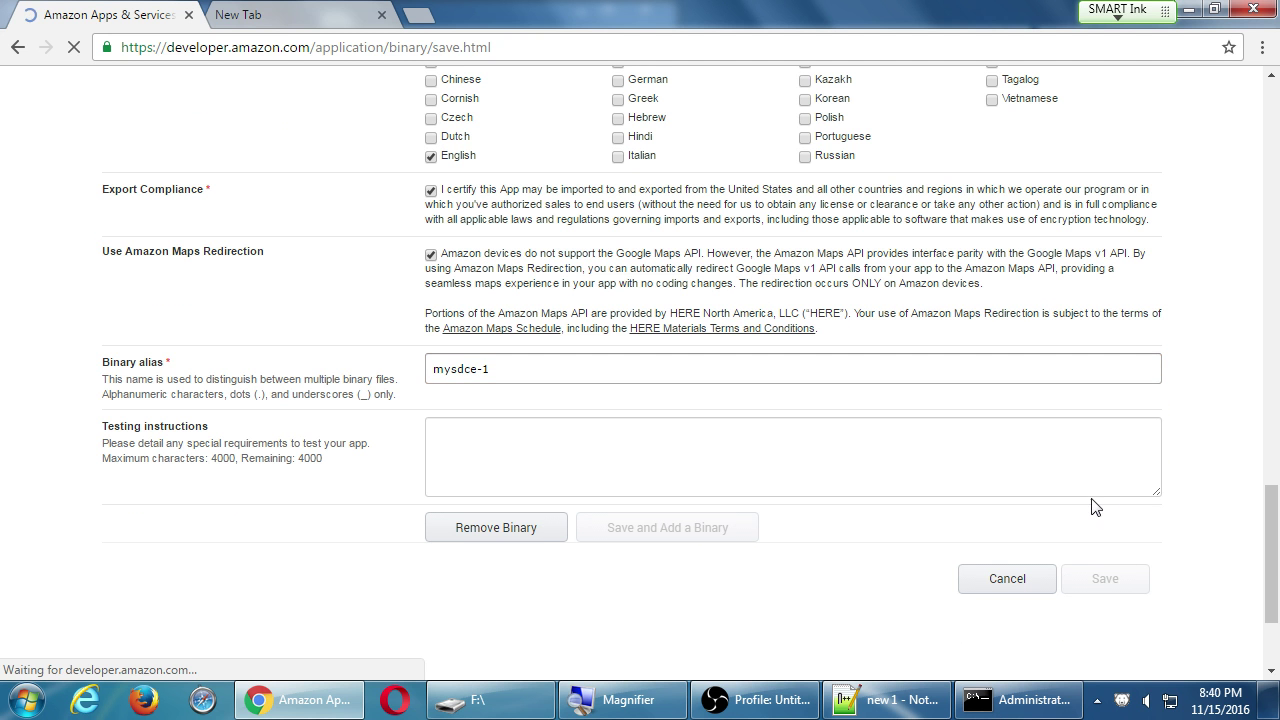
scroll(1096, 507, "down", 7)
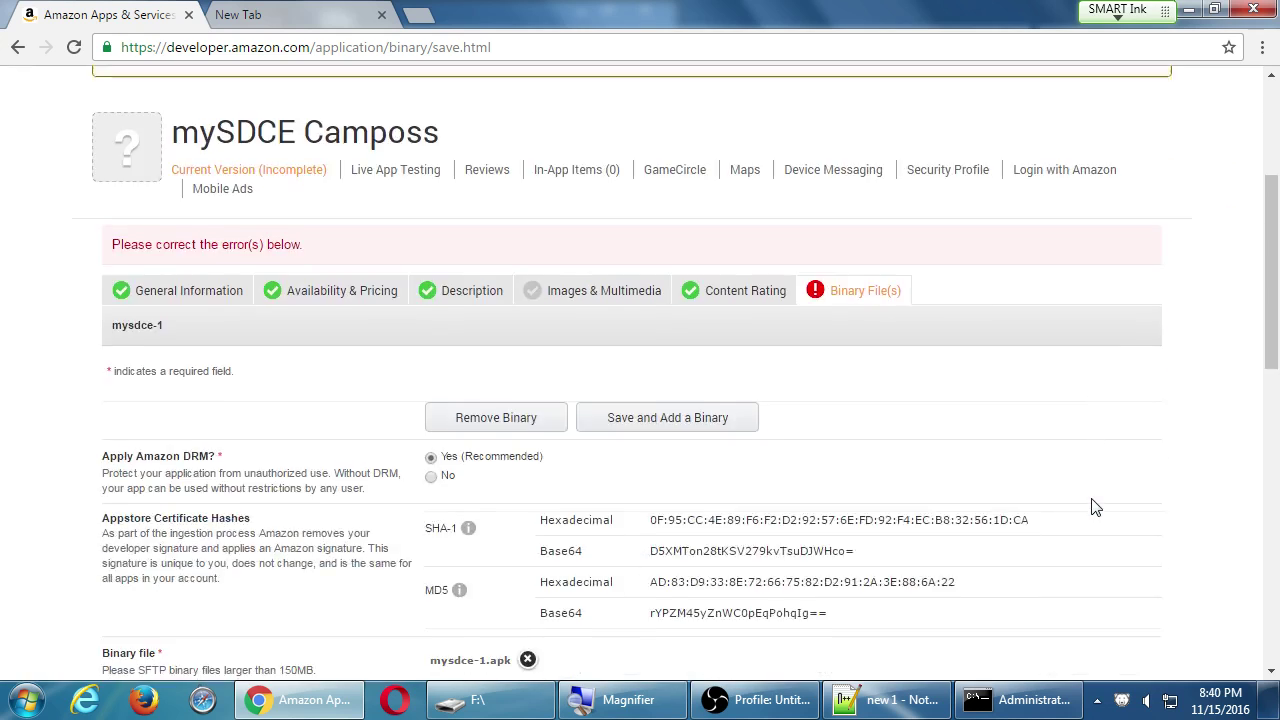
scroll(1096, 507, "down", 6)
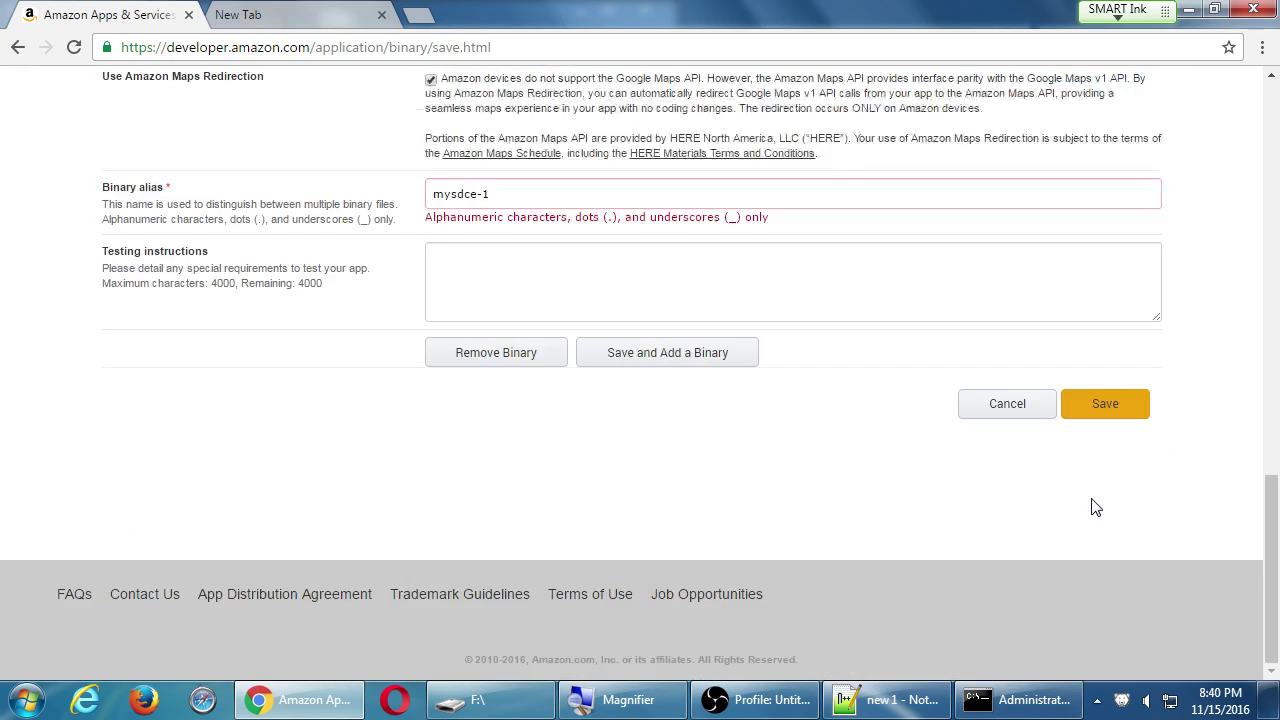
scroll(1096, 507, "up", 12)
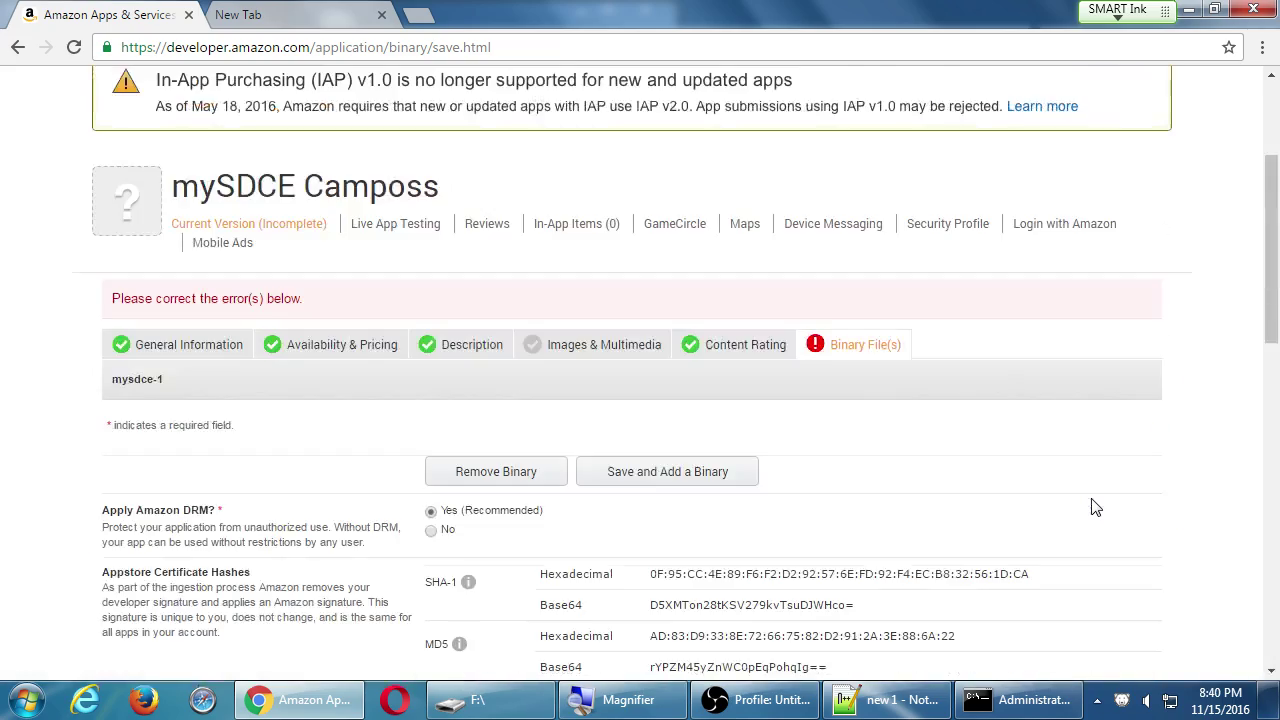
left_click(828, 350)
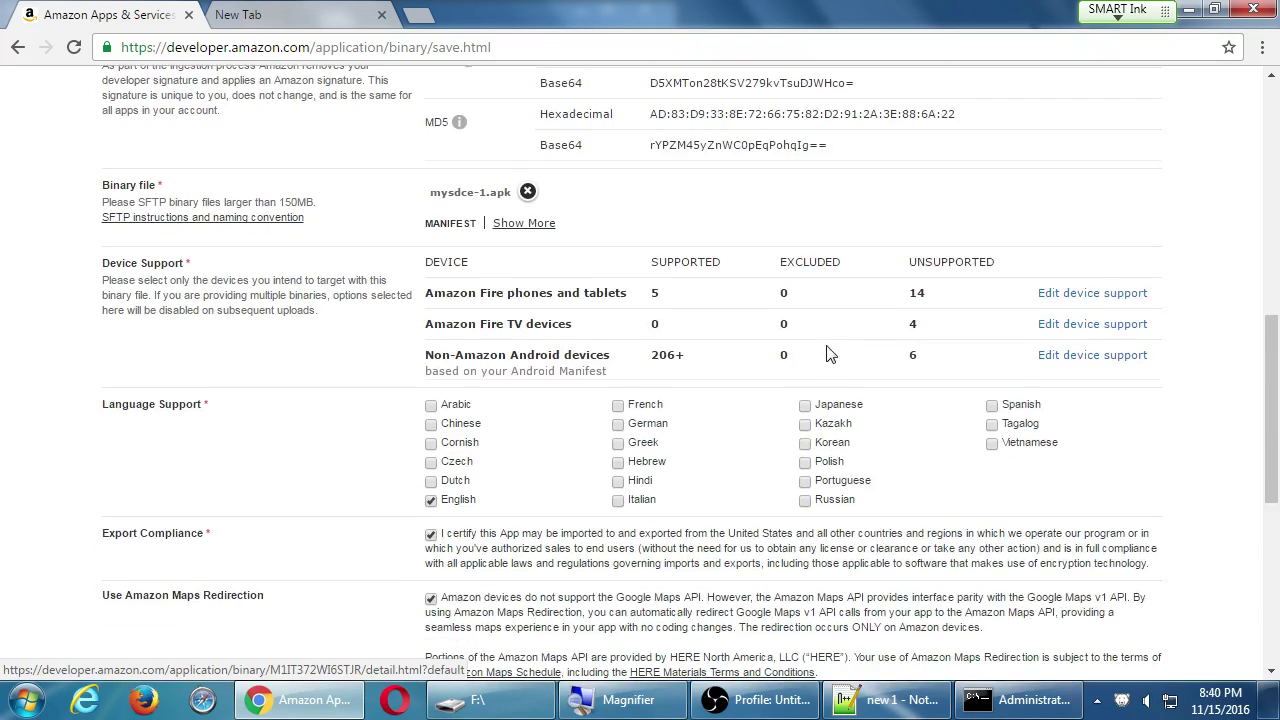
Remove the hyphen to make the alias mysdce1 and save the binary.
left_click(533, 326)
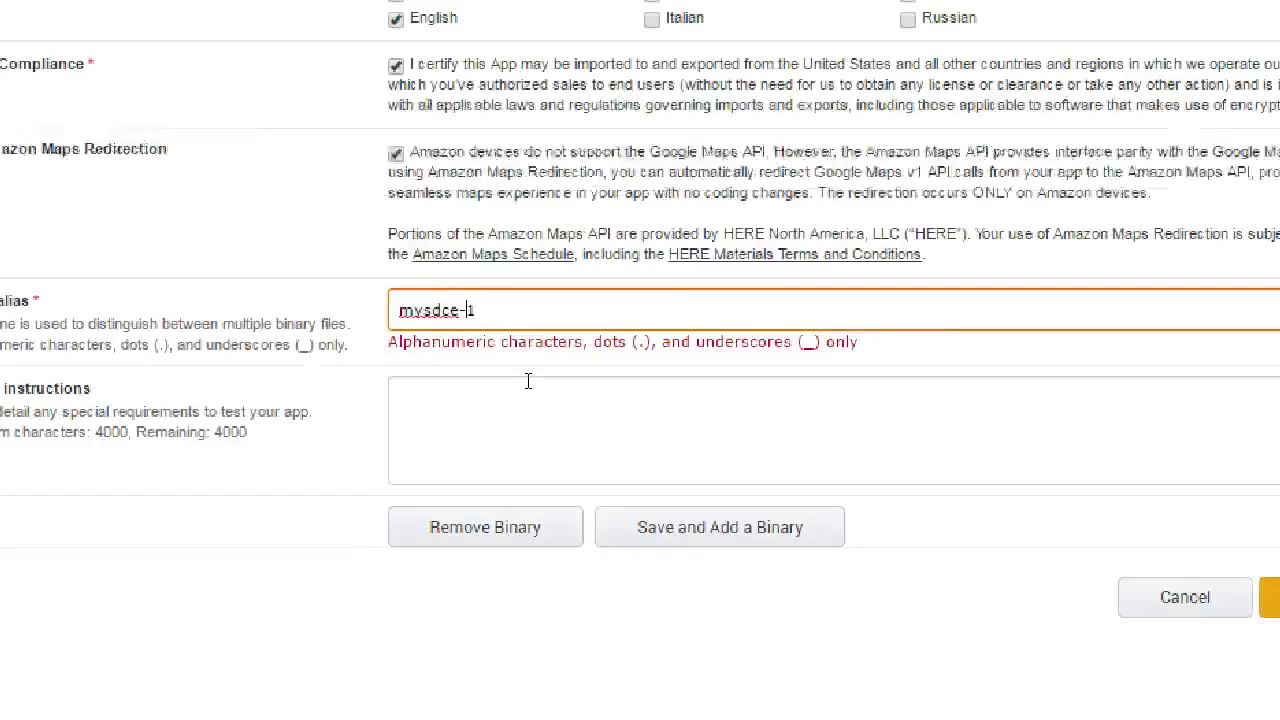
key("Left")
key("BackSpace")
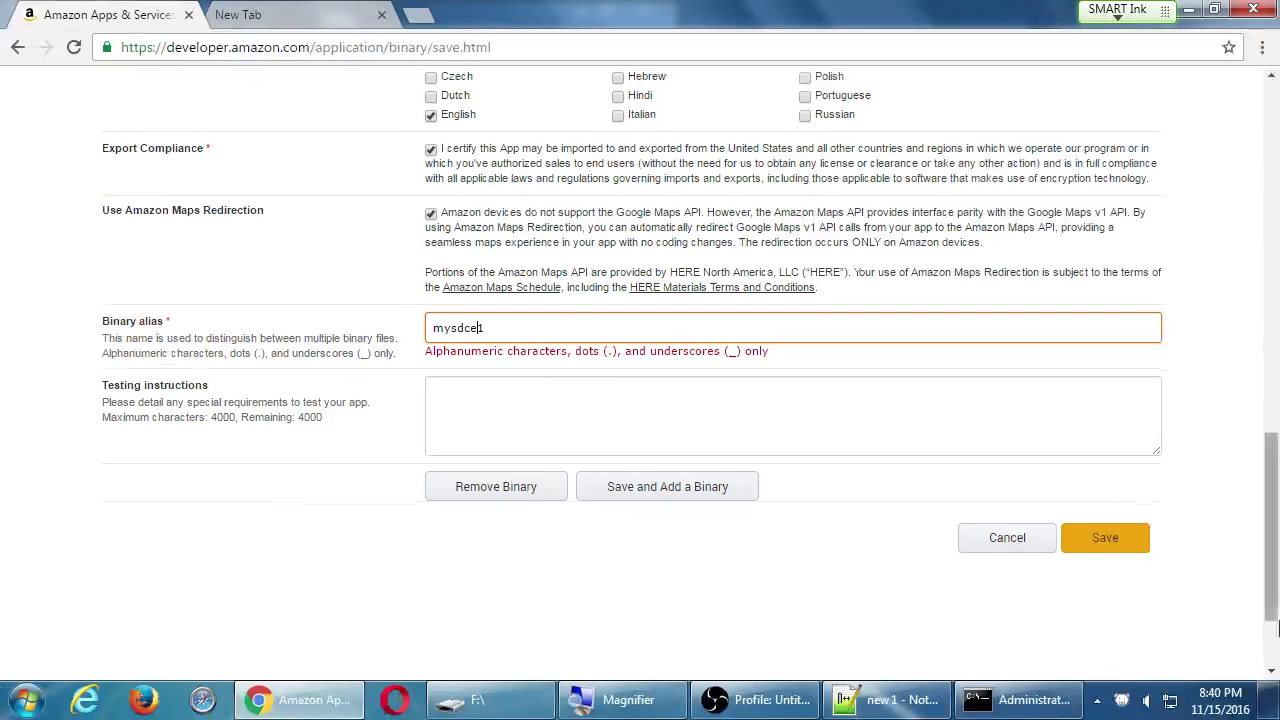
left_click(1104, 544)
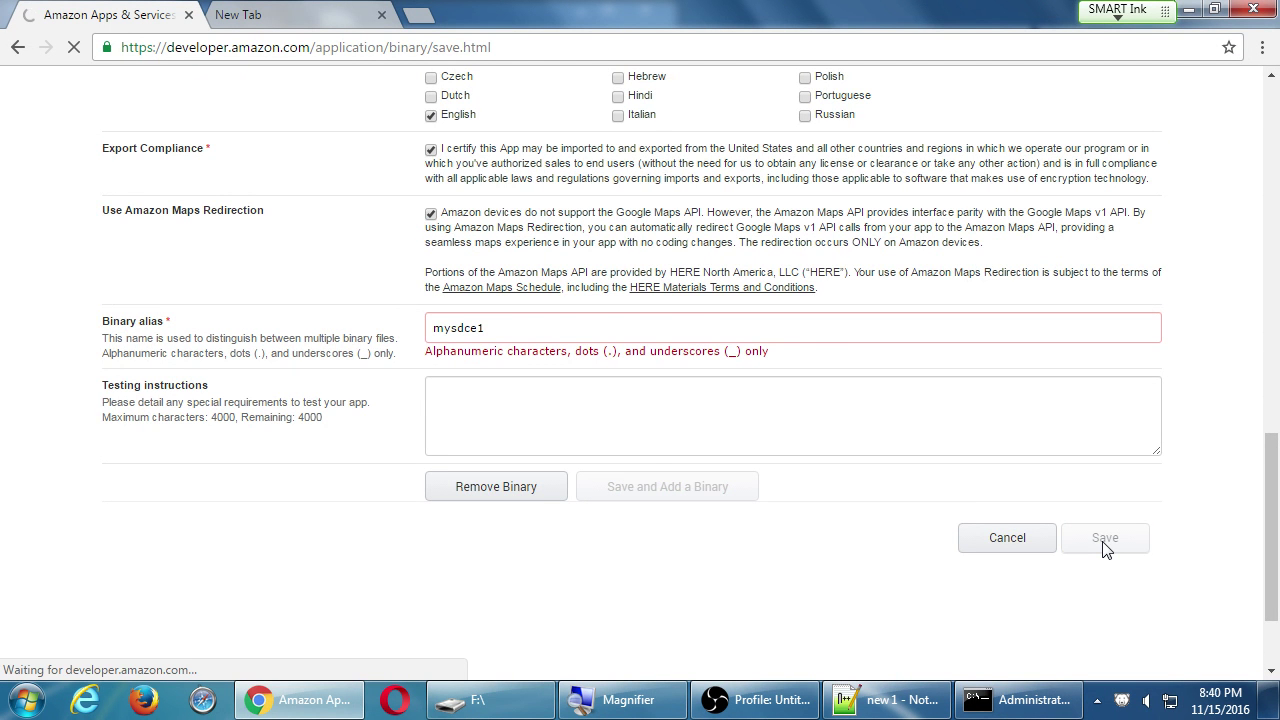
scroll(1060, 566, "down", 2)
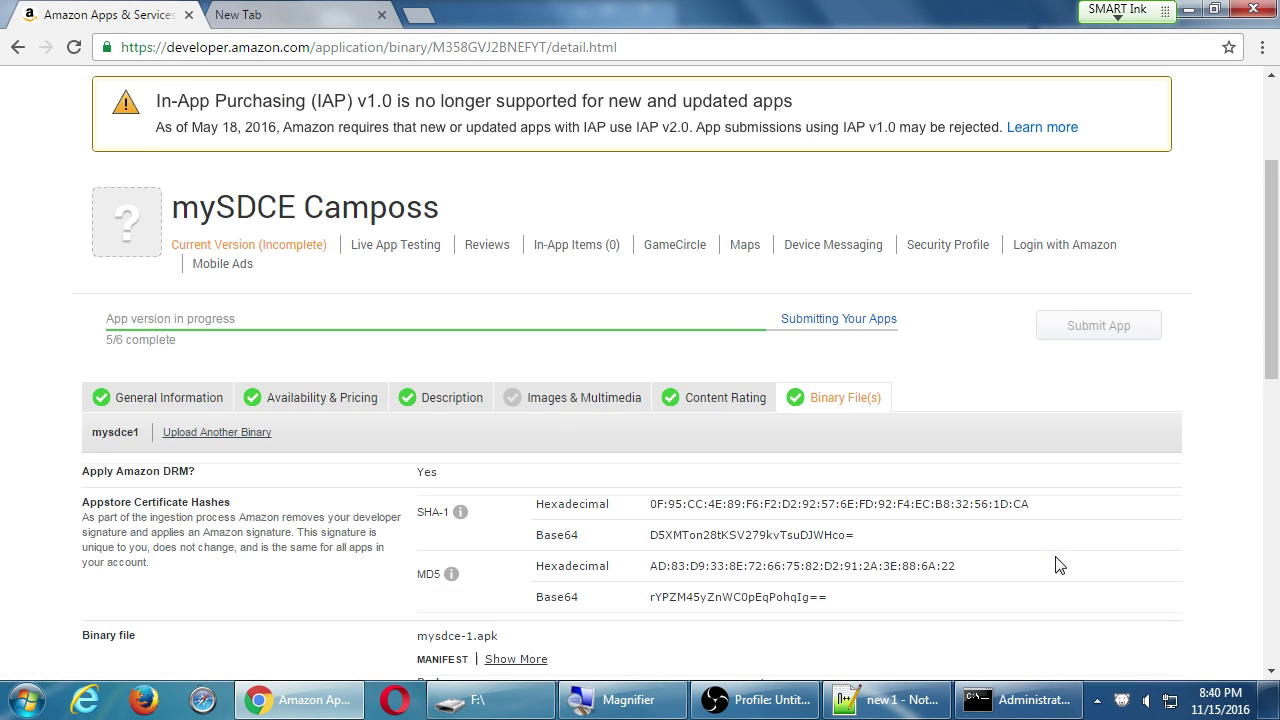
scroll(708, 494, "down", 2)
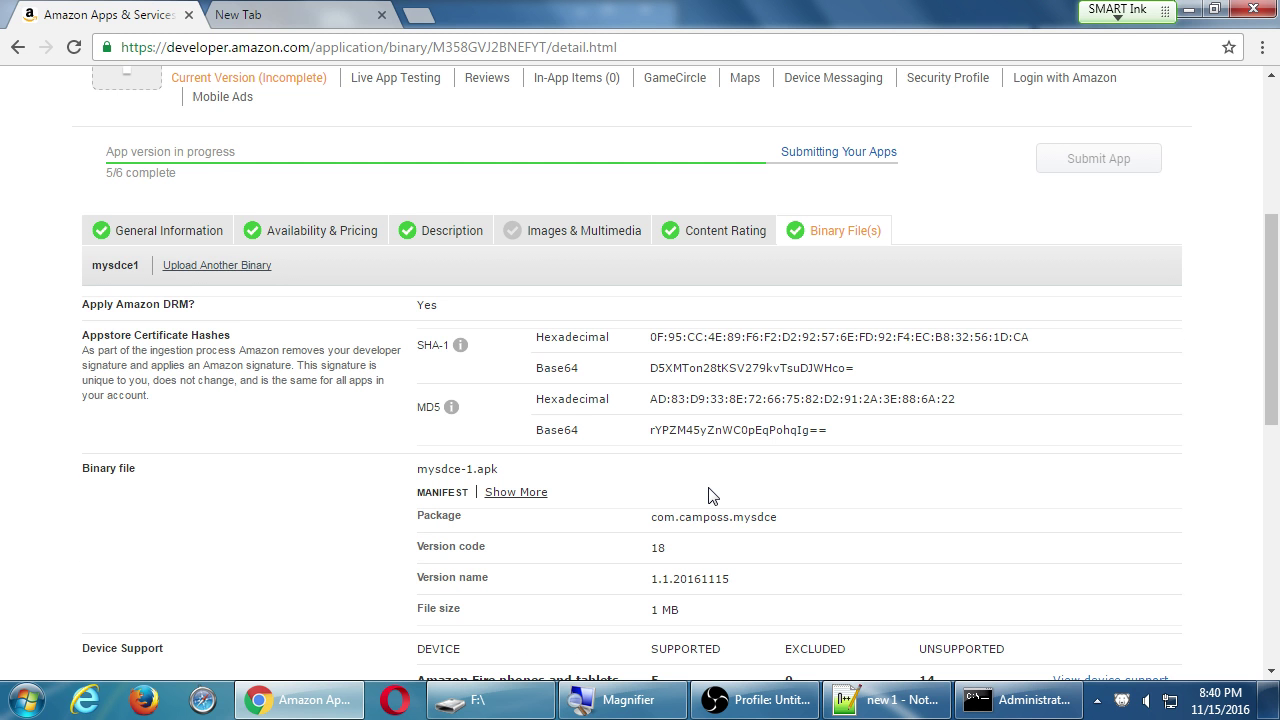
scroll(712, 497, "down", 2)
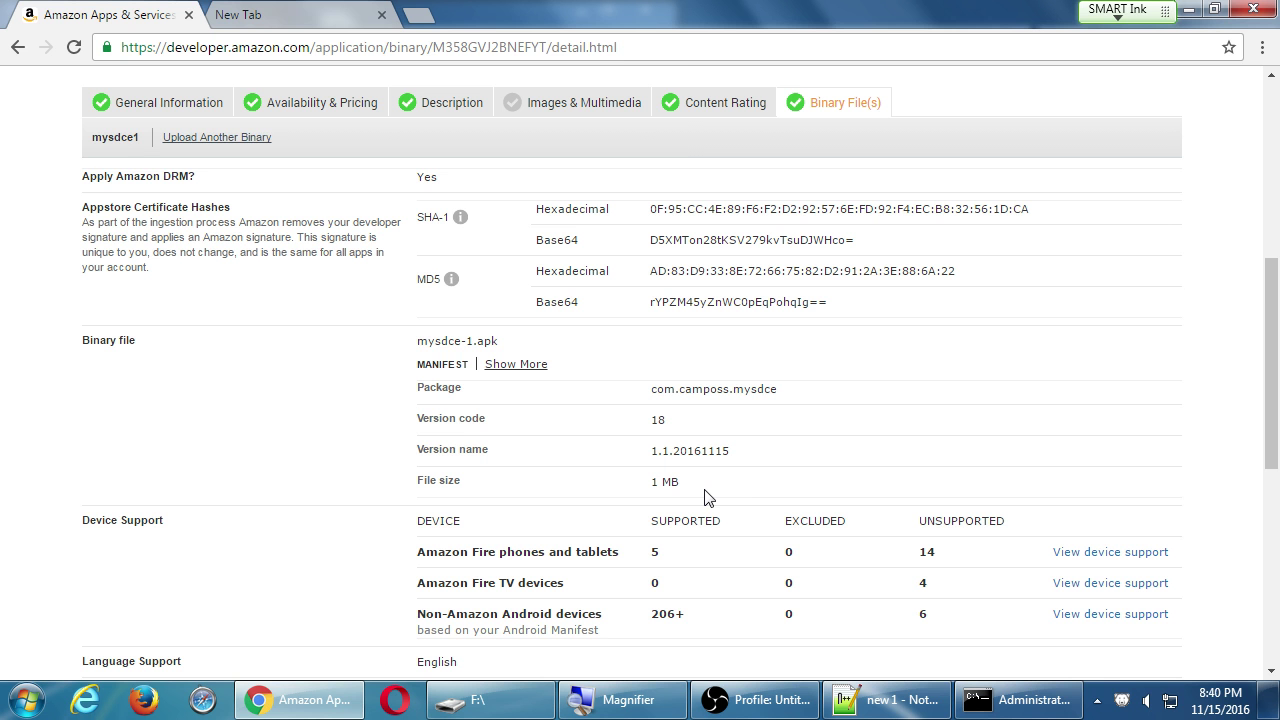
Bring Command Prompt forward, discard the unfinished macOS platform command, and enter taco plugins.
left_click(1015, 700)
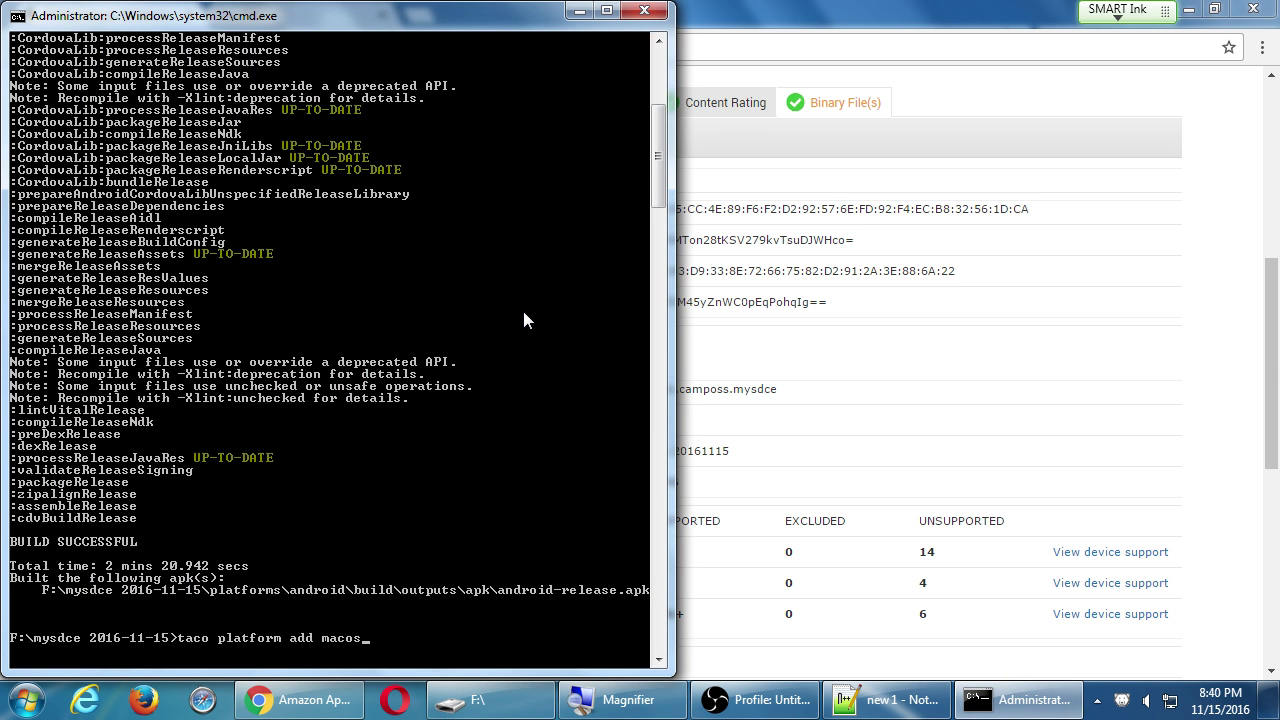
key("Escape")
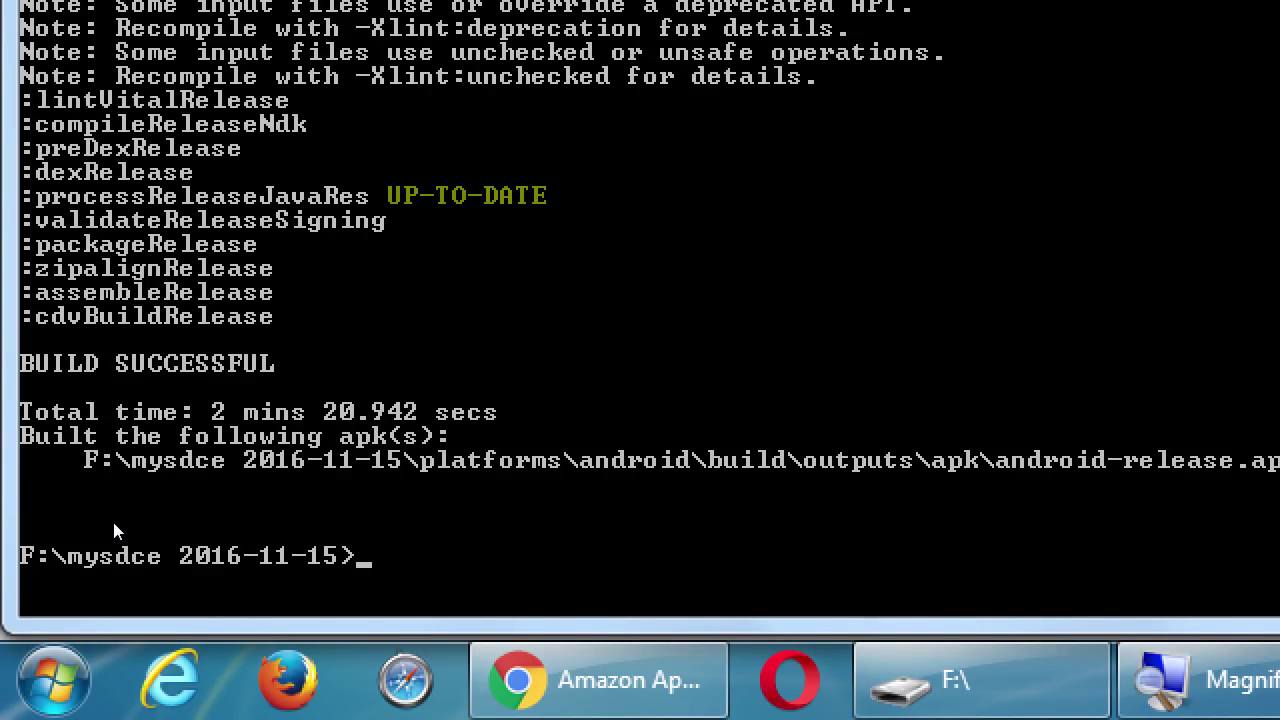
type("taco plugins")
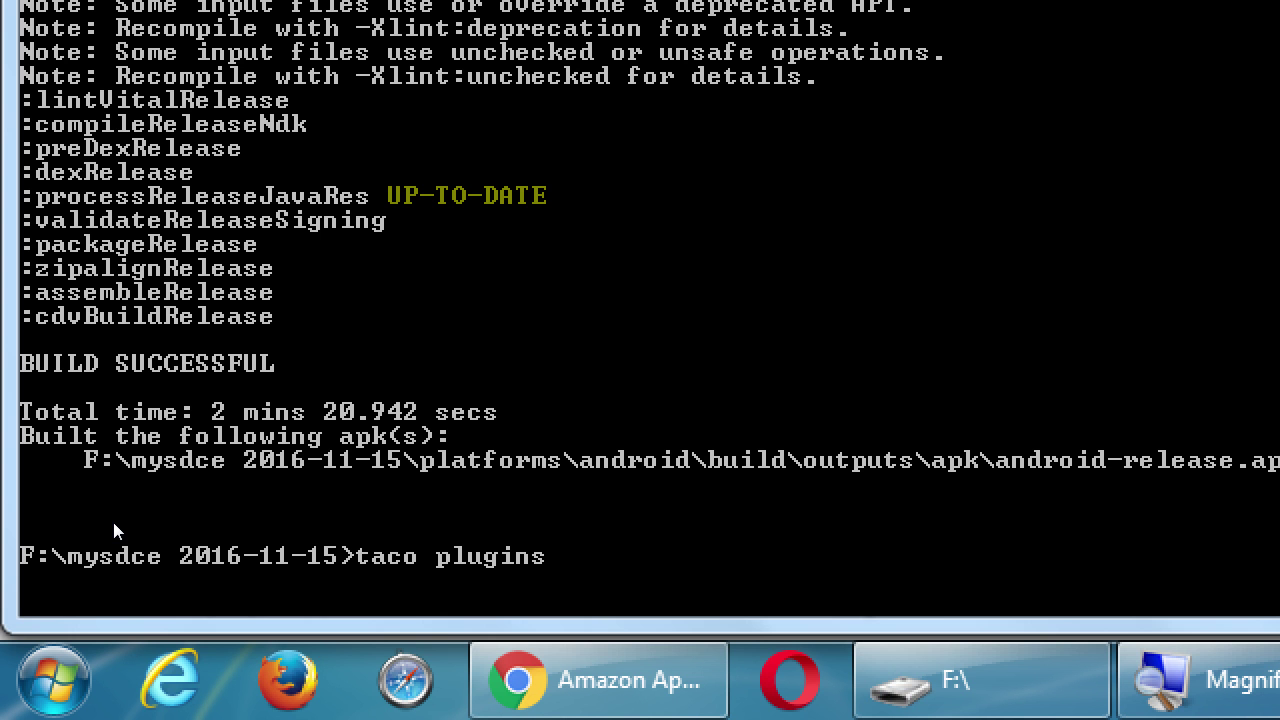
Run taco plugins to list the project's Cordova plugins, battery-status through whitelist.
key("Return")
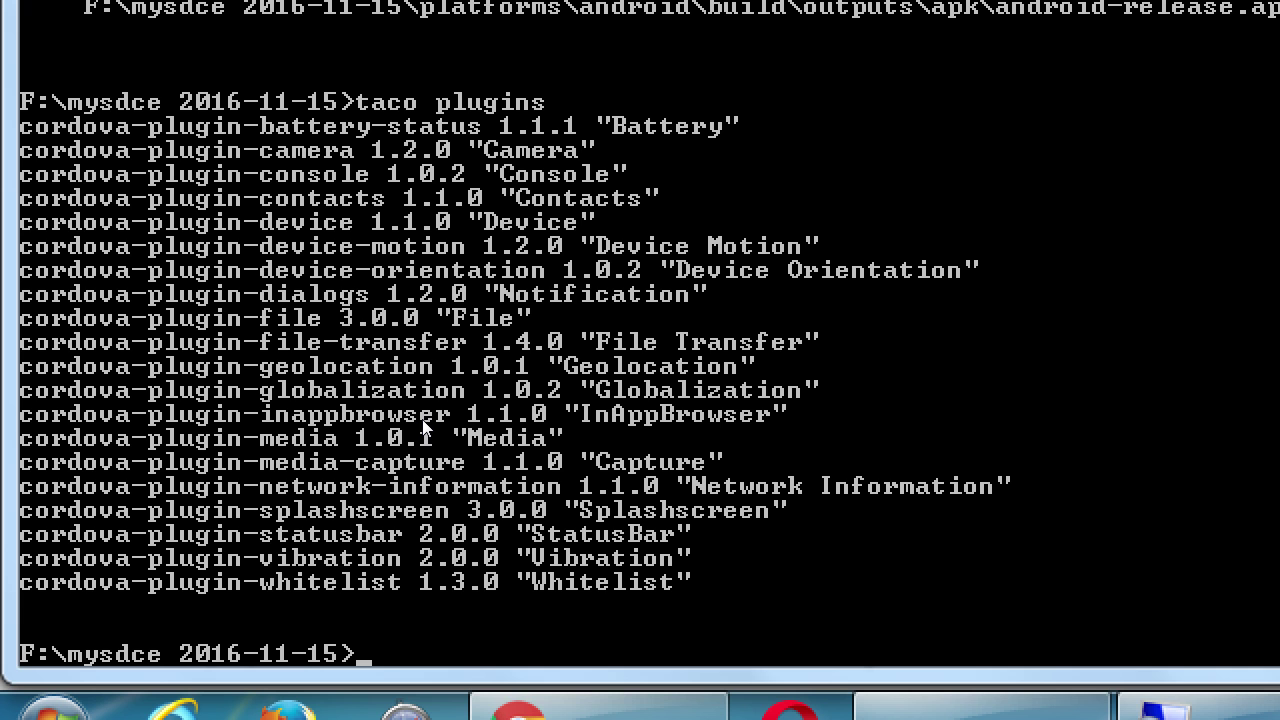
Run 'taco plugins remove cordova-plugin-battery-status' to remove the battery-status plugin.
type("taco plugin")
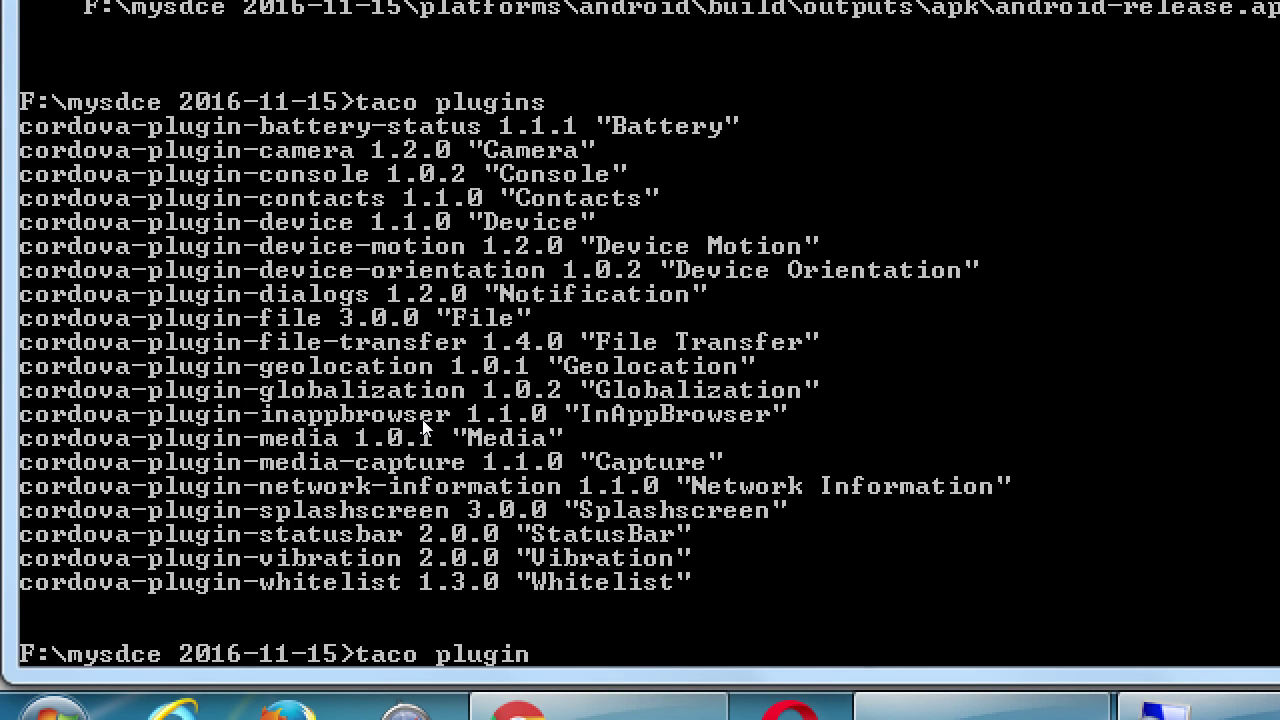
type("s")
type(" remove coredo")
key("BackSpace")
key("BackSpace")
key("BackSpace")
type("dova")
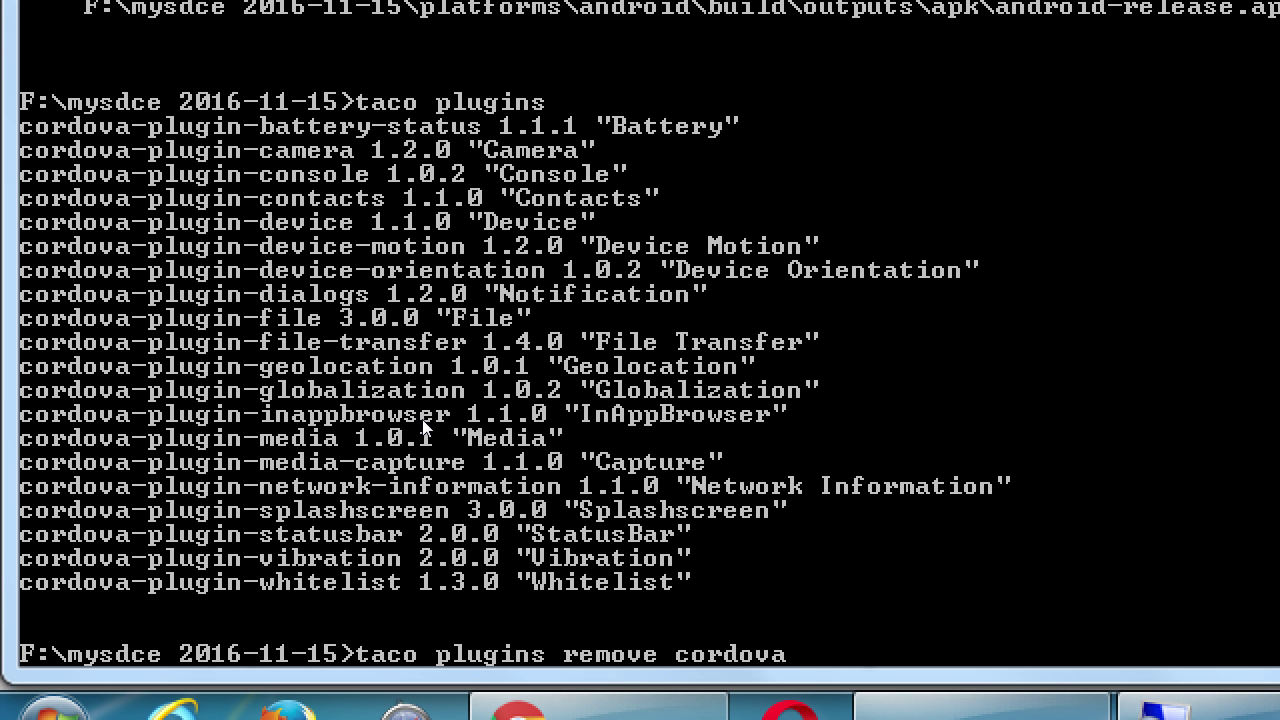
type("-plugin-battery")
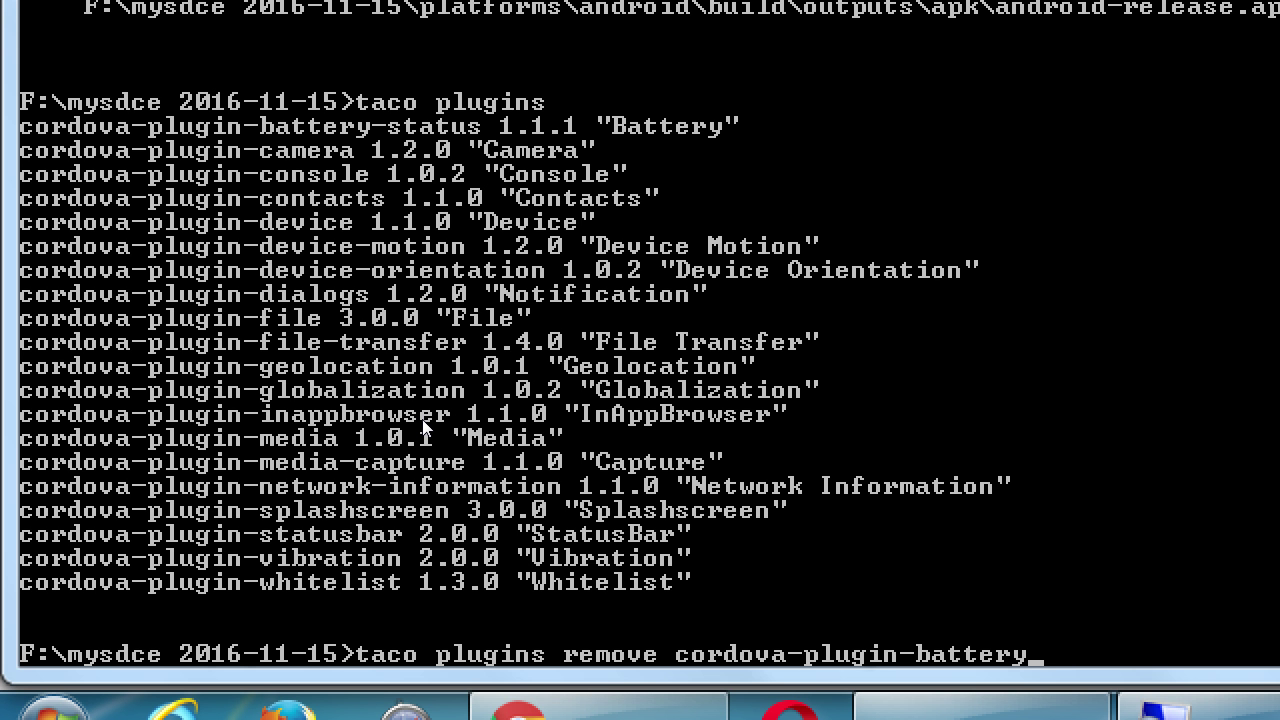
type("-status")
key("Return")
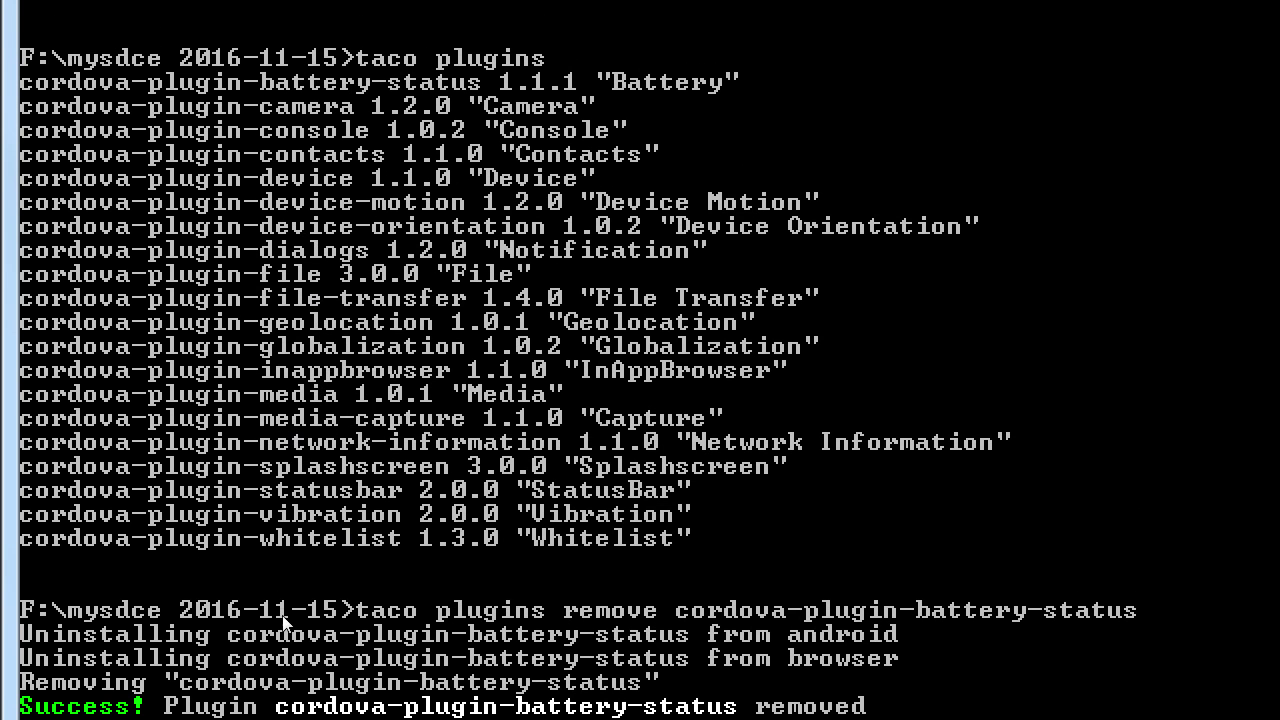
Recall the removal command and retarget it at camera, contacts, device and device-motion plugins.
key("Up")
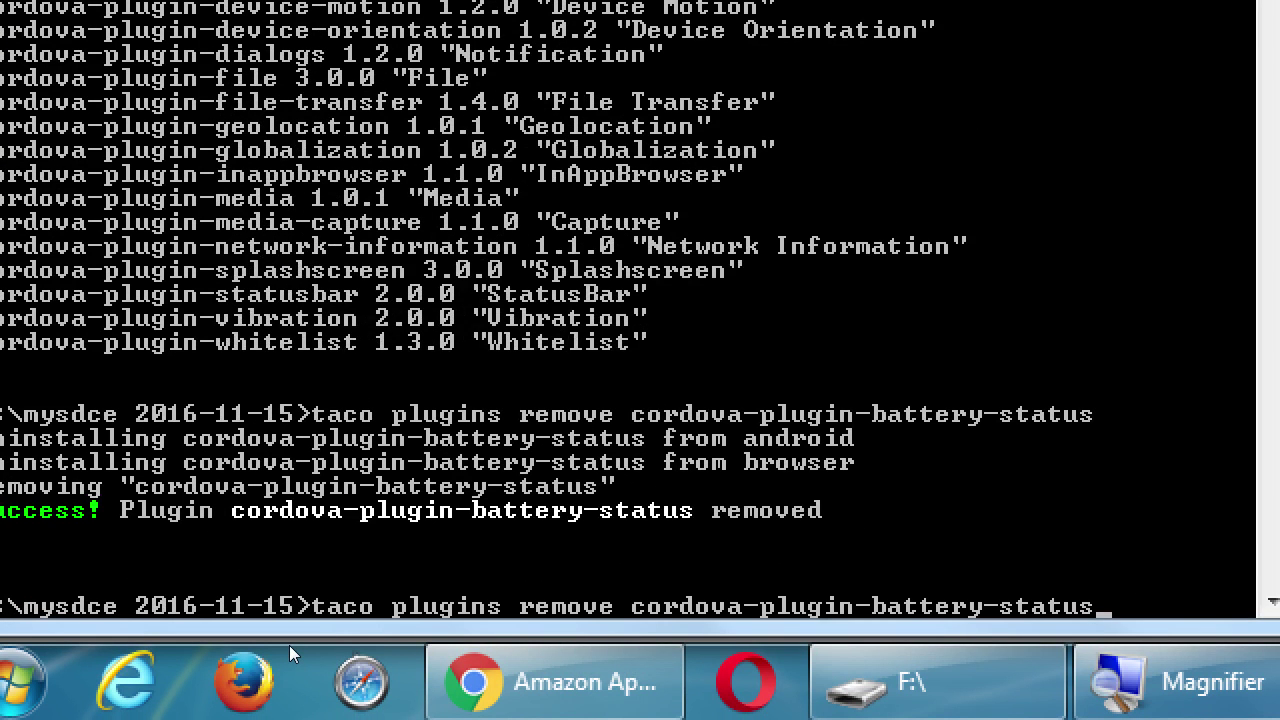
key("BackSpace")
key("BackSpace")
key("BackSpace")
key("BackSpace")
key("BackSpace")
key("BackSpace")
key("BackSpace")
key("BackSpace")
key("BackSpace")
key("BackSpace")
key("BackSpace")
key("BackSpace")
key("BackSpace")
key("BackSpace")
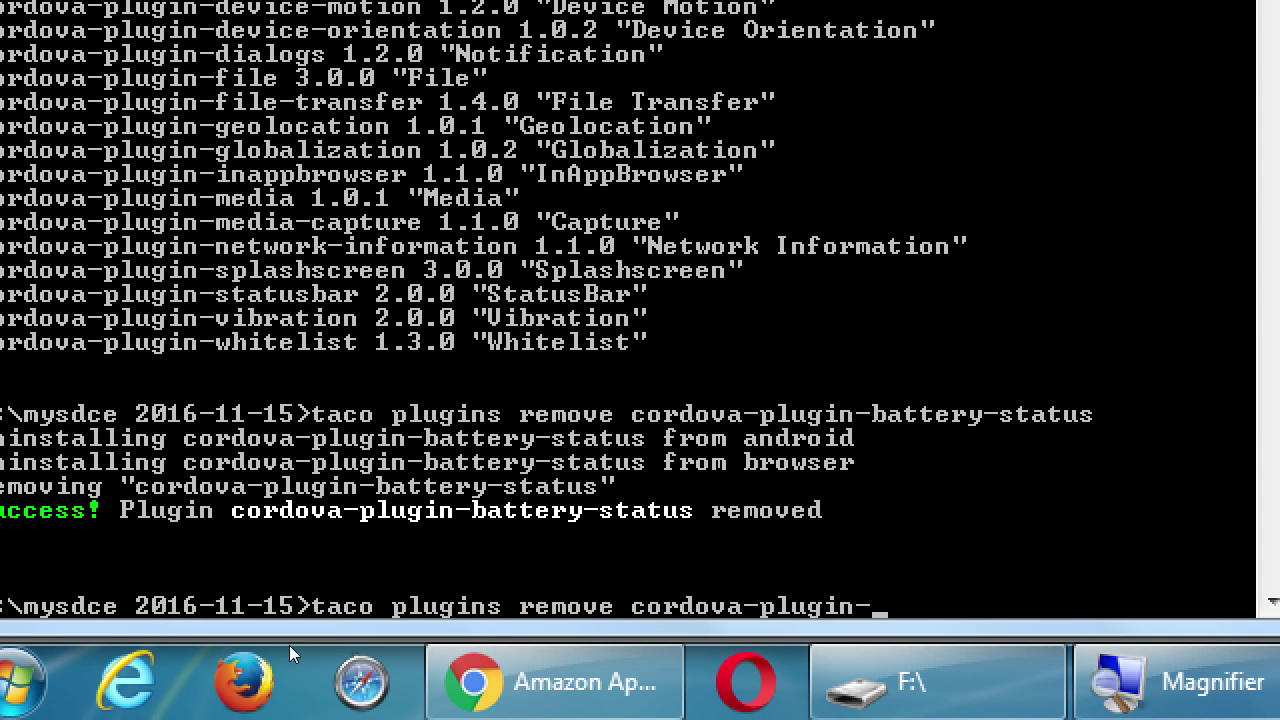
type("camera cordova-plugin-")
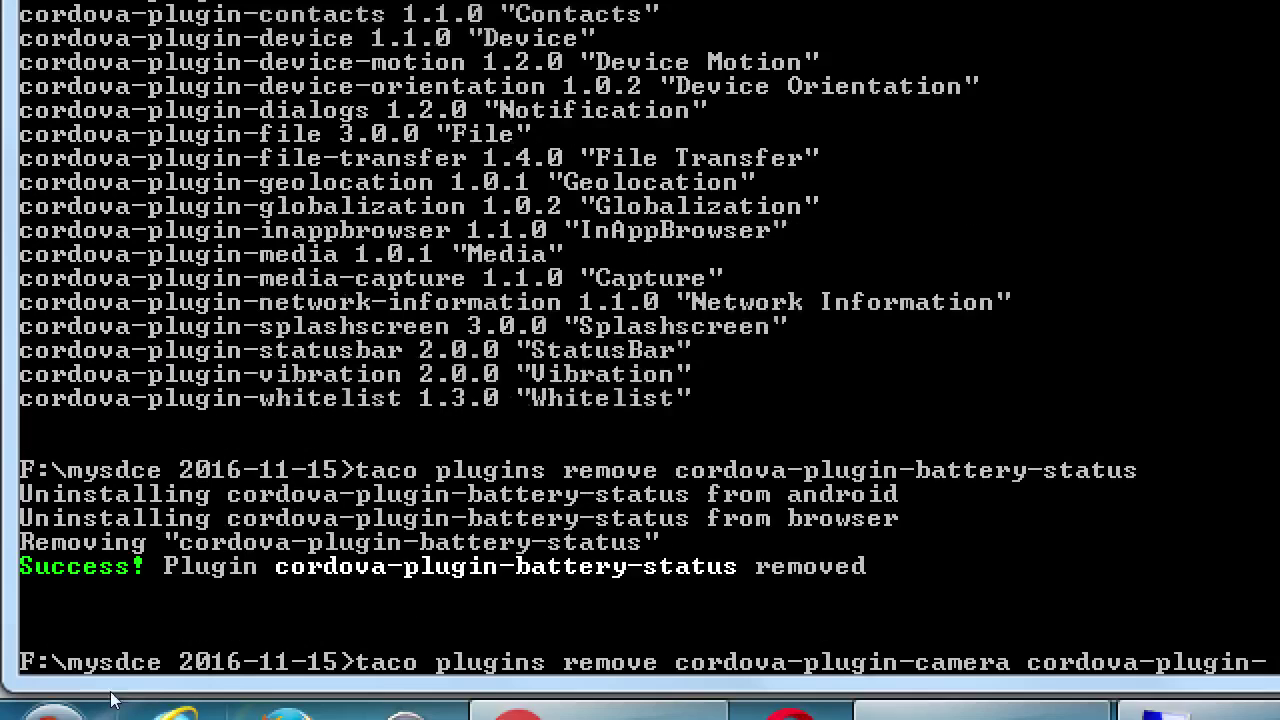
type("cordova-plugin-cntact")
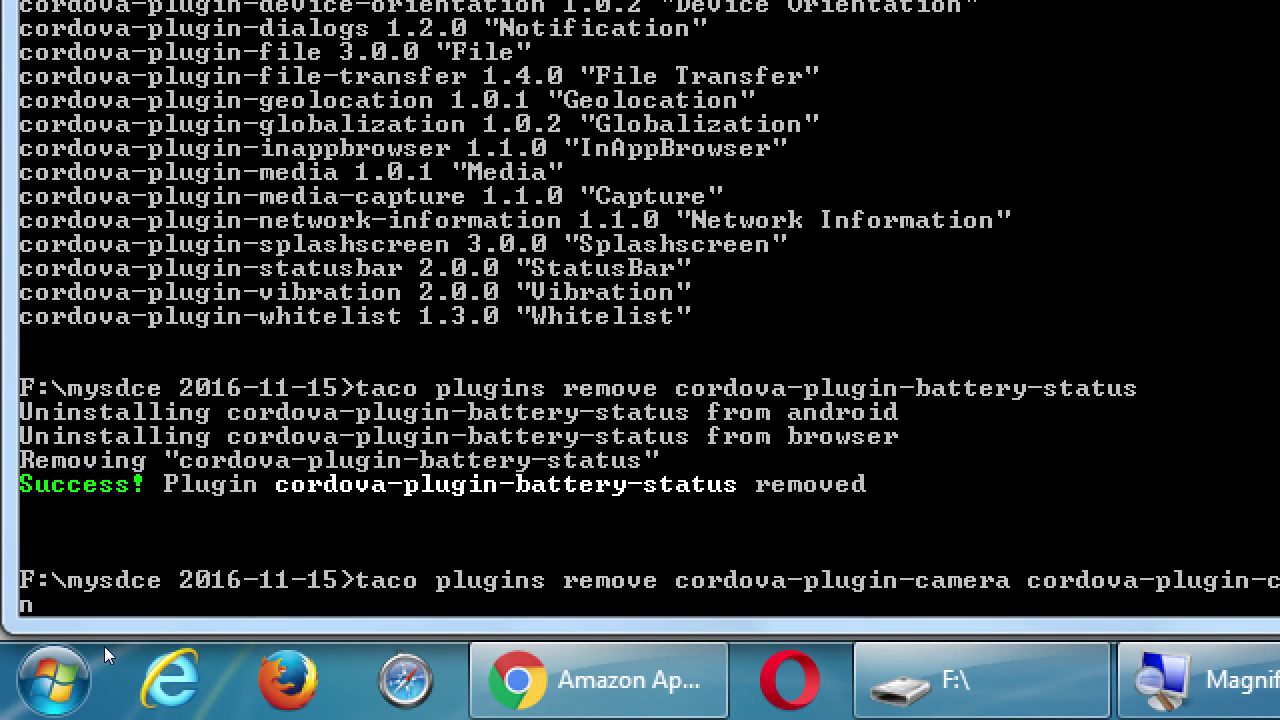
type("s")
type(" cordova-plug")
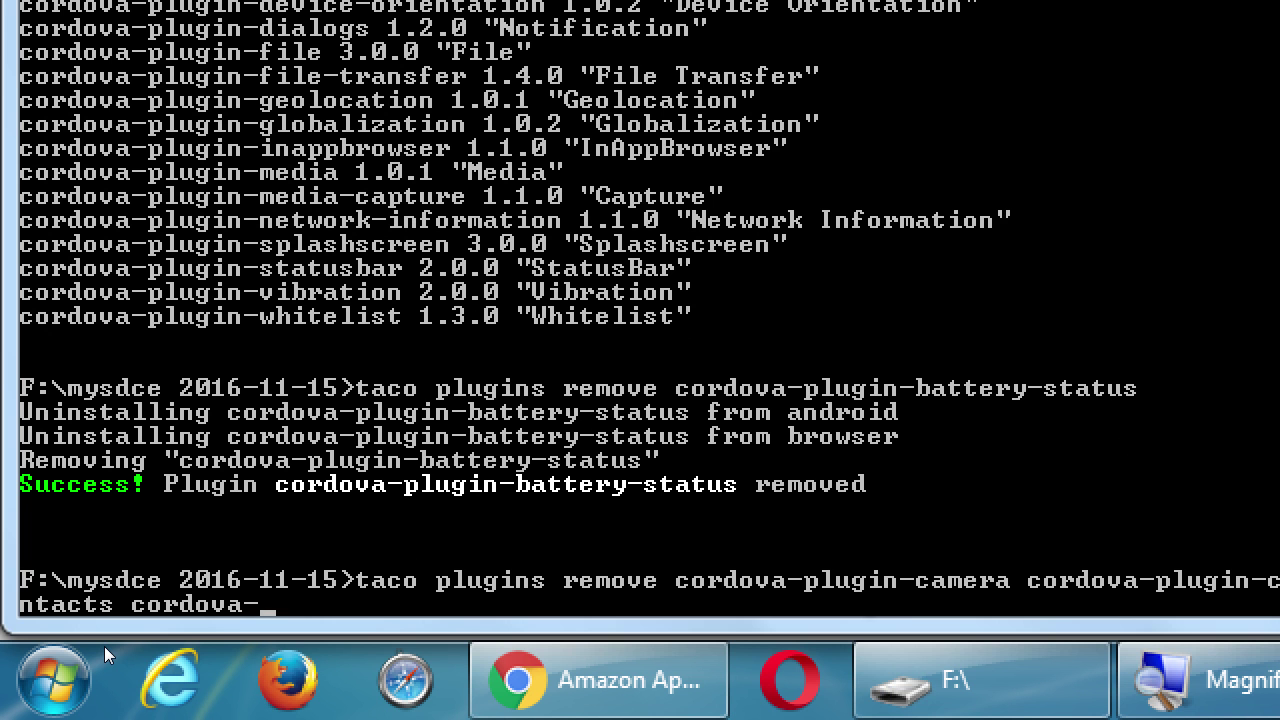
type("in-")
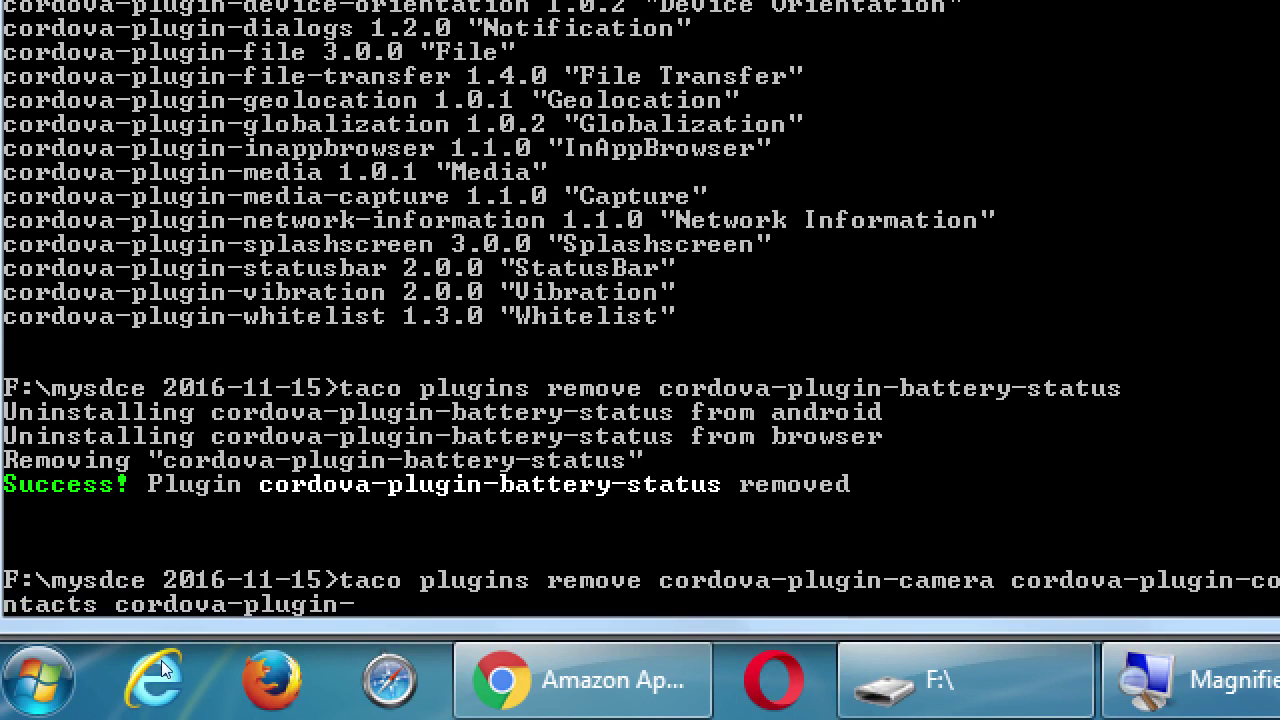
type("device cord")
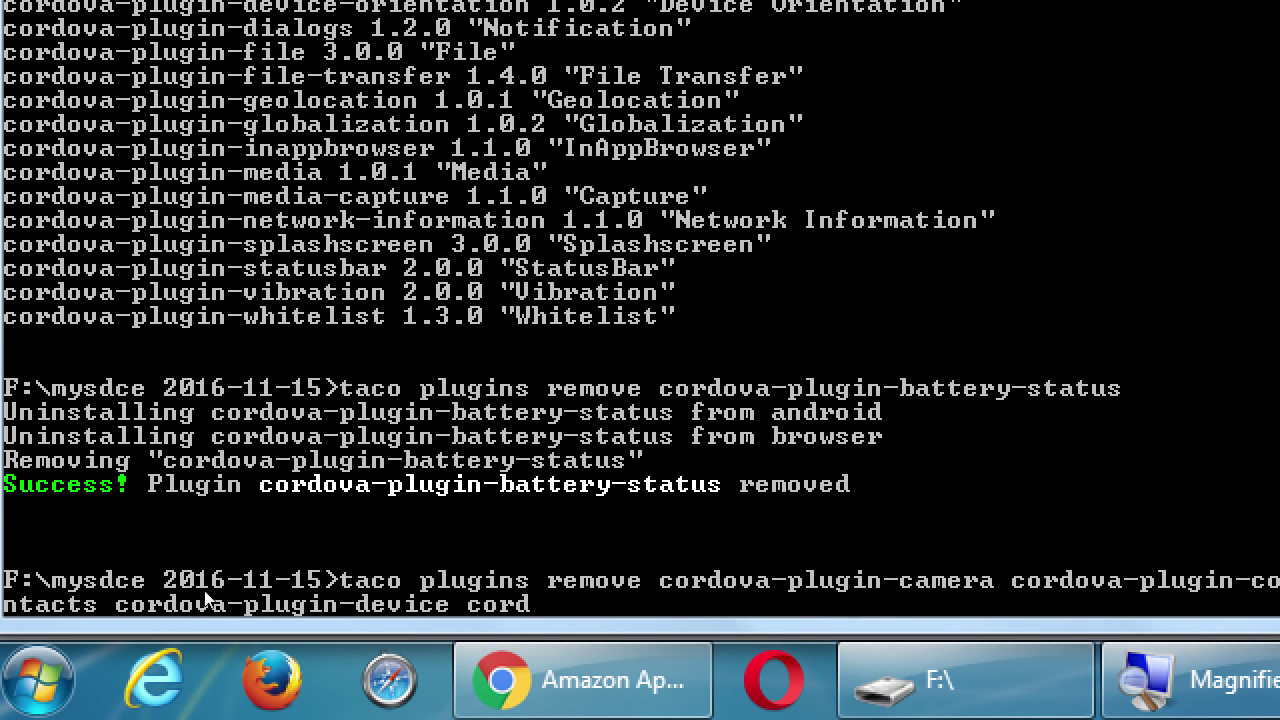
type("ova-plugin-devi")
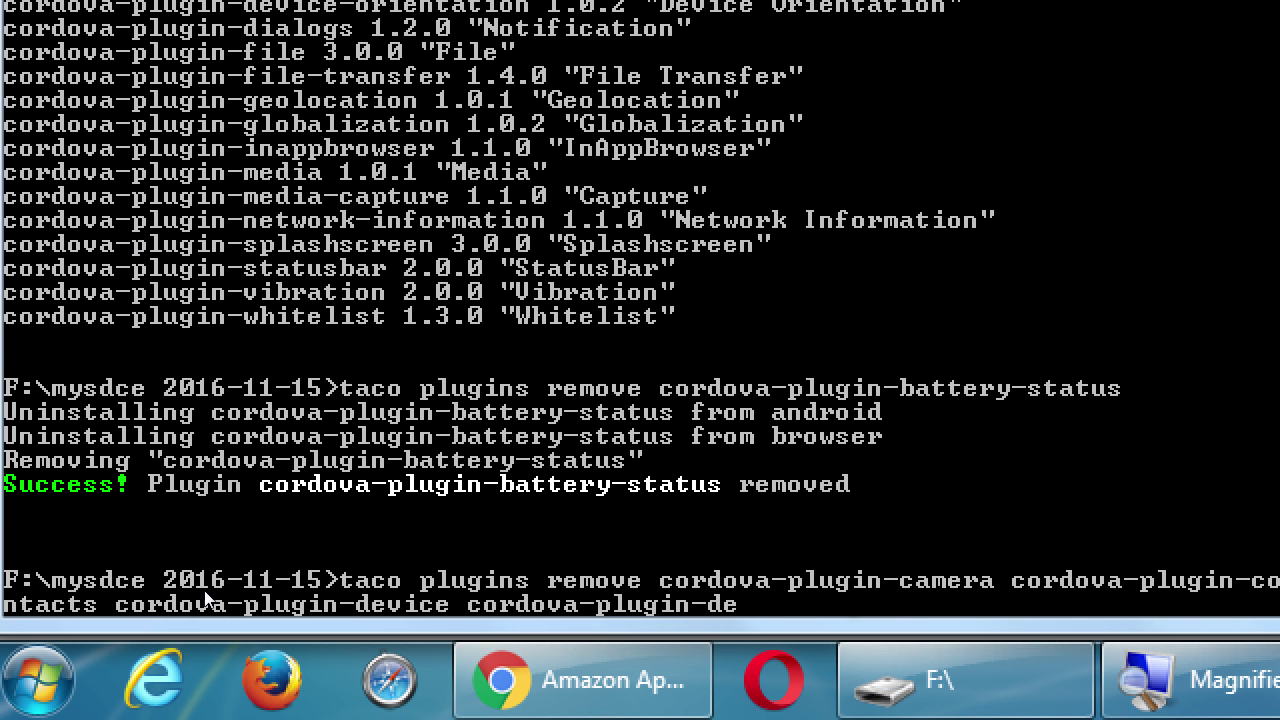
type("ce-motion")
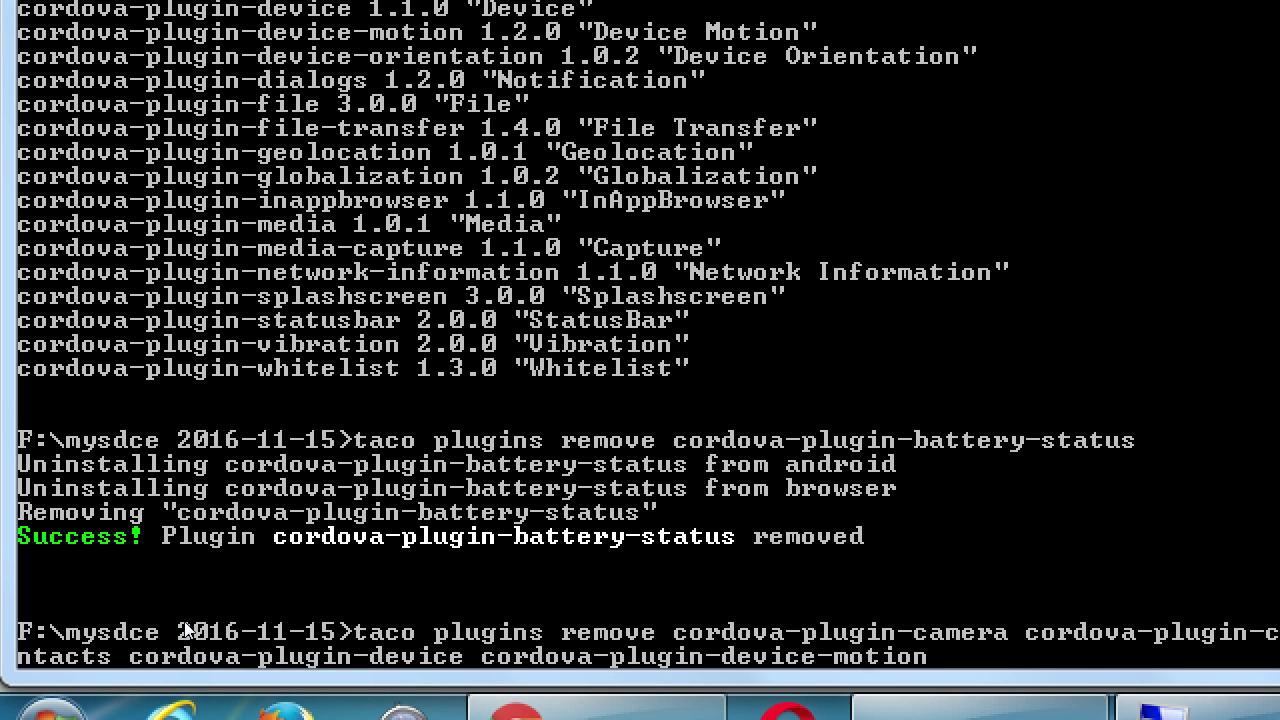
Change cordova-plugin-device to cordova-plugin-device-orientation in the pending removal command.
key("BackSpace")
key("BackSpace")
key("BackSpace")
key("BackSpace")
key("BackSpace")
key("BackSpace")
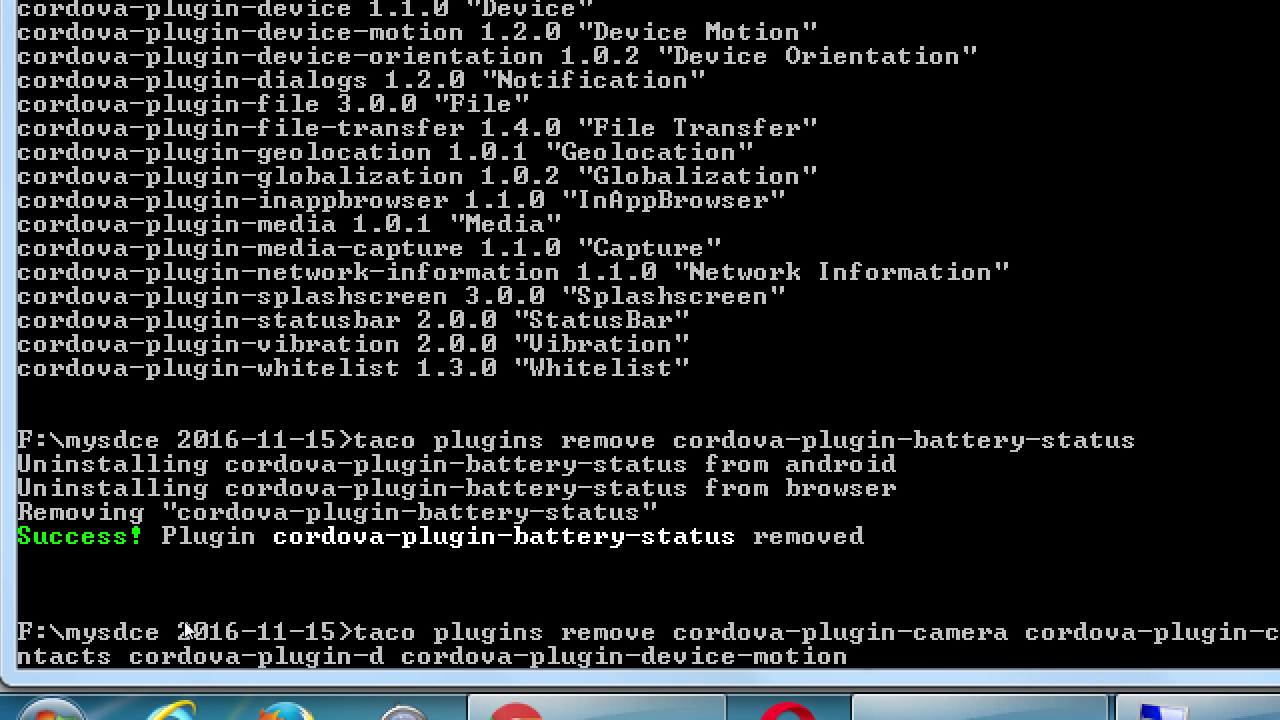
type("orientati")
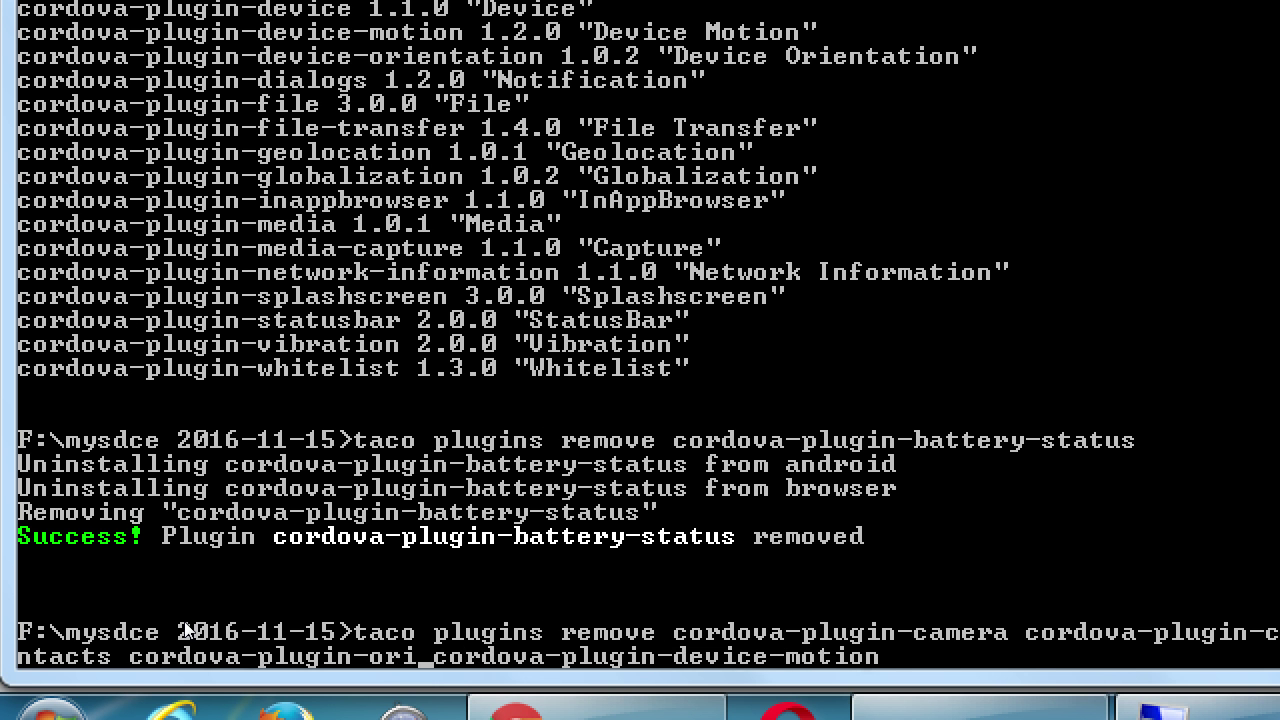
type("on")
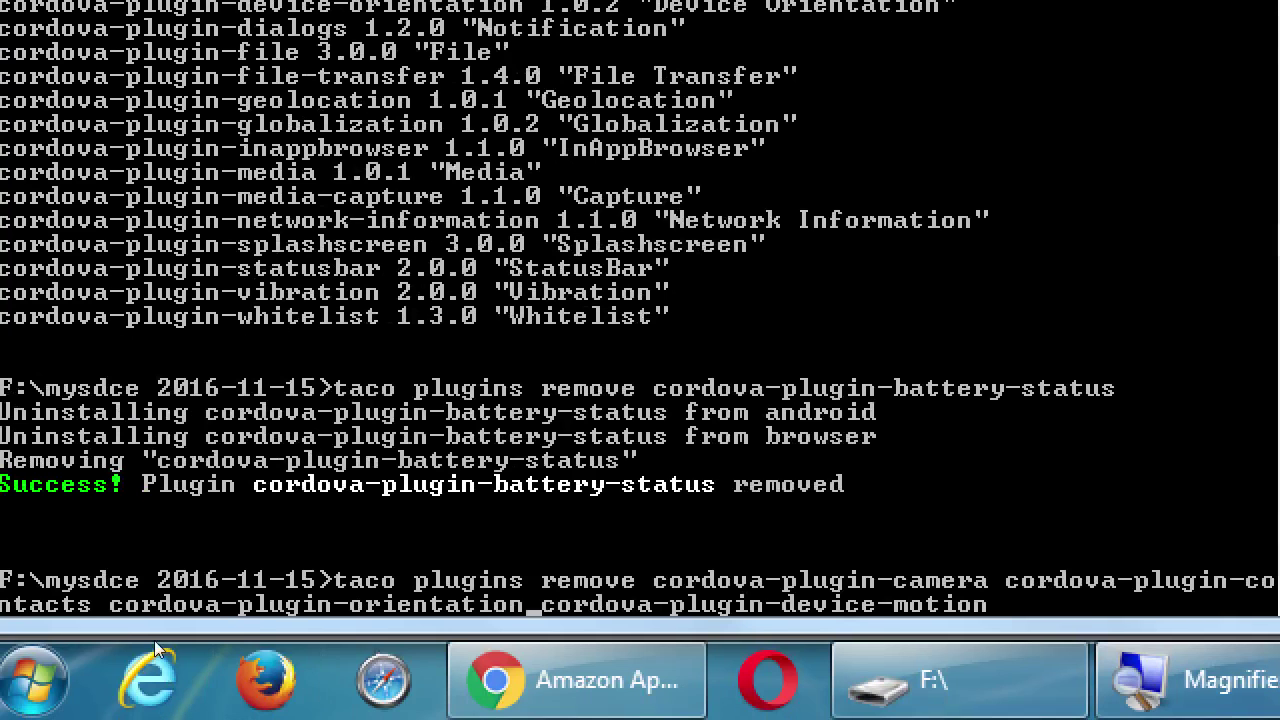
key("Left")
key("Left")
key("Left")
key("Left")
key("Left")
key("Left")
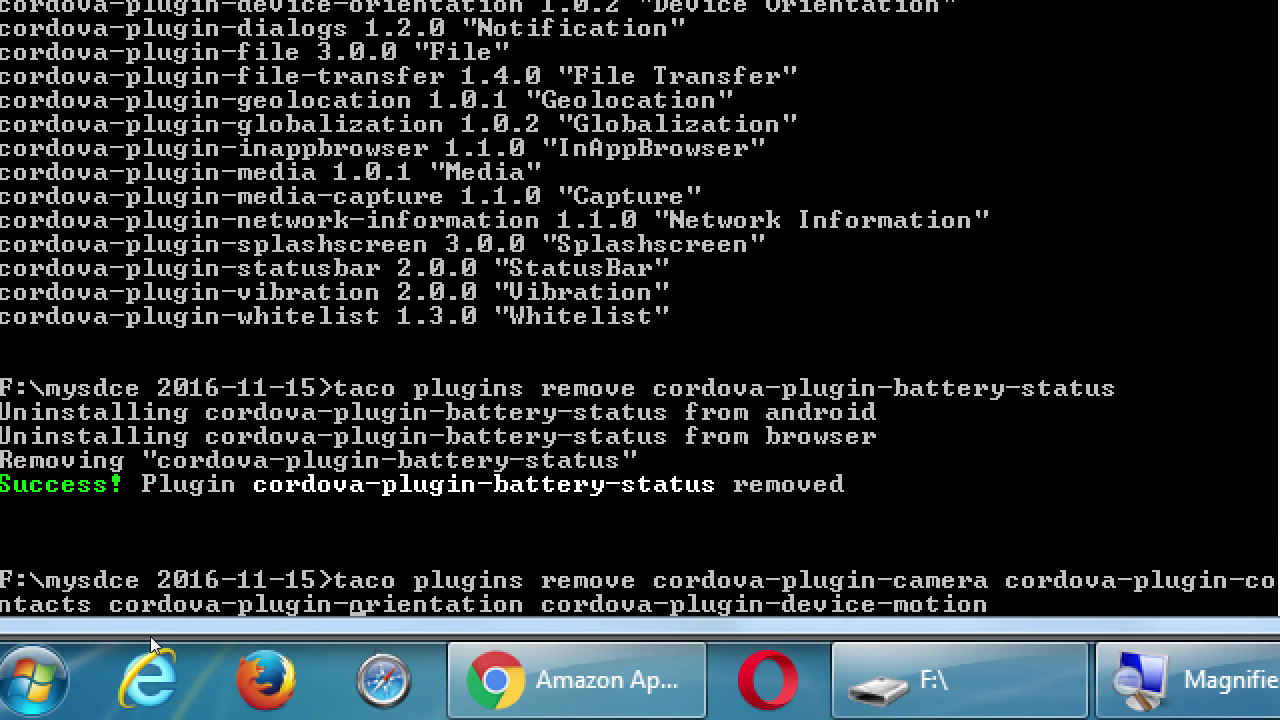
type("device-")
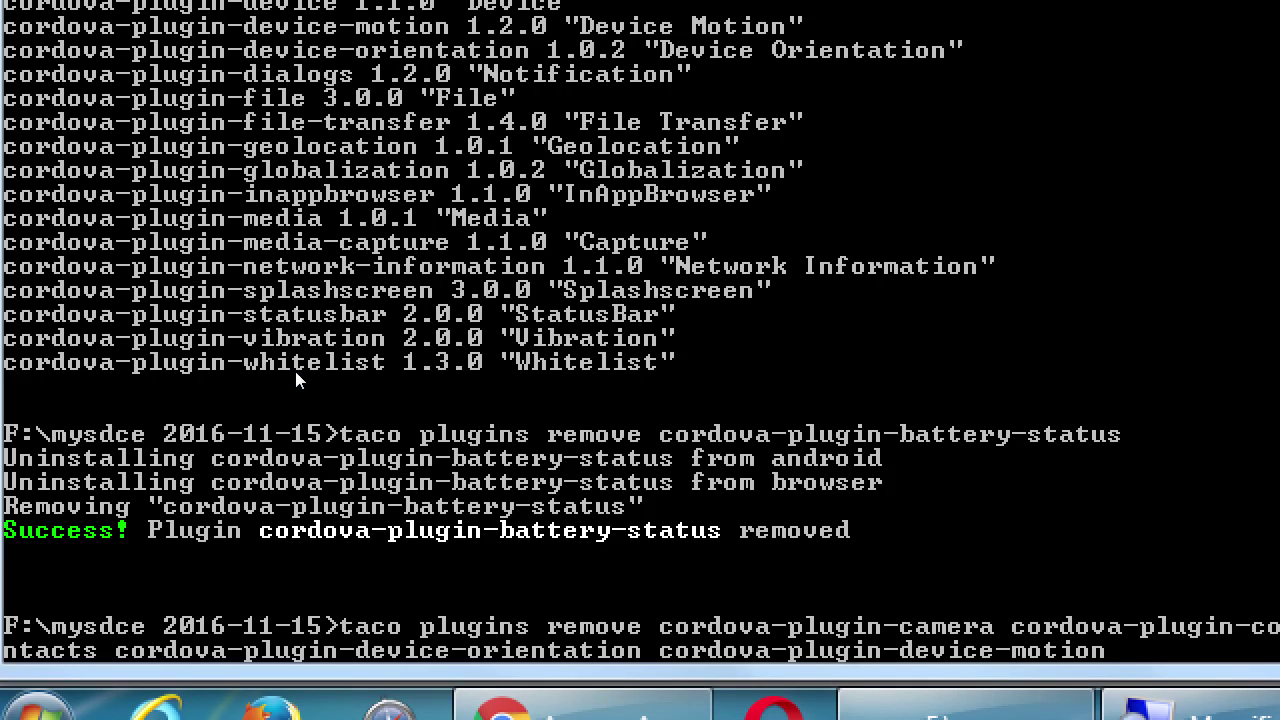
Add cordova-plugin-file, file-transfer, media and media-capture to the removal command.
type("dev")
key("BackSpace")
key("BackSpace")
key("BackSpace")
type("cordova-plugin")
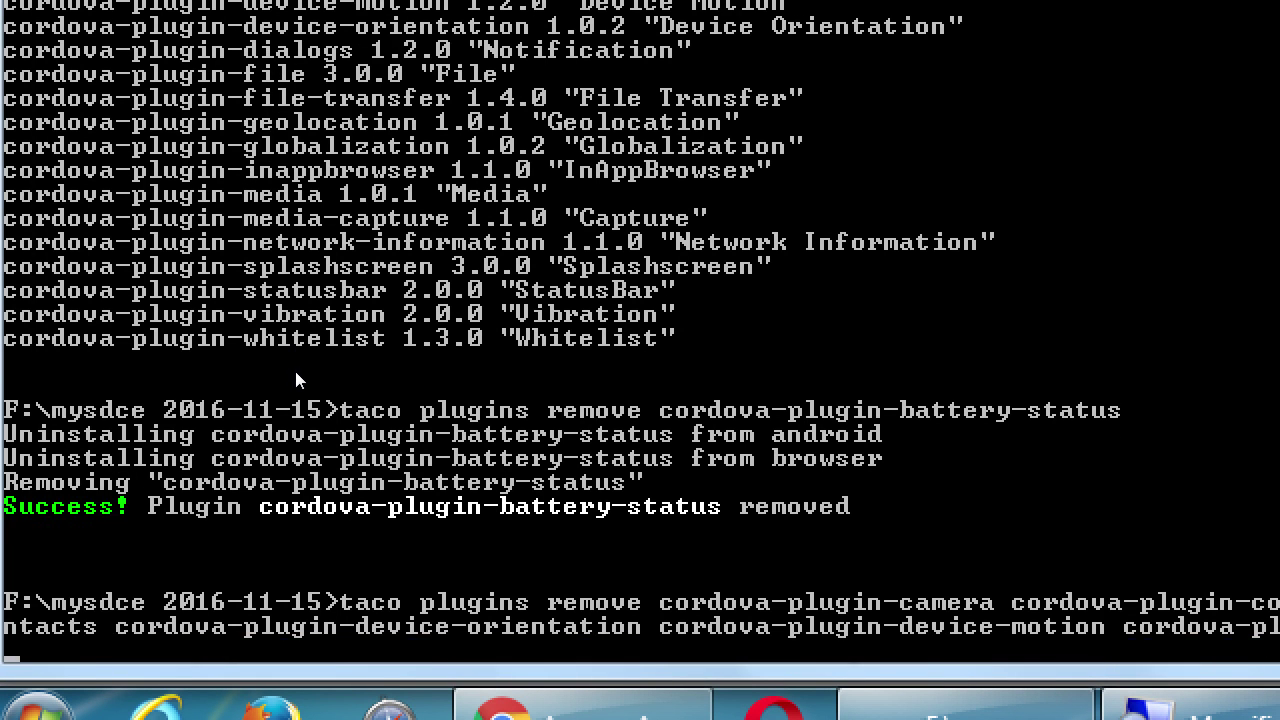
type("-file cordova-")
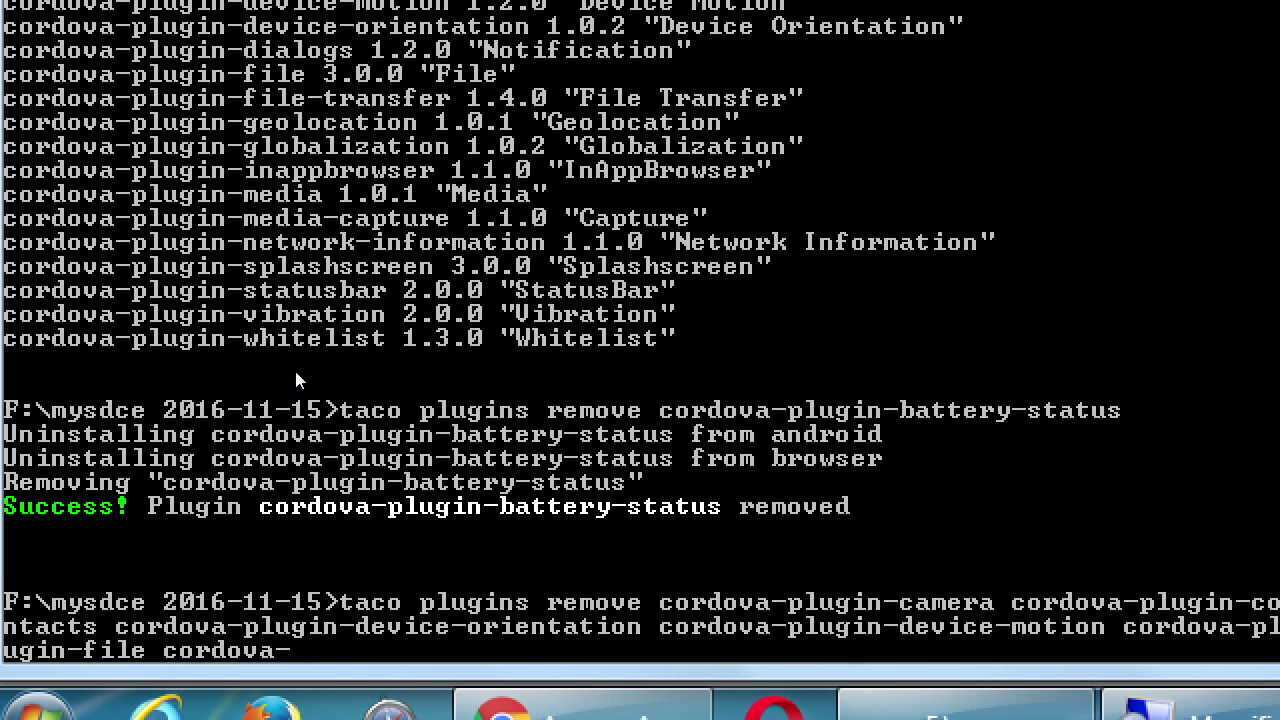
type("pou")
key("BackSpace")
key("BackSpace")
type("lugin-file")
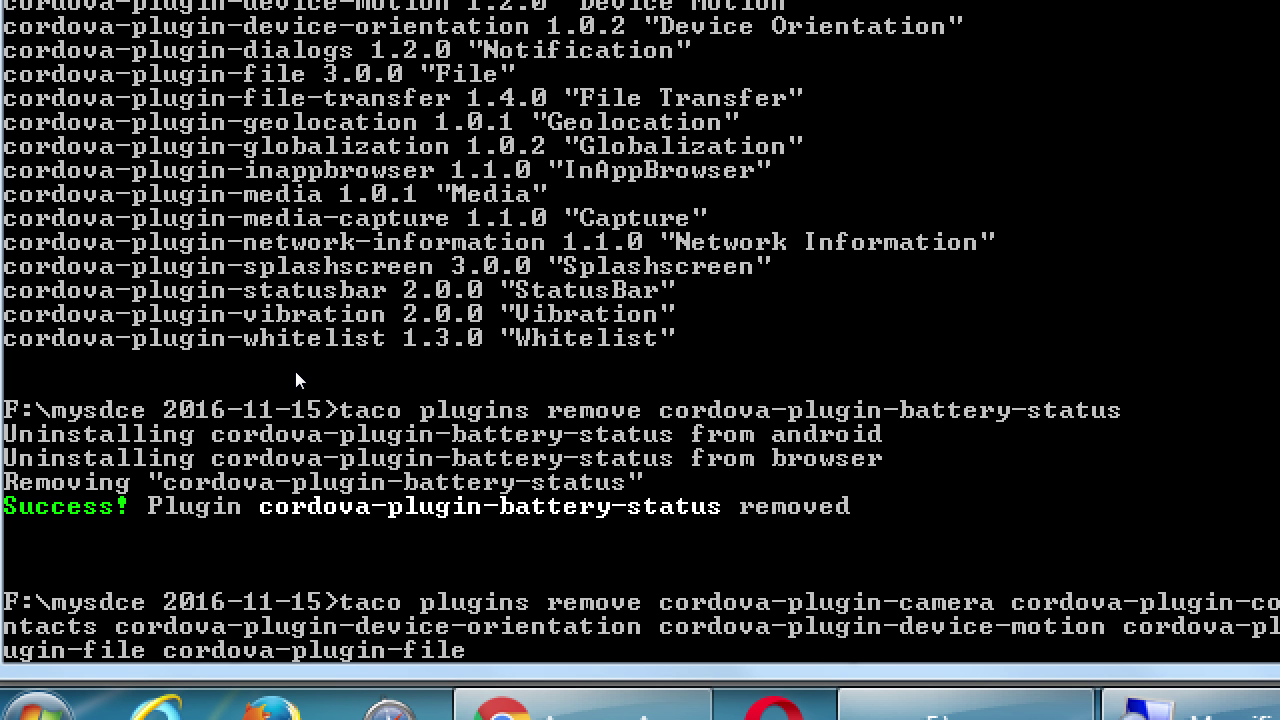
type("-transfer")
type("cordova")
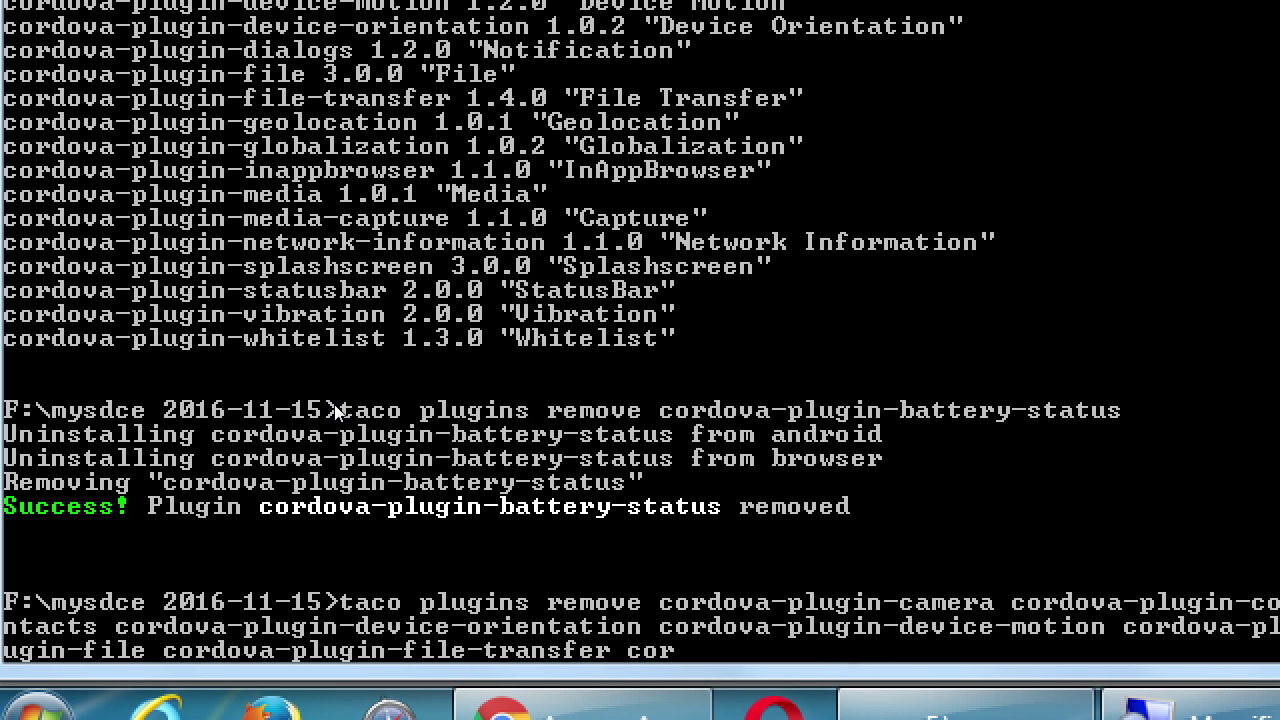
type("-plugin-me")
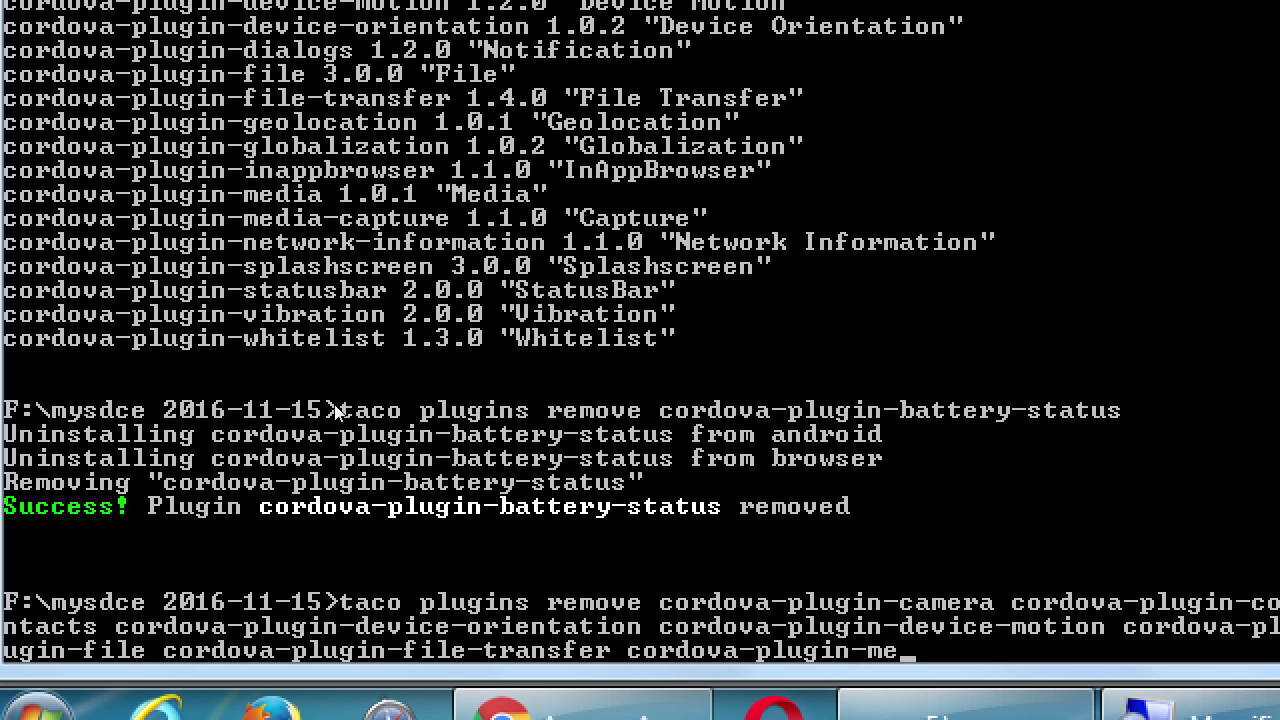
type("dia cordova-plugin-")
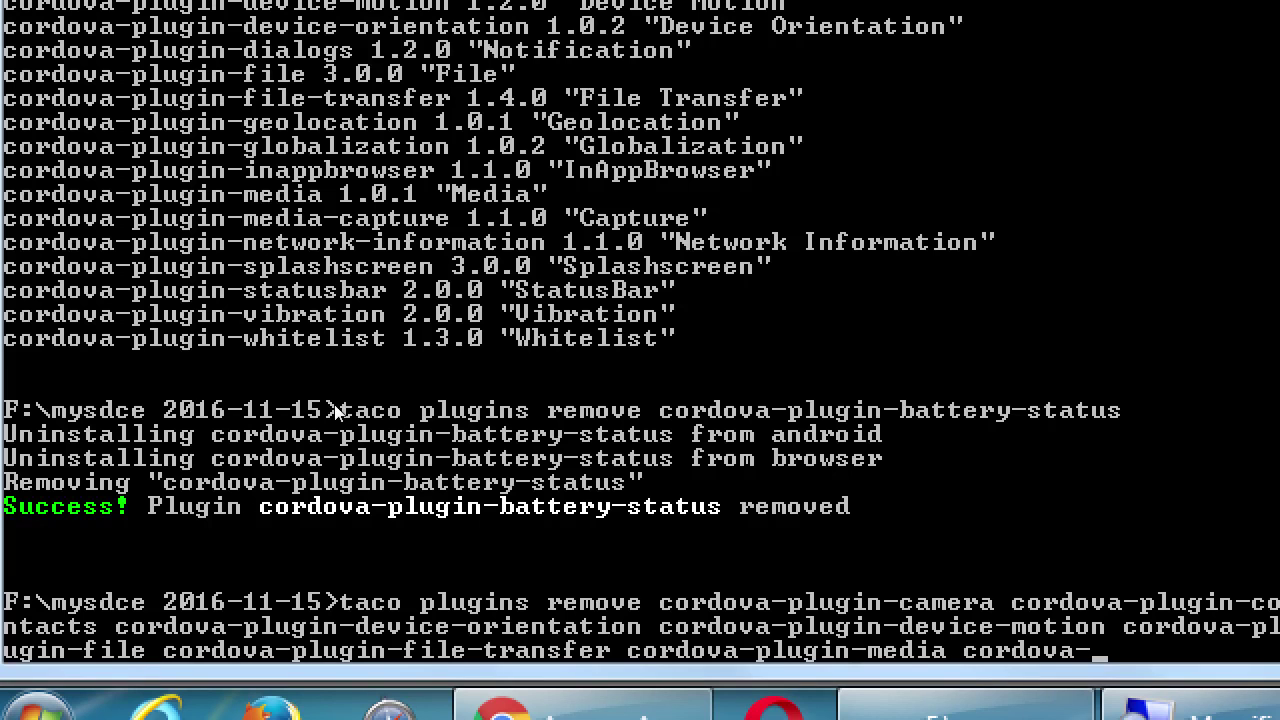
type("med")
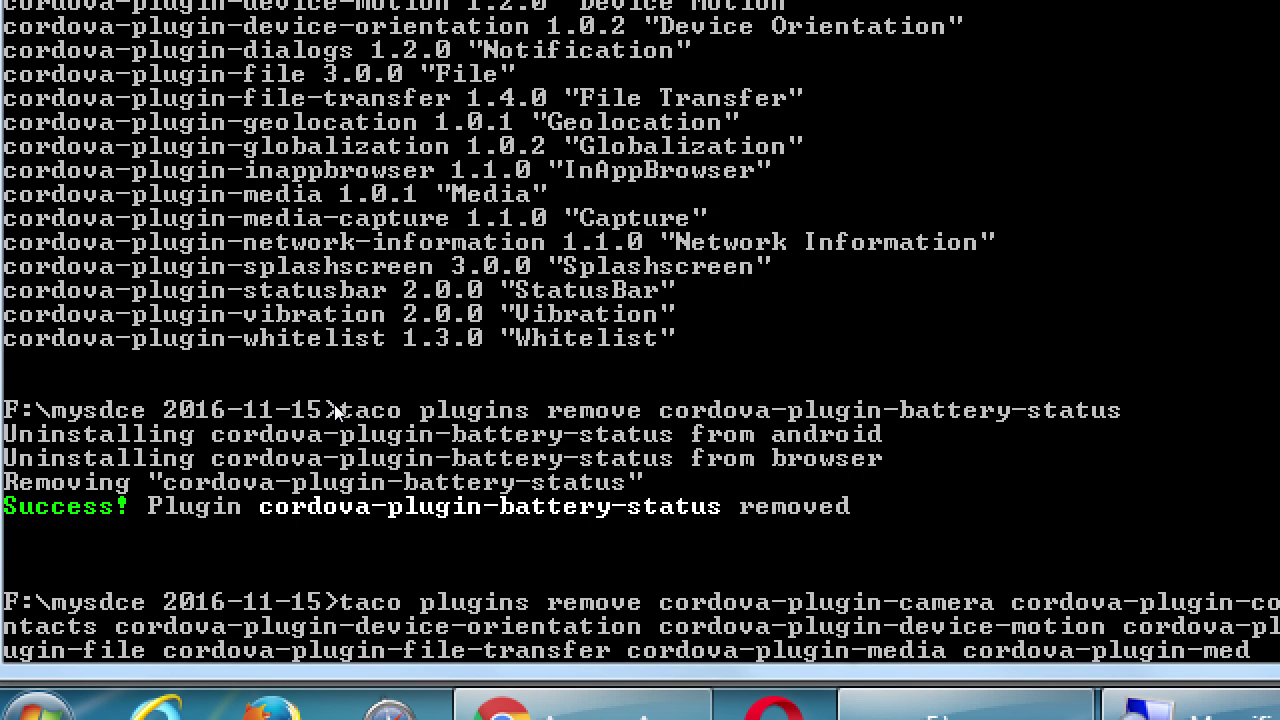
type("ia-capture")
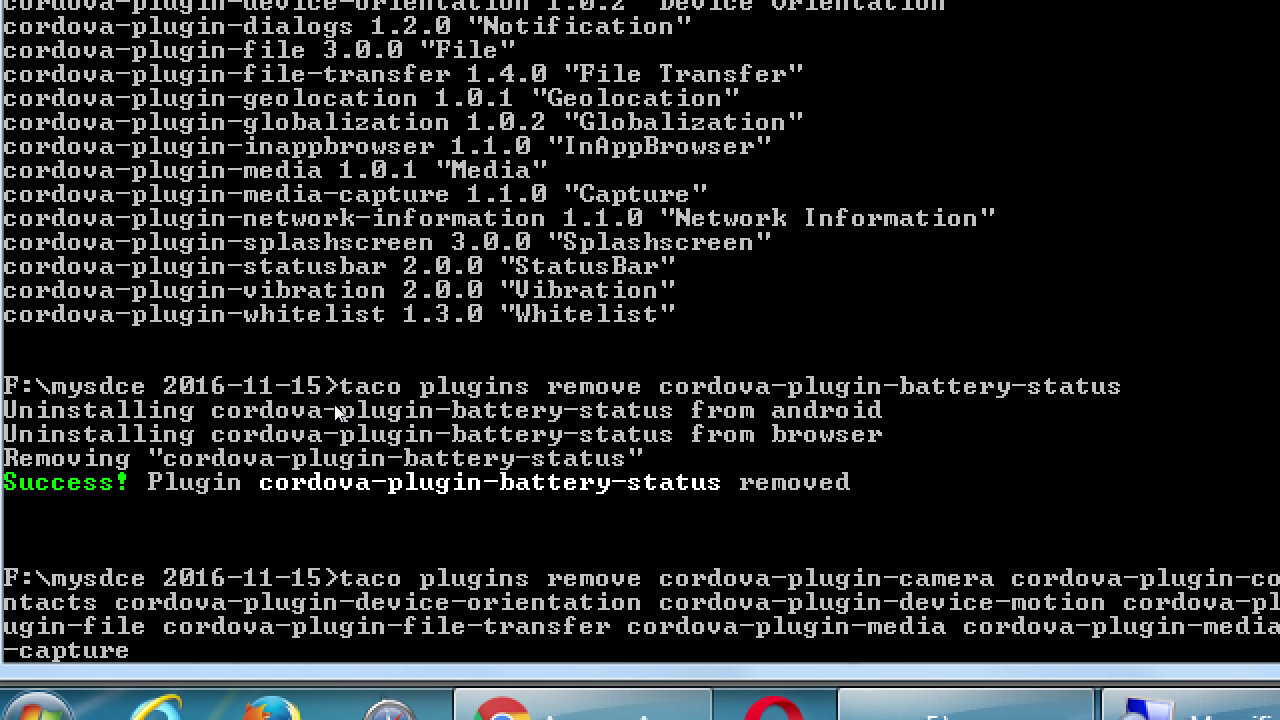
Append cordova-plugin-statusbar and run the taco plugins remove command.
type("cordova-p")
type("plug")
key("BackSpace")
key("BackSpace")
key("BackSpace")
key("BackSpace")
type("lugin")
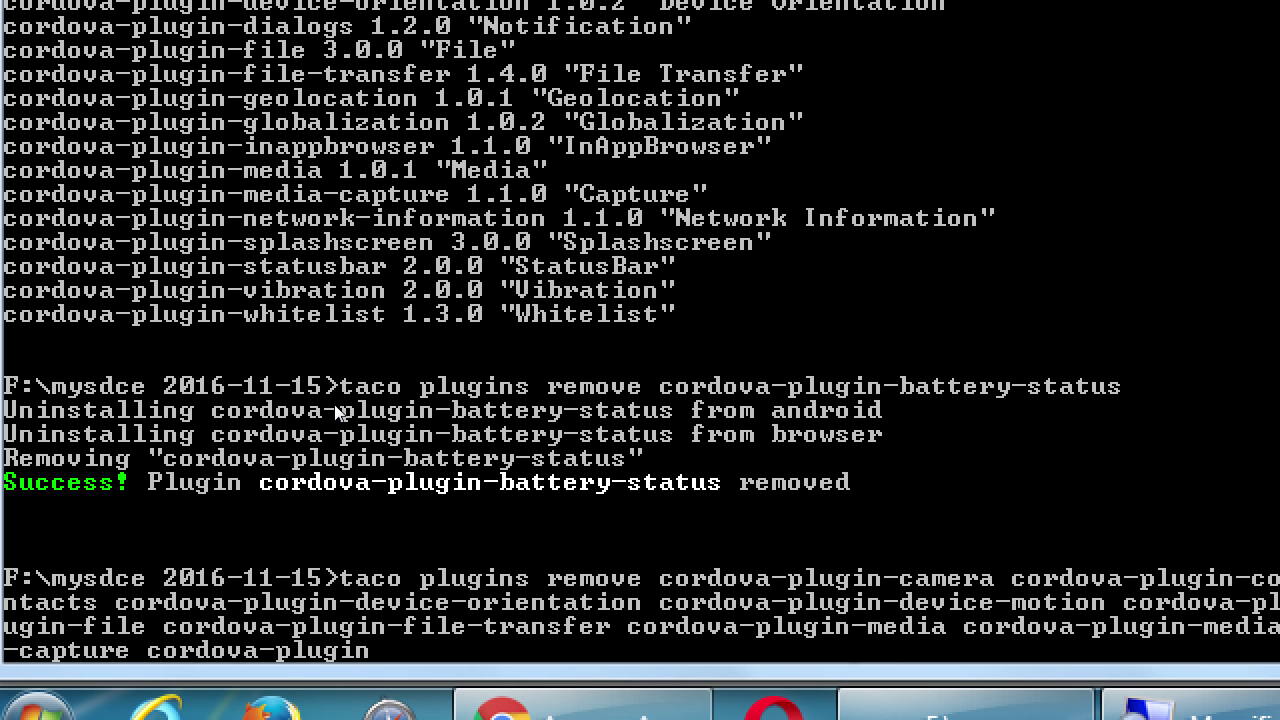
type("-sat")
key("BackSpace")
key("BackSpace")
type("tatusbar")
key("Return")
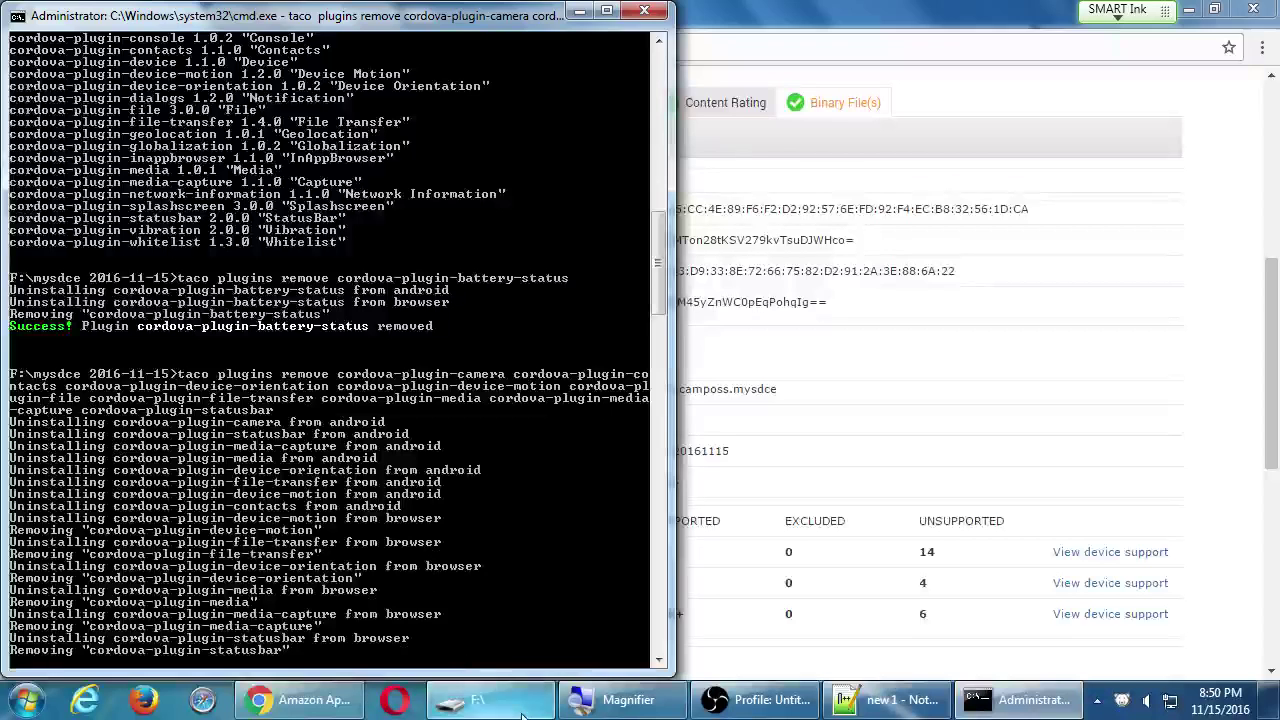
Open the plugins folder of F:\mysdce 2016-11-11 in Explorer.
left_click(522, 705)
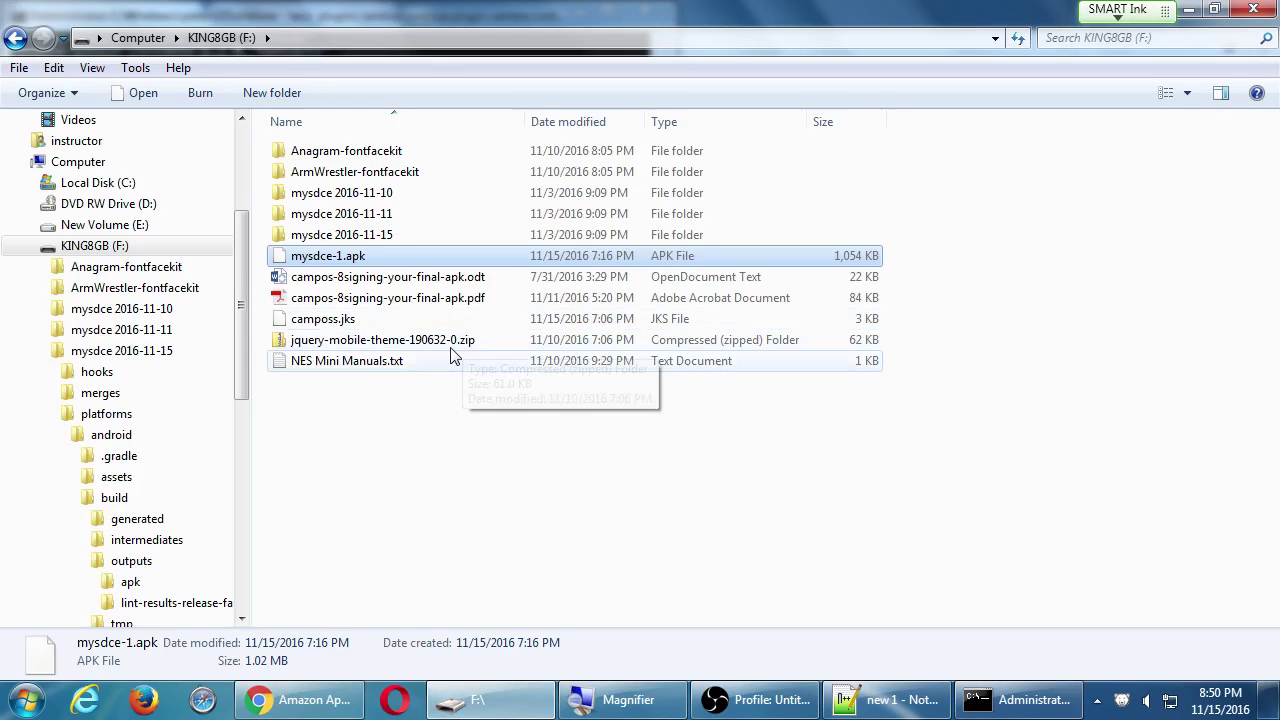
left_click(388, 214)
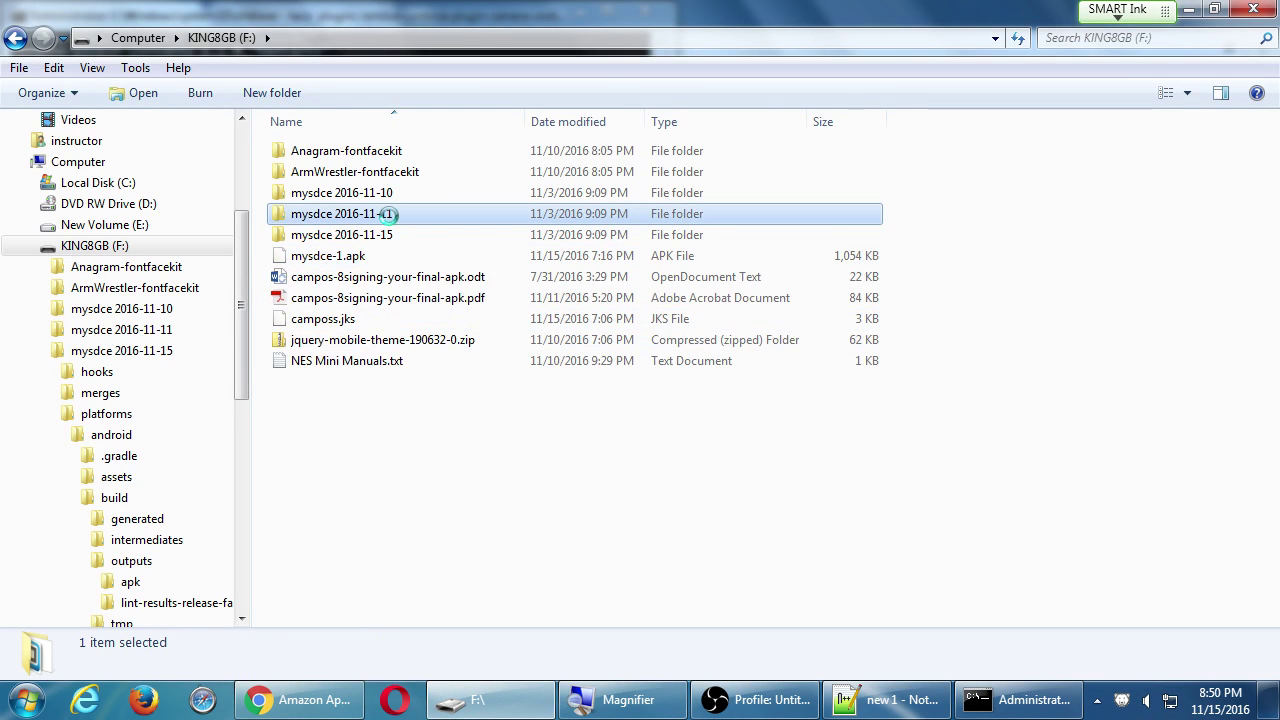
double_click(388, 214)
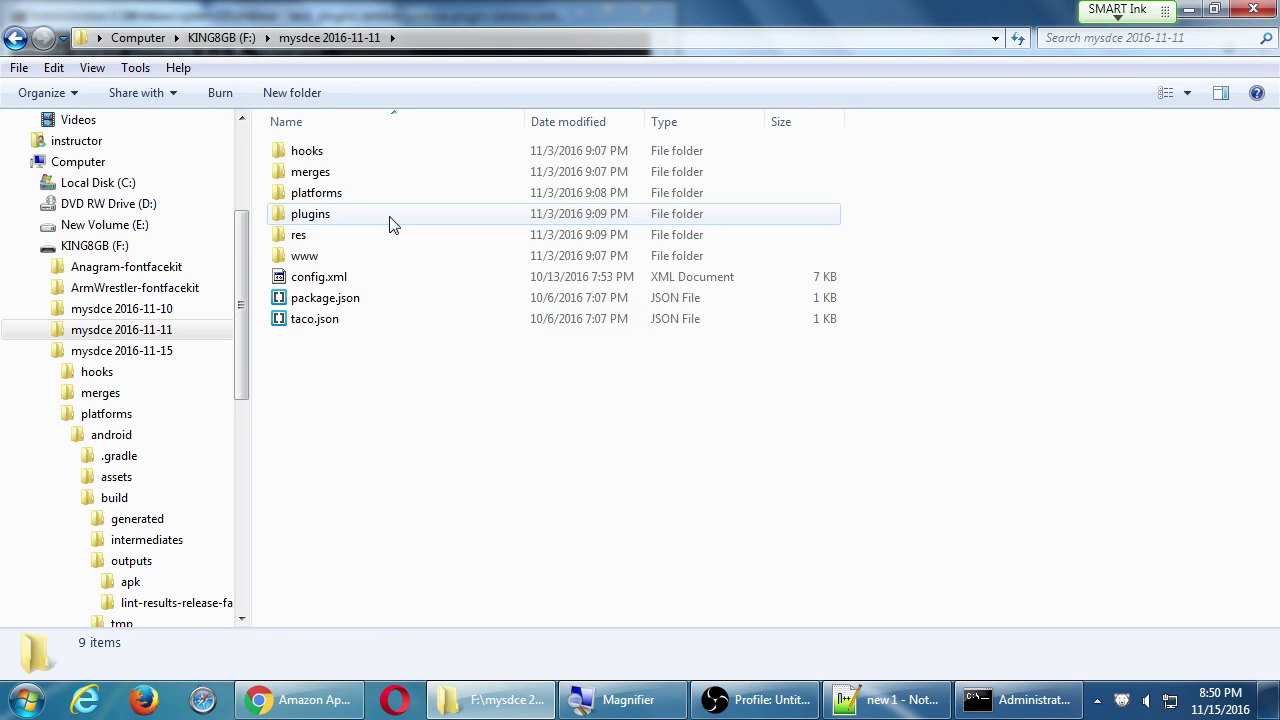
double_click(334, 220)
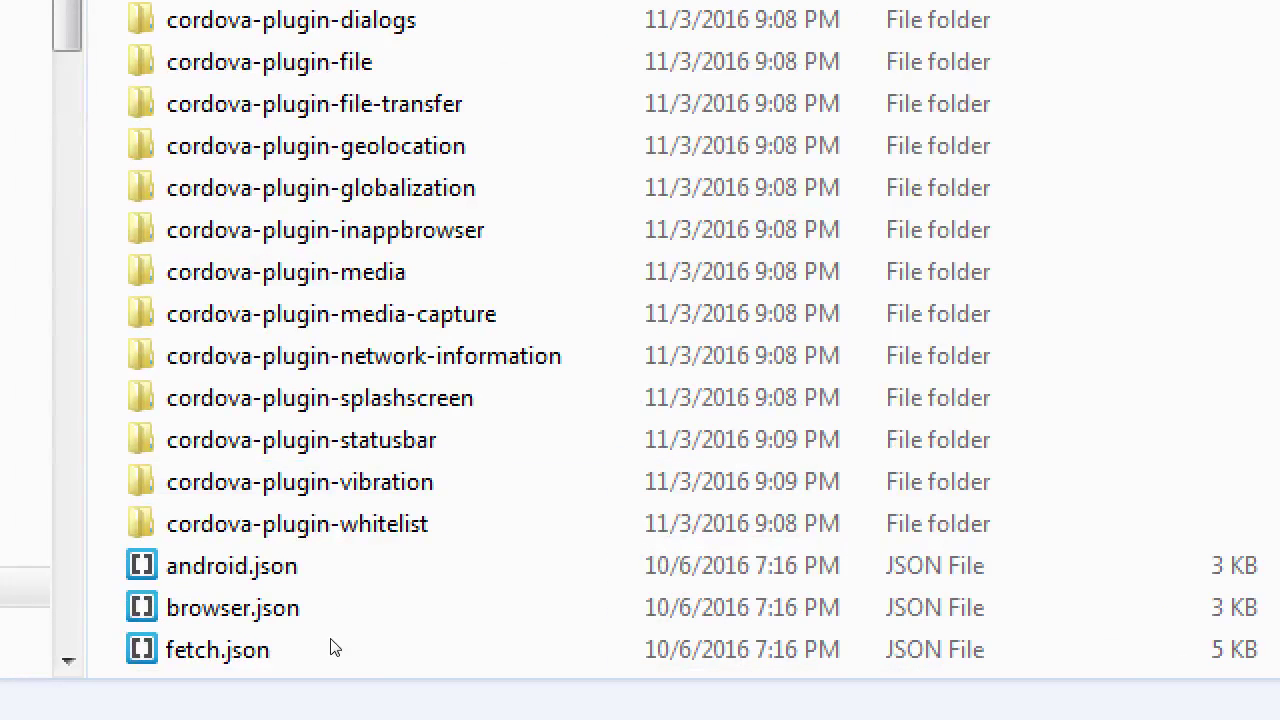
Look over android.json, browser.json and the remaining cordova-plugin folders.
left_click(315, 578)
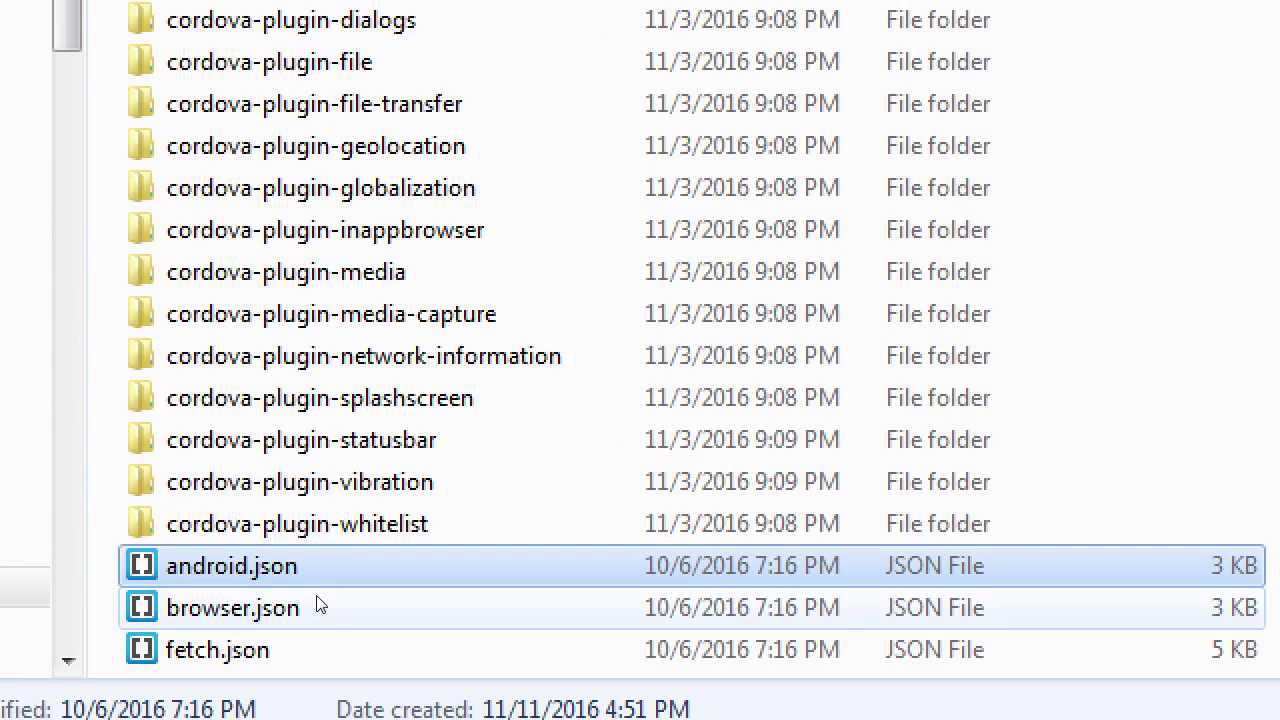
left_click(316, 618)
key("Down")
left_click(321, 594)
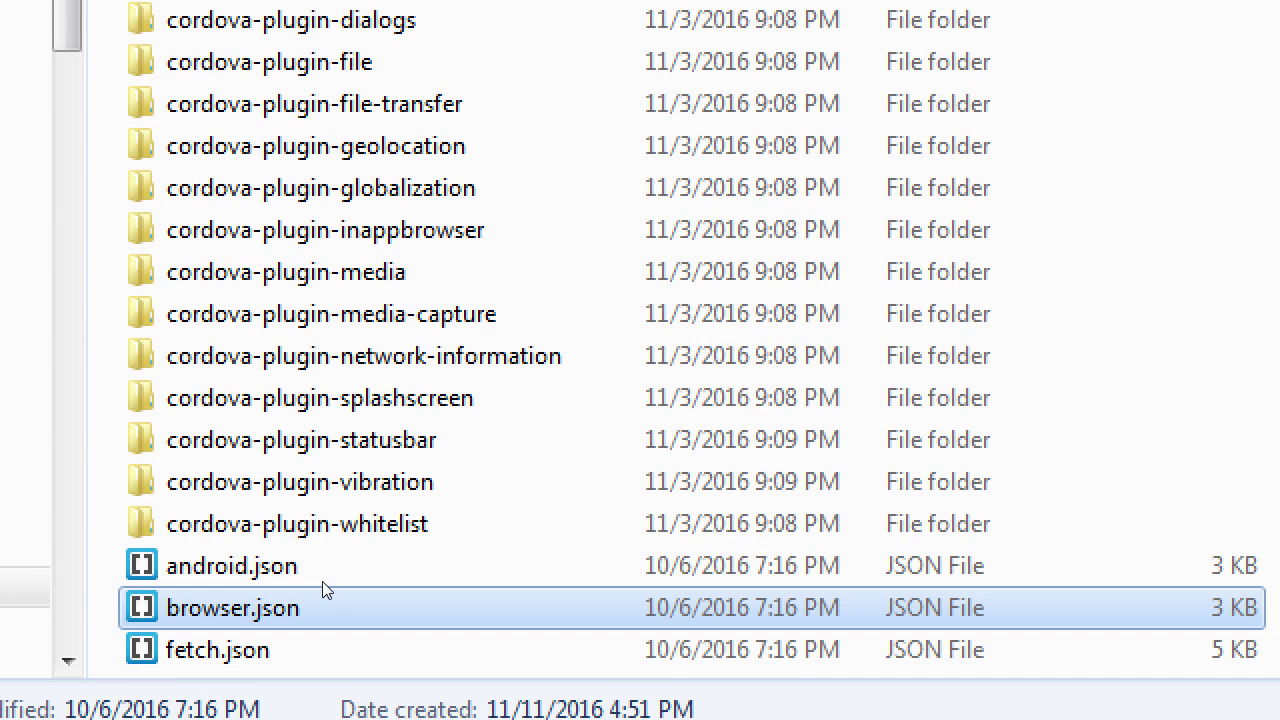
left_click(327, 567)
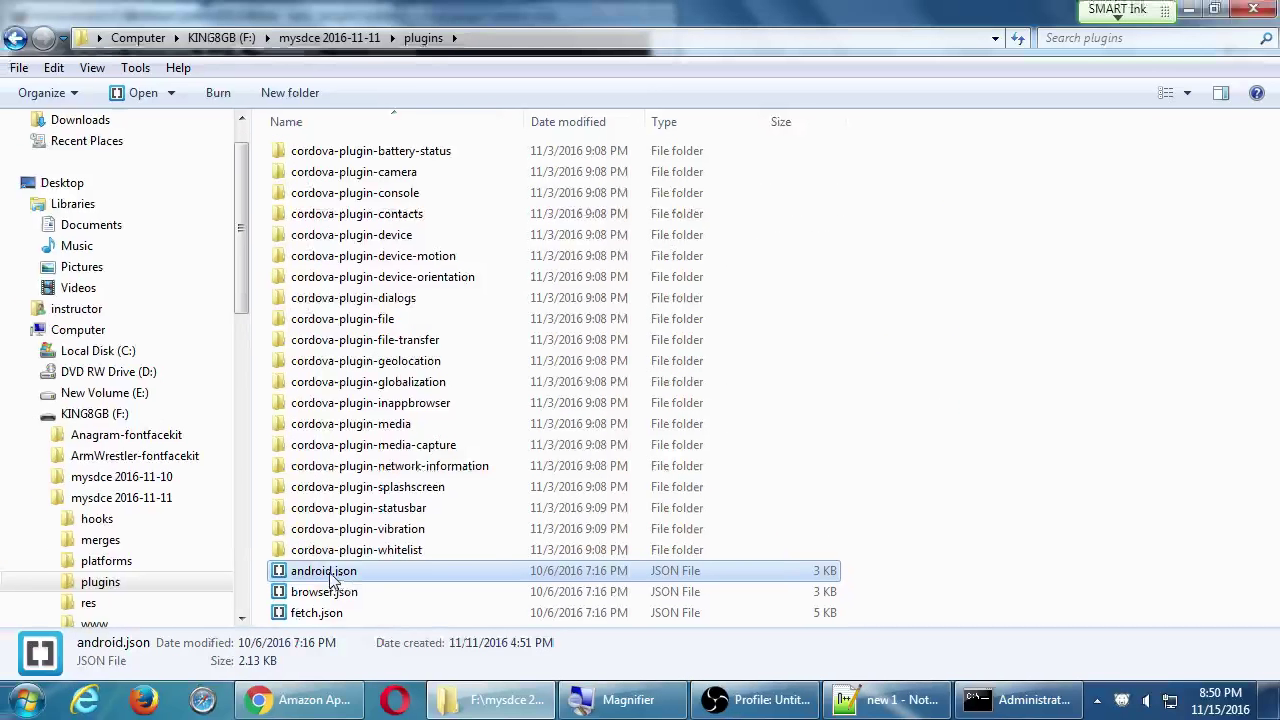
left_click(357, 214)
left_click(365, 340, "shift")
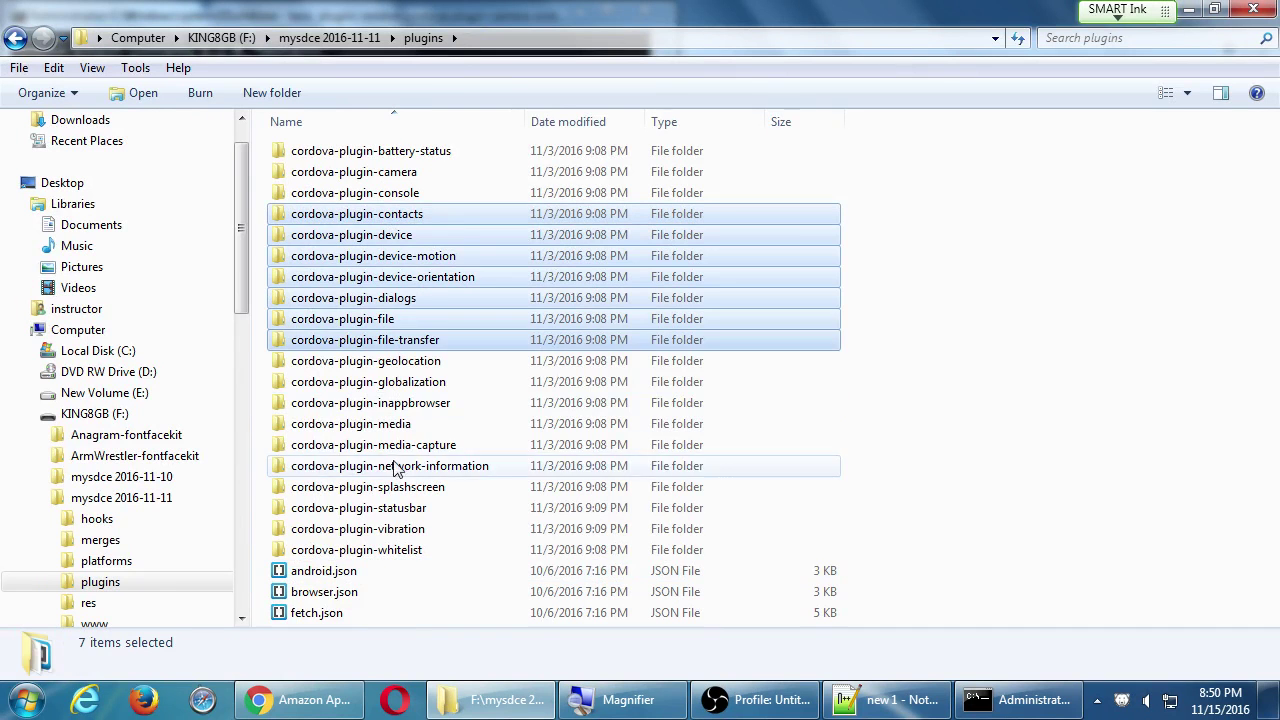
left_click(395, 468, "shift")
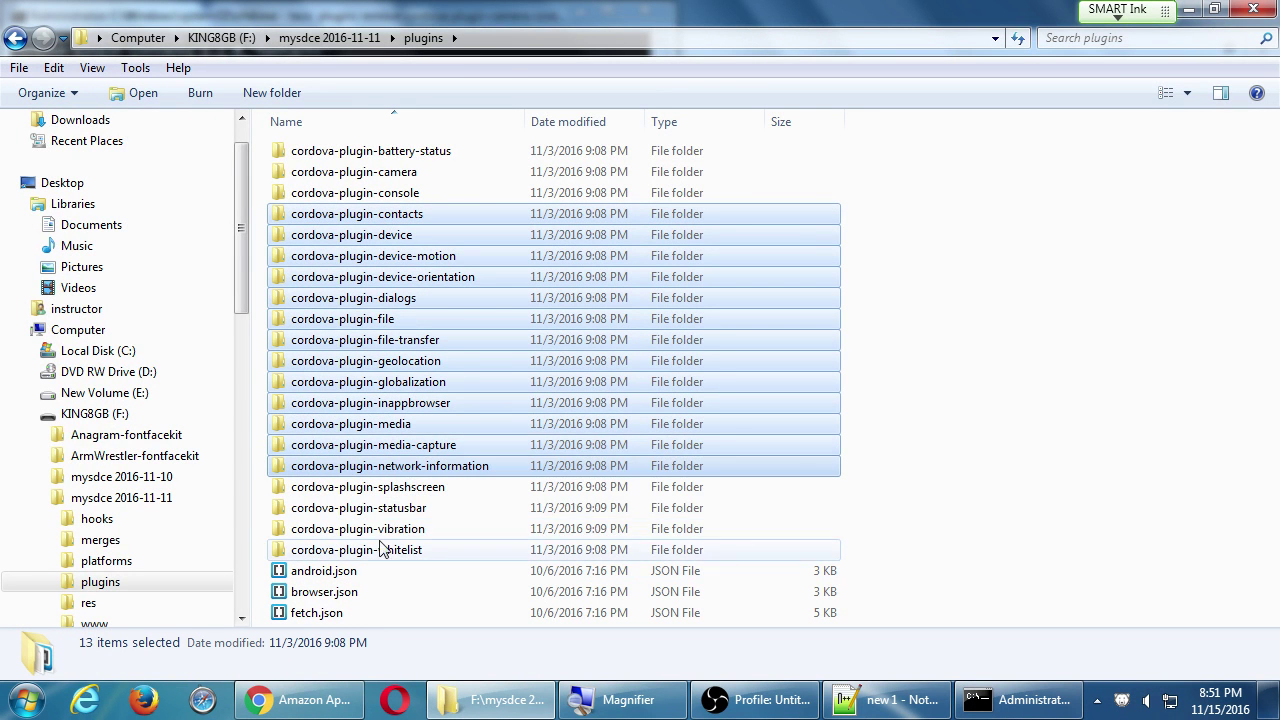
left_click(341, 576)
Review android.json in Notepad++, then close it and return to Command Prompt.
right_click(341, 577)
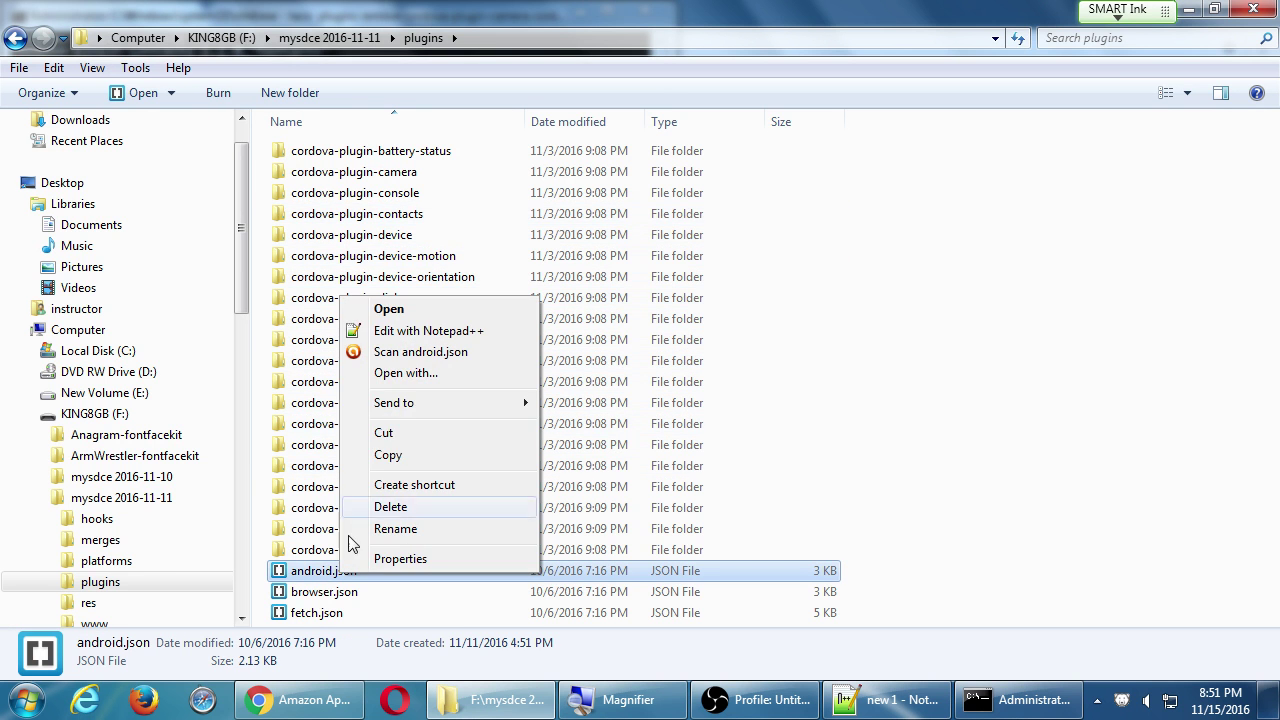
left_click(433, 332)
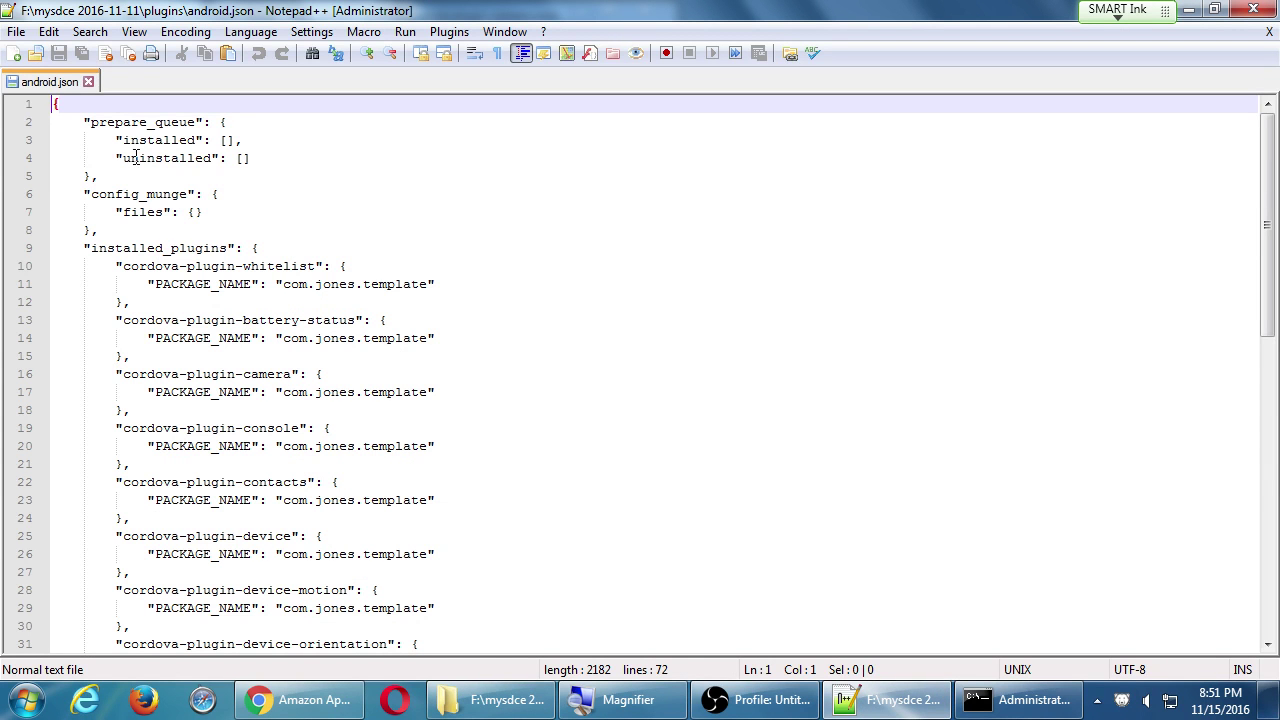
left_click(88, 81)
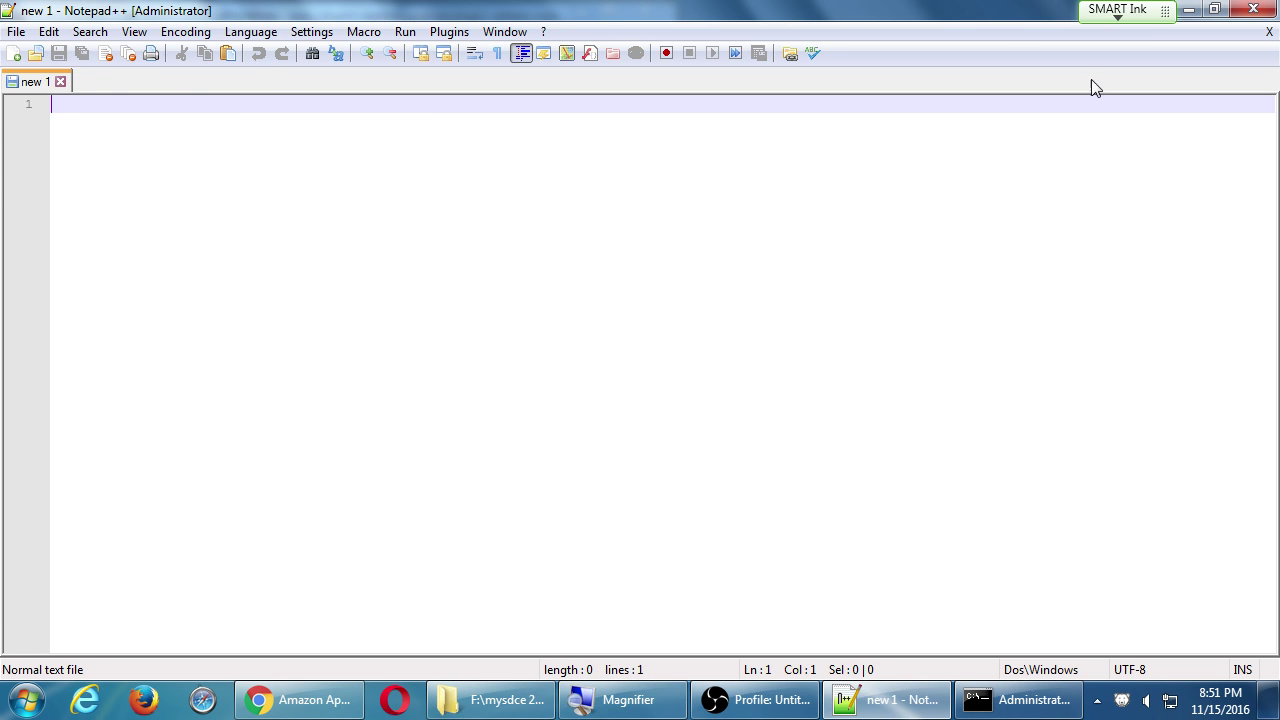
left_click(1253, 9)
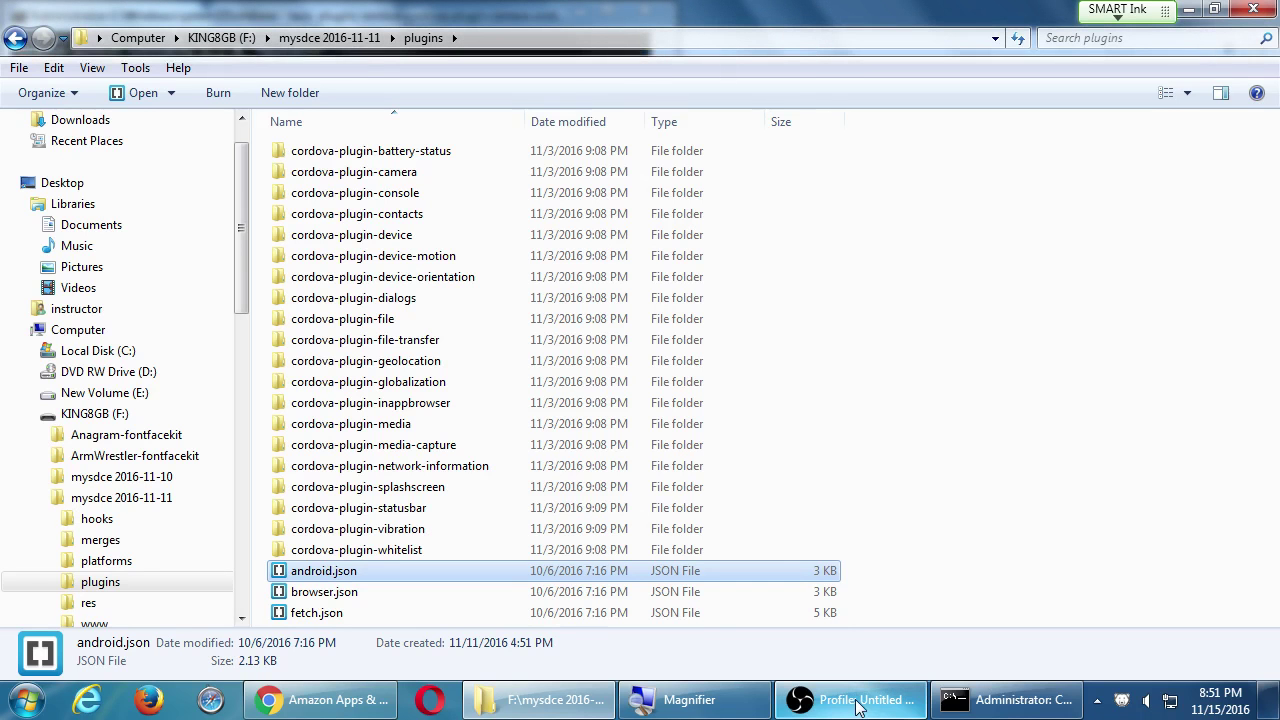
left_click(940, 699)
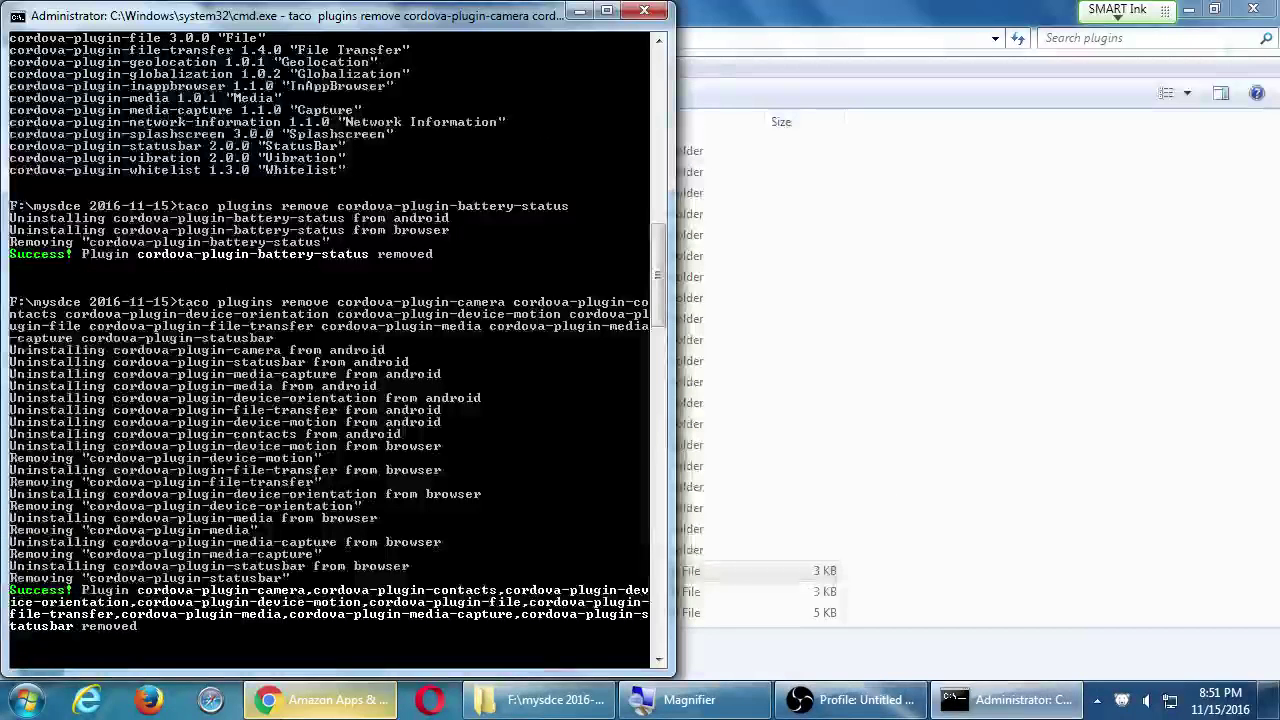
left_click(302, 706)
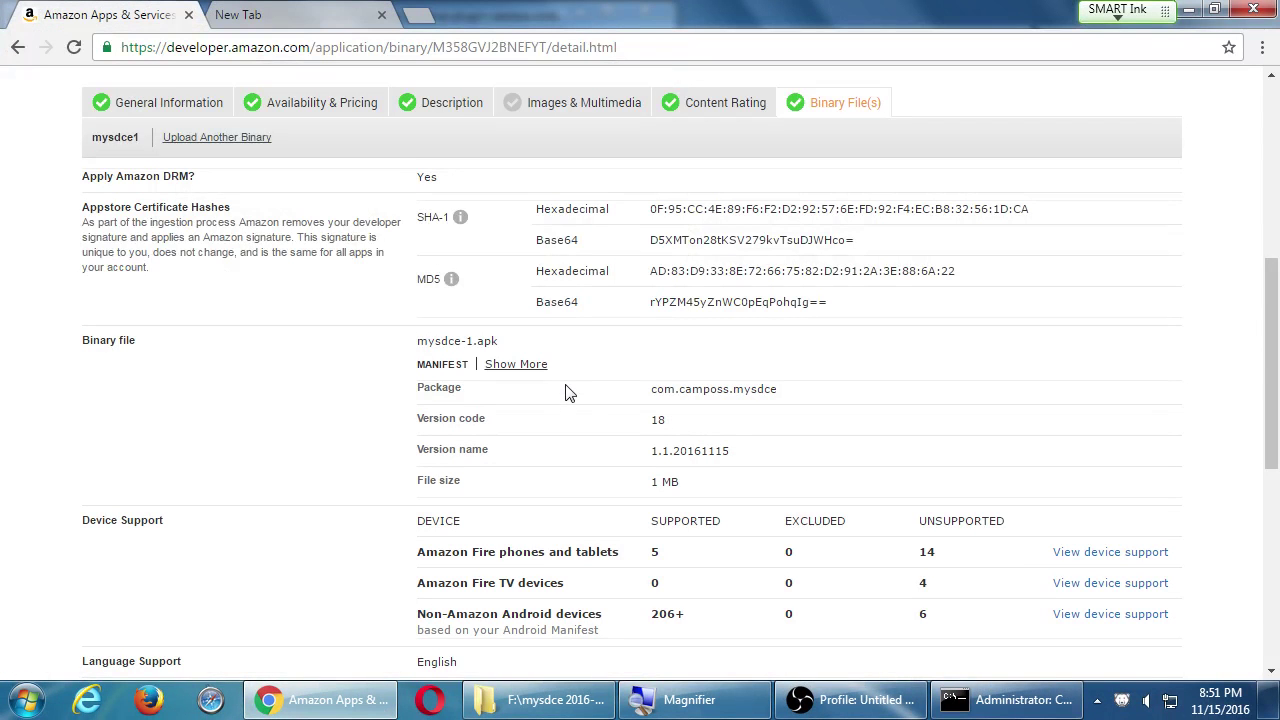
scroll(380, 390, "down", 3)
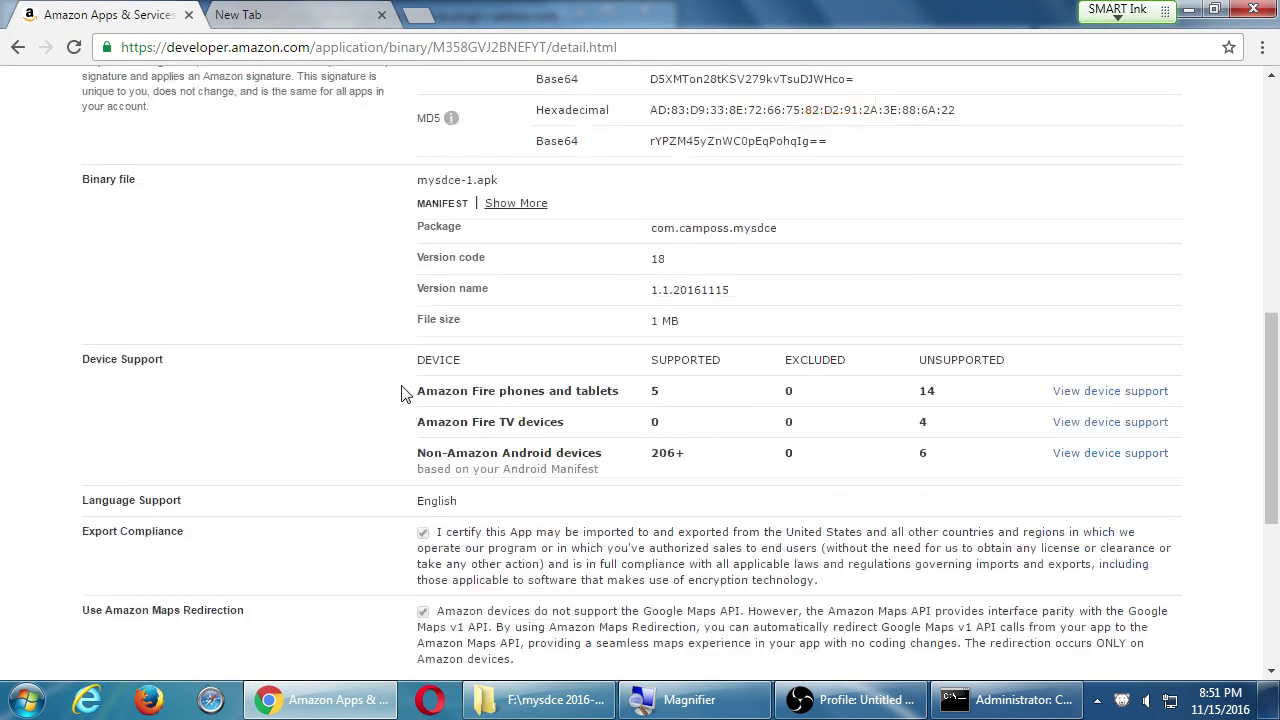
scroll(398, 398, "up", 3)
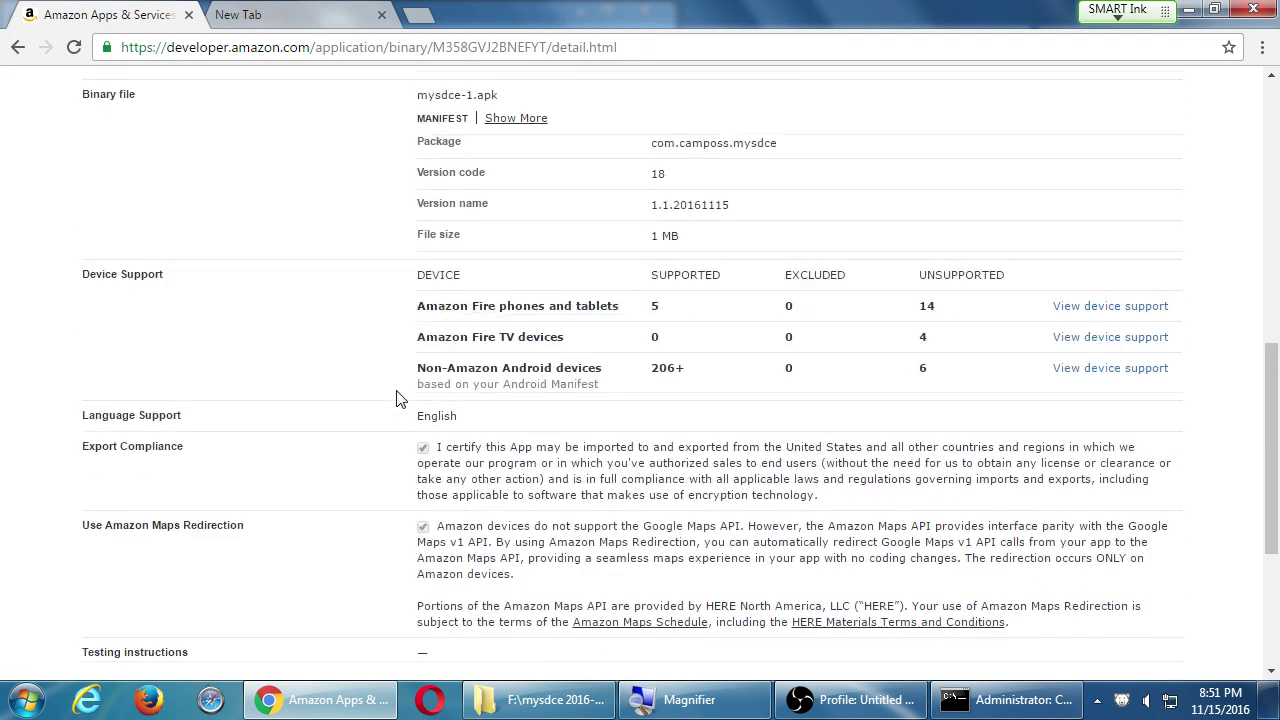
left_click_drag(455, 352, 514, 354)
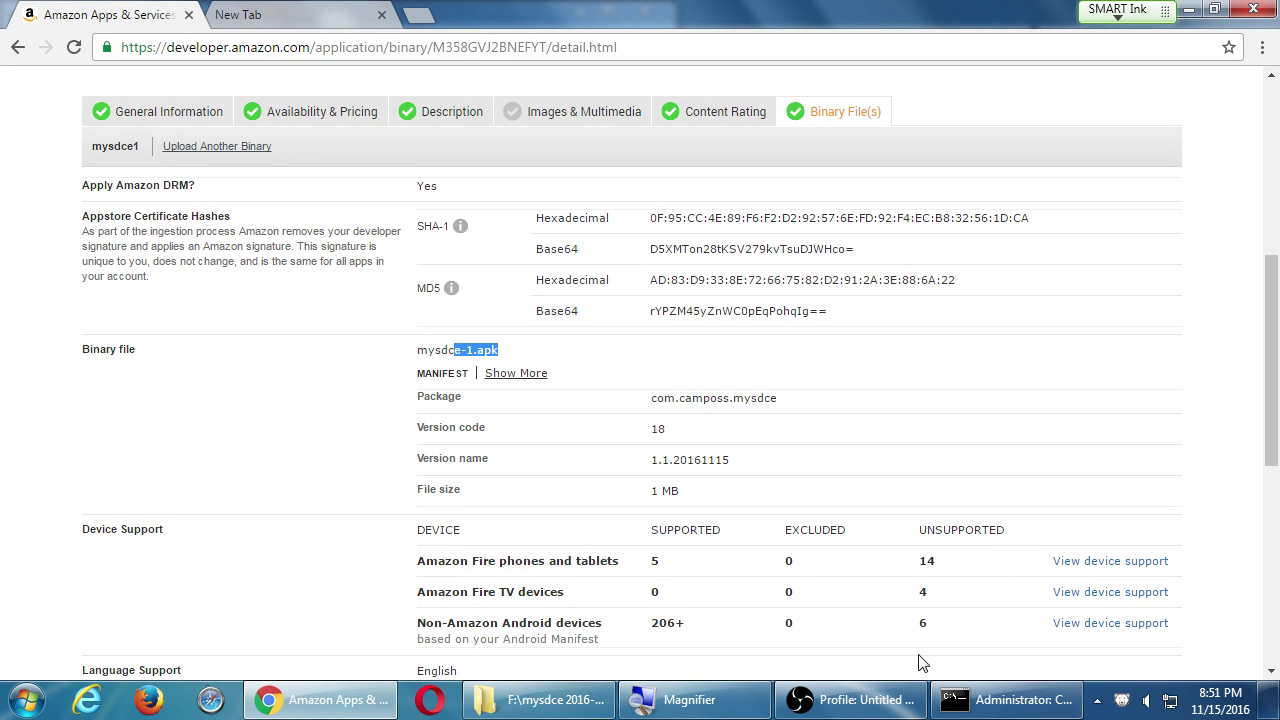
left_click(990, 705)
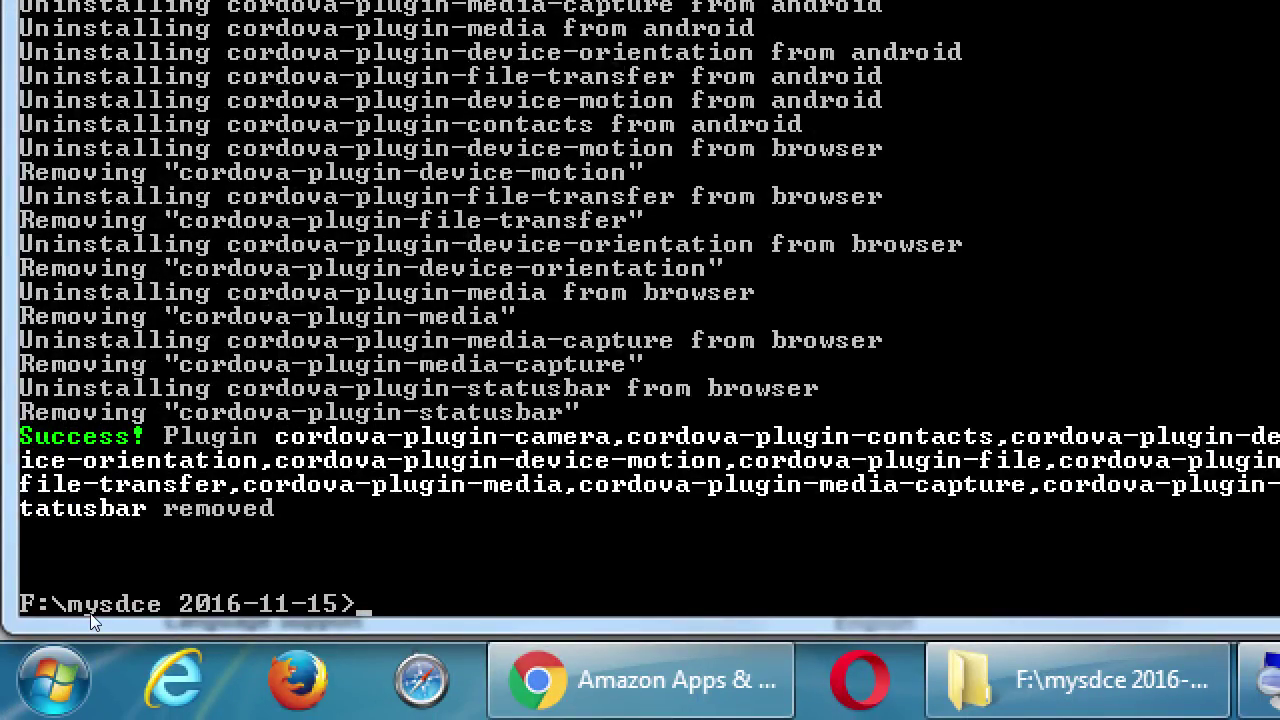
Rerun taco build android --release with keystore f:\camposs.jks and alias camposs.
key("Up")
key("Up")
key("Up")
key("Up")
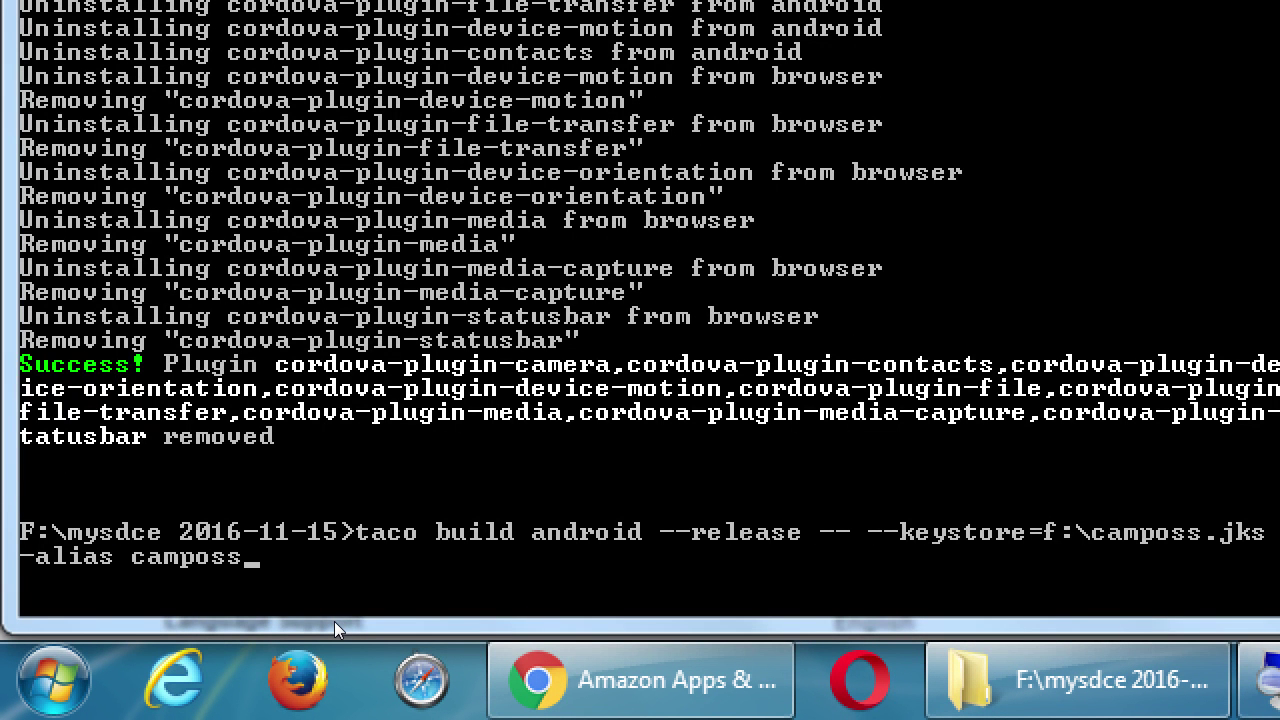
key("super+minus")
key("Return")
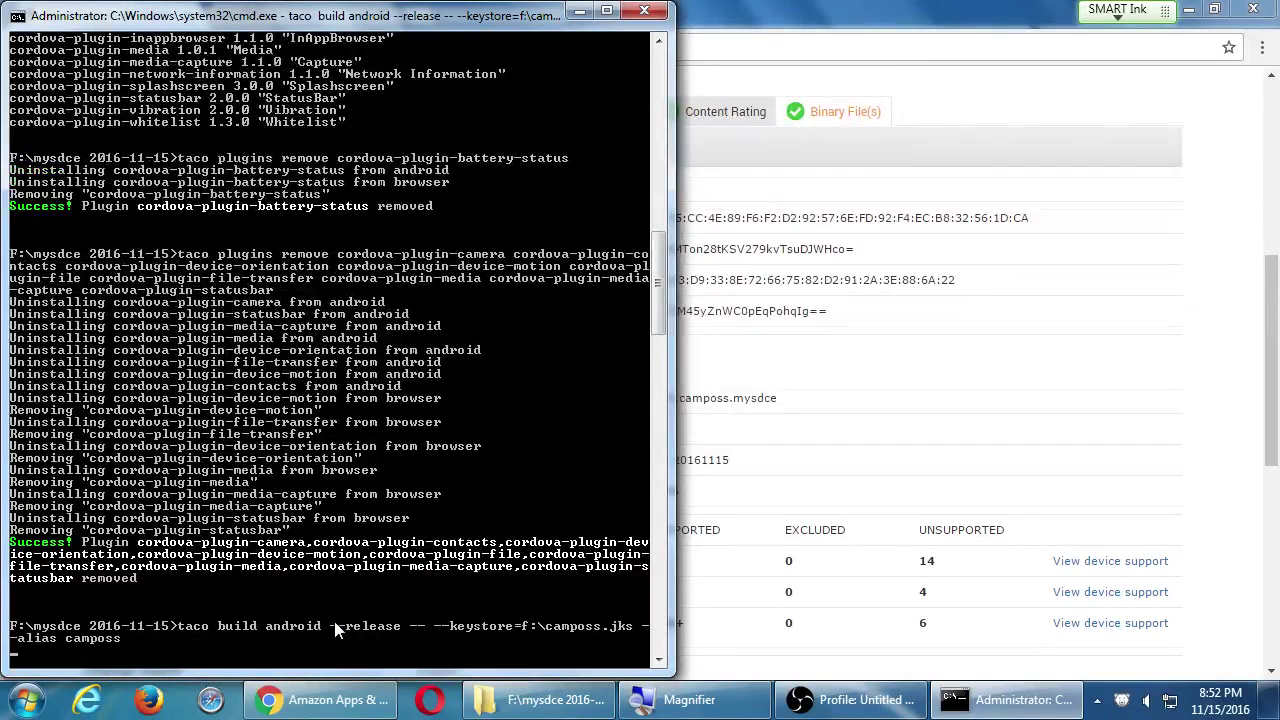